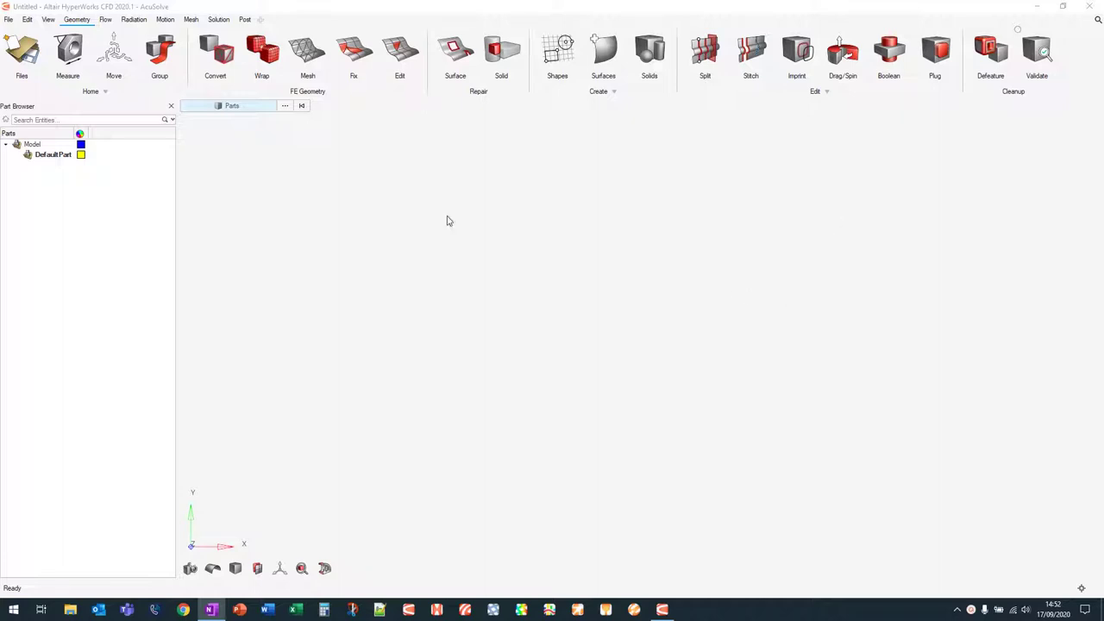
Step: Import the geometry model Formula 1.stmod from the Desktop with automatic cleanup tolerance, CAD units and solid creation
left_click(11, 21)
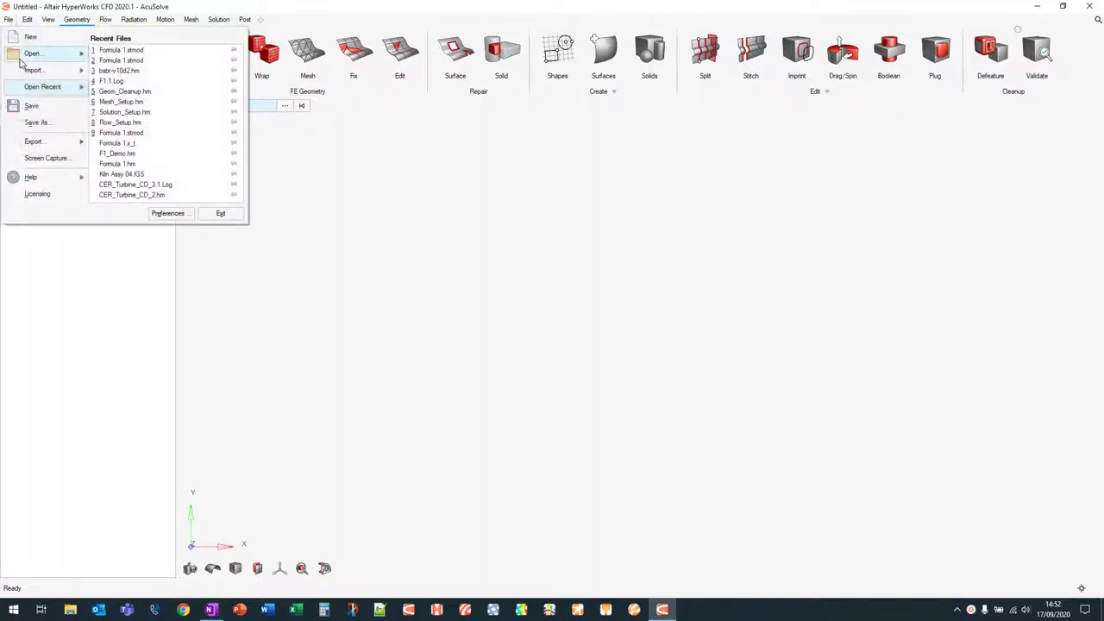
mouse_move(27, 73)
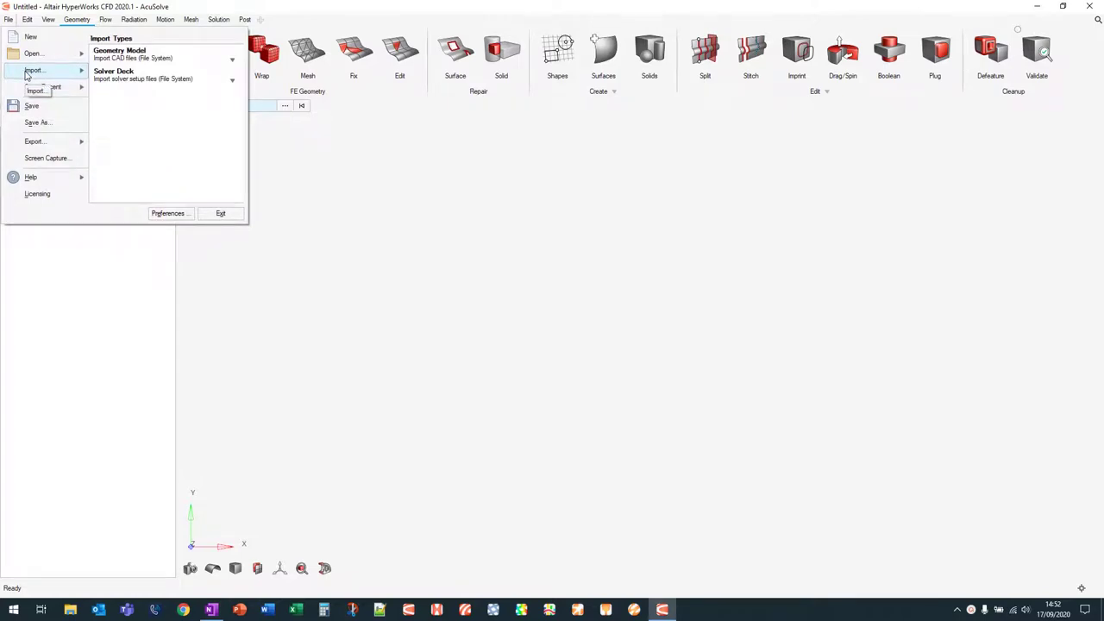
left_click(121, 53)
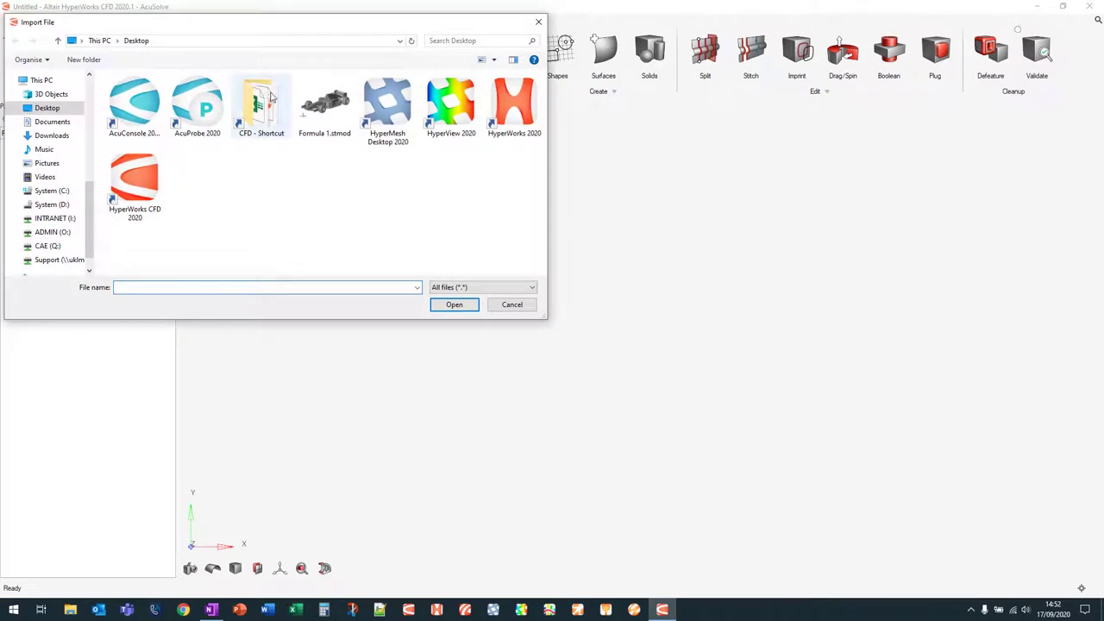
left_click(326, 102)
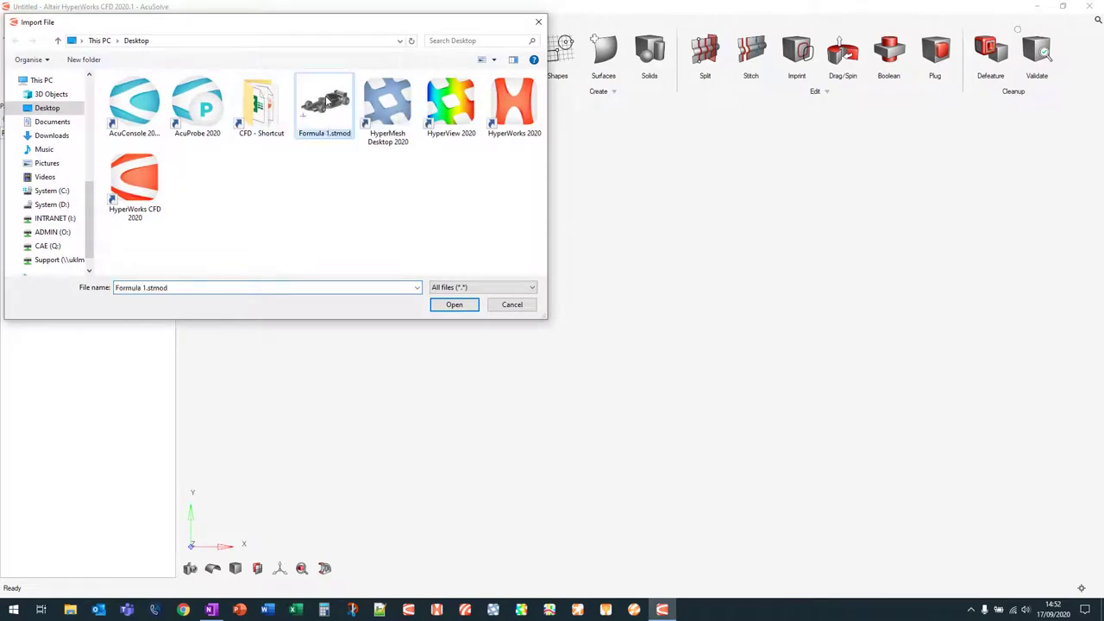
left_click(466, 305)
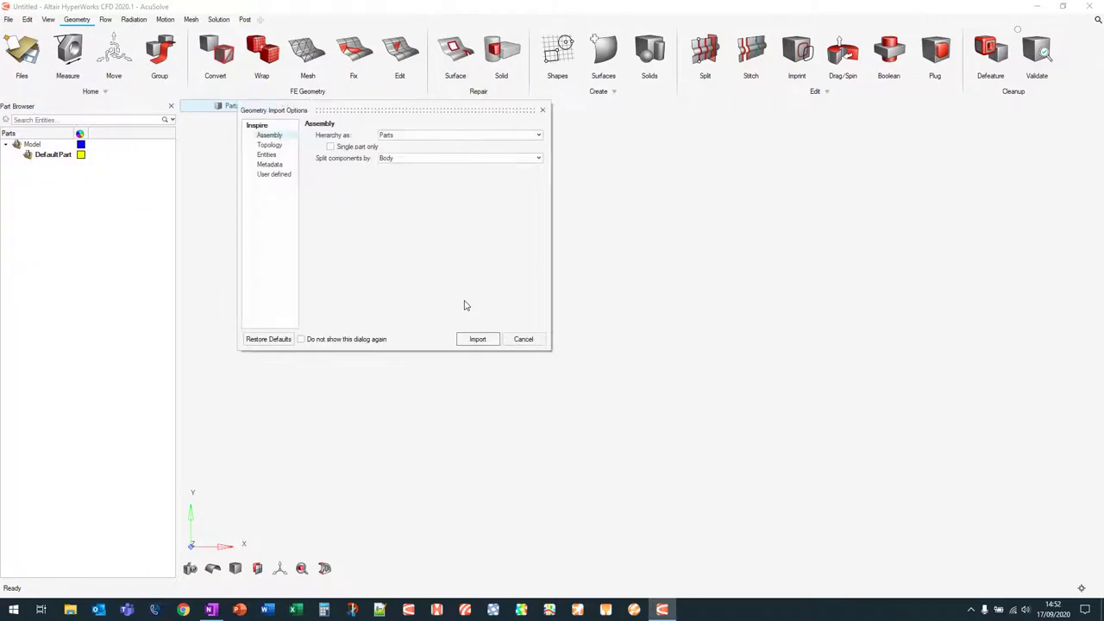
left_click(270, 145)
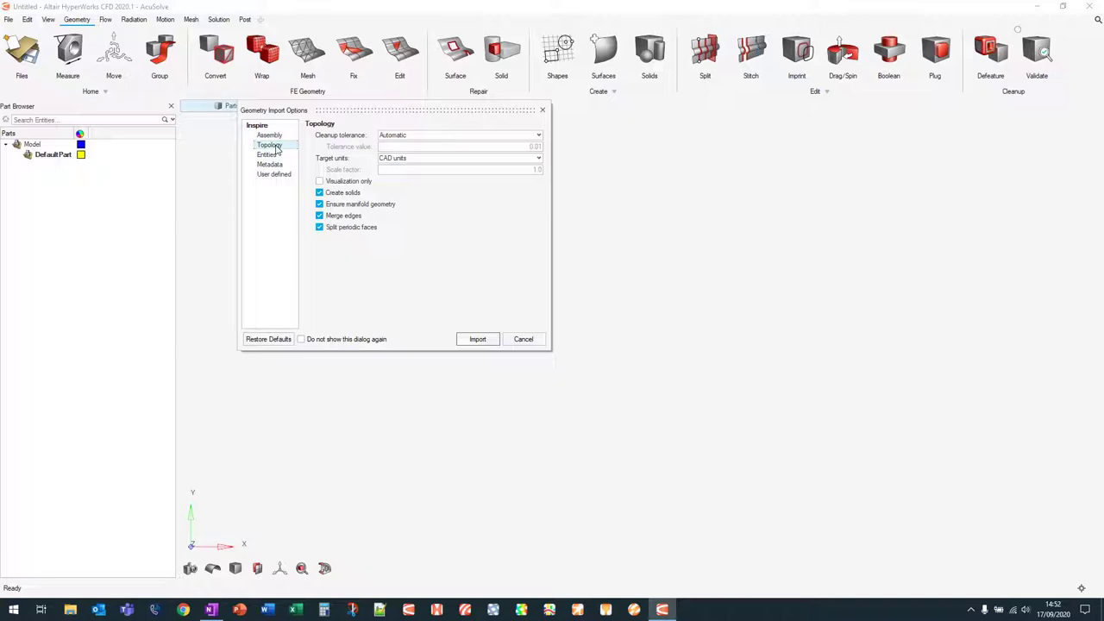
left_click(483, 339)
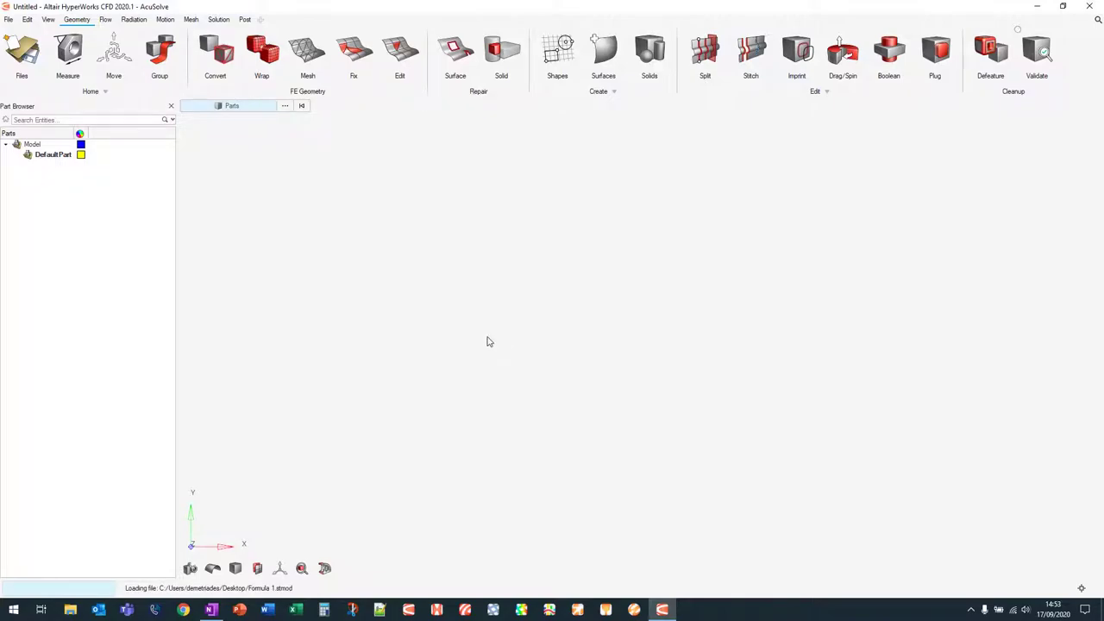
Step: Measure the car's length from the tip of the nose to the upper edge of the rear wing
right_click_drag(868, 417, 887, 308)
right_click_drag(739, 417, 636, 430)
scroll(636, 429, "down", 5)
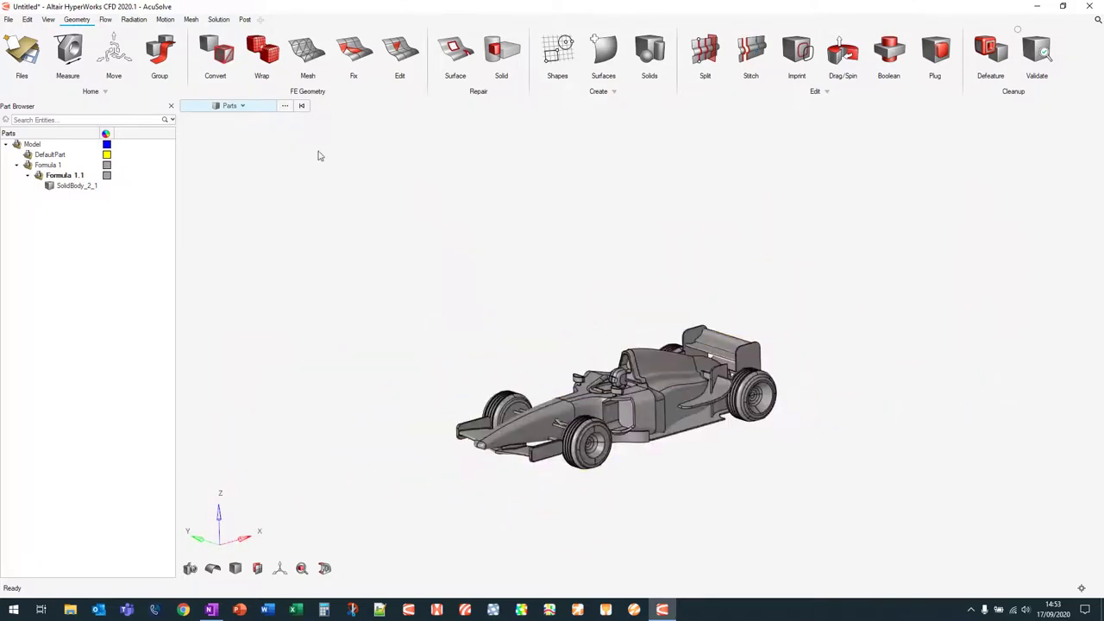
left_click(73, 62)
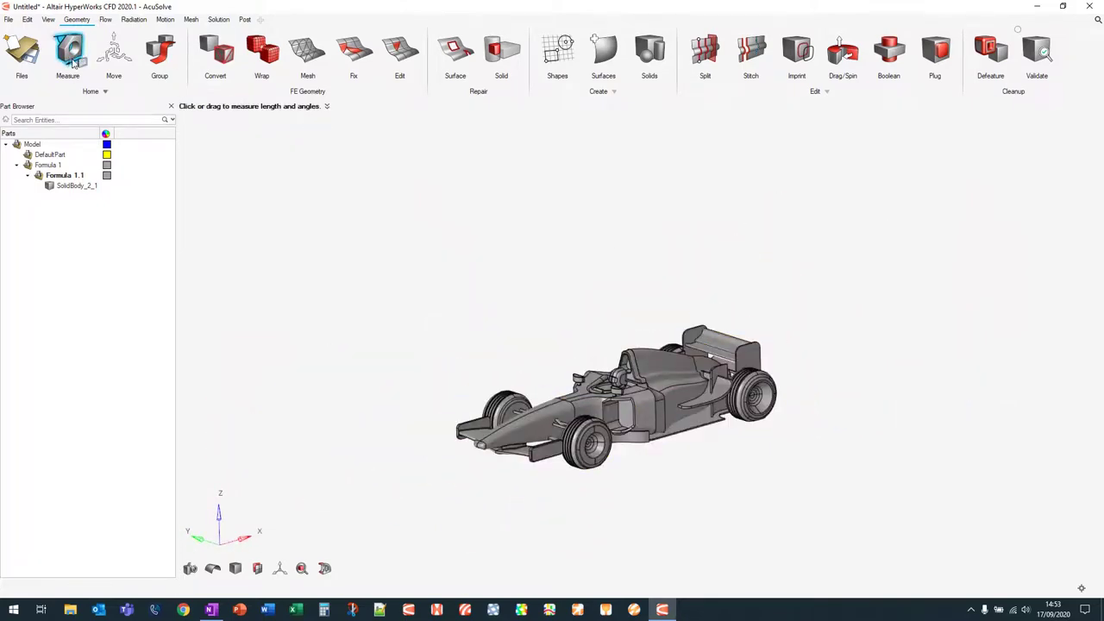
scroll(458, 382, "up", 5)
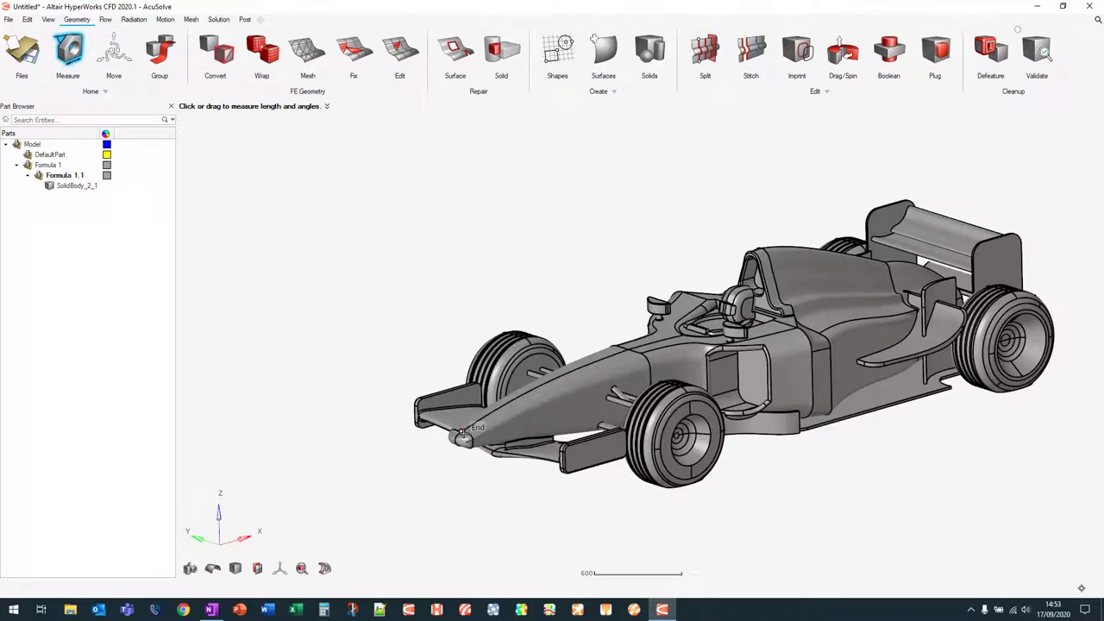
left_click(463, 433)
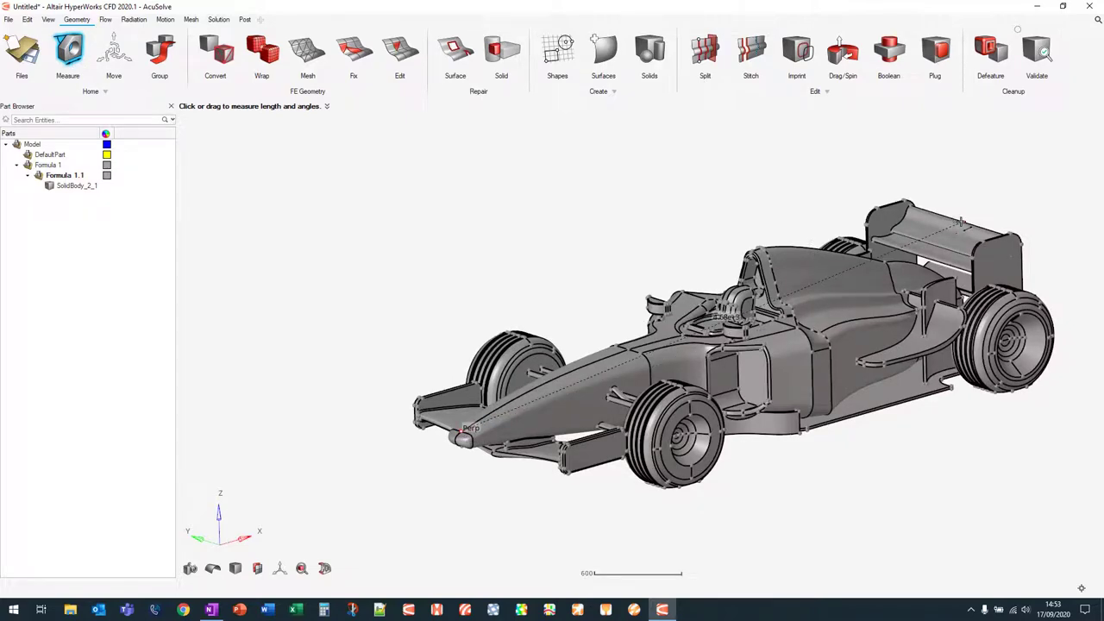
left_click(962, 221)
right_click_drag(798, 314, 776, 336)
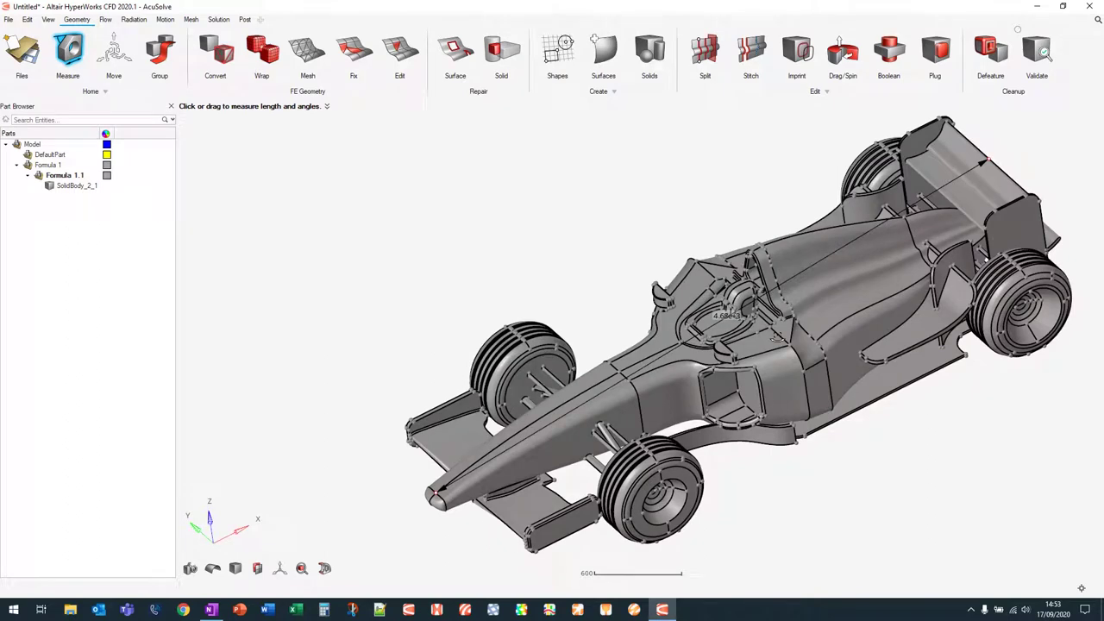
scroll(574, 239, "down", 3)
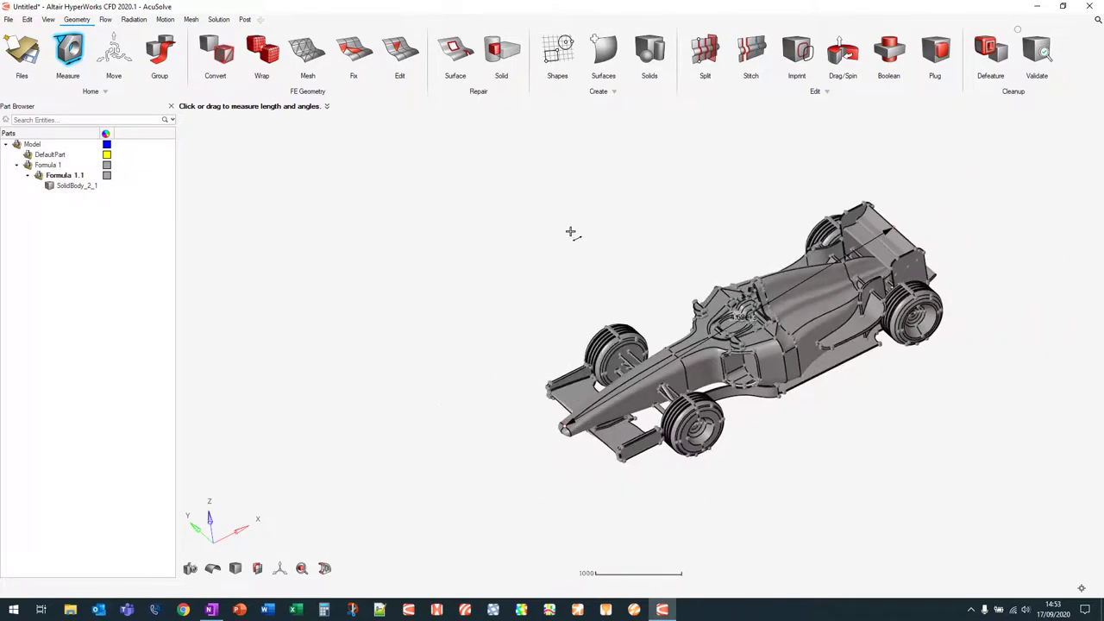
middle_click_drag(571, 234, 560, 242)
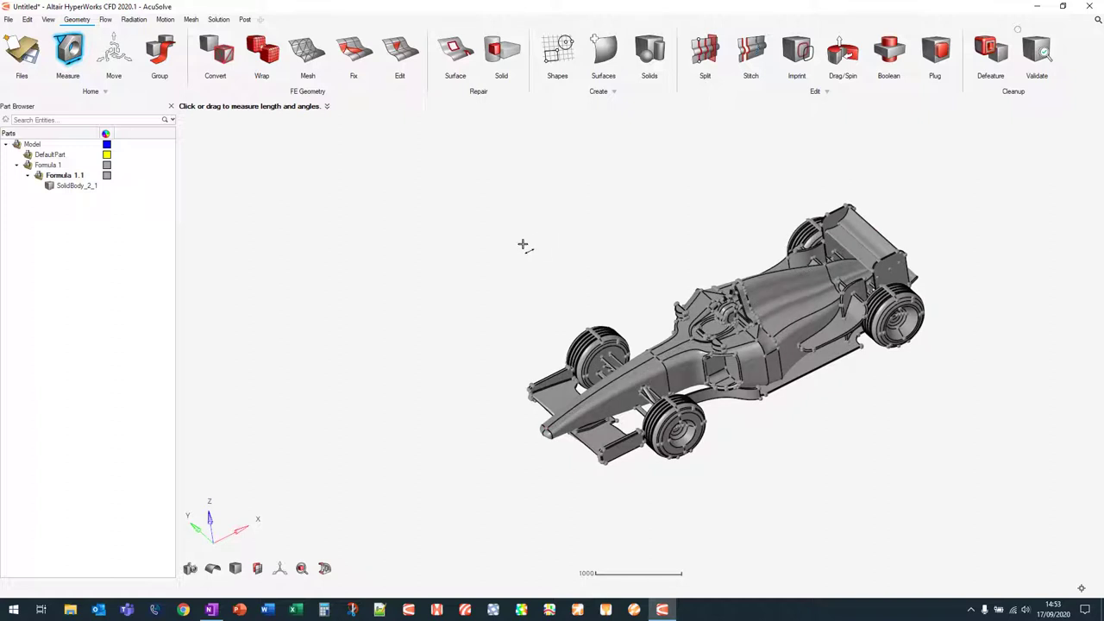
right_click_drag(522, 244, 313, 244)
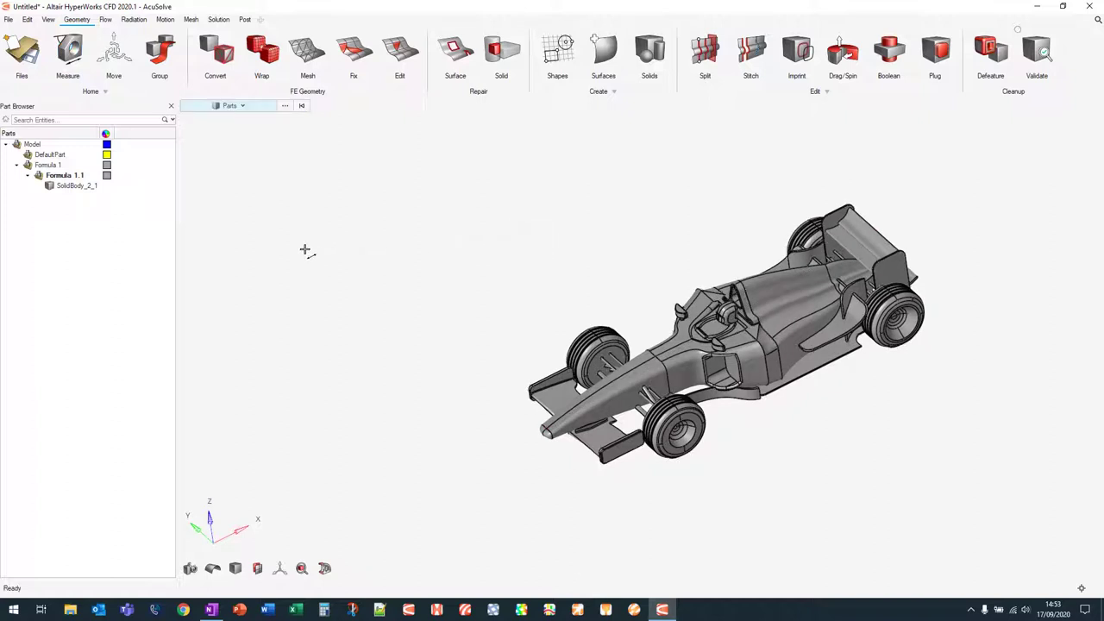
Step: Scale the car's solid by a factor of 0.001
right_click_drag(557, 249, 583, 201)
middle_click_drag(690, 202, 579, 217)
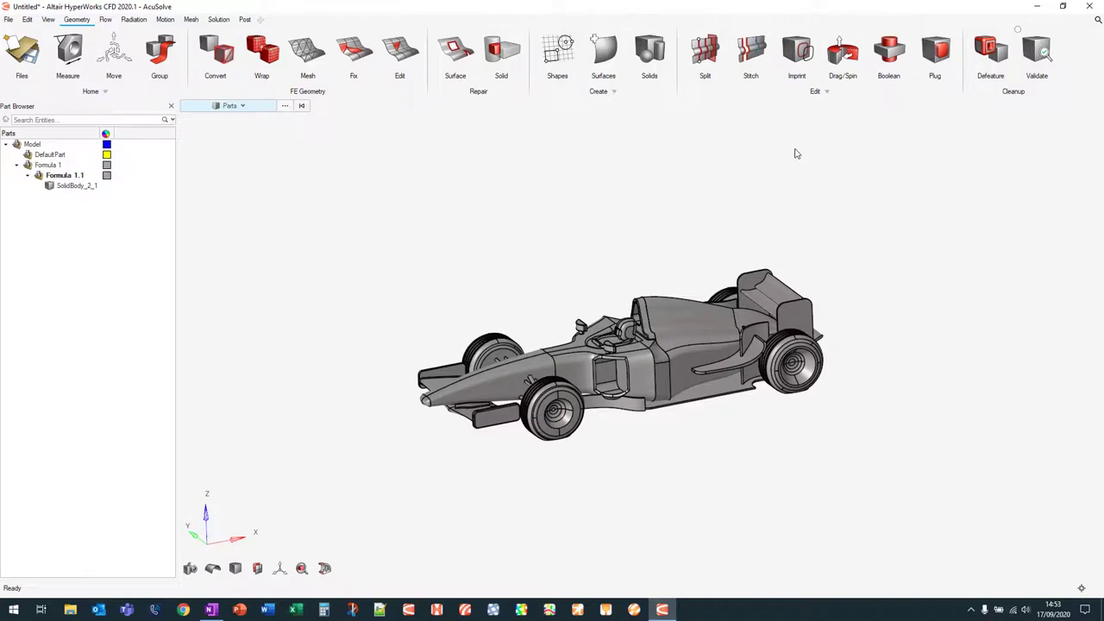
left_click(827, 93)
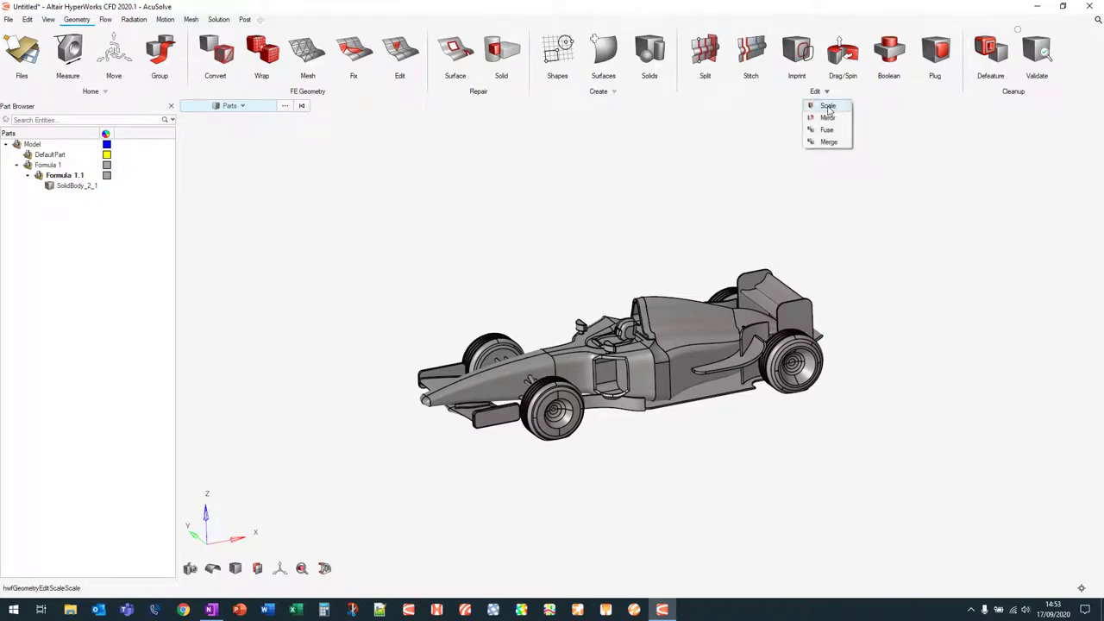
left_click(827, 107)
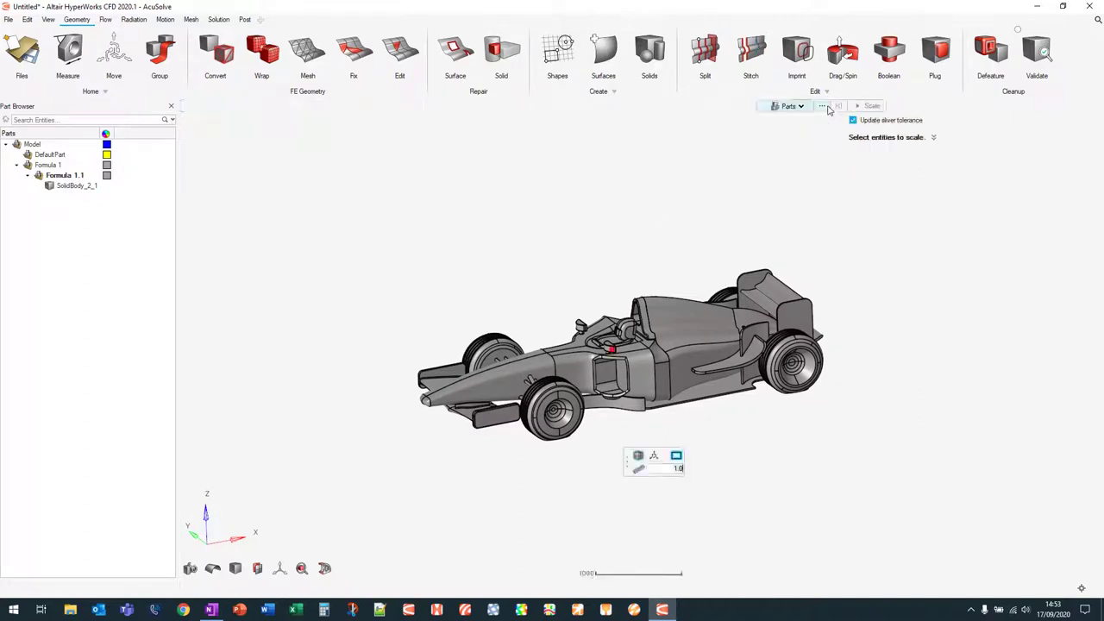
left_click(793, 105)
left_click(787, 131)
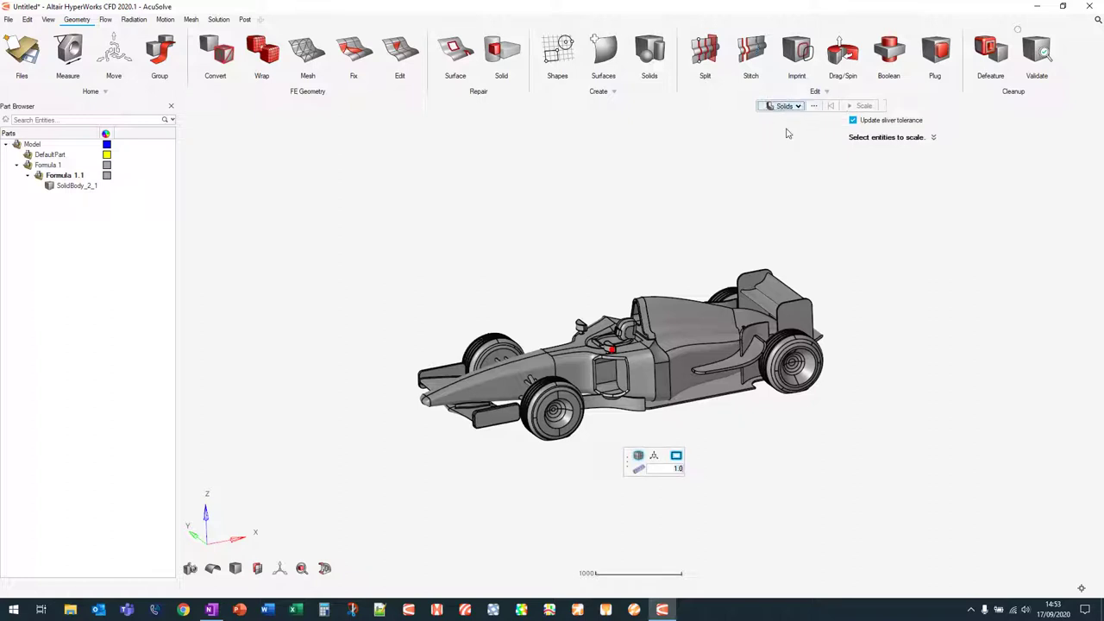
left_click(697, 320)
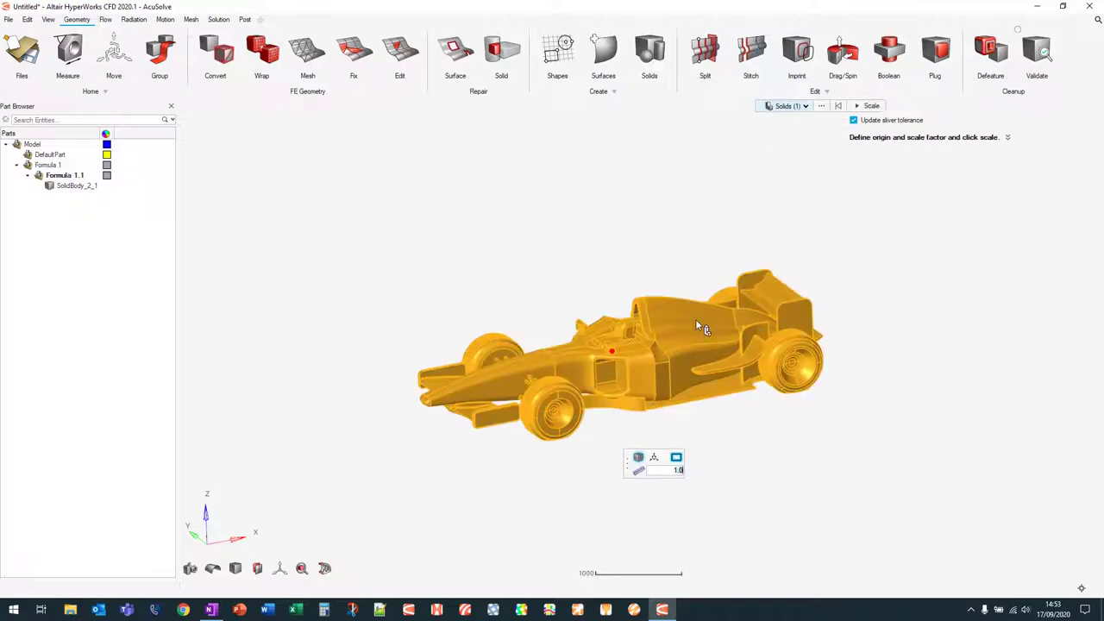
type("0.001")
left_click(871, 106)
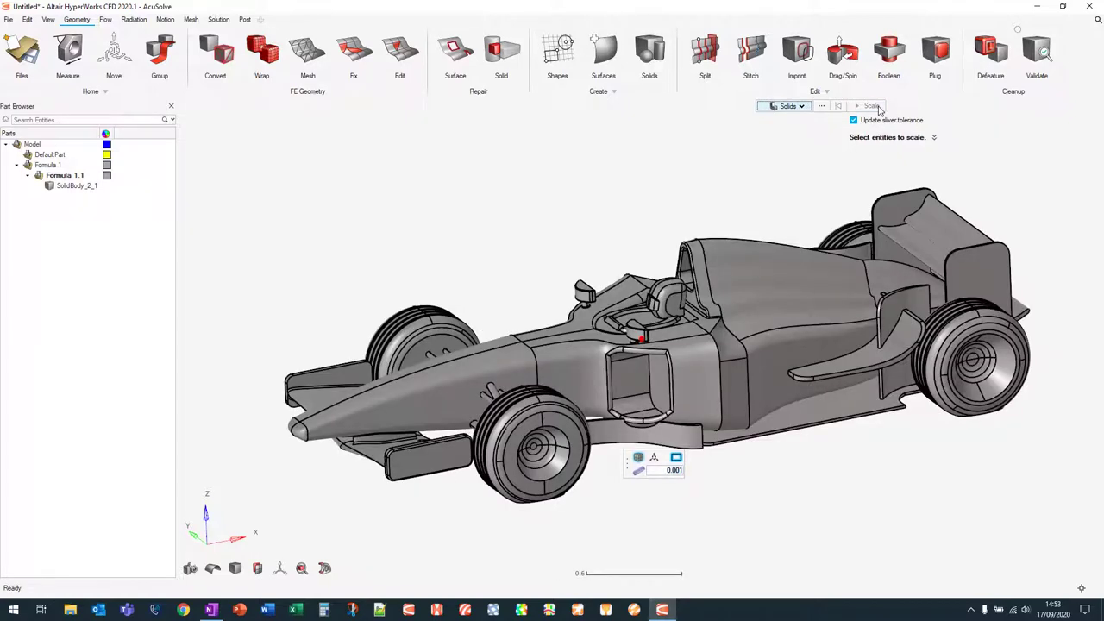
right_click(569, 180)
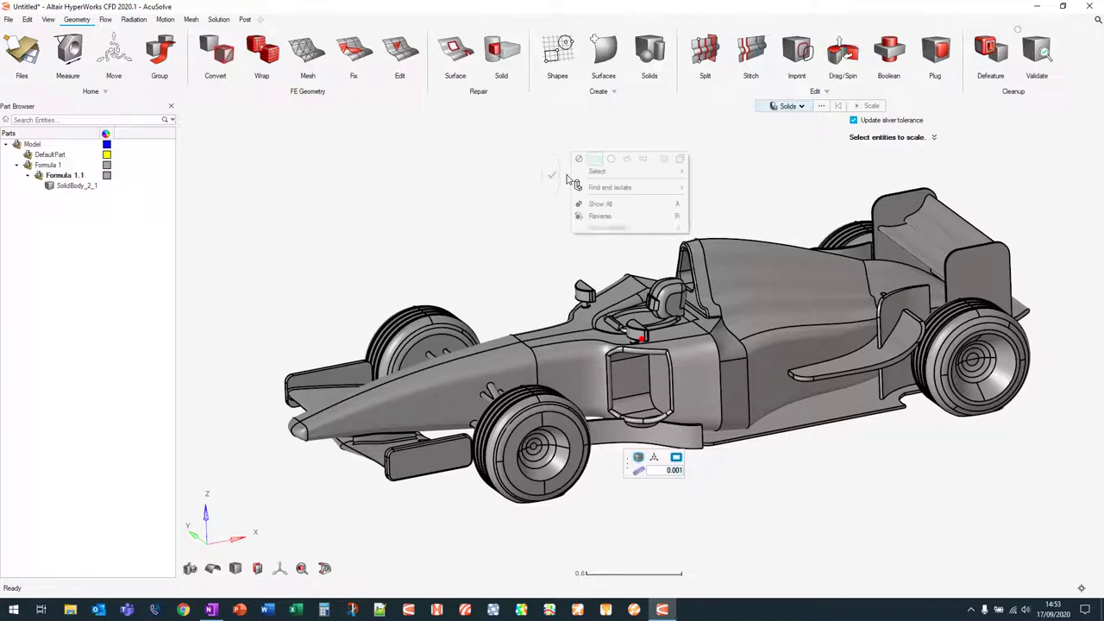
left_click(552, 175)
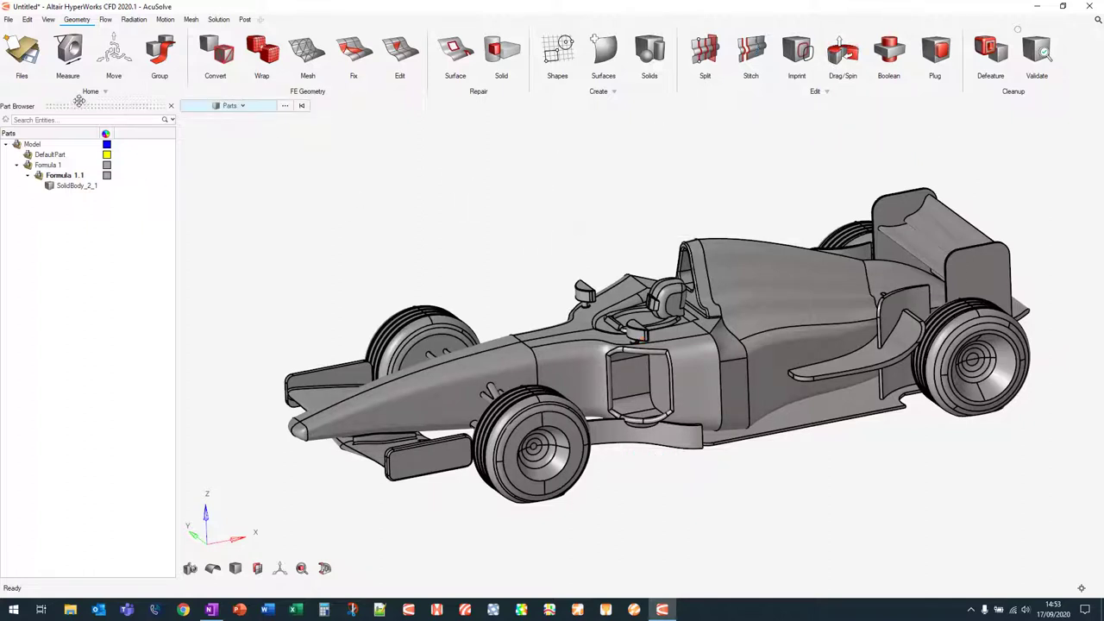
Step: Measure the scaled car from the nose tip to the rear wing's upper edge, clearing the dimension when done
left_click(68, 51)
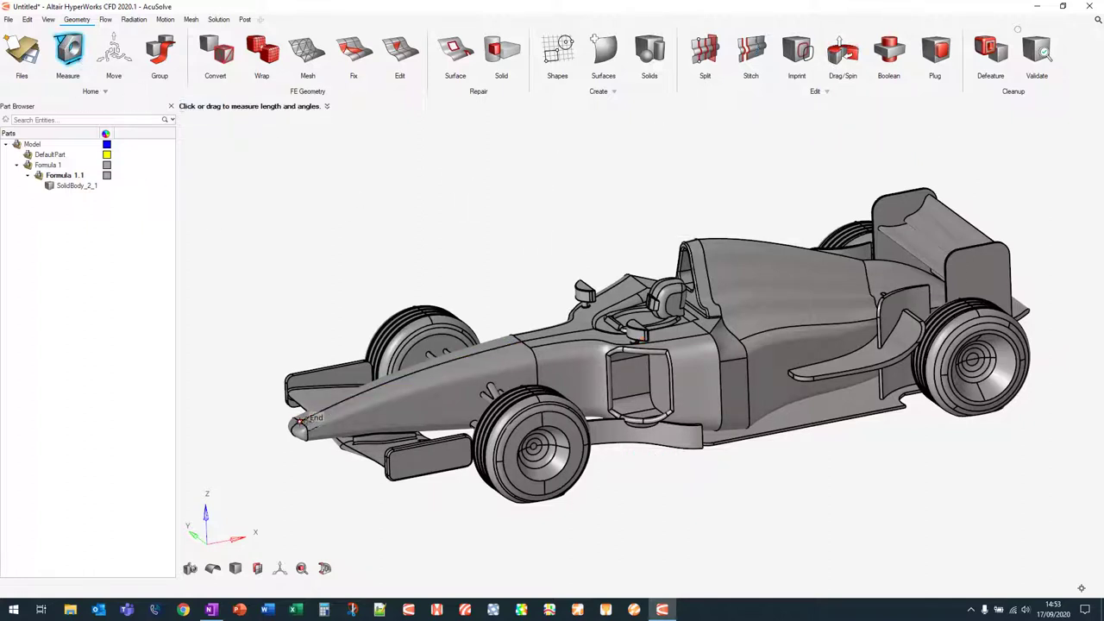
left_click(300, 420)
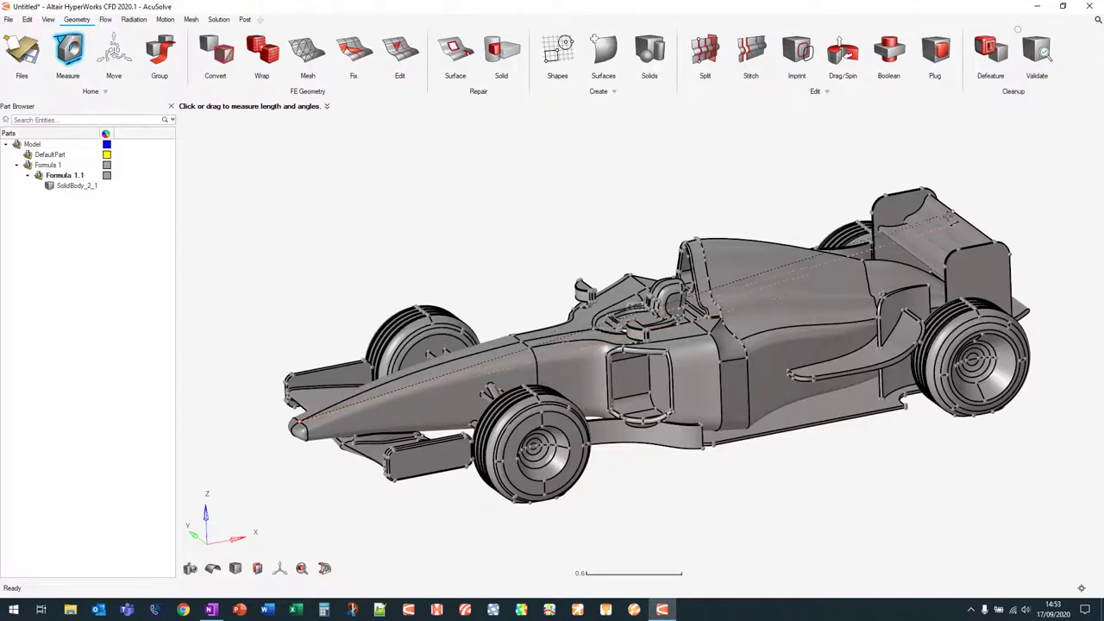
left_click(964, 221)
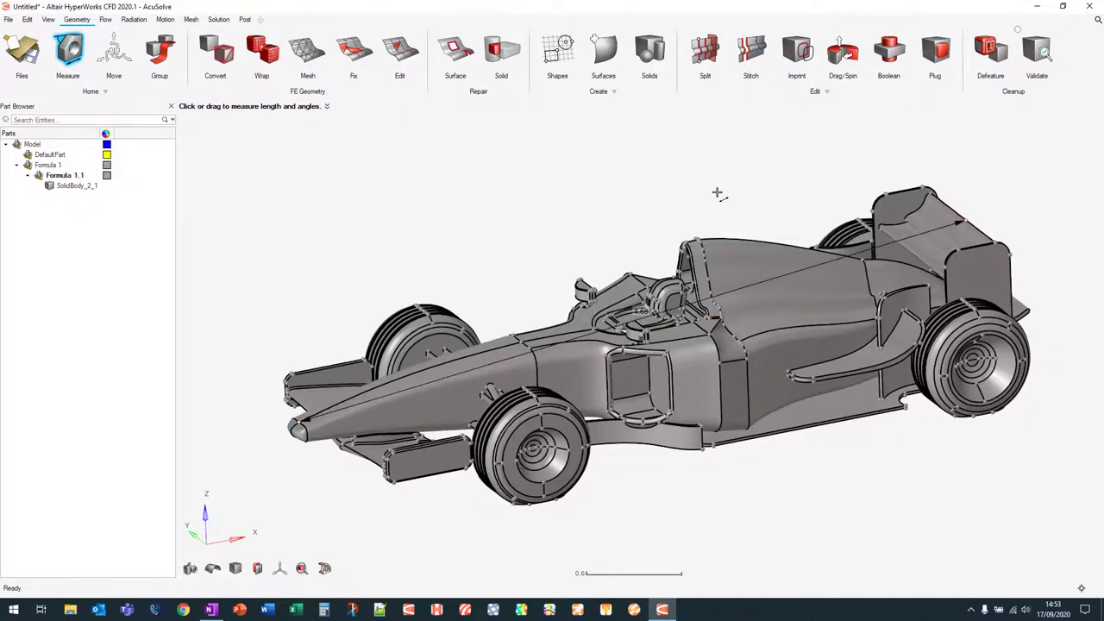
right_click_drag(716, 193, 721, 240)
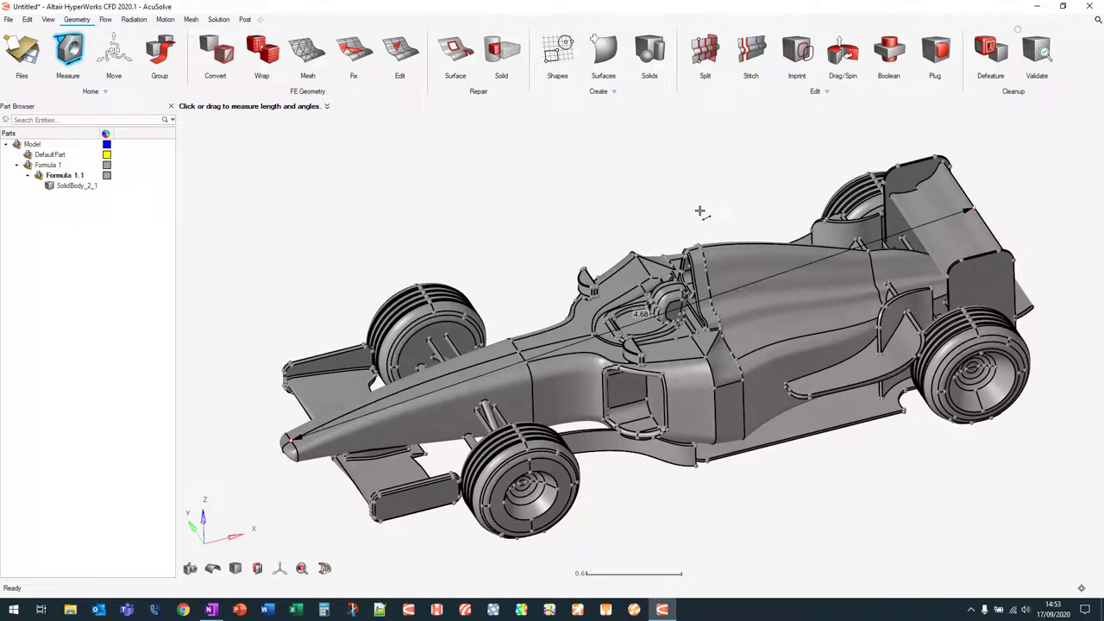
left_click(700, 190)
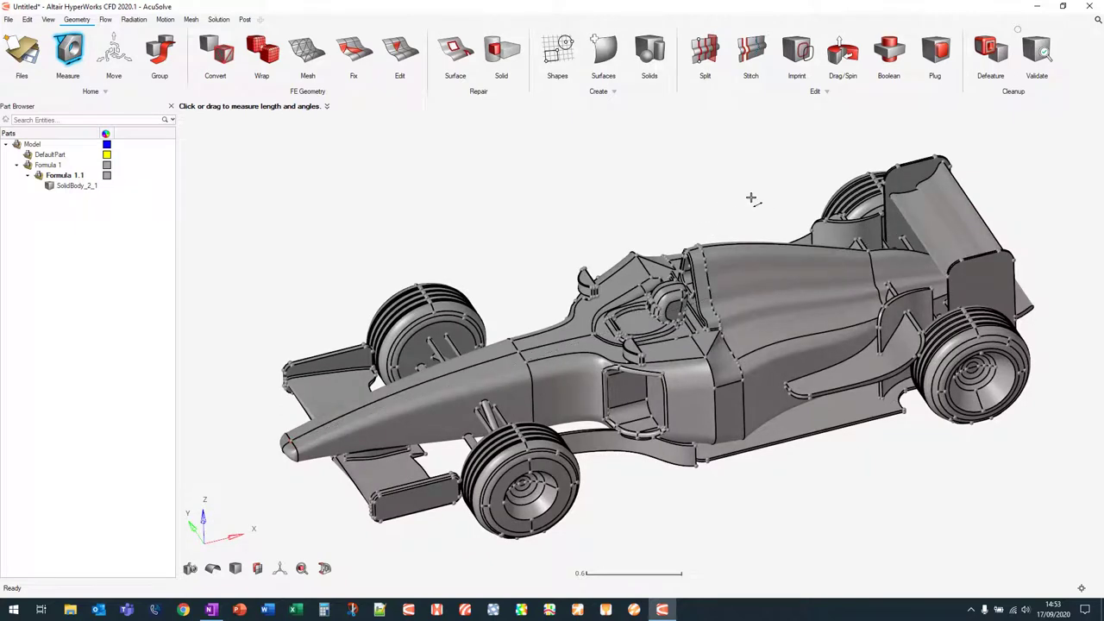
key("Escape")
right_click_drag(757, 175, 758, 145)
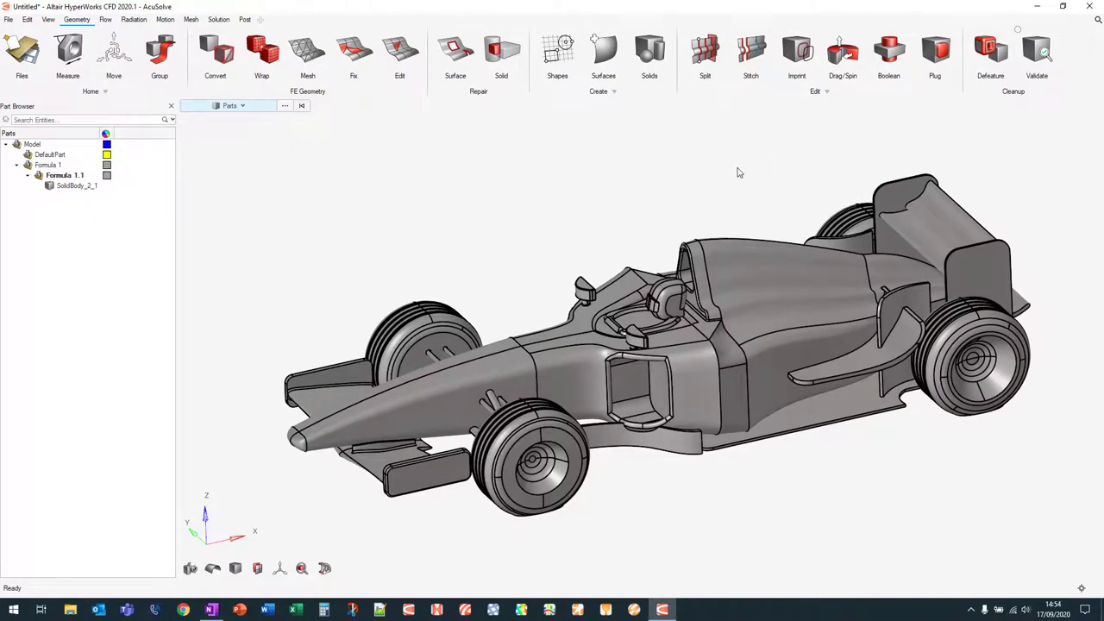
Step: Validate the geometry with a sliver surface threshold of 0.003
left_click(1051, 52)
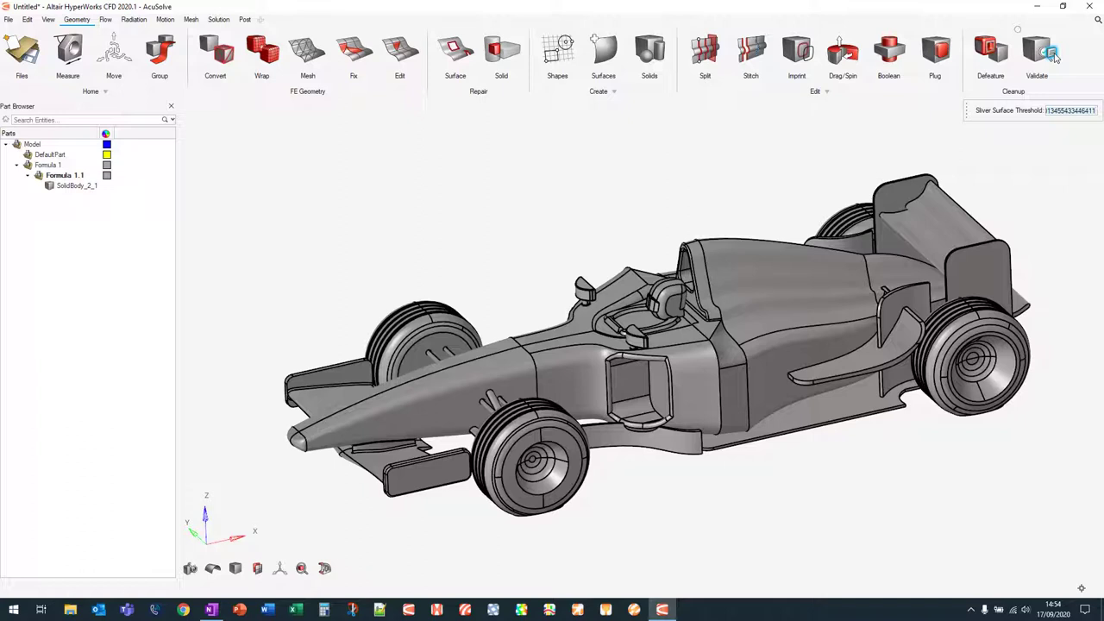
type("0.003")
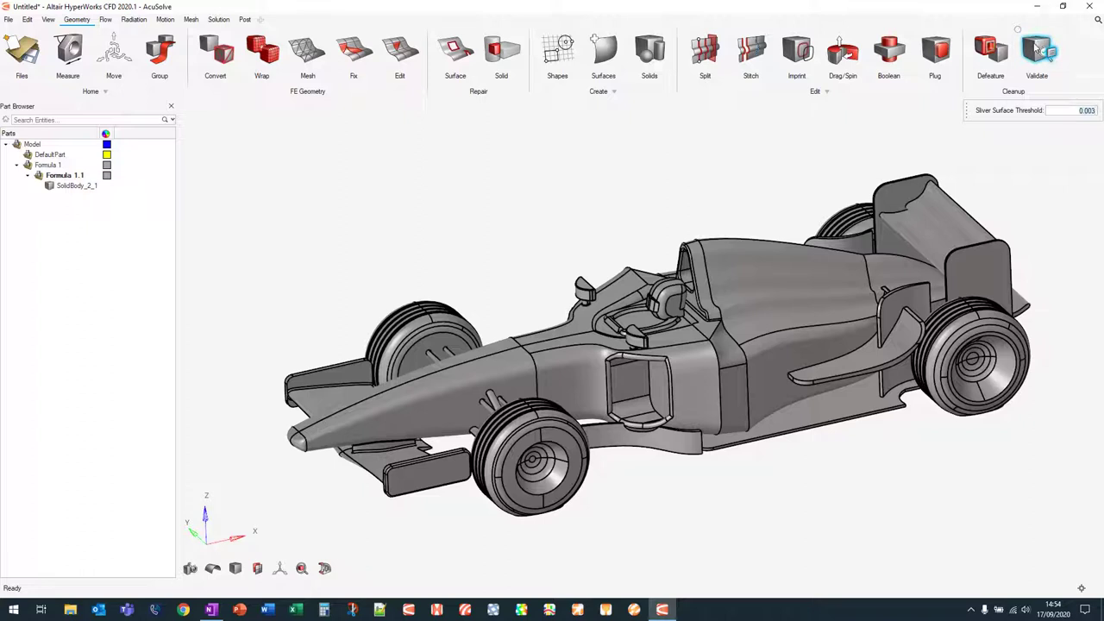
left_click(1039, 49)
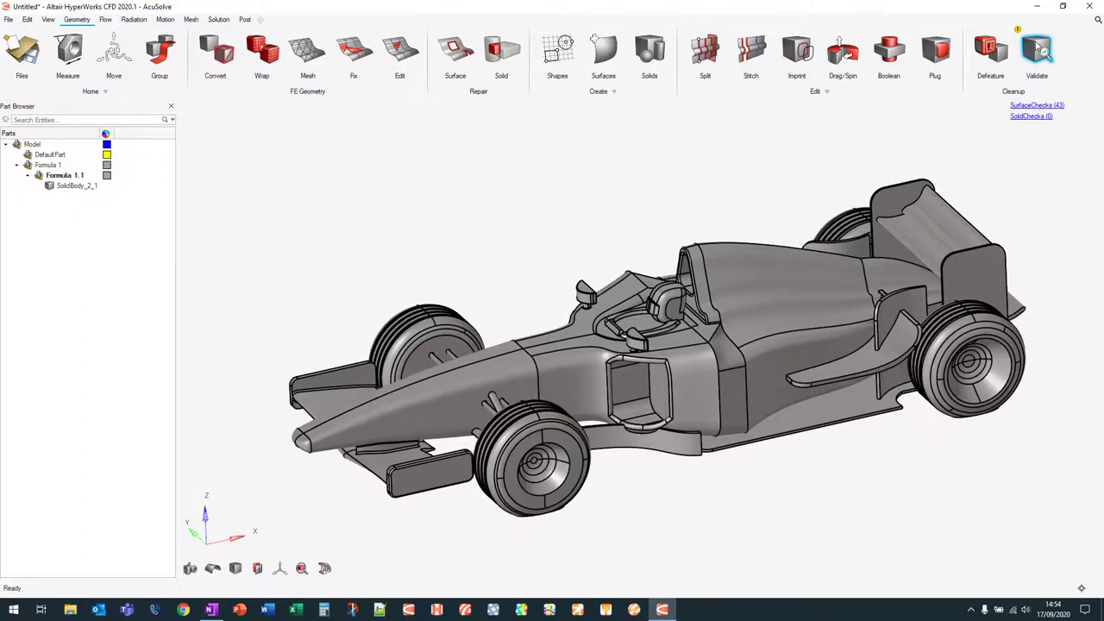
Step: Open the surface checks for slivers and examine the sliver running across the engine cover behind the cockpit
left_click(1038, 106)
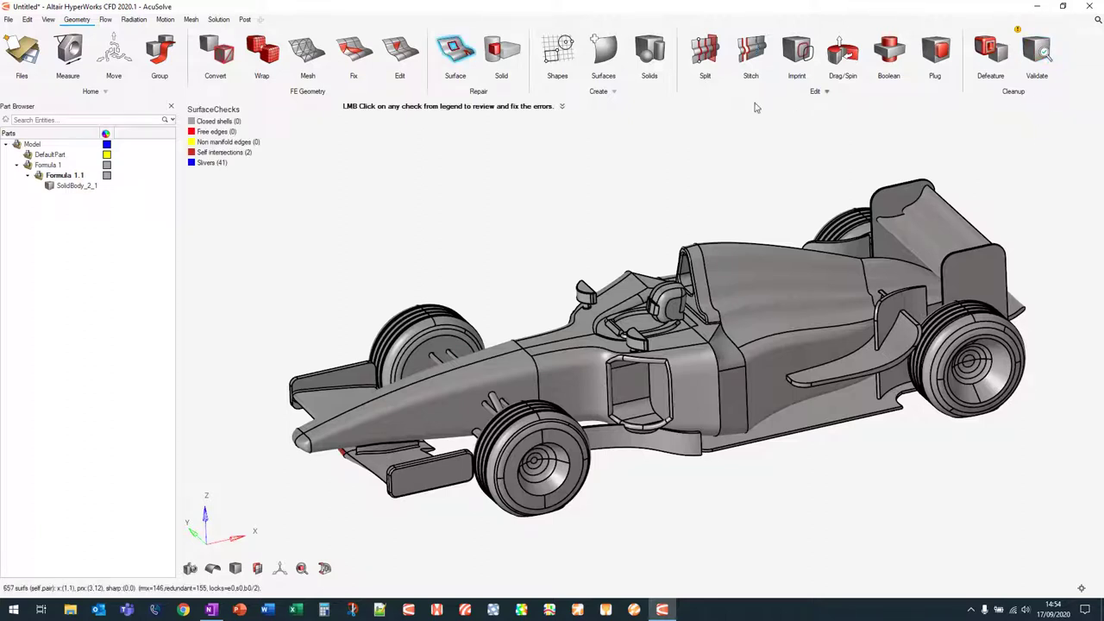
mouse_move(232, 165)
left_click(230, 165)
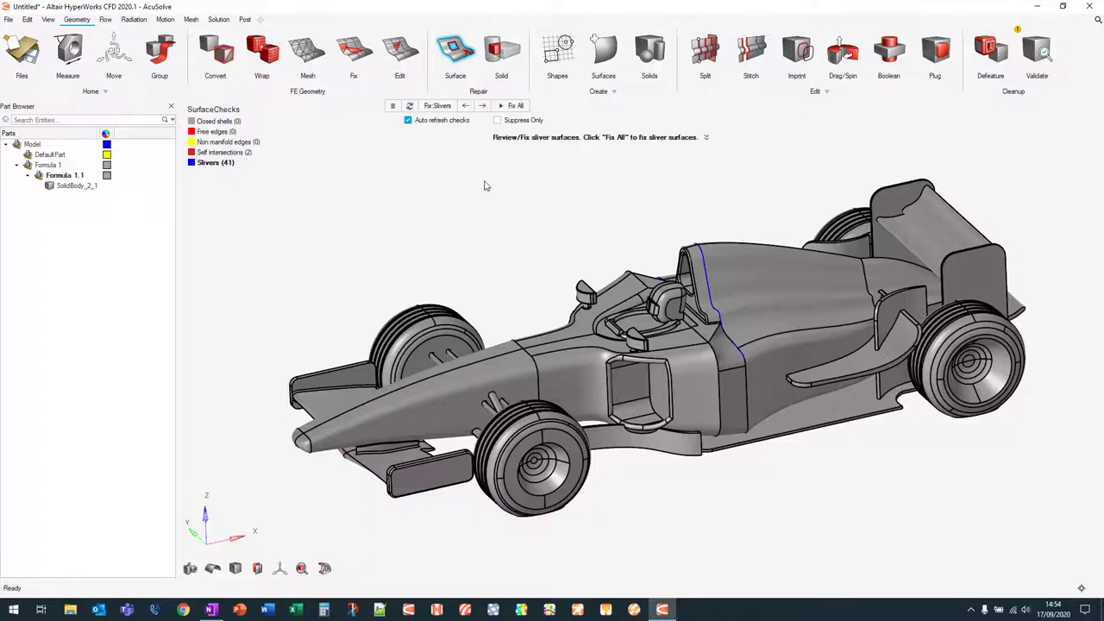
scroll(716, 241, "up", 5)
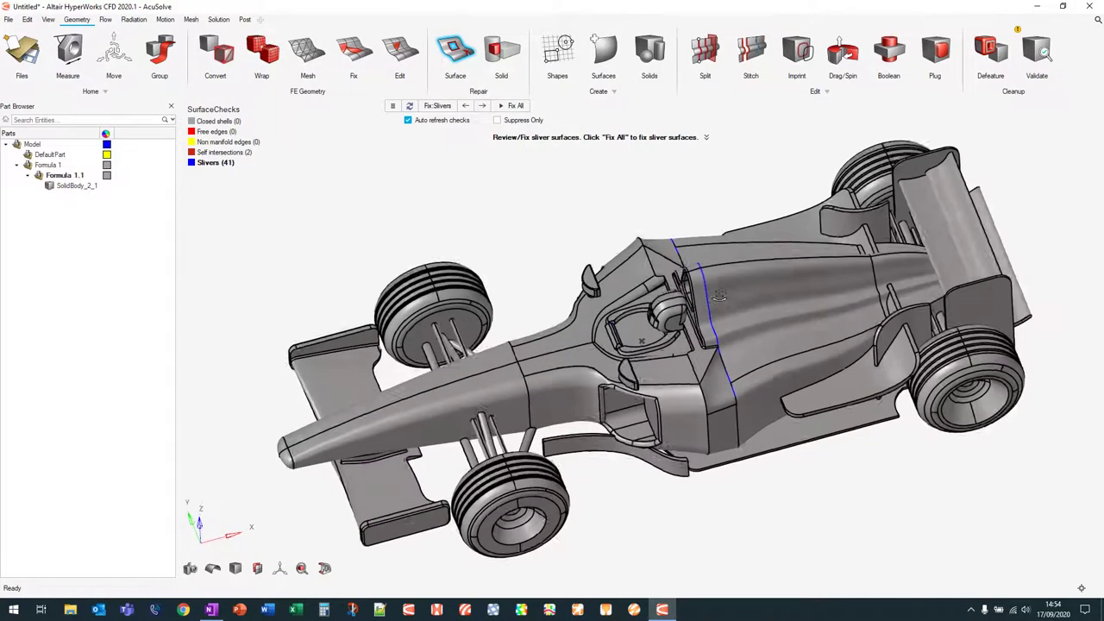
scroll(705, 266, "up", 5)
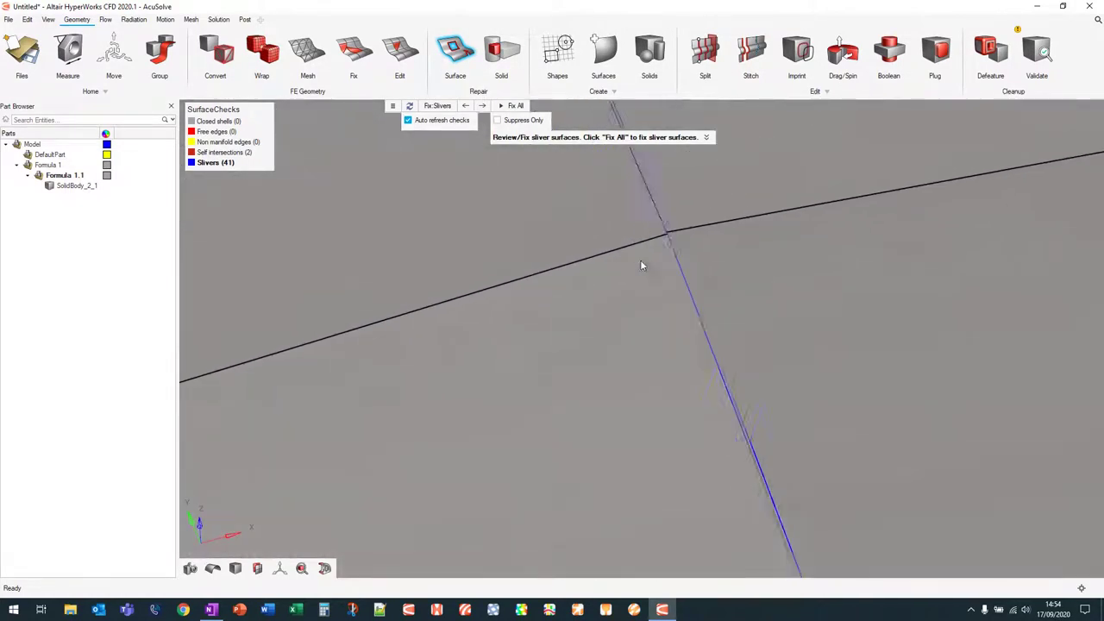
right_click_drag(811, 289, 651, 227)
scroll(730, 327, "down", 10)
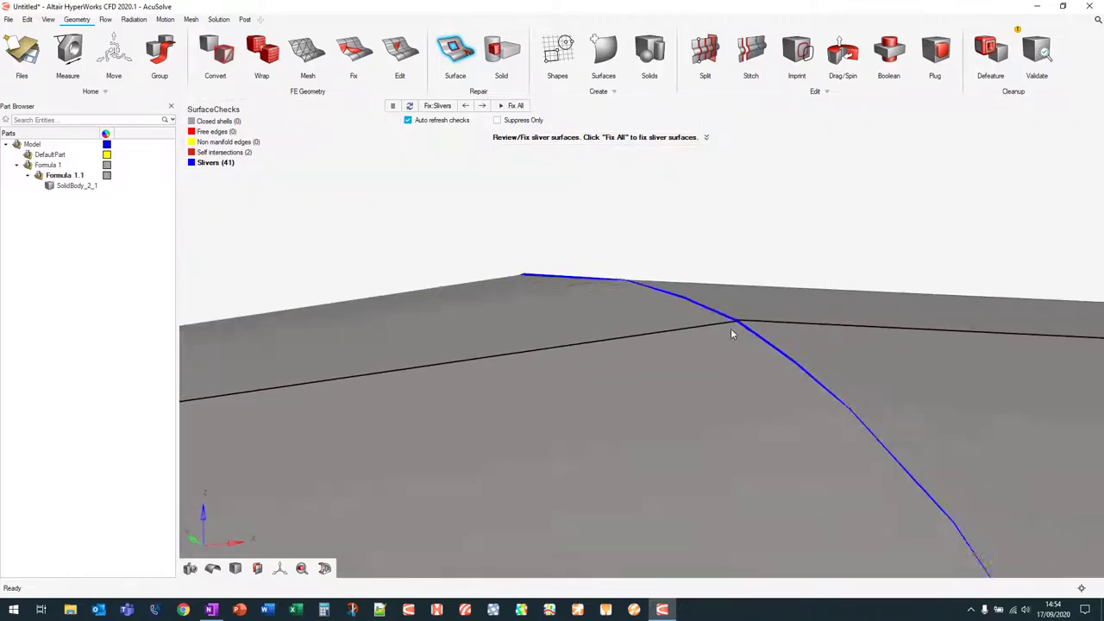
scroll(727, 308, "down", 5)
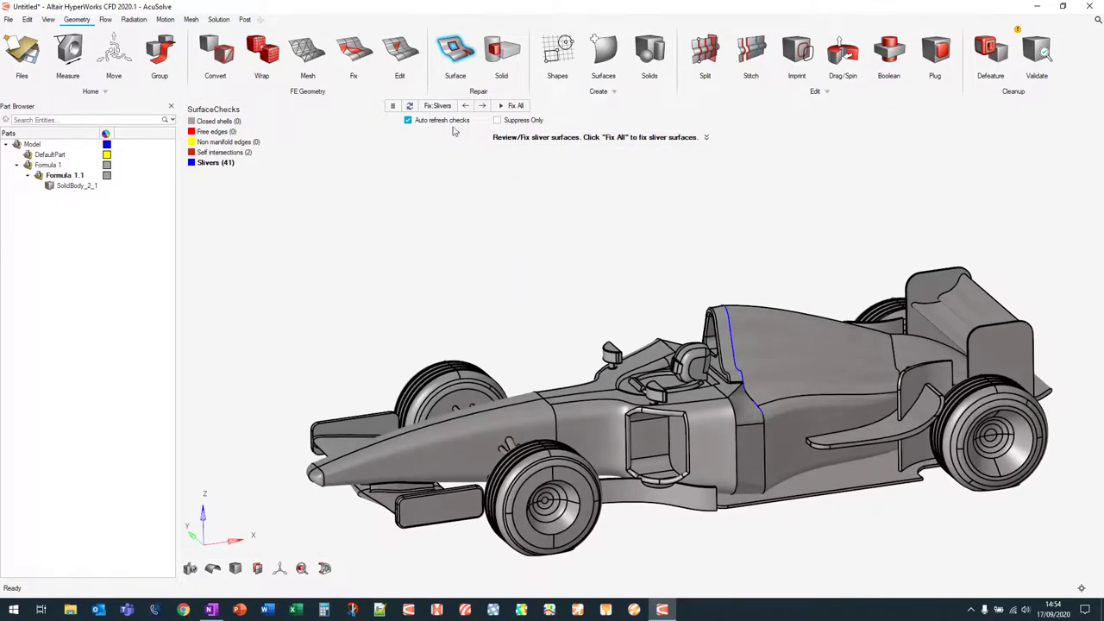
Step: Review several individual sliver surfaces one after another and run the automatic fix on all slivers
left_click(484, 106)
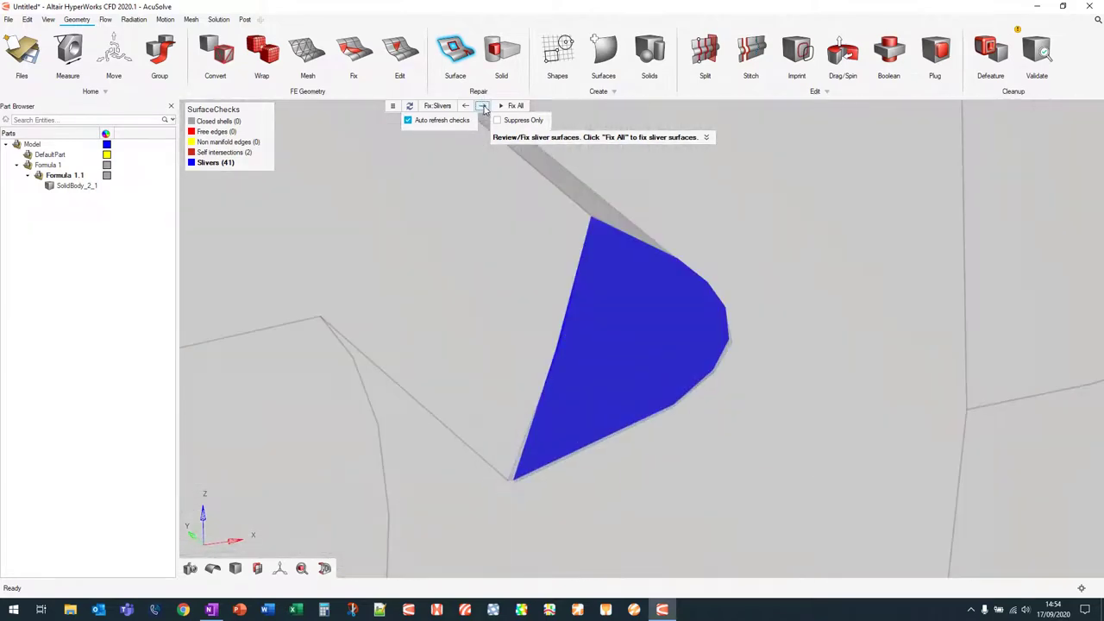
left_click(483, 106)
left_click(484, 106)
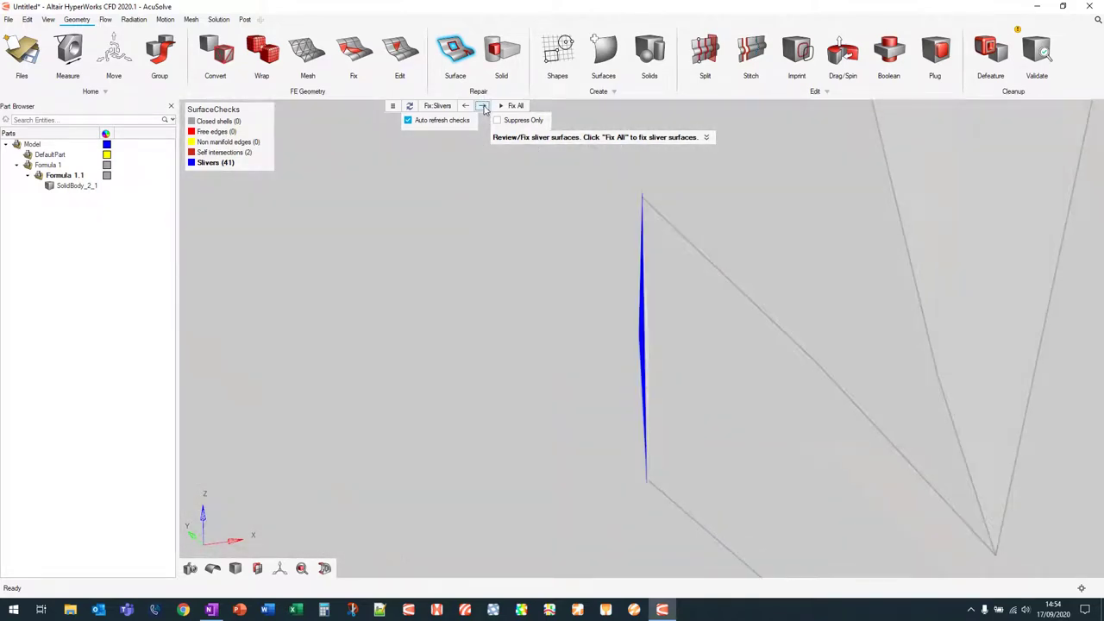
right_click_drag(586, 345, 523, 273)
scroll(509, 319, "down", 5)
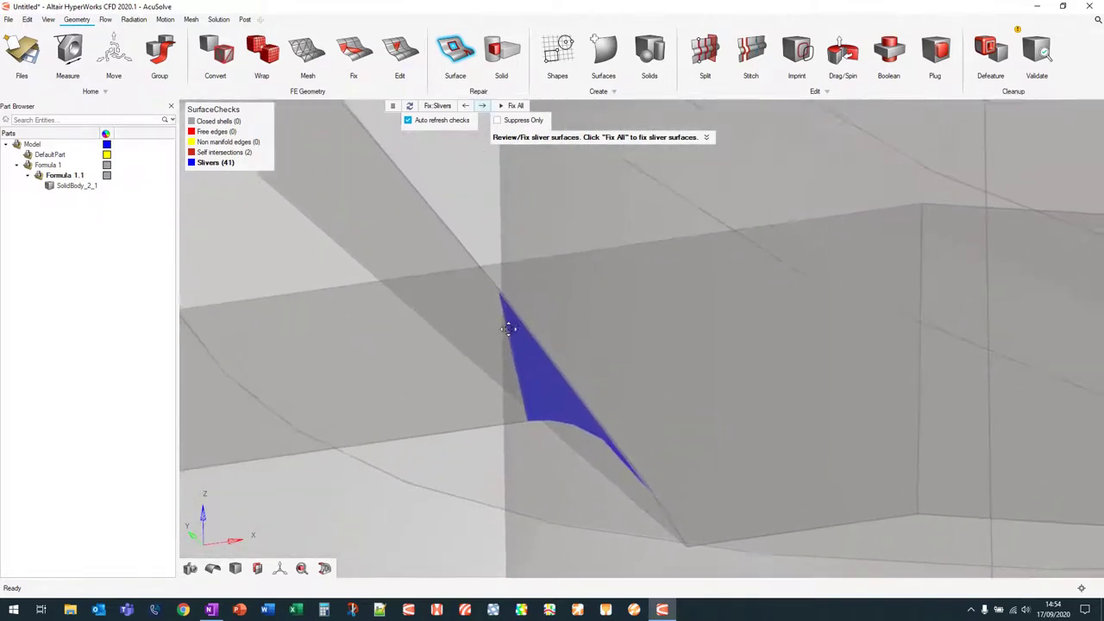
scroll(509, 332, "down", 10)
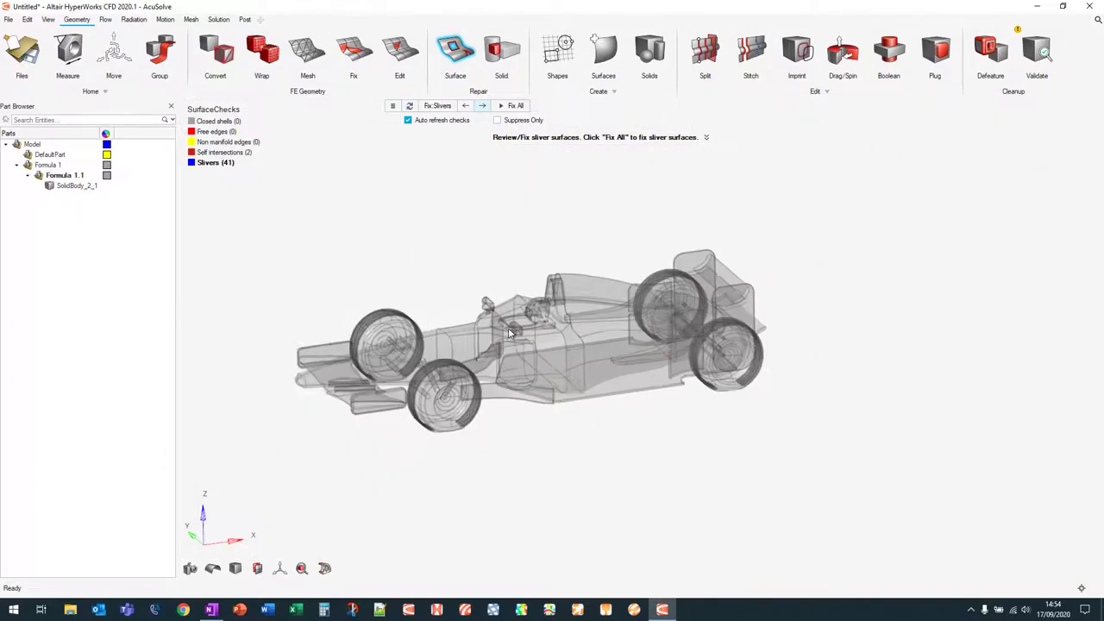
left_click(515, 105)
mouse_move(261, 163)
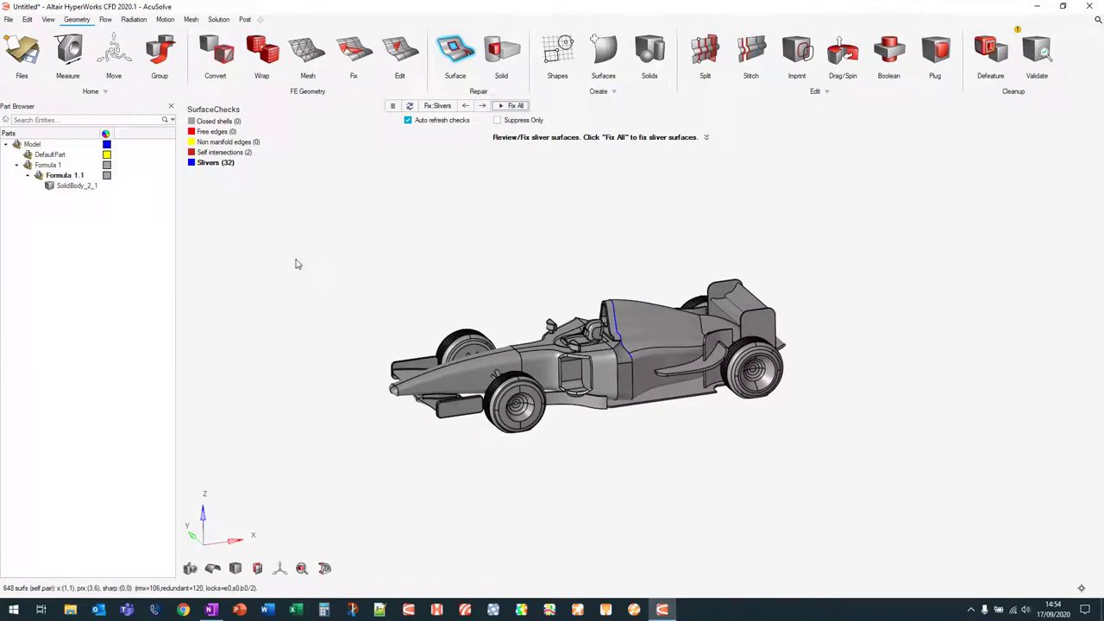
Step: Set the geometry cleanup tolerance to a manual value of 0.003 and fix all remaining slivers
left_click(8, 19)
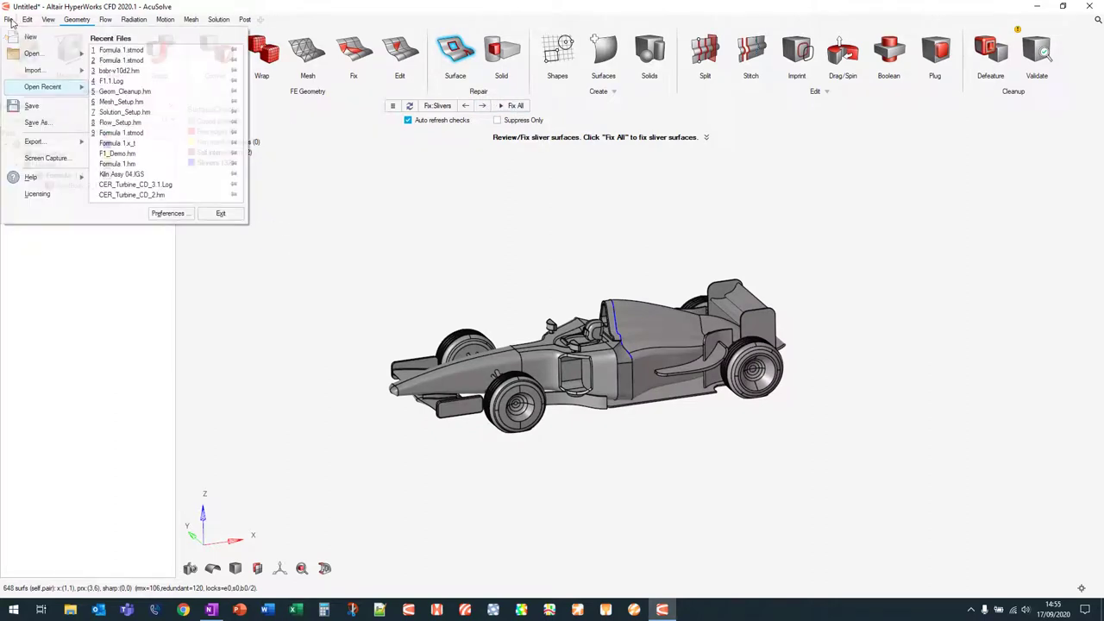
left_click(167, 213)
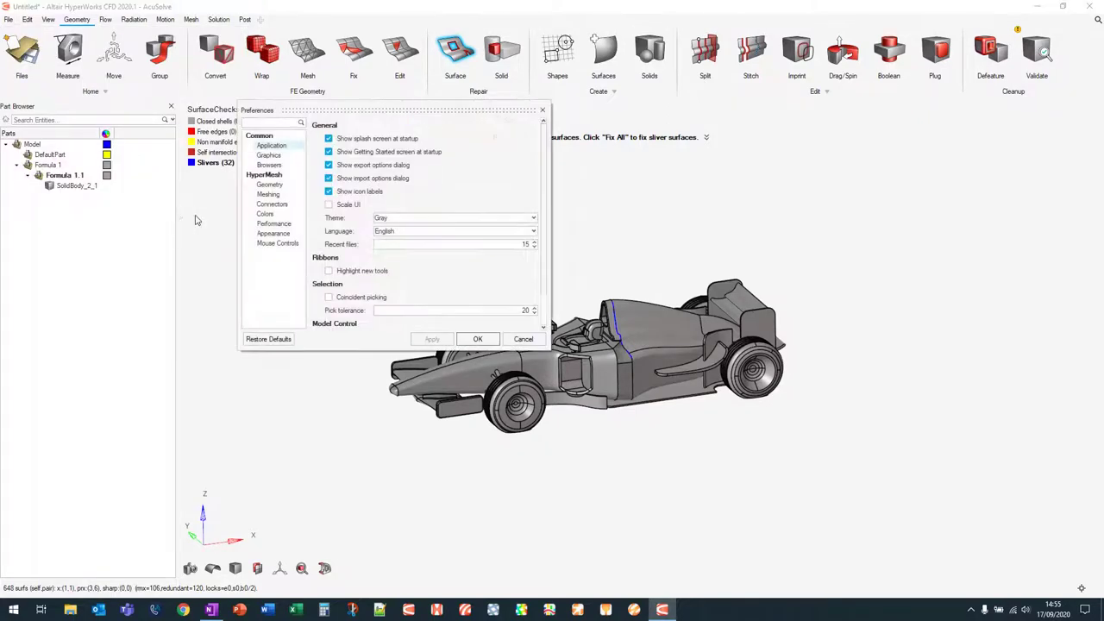
left_click(271, 184)
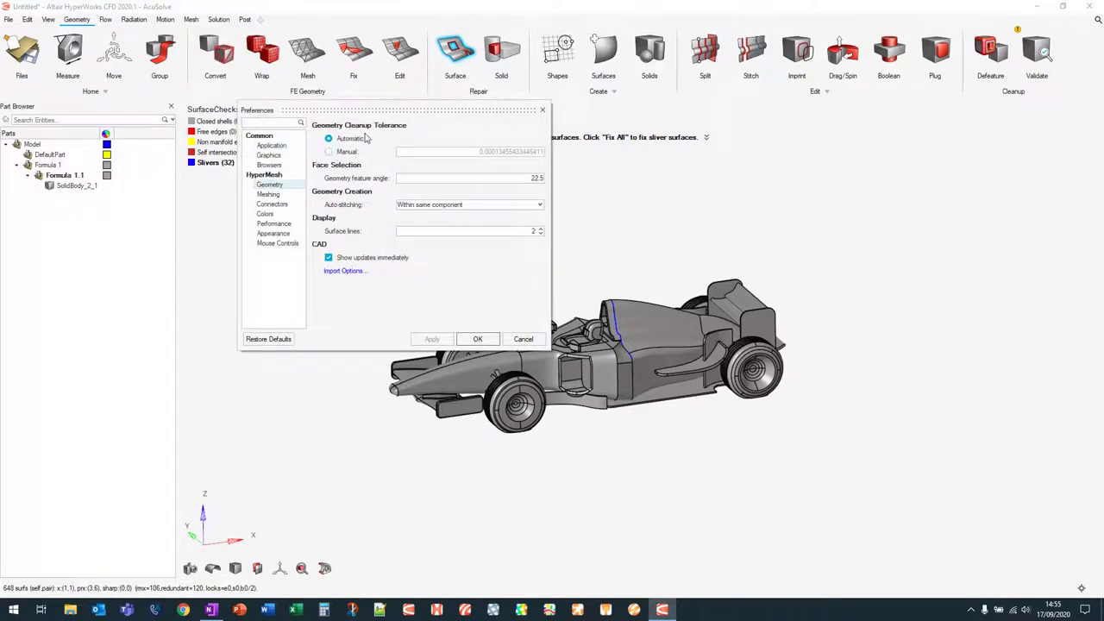
left_click(343, 153)
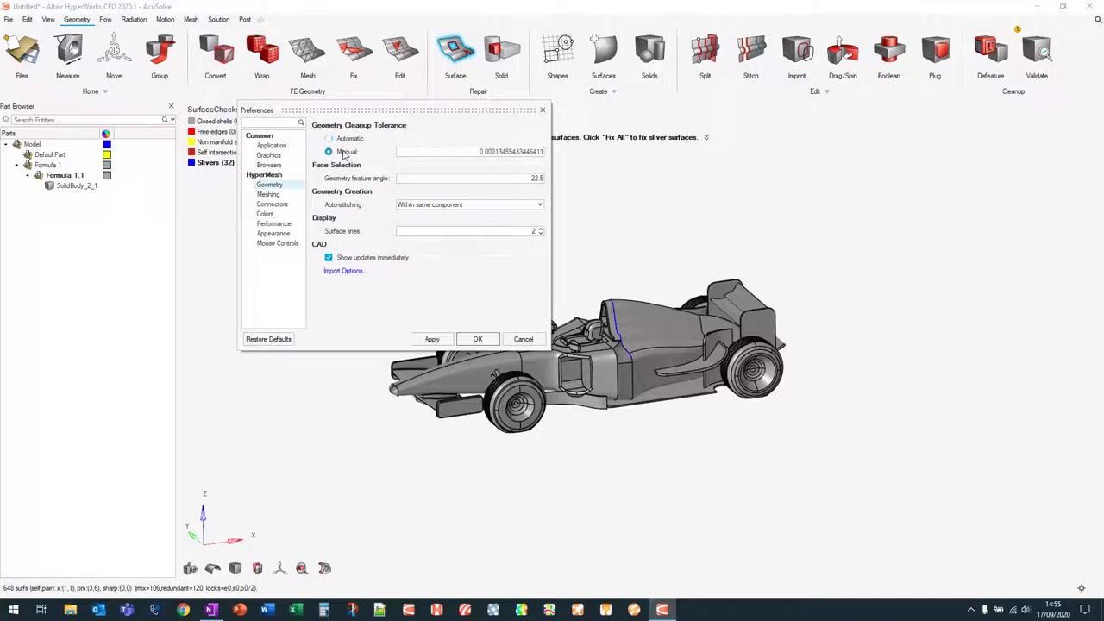
double_click(470, 152)
type("0.003")
left_click(477, 339)
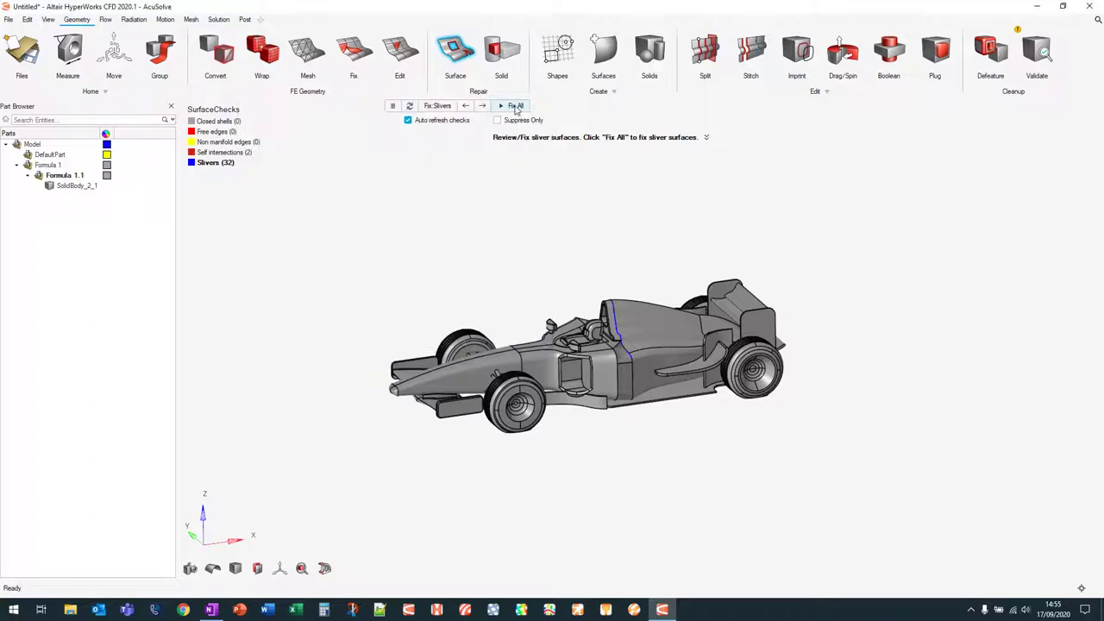
left_click(516, 106)
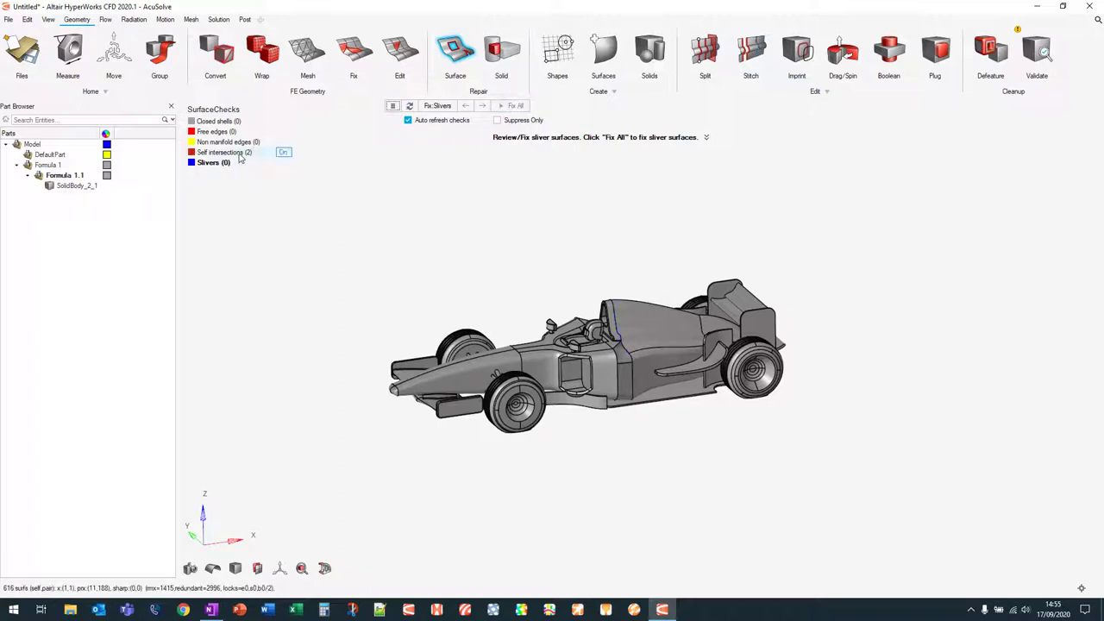
Step: Review the self-intersecting surfaces and delete the narrow end face at the front wing's notch beneath the nose
left_click(240, 155)
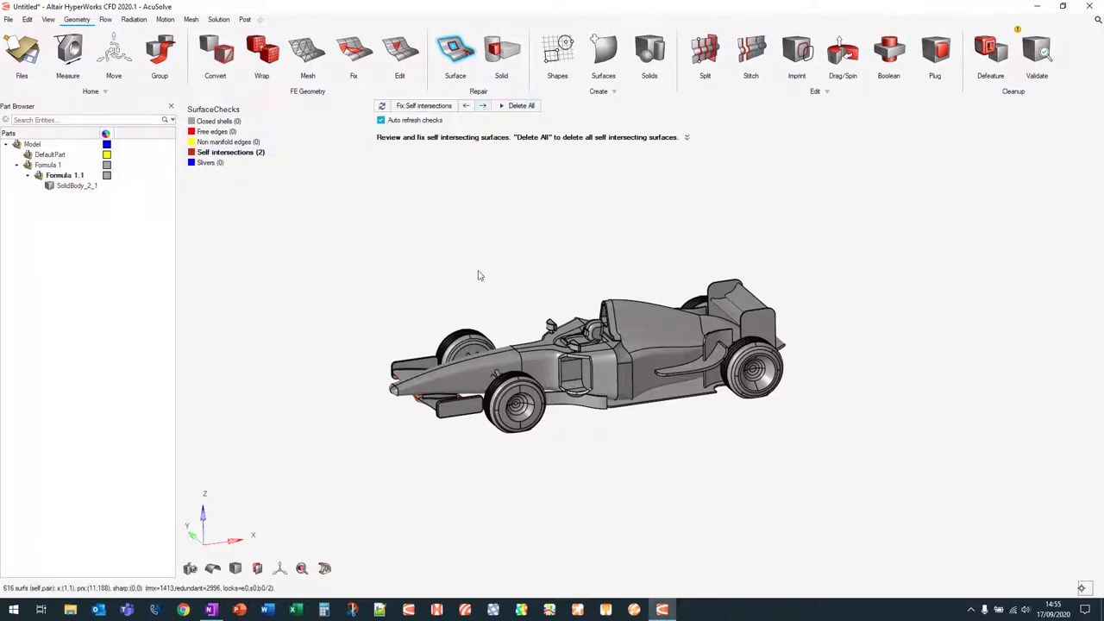
right_click_drag(421, 328, 682, 358)
scroll(617, 236, "up", 10)
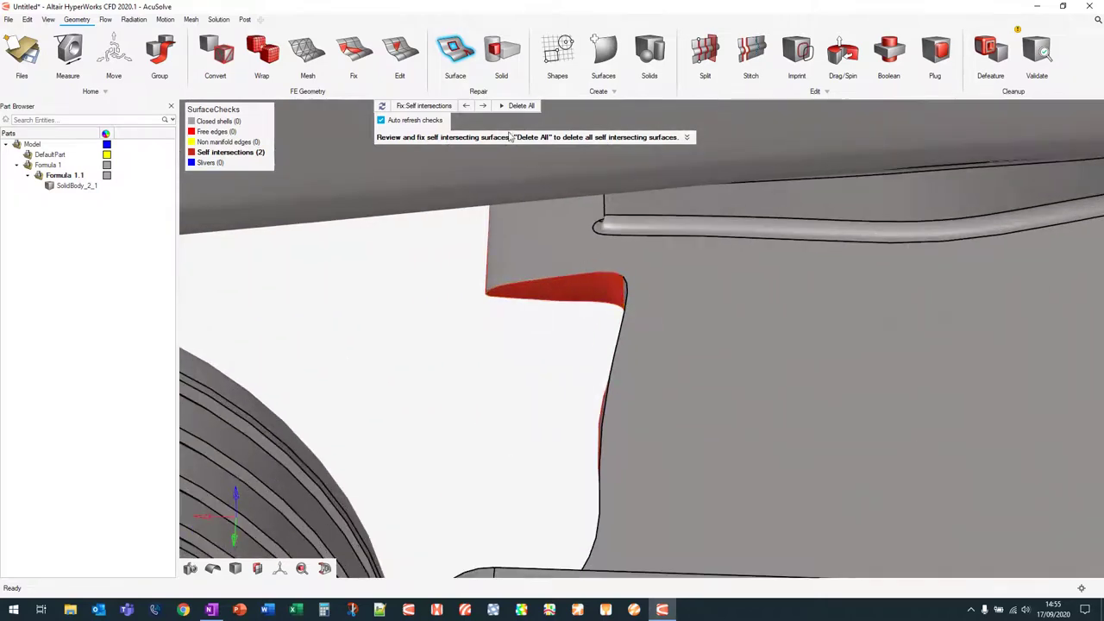
left_click(483, 105)
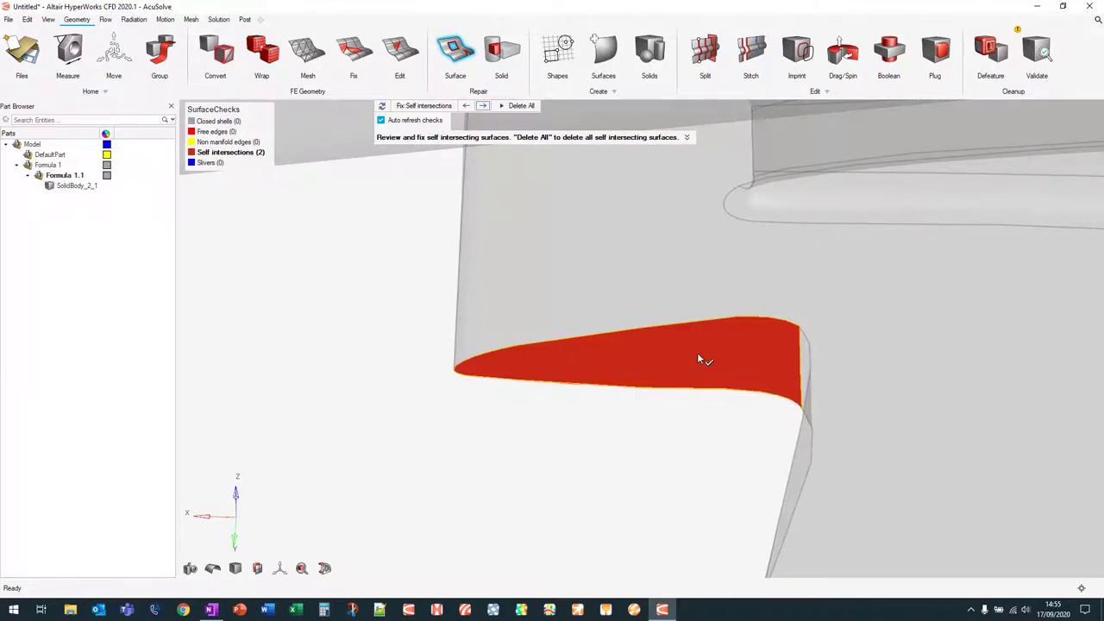
left_click(651, 348)
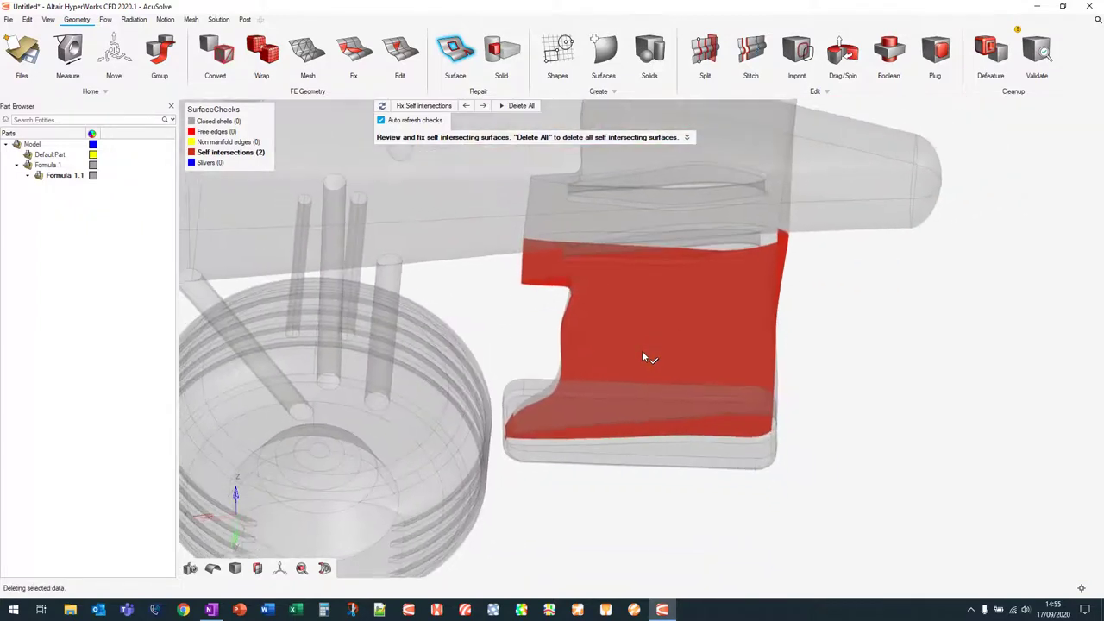
left_click(455, 48)
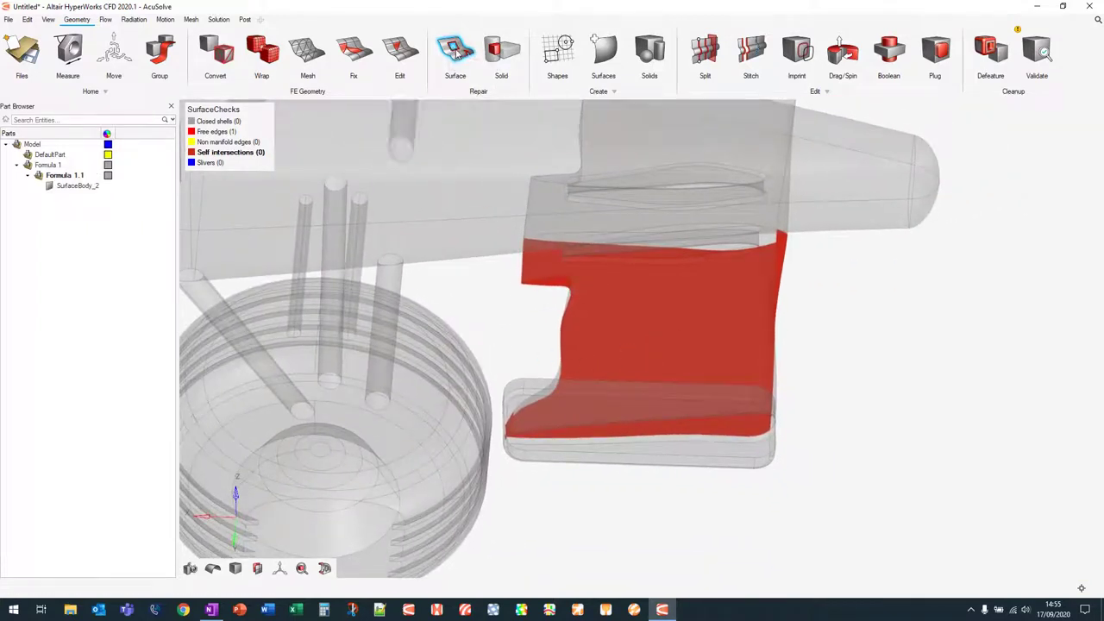
Step: Patch the open edge loop at the front wing's notch with a new surface
left_click(608, 50)
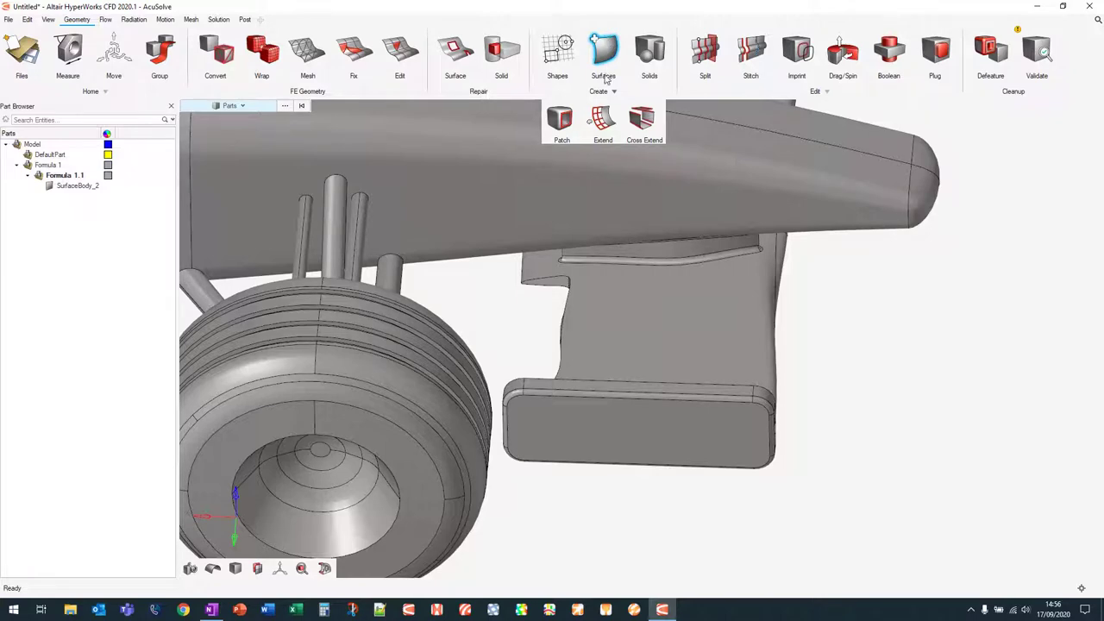
left_click(561, 138)
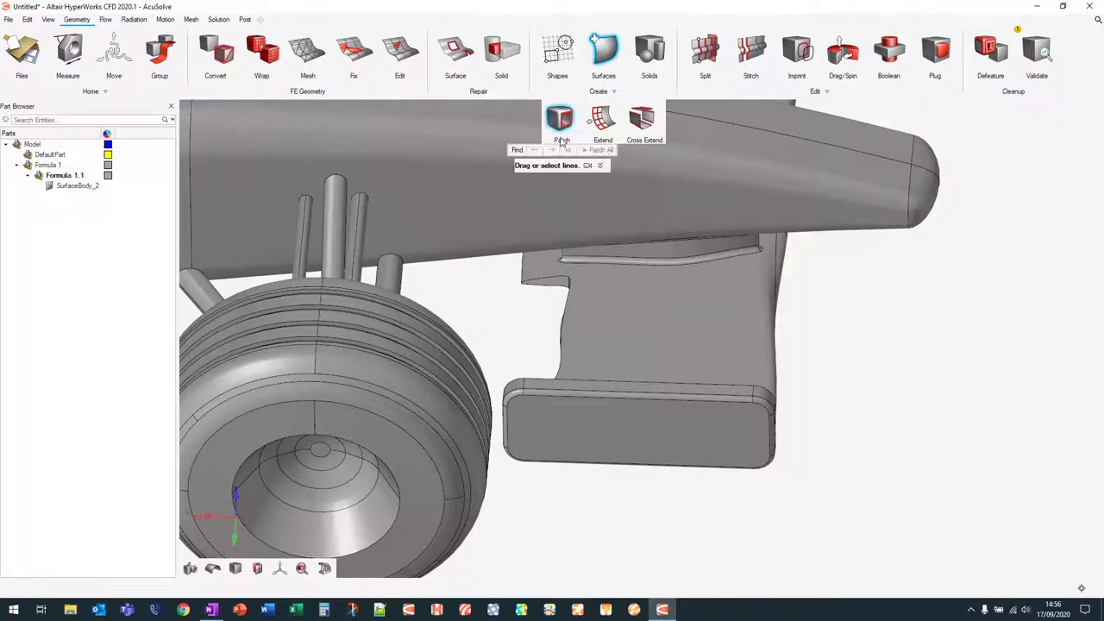
scroll(547, 310, "up", 5)
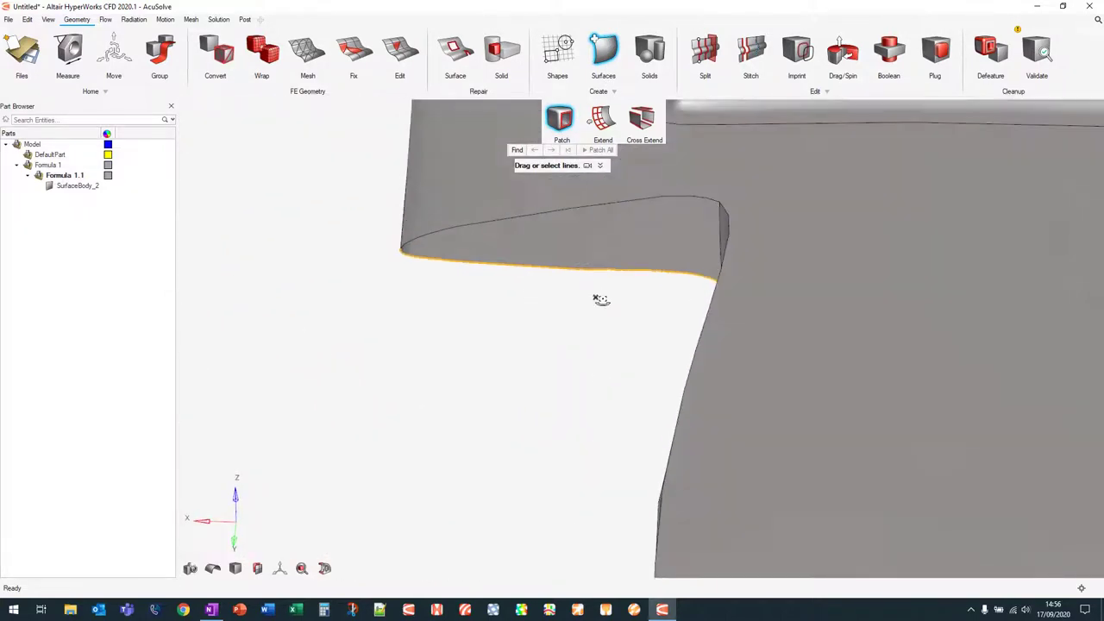
scroll(601, 300, "down", 5)
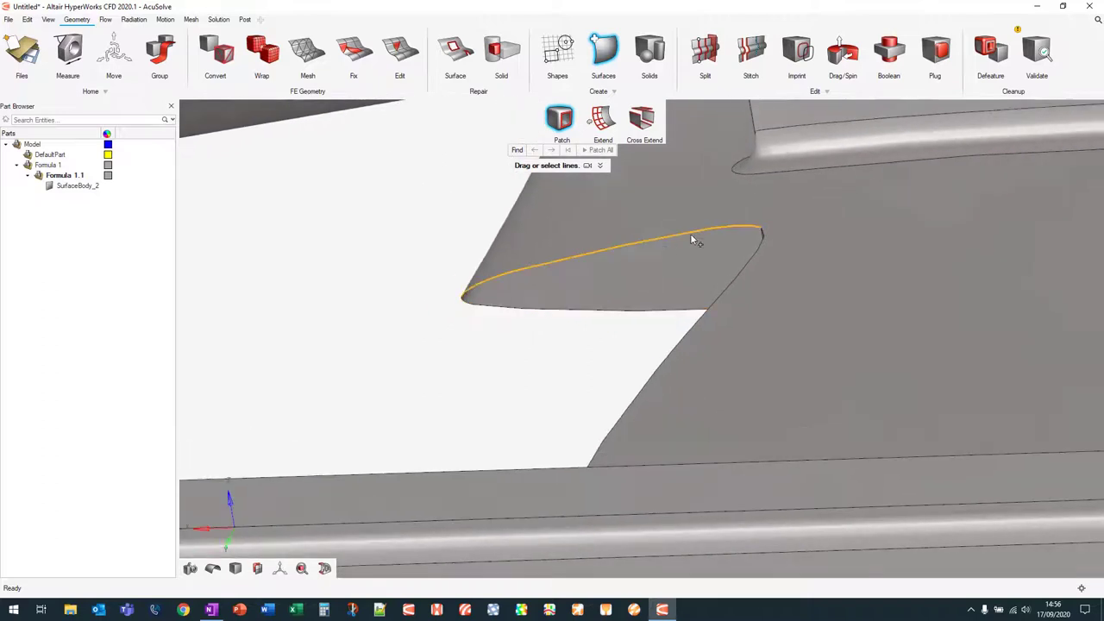
right_click_drag(537, 301, 589, 331)
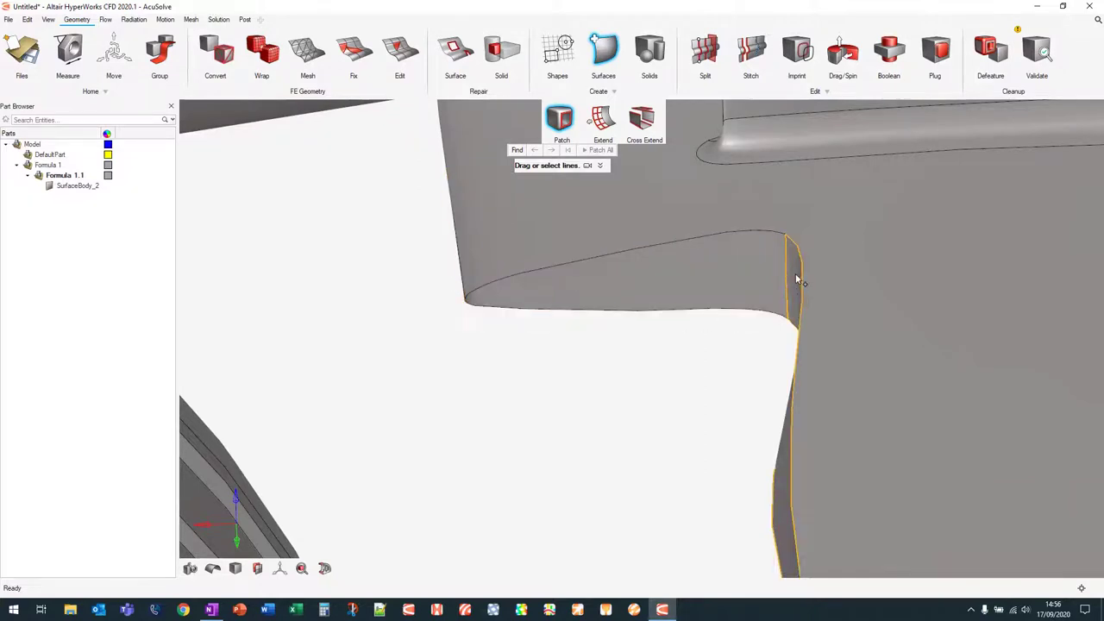
left_click(541, 271)
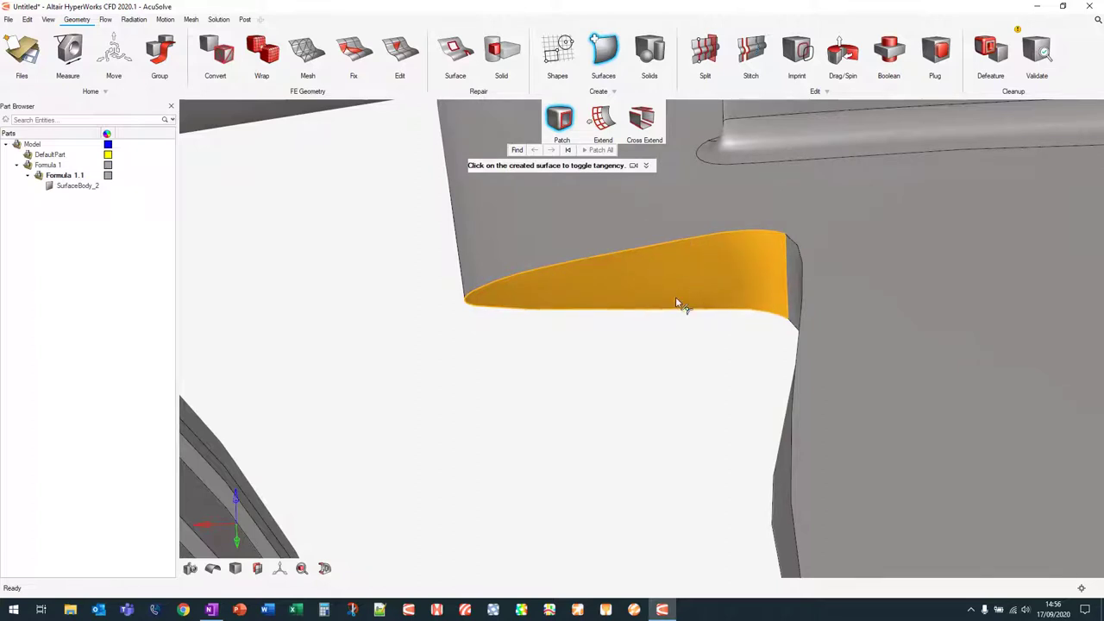
left_click(615, 47)
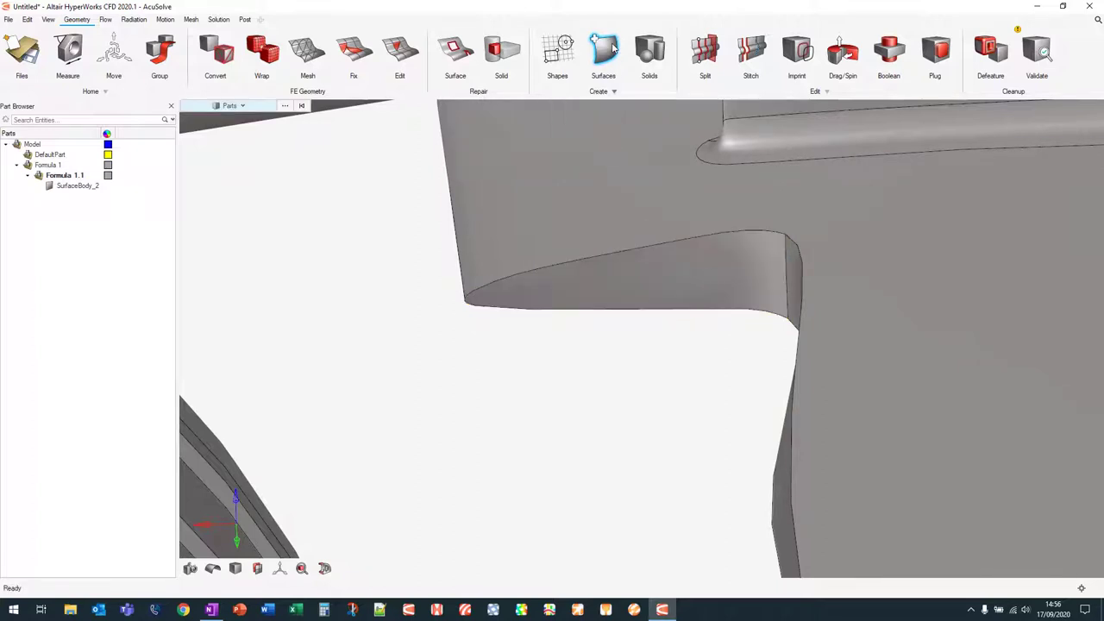
Step: Rerun the surface checks on the car and create a solid from the closed shell
left_click(461, 50)
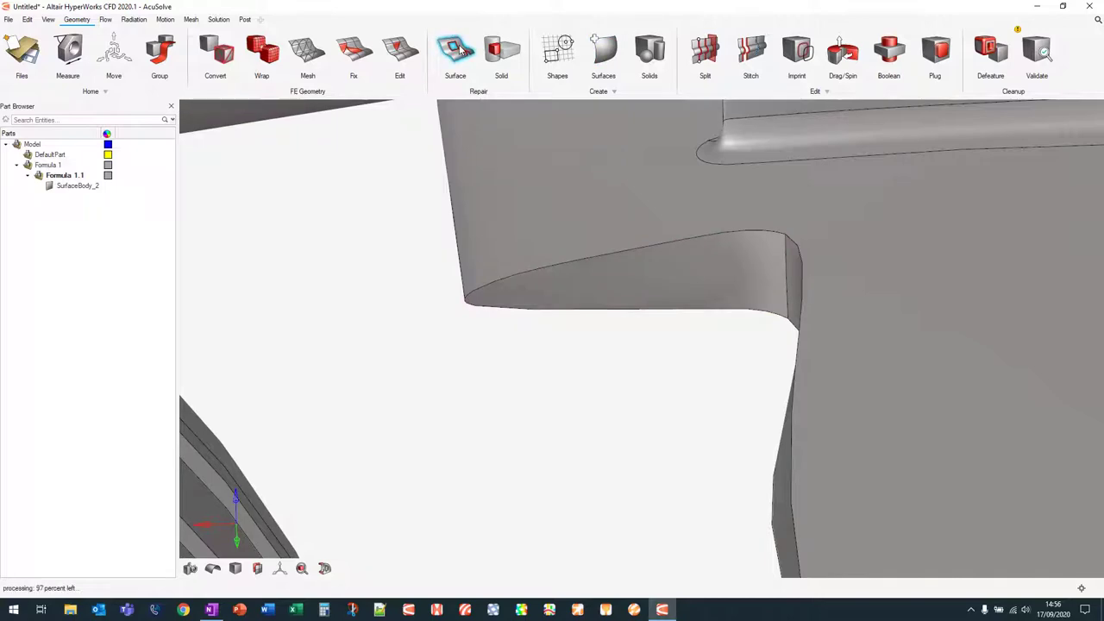
key("f")
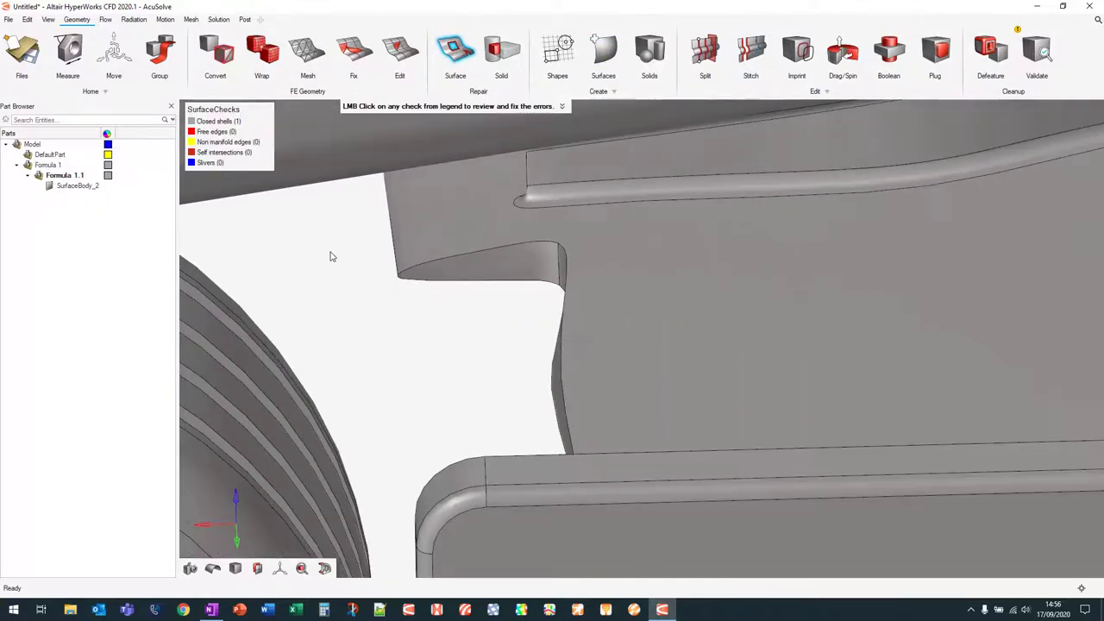
middle_click_drag(798, 347, 737, 317)
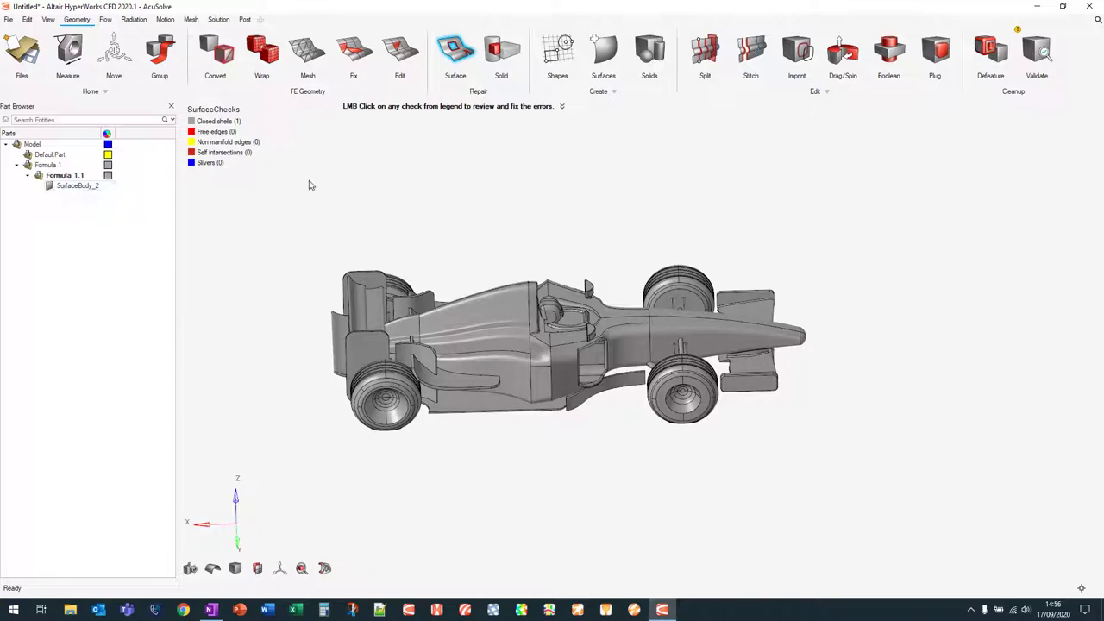
left_click(231, 123)
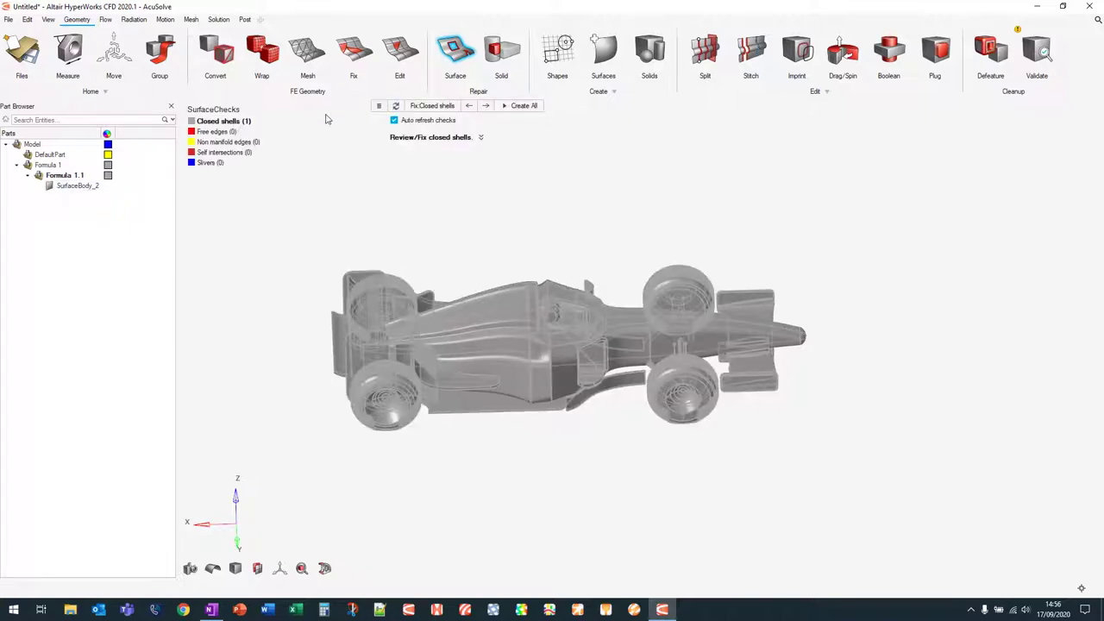
left_click(532, 108)
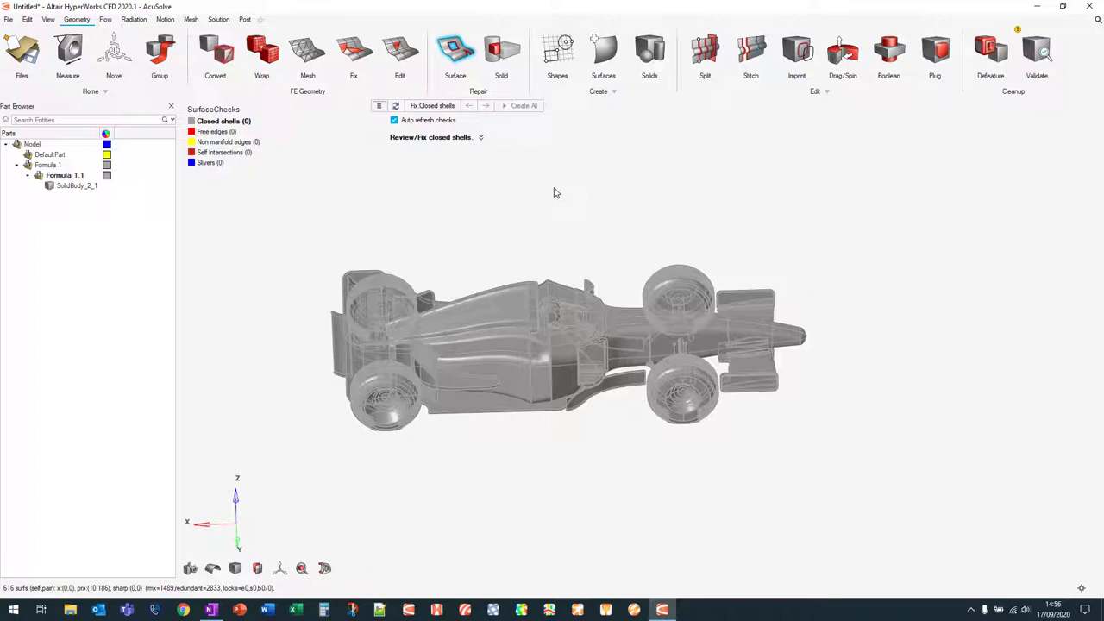
left_click(449, 51)
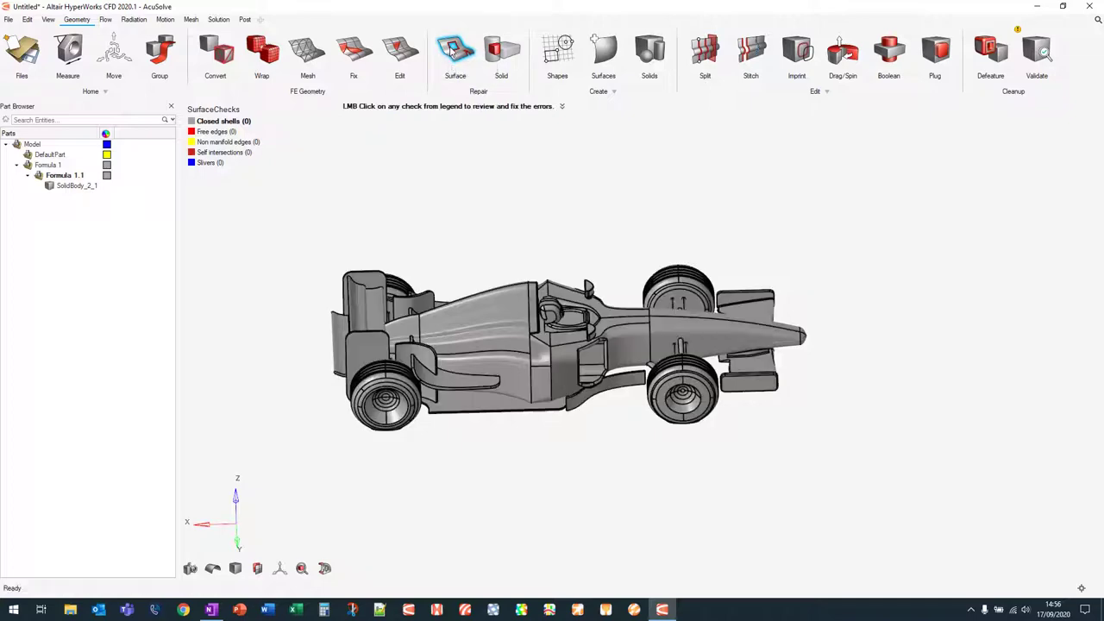
Step: Validate the car solid with the surface and solid checks and examine the model from the front
left_click(1038, 49)
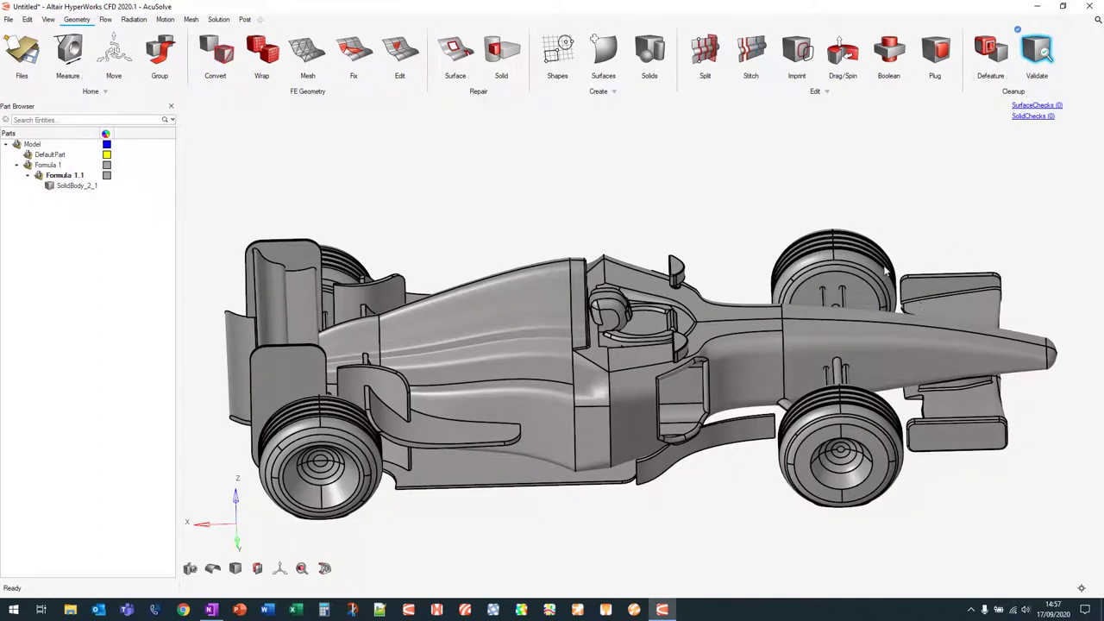
right_click_drag(889, 312, 1035, 313)
right_click_drag(680, 275, 683, 238)
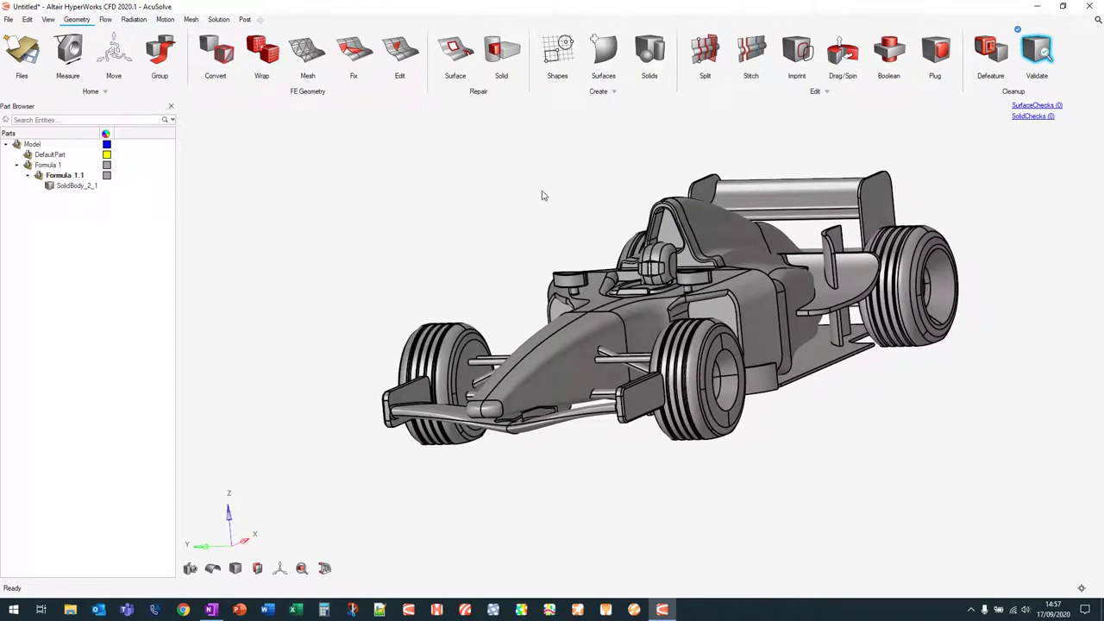
middle_click_drag(594, 171, 565, 219)
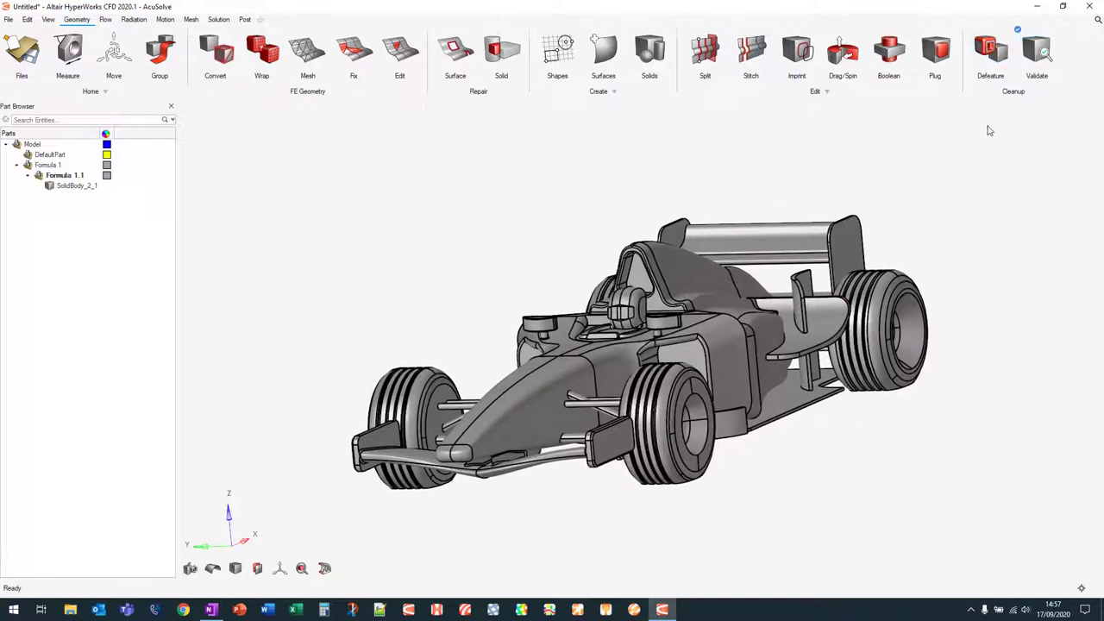
scroll(979, 250, "down", 3)
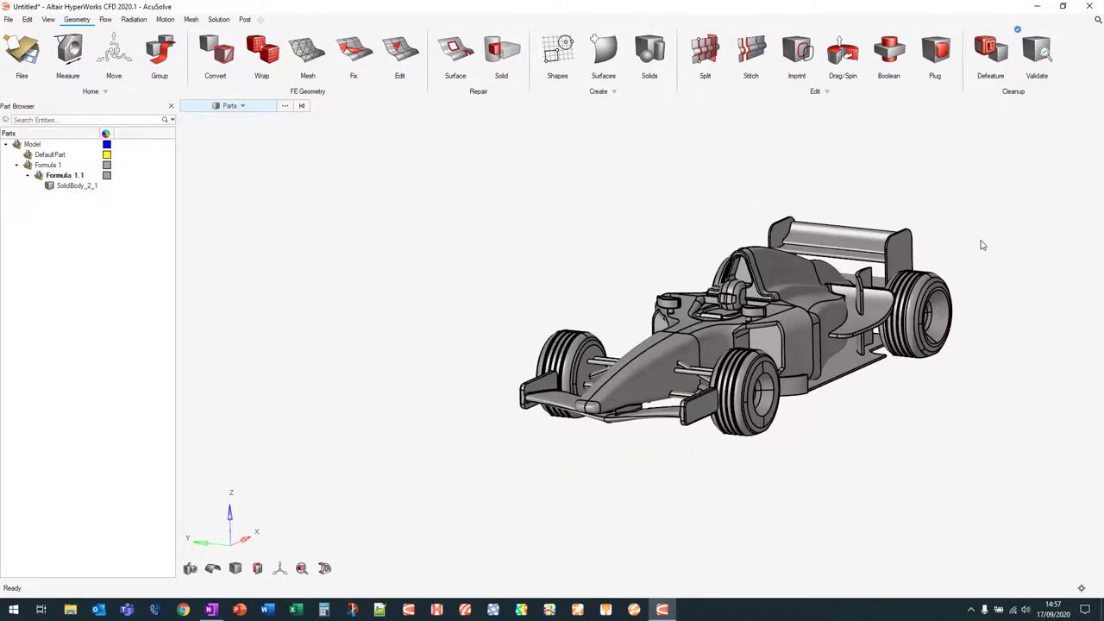
middle_click_drag(981, 241, 922, 242)
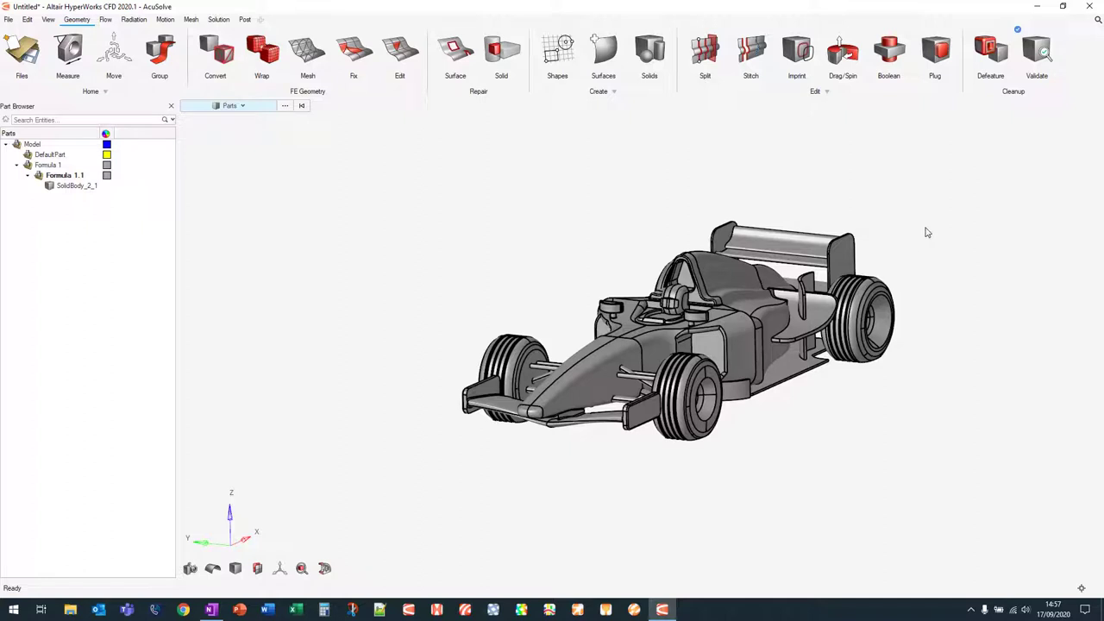
Step: Split the car solid lengthwise with a plane normal to Y through the centre of the nose tip
left_click(707, 52)
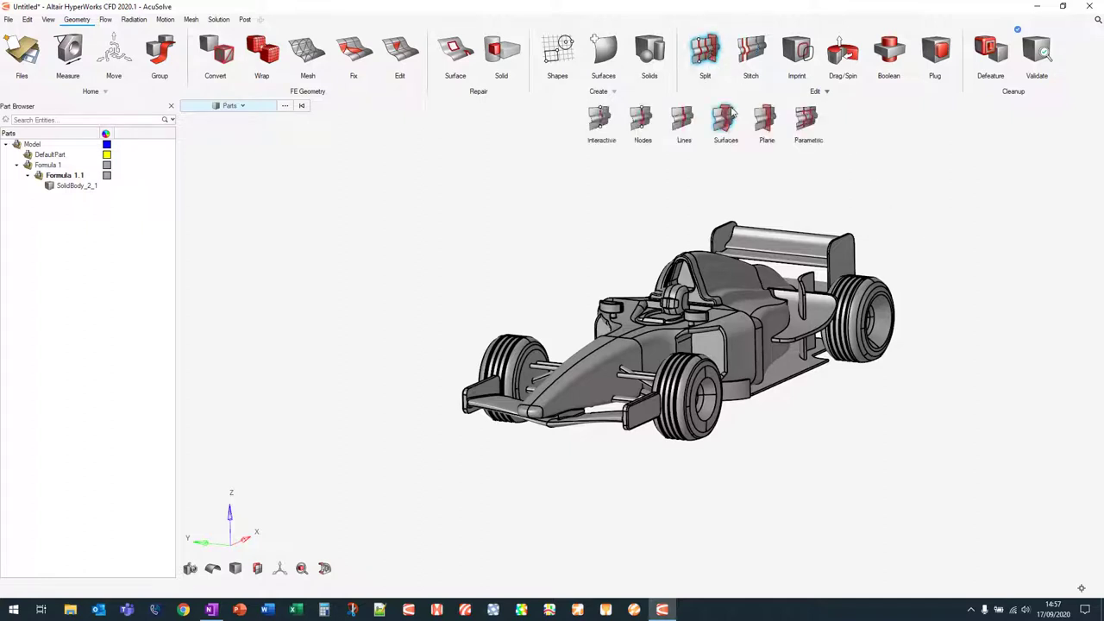
left_click(765, 125)
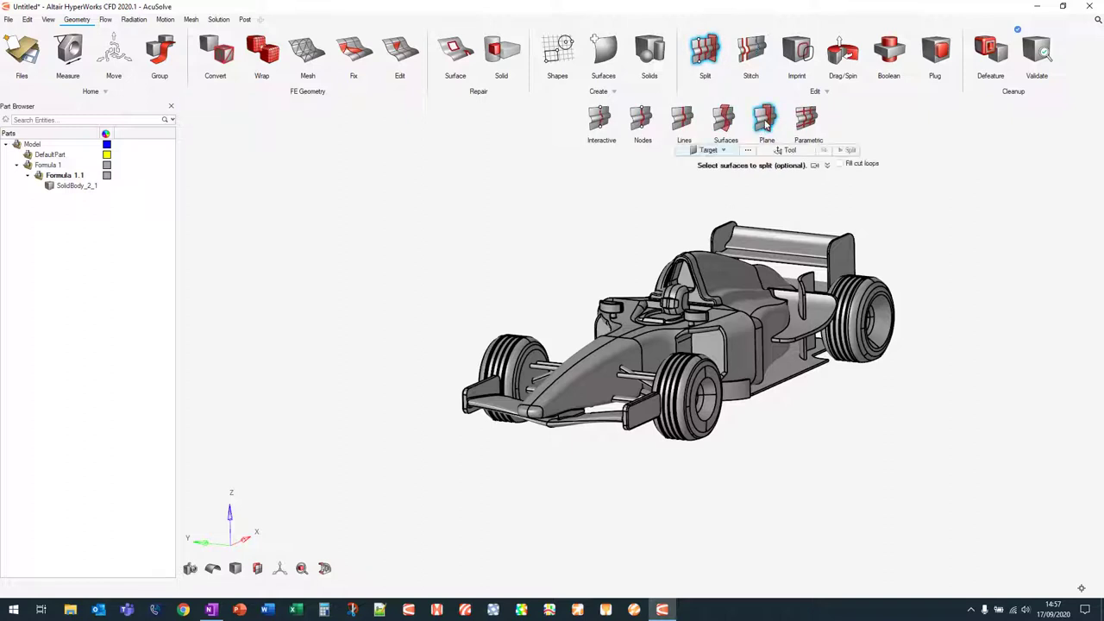
left_click(717, 151)
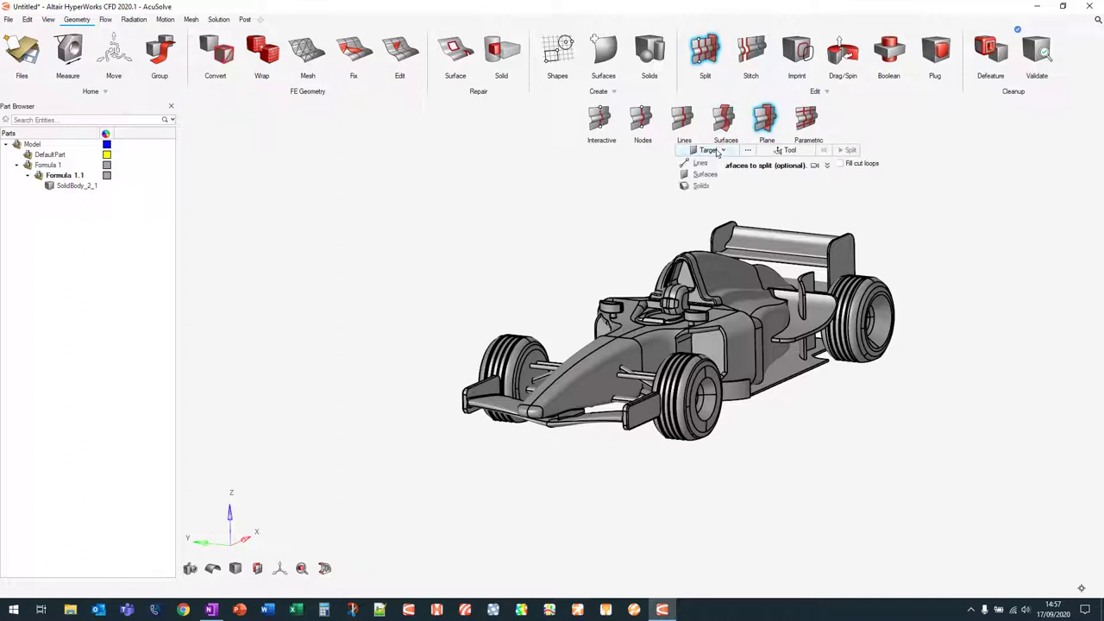
left_click(704, 187)
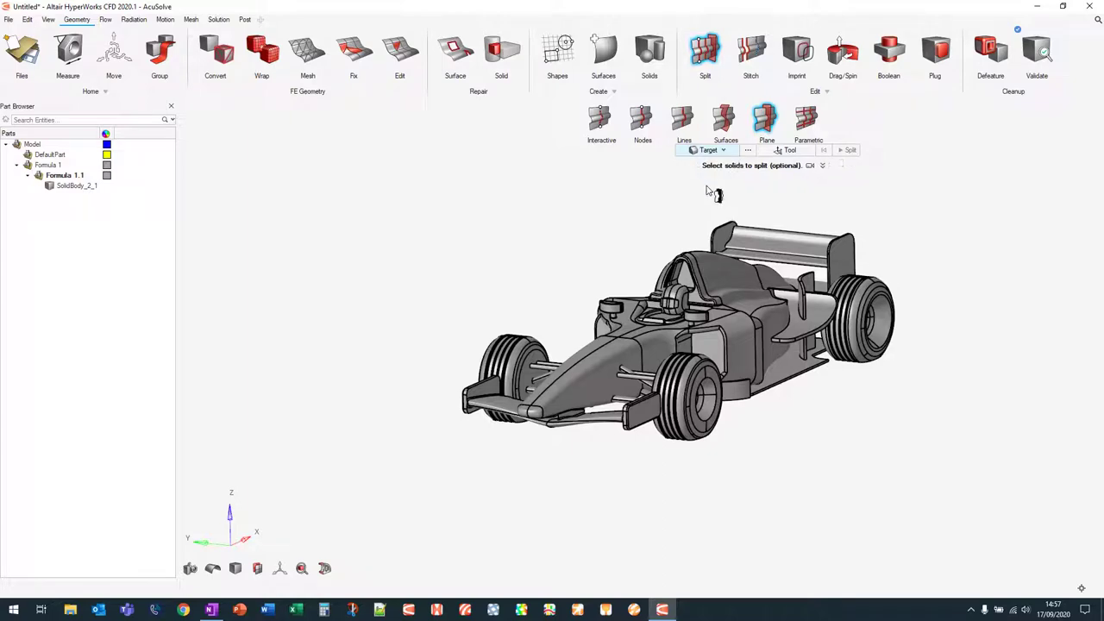
left_click(790, 151)
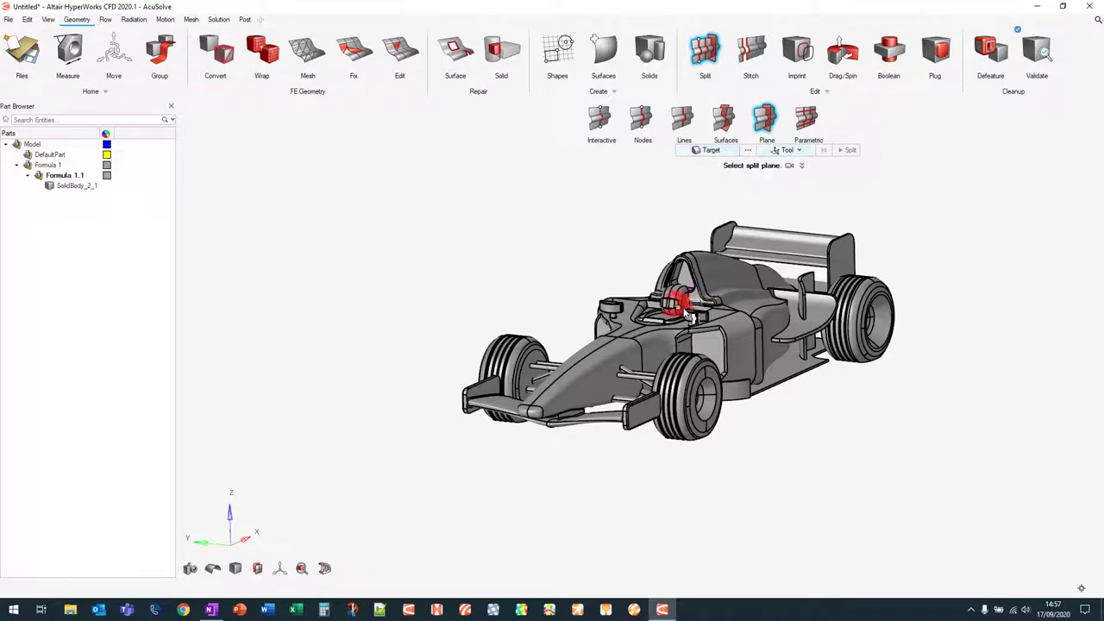
right_click_drag(660, 301, 523, 458)
scroll(523, 457, "up", 3)
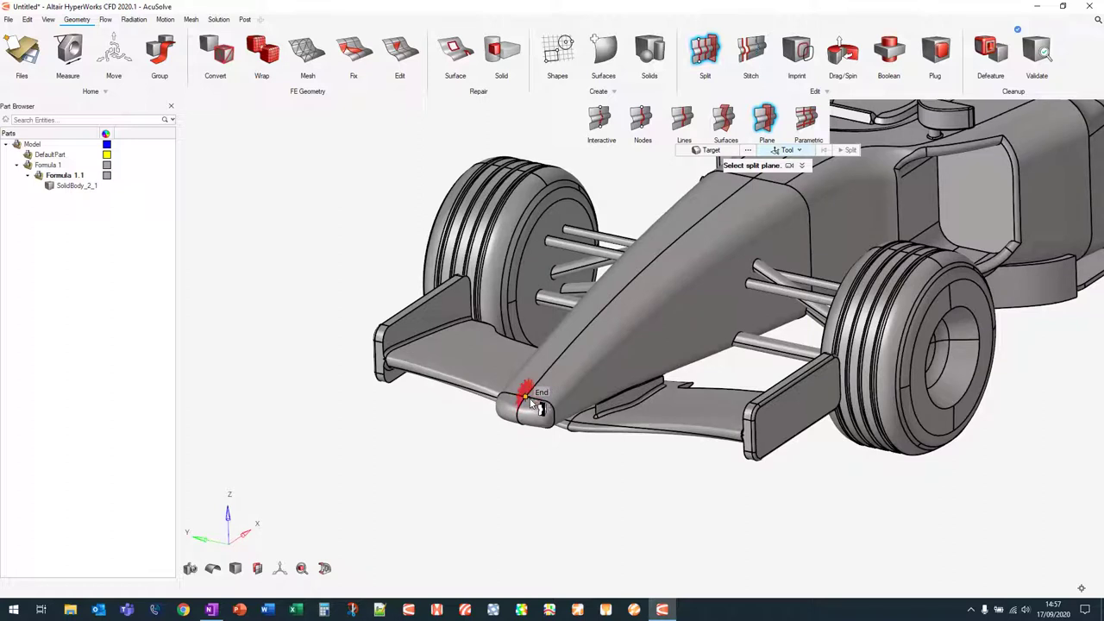
left_click(525, 397)
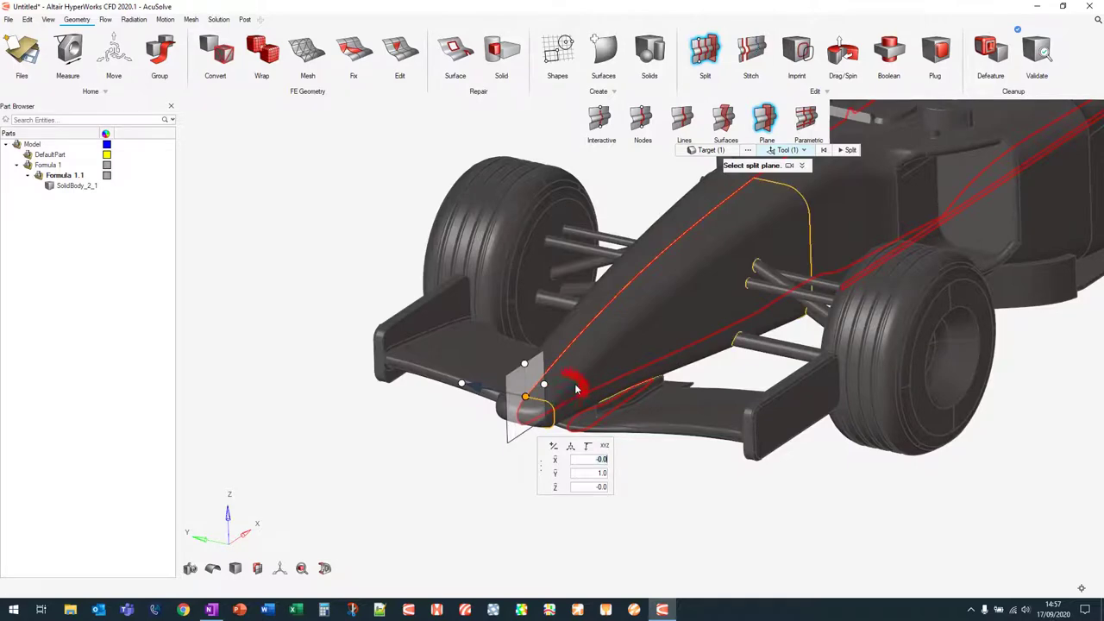
scroll(570, 386, "down", 3)
scroll(576, 384, "down", 2)
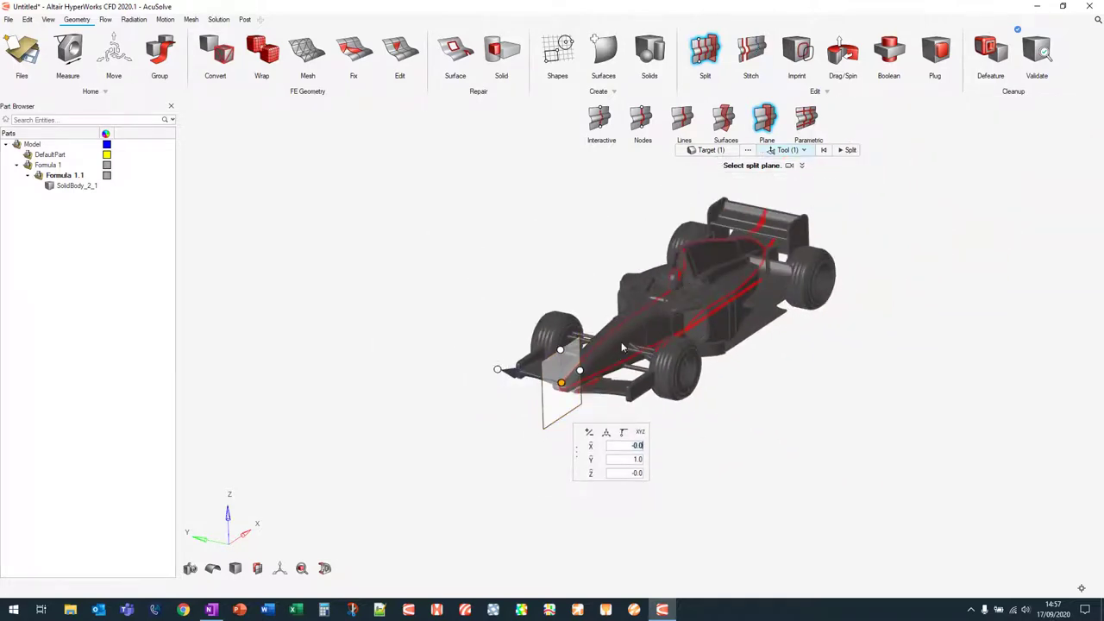
left_click(849, 150)
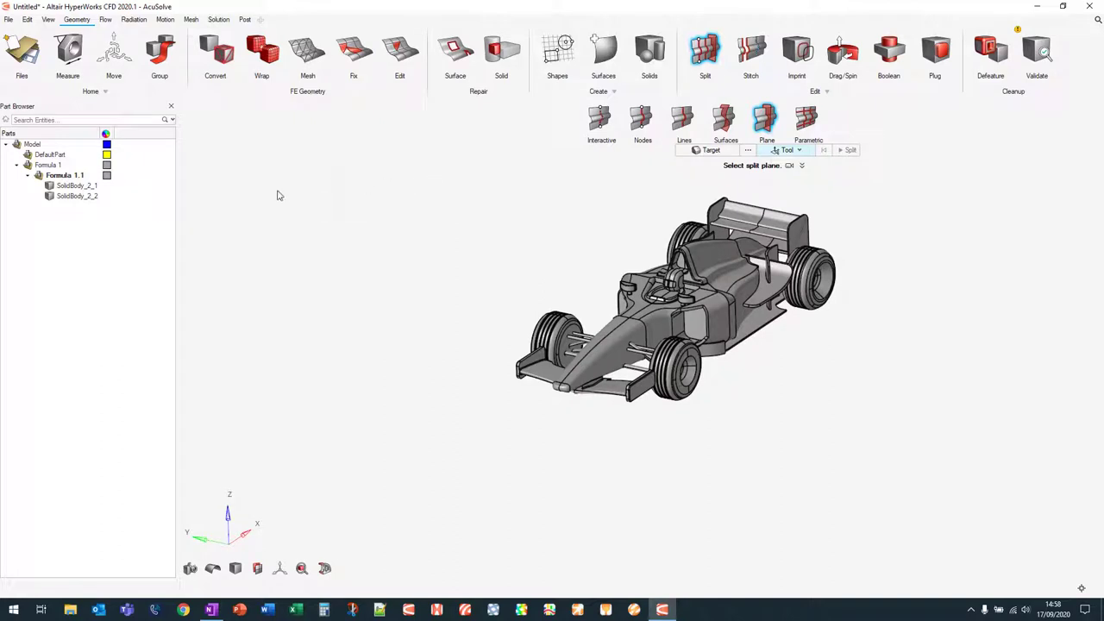
key("Escape")
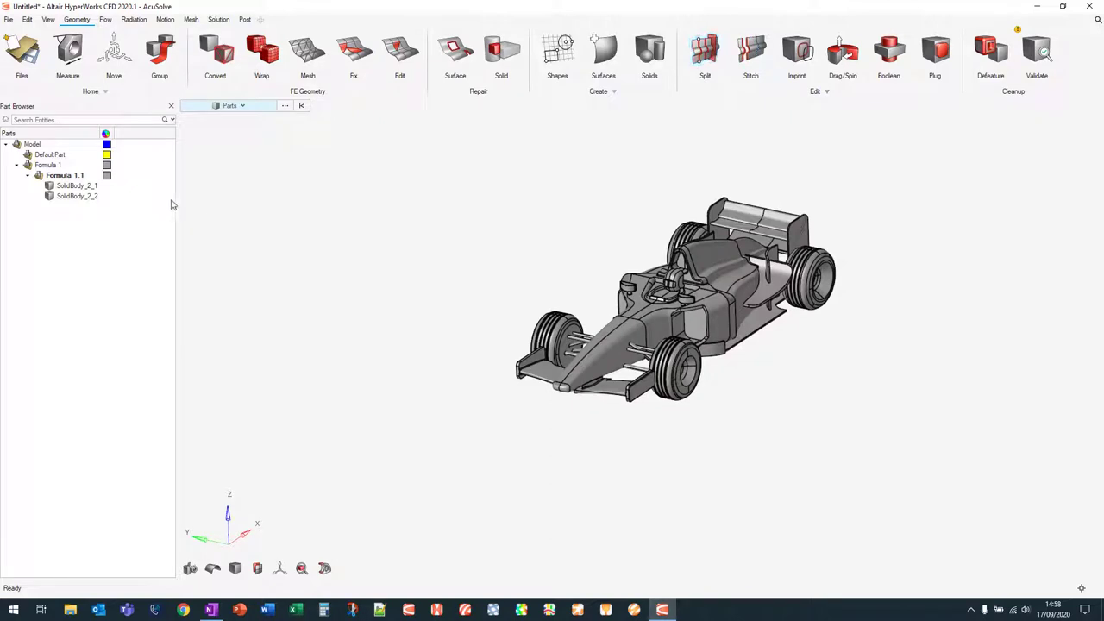
Step: Delete the half of the car on the positive Y side, SolidBody_2_1
left_click(78, 197)
left_click(82, 186)
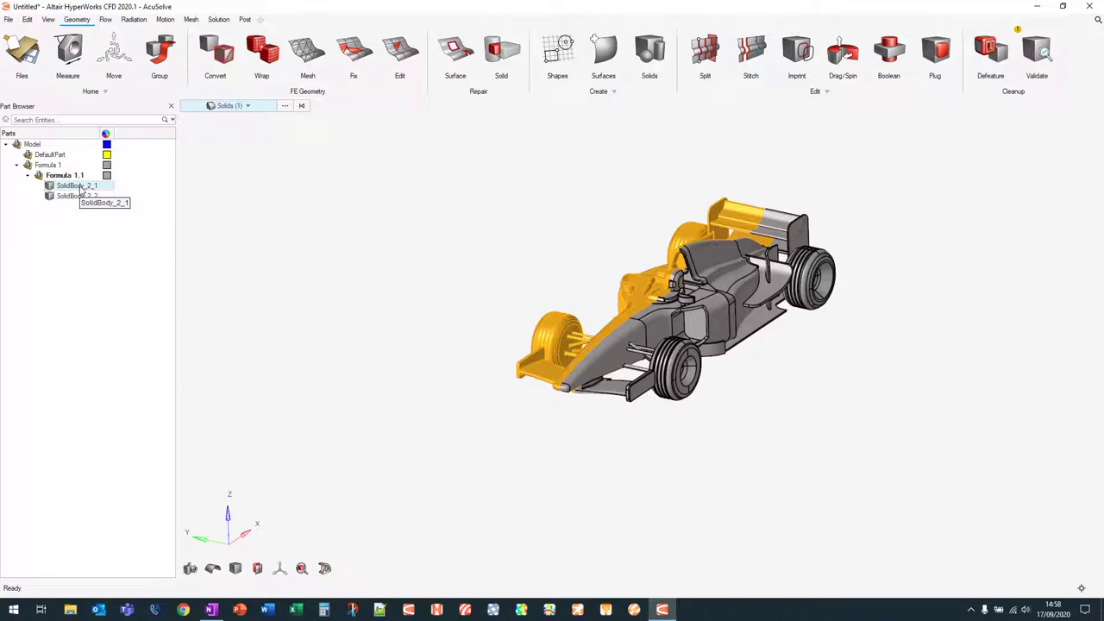
right_click(81, 188)
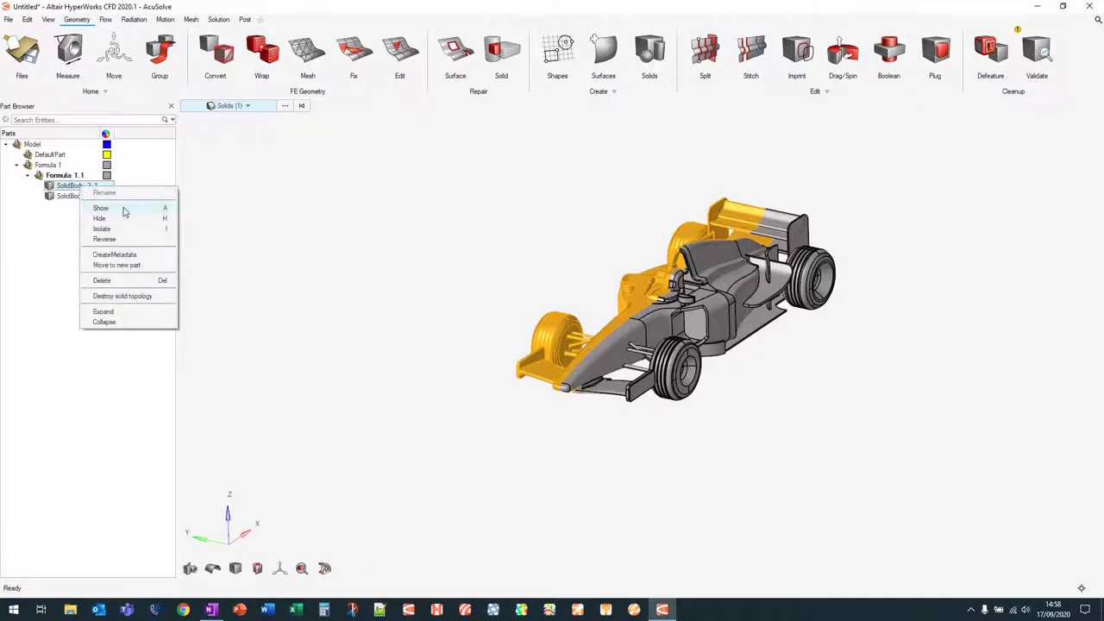
left_click(134, 282)
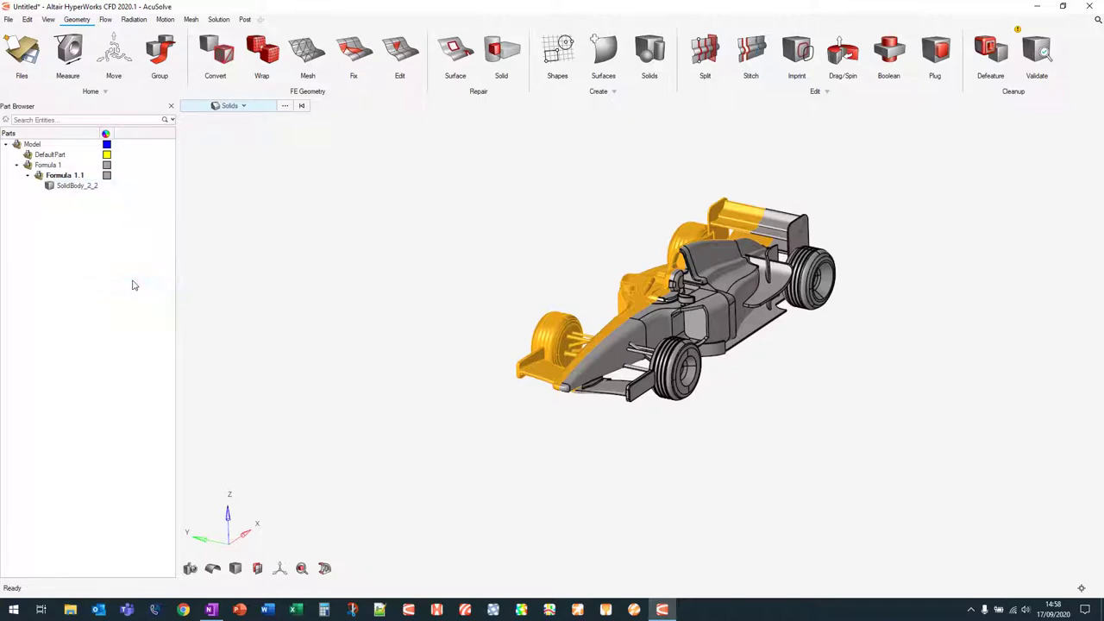
right_click_drag(376, 324, 862, 207)
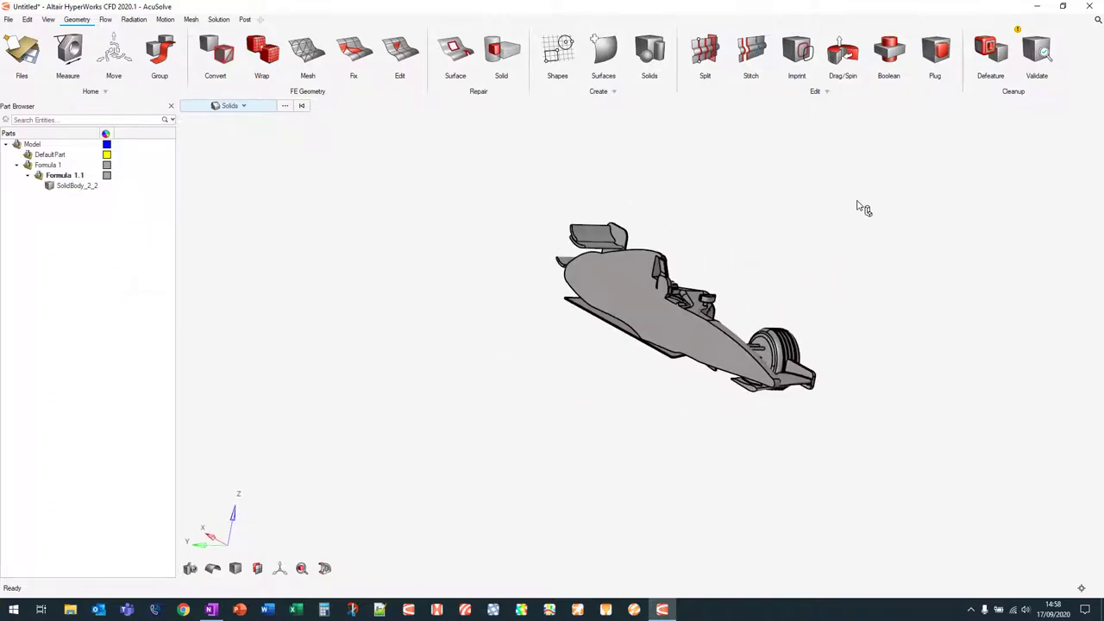
Step: Validate the remaining half-car solid and inspect it from the cut side and the outside
left_click(1040, 48)
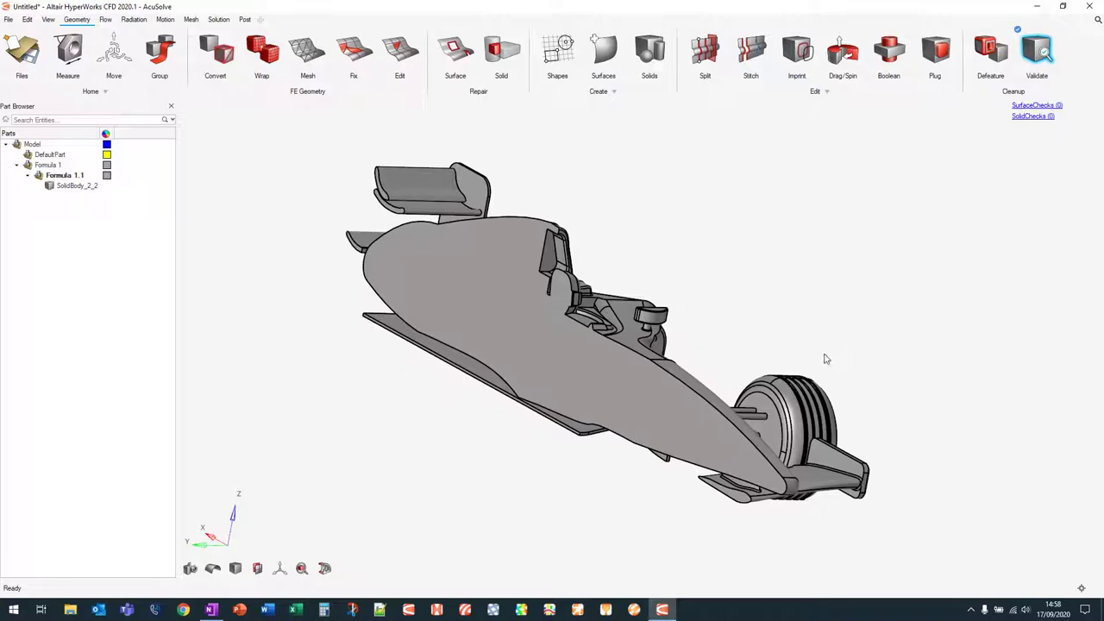
right_click_drag(858, 383, 580, 372)
right_click_drag(580, 125, 528, 152)
scroll(502, 160, "down", 2)
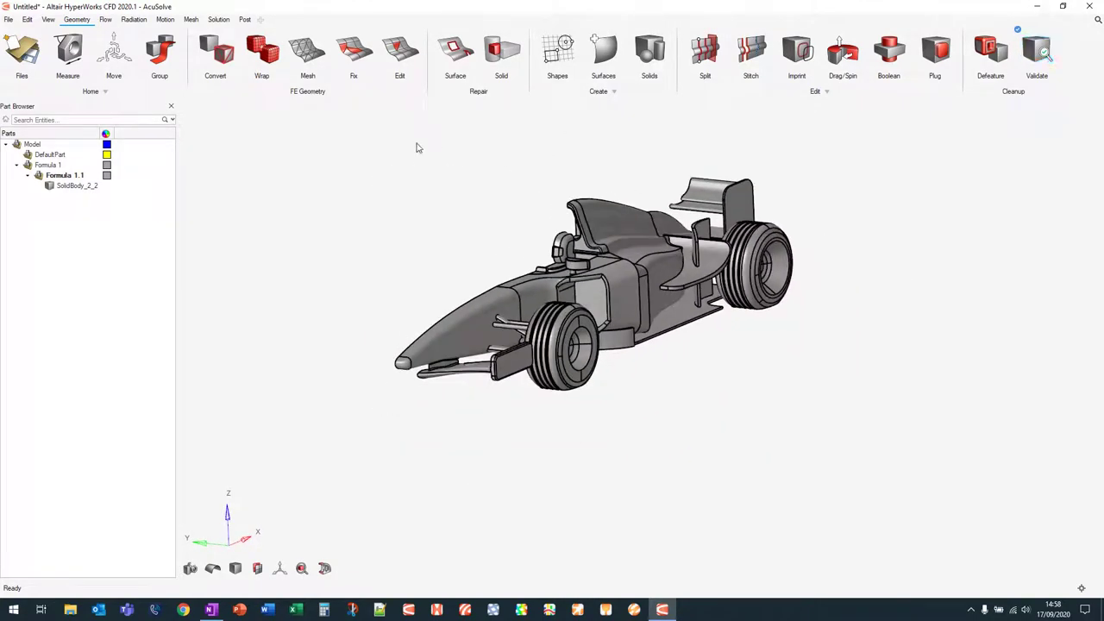
middle_click_drag(546, 143, 554, 185)
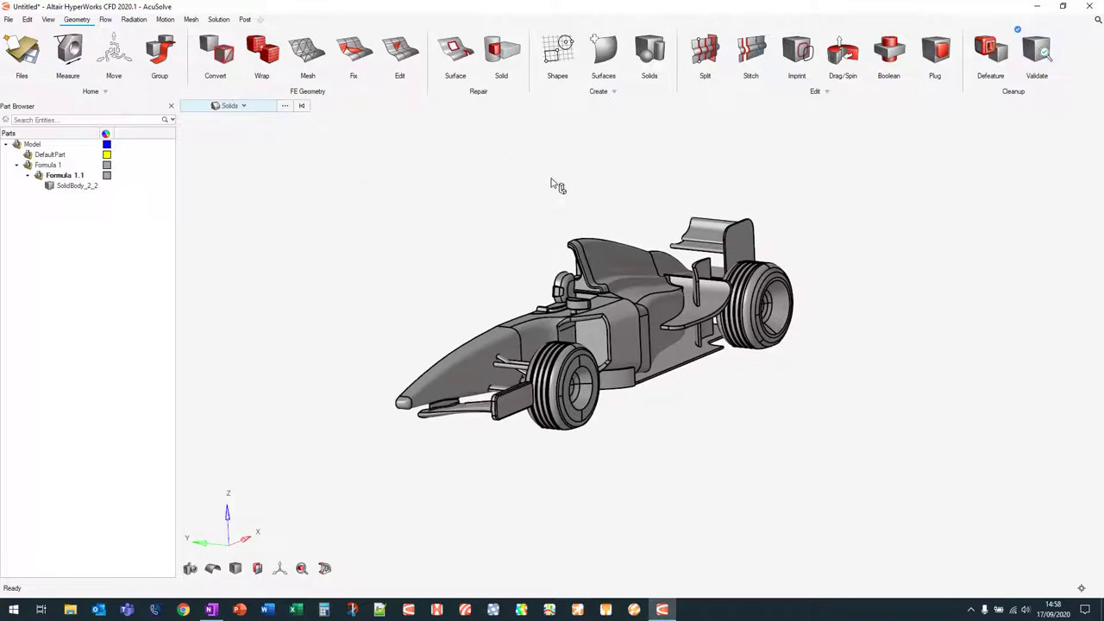
Step: Create a box solid around the half car using the Fit to method with the car solid as reference
left_click(657, 50)
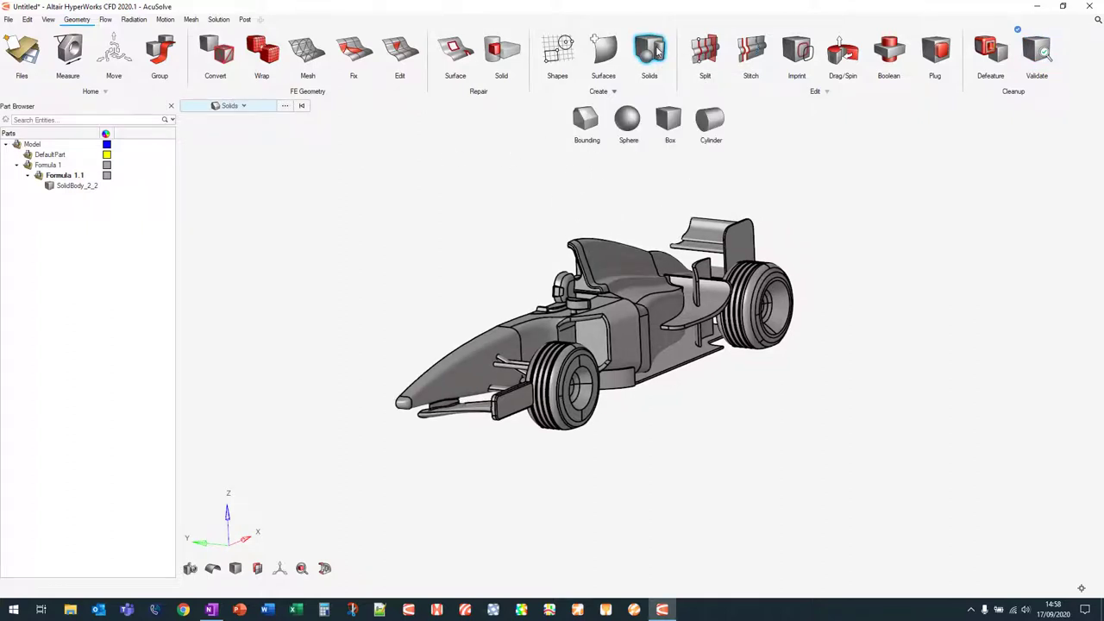
left_click(671, 121)
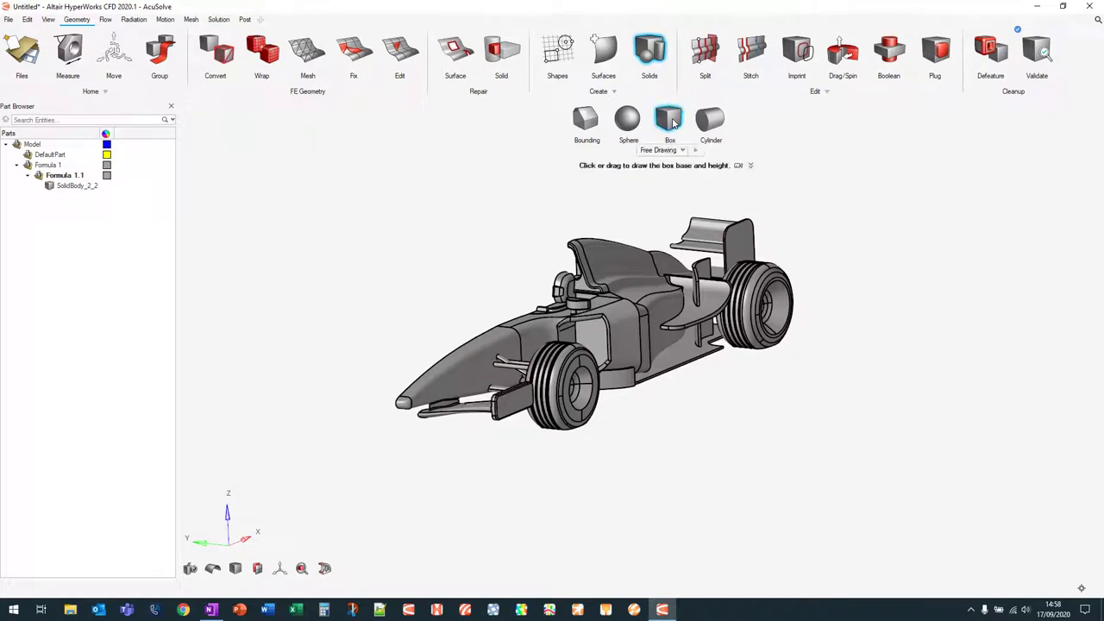
left_click(671, 151)
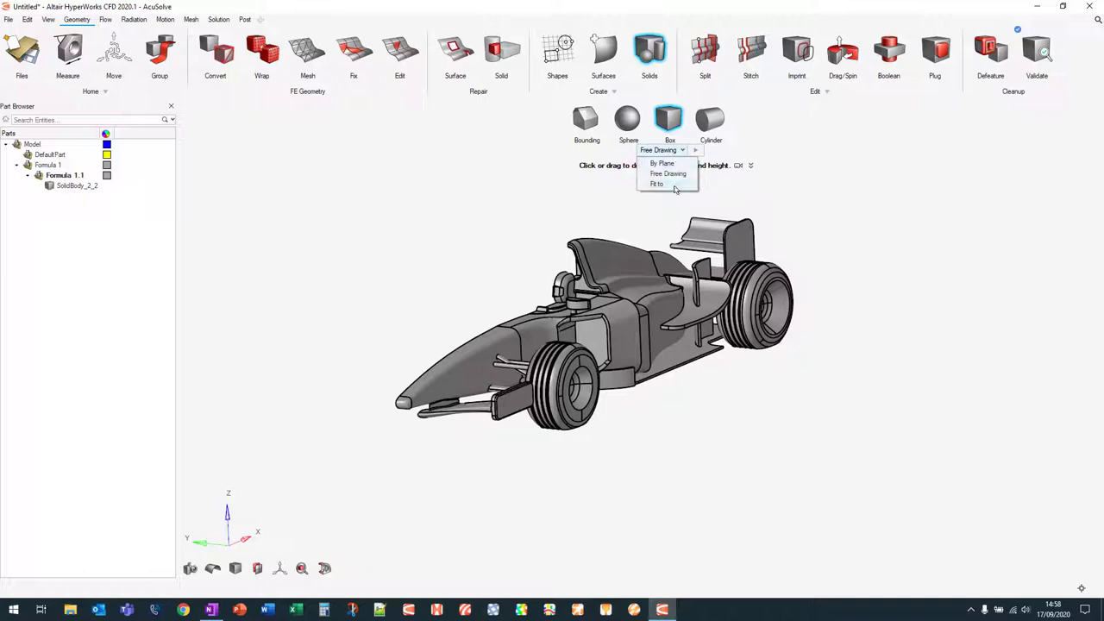
left_click(660, 183)
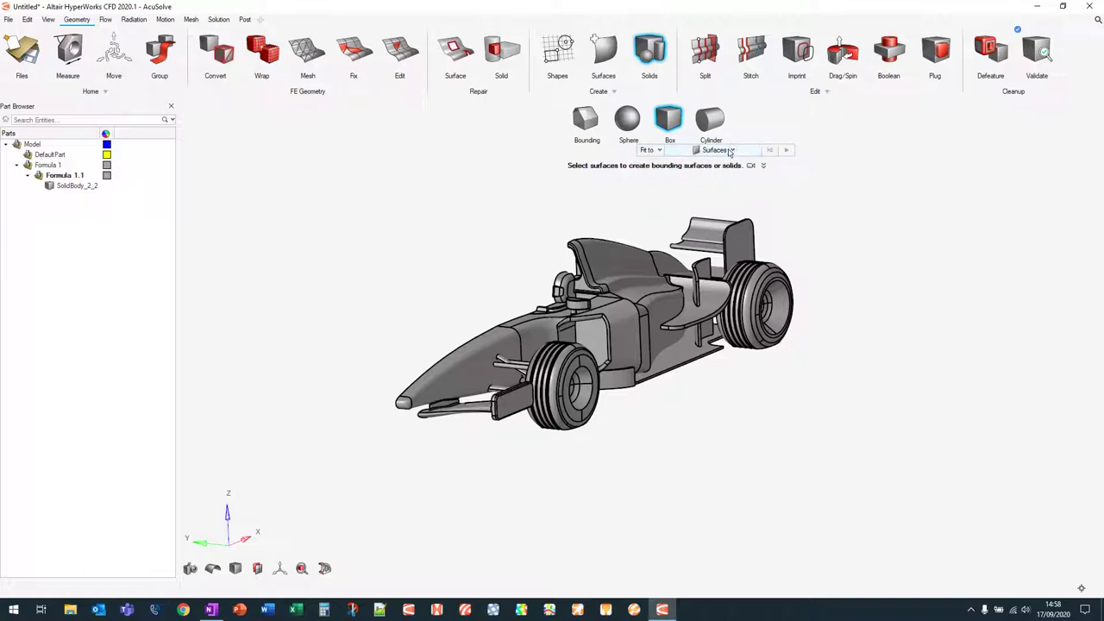
left_click(729, 150)
left_click(693, 175)
left_click(641, 274)
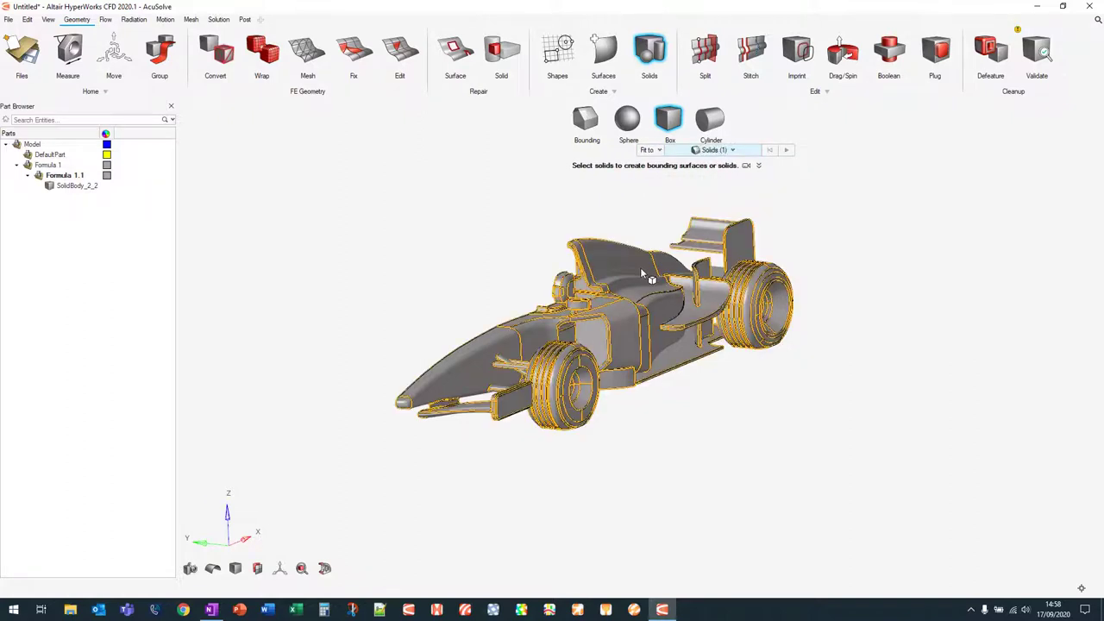
right_click_drag(840, 427, 758, 382)
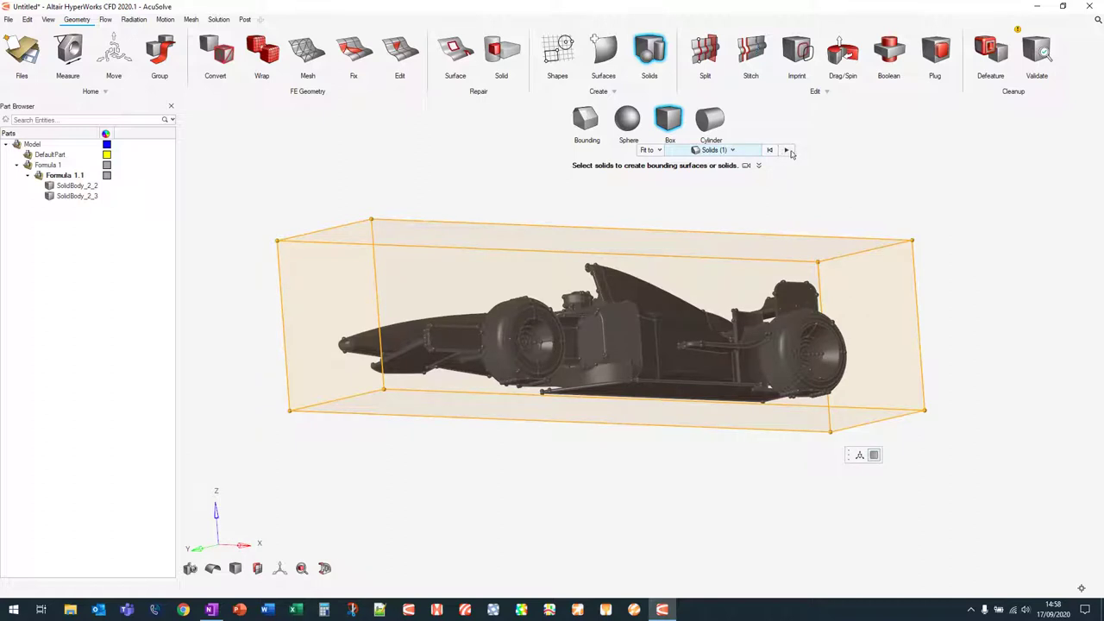
left_click(788, 151)
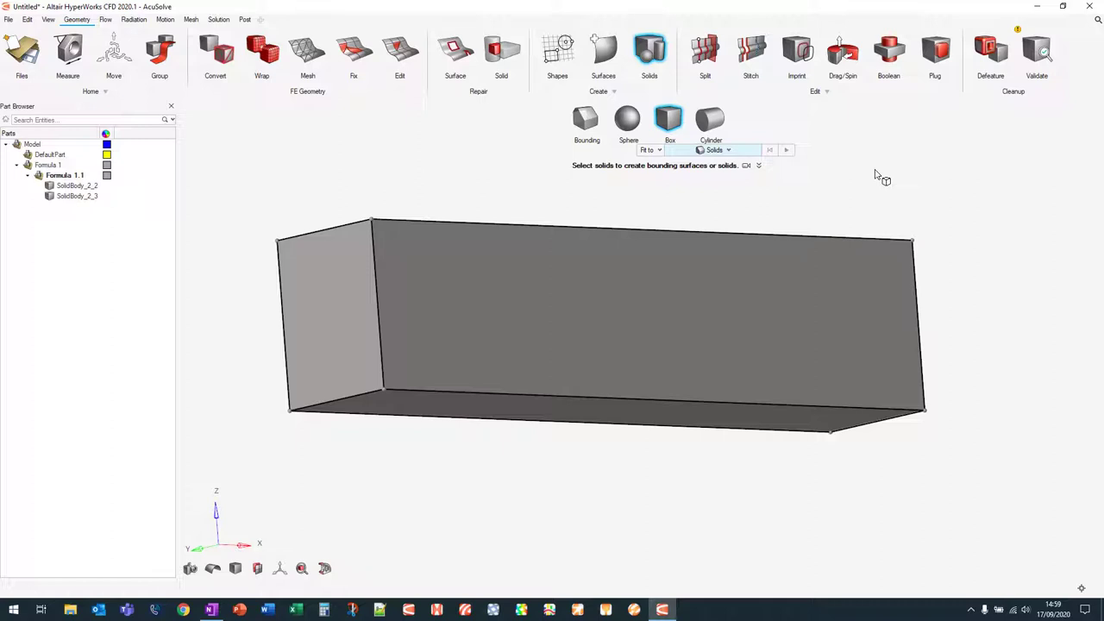
left_click(650, 49)
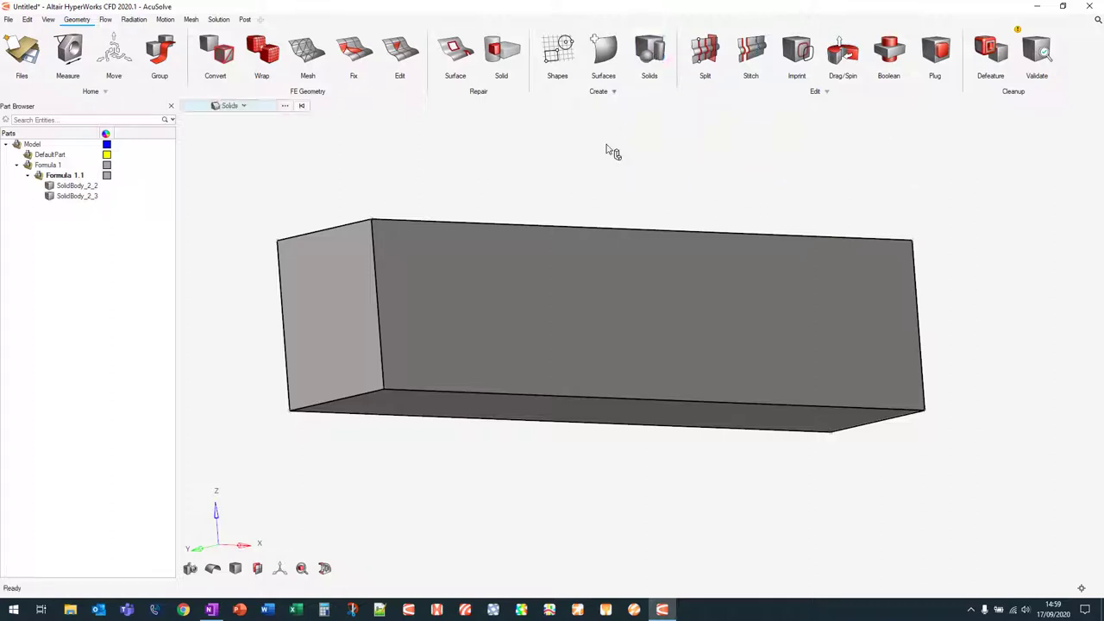
Step: Move the box solid upward along Z by about 2.04, clear of the half car
left_click(518, 222)
scroll(516, 197, "down", 3)
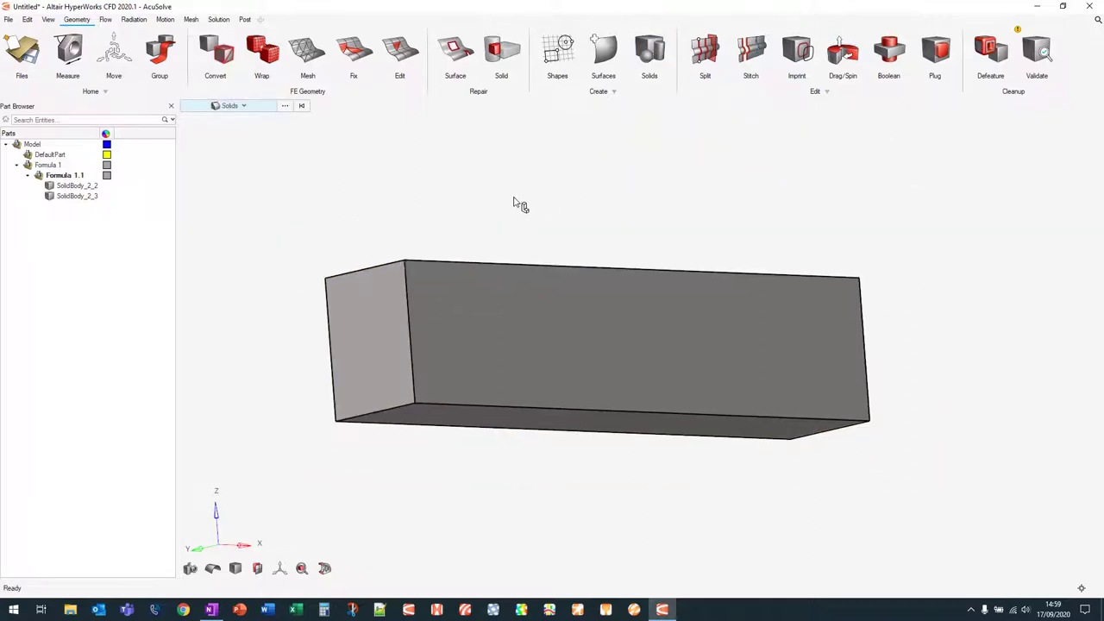
left_click(113, 52)
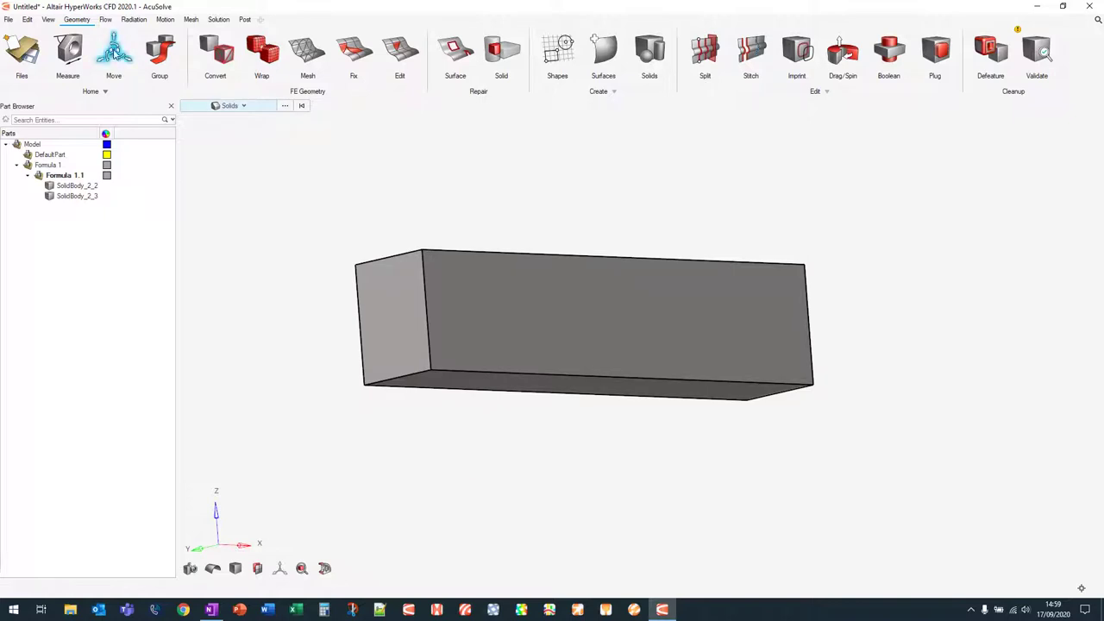
left_click(597, 301)
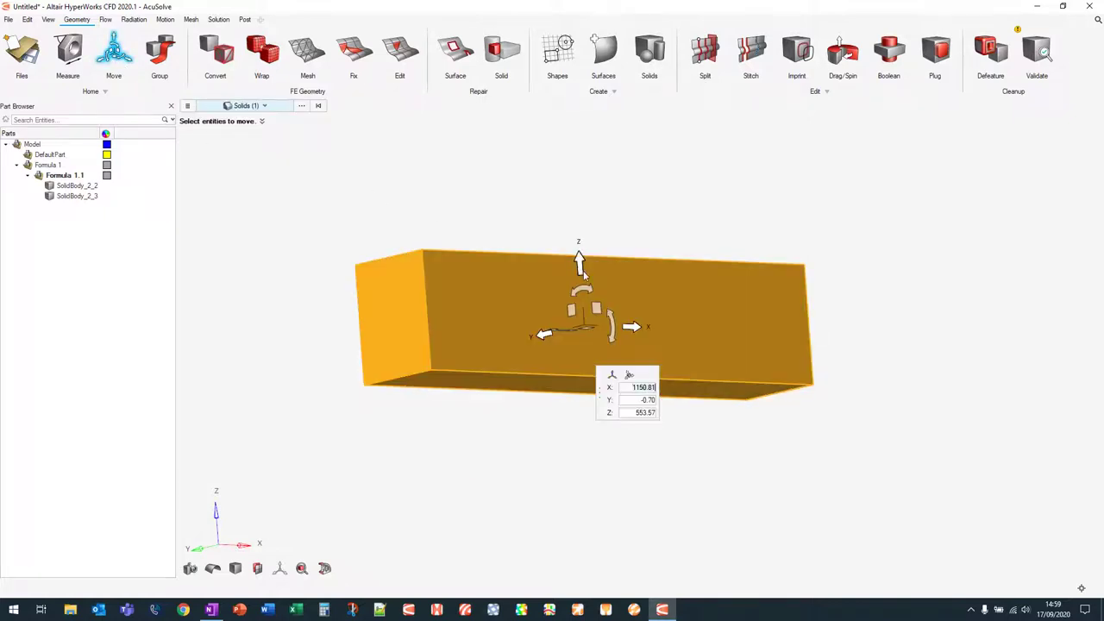
left_click_drag(583, 257, 569, 106)
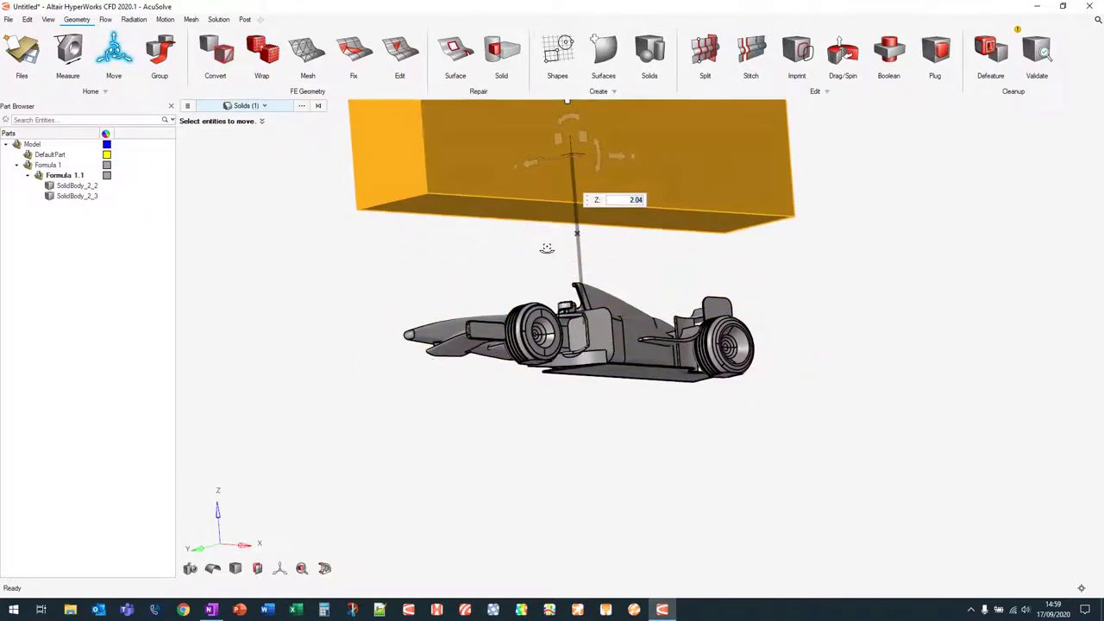
right_click_drag(547, 247, 663, 221)
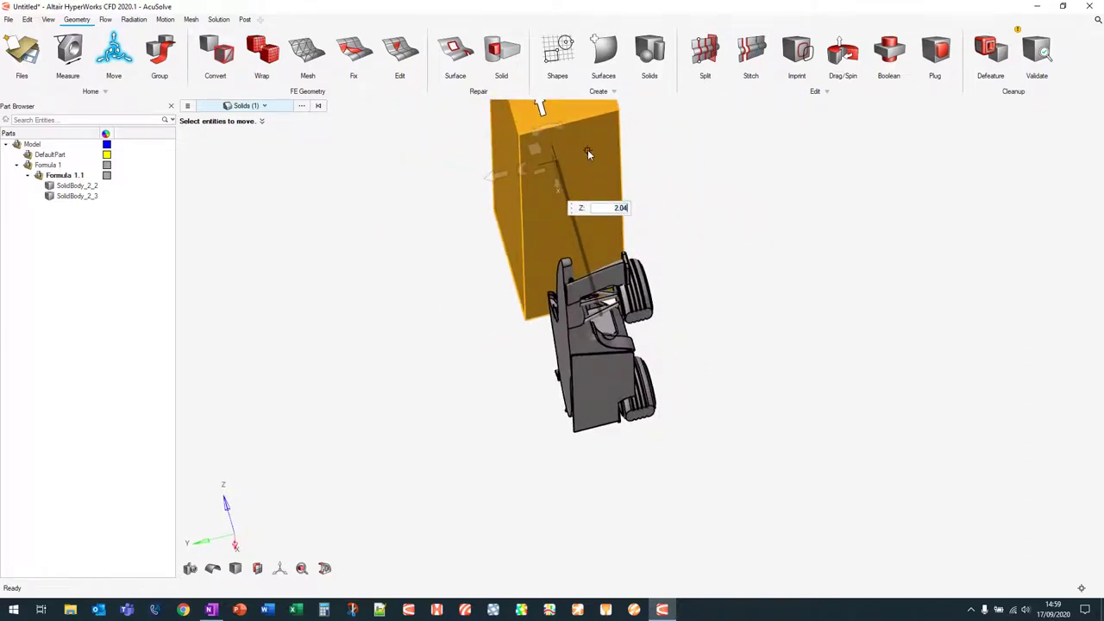
Step: Relocate the move manipulator to the lower symmetry-side edge of the box and lower the box back over the half car onto its underside
middle_click_drag(693, 165, 719, 203)
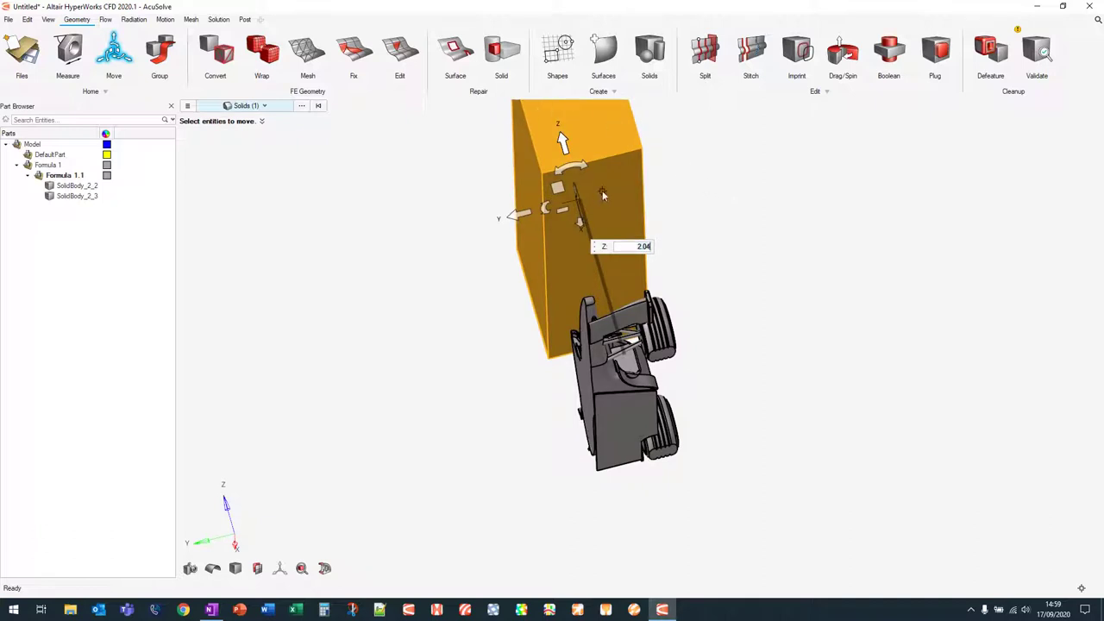
key("Return")
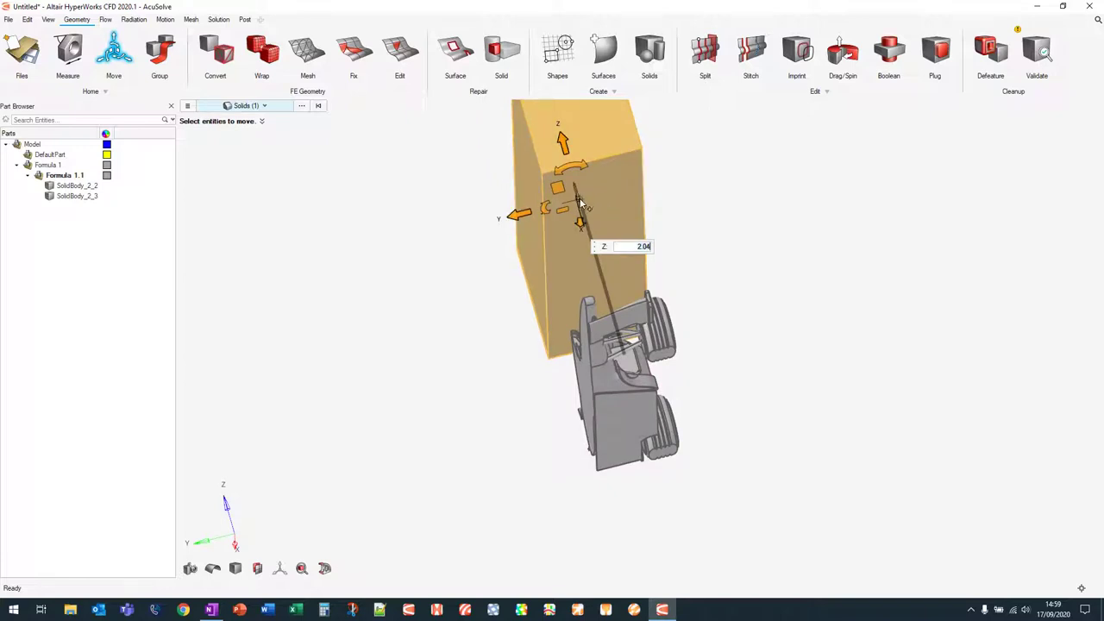
left_click_drag(581, 204, 550, 264)
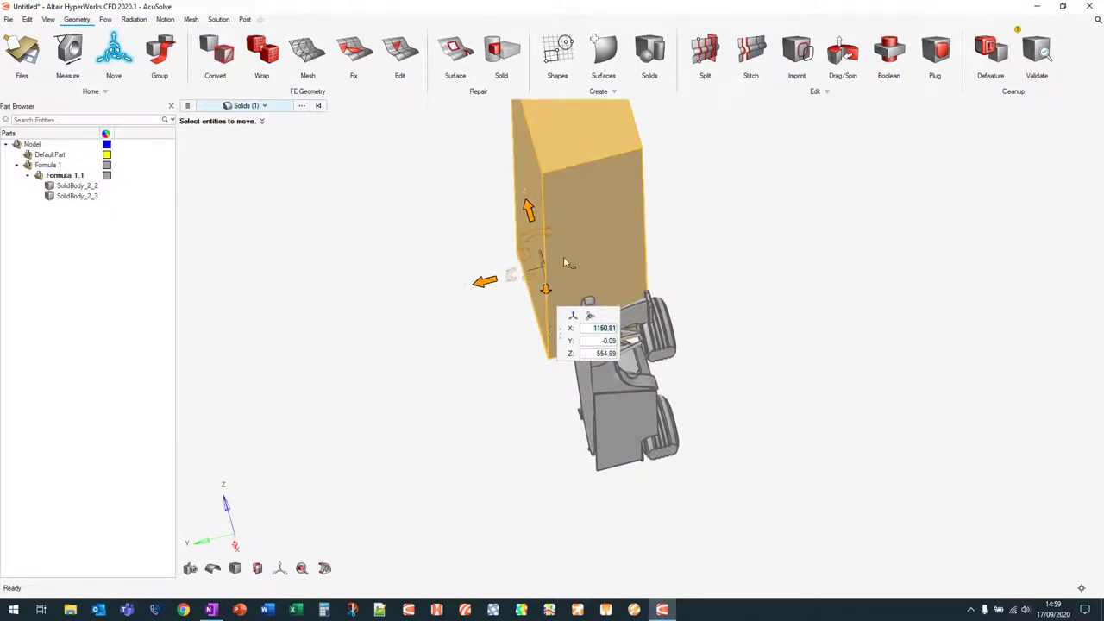
left_click(594, 216)
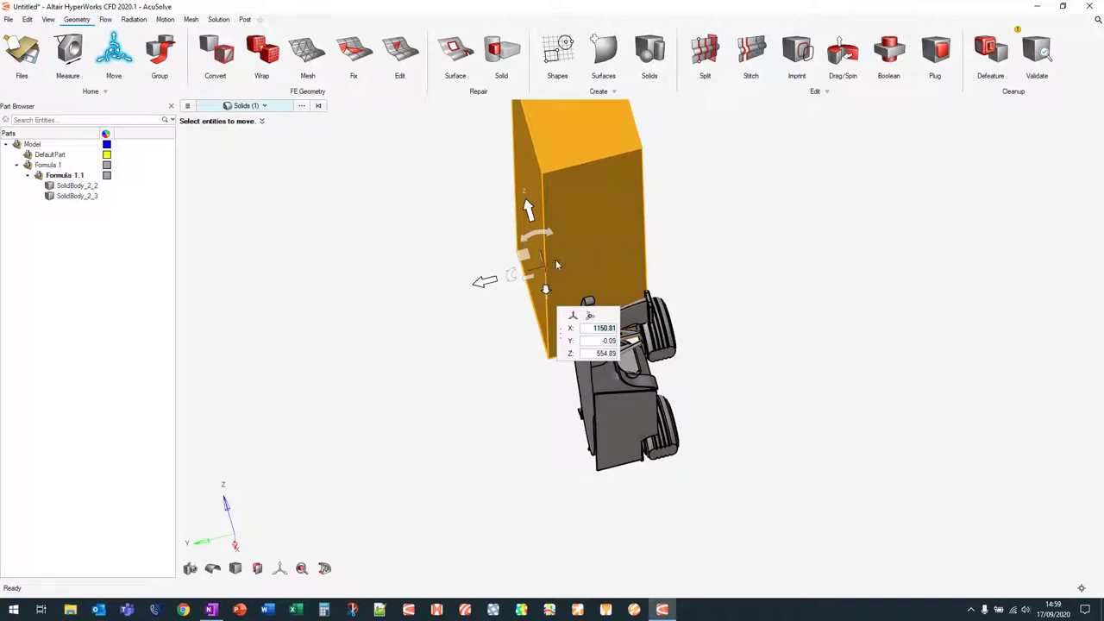
right_click_drag(728, 215, 796, 239)
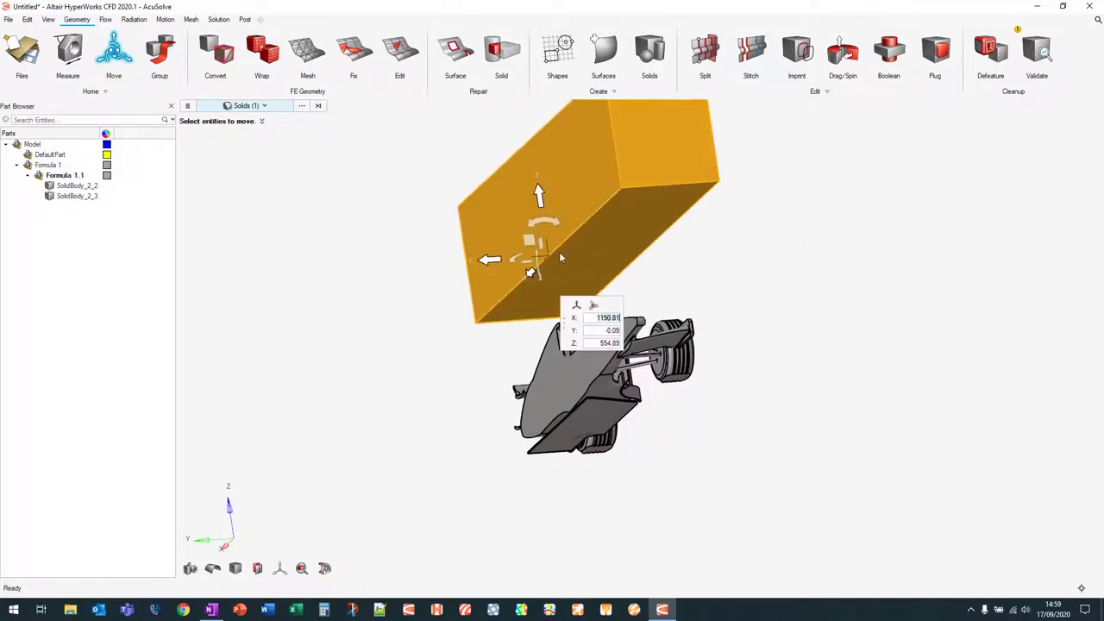
left_click_drag(549, 254, 574, 416)
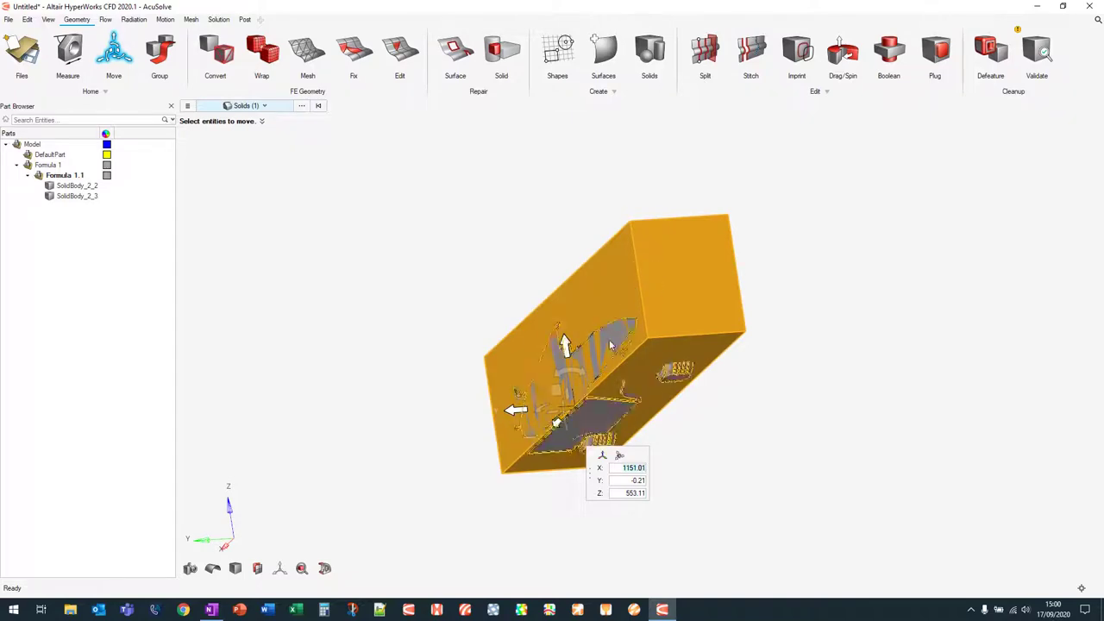
Step: Lower the box by another 0.10 along Z so that its bottom face cuts only through the tyres
scroll(552, 457, "up", 4)
scroll(546, 470, "up", 4)
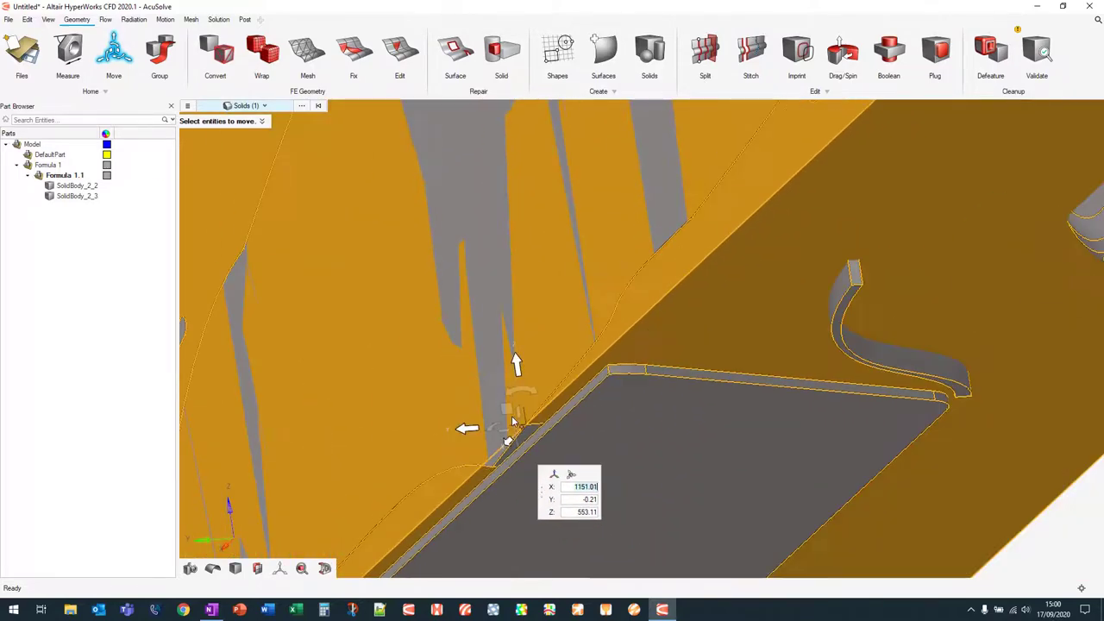
scroll(513, 422, "down", 5)
right_click_drag(710, 284, 604, 311)
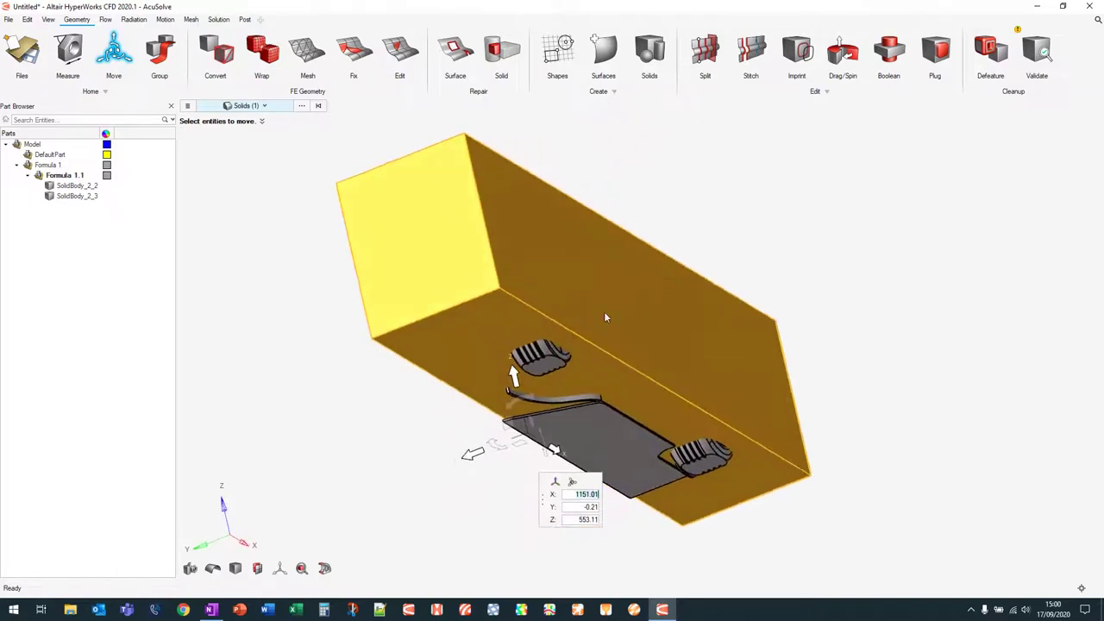
scroll(532, 377, "up", 5)
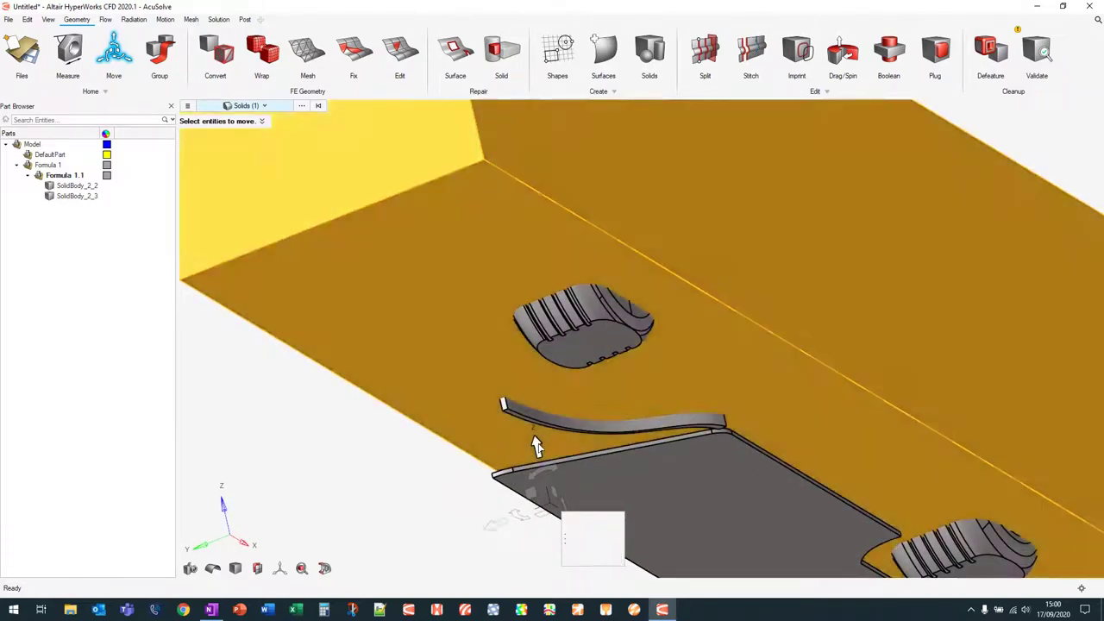
left_click_drag(536, 446, 597, 320)
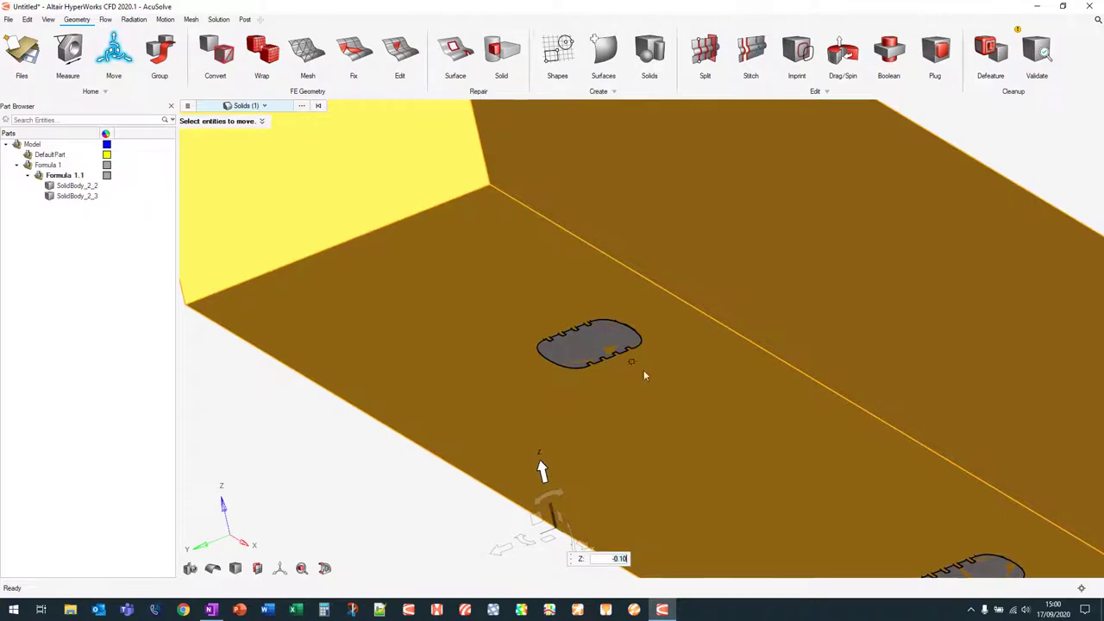
scroll(644, 370, "down", 5)
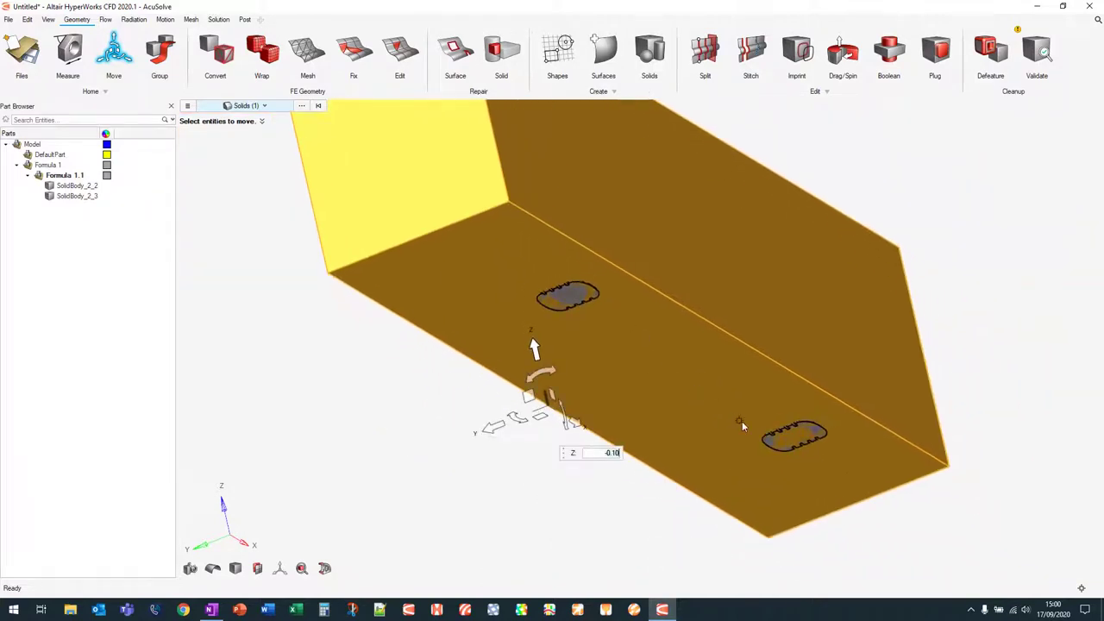
right_click_drag(624, 232, 633, 338)
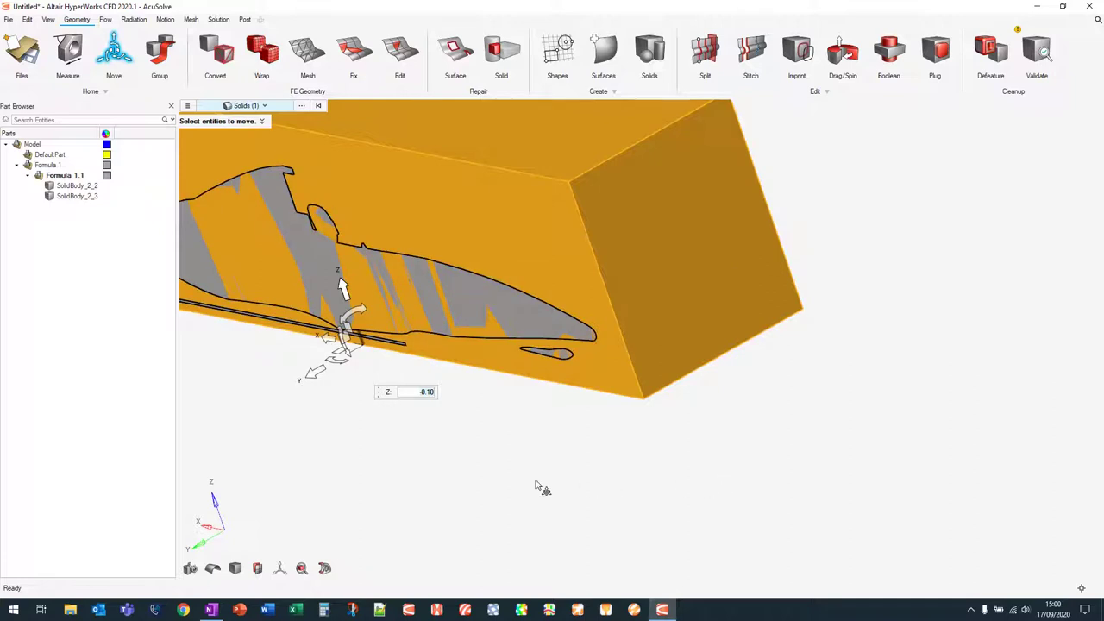
right_click_drag(566, 473, 534, 470)
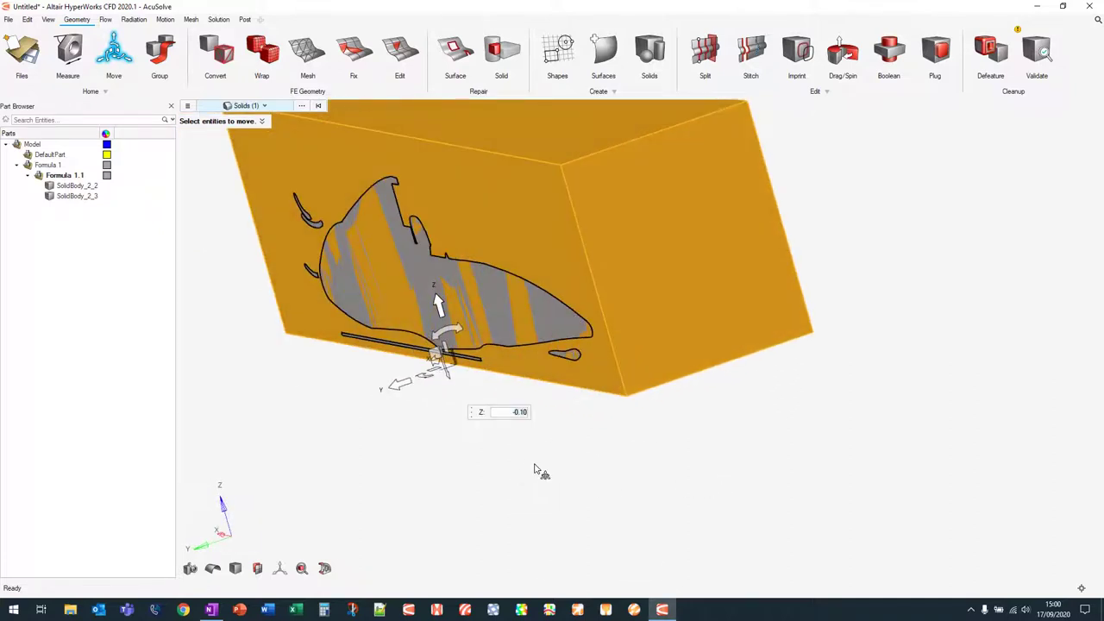
right_click(406, 471)
scroll(422, 473, "down", 3)
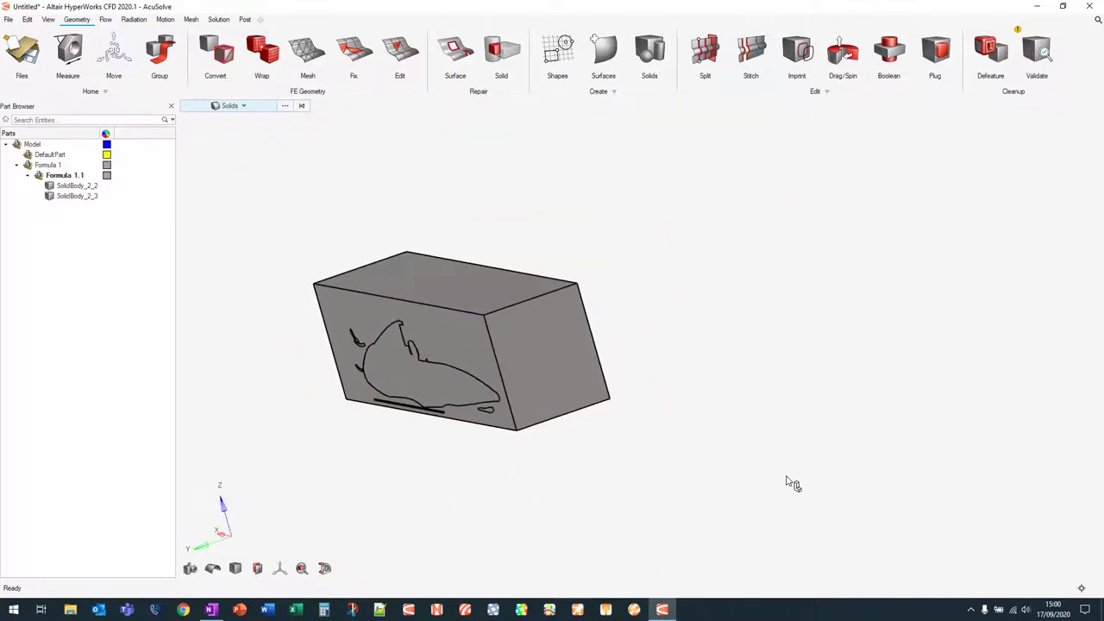
Step: Extend the end face of the box ahead of the car's nose by 10 with the Drag tool
right_click_drag(715, 419, 522, 474)
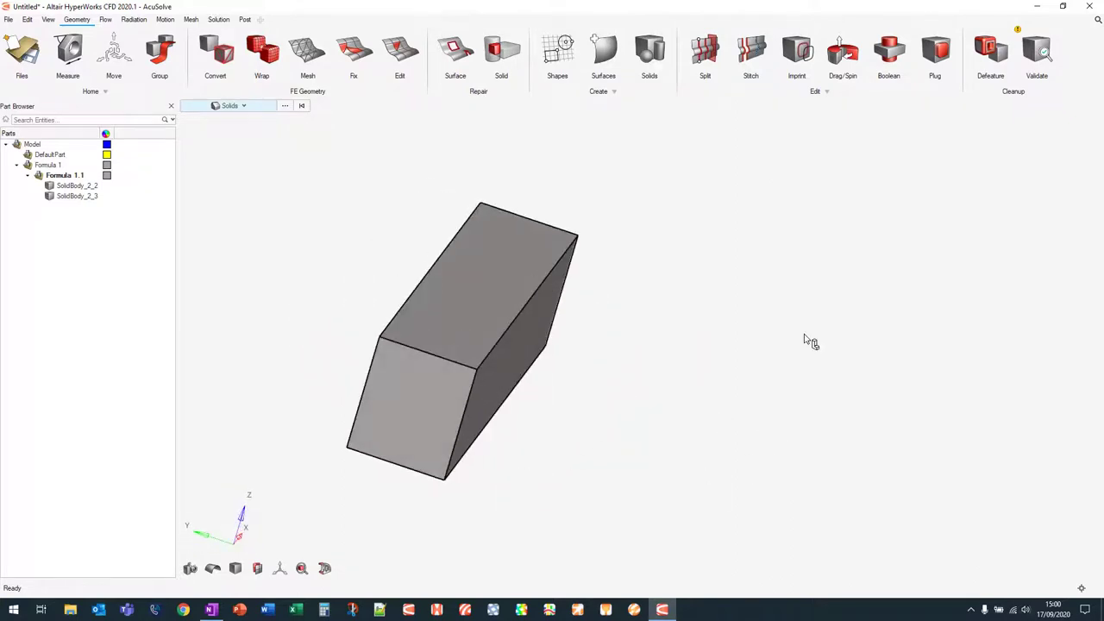
right_click_drag(643, 419, 631, 382)
right_click_drag(788, 172, 729, 170)
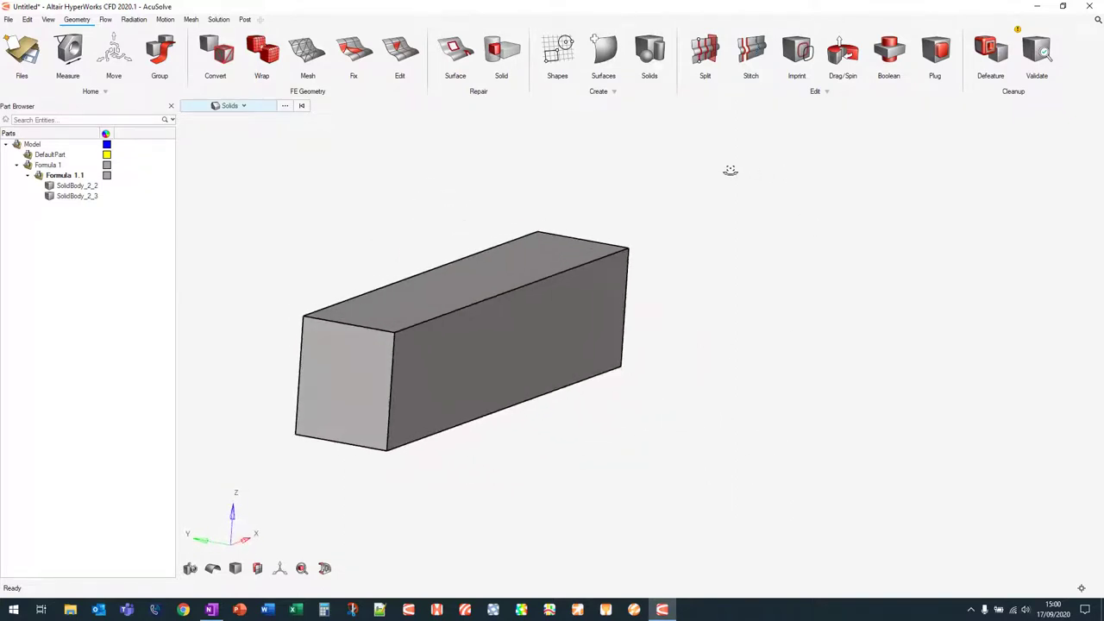
scroll(692, 239, "down", 2)
middle_click_drag(693, 239, 838, 251)
scroll(802, 216, "down", 1)
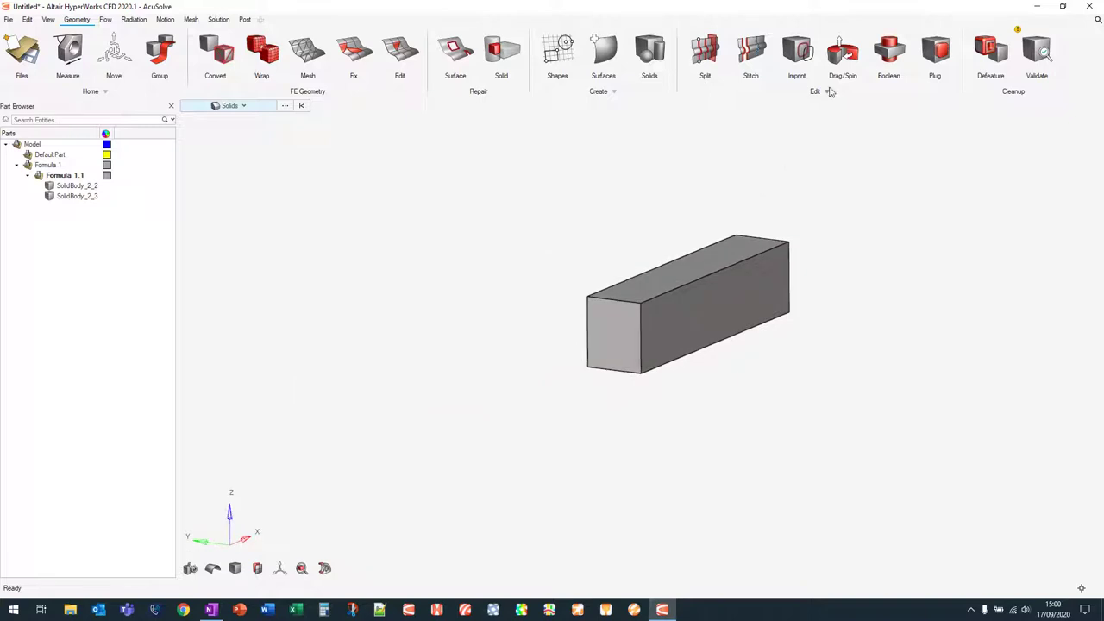
left_click(843, 49)
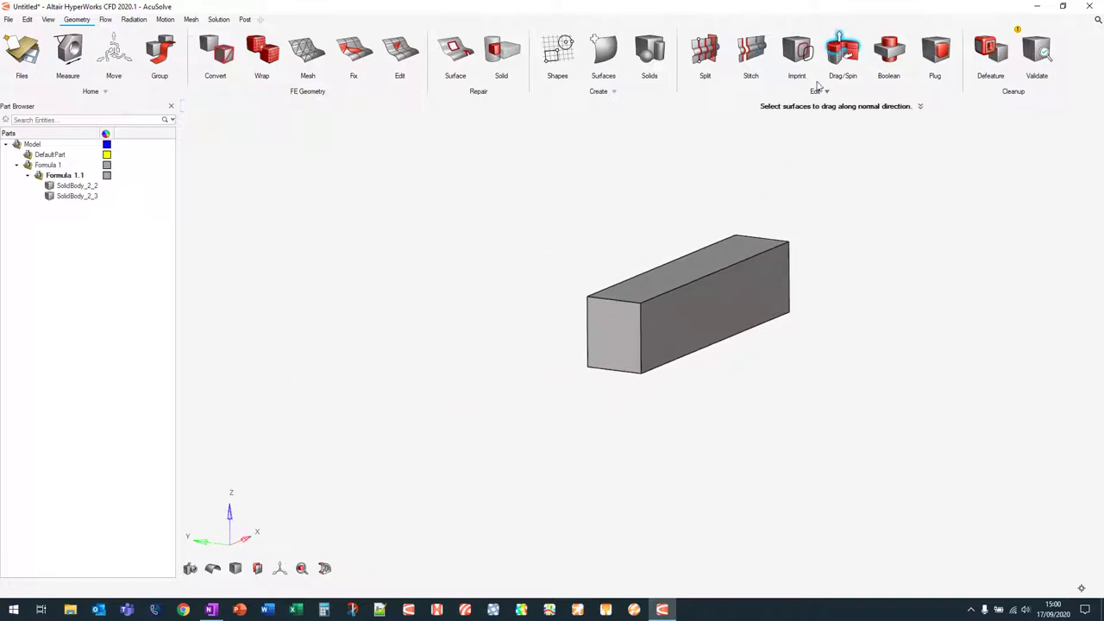
left_click(616, 333)
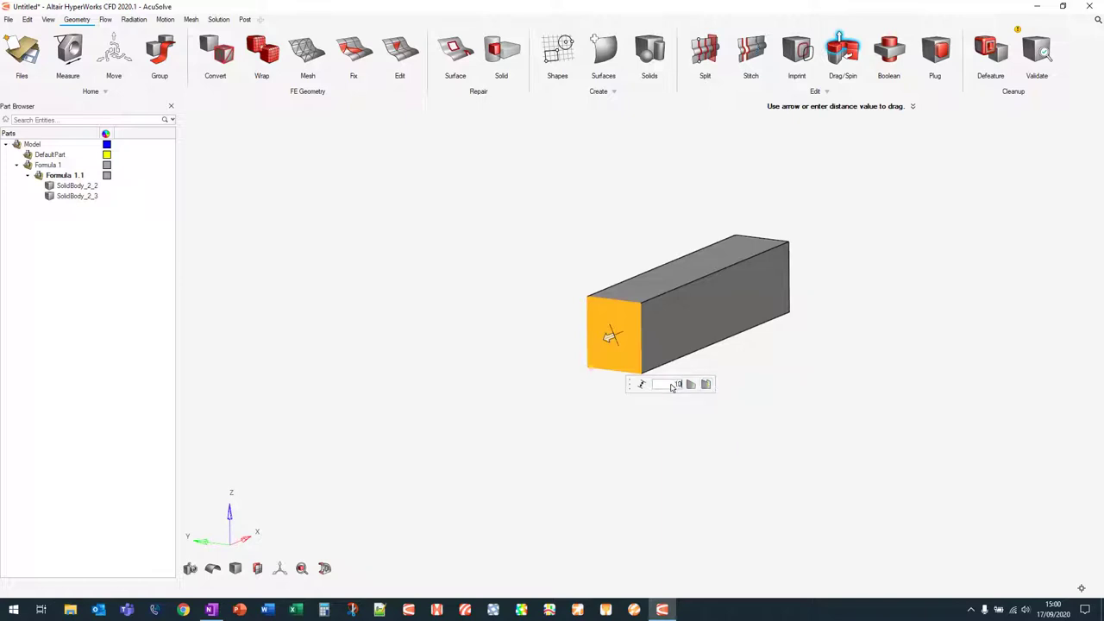
key("Return")
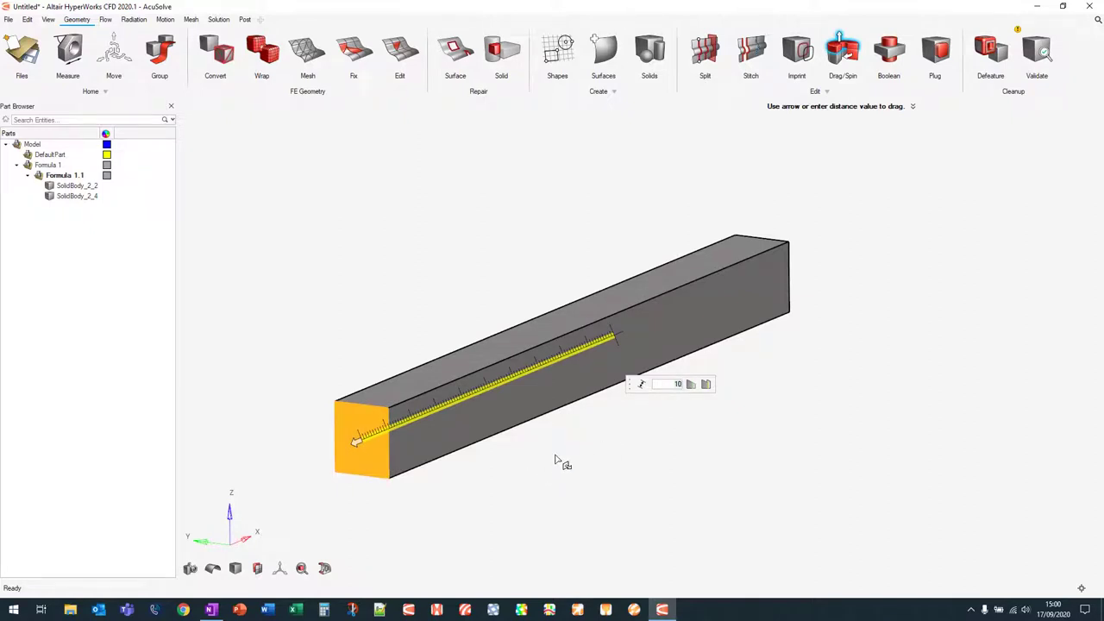
left_click(593, 471)
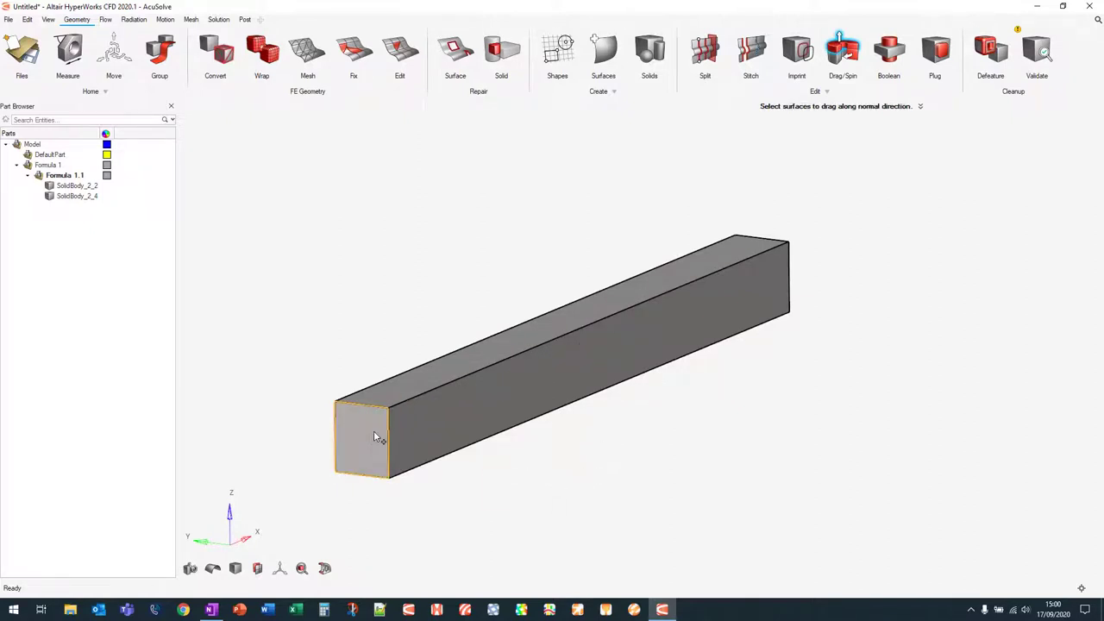
Step: Extend the long side face of the box opposite the symmetry plane outward by 10
left_click(475, 404)
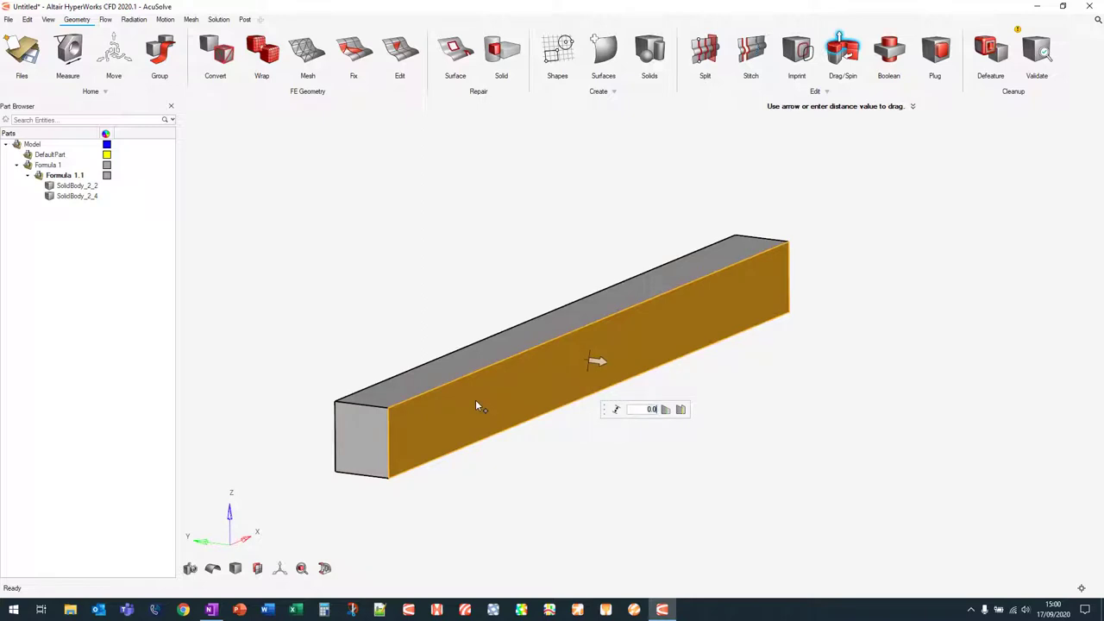
type("10")
key("Return")
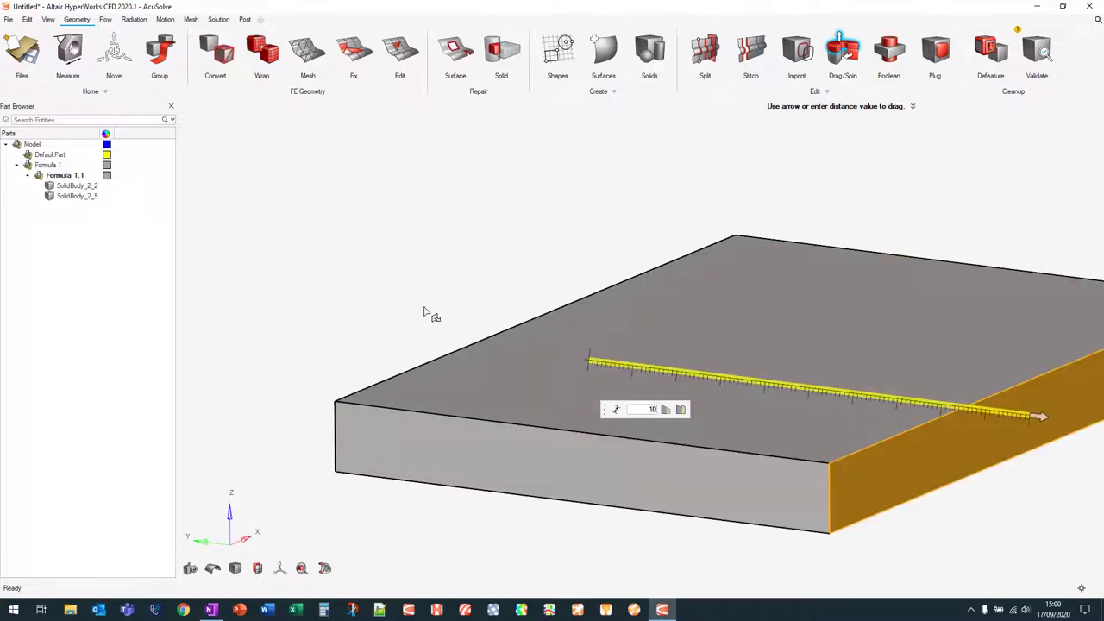
left_click(385, 287)
Step: Extend the end face of the box behind the car by 30 along X
right_click_drag(981, 383, 794, 357)
left_click(793, 357)
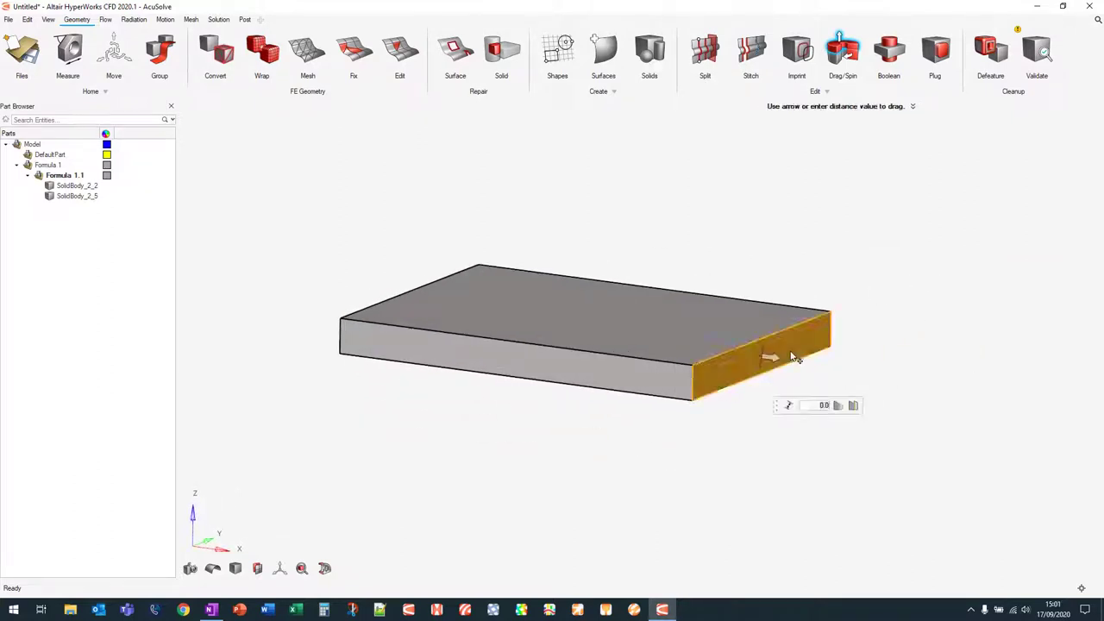
type("30")
key("Return")
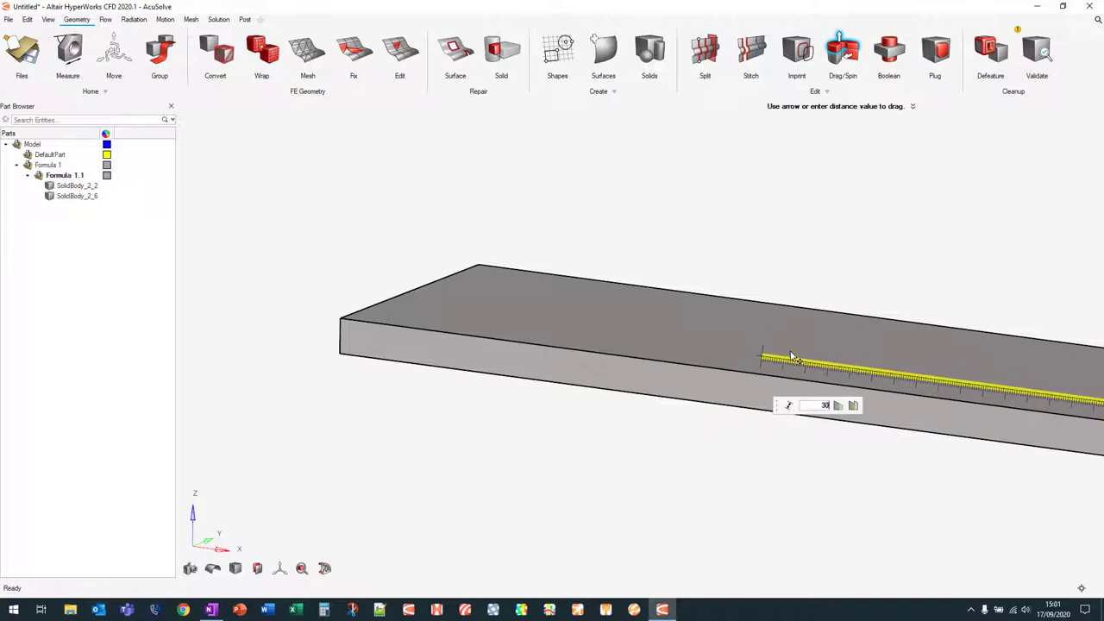
Step: Extend the top face of the box upward by 10 and finish the dragging
left_click(557, 308)
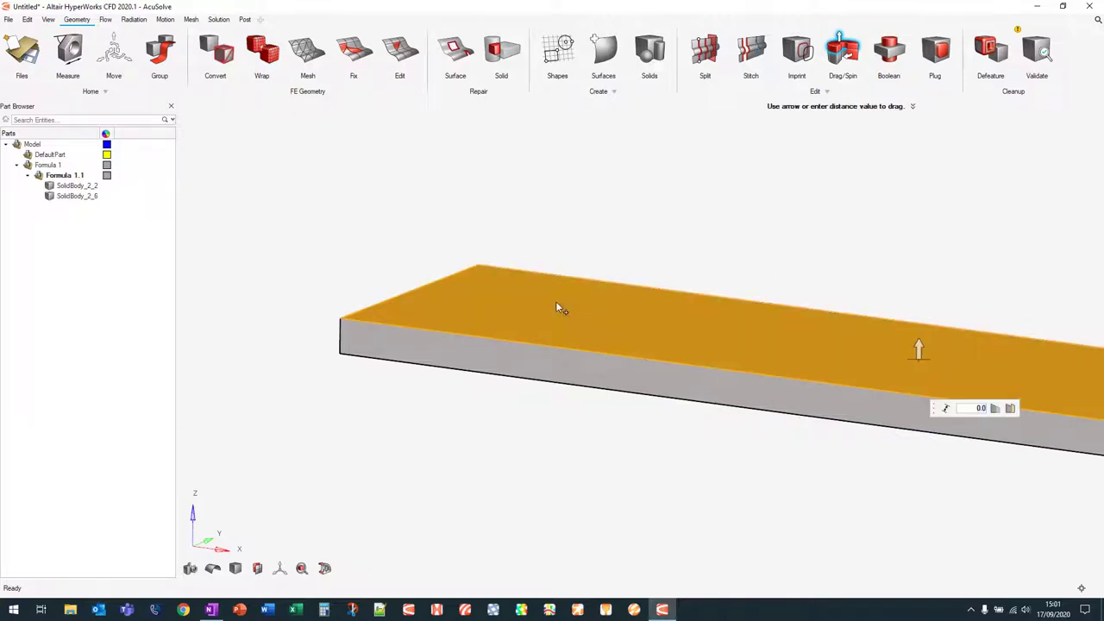
type("10")
key("Return")
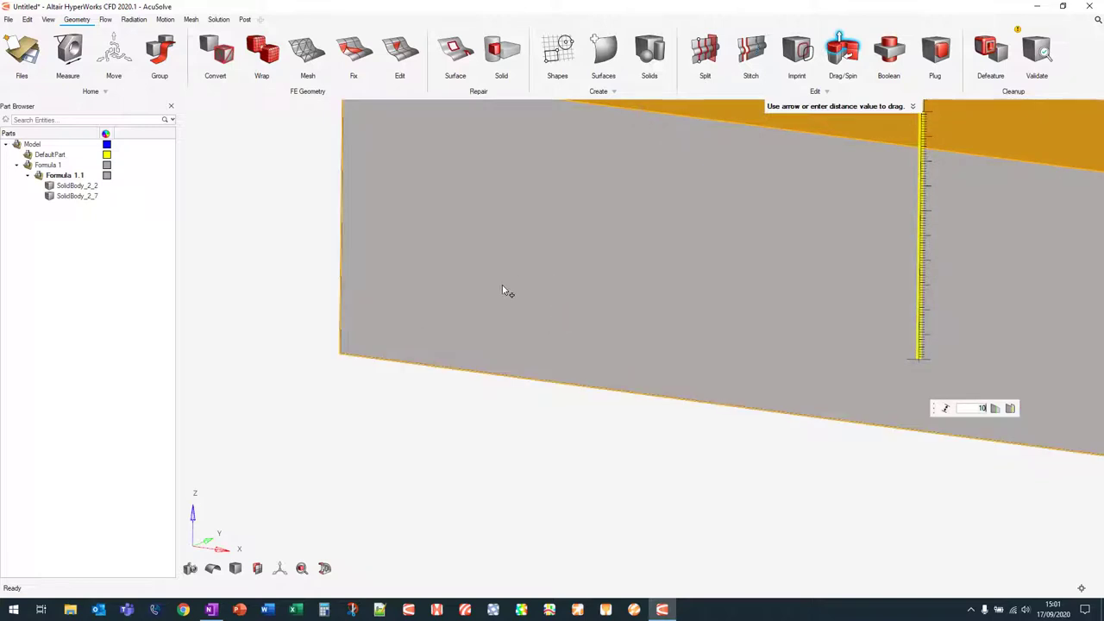
scroll(503, 289, "down", 3)
right_click(515, 376)
left_click(527, 382)
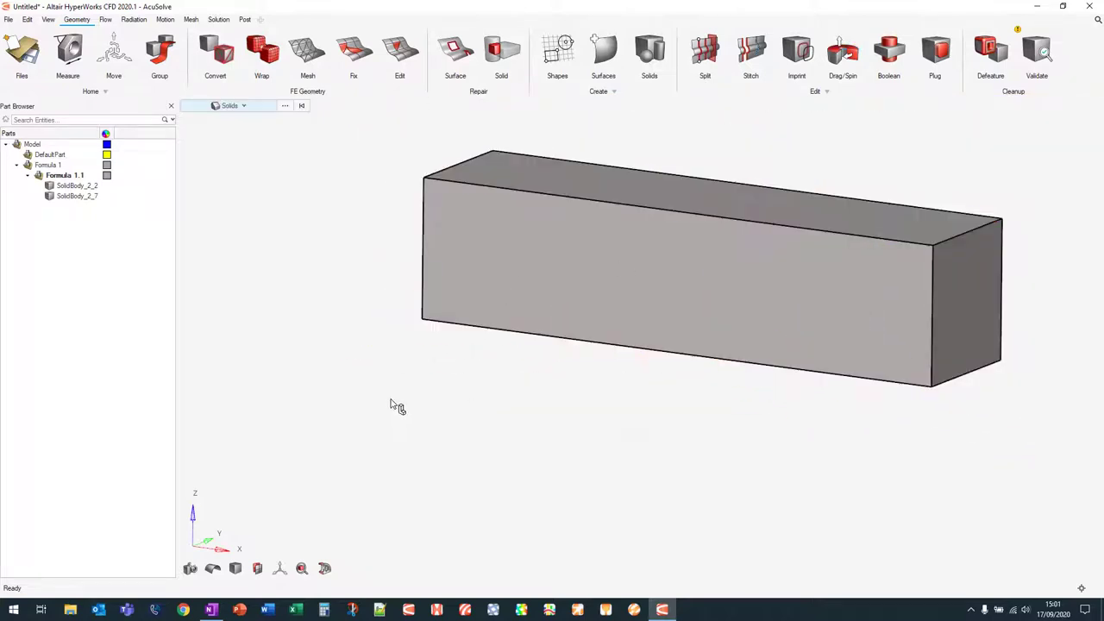
Step: Subtract the half car solid from the enlarged box with a Boolean Subtract, using the box as target and the car as tool
right_click_drag(414, 374, 666, 309)
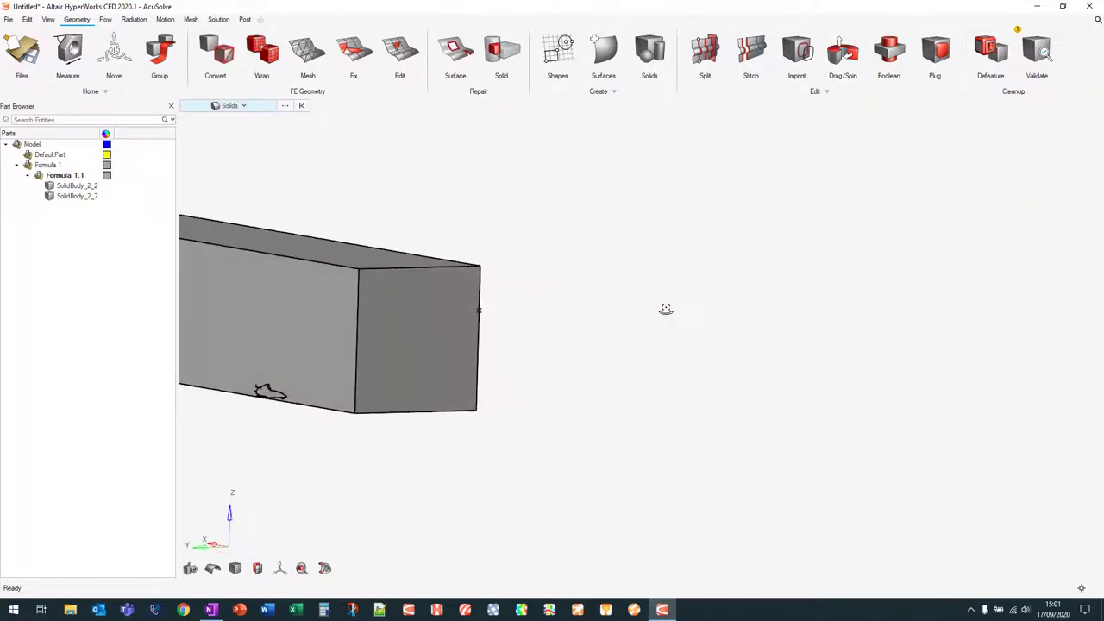
middle_click_drag(543, 337, 789, 351)
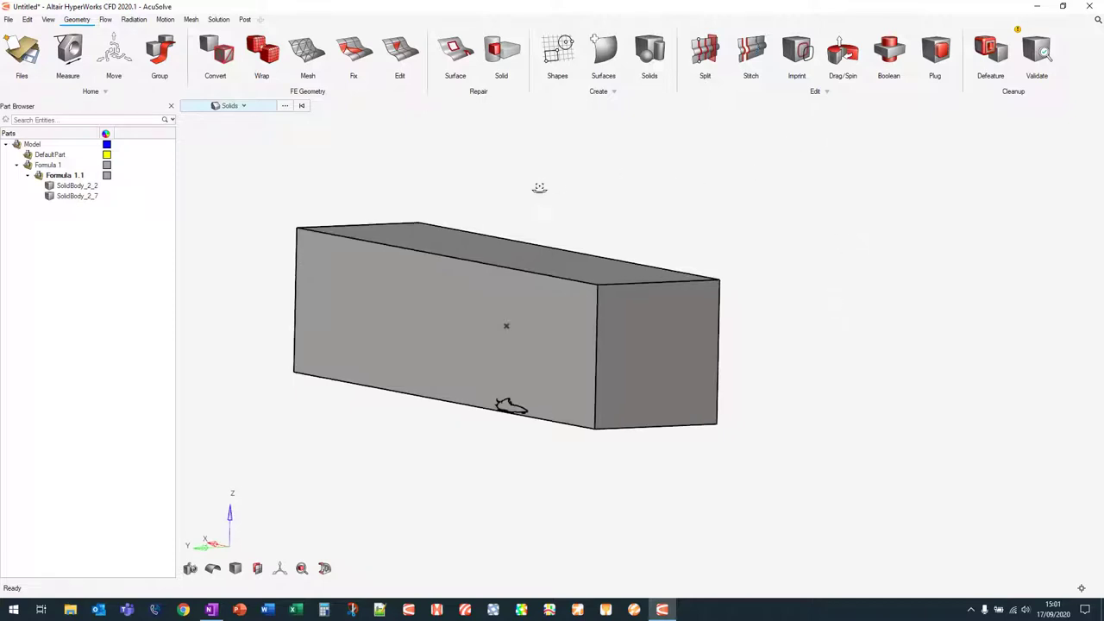
scroll(496, 429, "up", 5)
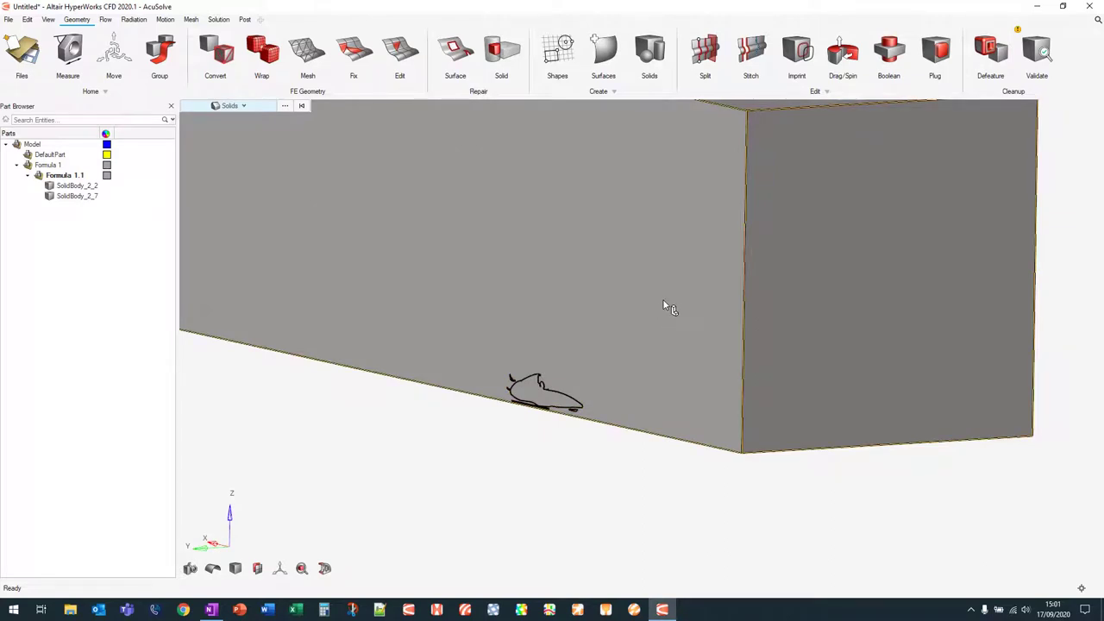
mouse_move(896, 49)
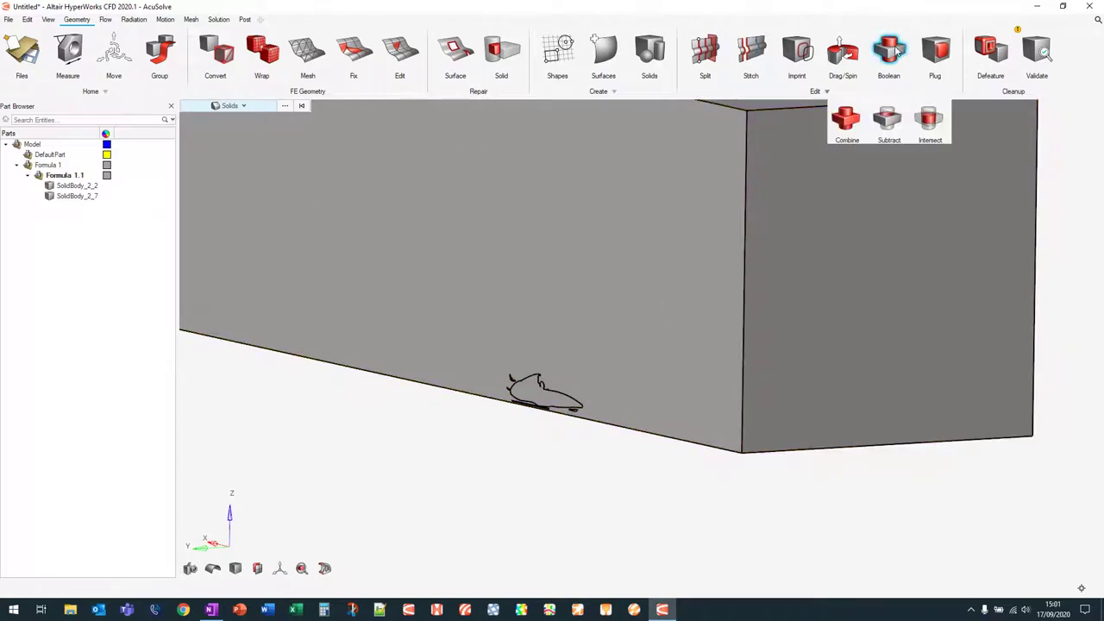
left_click(897, 121)
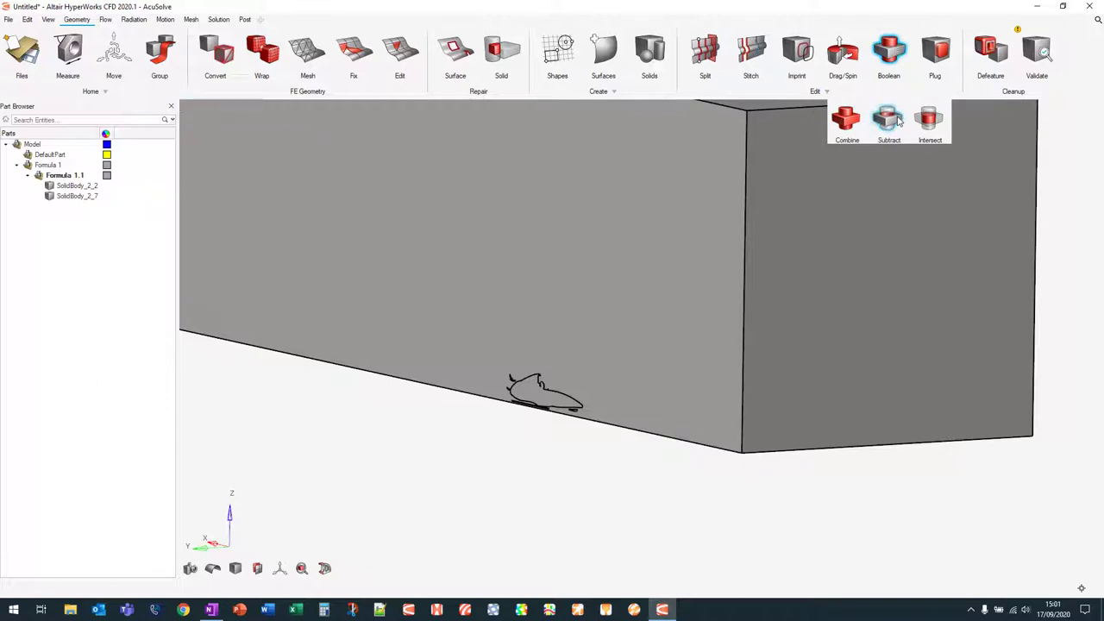
left_click(630, 192)
left_click(881, 152)
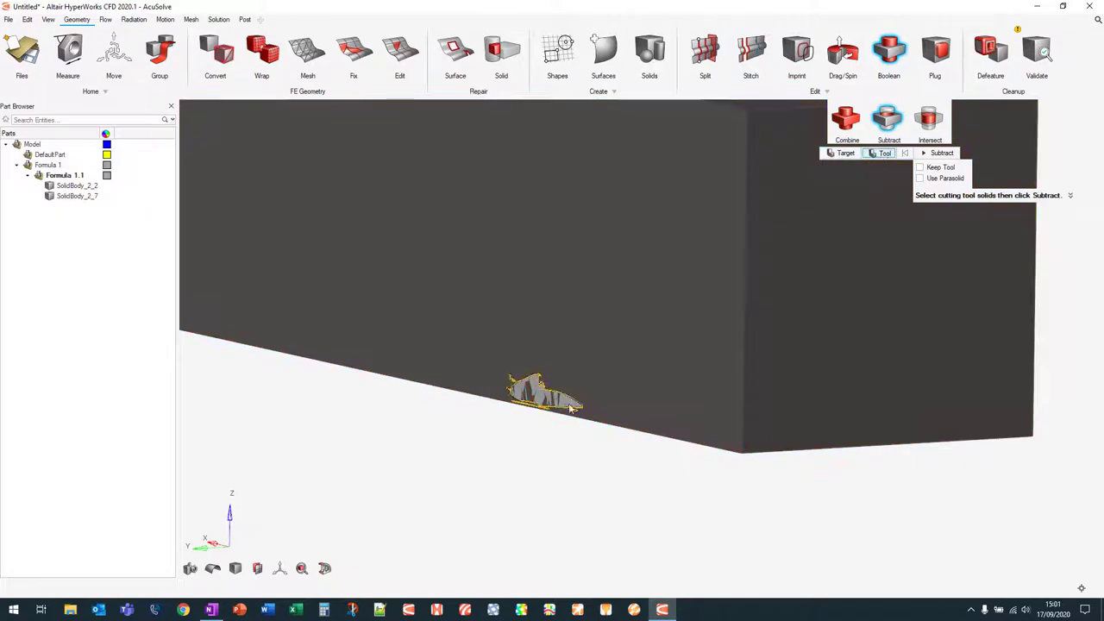
left_click(536, 389)
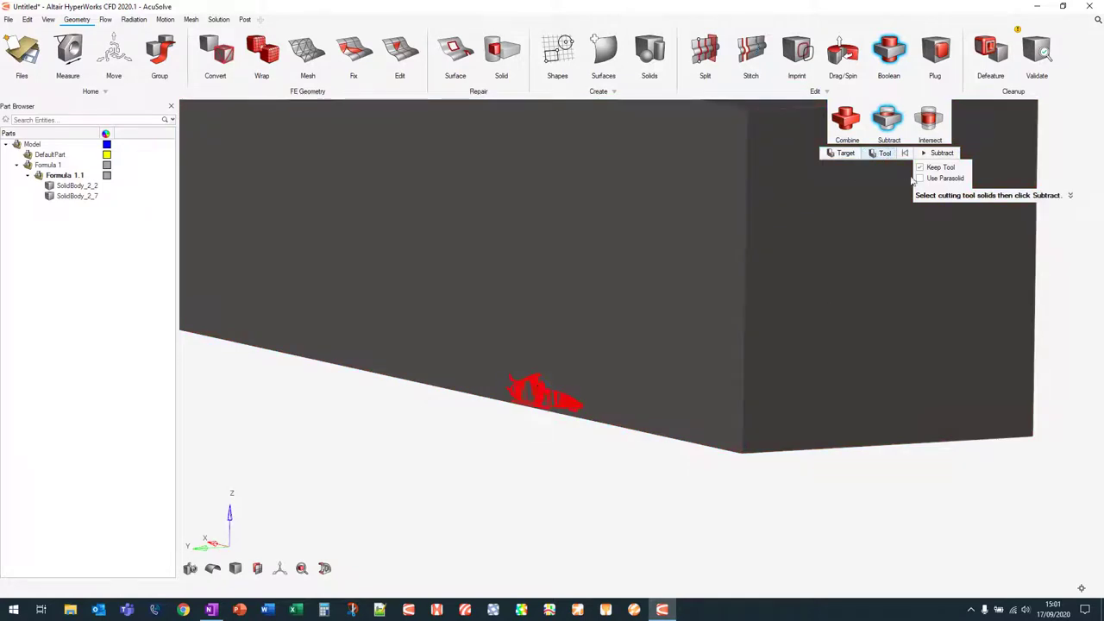
left_click(934, 154)
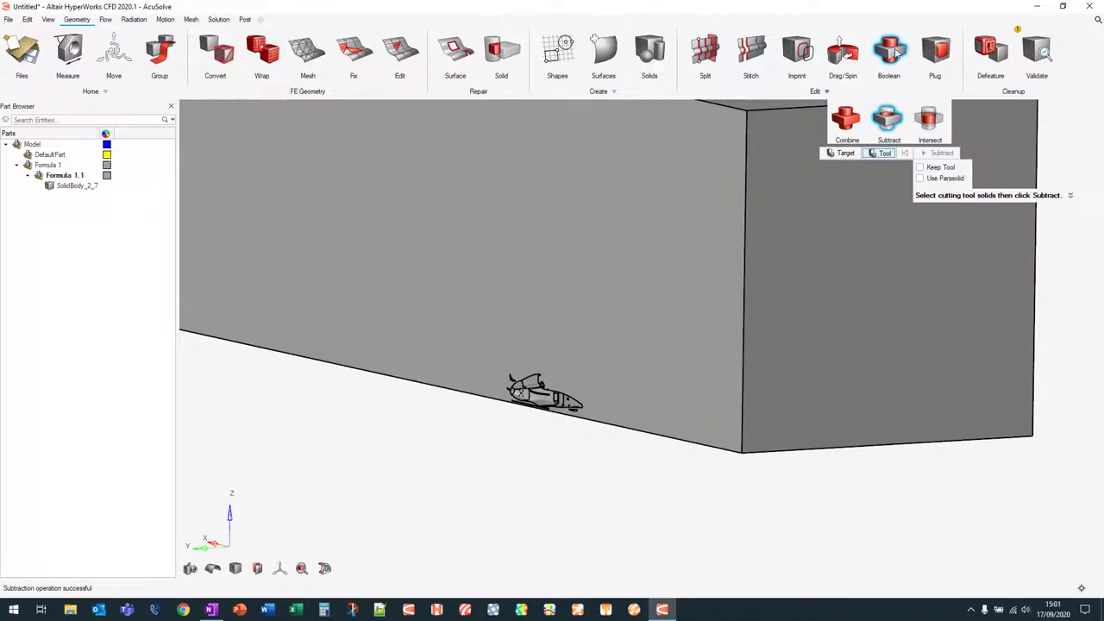
left_click(897, 54)
Step: Examine the car cavity in the fluid domain, validate the geometry and review the self-intersecting surfaces one by one
middle_click_drag(540, 441, 564, 468)
scroll(571, 392, "up", 5)
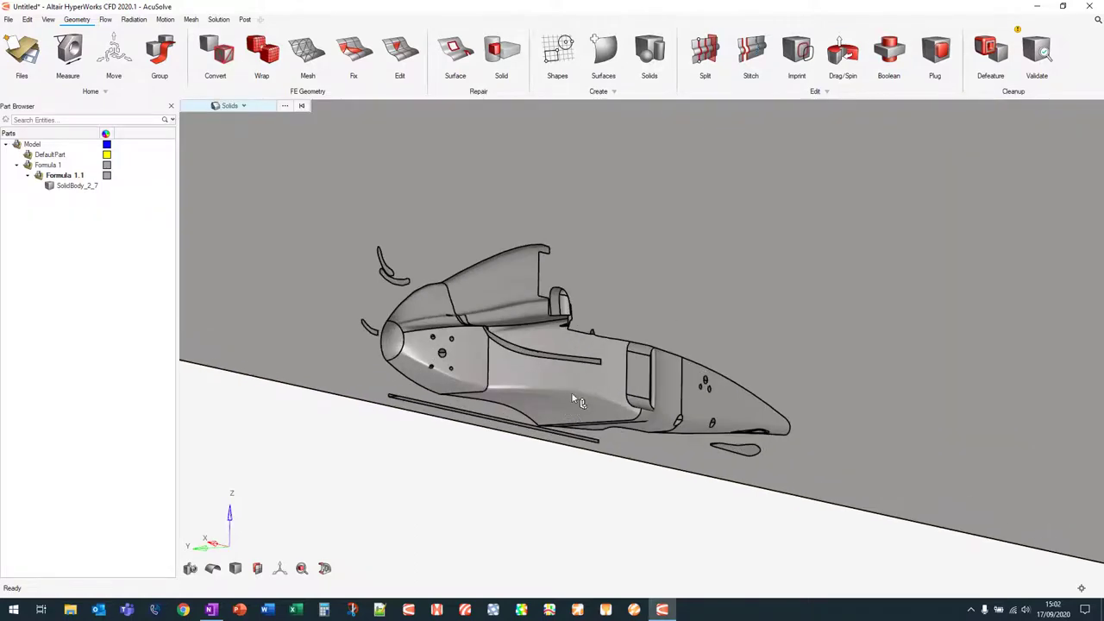
scroll(573, 384, "down", 8)
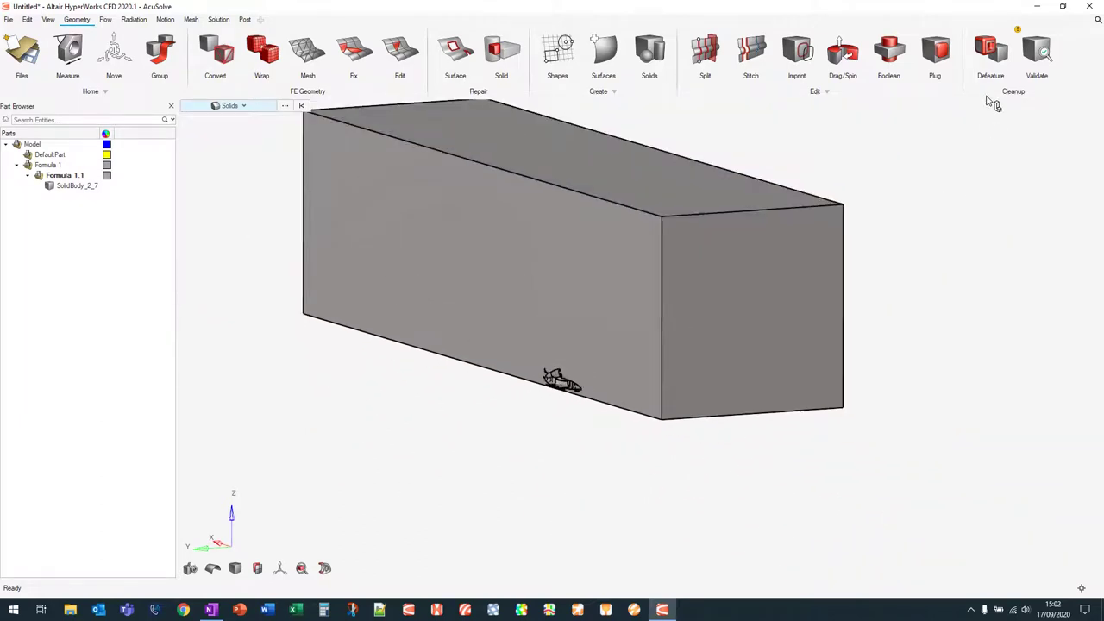
left_click(1041, 50)
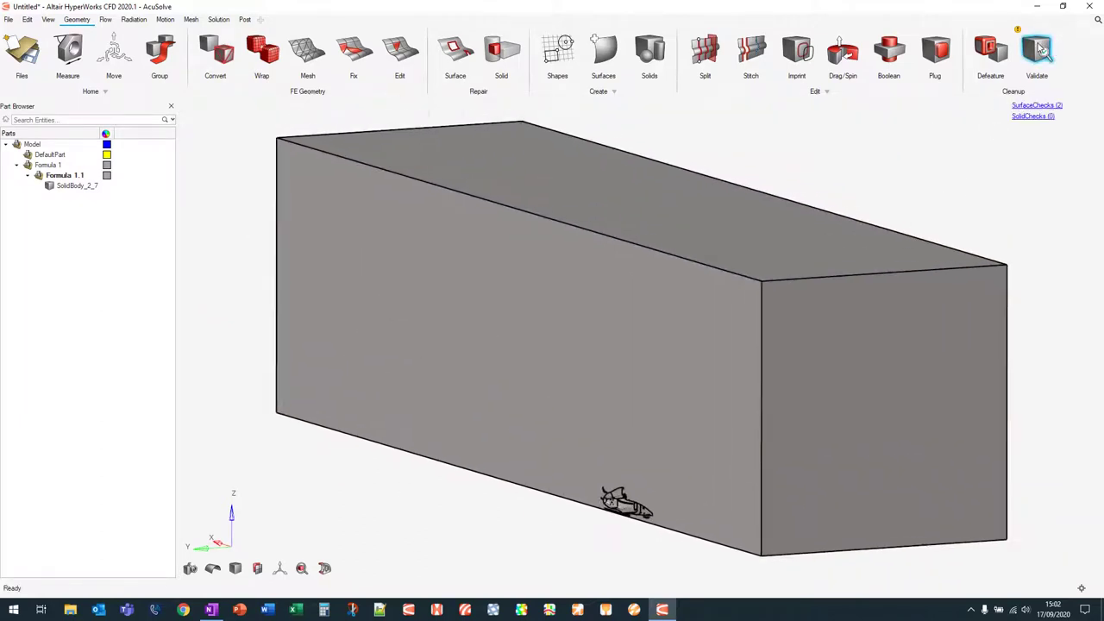
left_click(1054, 108)
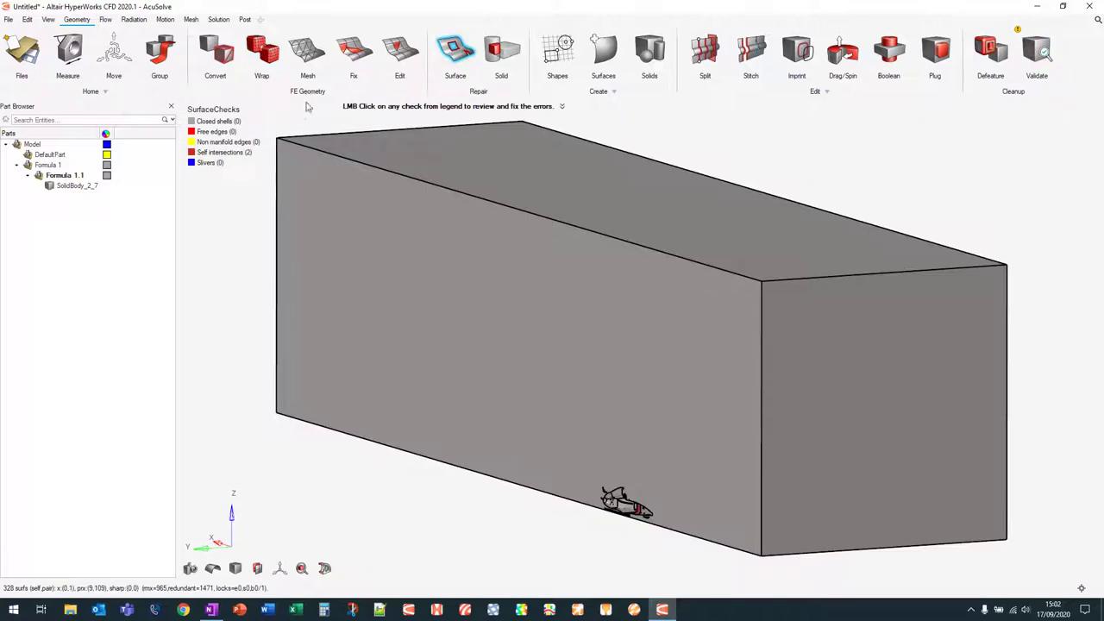
left_click(228, 156)
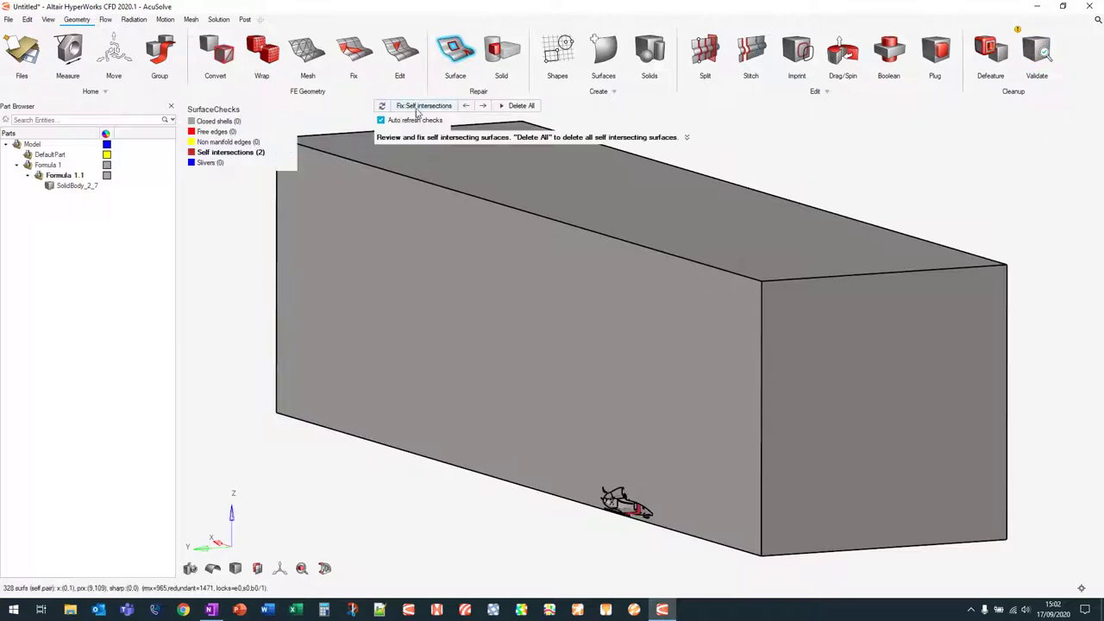
left_click(482, 106)
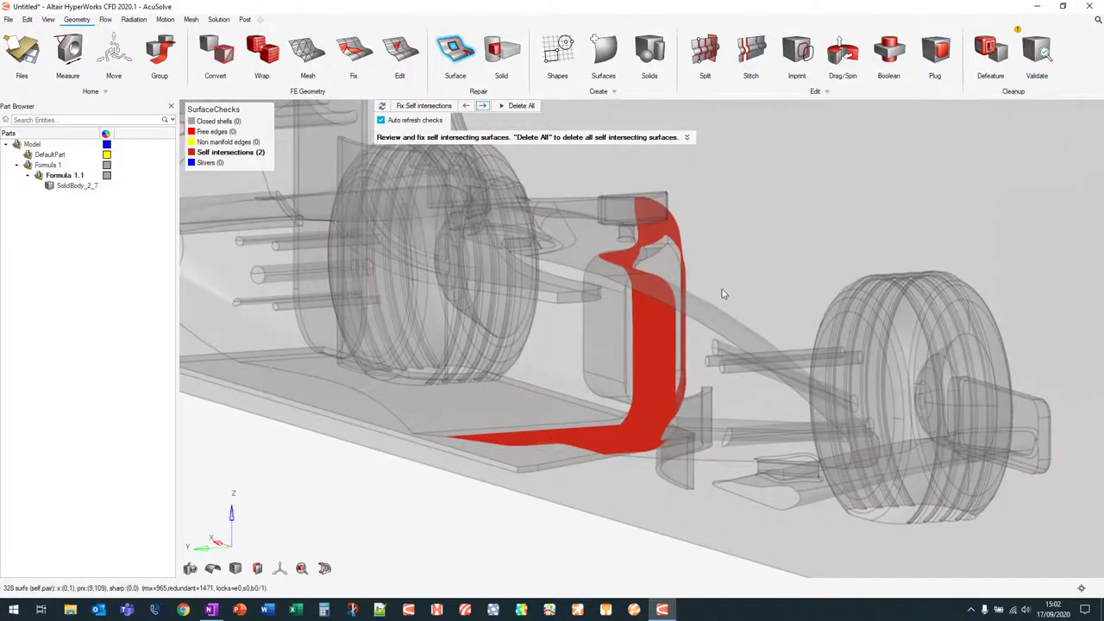
scroll(723, 289, "up", 3)
scroll(712, 264, "down", 3)
left_click(483, 106)
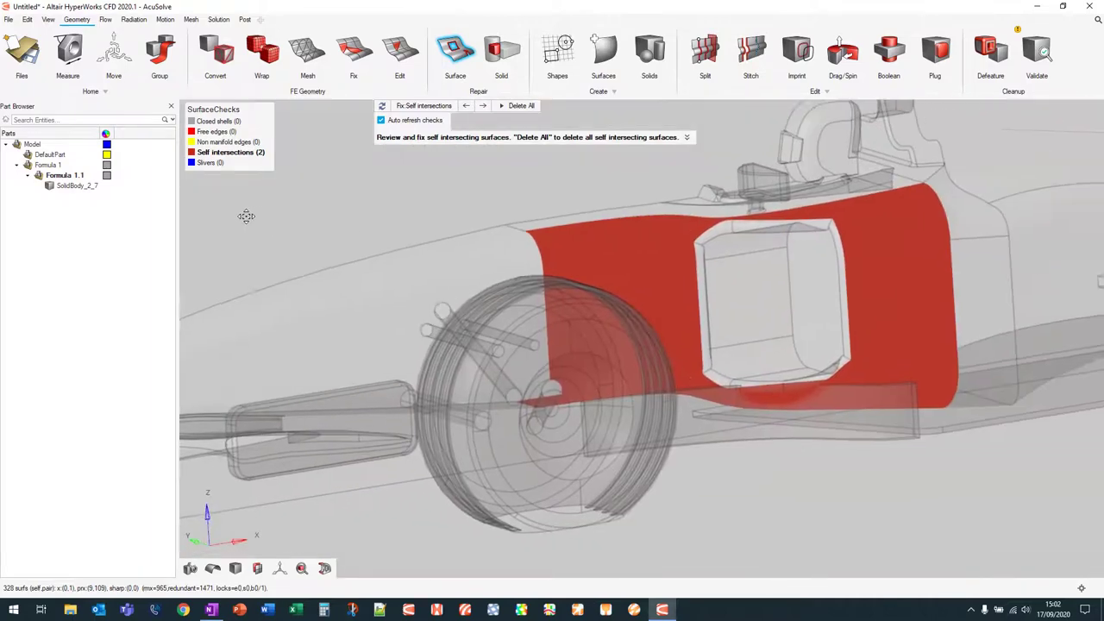
left_click(484, 105)
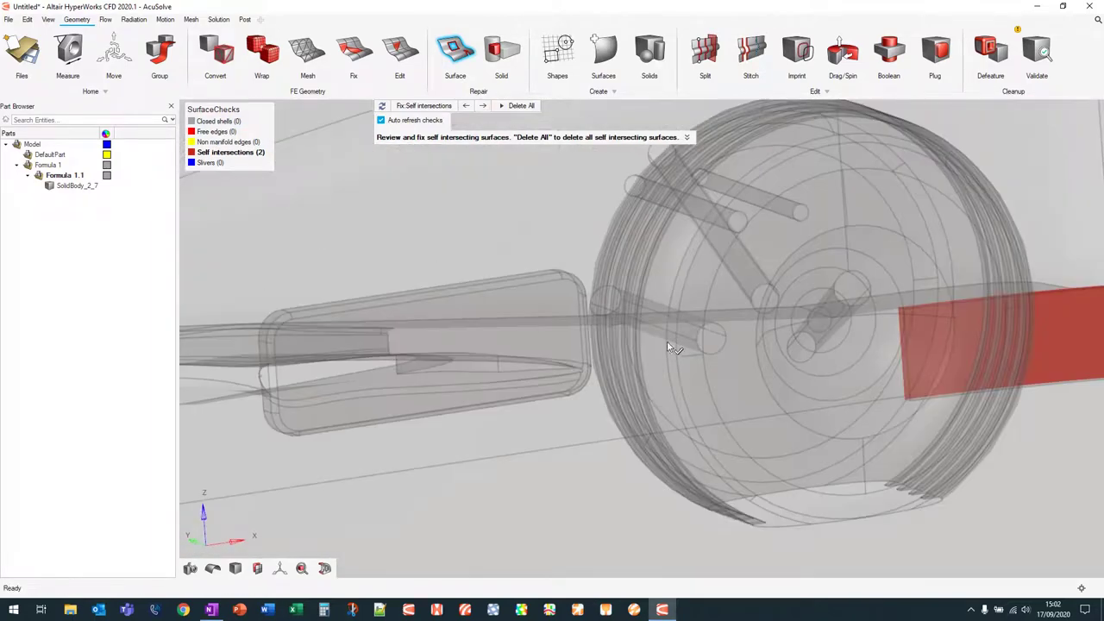
Step: Delete the self-intersecting strip surface below the sidepod opening and leave the surface checks
middle_click_drag(1021, 333, 369, 318)
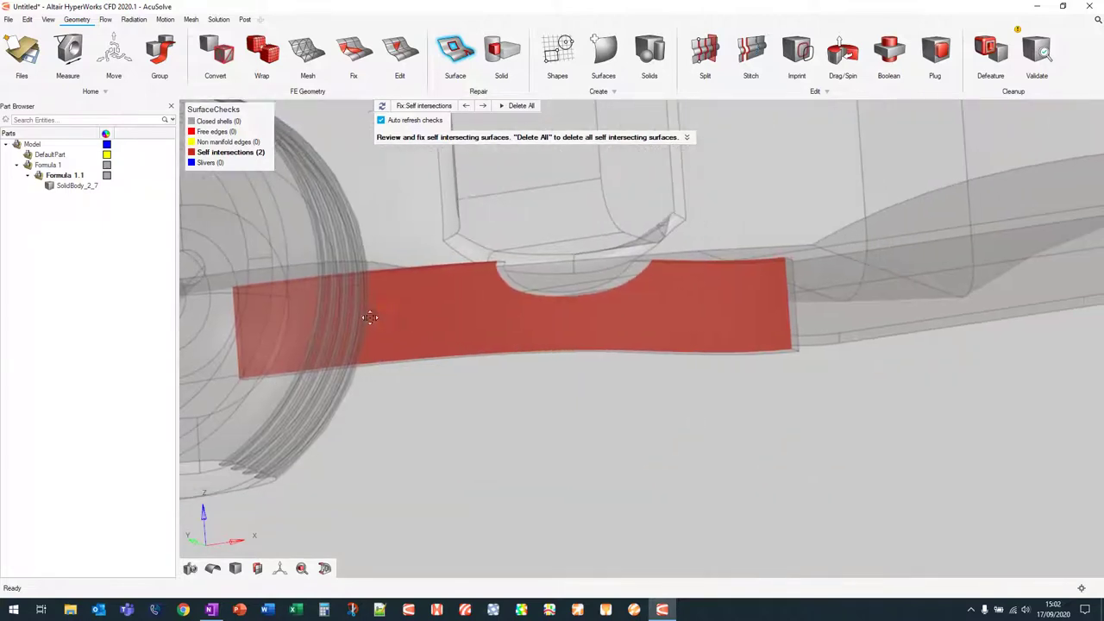
left_click(477, 302)
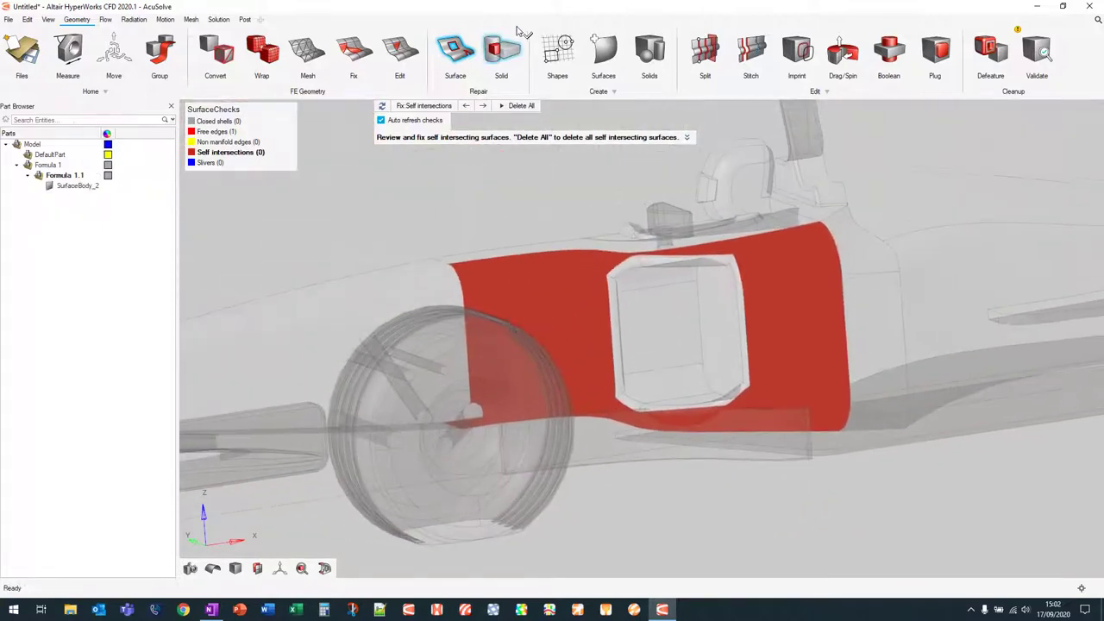
left_click(455, 52)
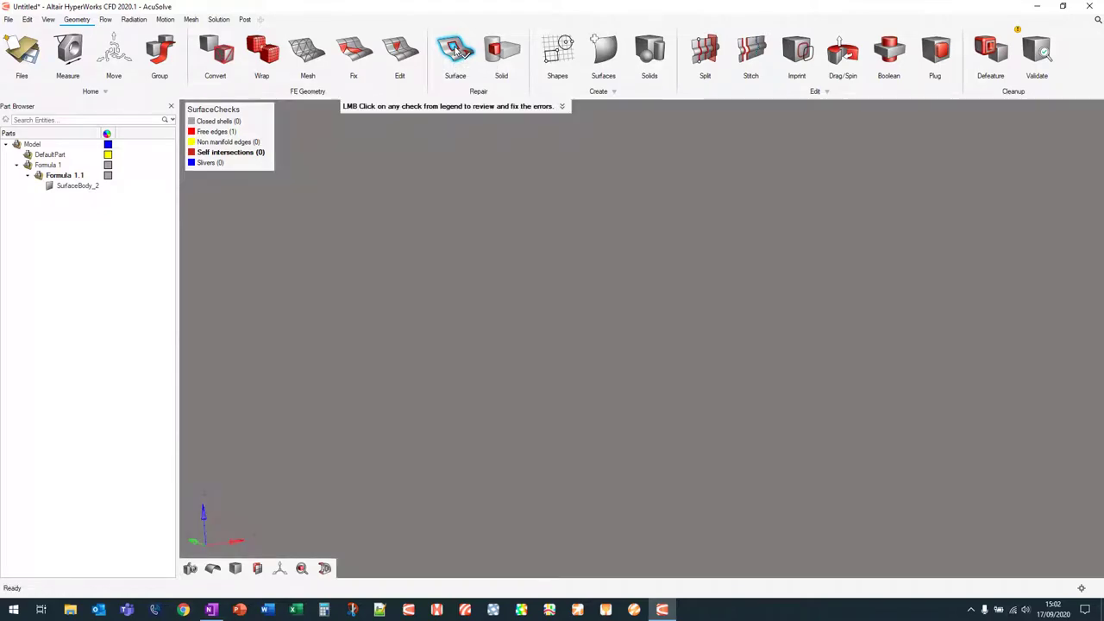
scroll(606, 264, "down", 6)
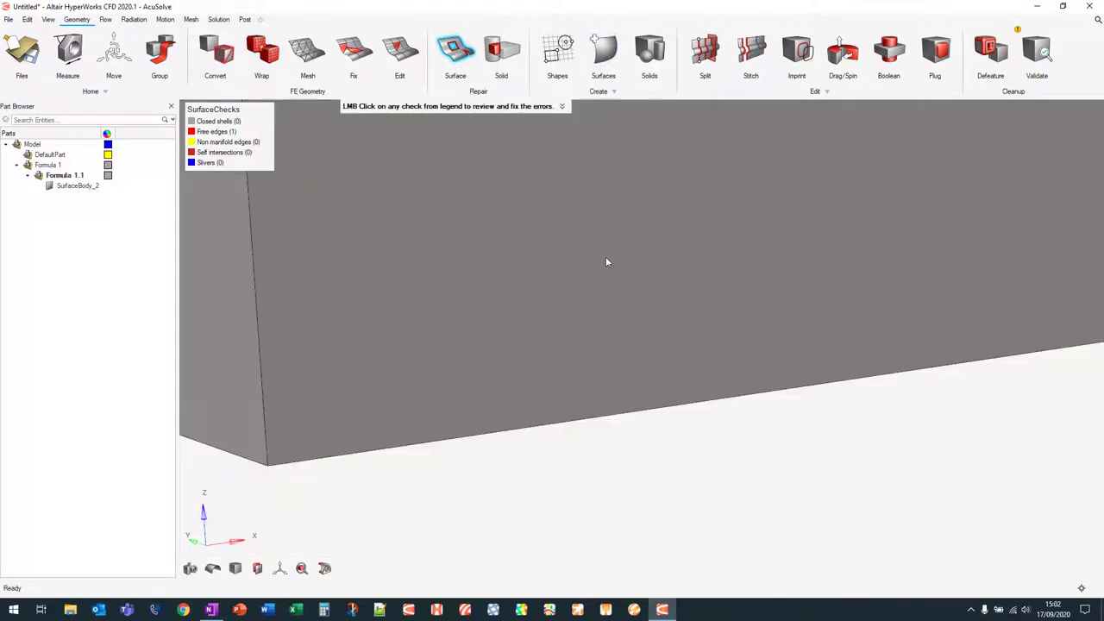
mouse_move(639, 168)
right_mouse_down()
mouse_move(660, 180)
mouse_move(650, 111)
right_mouse_up()
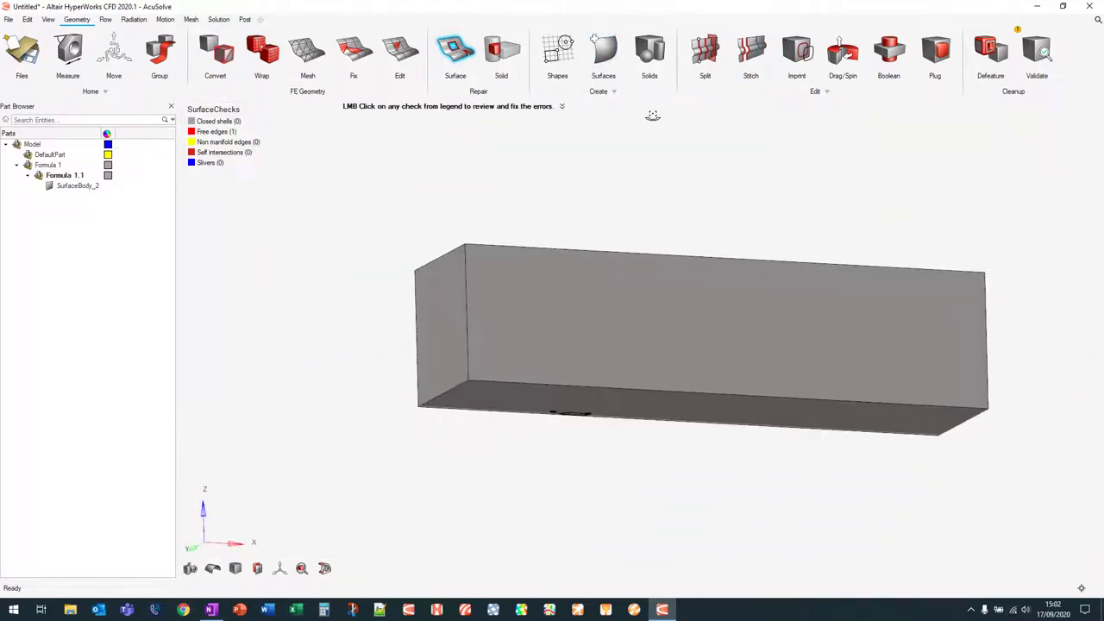
right_click_drag(665, 202, 633, 138)
left_click(466, 50)
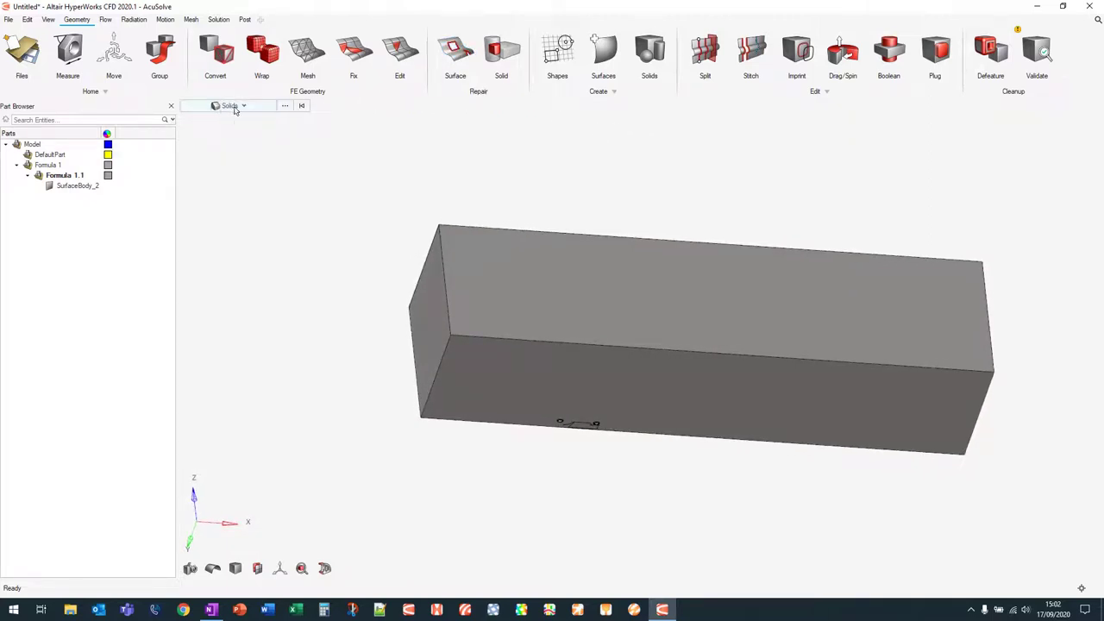
Step: Remove the bottom face of the box with surface selection to expose the underside of the car
left_click(242, 107)
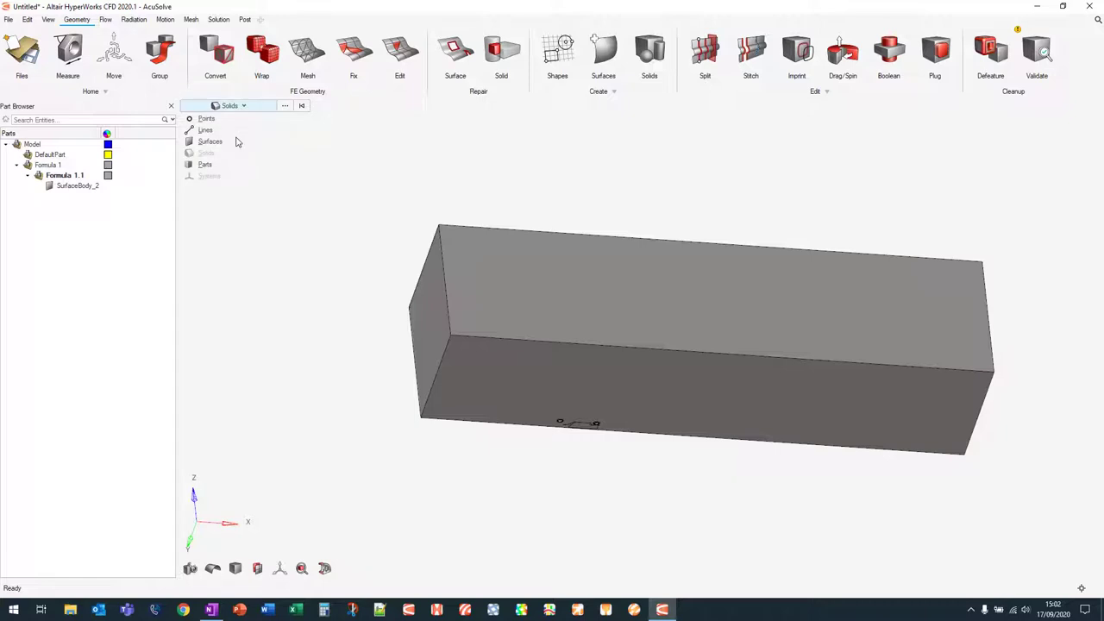
left_click(207, 143)
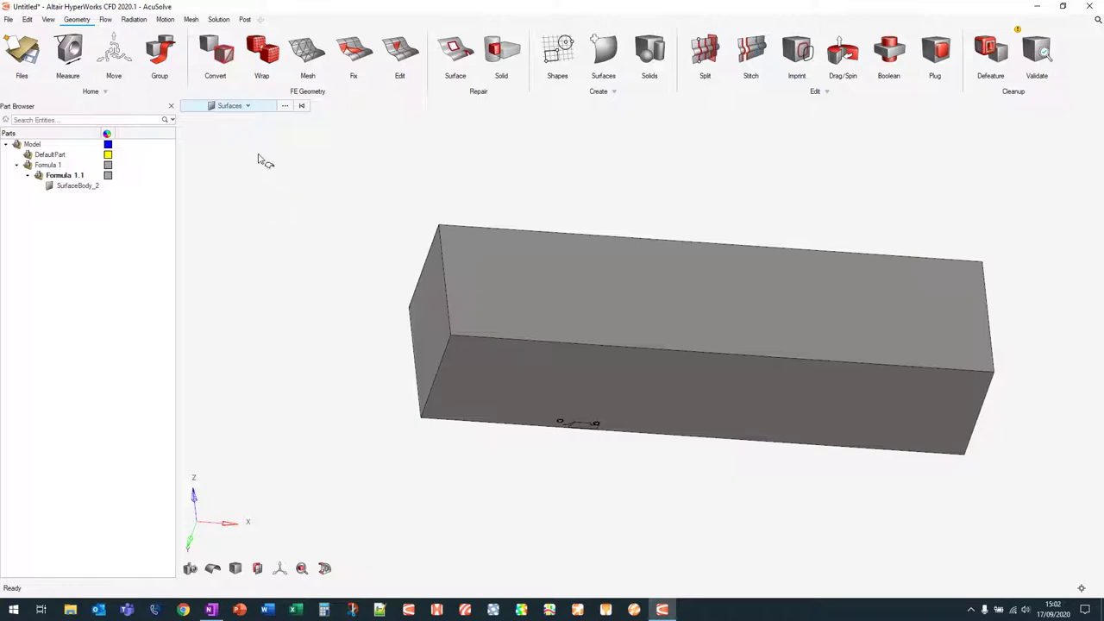
left_click(247, 107)
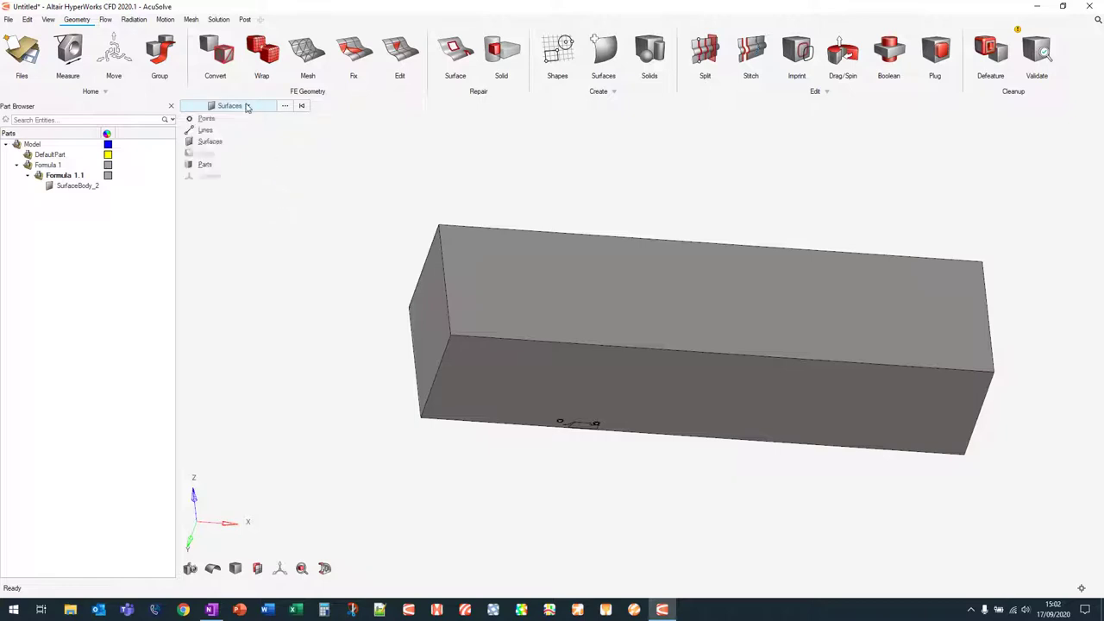
left_click(210, 142)
middle_click_drag(461, 367, 575, 377)
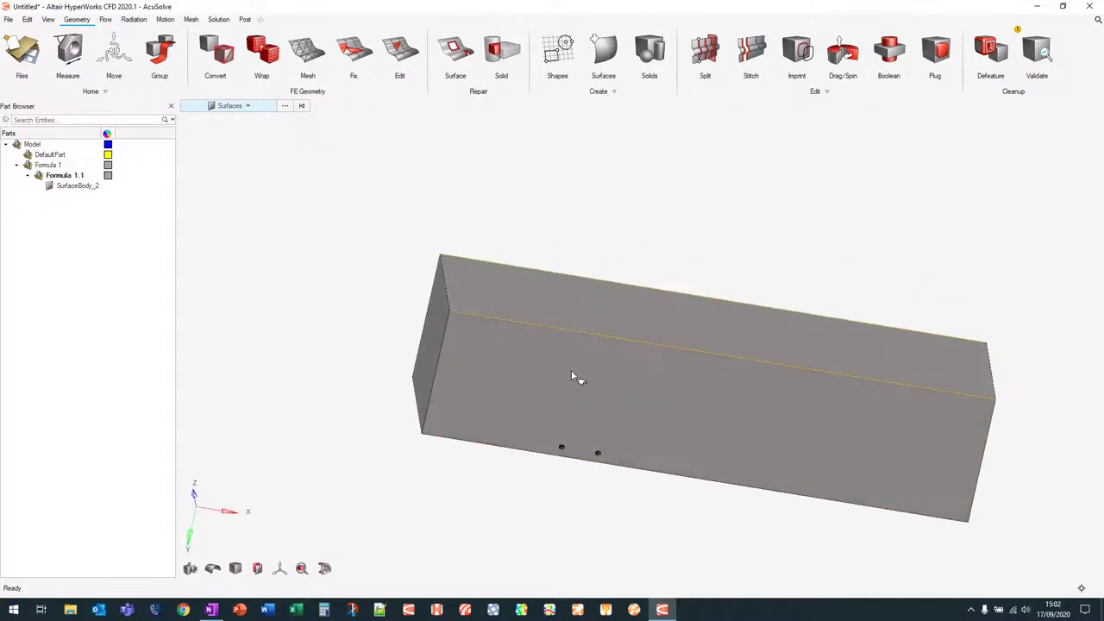
left_click(571, 372)
middle_click_drag(605, 442, 601, 328)
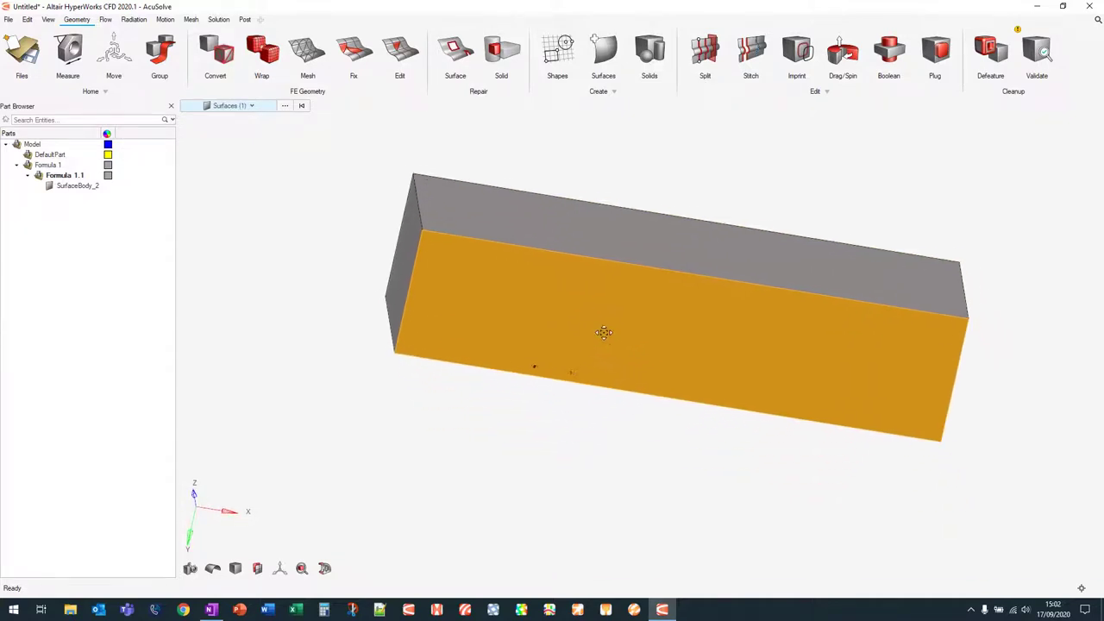
scroll(601, 328, "up", 5)
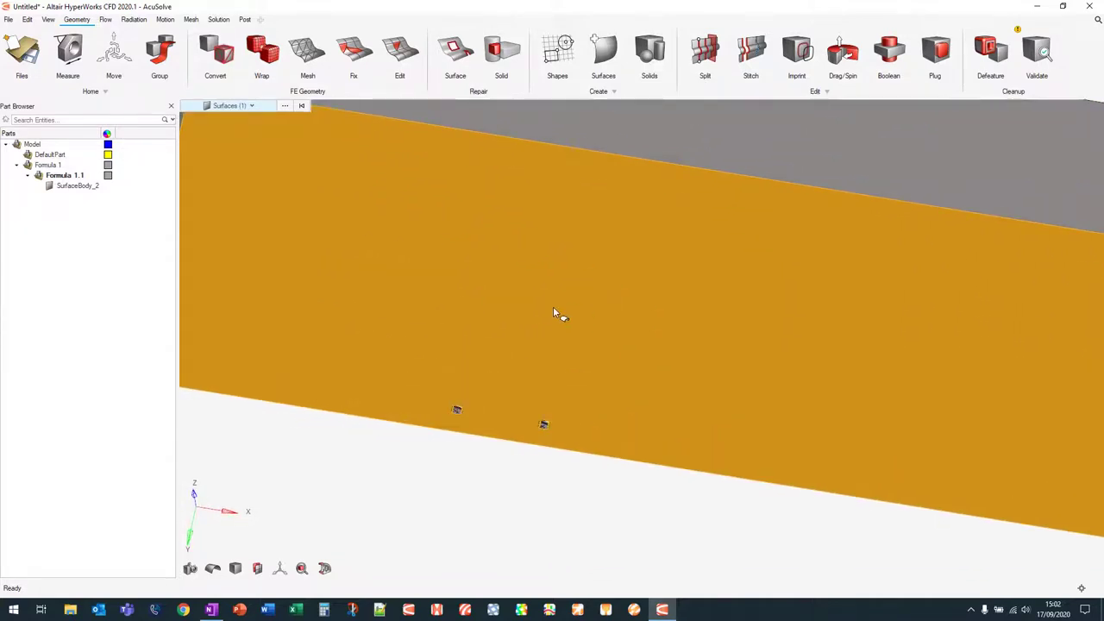
key("Delete")
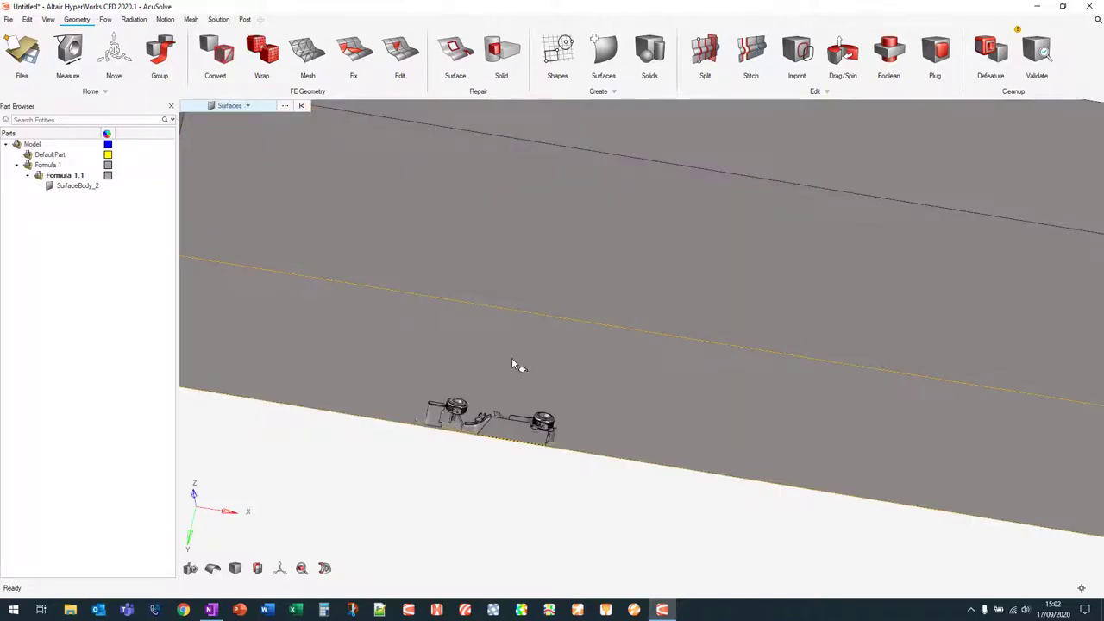
Step: Patch the open side of the curved strip beside the car body where the surface was deleted
middle_click_drag(512, 364, 475, 330)
scroll(466, 444, "up", 6)
scroll(440, 365, "up", 5)
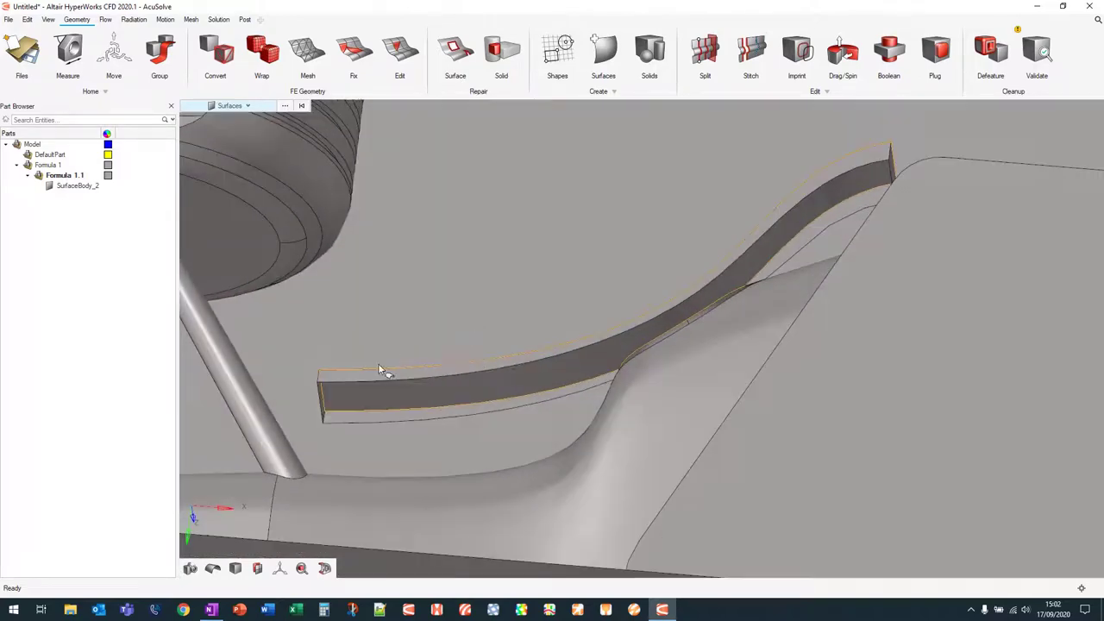
left_click(609, 51)
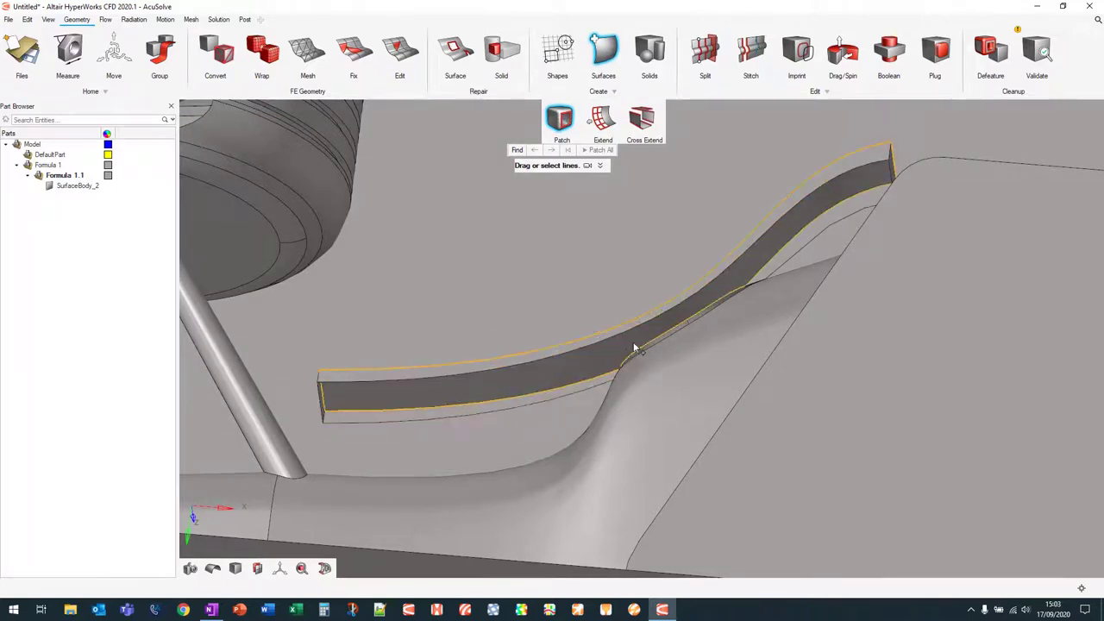
left_click(395, 381)
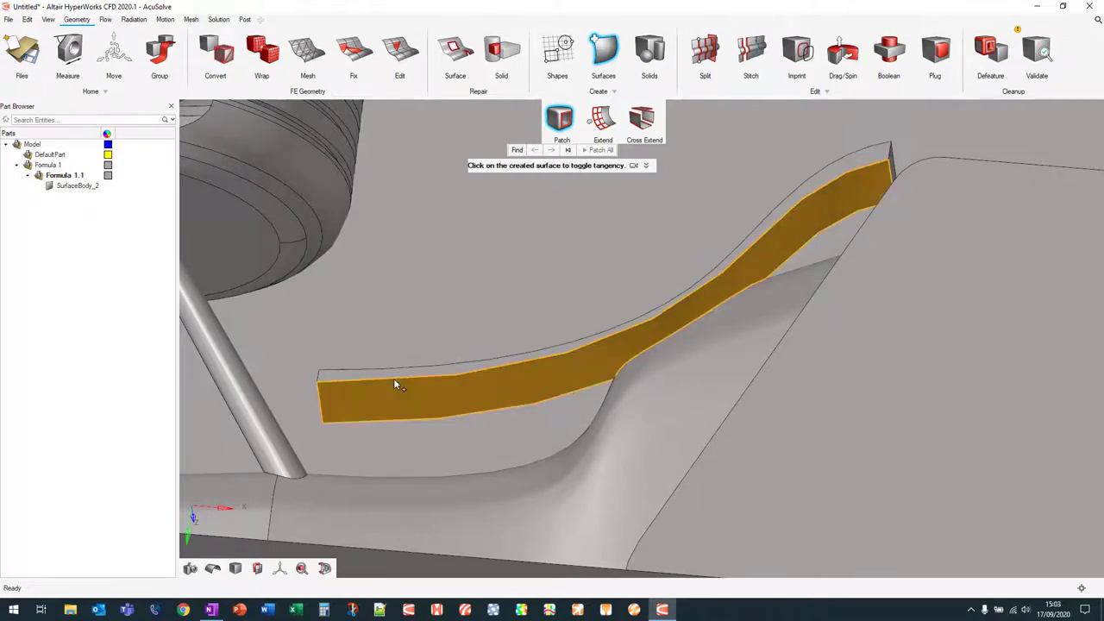
left_click(604, 51)
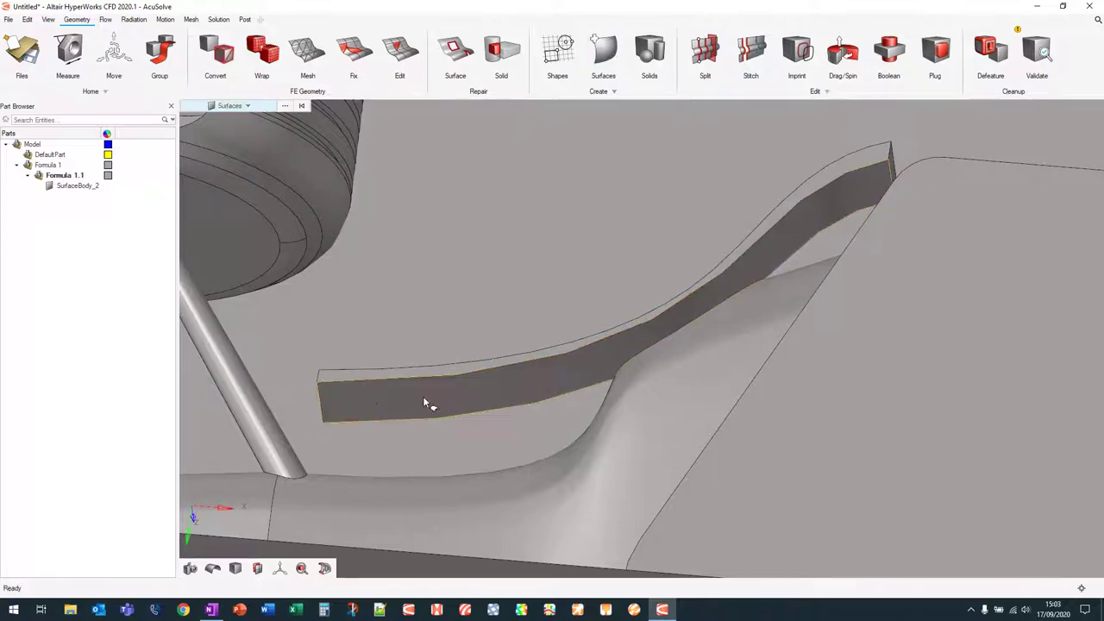
Step: Validate the patched fluid domain geometry and open its surface checks
scroll(473, 356, "down", 10)
right_click_drag(473, 355, 705, 414)
scroll(491, 316, "down", 5)
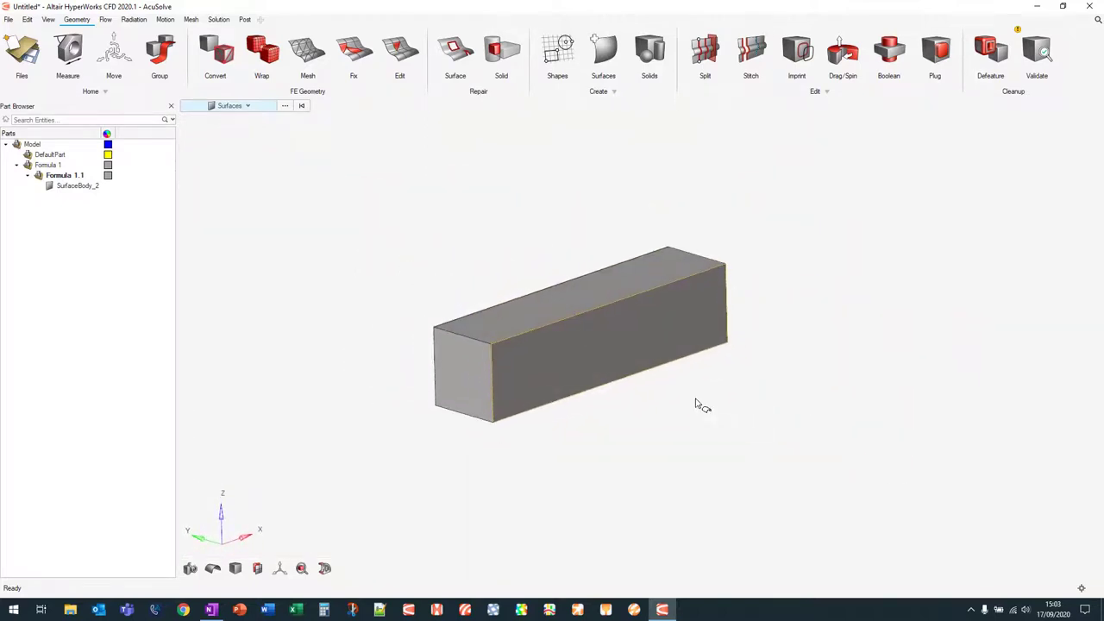
left_click(1038, 52)
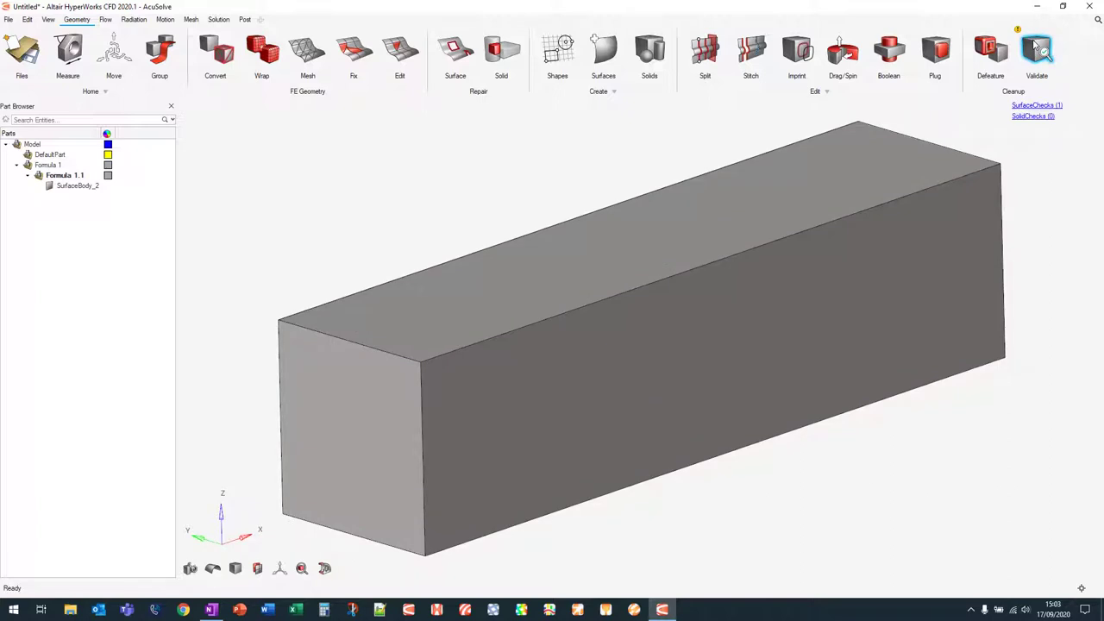
left_click(1039, 105)
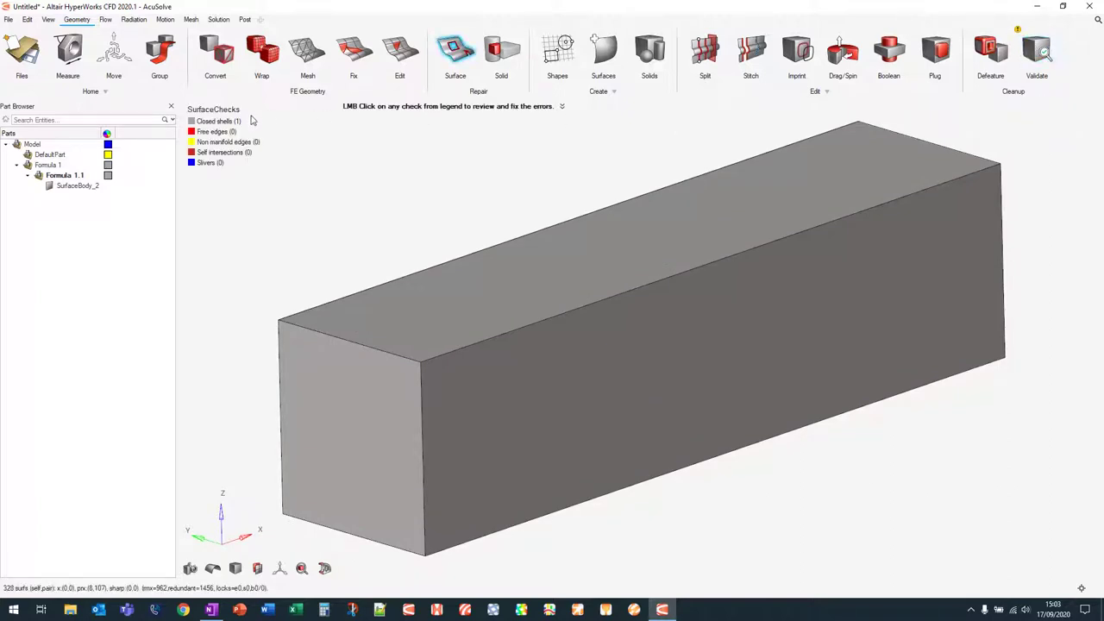
Step: Create a solid from the domain's closed shell and validate the geometry again
mouse_move(233, 124)
left_click(233, 122)
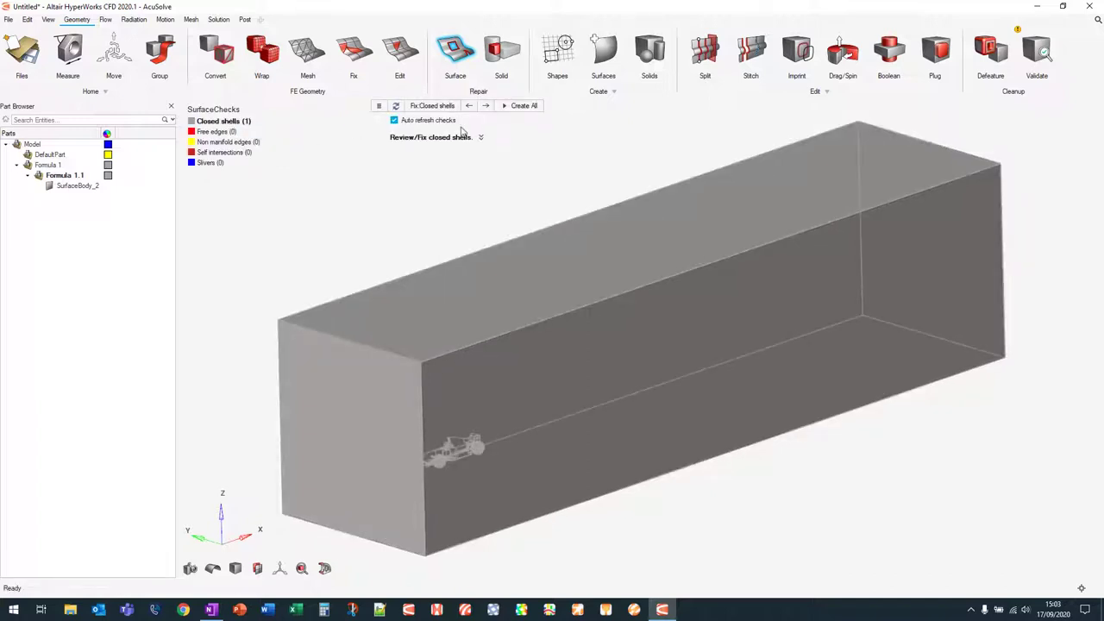
left_click(521, 107)
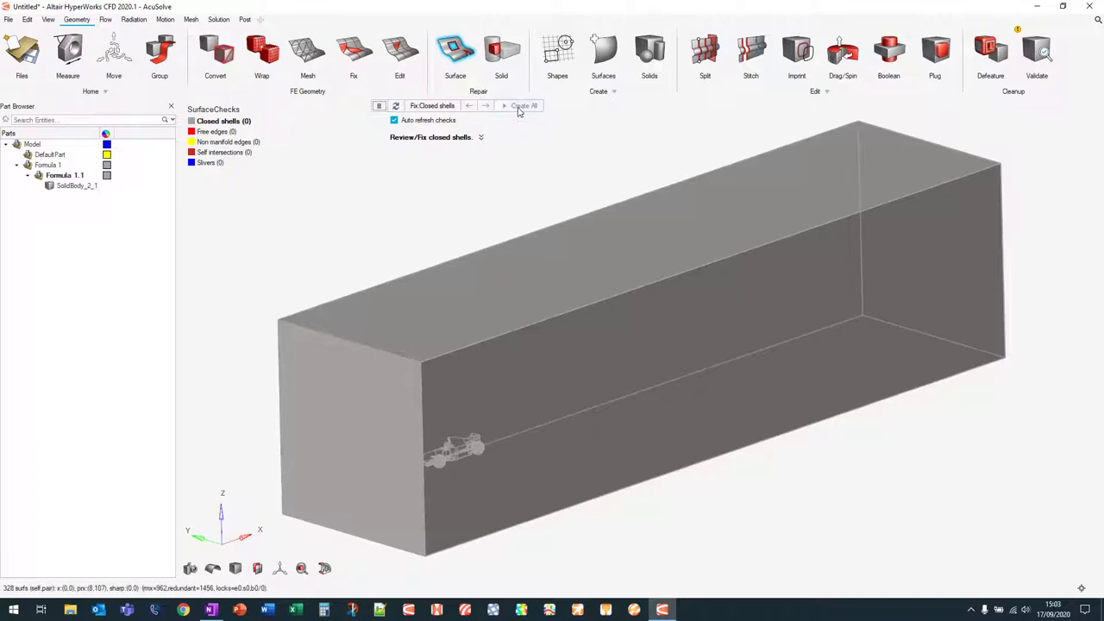
left_click(1041, 52)
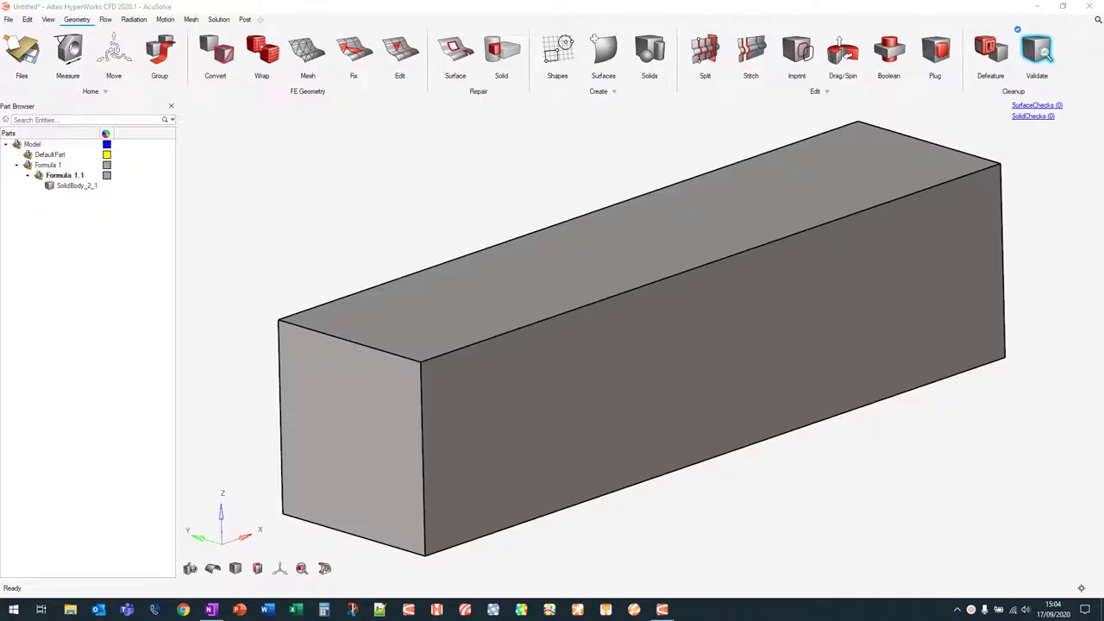
left_click(1032, 48)
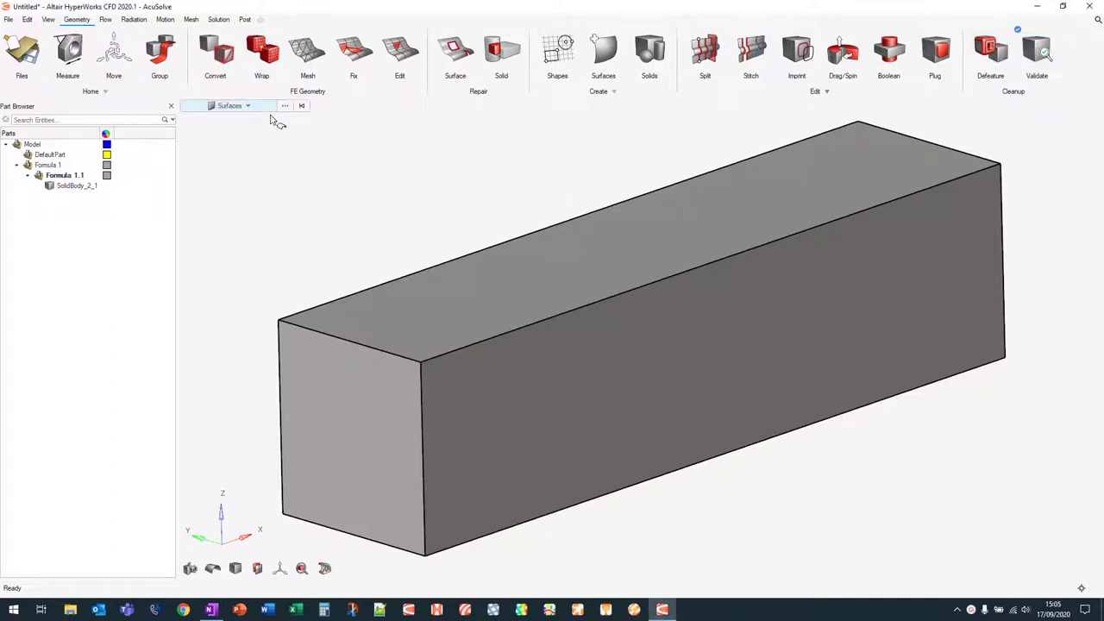
Step: Switch to the flow setup and hide all outer faces of the box, including the ground, leaving only the car surfaces
left_click(107, 20)
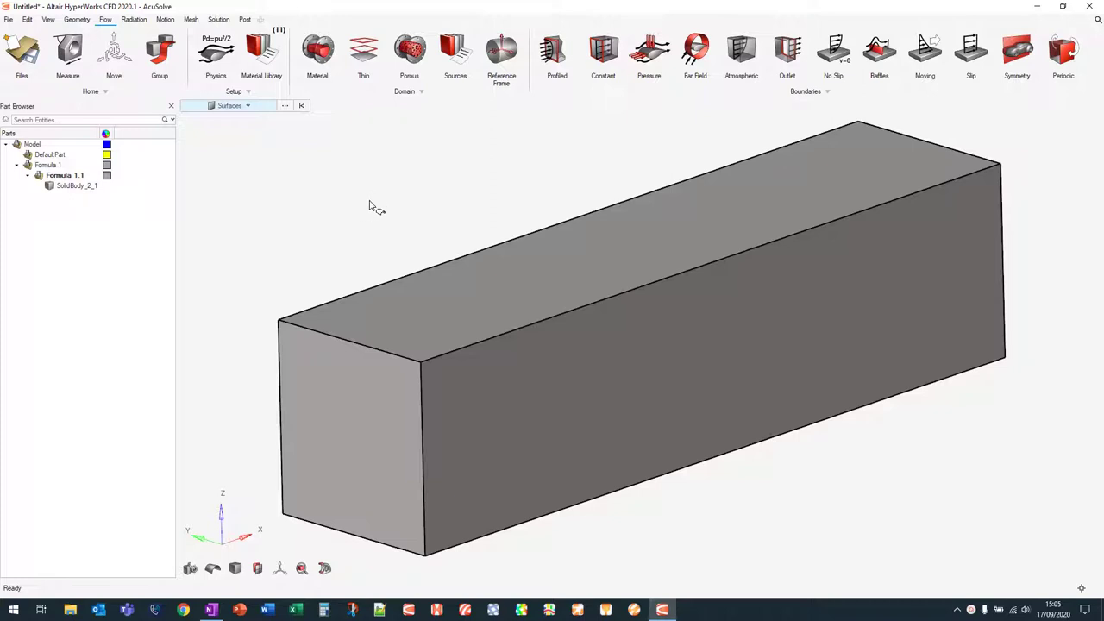
right_click_drag(372, 207, 382, 197)
left_click_drag(233, 218, 458, 370)
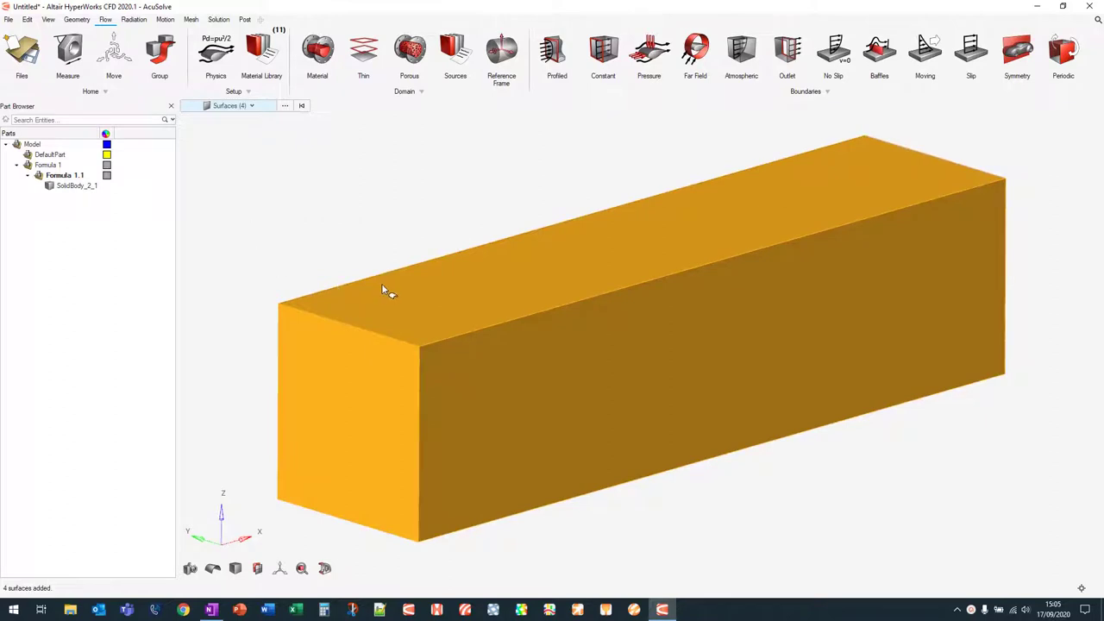
key("h")
left_click(931, 276)
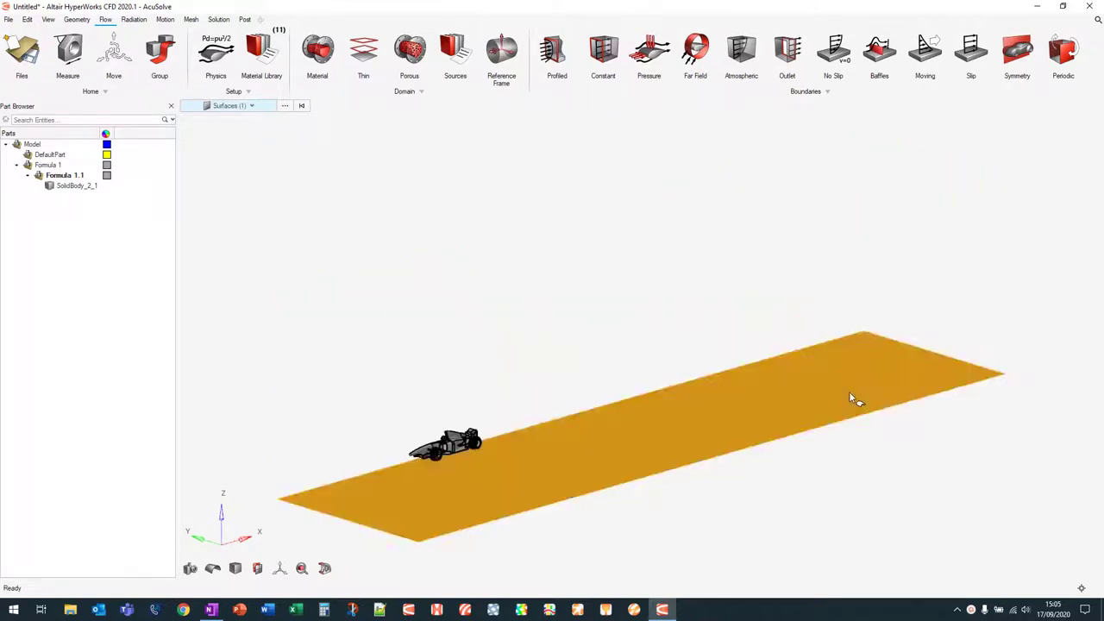
left_click(849, 392)
scroll(466, 457, "up", 8)
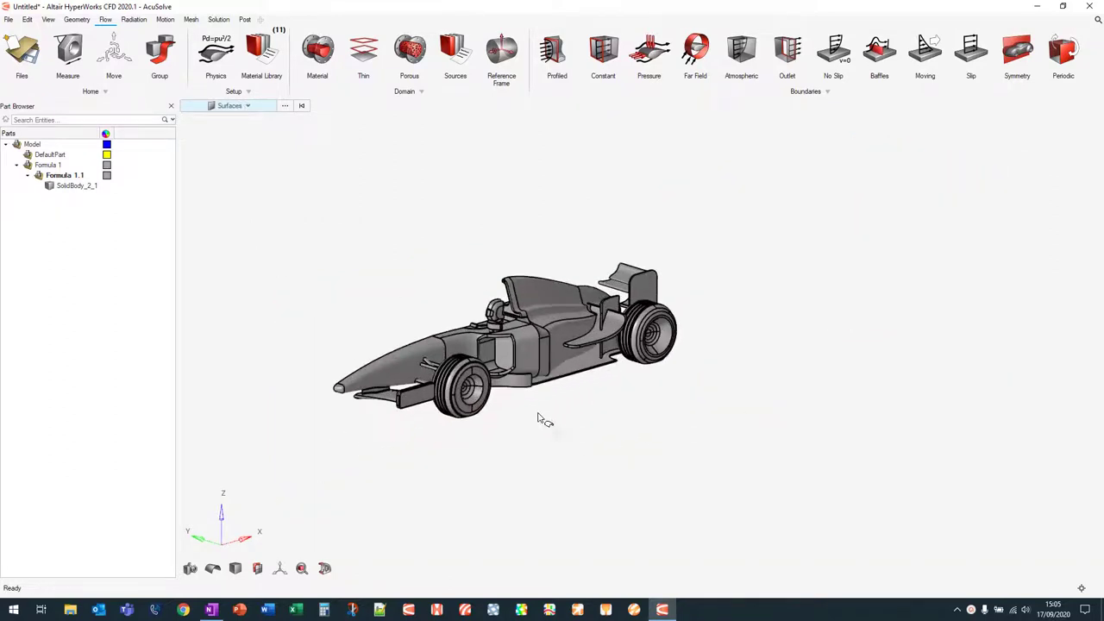
scroll(515, 390, "up", 1)
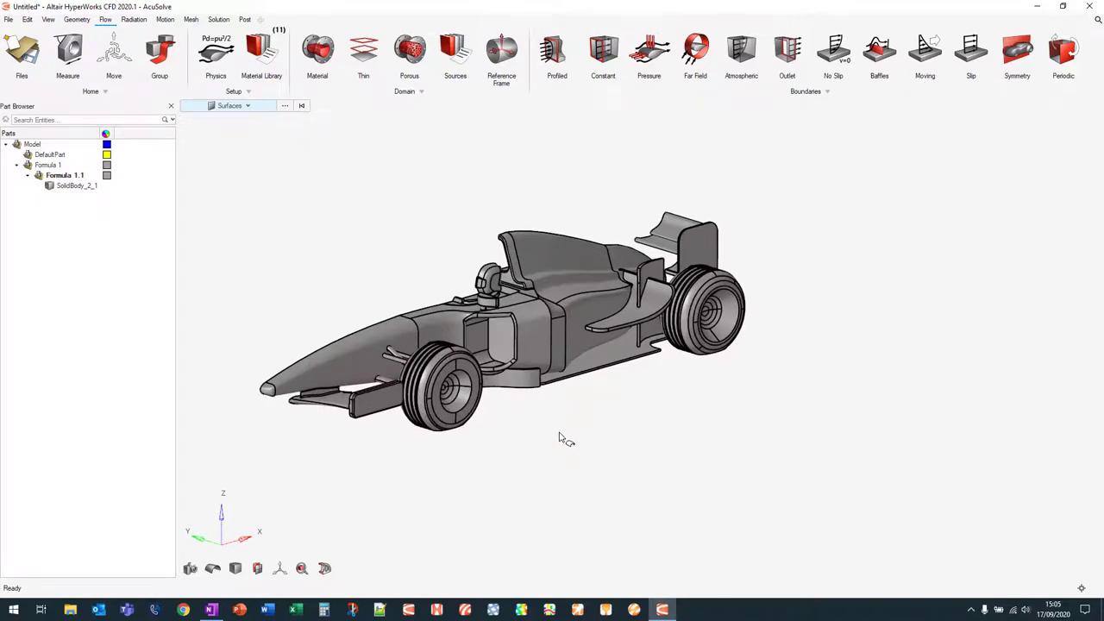
Step: Create a surface group from the front wing and its endplate, excluding the nose surface, selecting them in the Left view
left_click(281, 568)
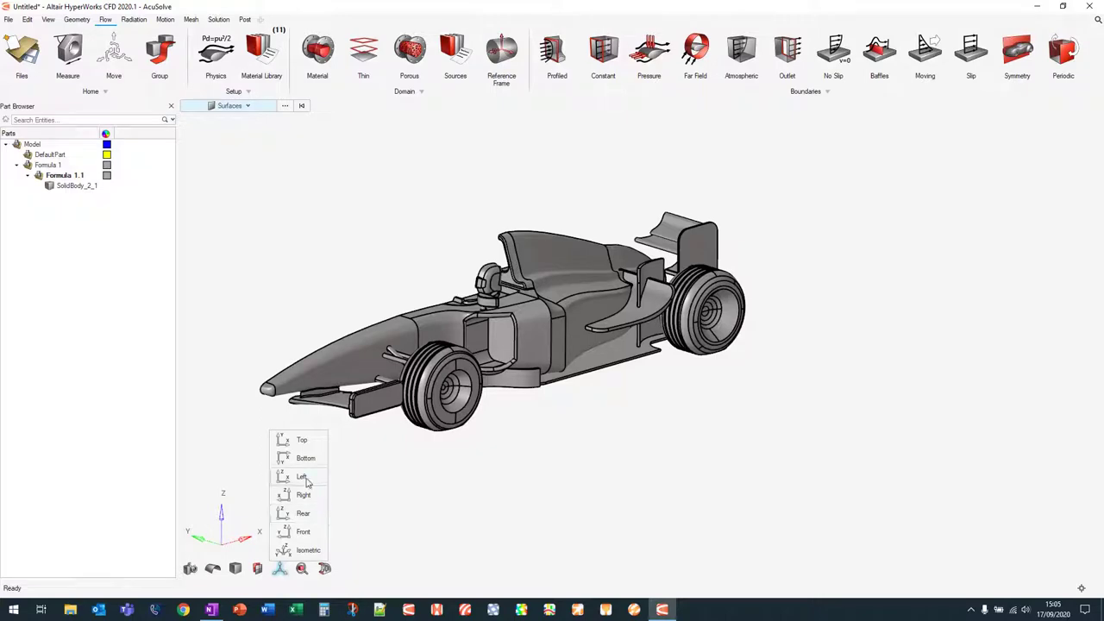
left_click(304, 477)
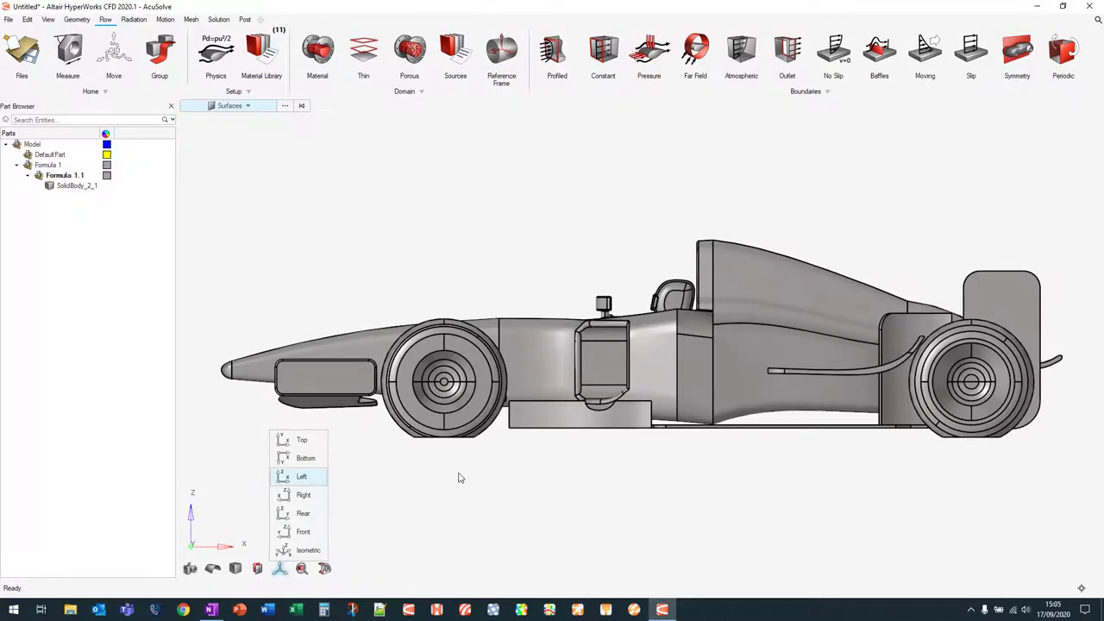
middle_click_drag(438, 475, 527, 481)
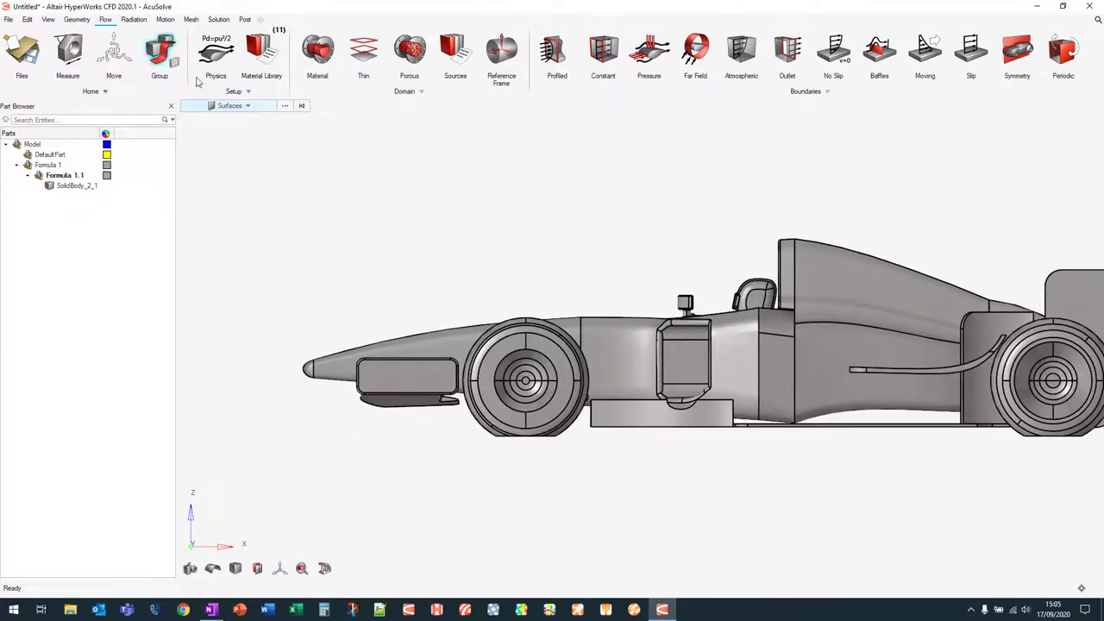
left_click(162, 53)
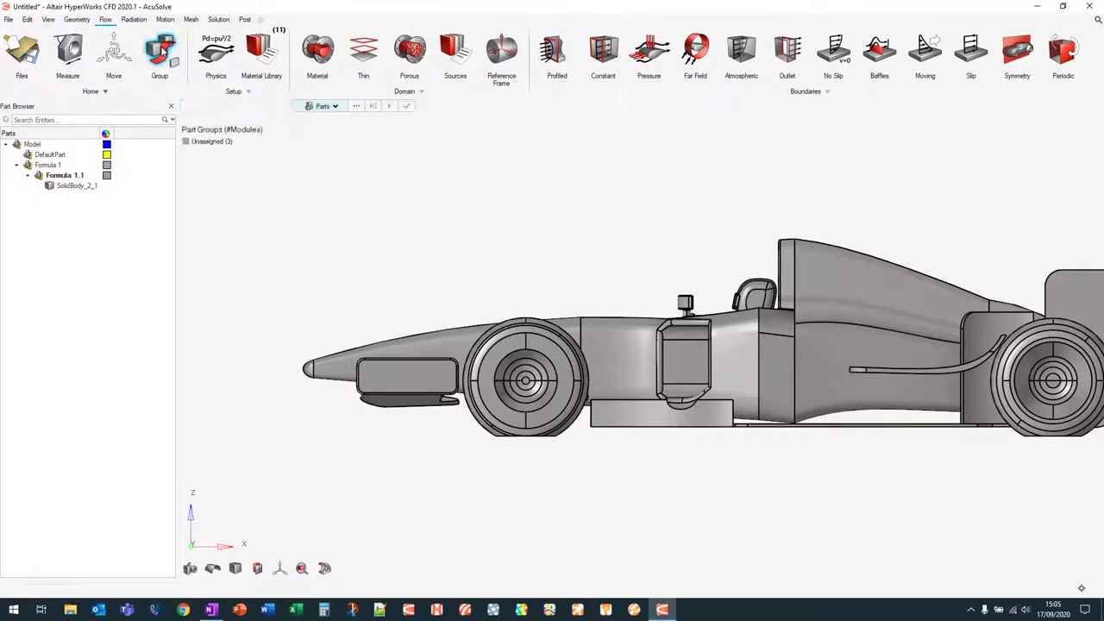
left_click(336, 106)
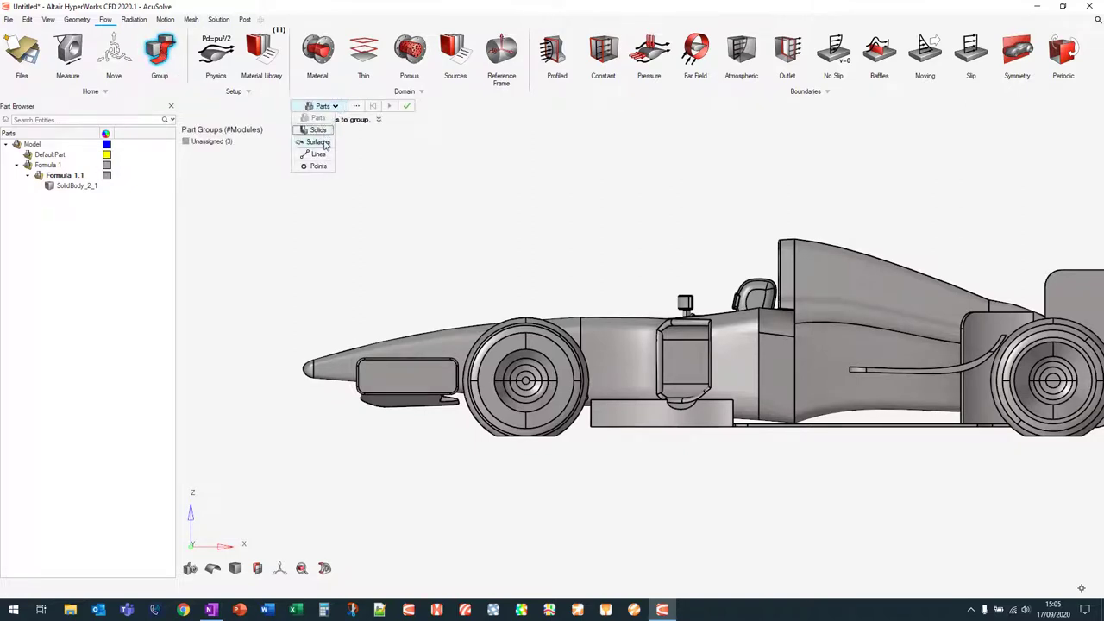
left_click(319, 142)
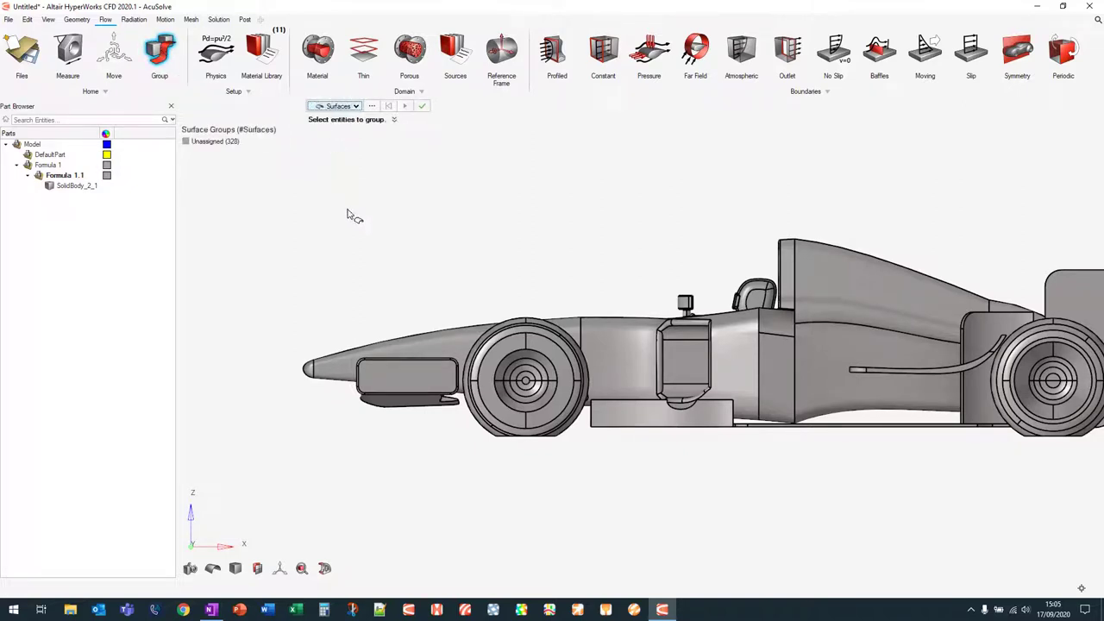
scroll(387, 234, "up", 5)
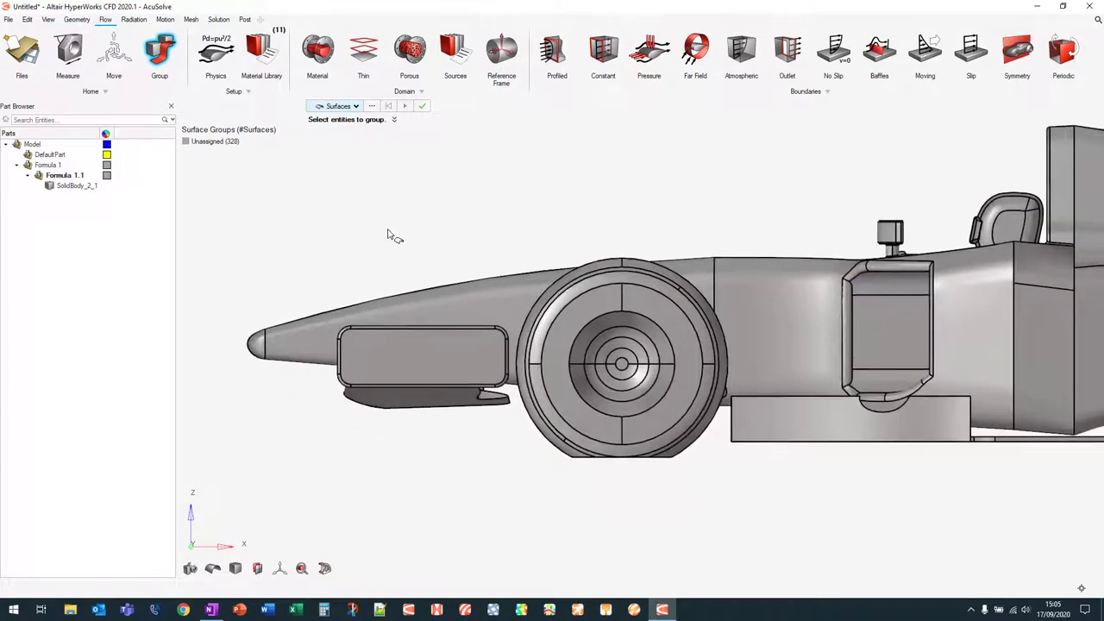
middle_click_drag(388, 233, 357, 192)
left_click_drag(304, 239, 508, 402)
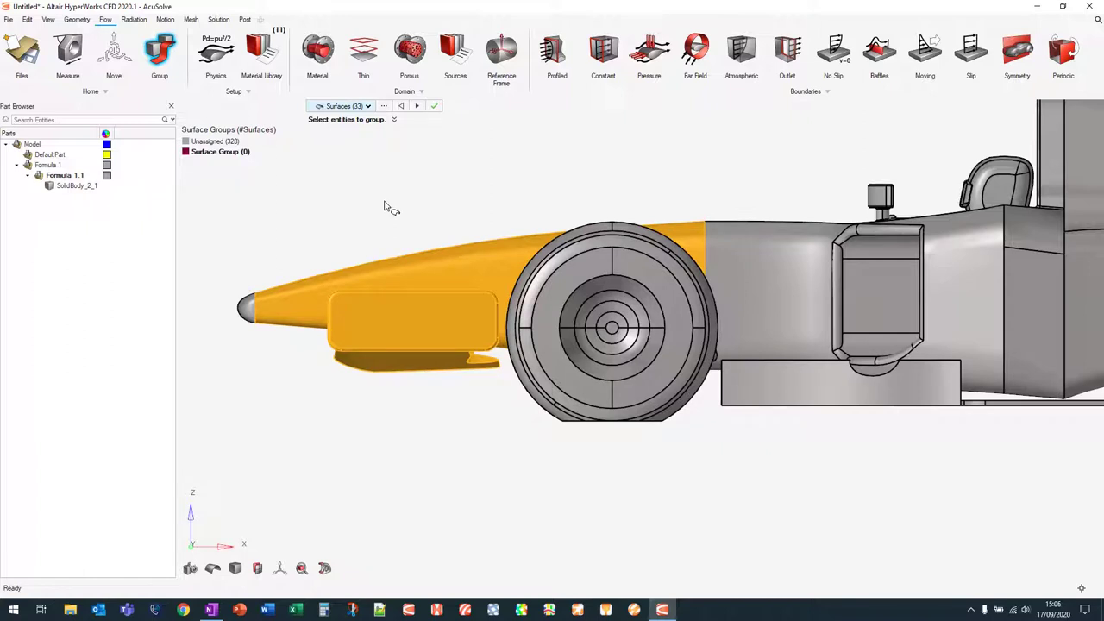
left_click_drag(355, 209, 460, 278)
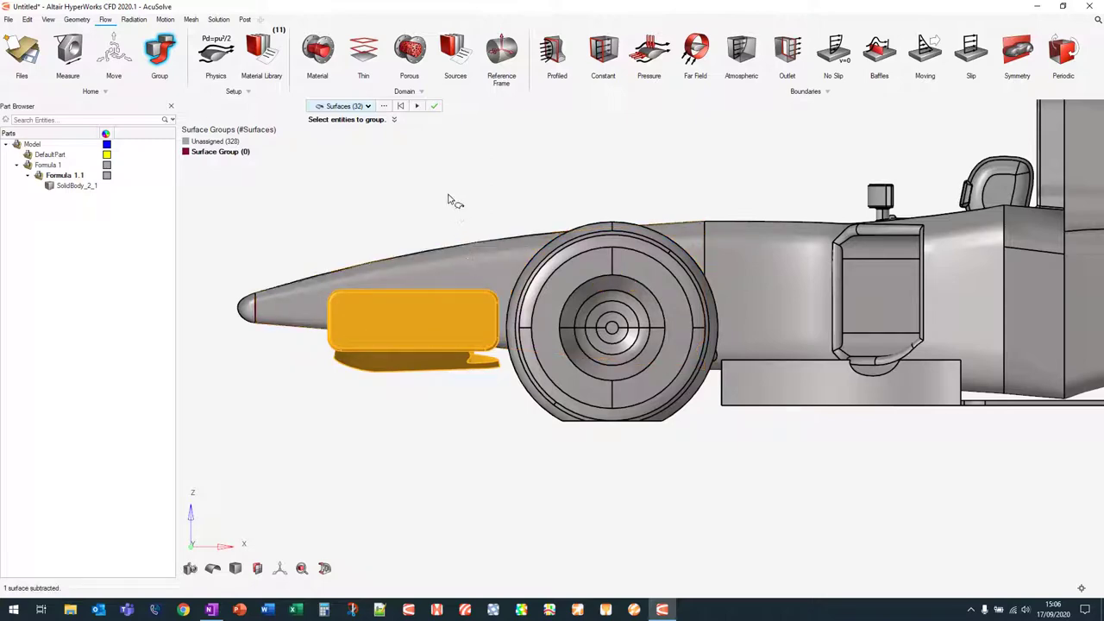
mouse_move(319, 207)
right_mouse_down()
mouse_move(311, 227)
mouse_move(302, 217)
mouse_move(369, 247)
mouse_move(372, 236)
right_mouse_up()
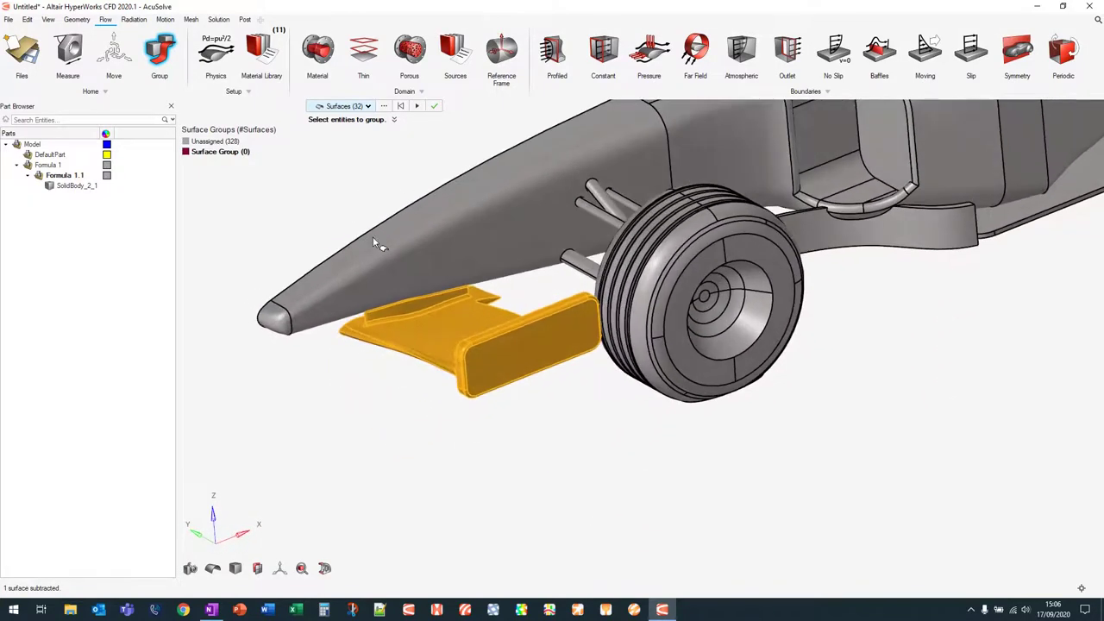
left_click(419, 106)
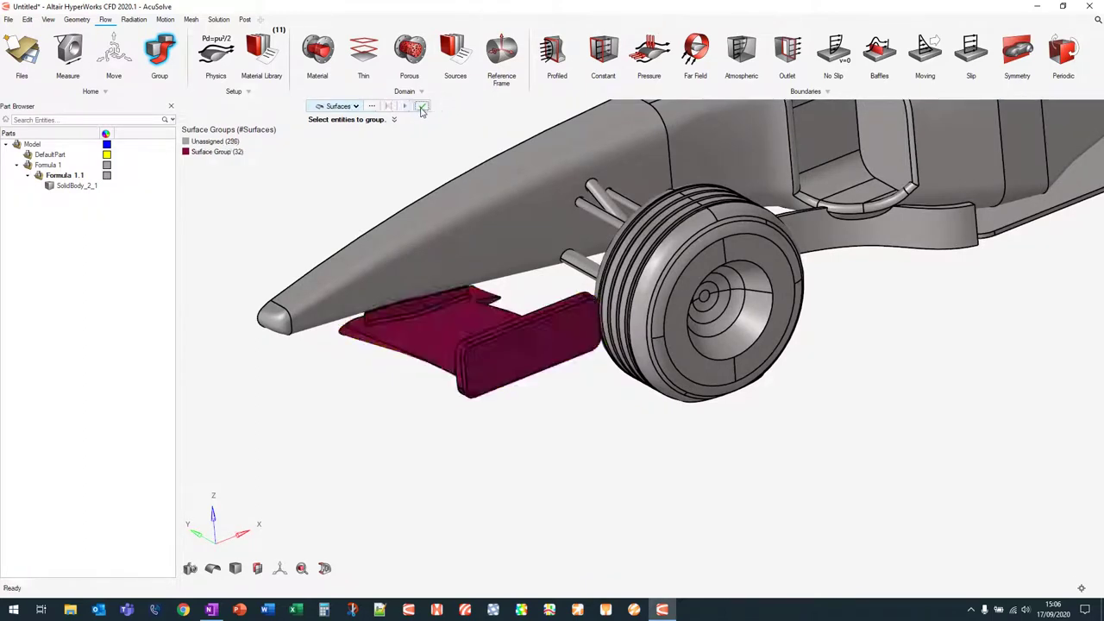
Step: Rename the front wing's surface group as FW and hide it
right_click(239, 155)
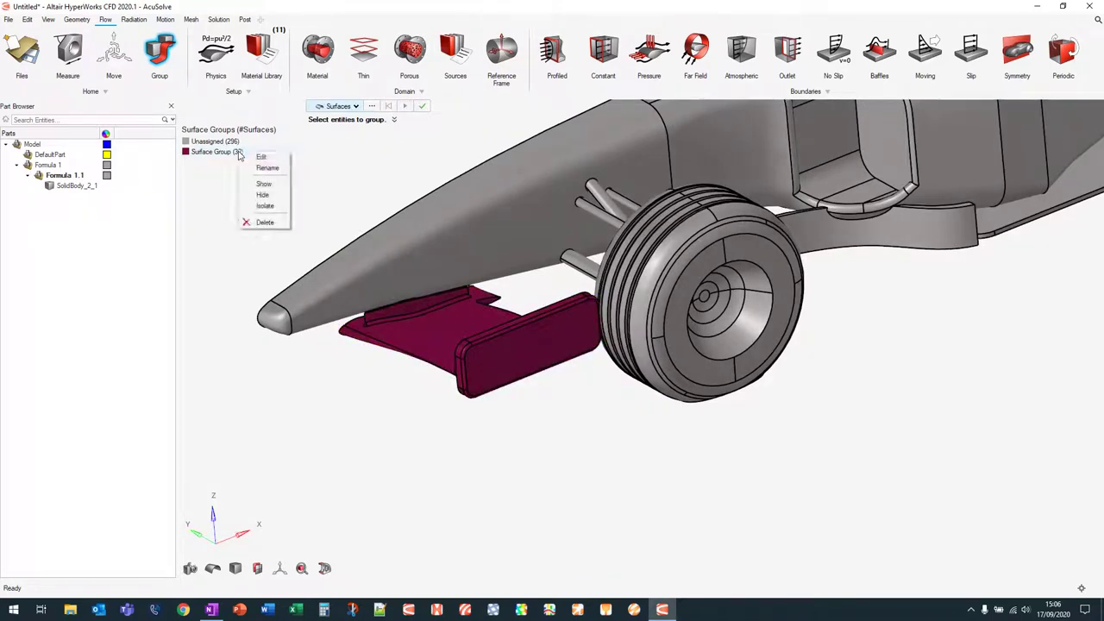
left_click(274, 169)
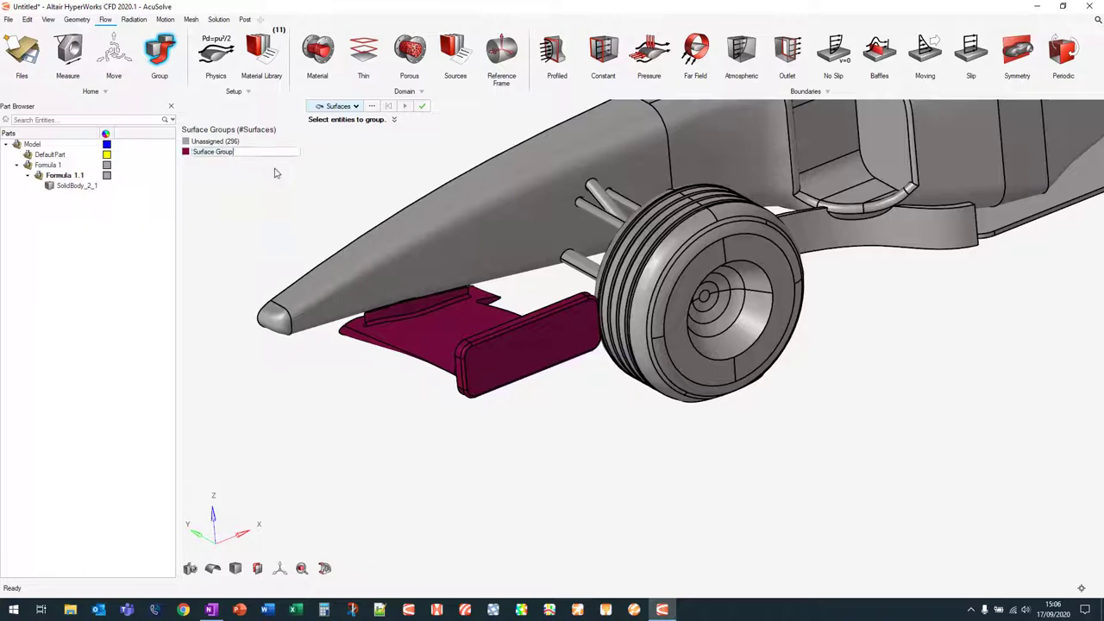
type("FW")
key("Return")
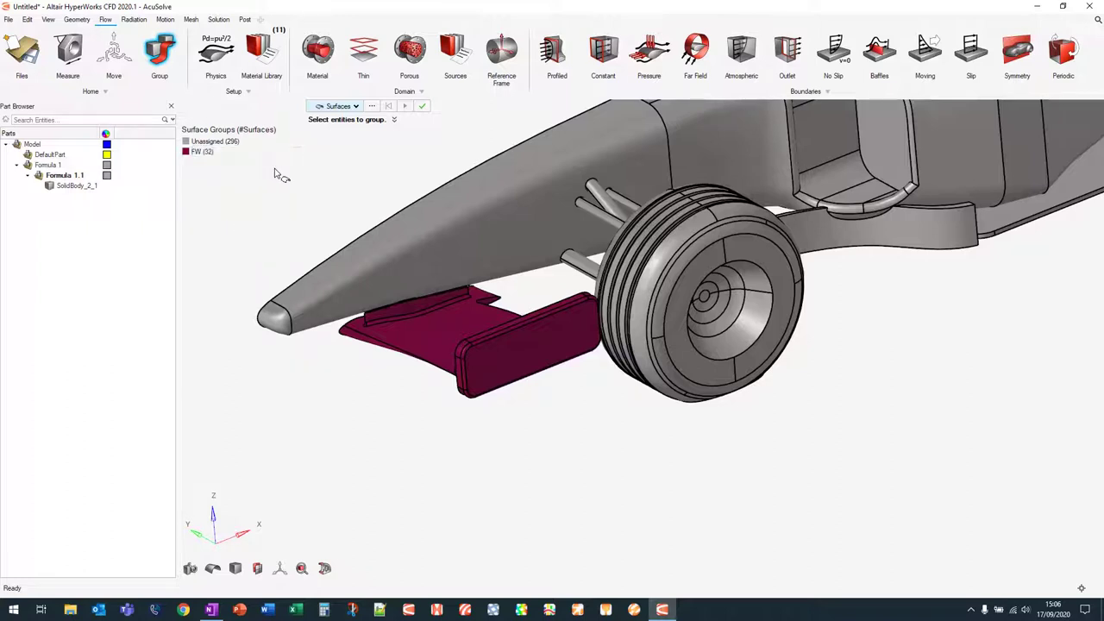
right_click(211, 152)
left_click(242, 197)
Step: Create a surface group from all front wheel surfaces, excluding the suspension arms
middle_click_drag(558, 411, 417, 424)
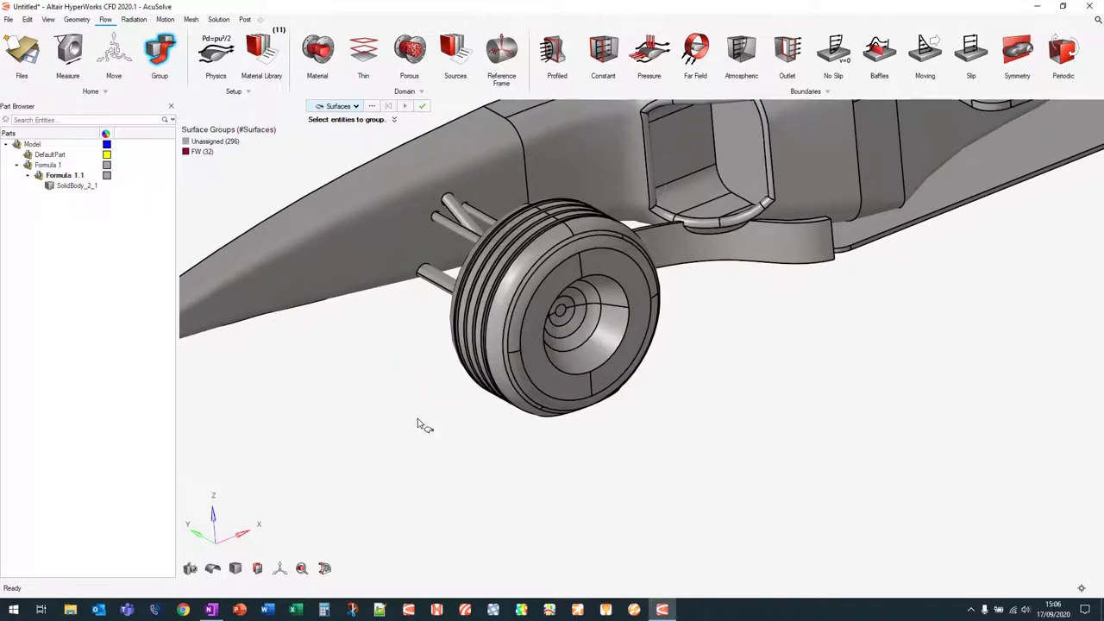
right_click_drag(746, 422, 717, 421)
right_click_drag(841, 338, 830, 418)
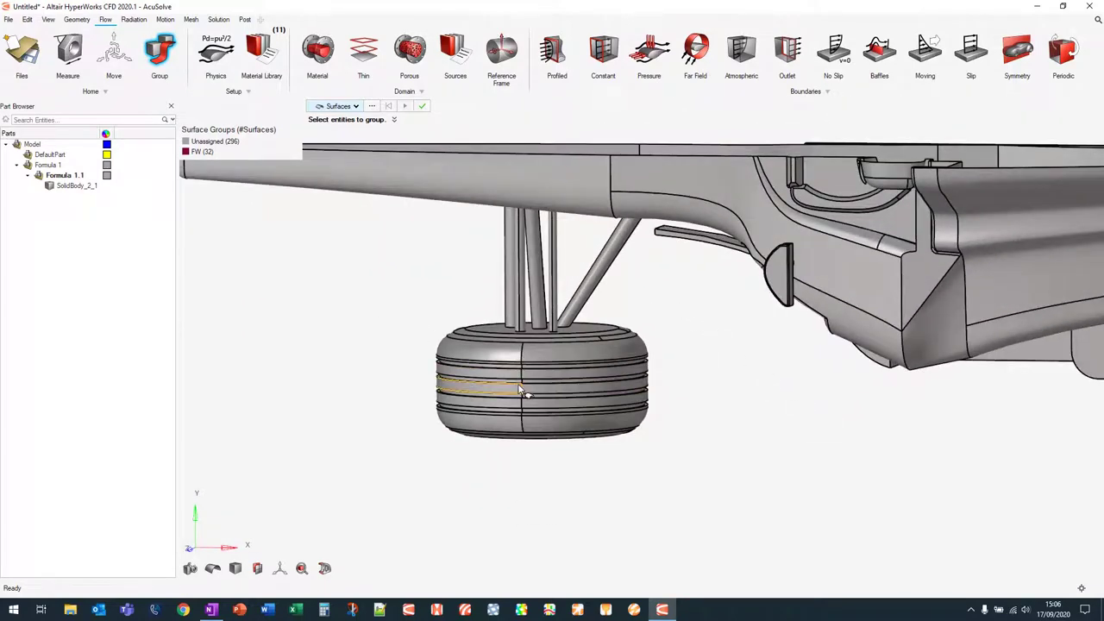
right_click_drag(528, 392, 529, 392)
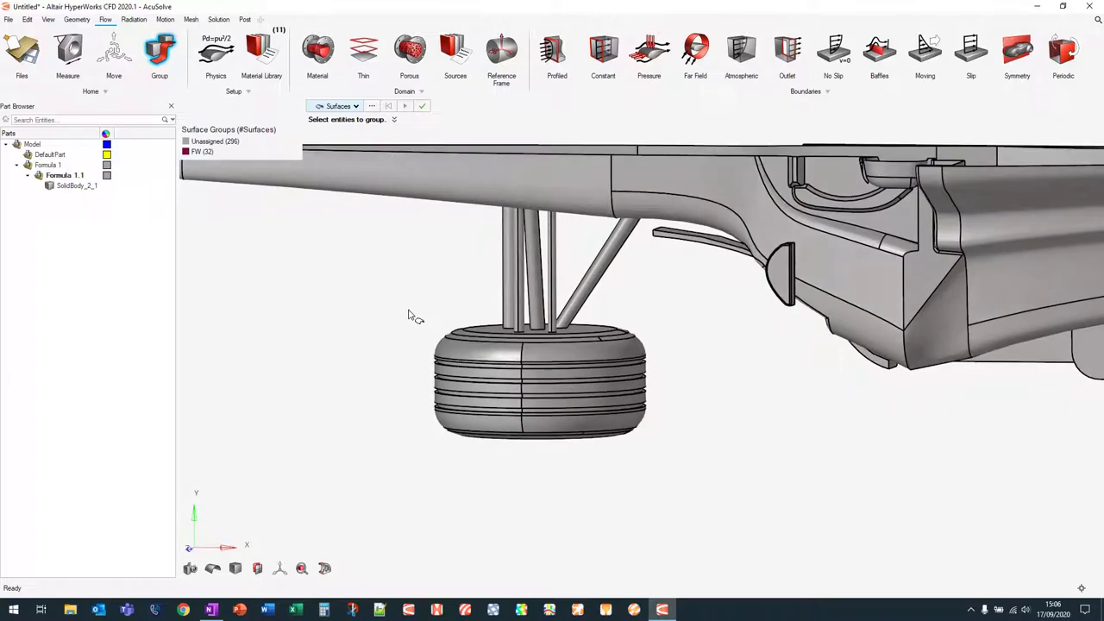
left_click_drag(393, 294, 700, 507)
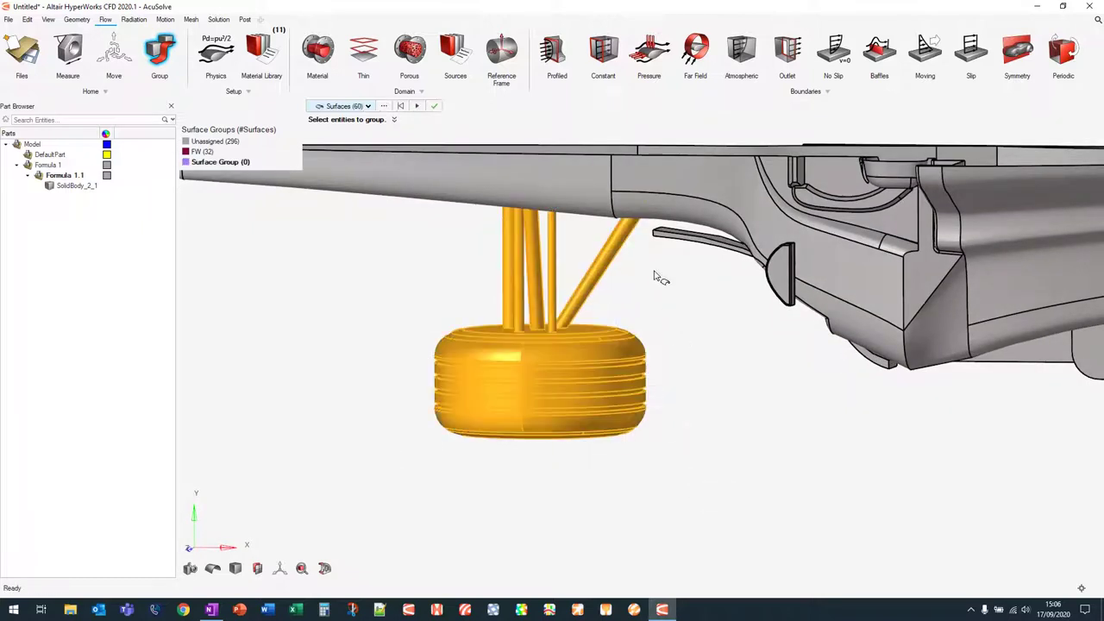
left_click_drag(436, 208, 712, 301)
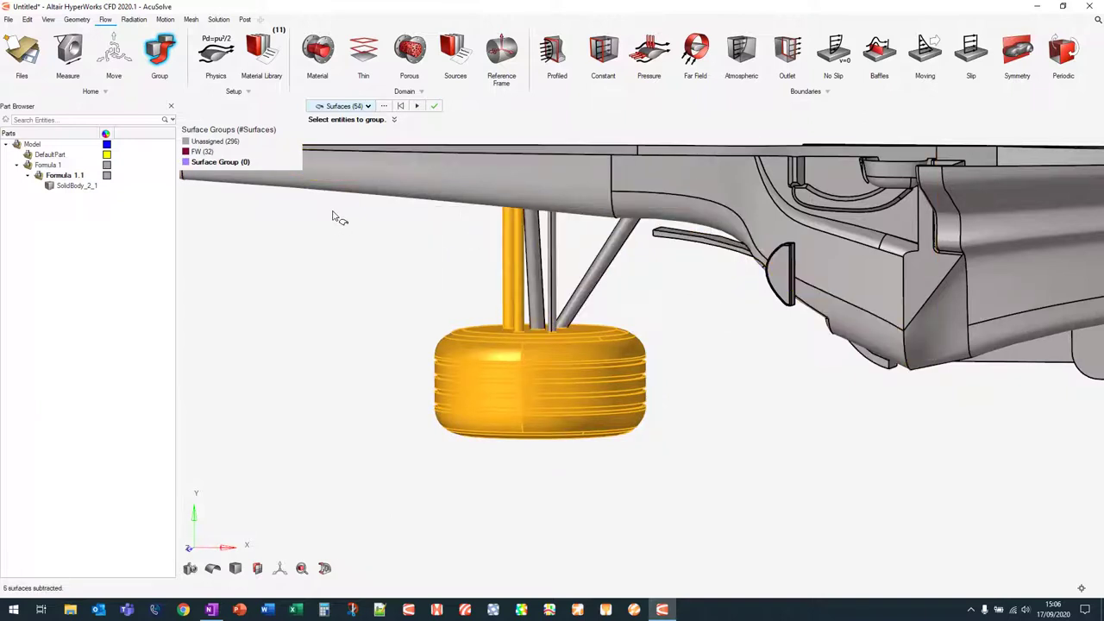
left_click_drag(414, 163, 616, 333)
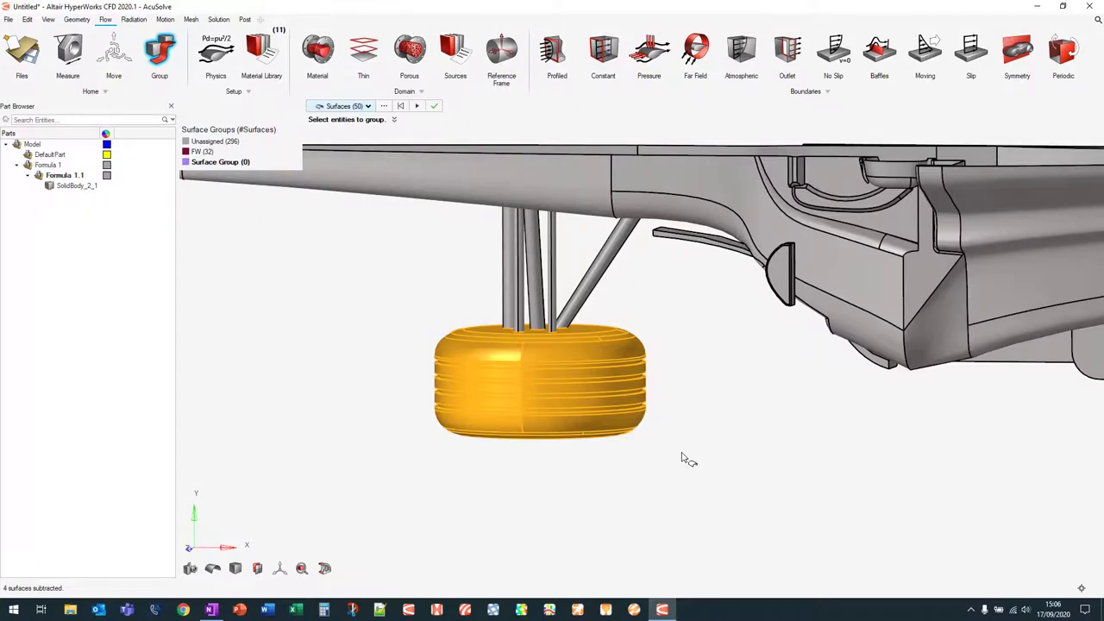
right_click_drag(681, 457, 638, 455)
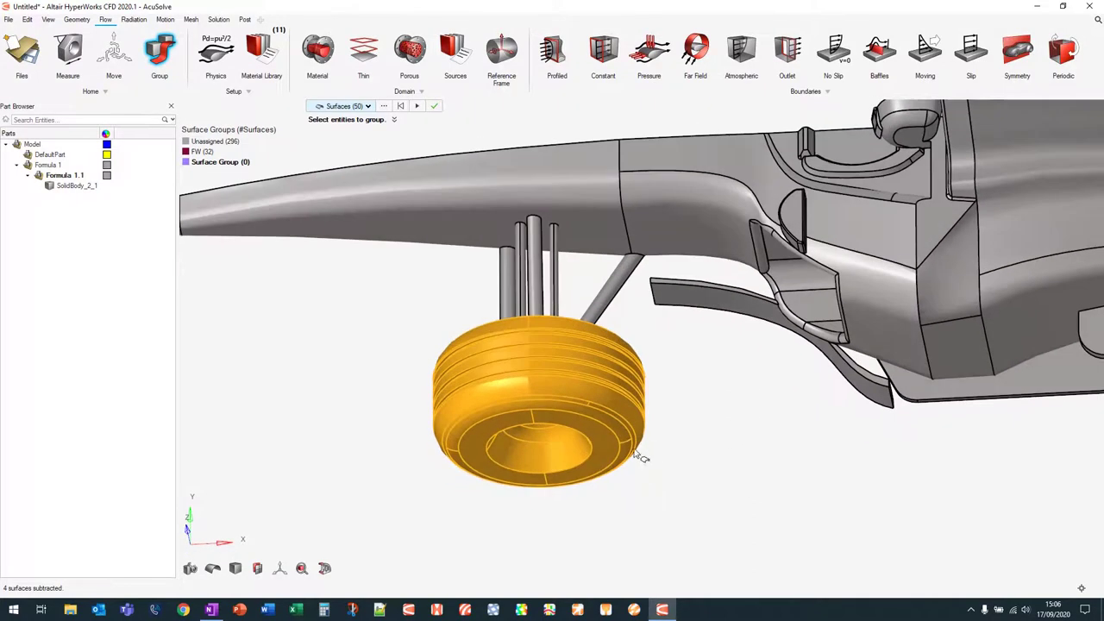
left_click(417, 106)
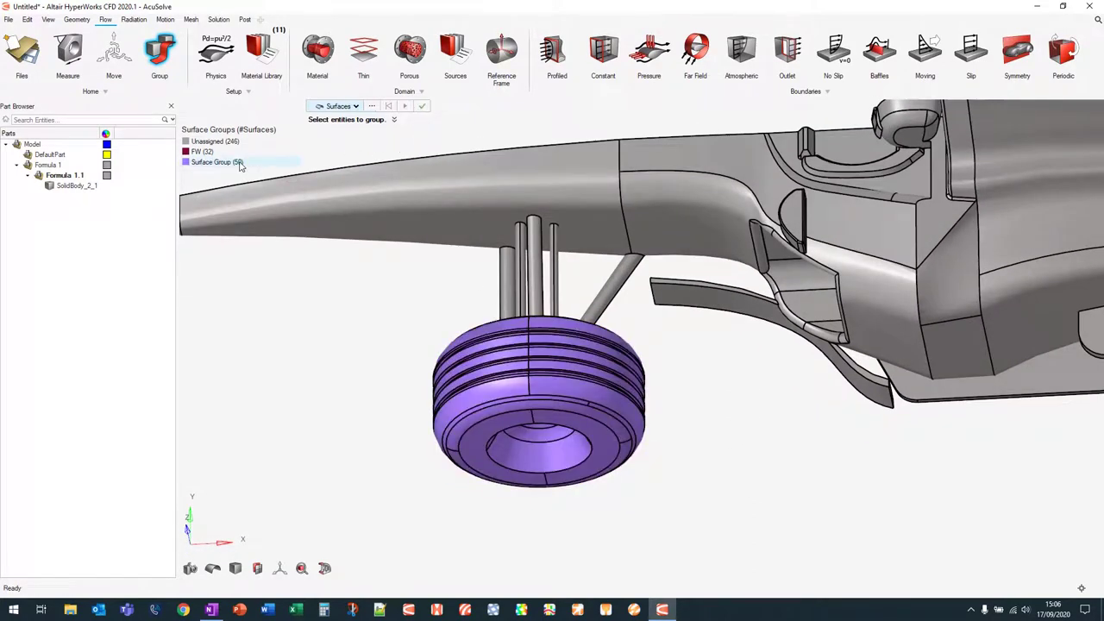
Step: Rename the front wheel's surface group as FWheel and hide it
right_click(240, 166)
left_click(263, 182)
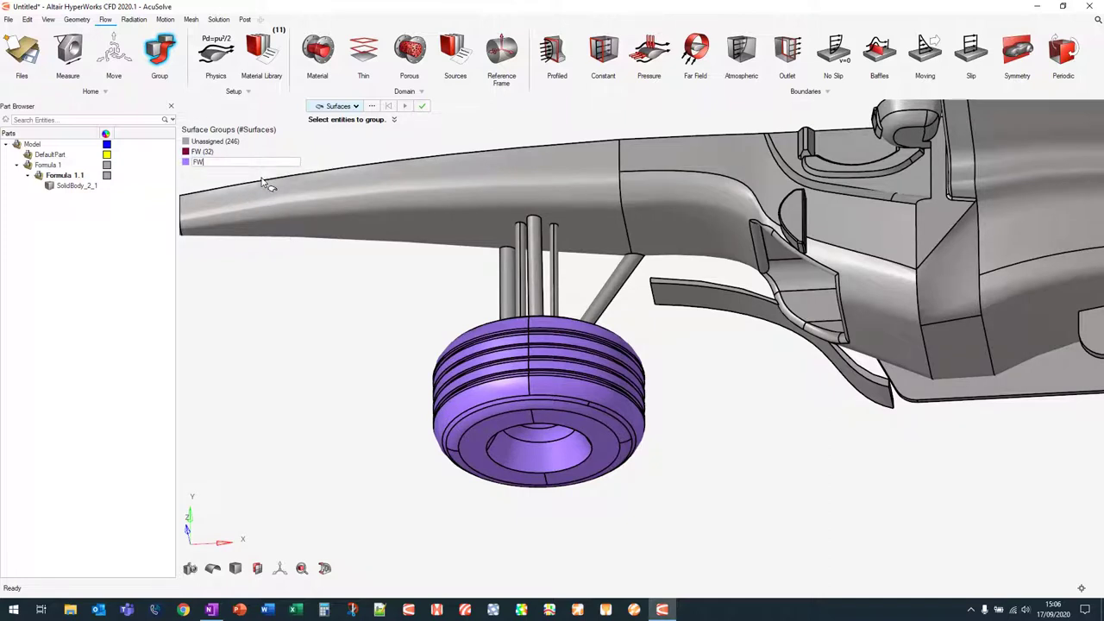
key("Return")
right_click(238, 164)
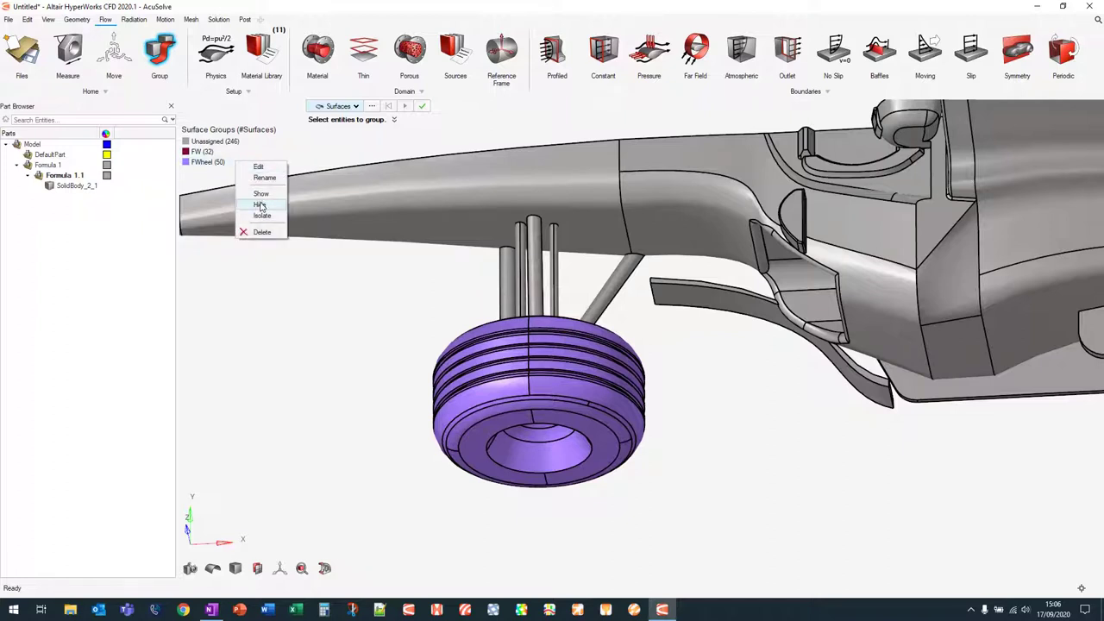
left_click(263, 206)
Step: Create a surface group from all the front suspension arms, leaving out the nose and body surfaces
middle_click_drag(699, 368, 635, 407)
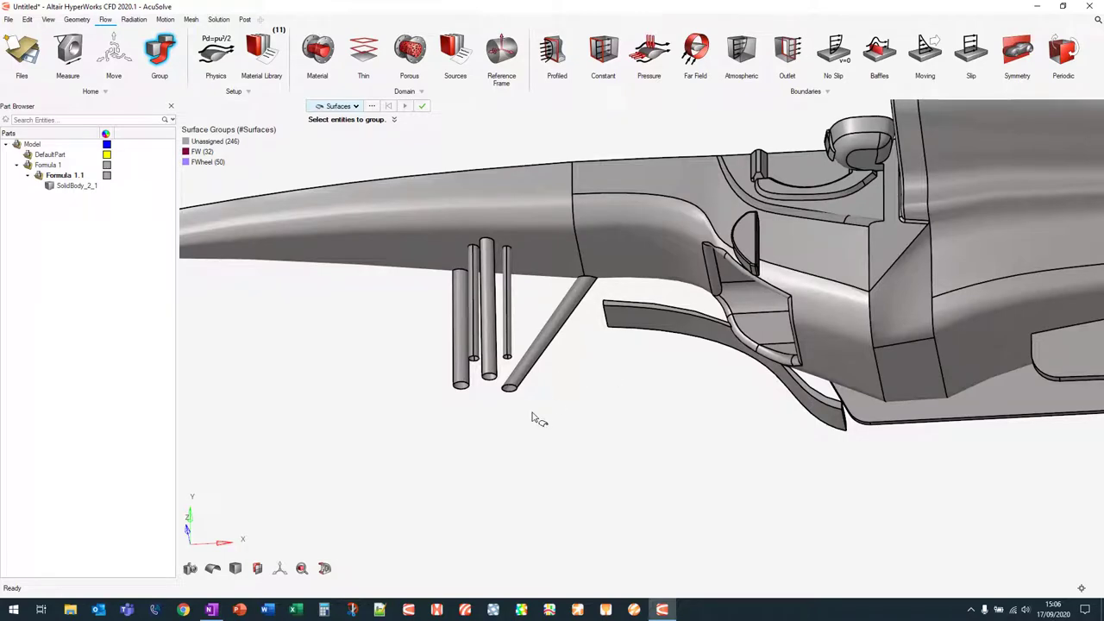
left_click_drag(417, 440, 559, 300)
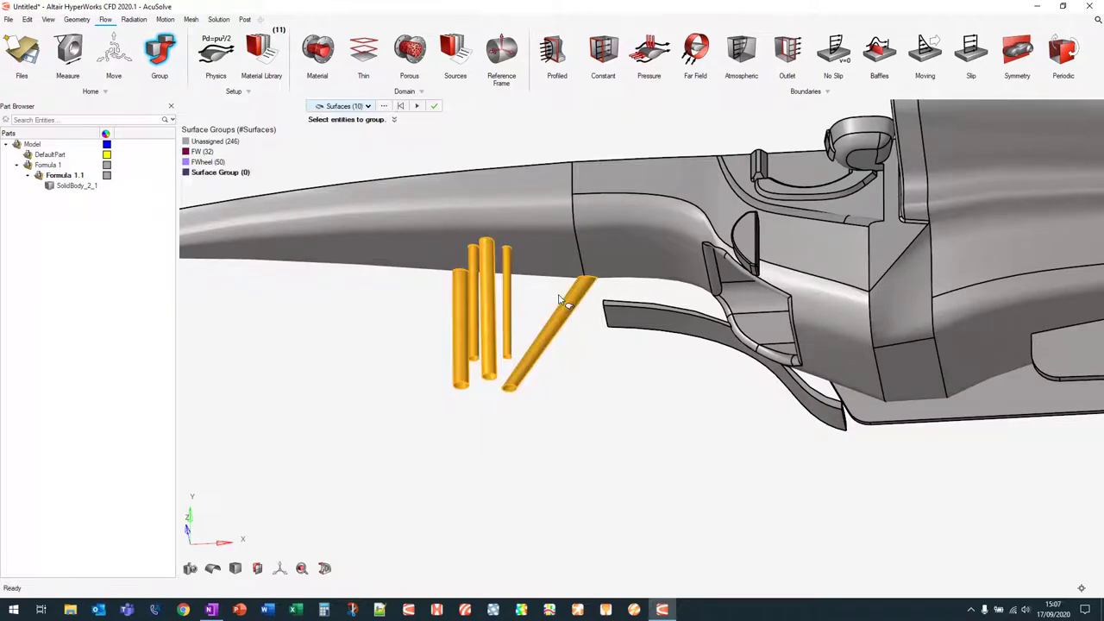
right_click_drag(515, 406, 548, 396)
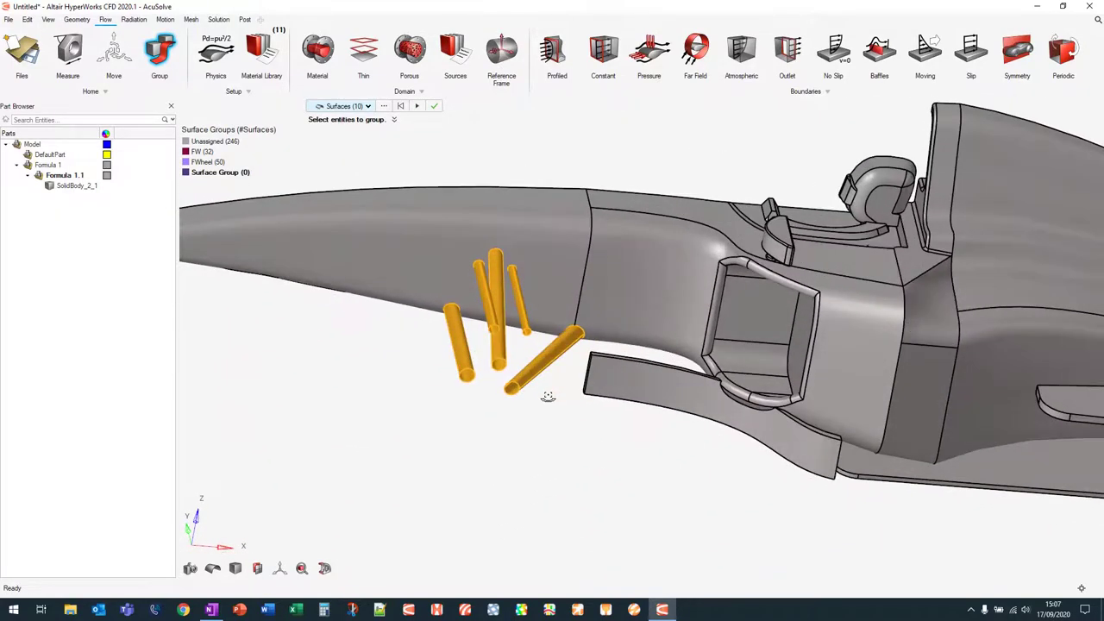
left_click(434, 106)
Step: Rename the front suspension's surface group as FSuspension and hide it
right_click(228, 173)
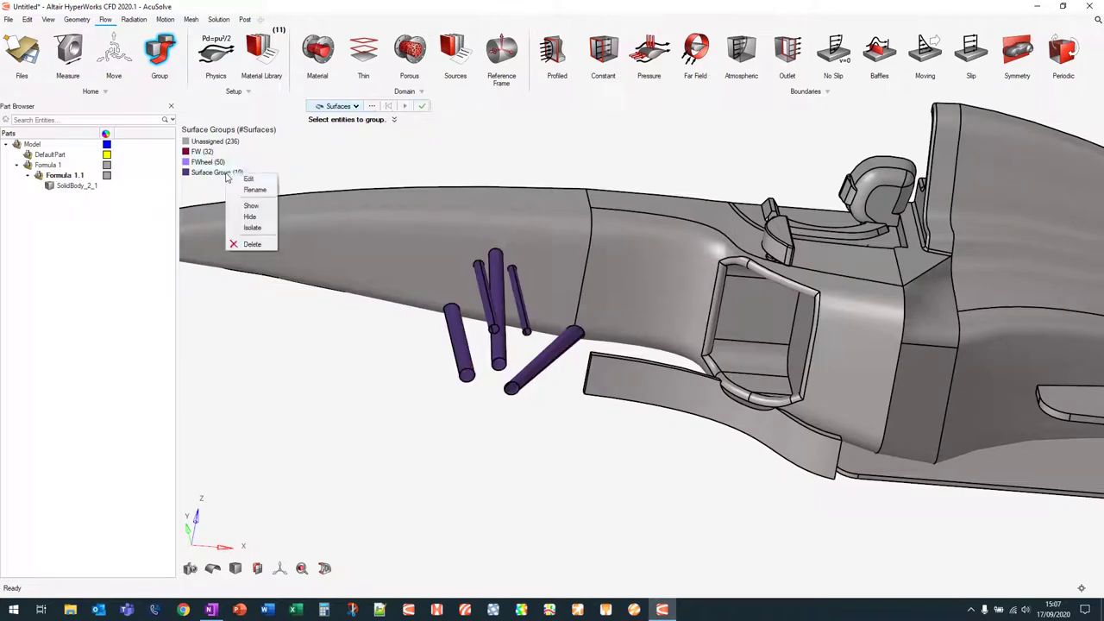
left_click(252, 190)
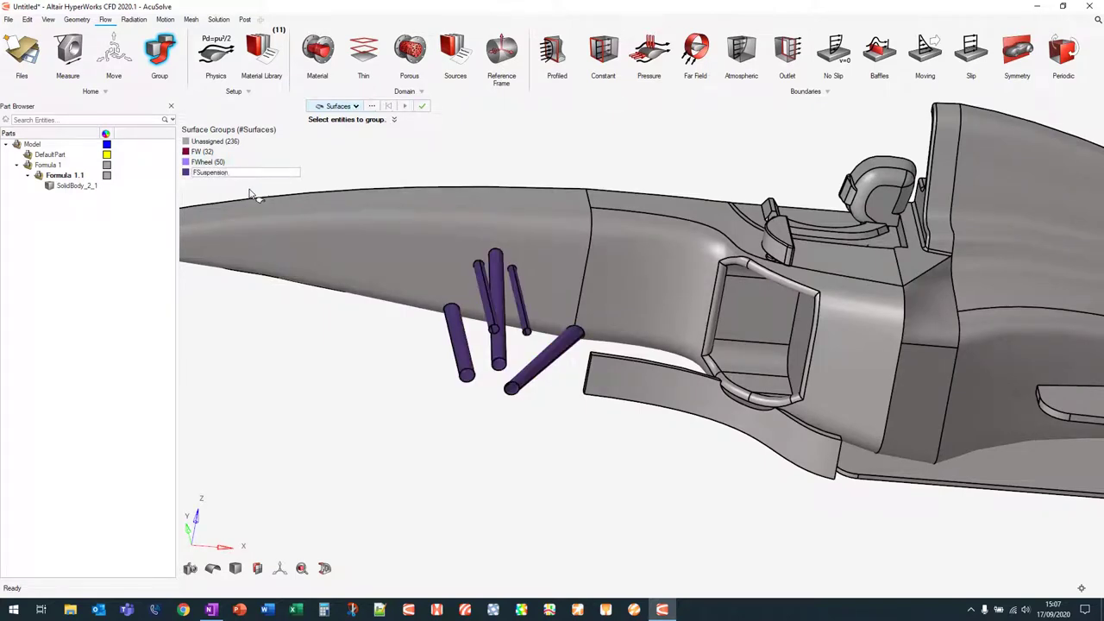
key("Return")
right_click(260, 177)
left_click(280, 221)
Step: Select all rear wheel surfaces for a new group, viewing the wheel from a side where it stands clear of the endplate
middle_click_drag(277, 219, 395, 214)
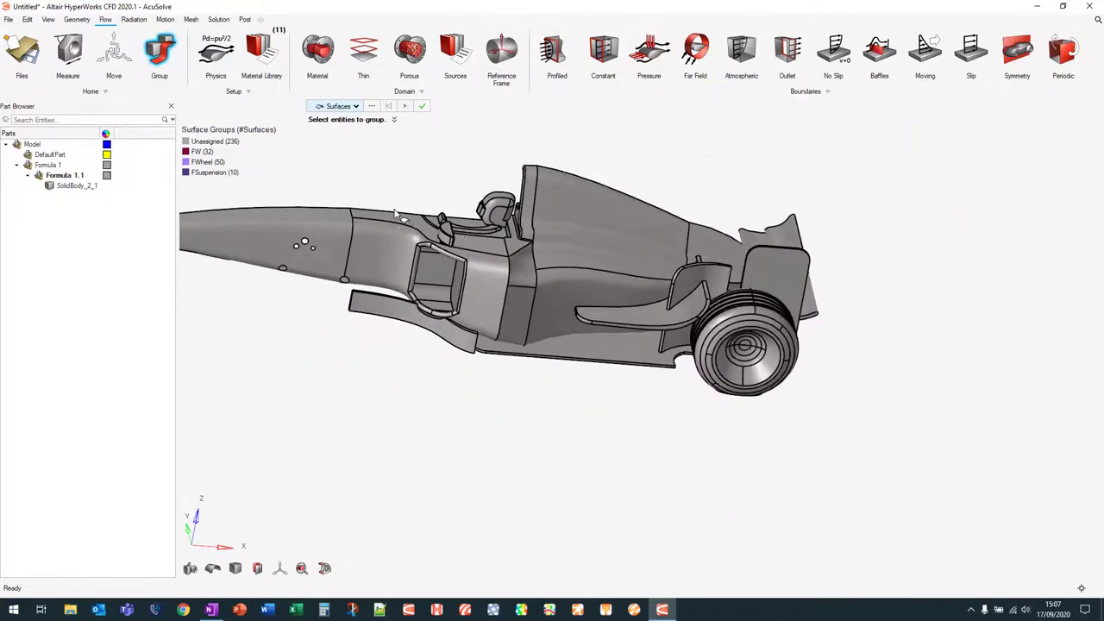
mouse_move(852, 247)
middle_mouse_down()
mouse_move(764, 260)
mouse_move(801, 276)
mouse_move(803, 290)
middle_mouse_up()
scroll(803, 291, "up", 3)
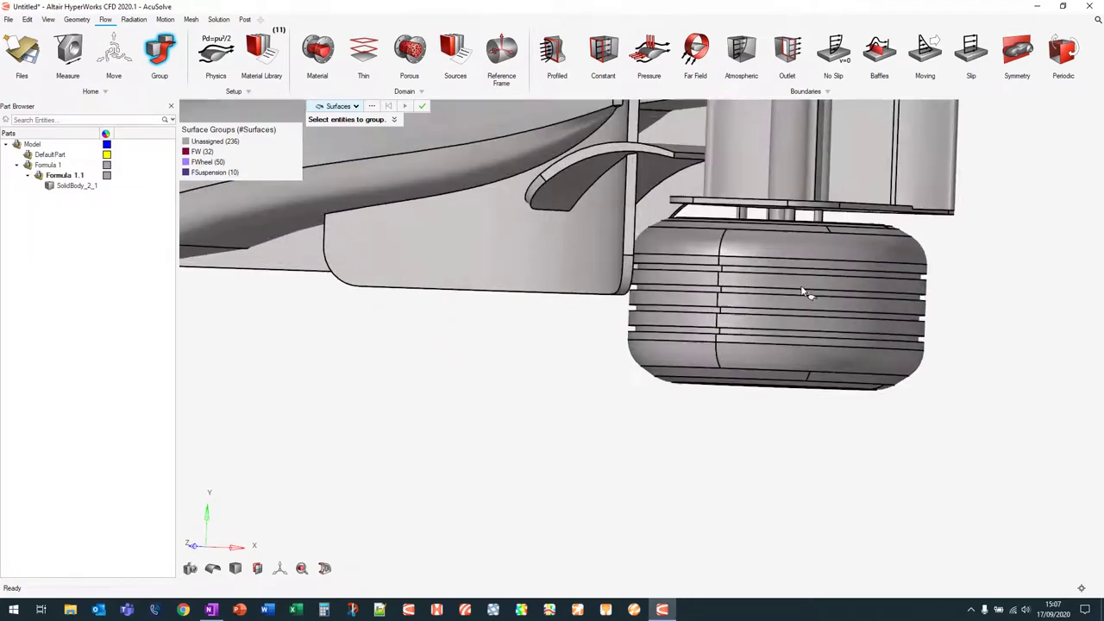
left_click_drag(672, 465, 981, 223)
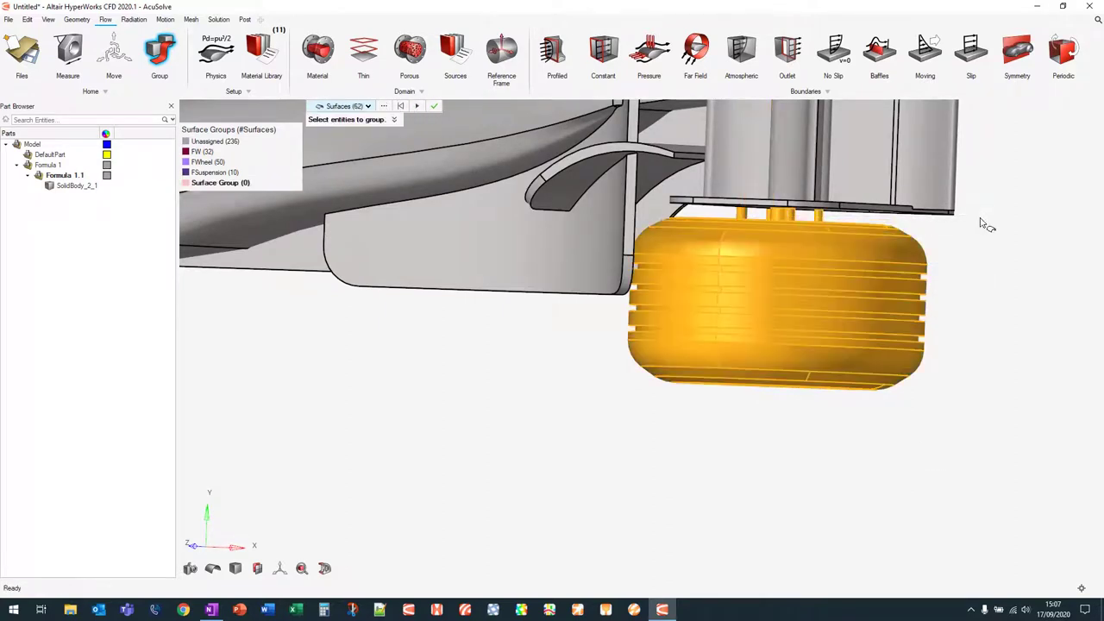
Step: Remove the rear suspension arms from the selection, keeping the rear wheel's surfaces selected
middle_click_drag(983, 231, 991, 236)
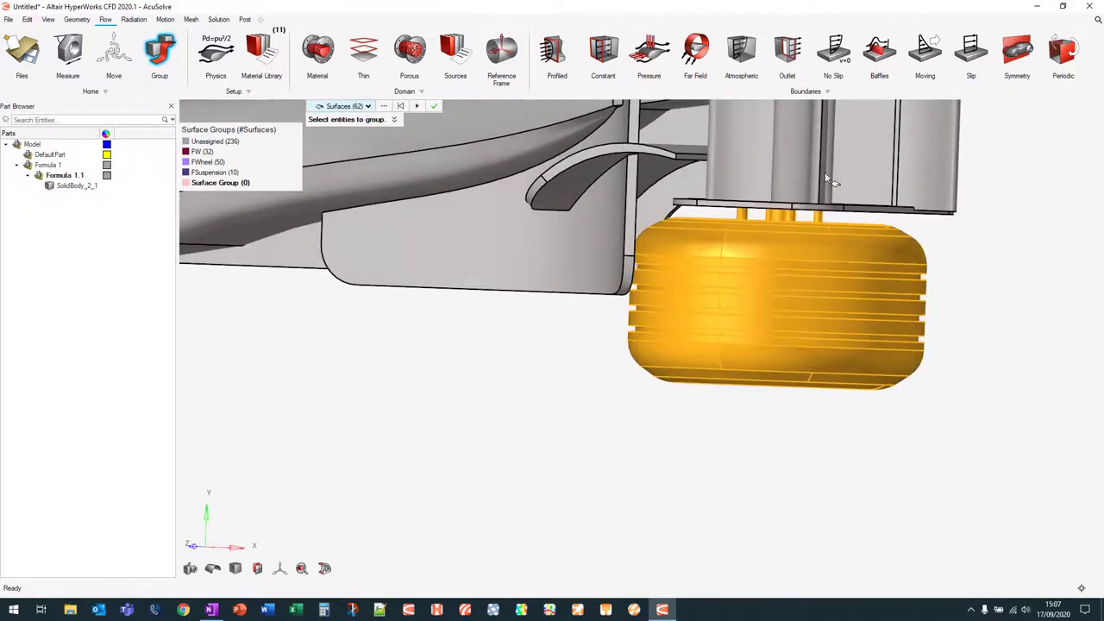
left_click_drag(692, 125, 875, 217)
left_click_drag(681, 158, 823, 227)
right_click_drag(807, 220, 378, 294)
scroll(723, 287, "up", 5)
left_click(718, 283)
left_click(684, 271)
scroll(714, 287, "down", 5)
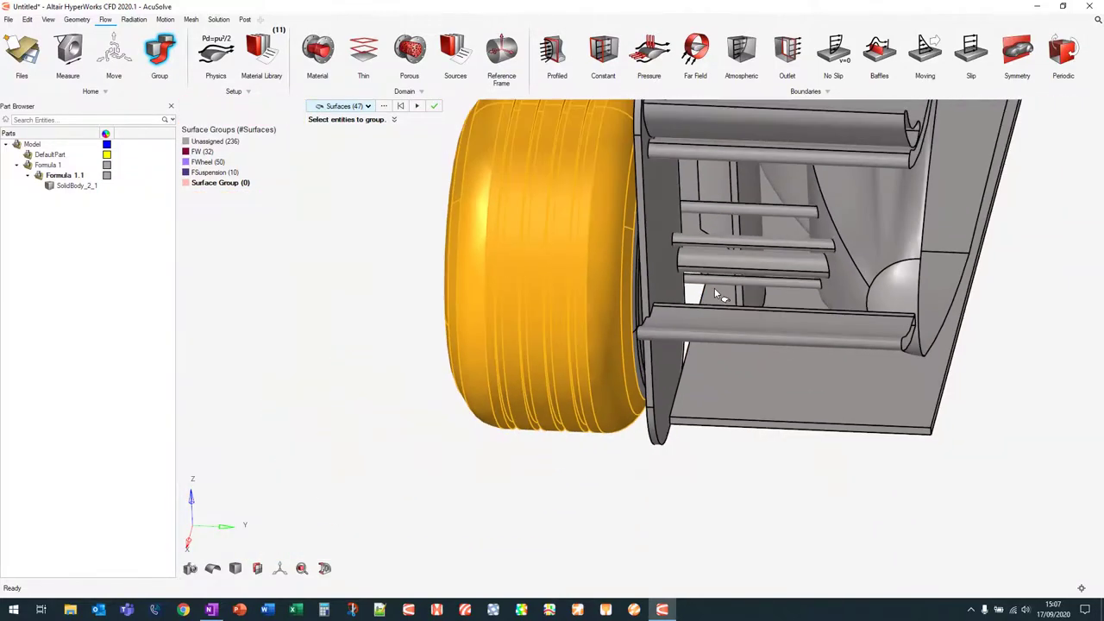
Step: Add the missing inner side faces of the rear wheel to the selection and create the surface group
right_click_drag(714, 288, 659, 295)
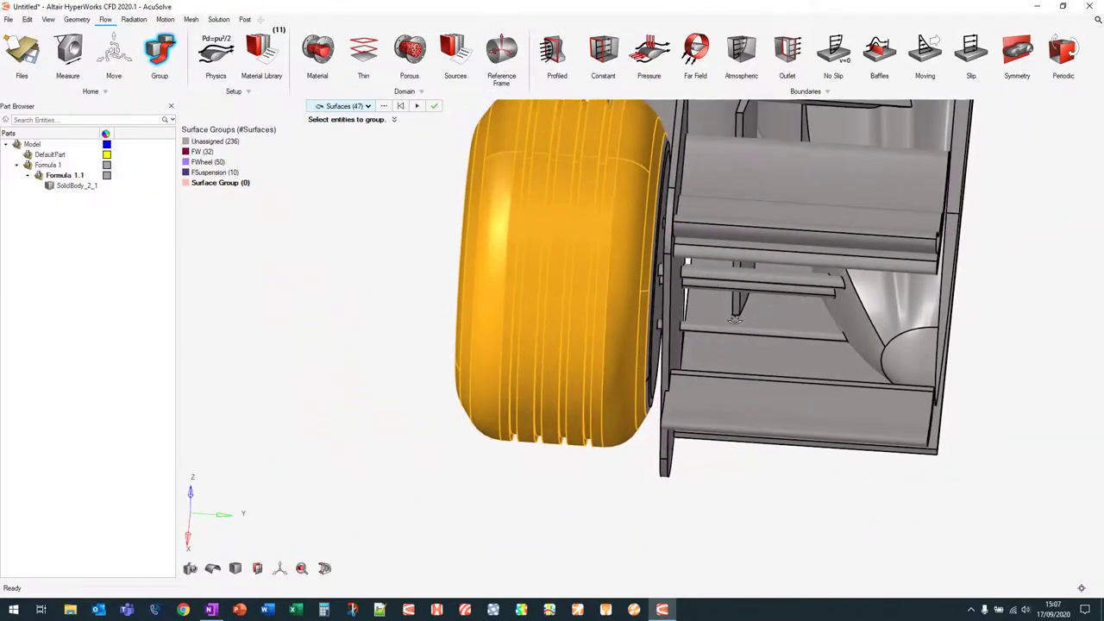
scroll(660, 295, "up", 5)
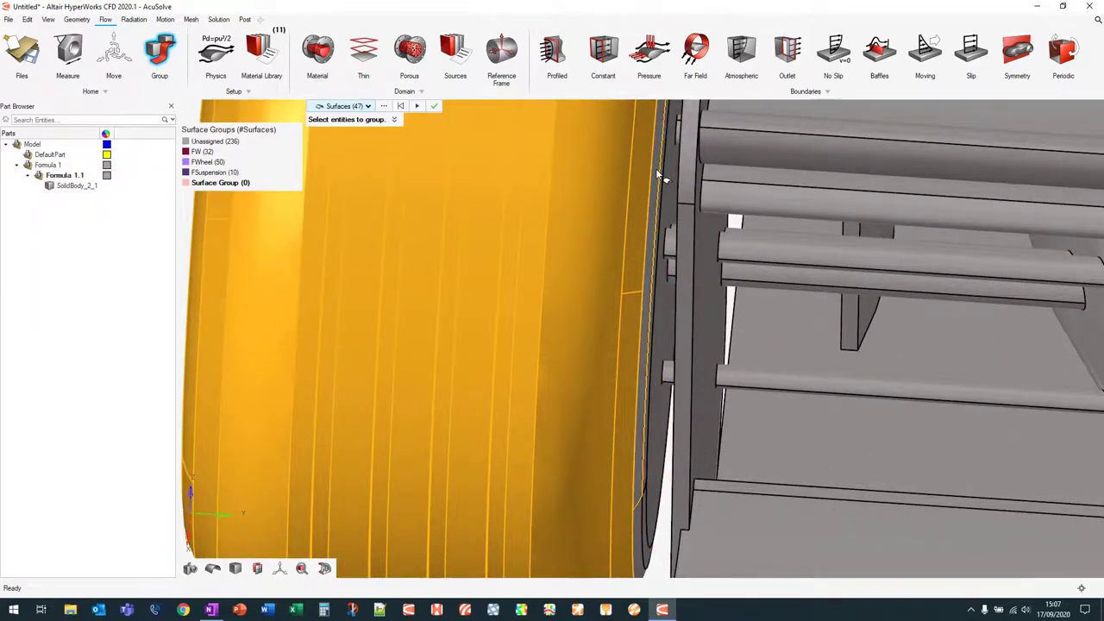
left_click(658, 166)
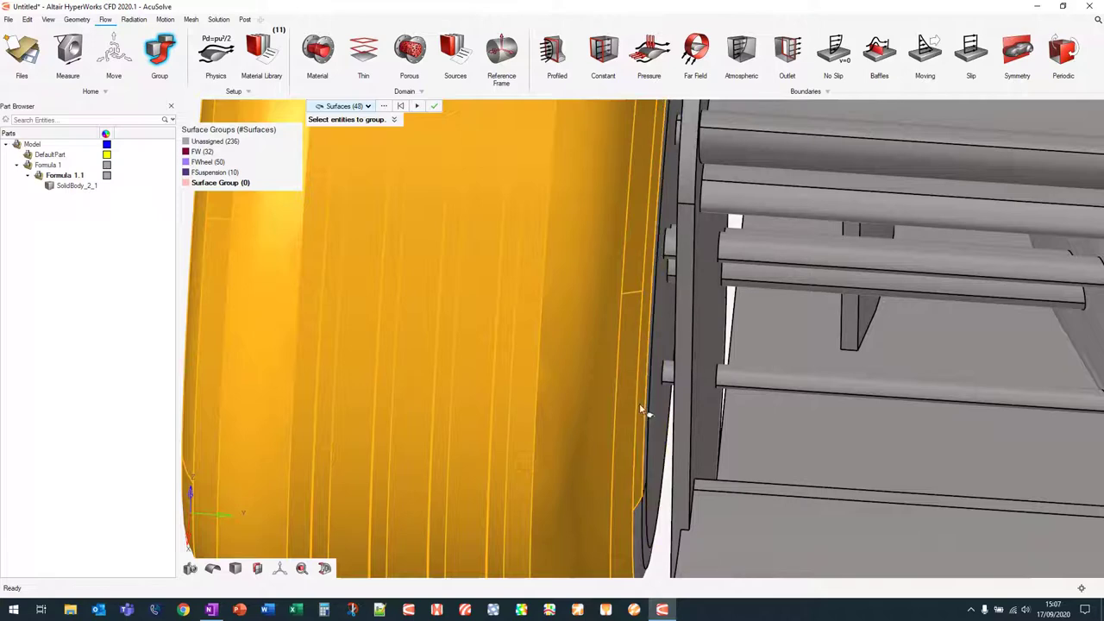
left_click(646, 515)
left_click(648, 463)
left_click(650, 459)
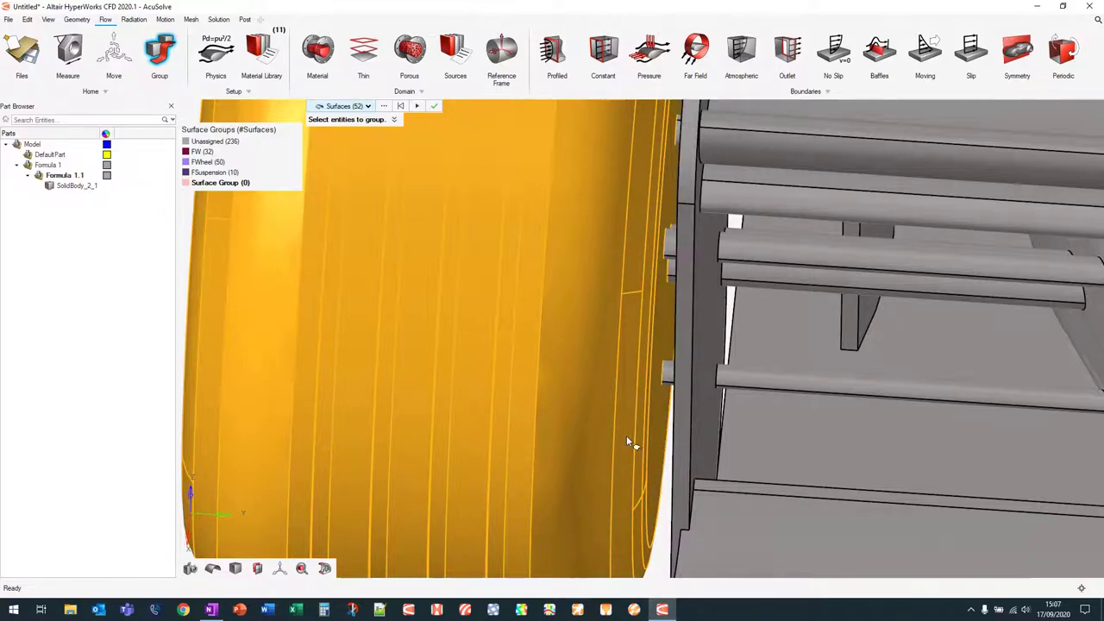
scroll(627, 435, "down", 5)
middle_click_drag(626, 435, 845, 343)
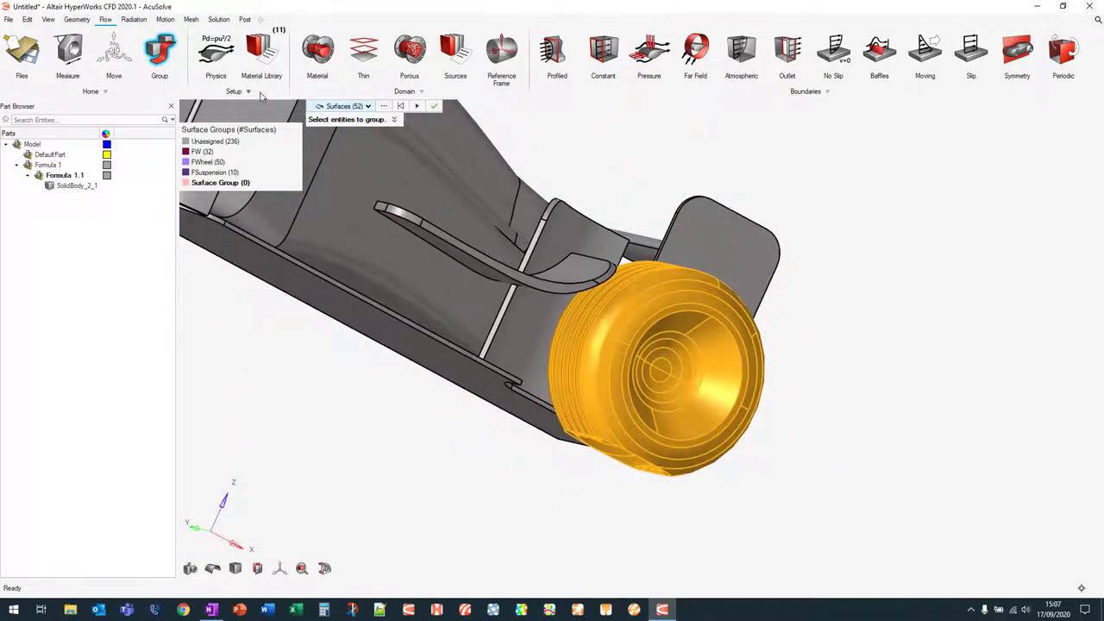
left_click(418, 107)
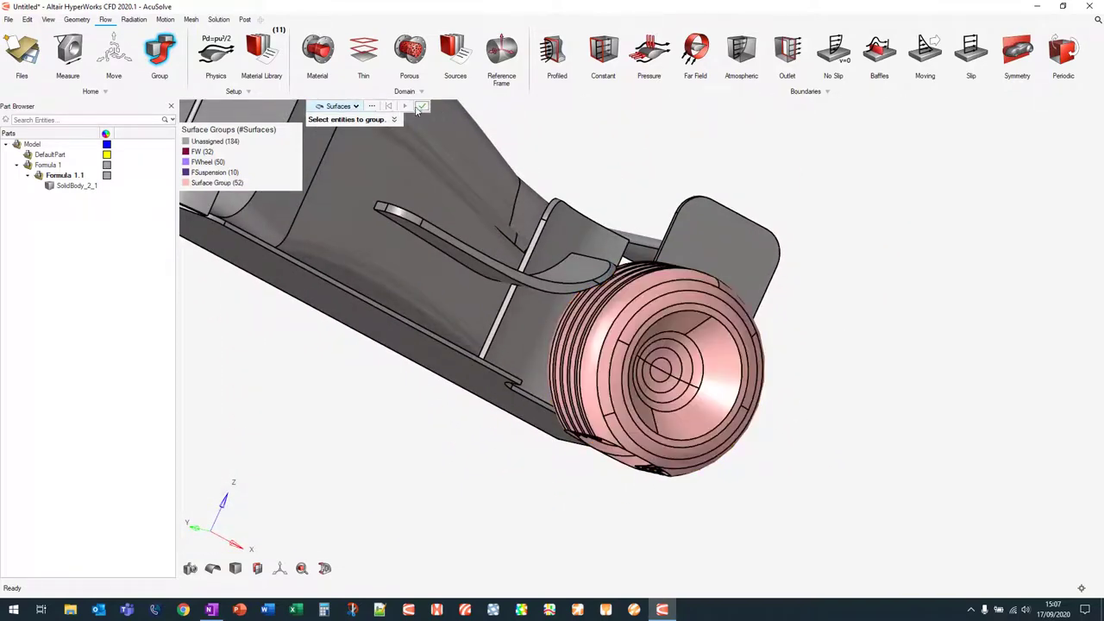
Step: Rename the rear wheel's surface group as RWheel
right_click(242, 184)
left_click(268, 200)
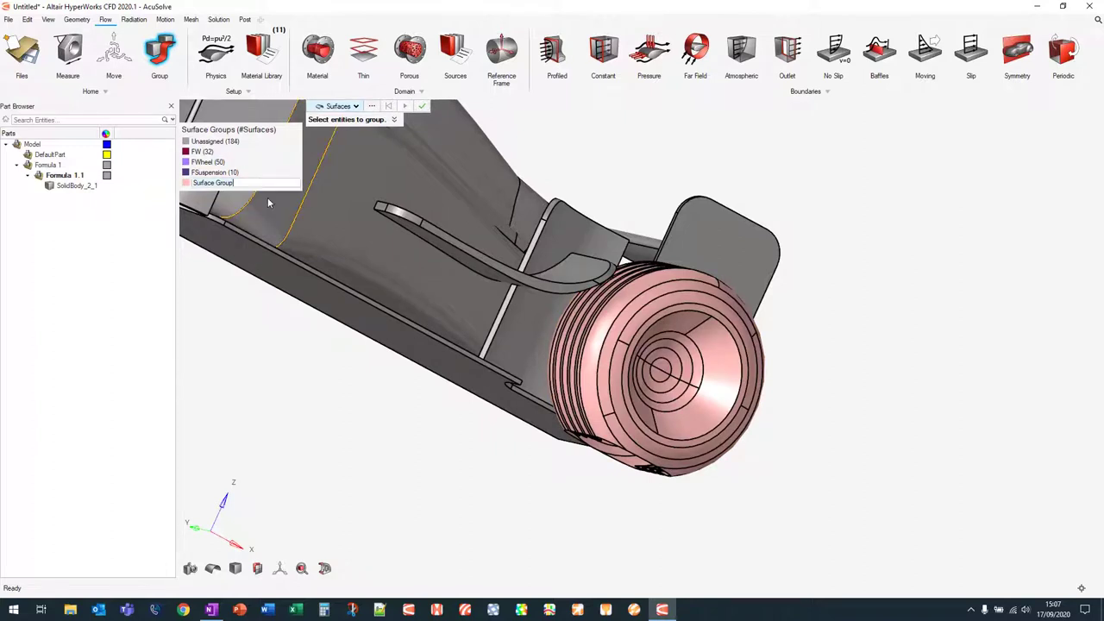
type("RWheel")
key("Return")
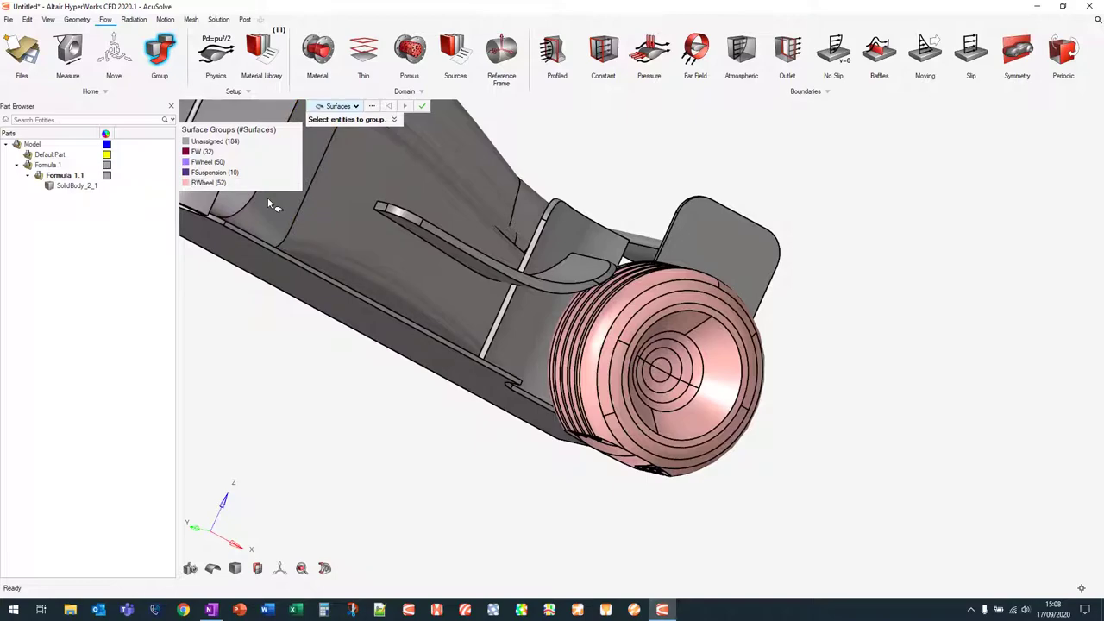
Step: Isolate the RWheel group and inspect the wheel from both sides for missing or extra surfaces
right_click_drag(492, 401, 560, 381)
right_click_drag(561, 300, 358, 256)
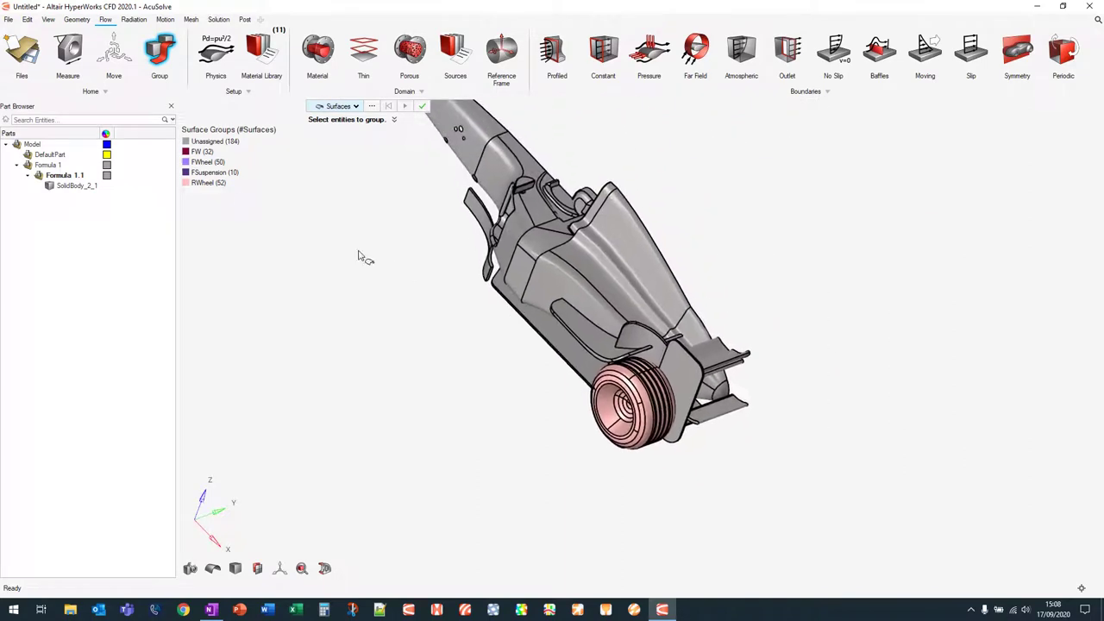
right_click(221, 185)
left_click(253, 241)
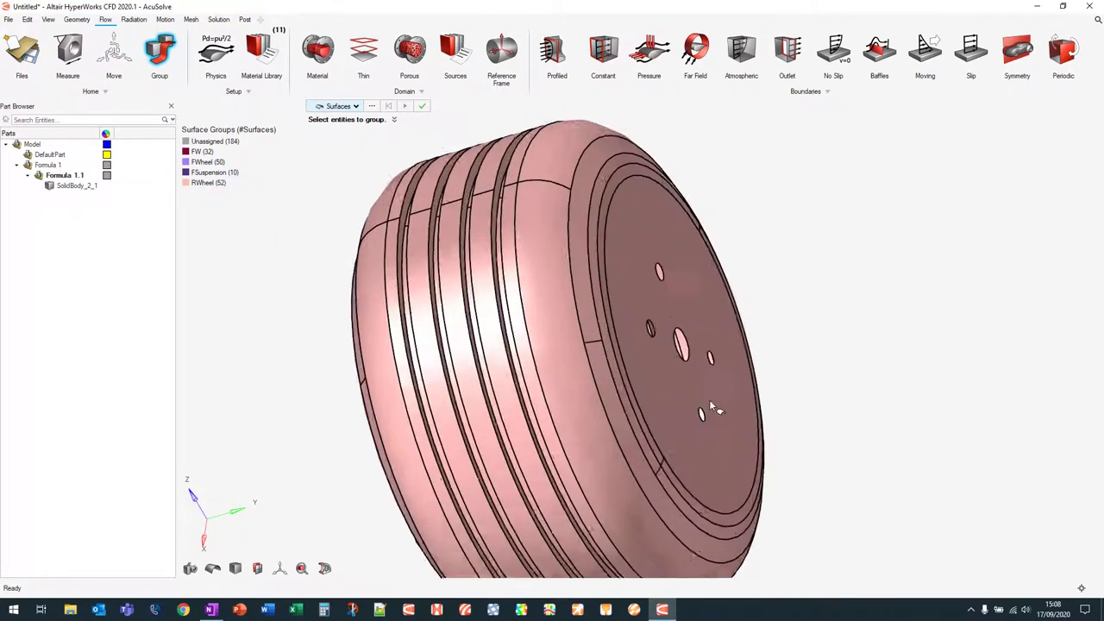
right_click_drag(714, 410, 811, 380)
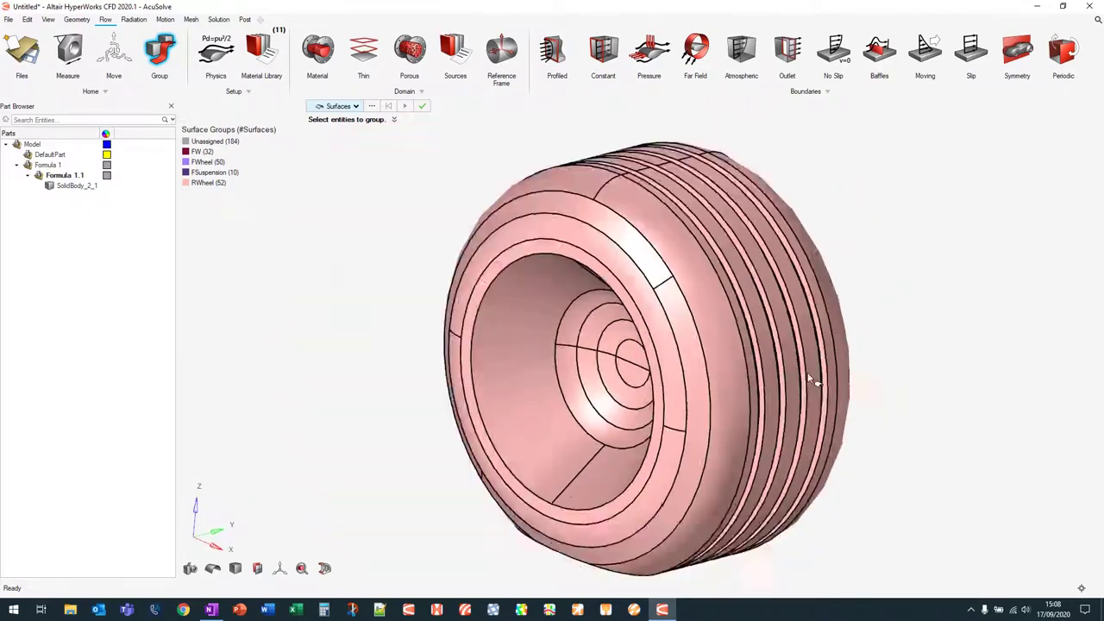
scroll(811, 380, "down", 5)
Step: Isolate the unassigned surfaces so that all grouped surfaces are hidden
right_click(248, 147)
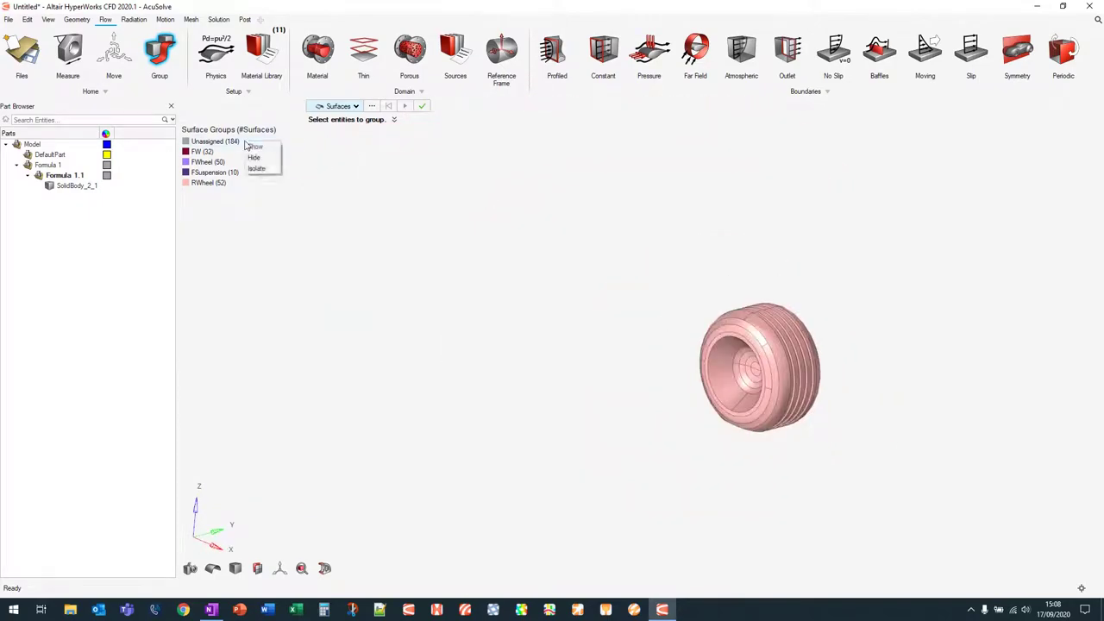
left_click(259, 168)
scroll(582, 335, "down", 5)
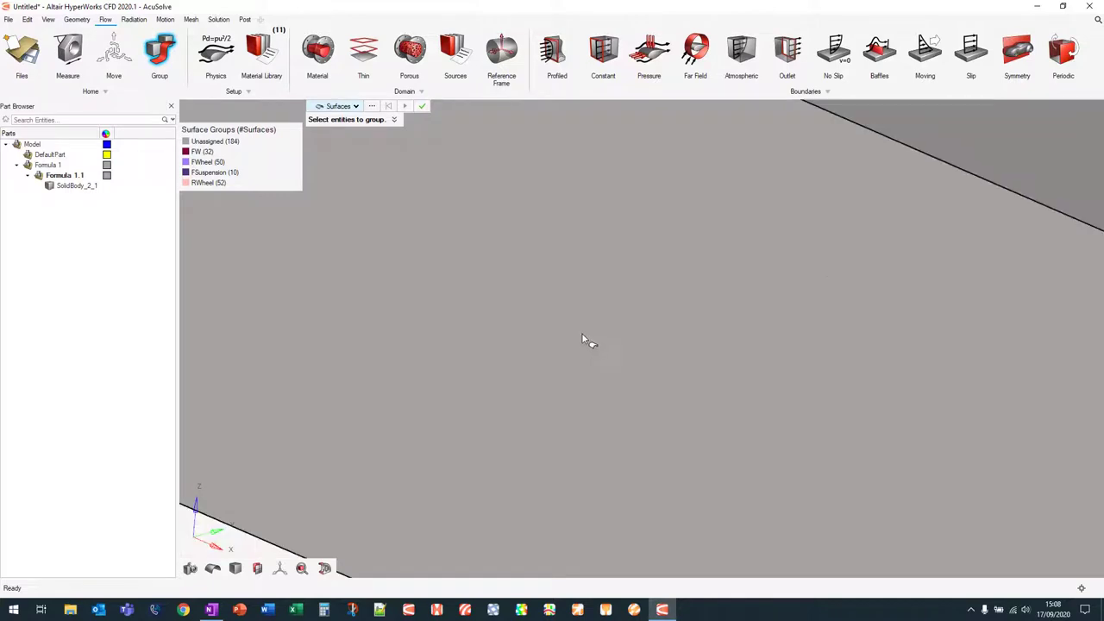
right_click_drag(384, 398, 483, 306)
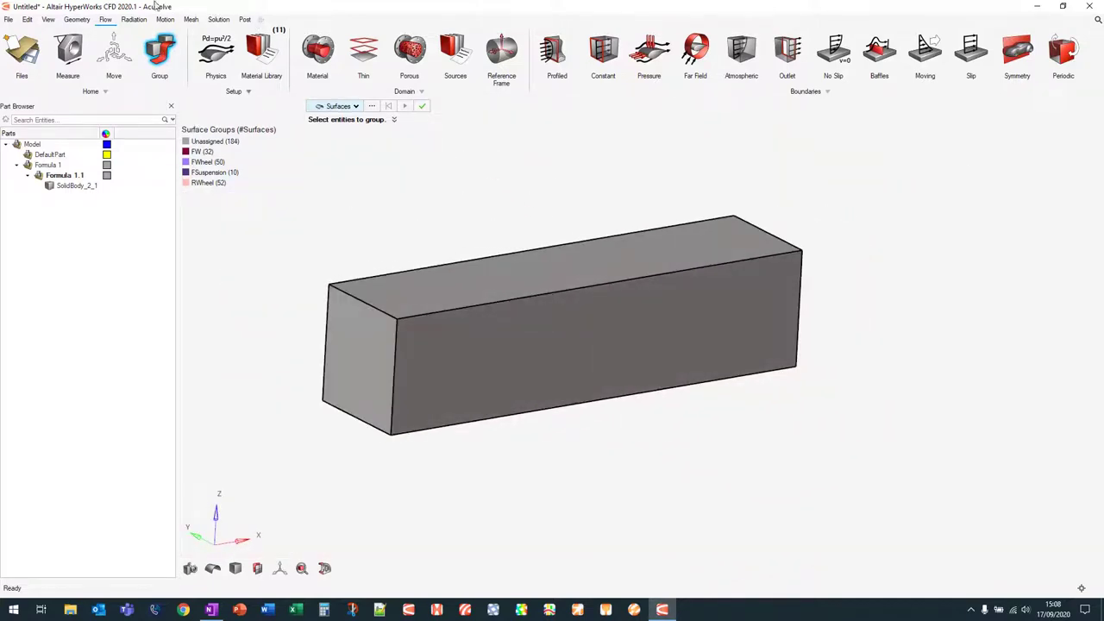
Step: Exit surface grouping and hide all outer faces of the box, including the ground, leaving only the ungrouped car surfaces in view
key("Escape")
left_click_drag(297, 246, 411, 340)
key("h")
left_click(765, 301)
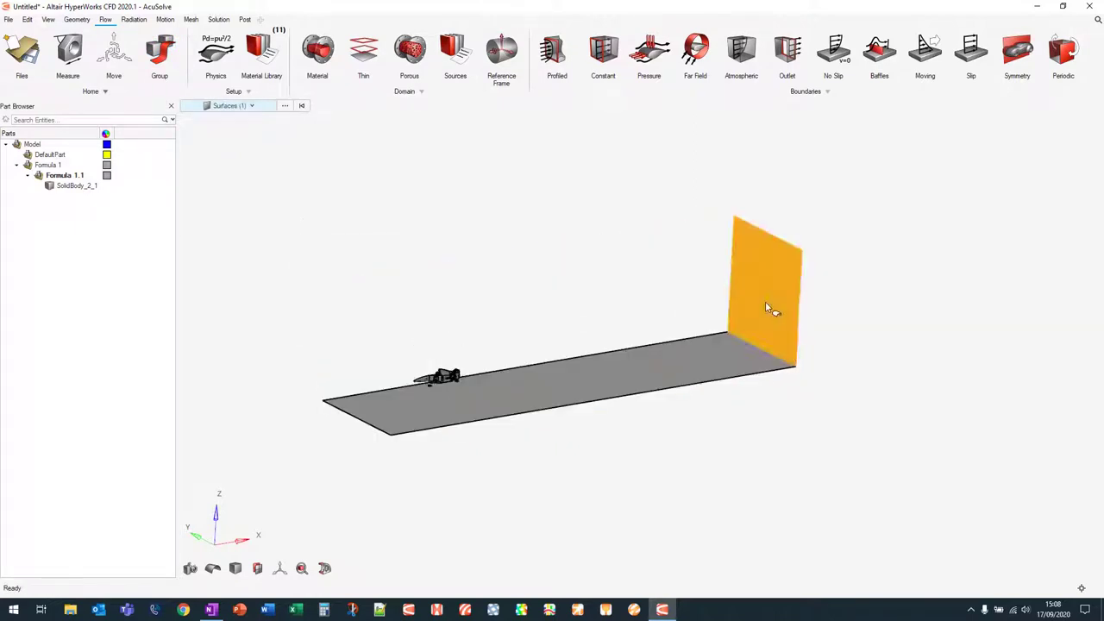
left_click(544, 392, "ctrl")
key("h")
key("f")
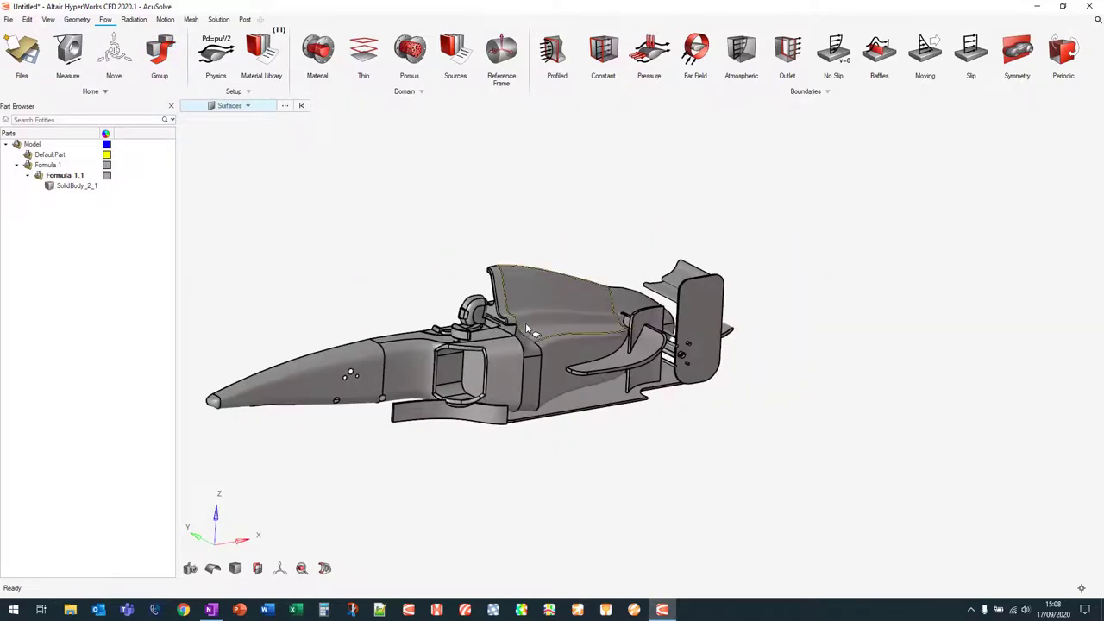
Step: Restart grouping by surfaces and select the rear wing's upper elements and endplate for a new group
left_click(164, 50)
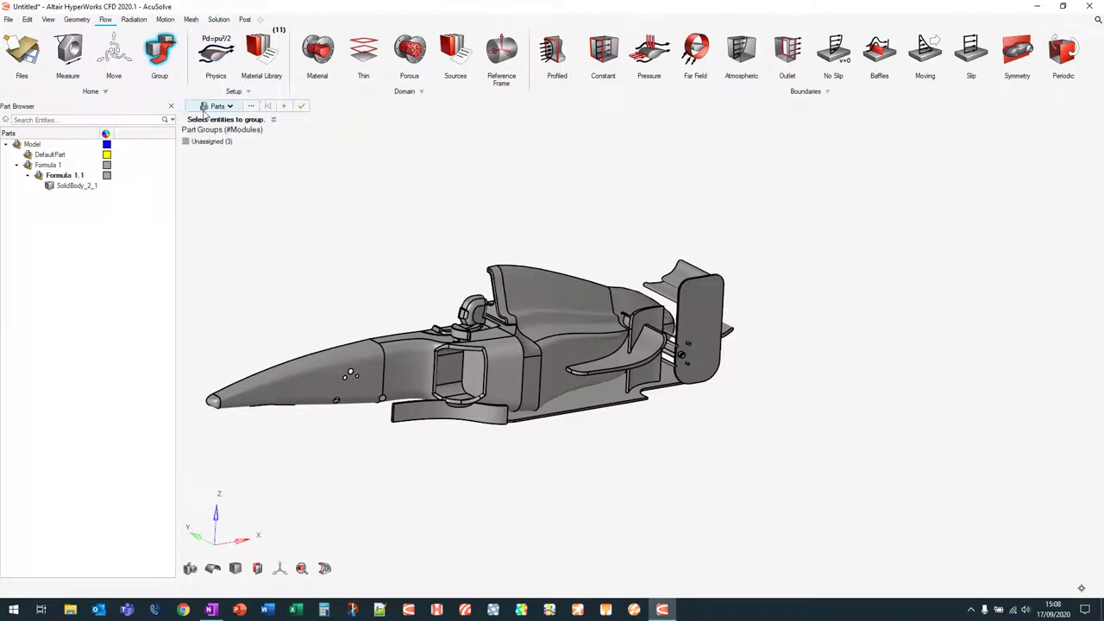
left_click(207, 107)
left_click(316, 142)
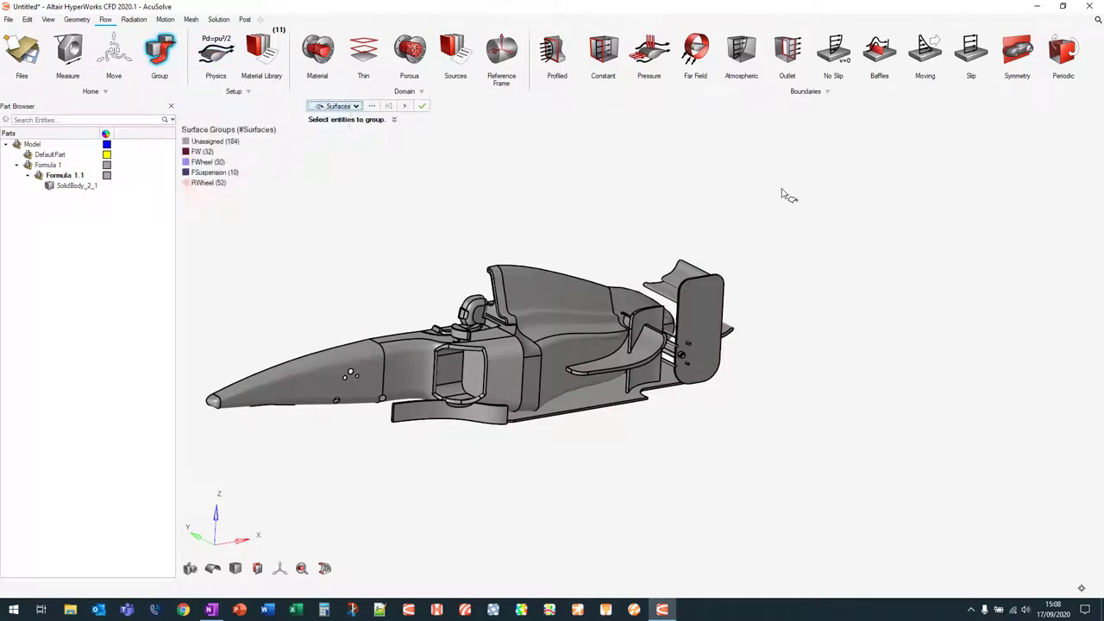
right_click_drag(826, 249, 800, 262)
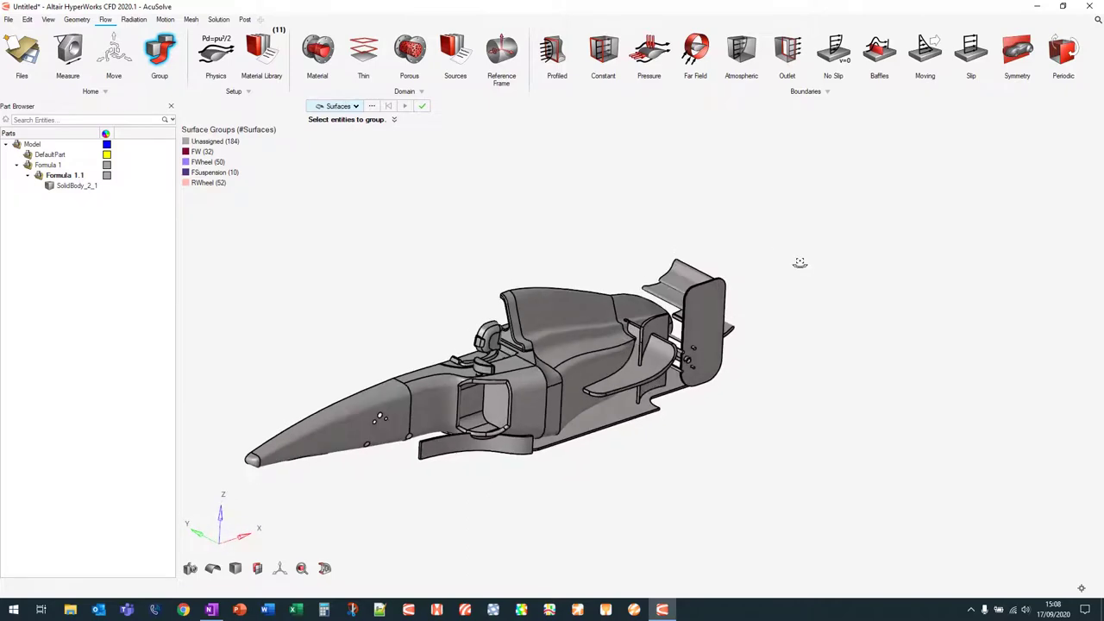
scroll(791, 305, "up", 8)
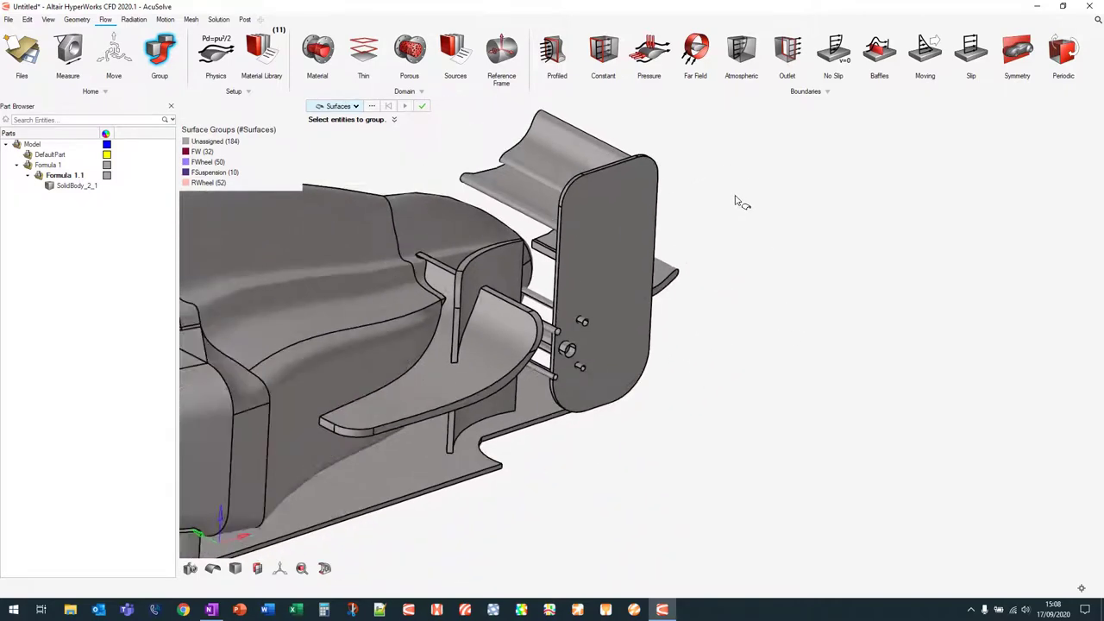
left_click_drag(494, 126, 732, 279)
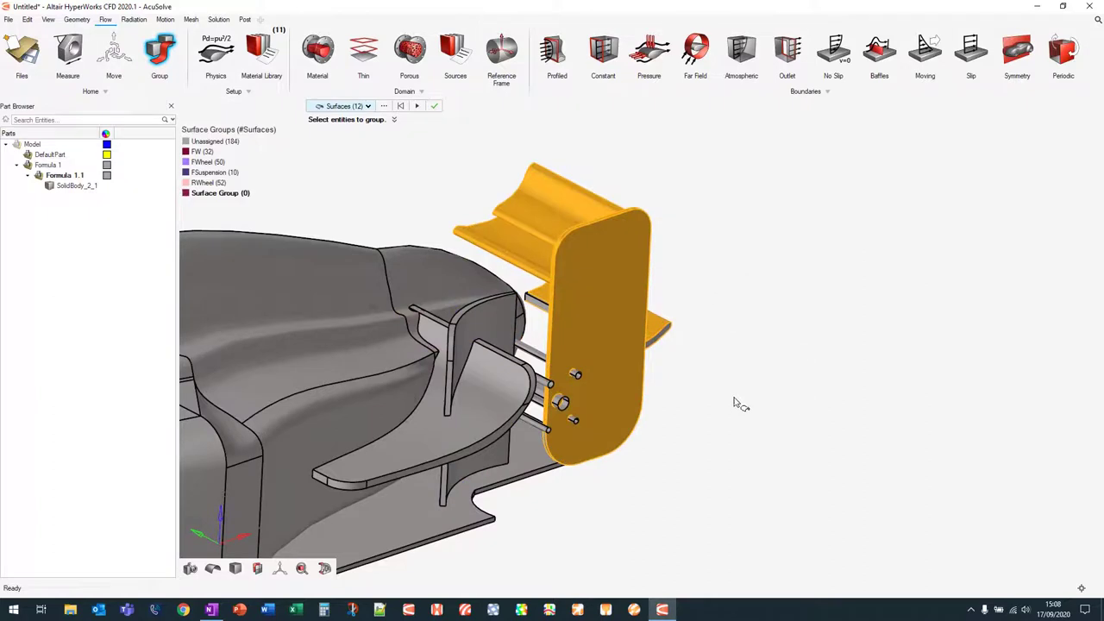
Step: Add the remaining rear wing surfaces to the selection and deselect the suspension rod and stub surfaces caught with them
left_click_drag(727, 377, 553, 260)
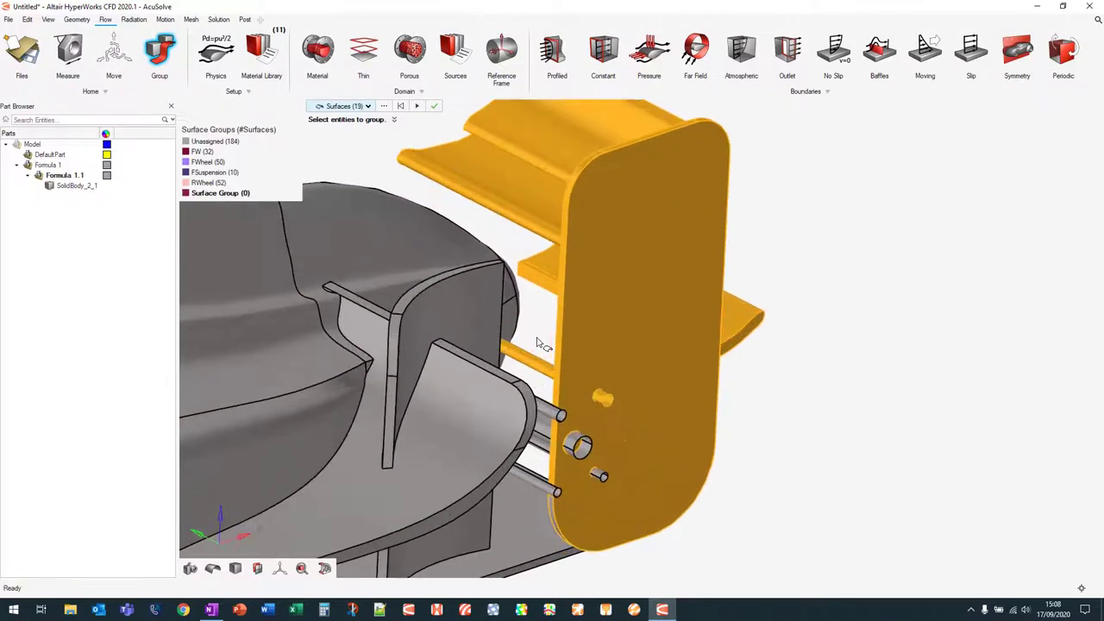
scroll(539, 339, "up", 2)
left_click_drag(522, 369, 521, 377)
scroll(534, 329, "up", 4)
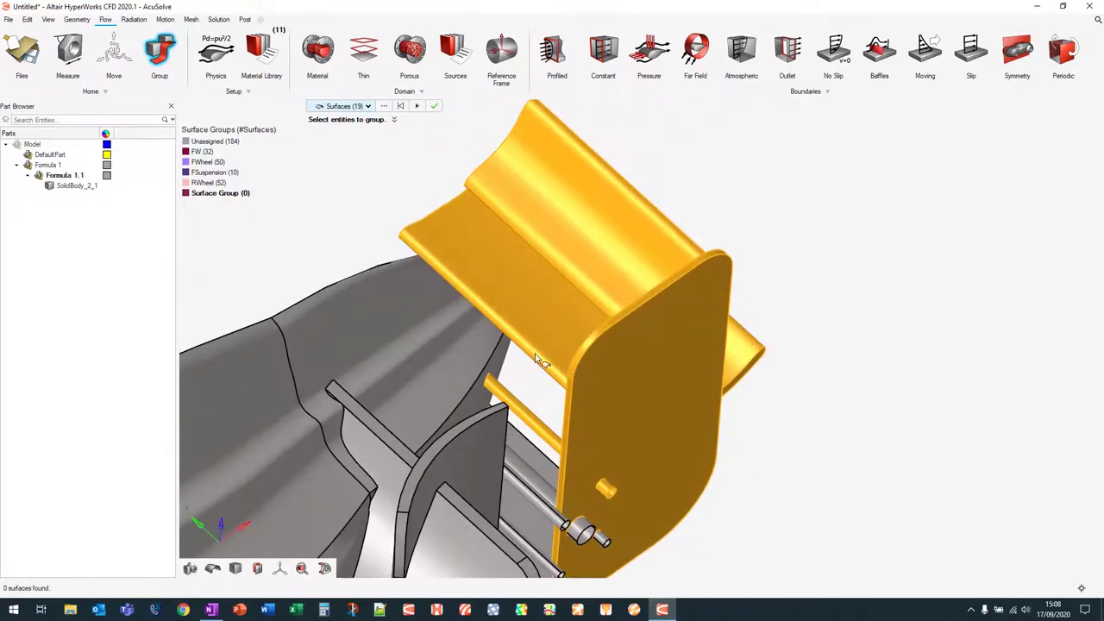
left_click(522, 436, "ctrl")
right_click_drag(520, 446, 629, 389)
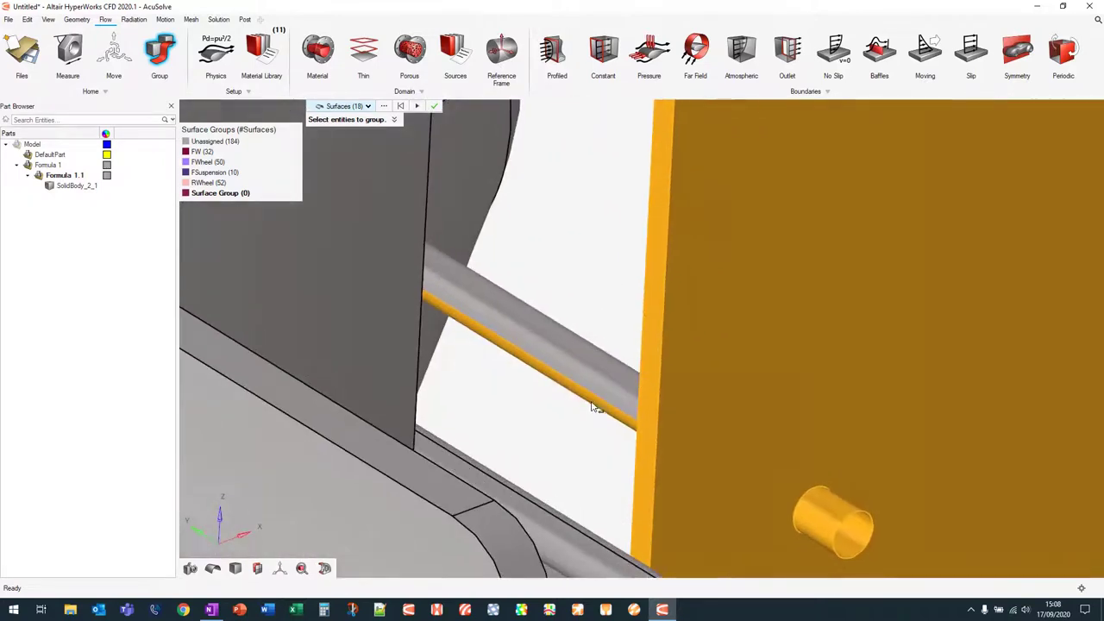
left_click(593, 404, "ctrl")
right_click_drag(709, 411, 571, 231)
left_click(678, 326, "ctrl")
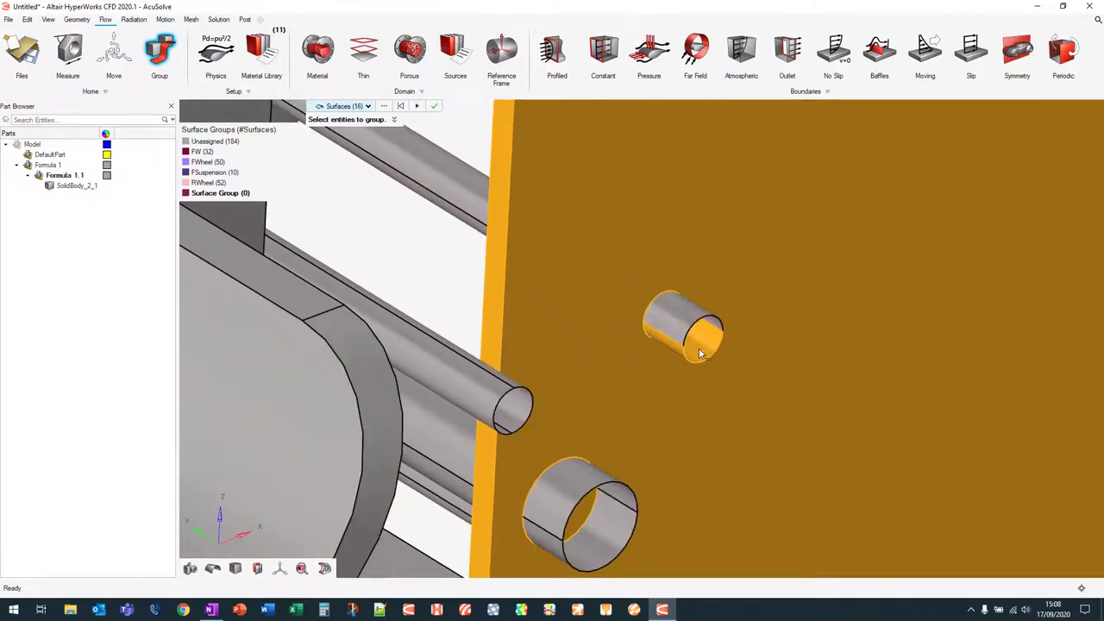
Step: Add the missing surfaces along the rear wing endplate's lower edge to the selection
scroll(698, 353, "down", 5)
right_click_drag(695, 347, 860, 373)
scroll(932, 360, "up", 5)
right_click_drag(678, 500, 652, 462)
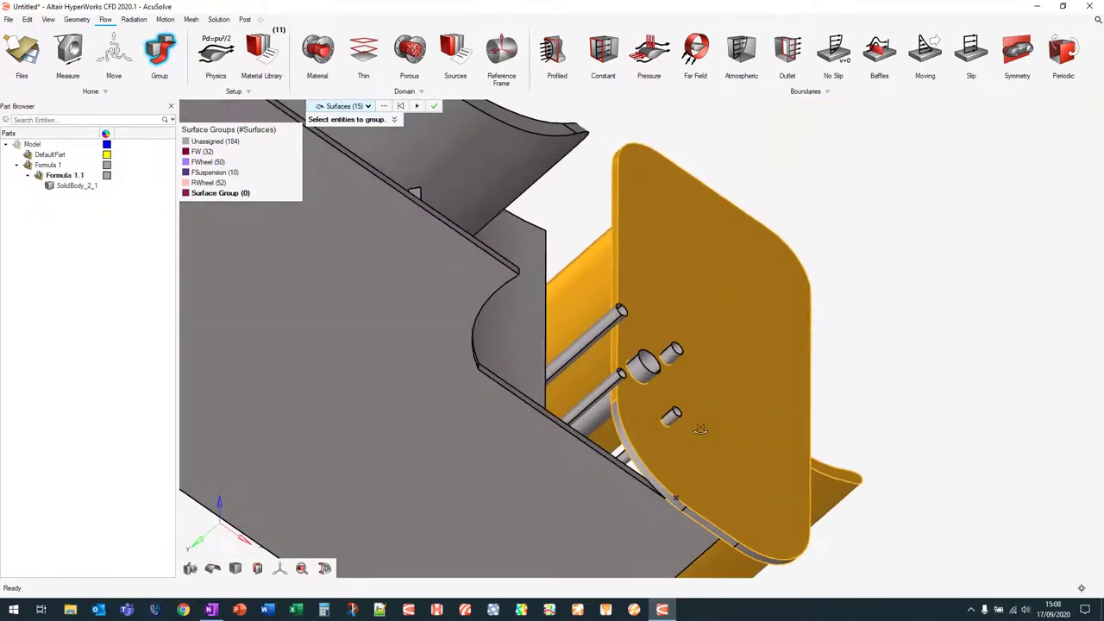
left_click(662, 490)
left_click(712, 533)
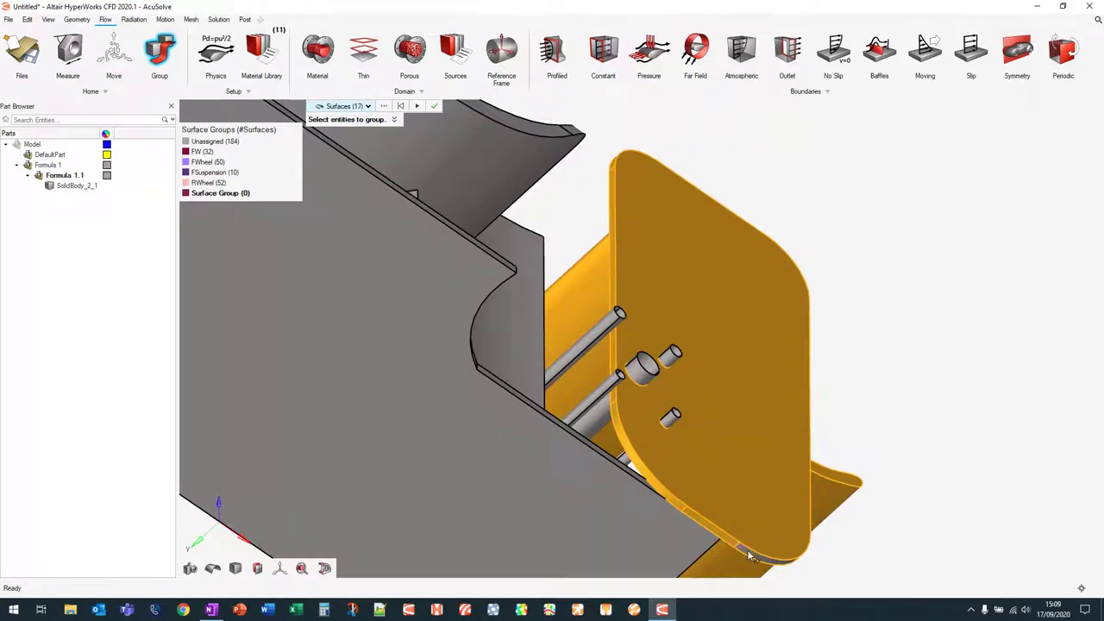
right_click_drag(958, 367, 889, 420)
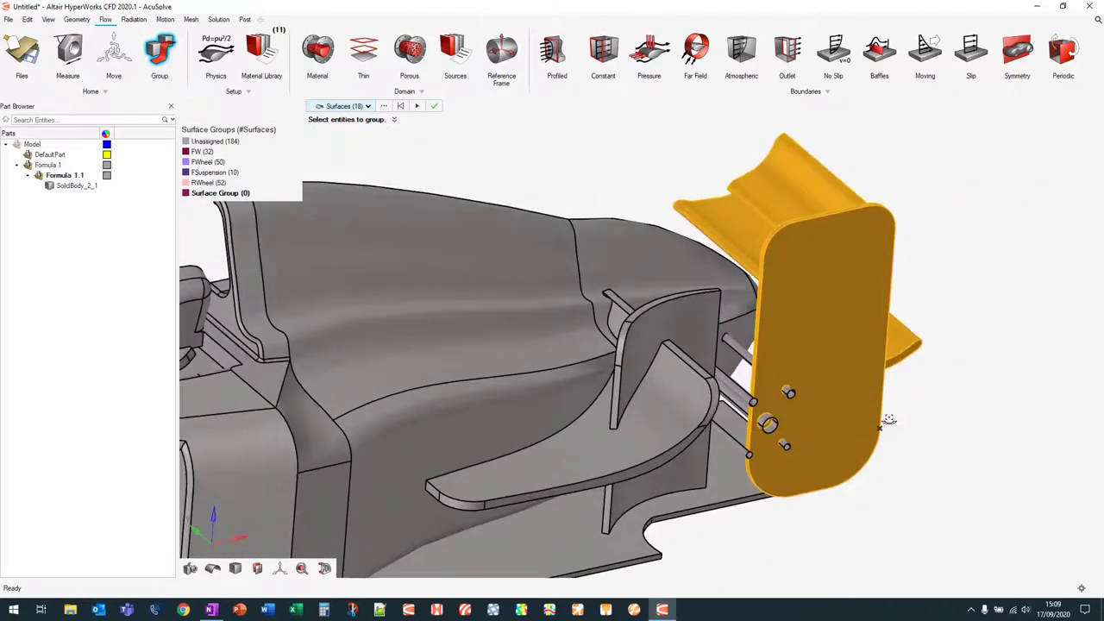
Step: Group the selected rear wing surfaces under the name RW and hide that group
left_click(419, 106)
right_click(238, 192)
left_click(253, 207)
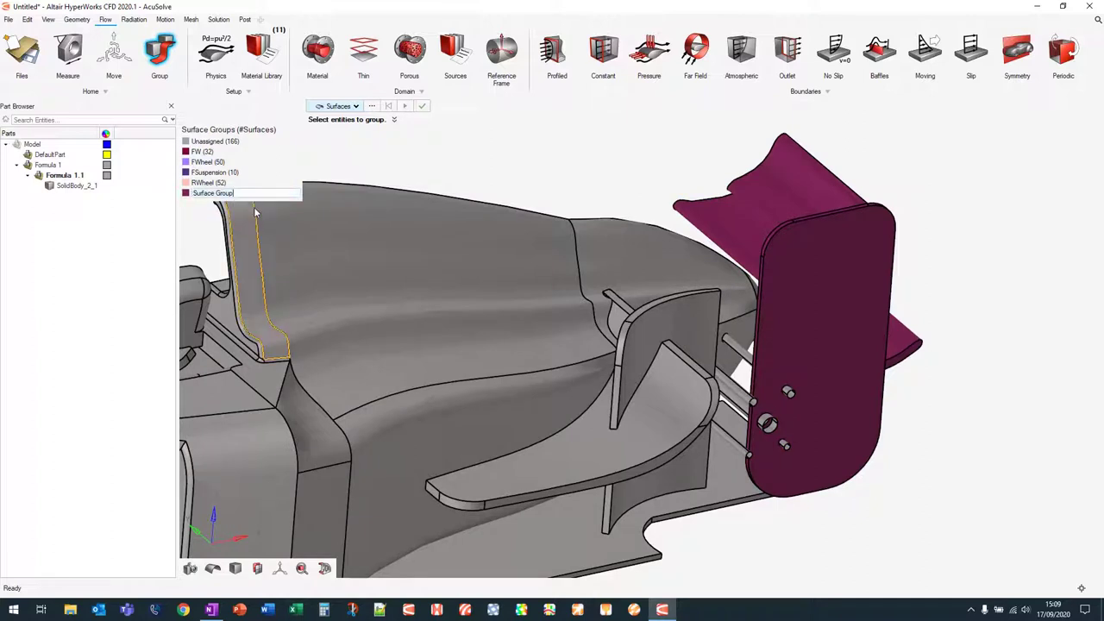
type("RW")
key("Return")
right_click(207, 195)
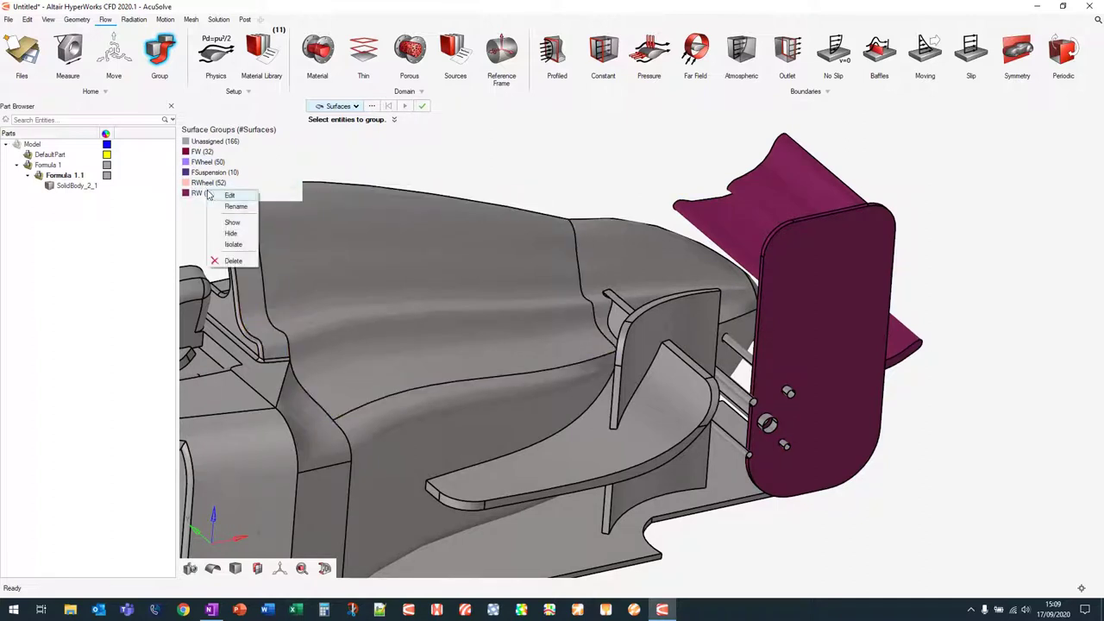
left_click(230, 232)
Step: Select all rear suspension rod surfaces, including the stubs at their ends, and create a surface group from them
mouse_move(907, 303)
right_mouse_down()
mouse_move(860, 328)
mouse_move(846, 350)
right_mouse_up()
right_click_drag(874, 179, 880, 436)
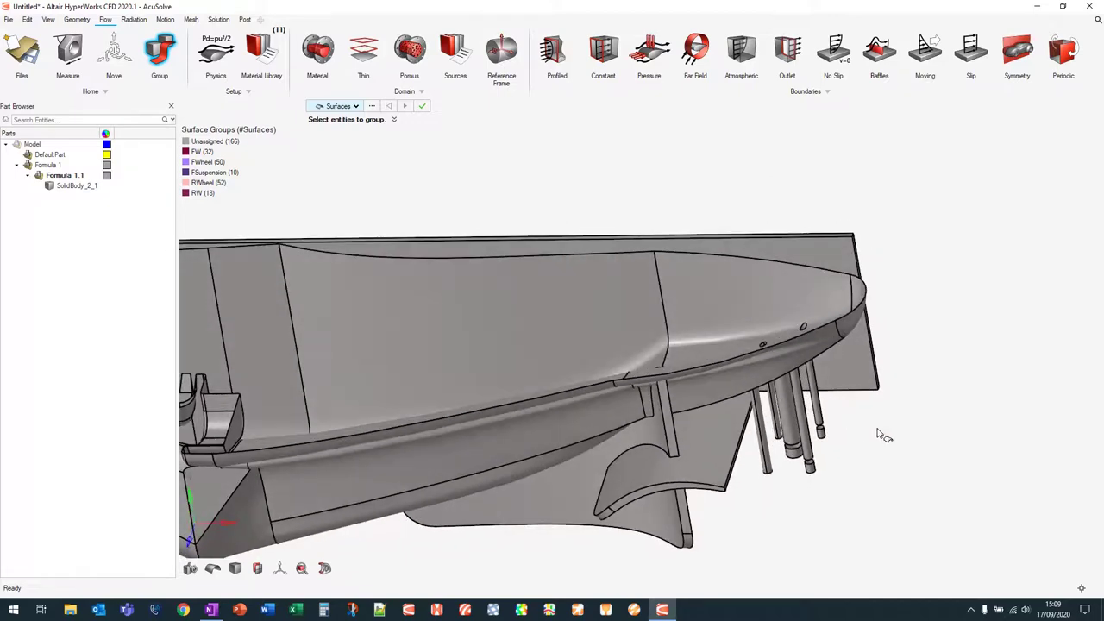
scroll(880, 435, "up", 5)
left_click_drag(638, 498, 808, 307)
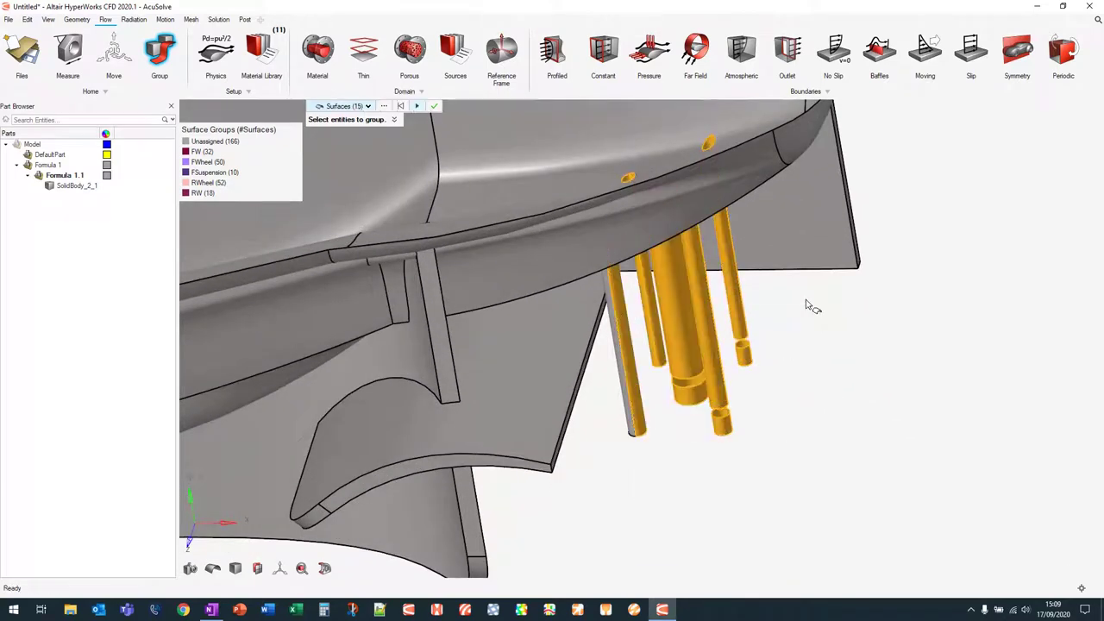
left_click(633, 423)
right_click_drag(661, 475, 701, 387)
left_click(433, 105)
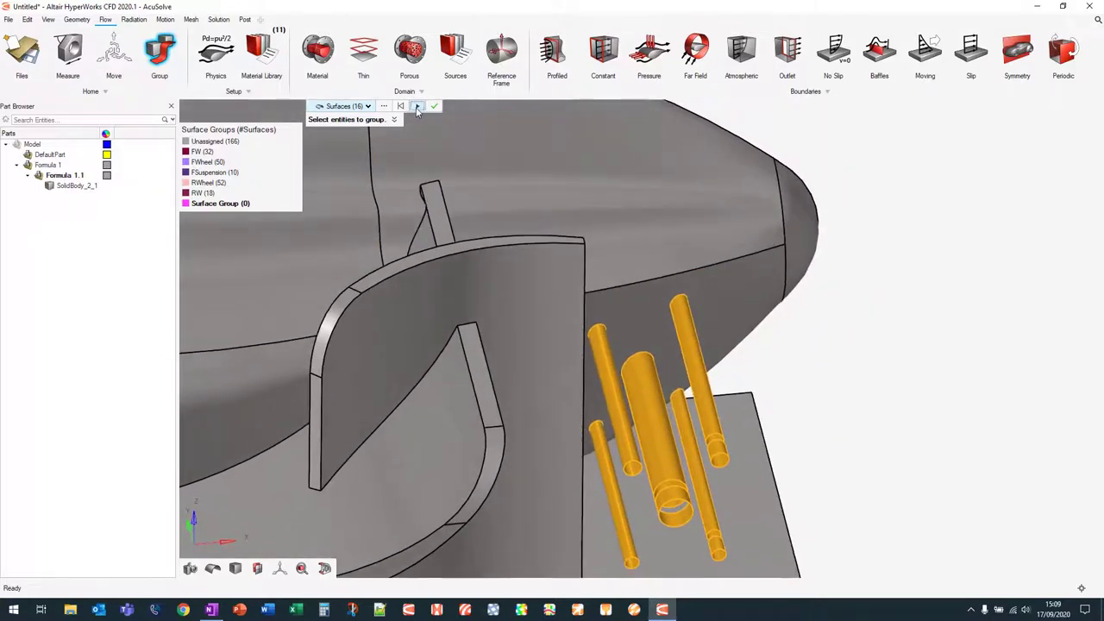
Step: Rename the new suspension group RSuspension and hide it
right_click(243, 204)
left_click(271, 216)
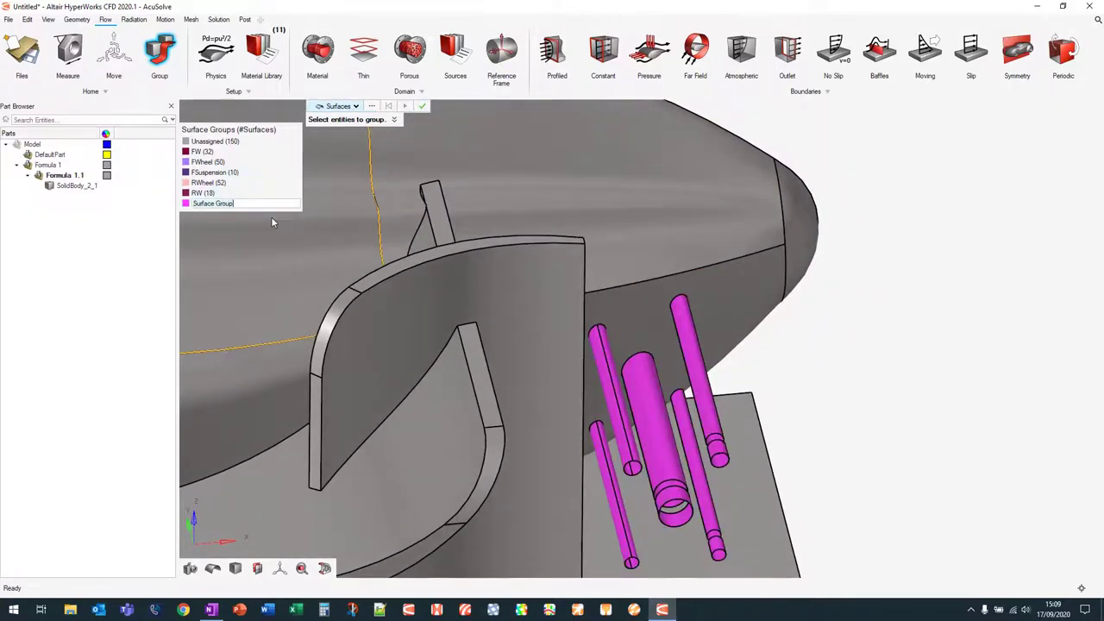
type("RSuspension")
key("Return")
right_click(239, 207)
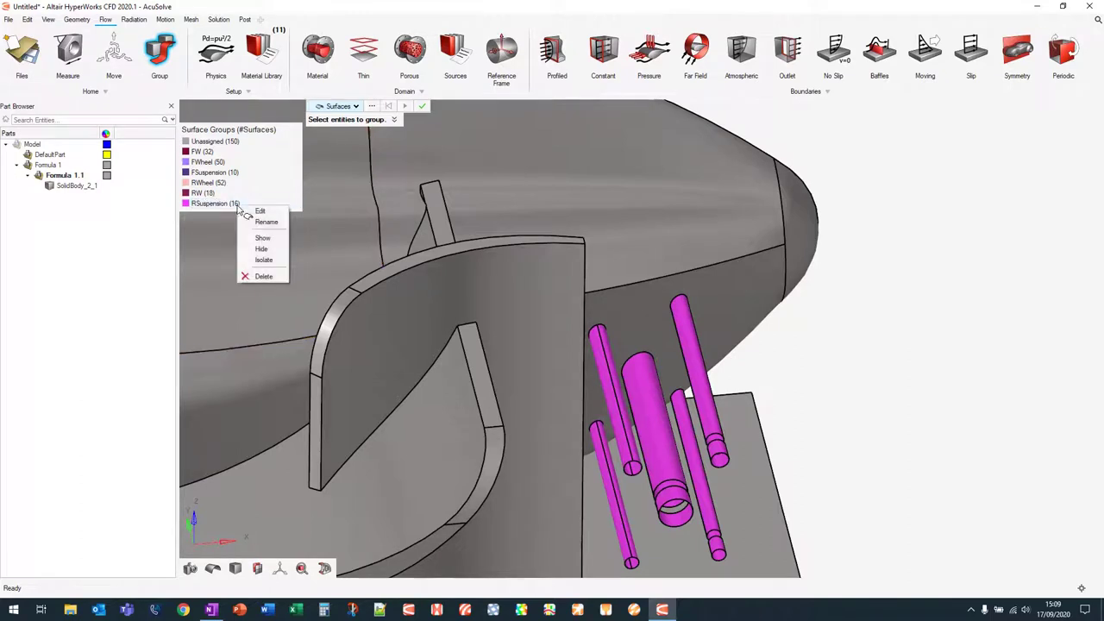
left_click(262, 248)
Step: Select all remaining car body surfaces and group them under the name Chassis
scroll(824, 339, "down", 10)
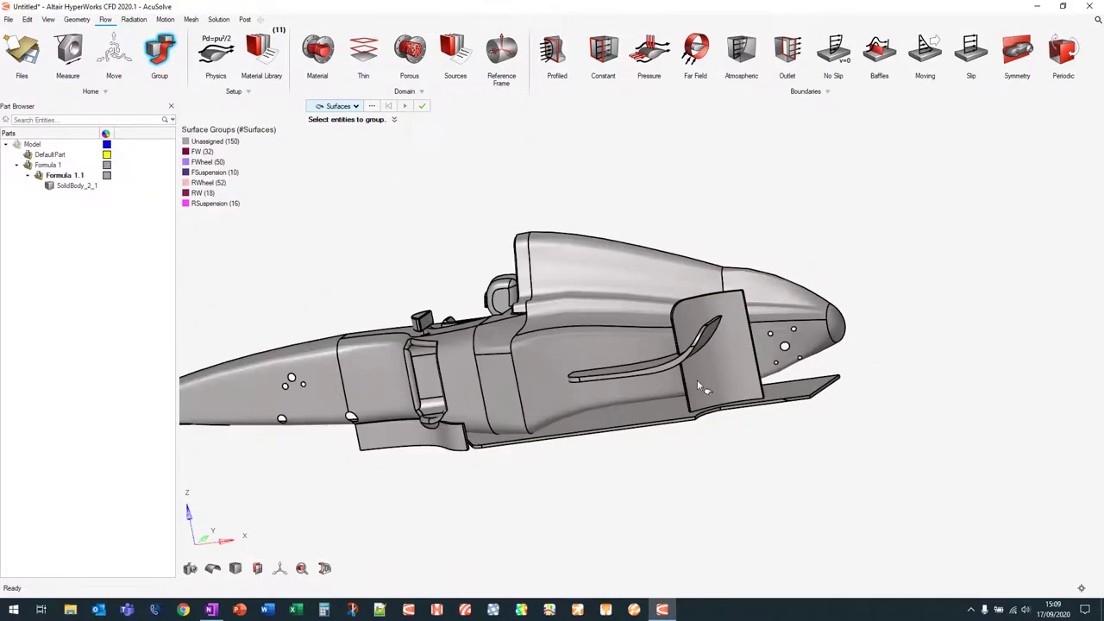
right_click_drag(697, 379, 459, 255)
scroll(693, 367, "down", 3)
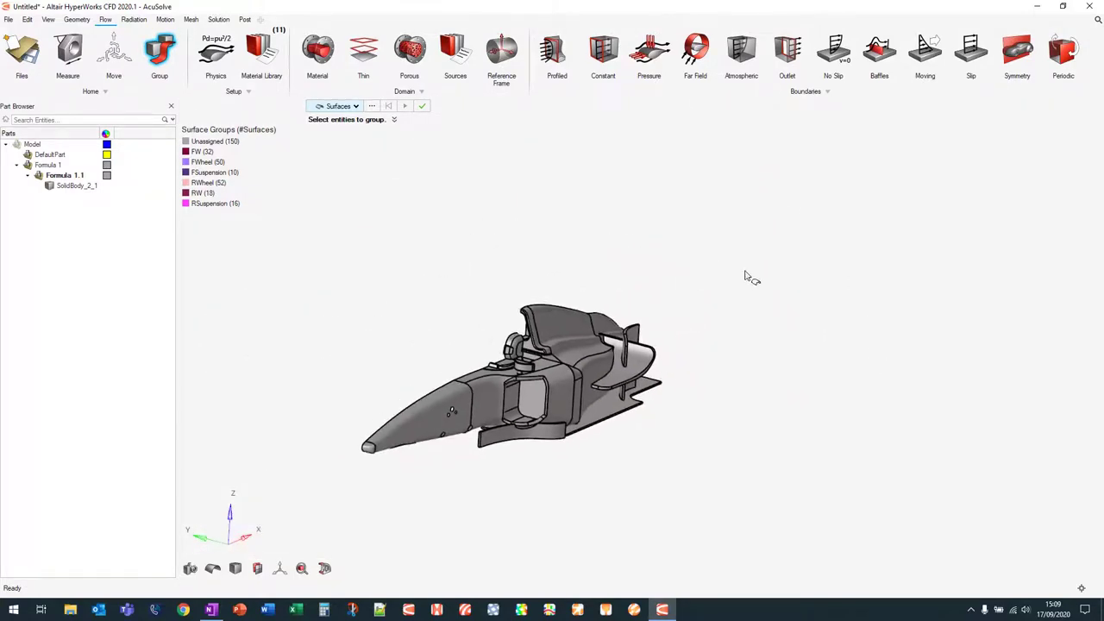
left_click_drag(745, 276, 250, 523)
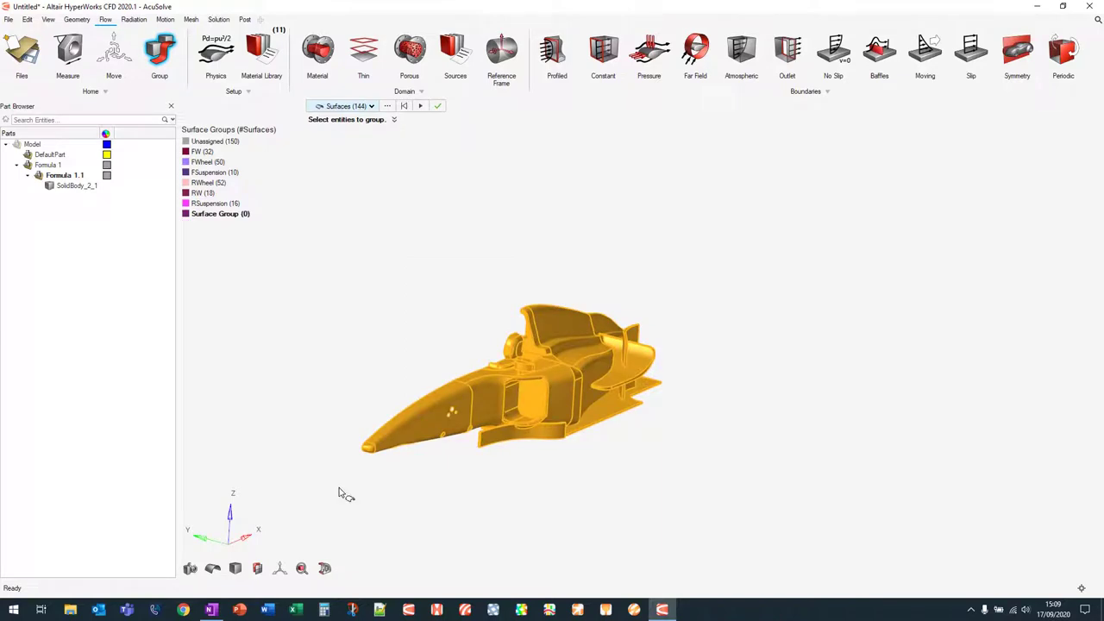
left_click(422, 106)
left_click(261, 233)
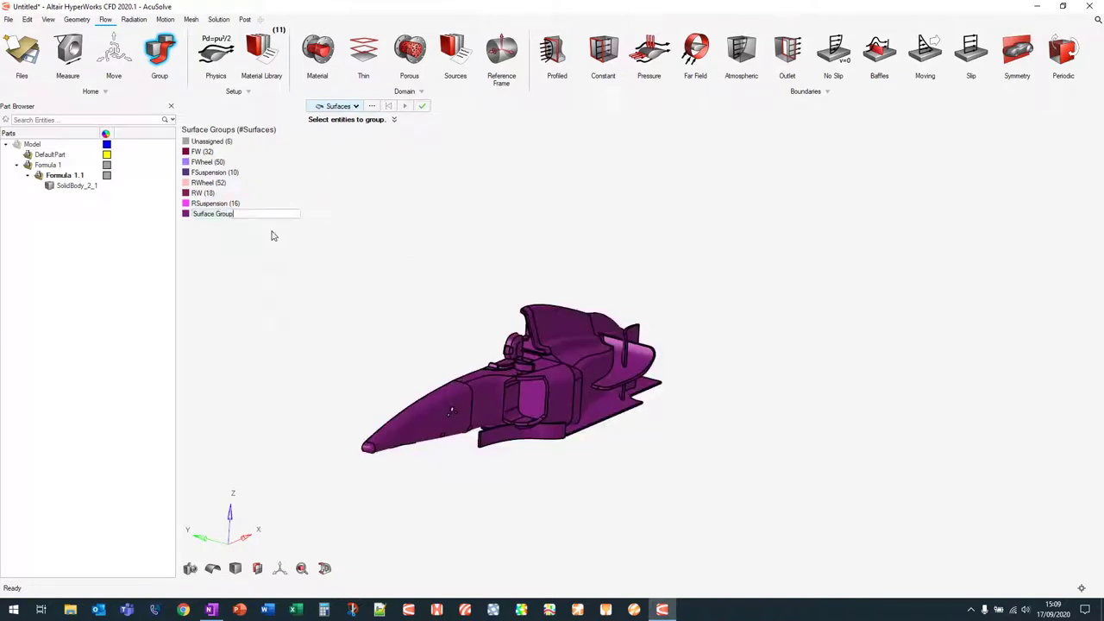
type("Chassis")
key("Return")
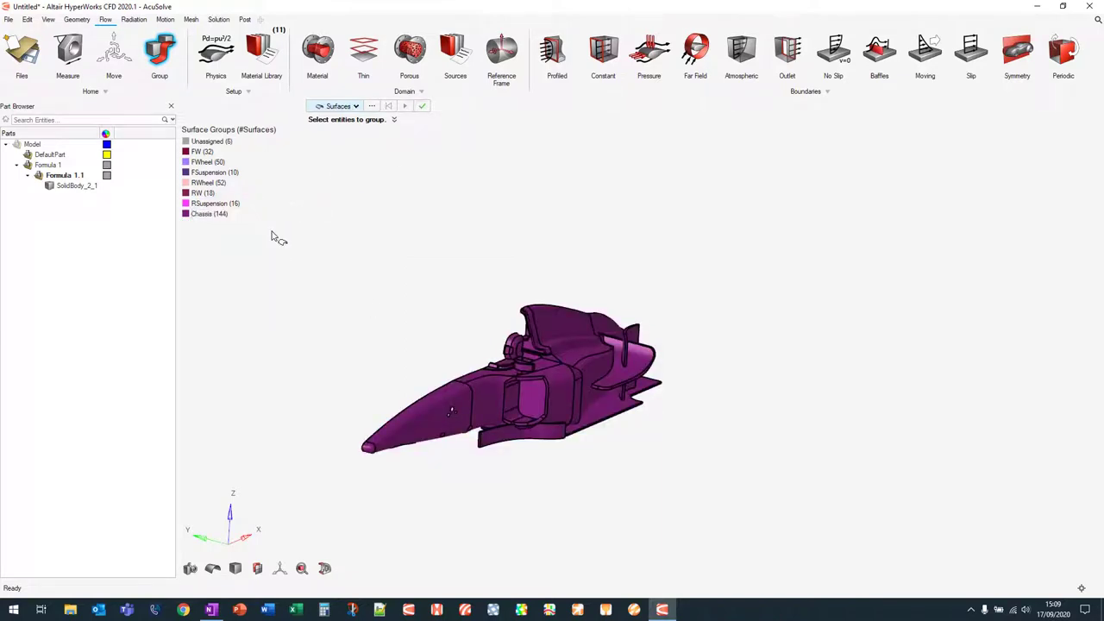
Step: Show the hidden front groups FW, FWheel and FSuspension alongside the chassis
middle_click_drag(402, 311, 446, 286)
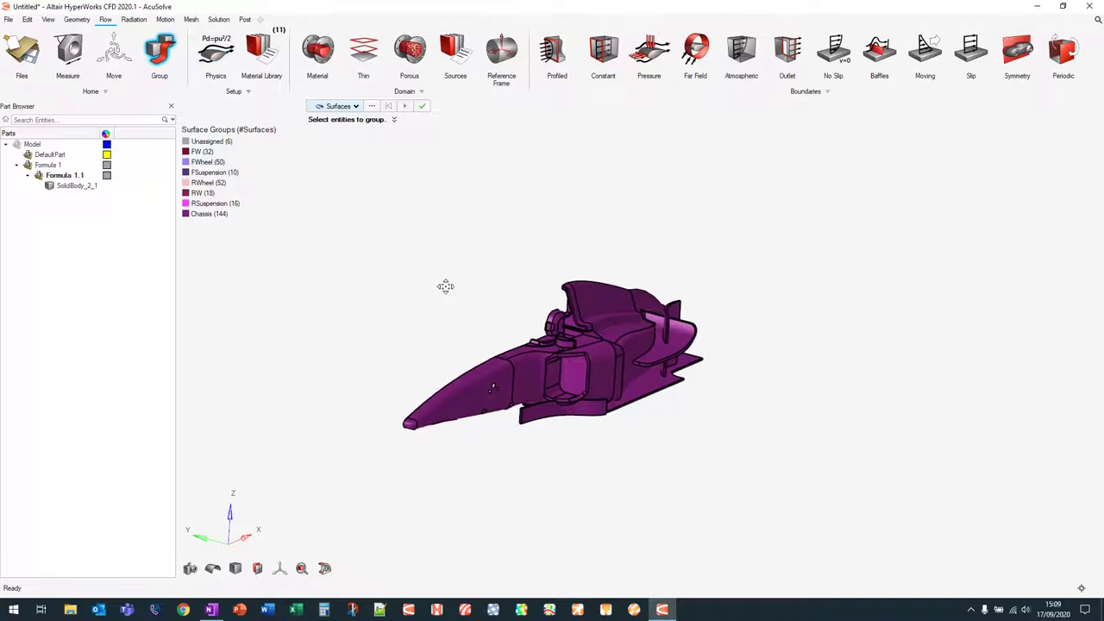
right_click(227, 153)
left_click(246, 185)
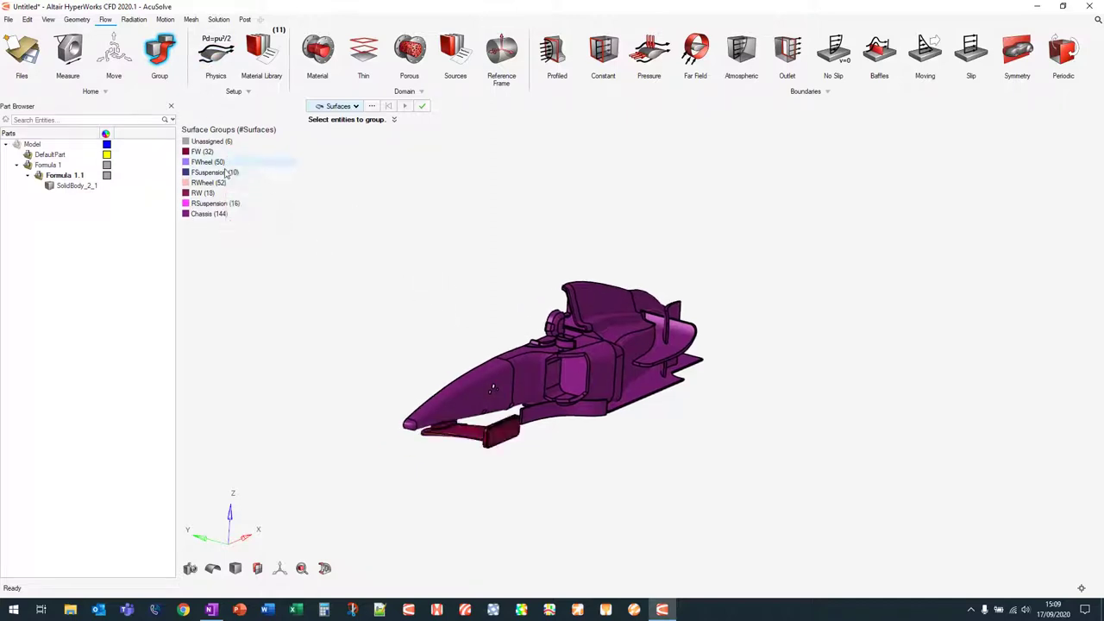
right_click(226, 162)
left_click(245, 194)
right_click(220, 172)
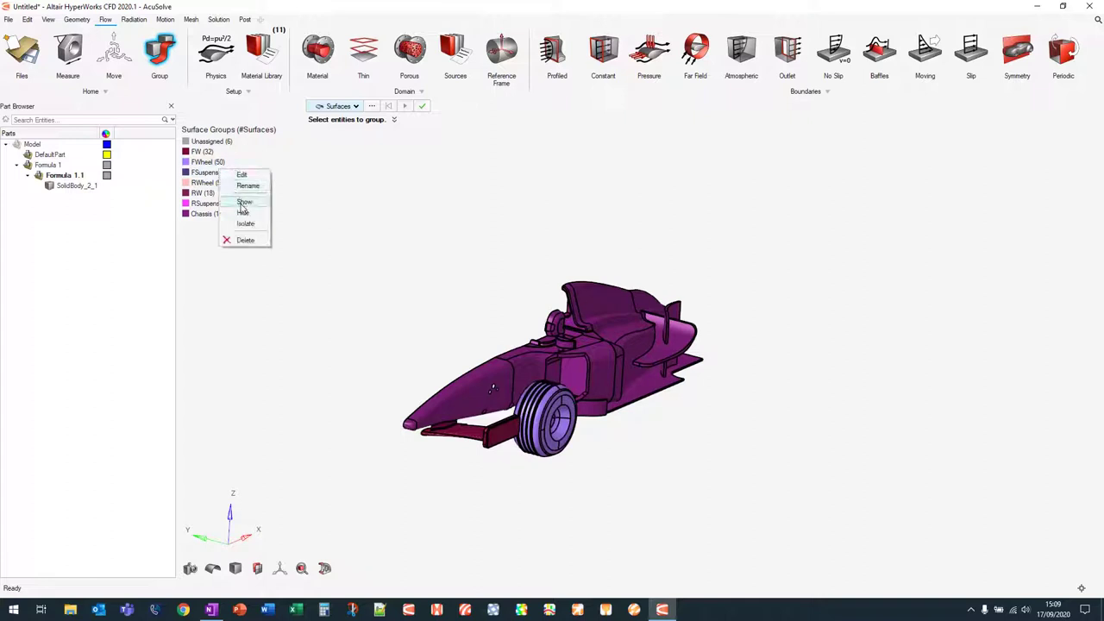
left_click(244, 204)
Step: Show the hidden rear groups RWheel, RW and RSuspension to complete the car
right_click(223, 183)
left_click(245, 214)
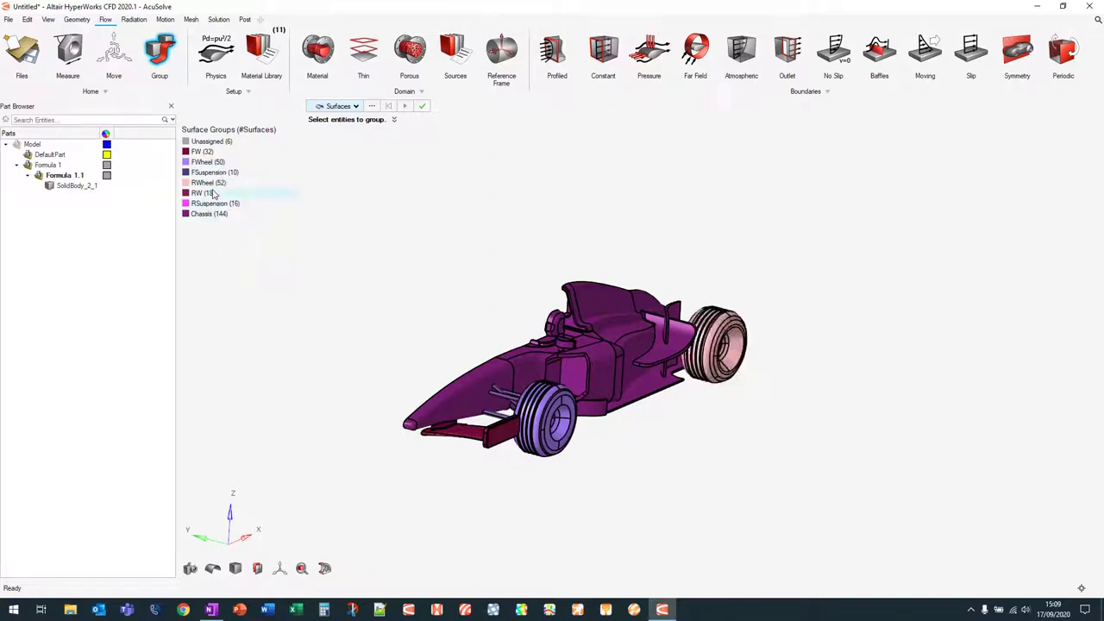
right_click(212, 192)
left_click(238, 223)
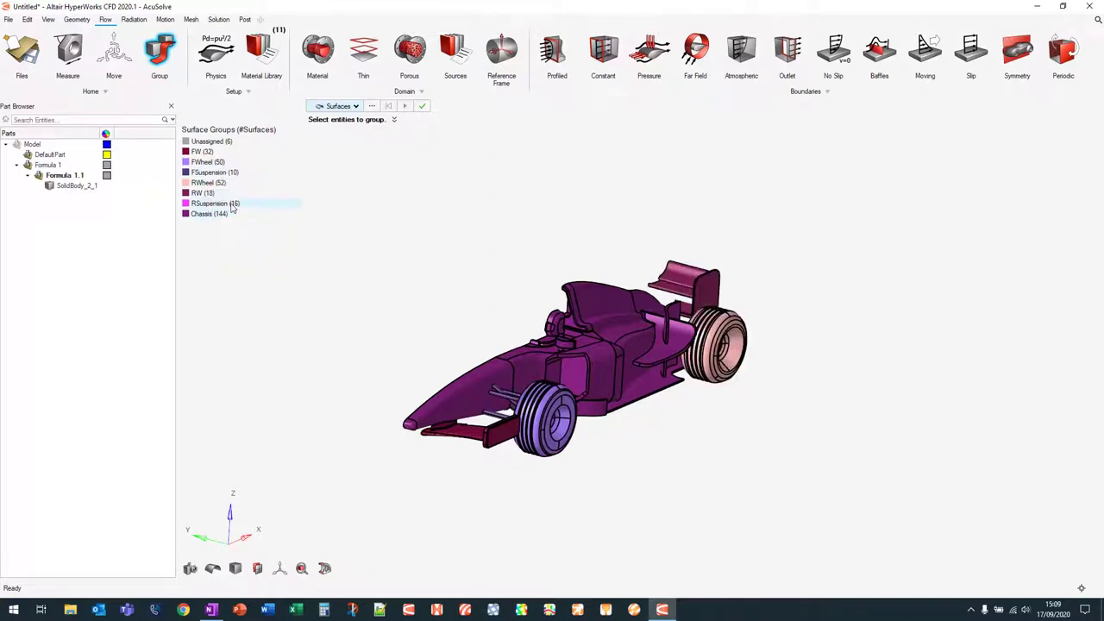
right_click(233, 205)
left_click(251, 235)
right_click_drag(883, 301, 842, 320)
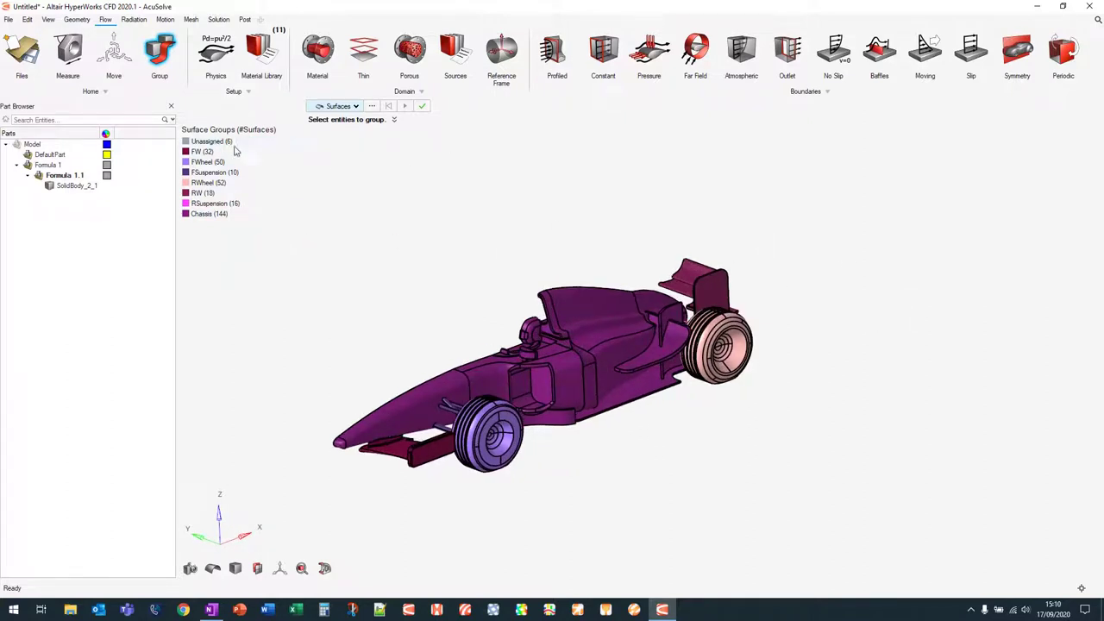
Step: Exit surface grouping and bring the outer box of the fluid domain back into view
left_click(160, 53)
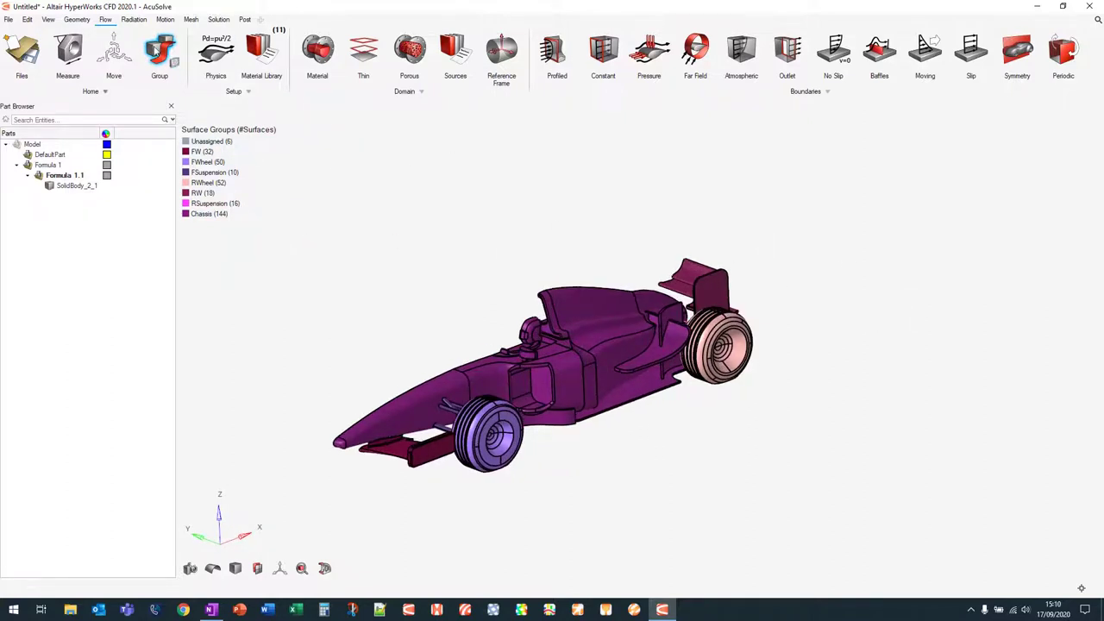
middle_click_drag(416, 219, 490, 337)
scroll(472, 222, "down", 5)
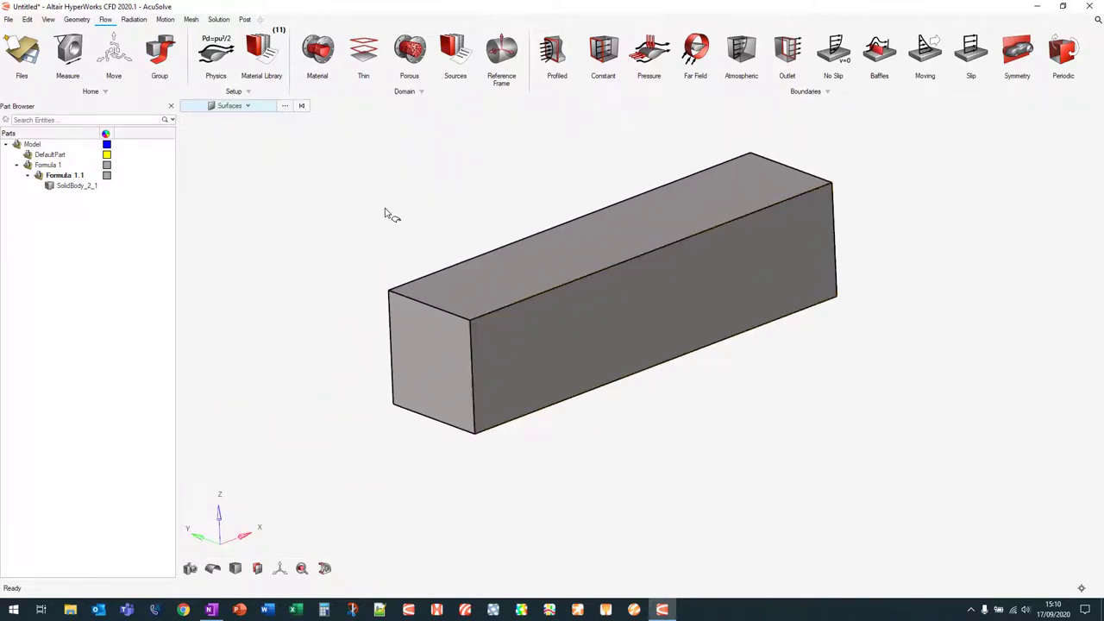
right_click_drag(388, 215, 367, 195)
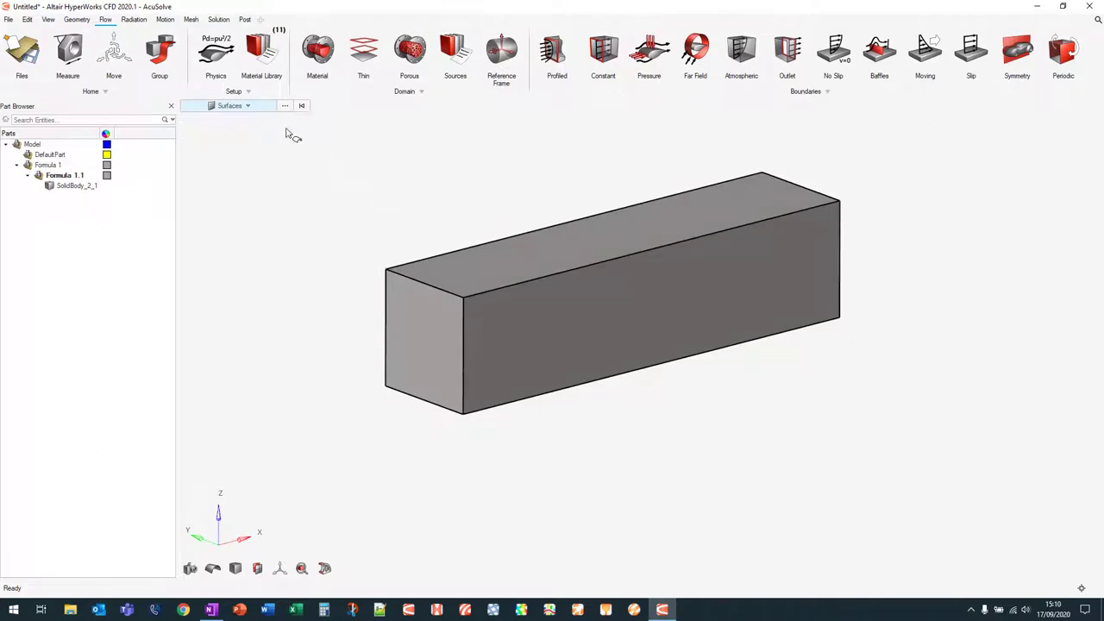
Step: Open the physics setup and choose Spalart-Allmaras as the turbulence model for the flow
left_click(221, 55)
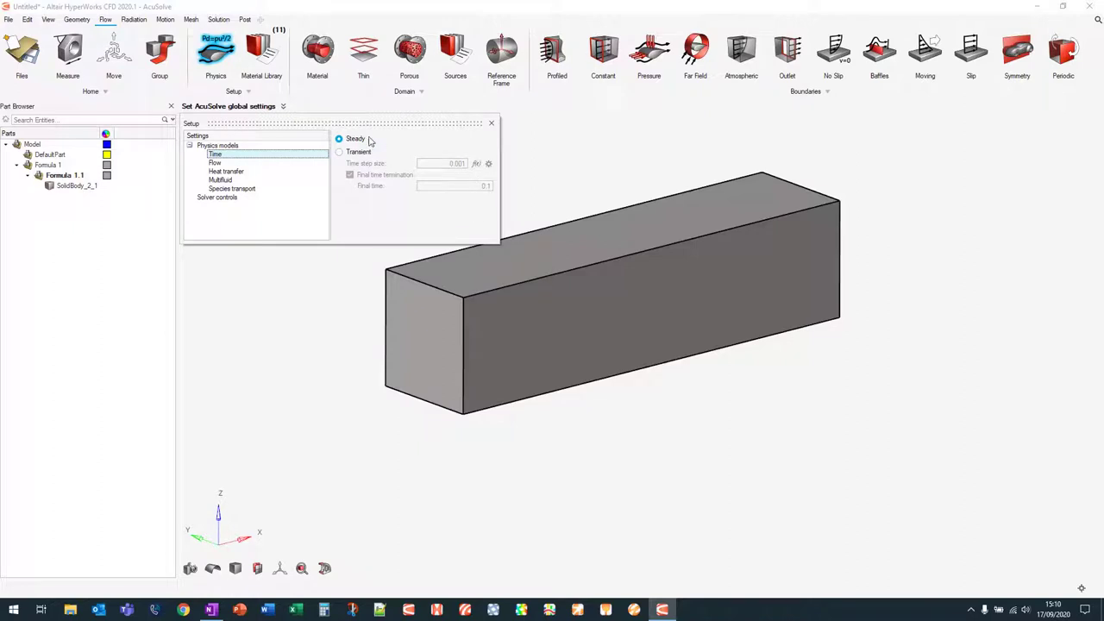
left_click(242, 165)
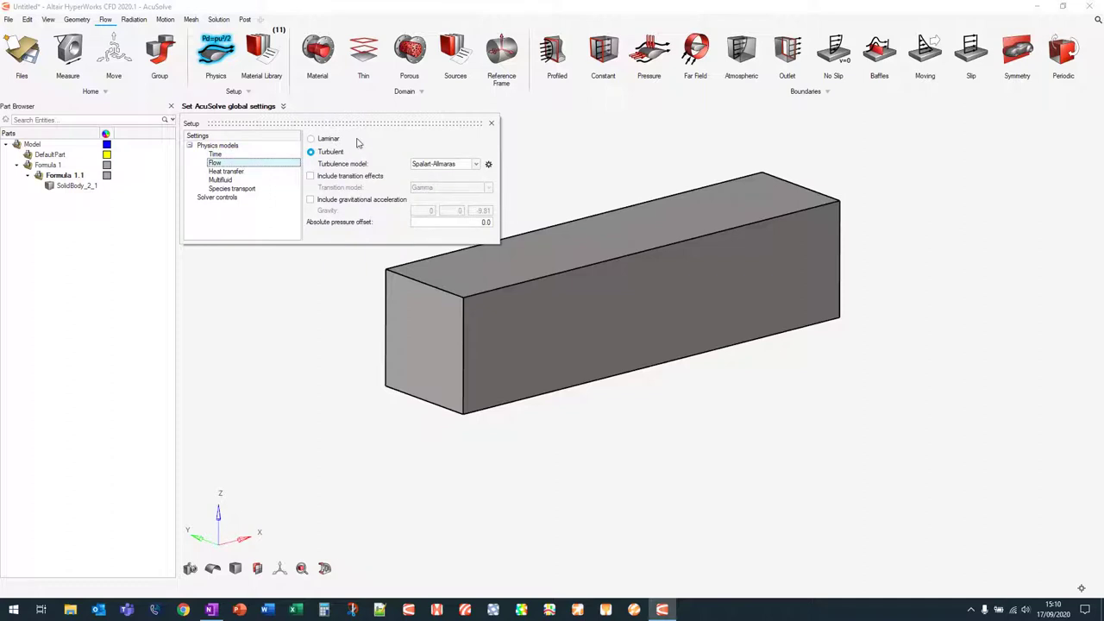
left_click(444, 165)
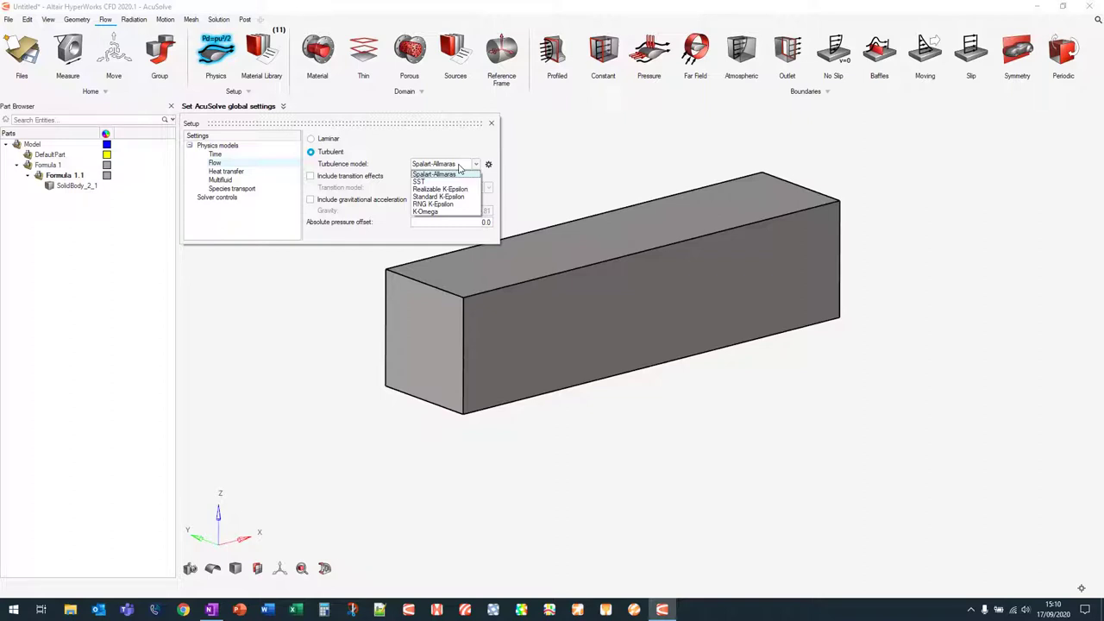
left_click(436, 176)
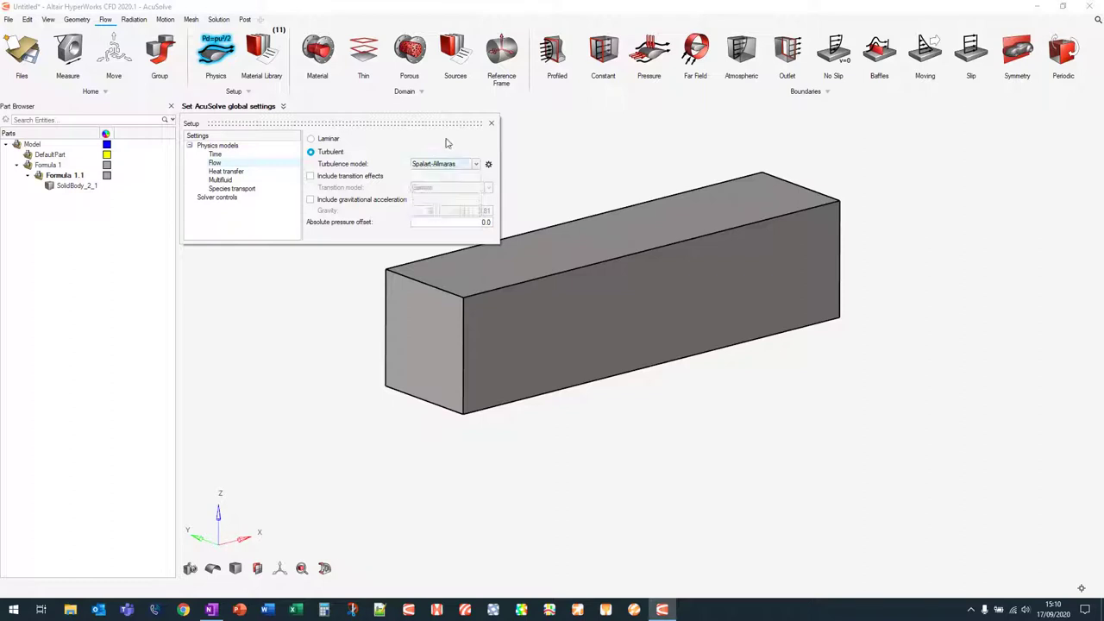
Step: Switch the time model to transient and look through the turbulence models offered for it, keeping Spalart-Allmaras
left_click(235, 155)
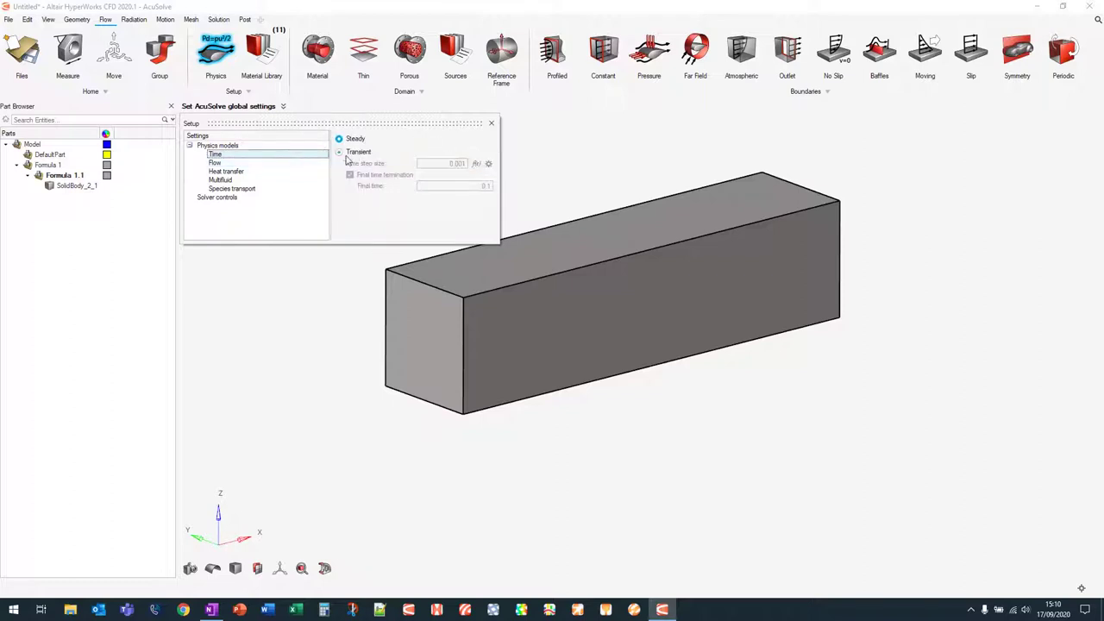
left_click(339, 153)
left_click(251, 163)
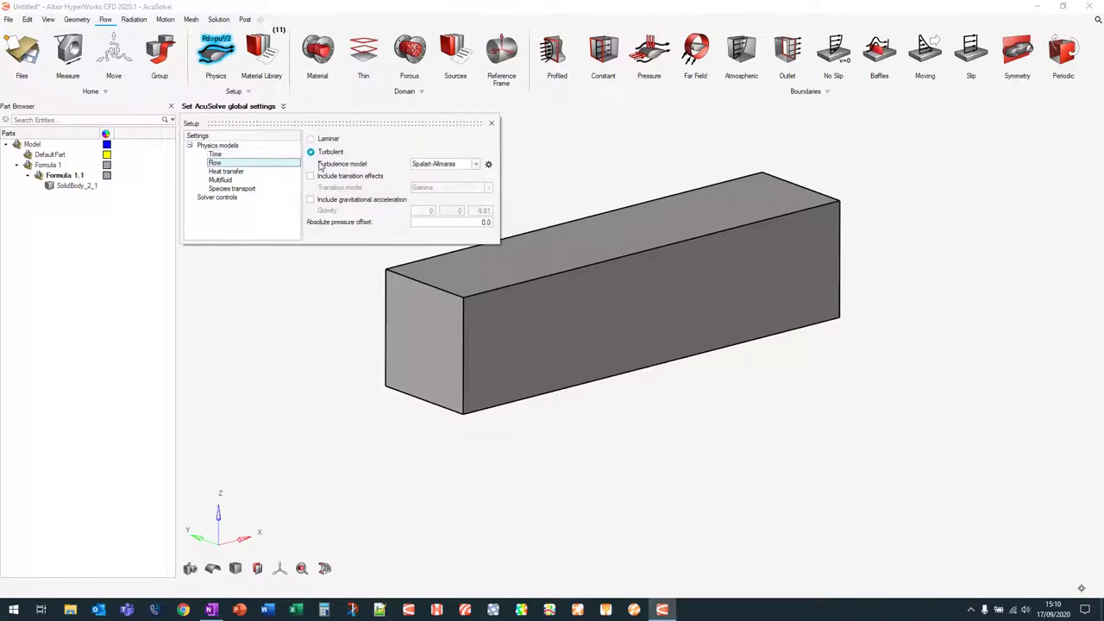
left_click(439, 167)
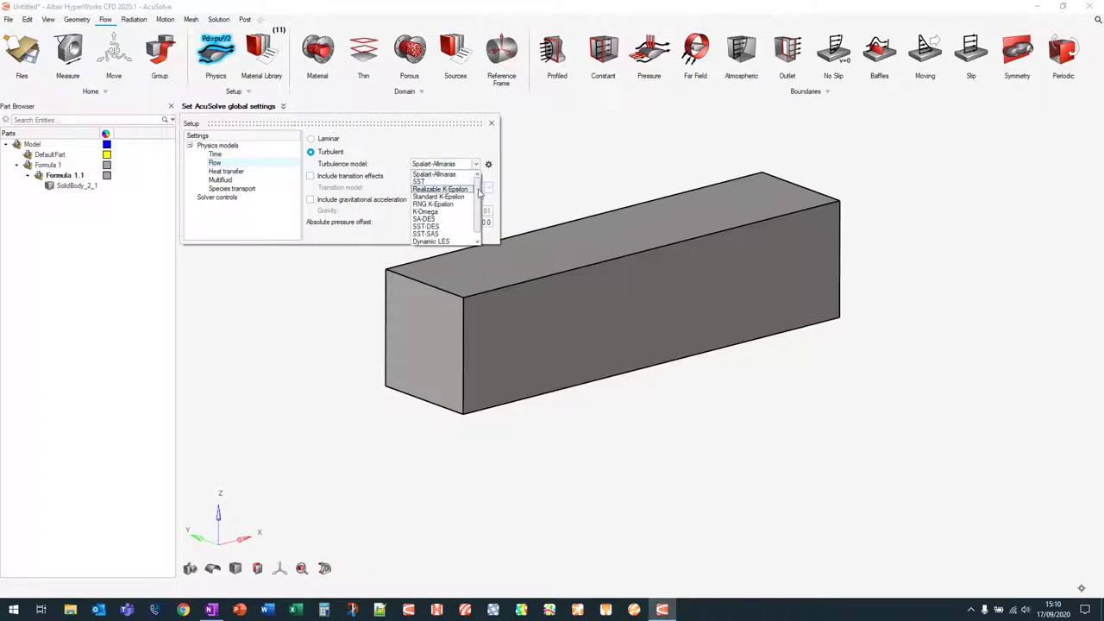
scroll(478, 204, "down", 1)
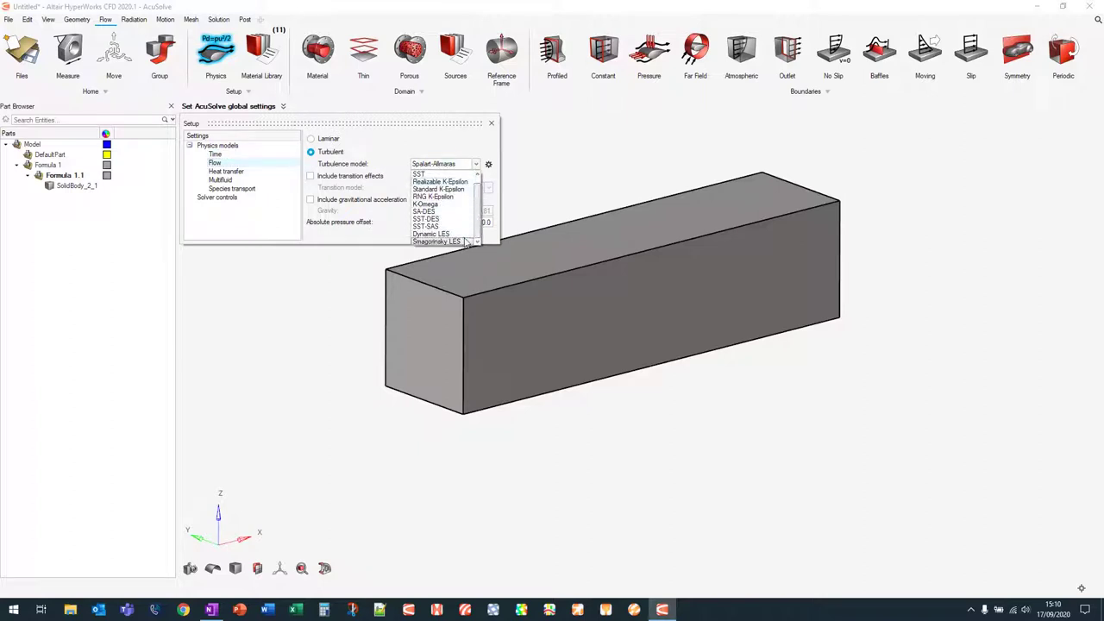
scroll(473, 177, "up", 1)
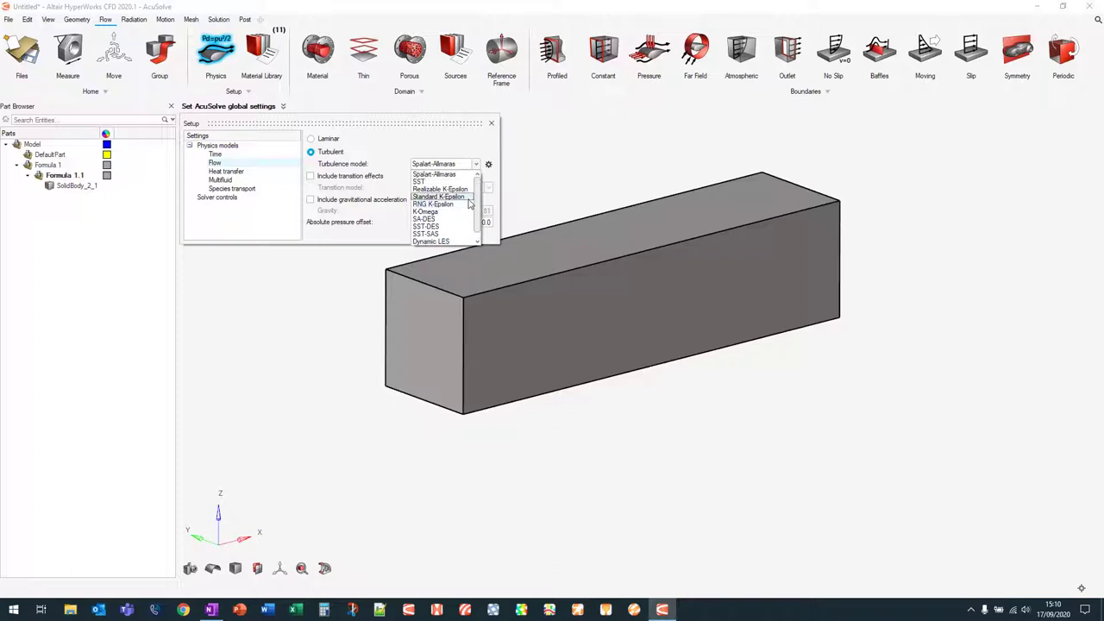
left_click(472, 173)
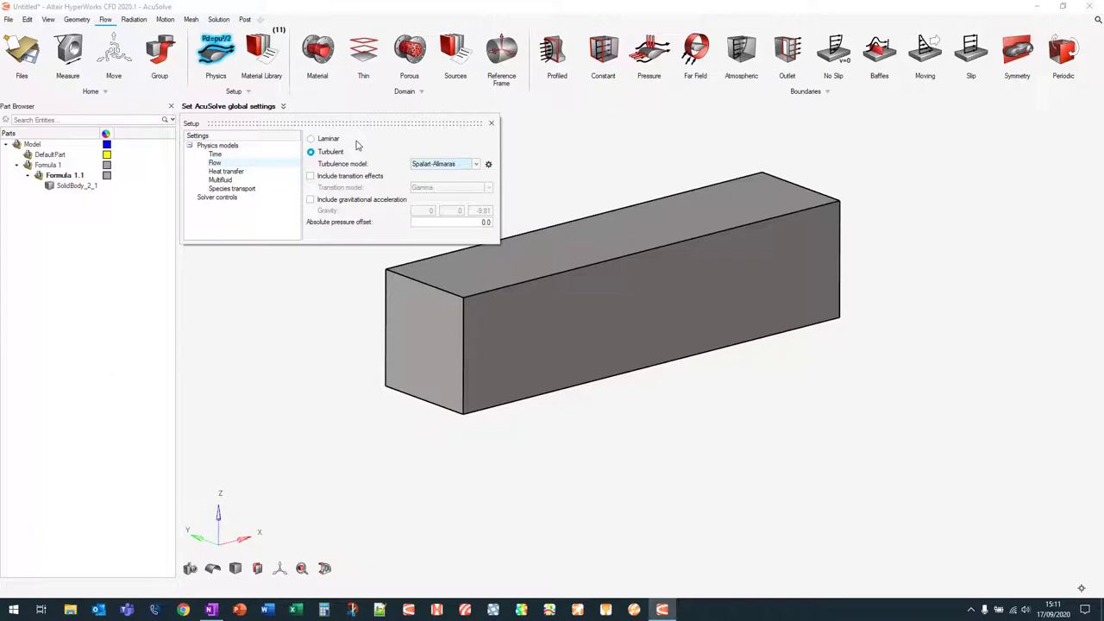
left_click(262, 171)
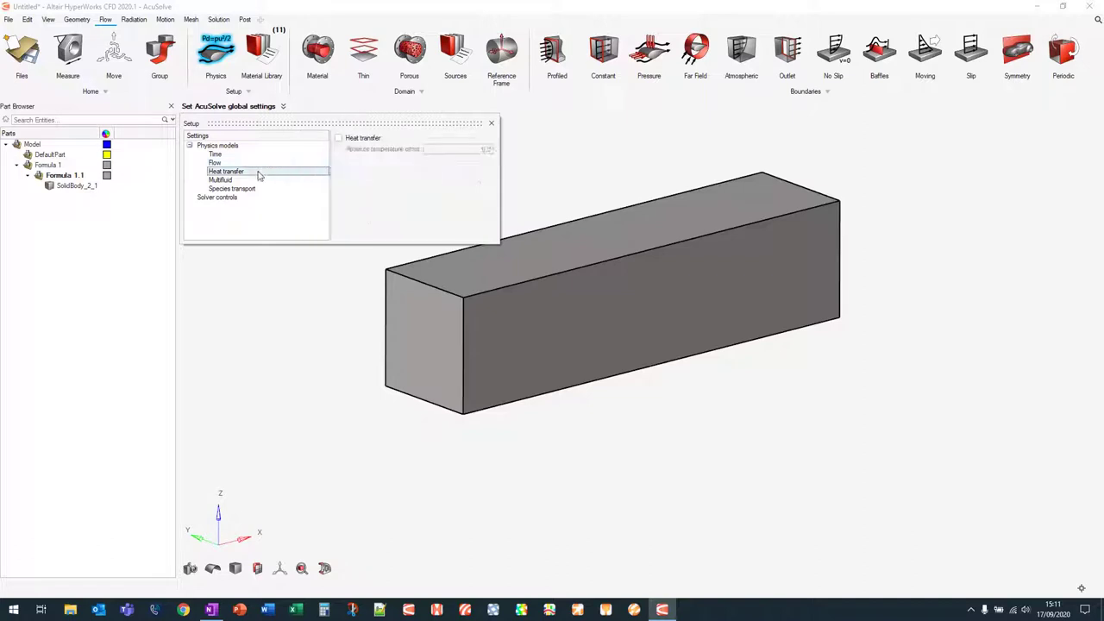
left_click(337, 138)
left_click(336, 138)
Step: Set the analysis to steady and choose SST as the turbulence model for the flow
left_click(256, 154)
left_click(356, 143)
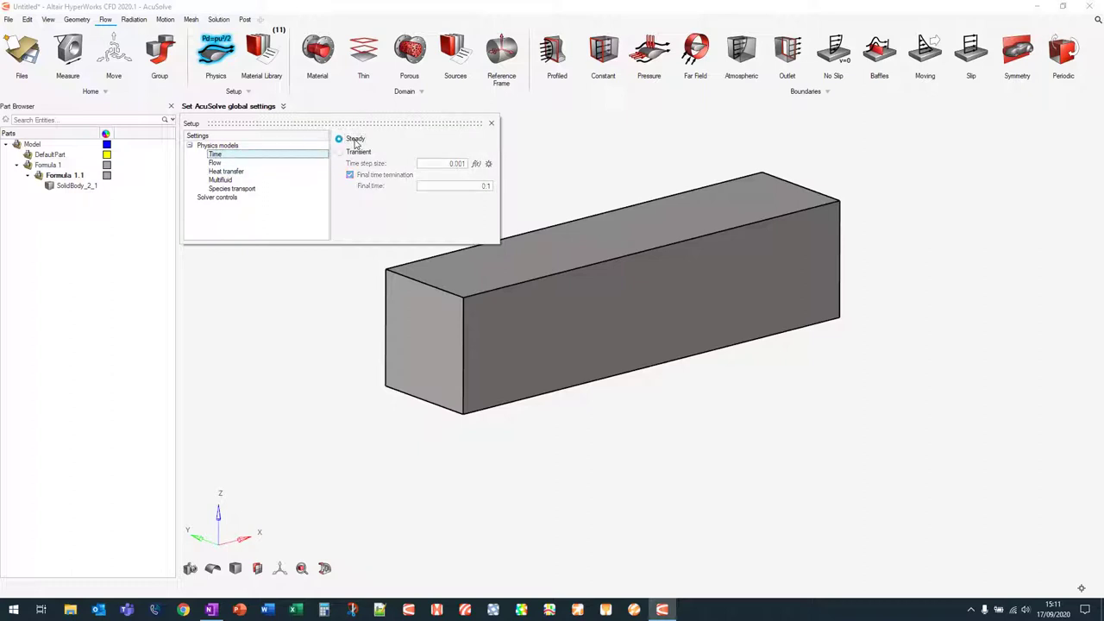
left_click(254, 163)
left_click(418, 164)
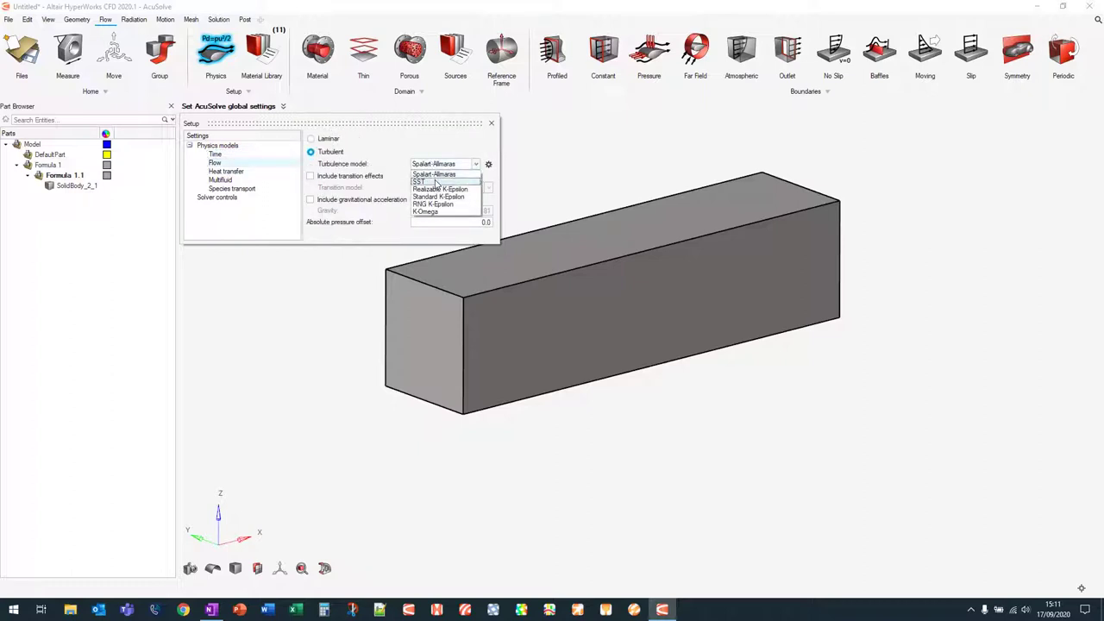
left_click(437, 182)
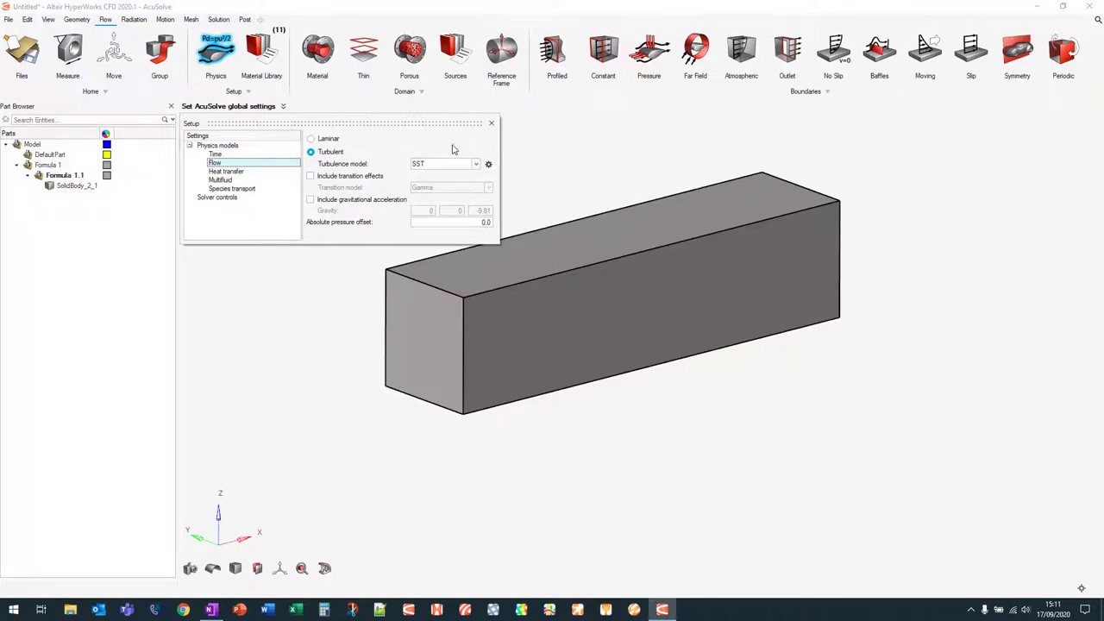
Step: Check the heat transfer setting and review the solver controls for the update factor, maximum steps and convergence tolerance
left_click(245, 173)
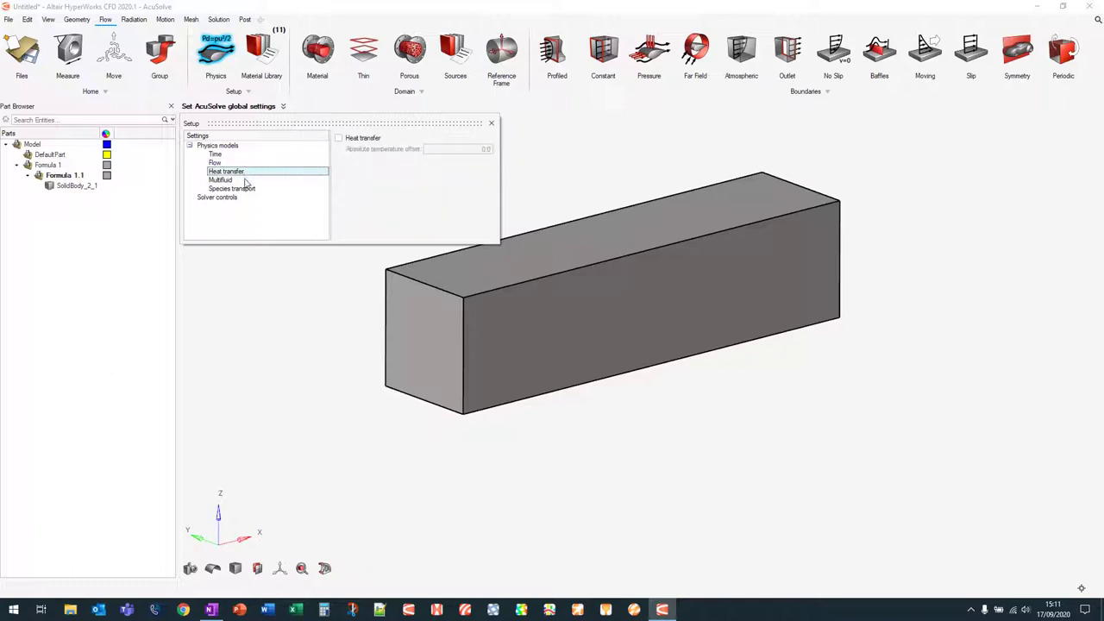
left_click(245, 197)
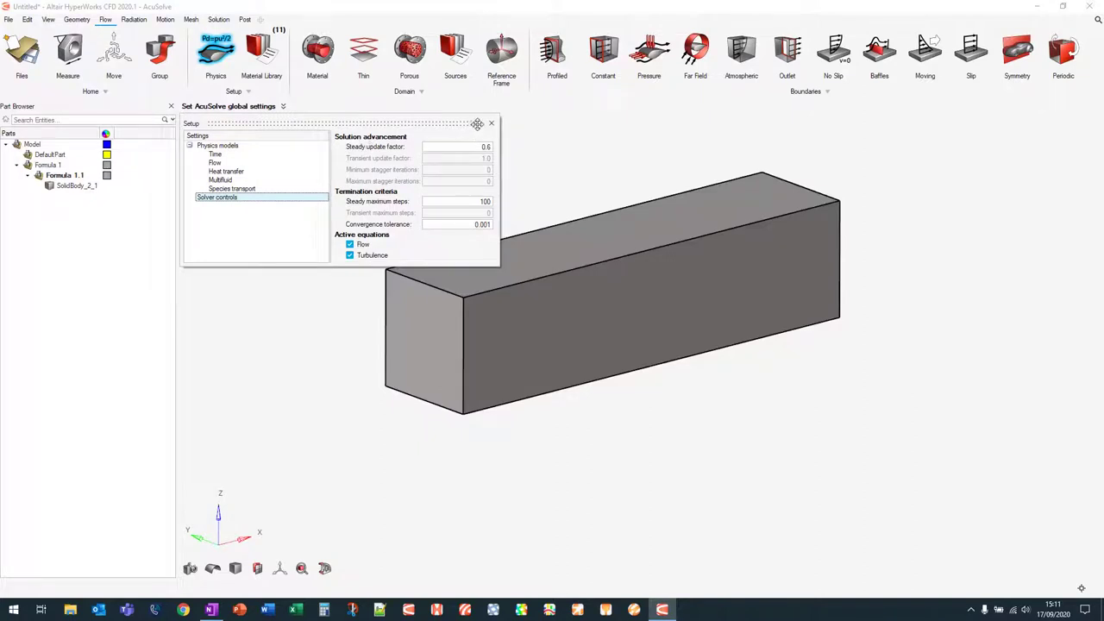
Step: Review the built-in and custom fluid materials in the material library
left_click(492, 123)
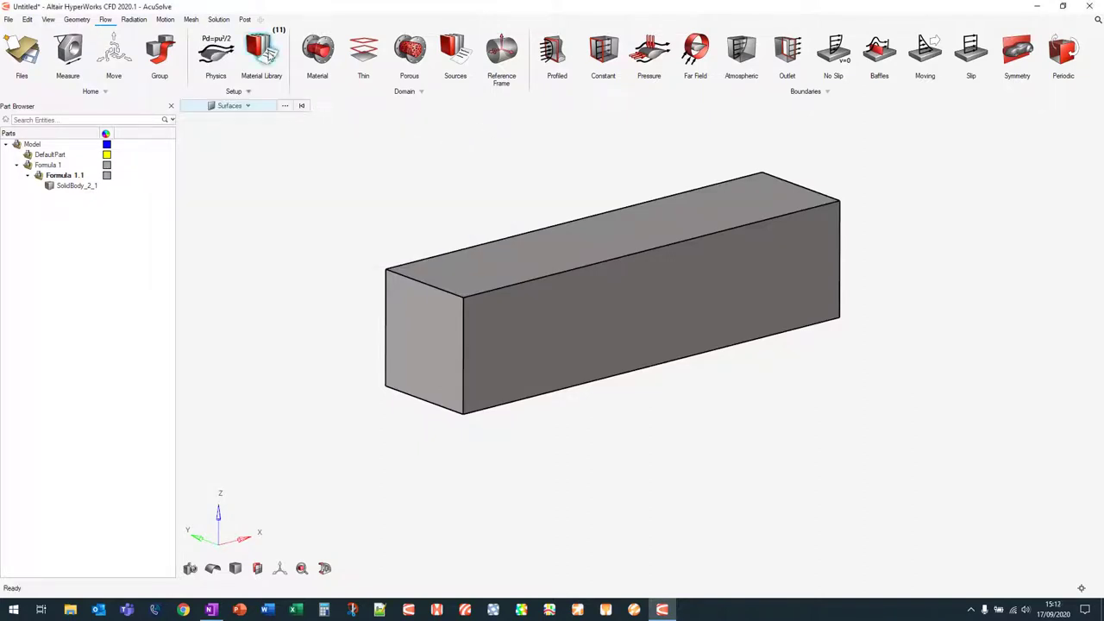
left_click(270, 53)
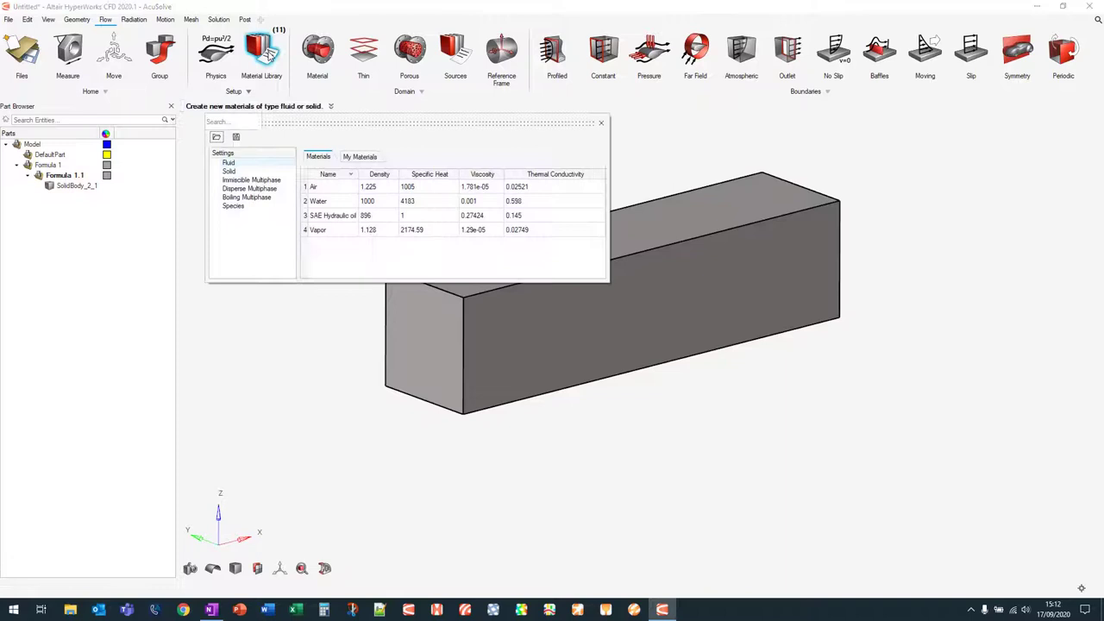
left_click(359, 157)
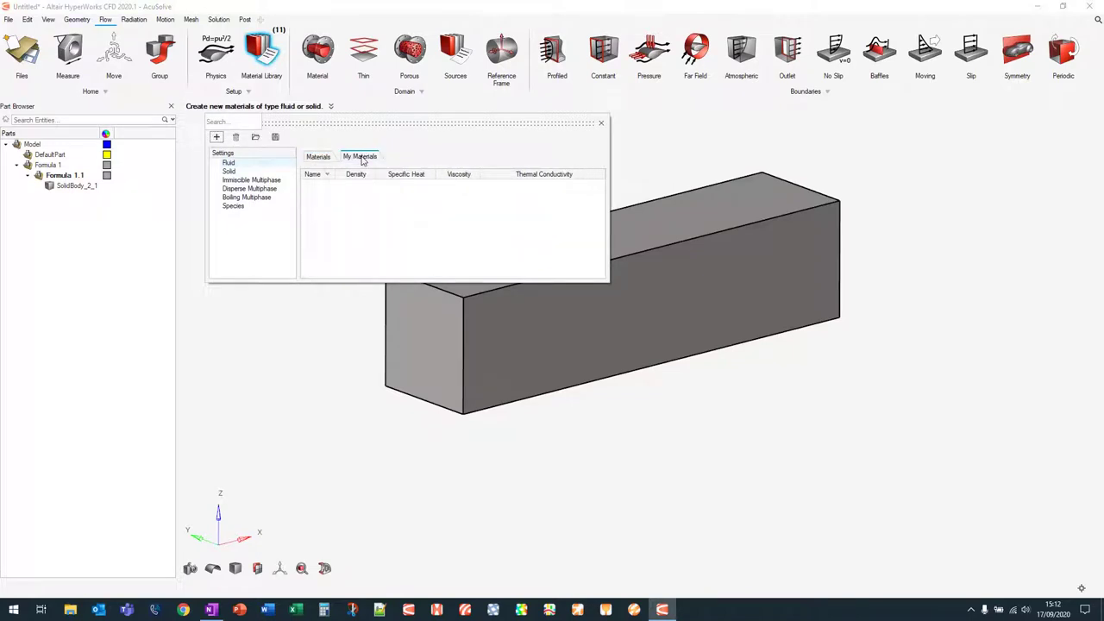
left_click(318, 156)
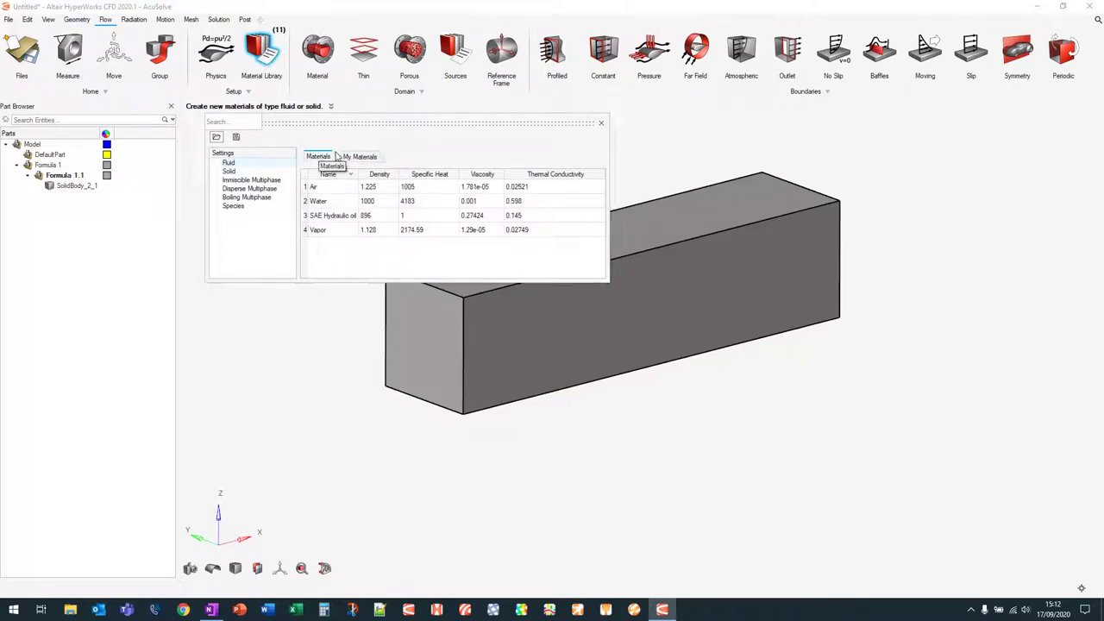
left_click(358, 156)
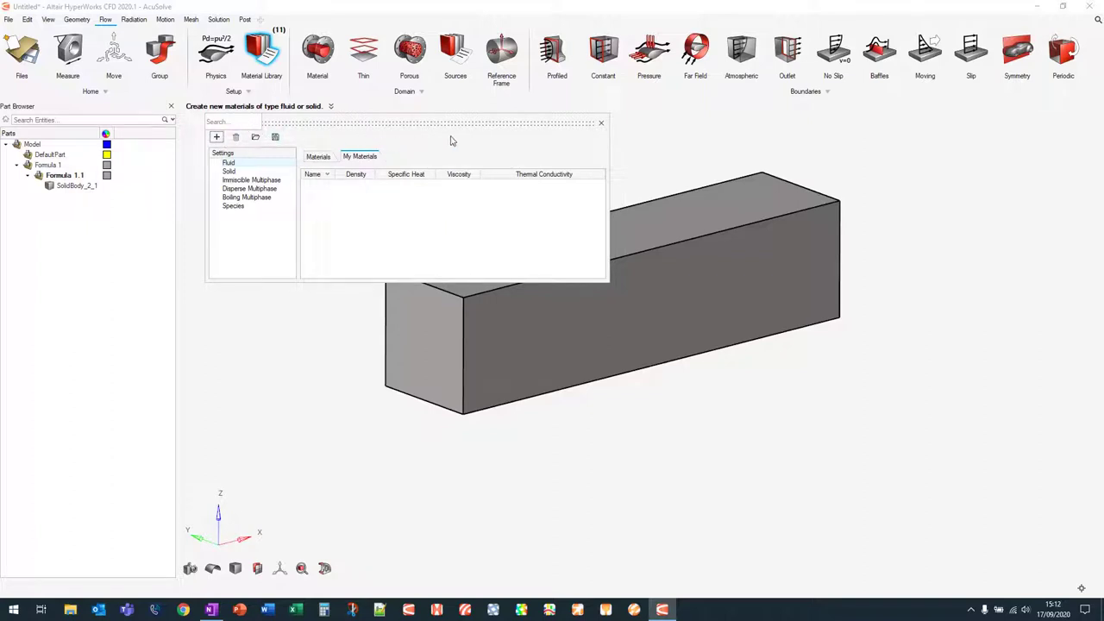
left_click(601, 125)
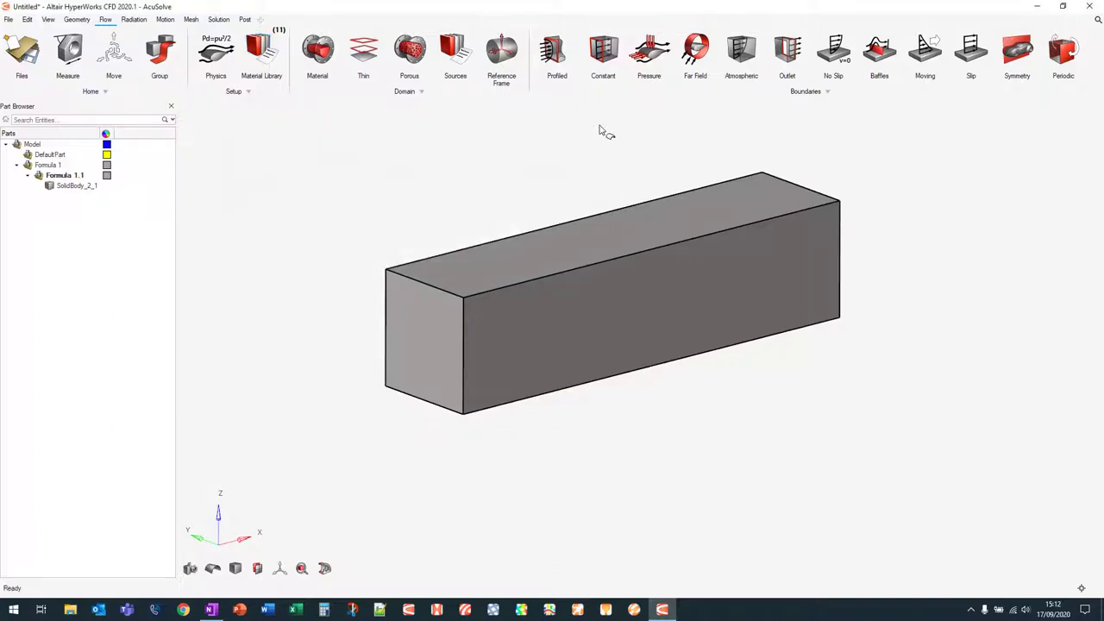
Step: Assign Air as the material of the box-shaped flow solid
left_click(325, 52)
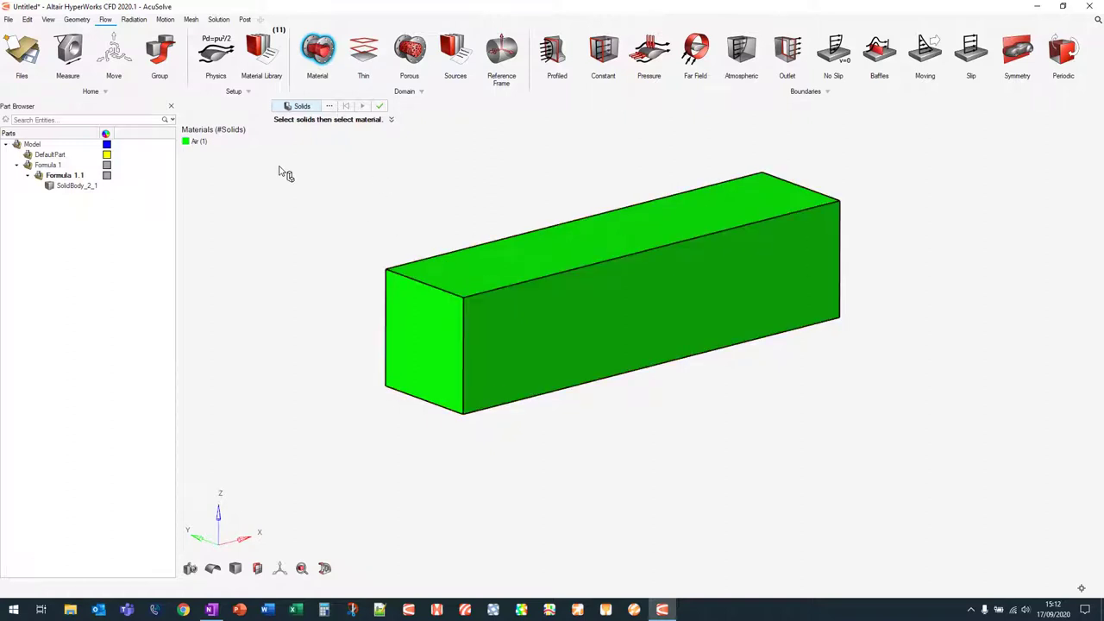
left_click(521, 276)
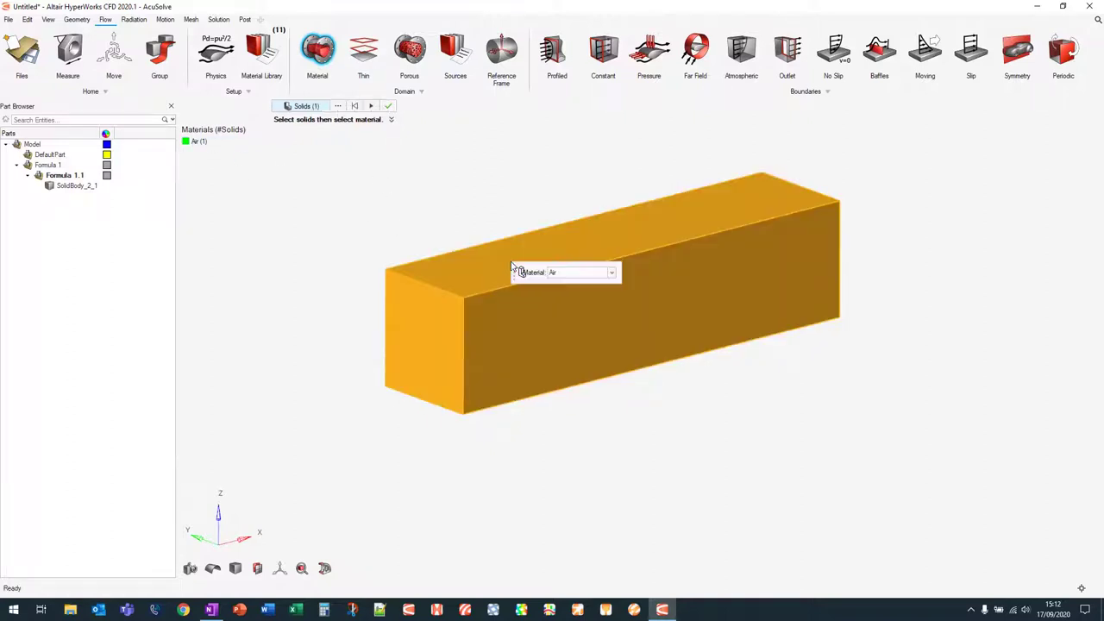
left_click(580, 275)
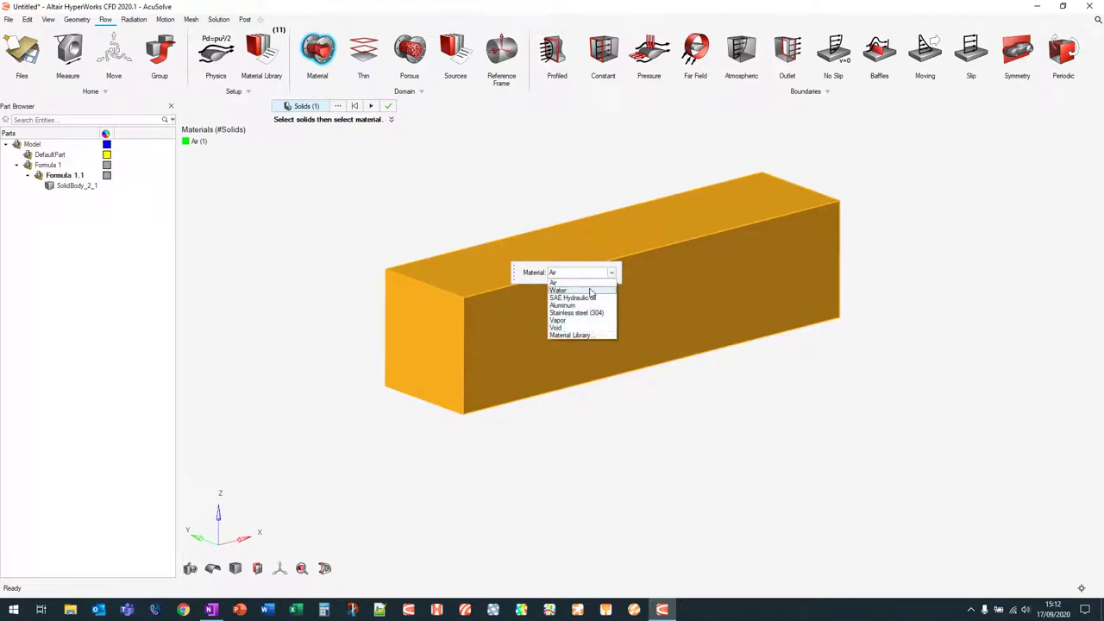
left_click(590, 284)
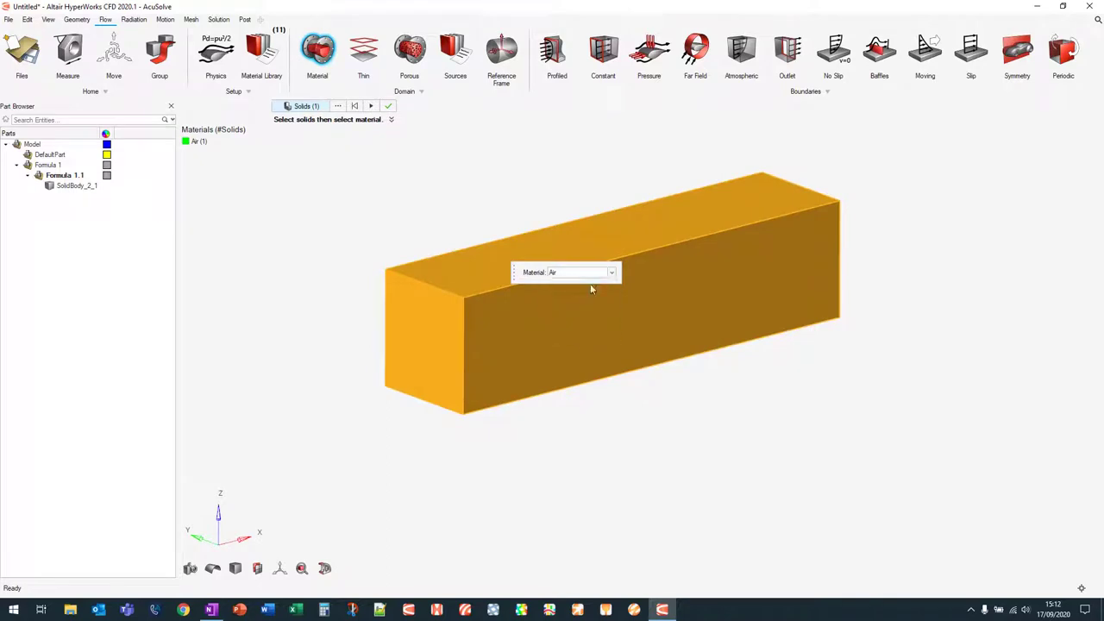
left_click(377, 106)
right_click(402, 164)
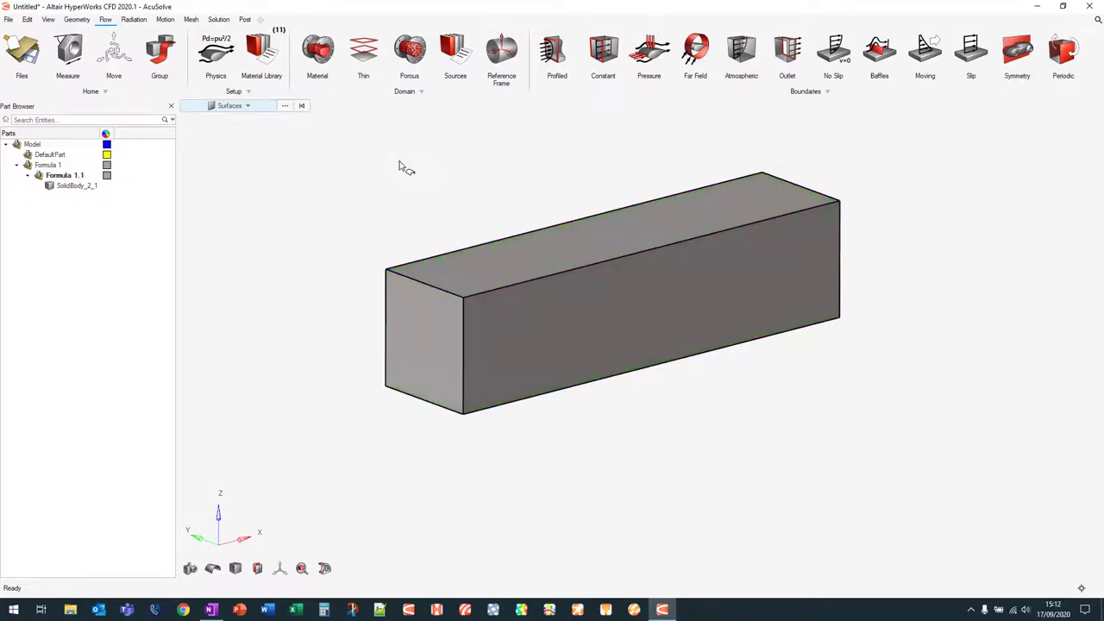
Step: Start a porous model on the box solid, orient it at the small end face, and view the porosity coefficient calculator
middle_click_drag(438, 161, 442, 189)
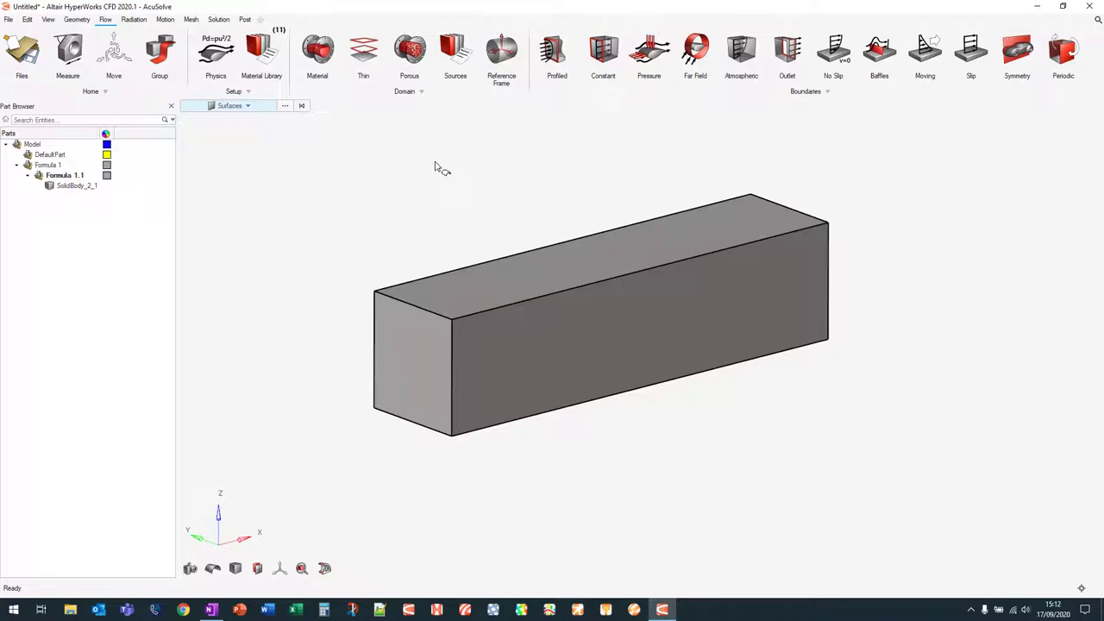
left_click(409, 54)
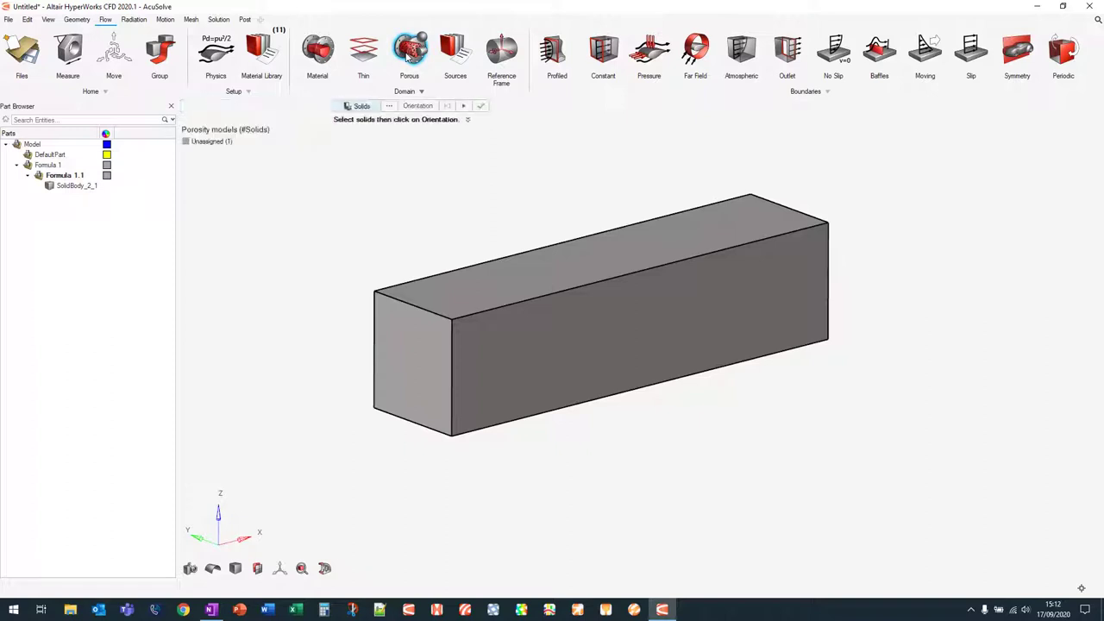
left_click(443, 291)
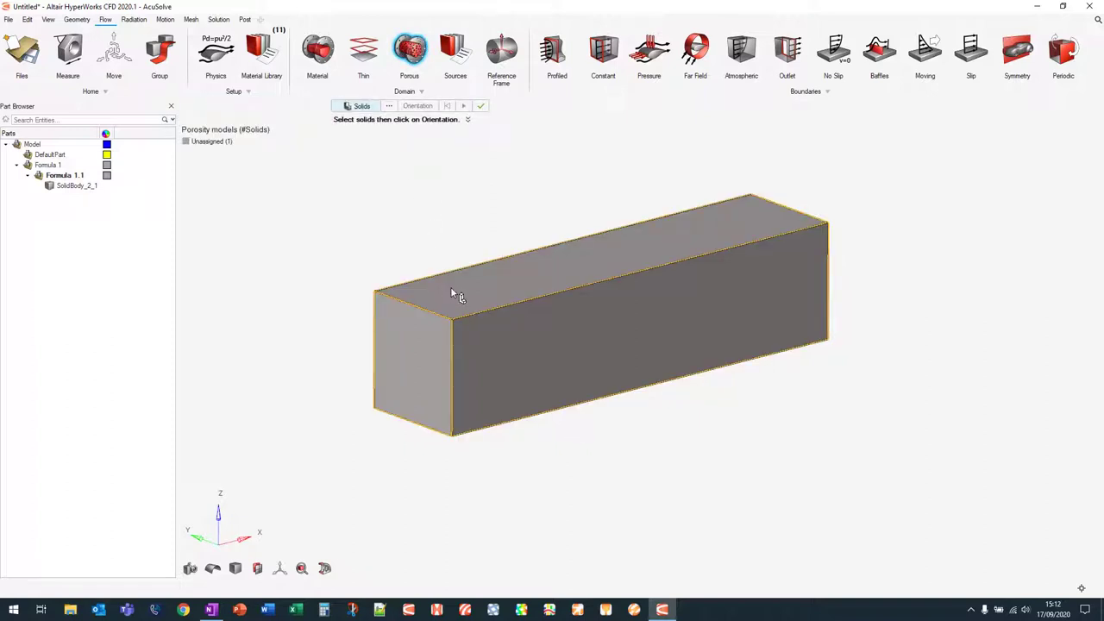
left_click(449, 295)
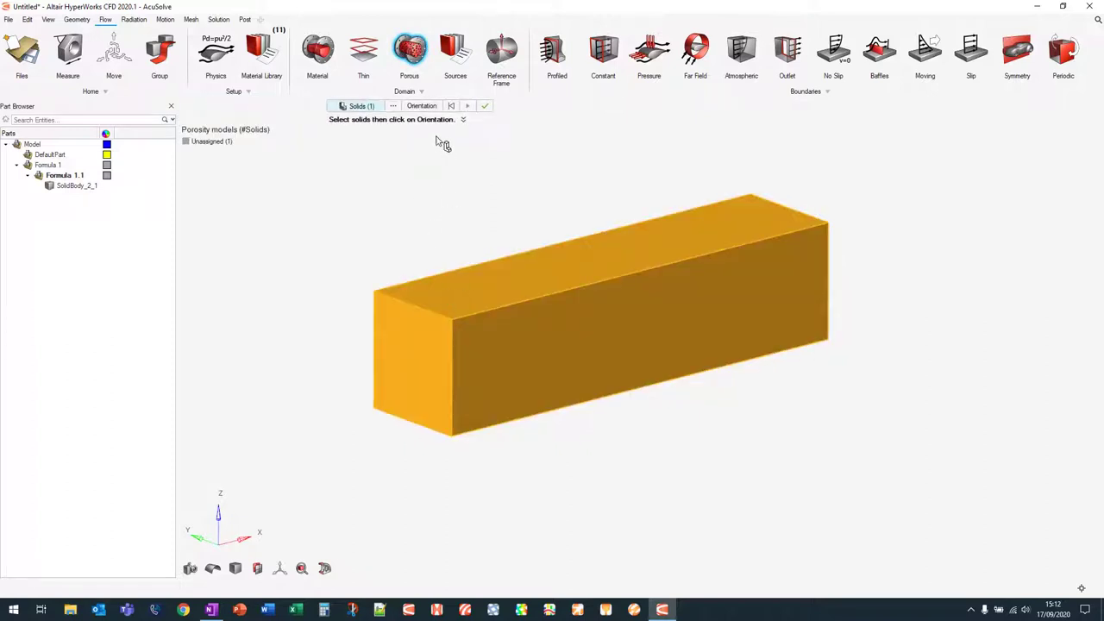
left_click(422, 106)
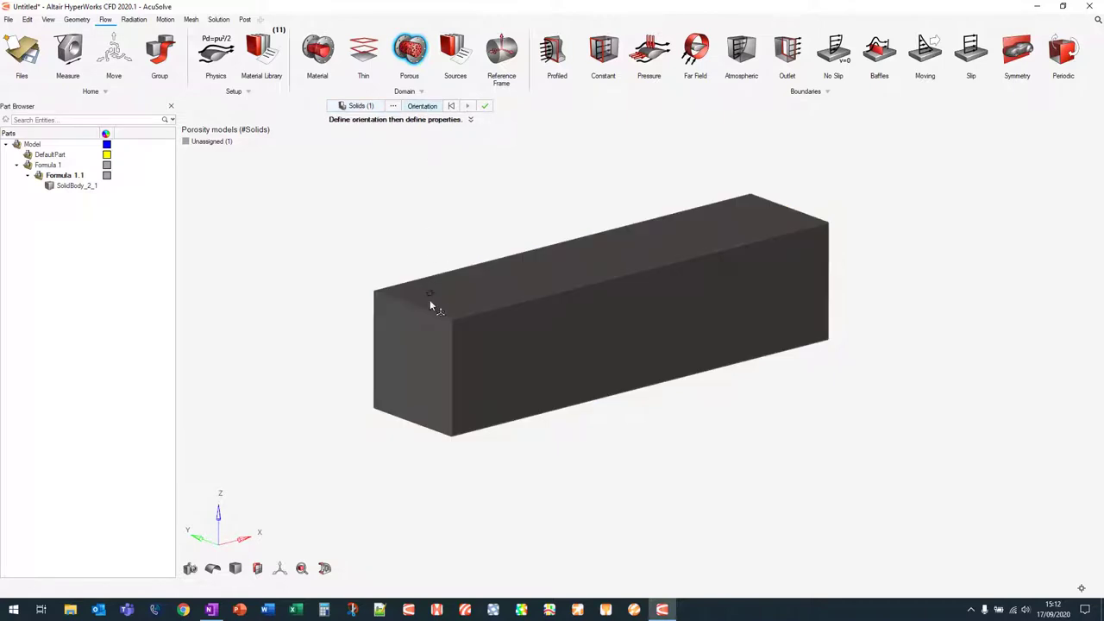
left_click(413, 362)
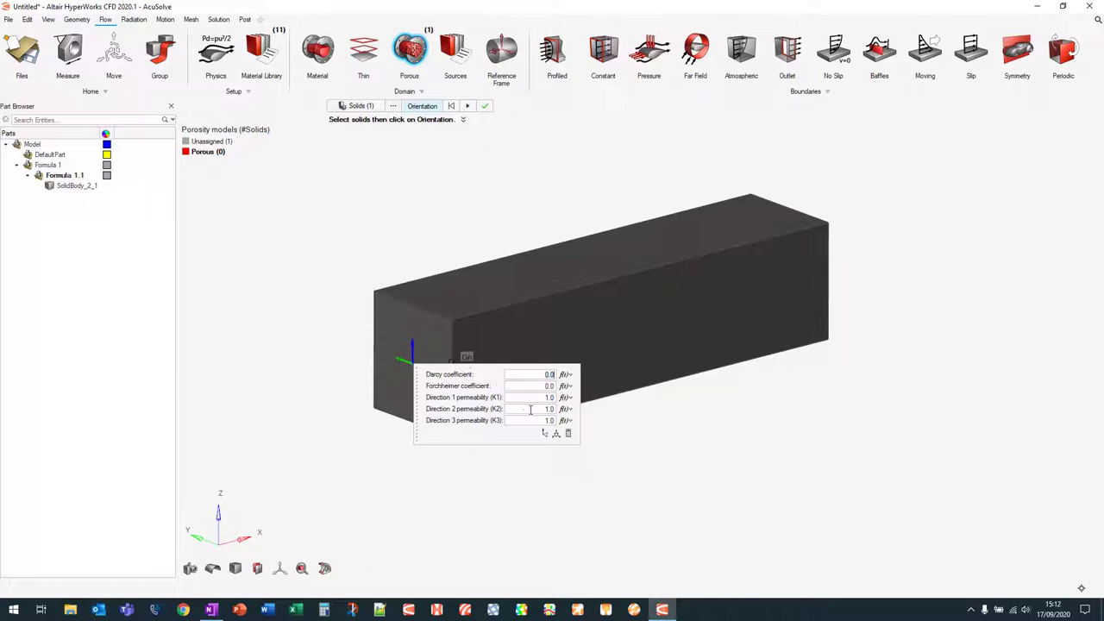
left_click(568, 434)
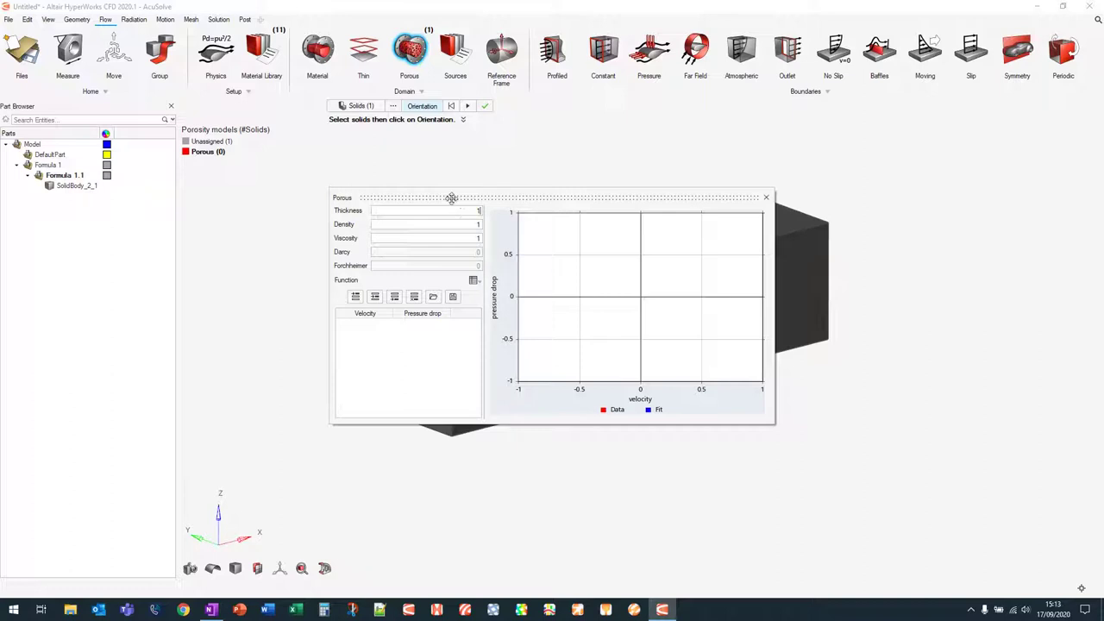
left_click(768, 199)
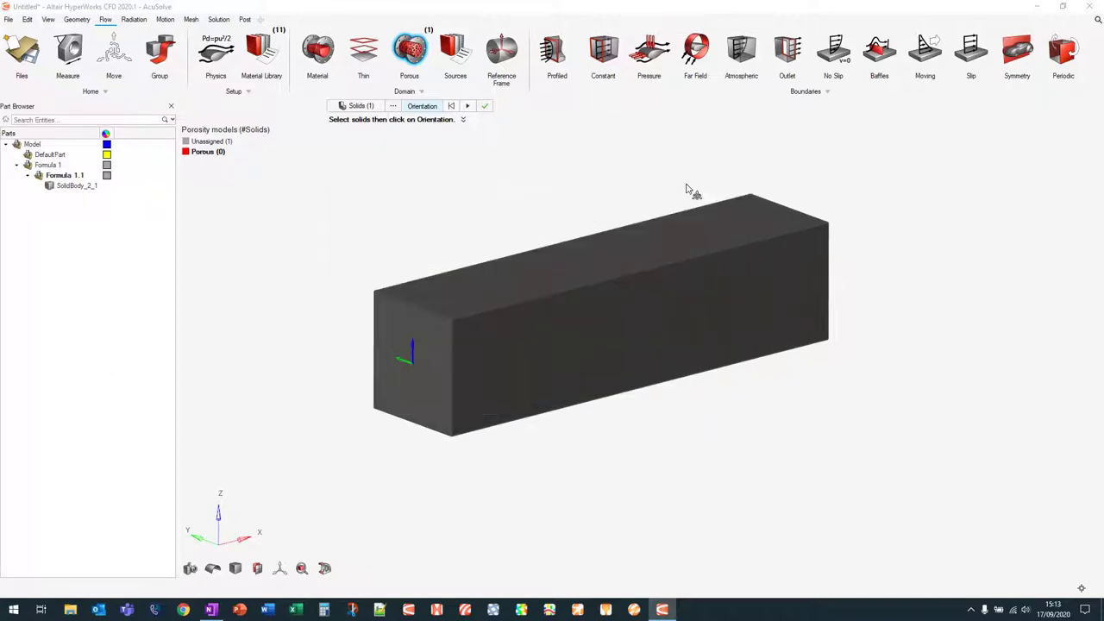
Step: Clear the solid selection, delete the Porous model, and leave the Porous tool
left_click(452, 105)
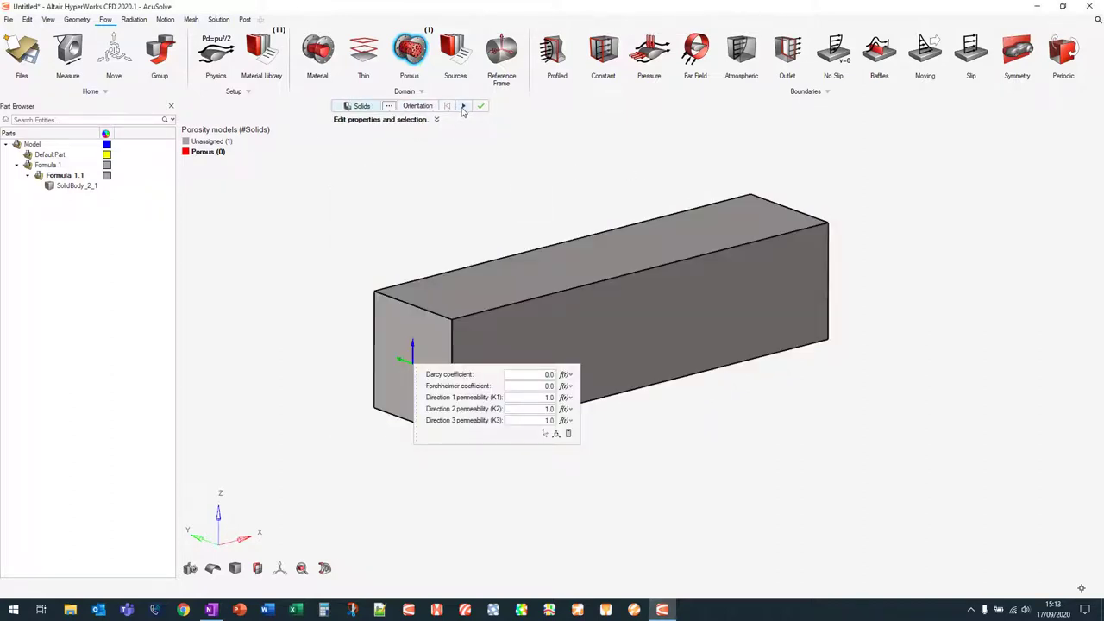
right_click(216, 159)
left_click(239, 247)
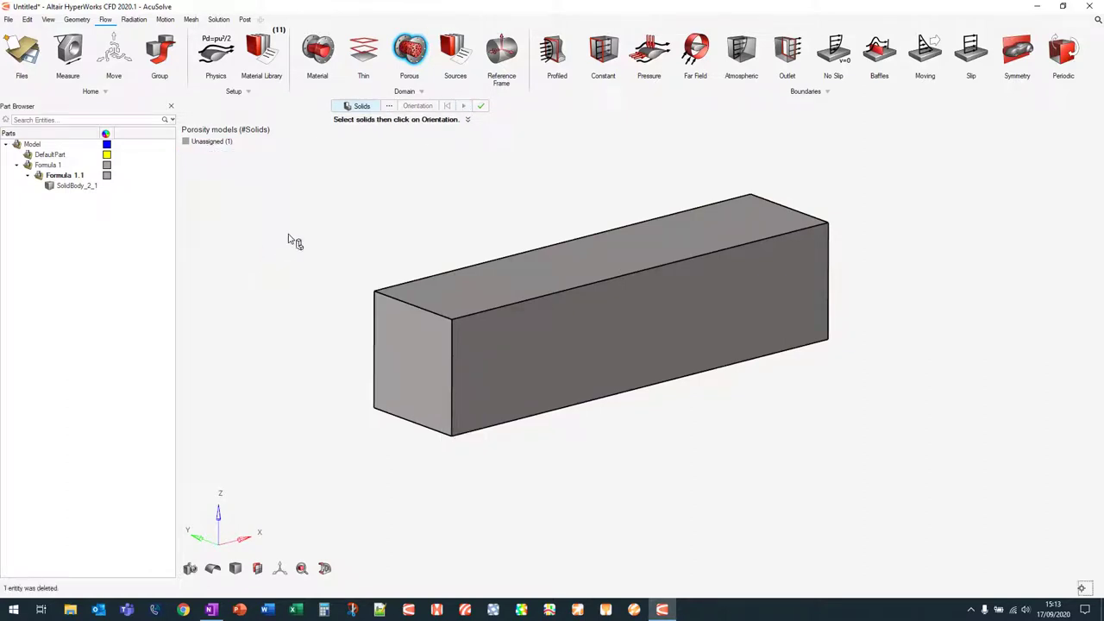
left_click(414, 51)
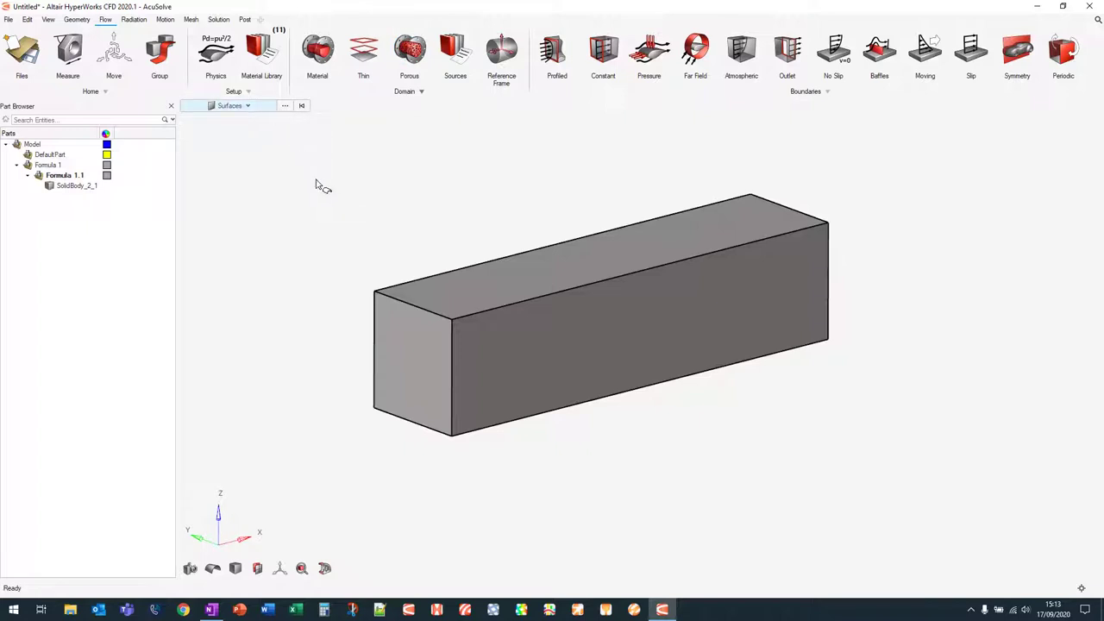
Step: Create a model parameter named Inlet with the expression 15
left_click(248, 92)
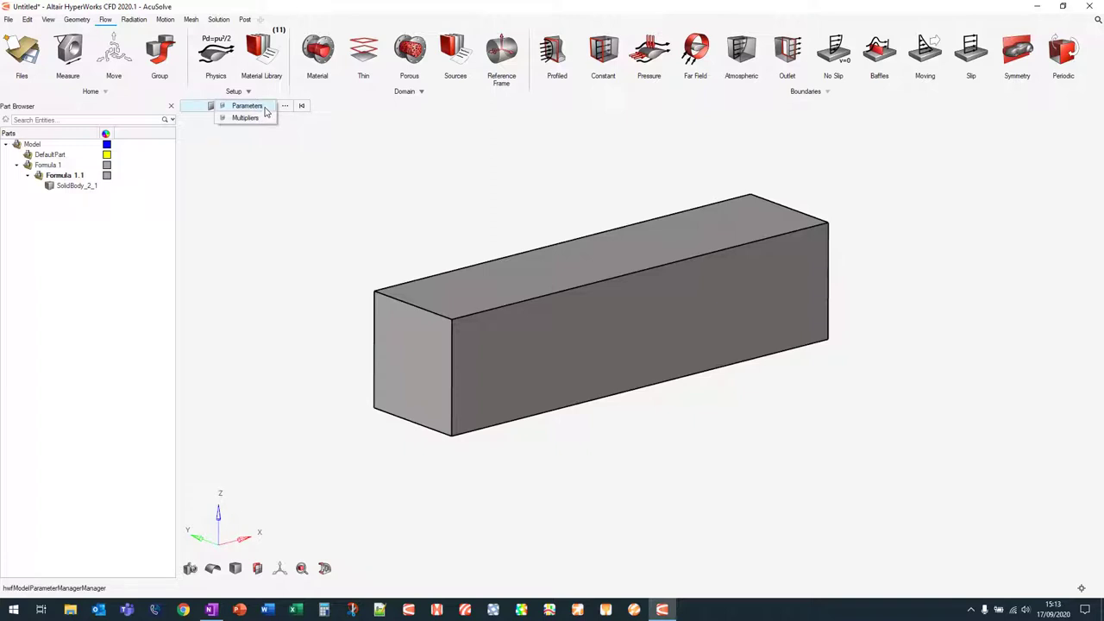
left_click(265, 107)
left_click(173, 121)
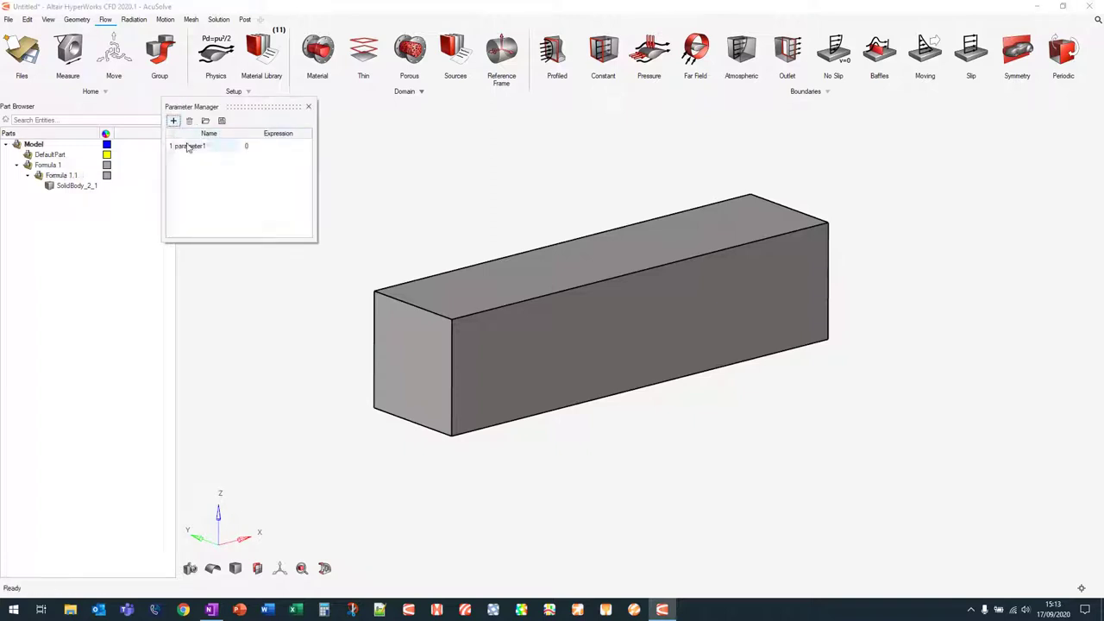
double_click(206, 150)
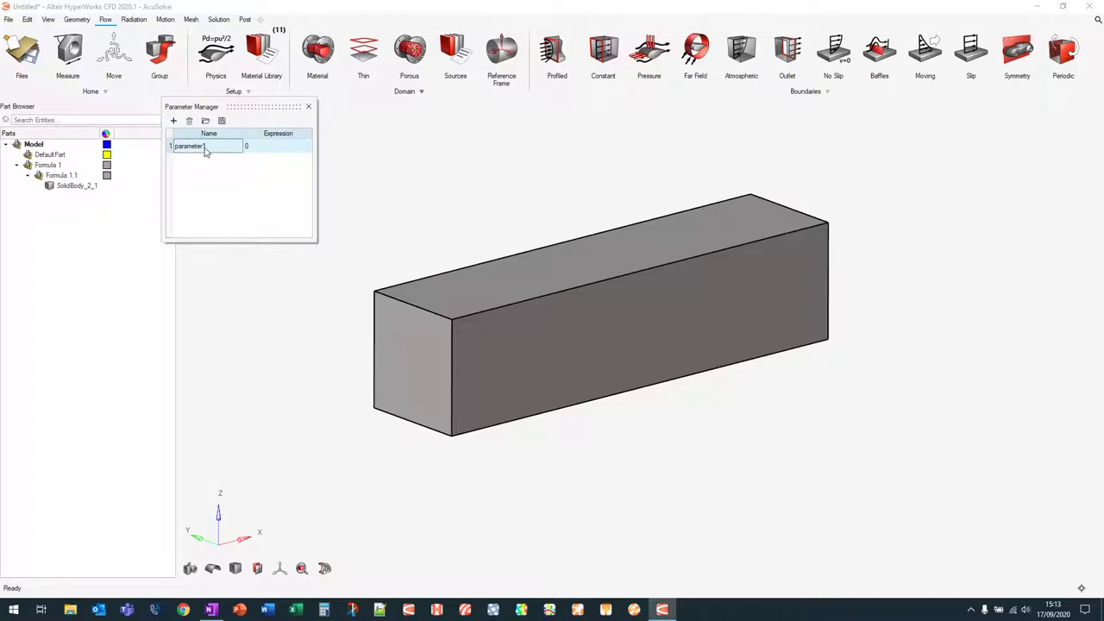
type("let")
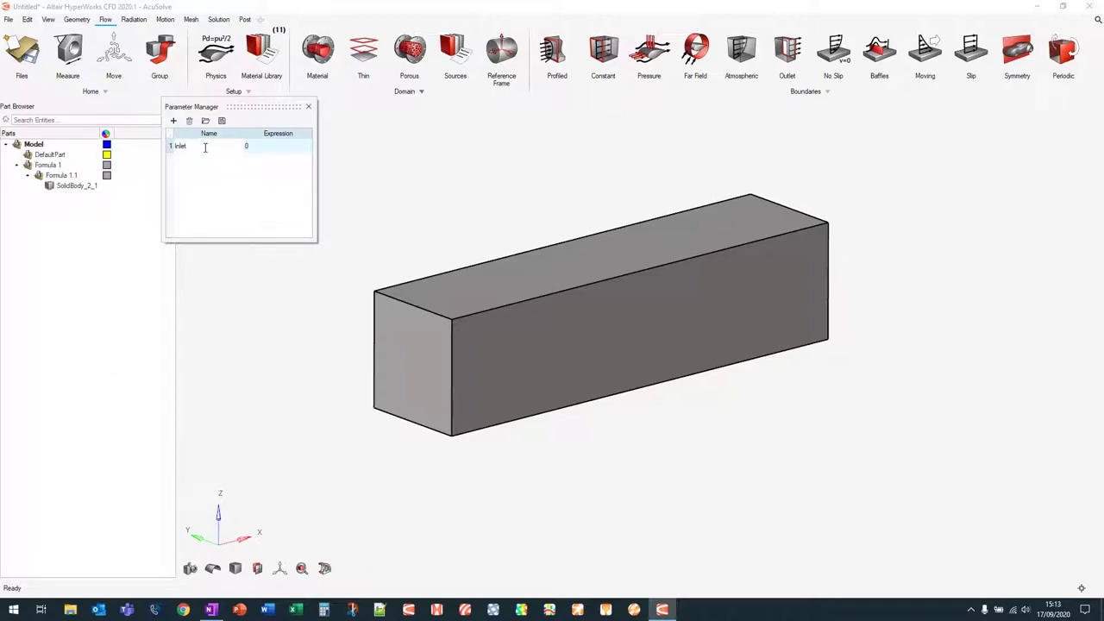
double_click(278, 149)
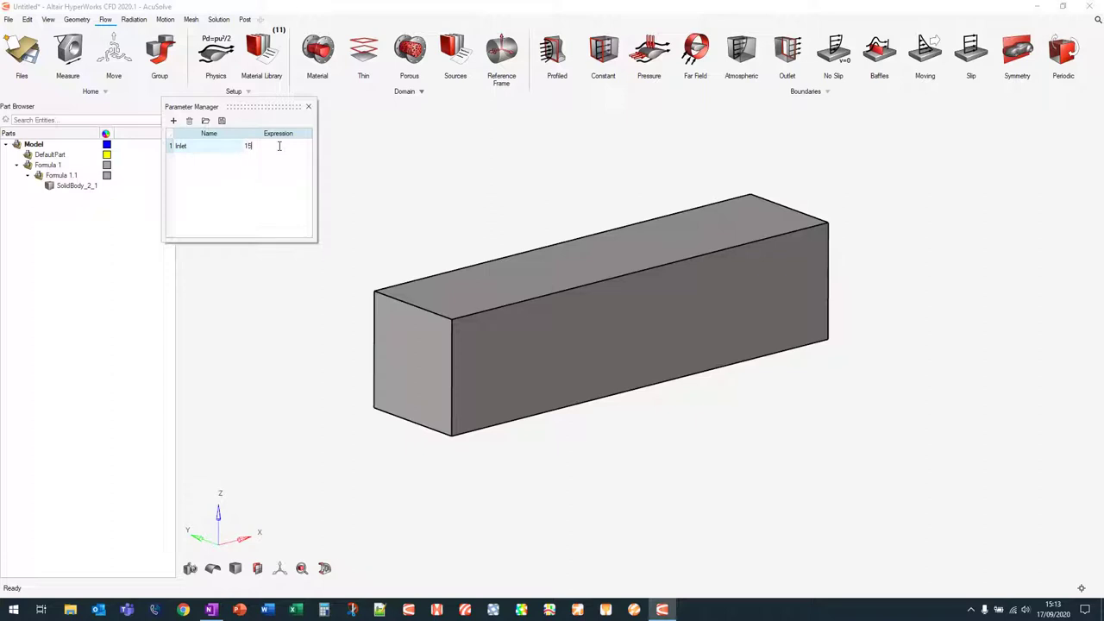
double_click(278, 146)
left_click(309, 108)
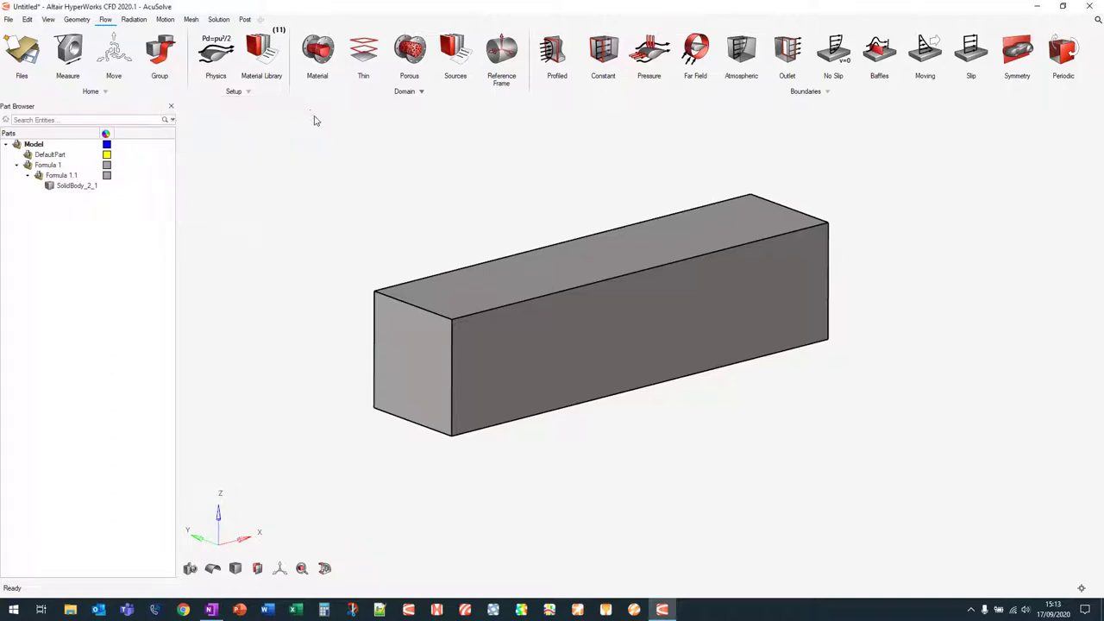
Step: Hide all outer surfaces of the box domain surrounding the race car
mouse_move(457, 217)
right_mouse_down()
mouse_move(458, 202)
mouse_move(454, 212)
right_mouse_up()
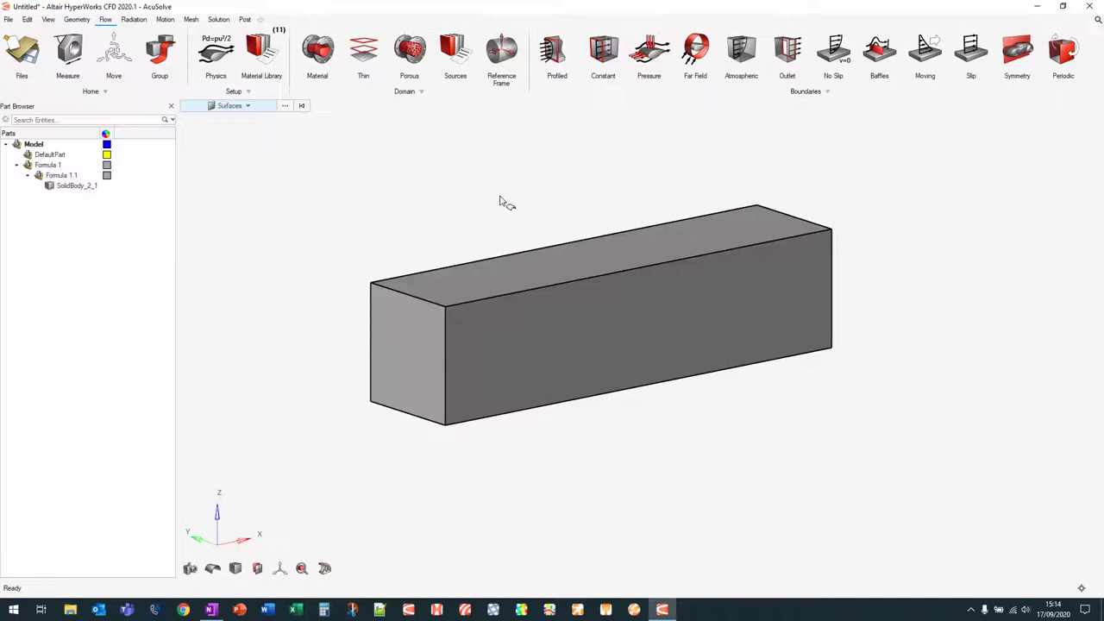
middle_click_drag(451, 198, 461, 175)
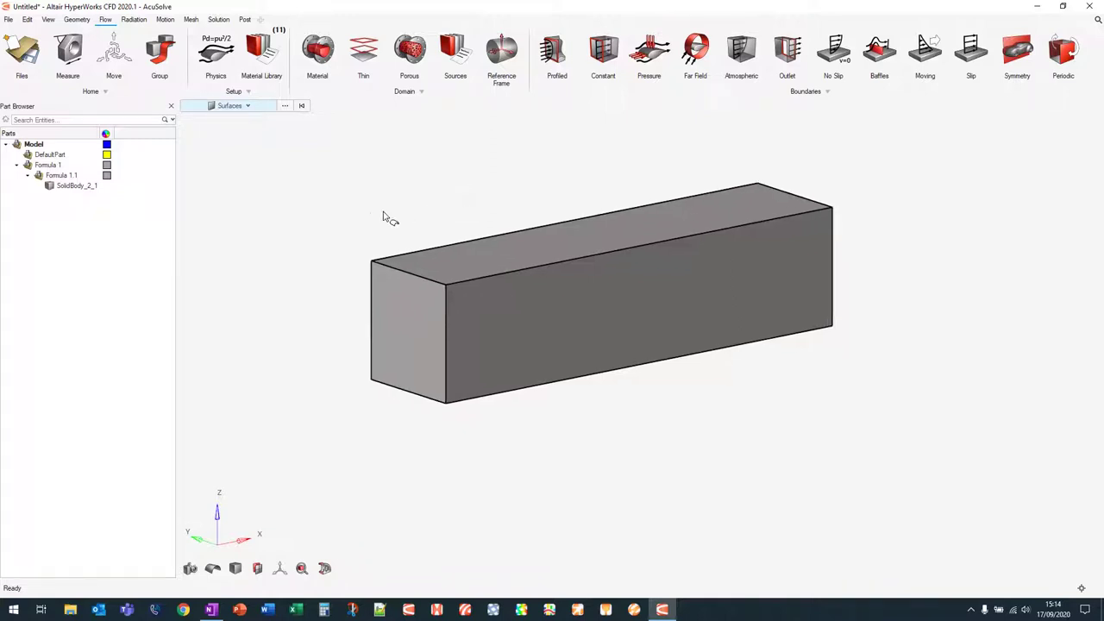
left_click_drag(342, 215, 466, 315)
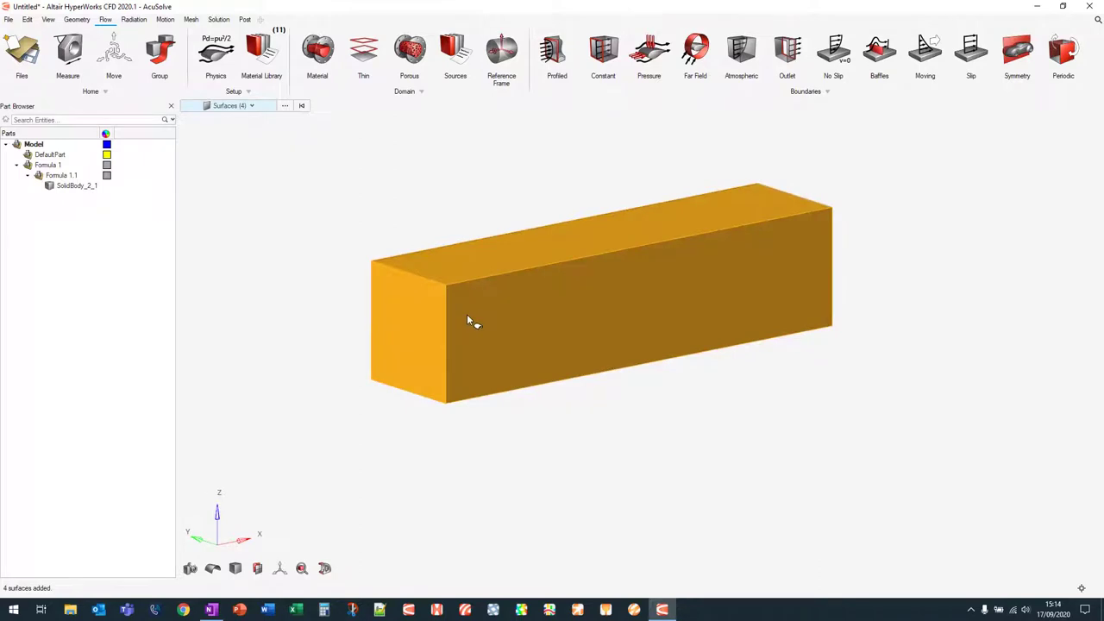
key("h")
left_click(608, 348)
left_click(803, 274)
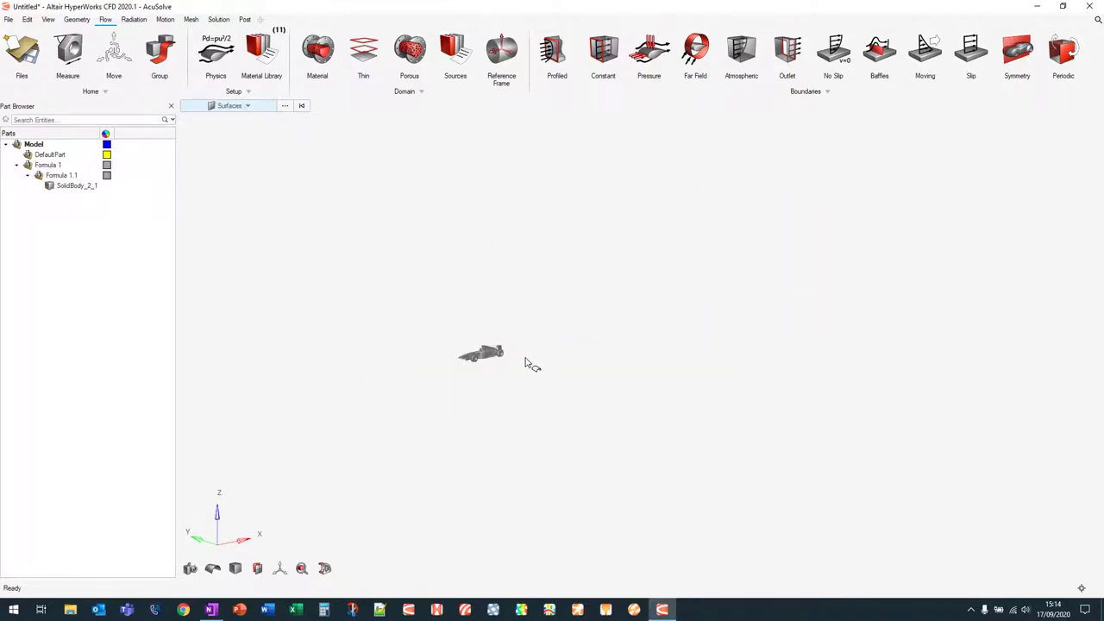
Step: Inspect the race car's front wheel up close and its overall shape from the side
scroll(492, 358, "up", 5)
scroll(457, 356, "up", 3)
mouse_move(457, 355)
right_mouse_down()
mouse_move(452, 224)
mouse_move(601, 387)
mouse_move(580, 392)
mouse_move(439, 345)
right_mouse_up()
scroll(439, 345, "up", 3)
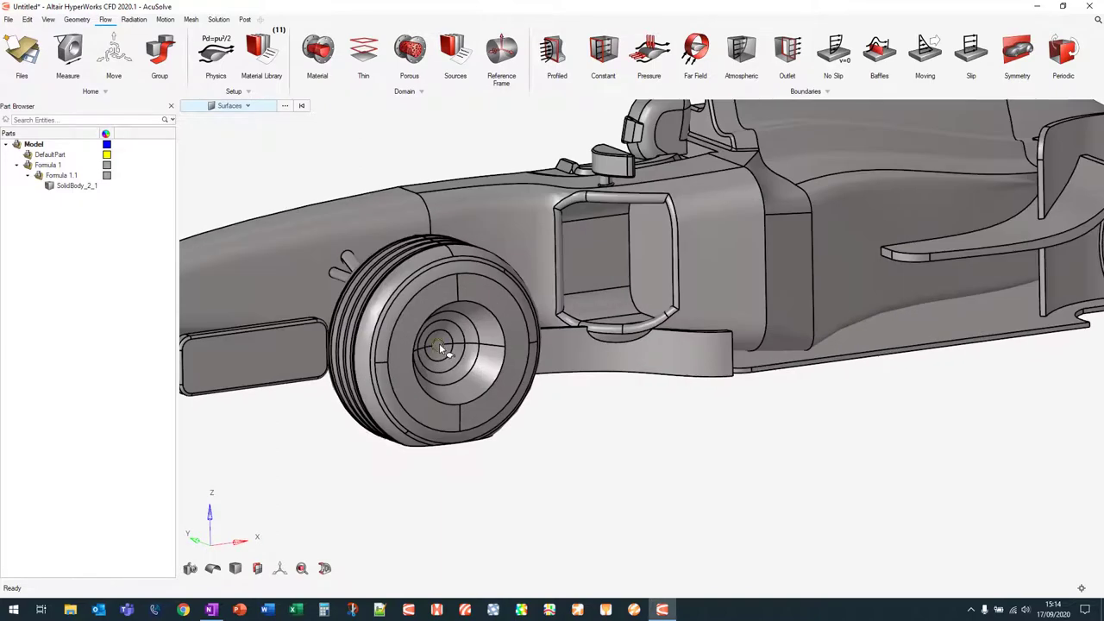
scroll(439, 346, "down", 5)
scroll(436, 345, "up", 1)
scroll(436, 345, "down", 1)
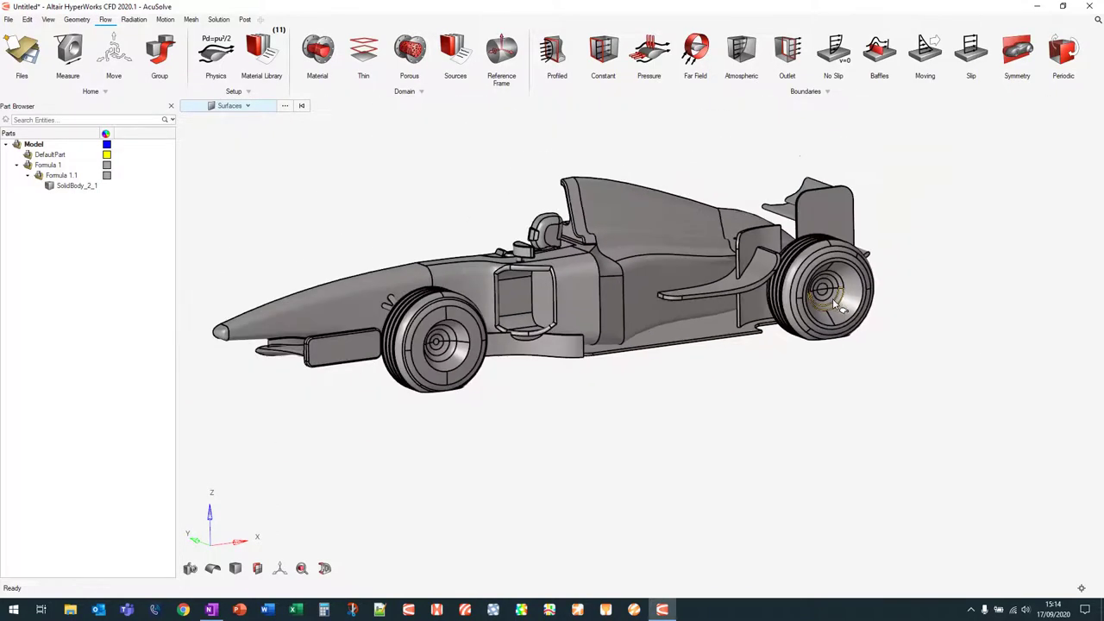
Step: Create a point at the centre of the front wheel's innermost hub circle
left_click(77, 20)
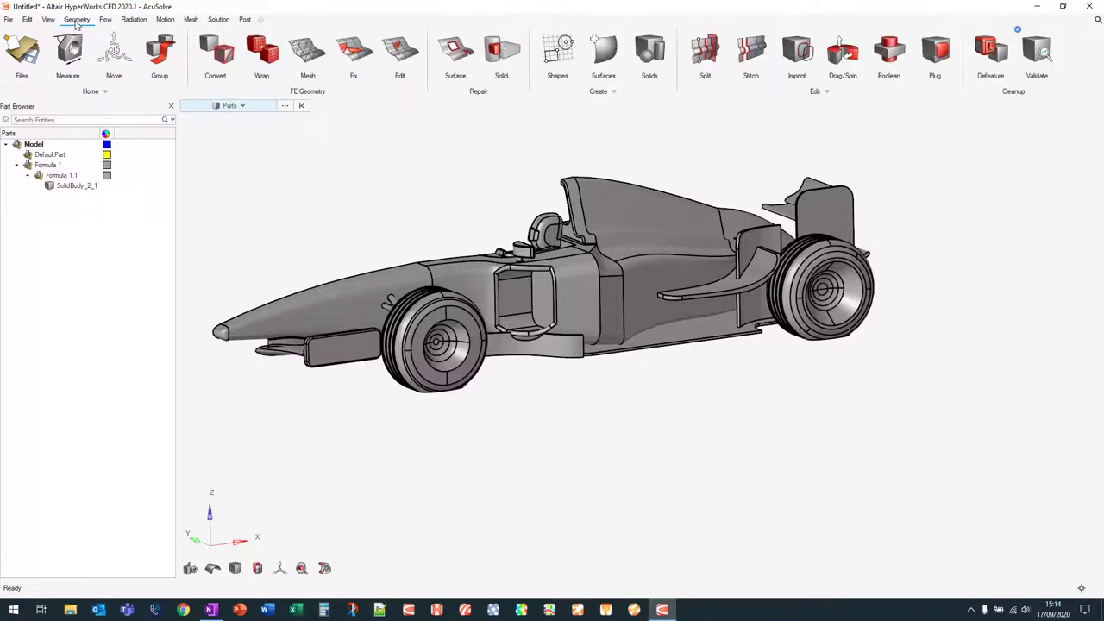
left_click(614, 91)
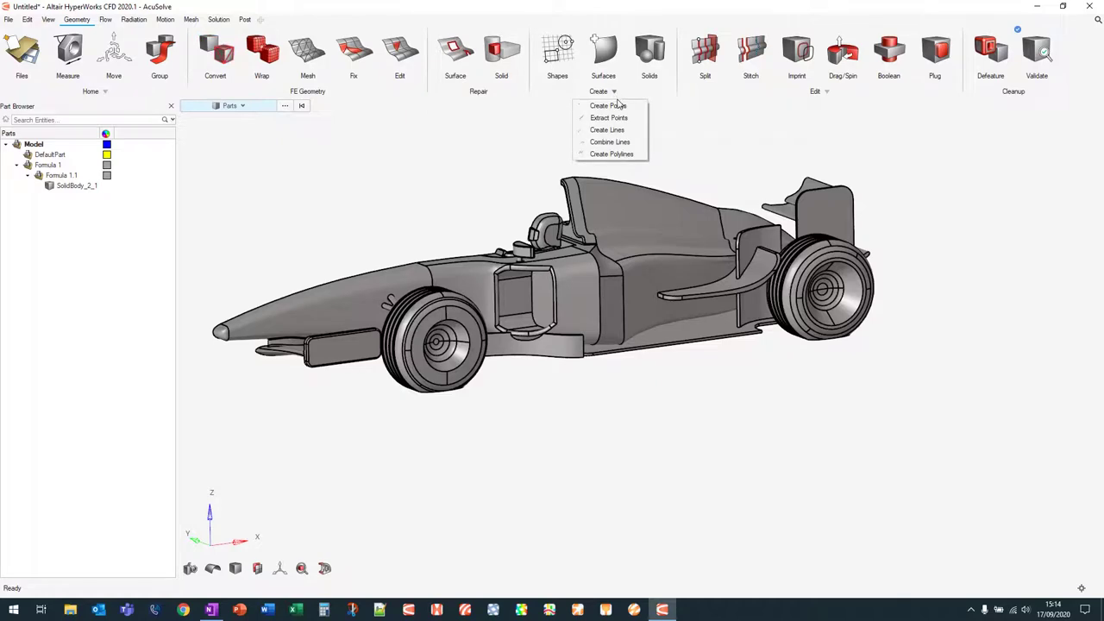
left_click(619, 110)
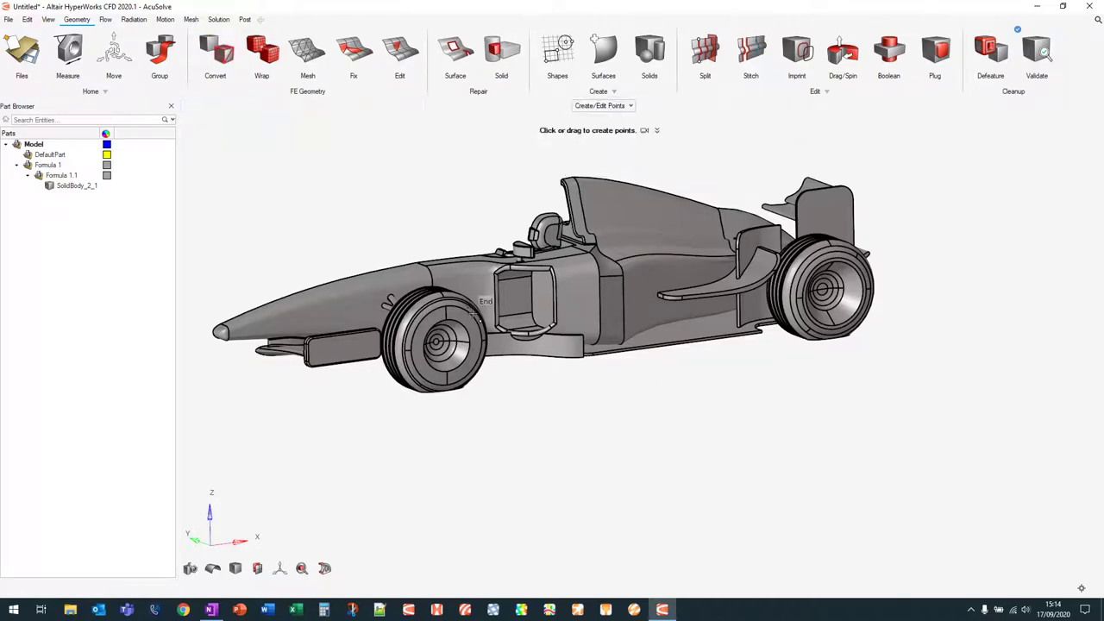
scroll(483, 298, "up", 10)
scroll(483, 270, "up", 3)
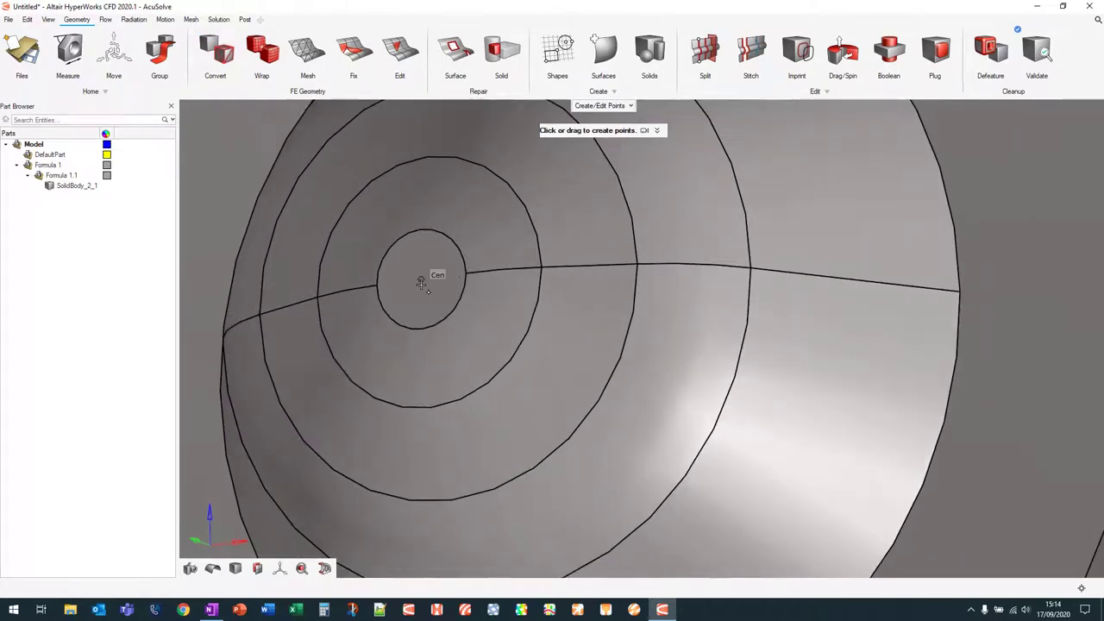
left_click(422, 280)
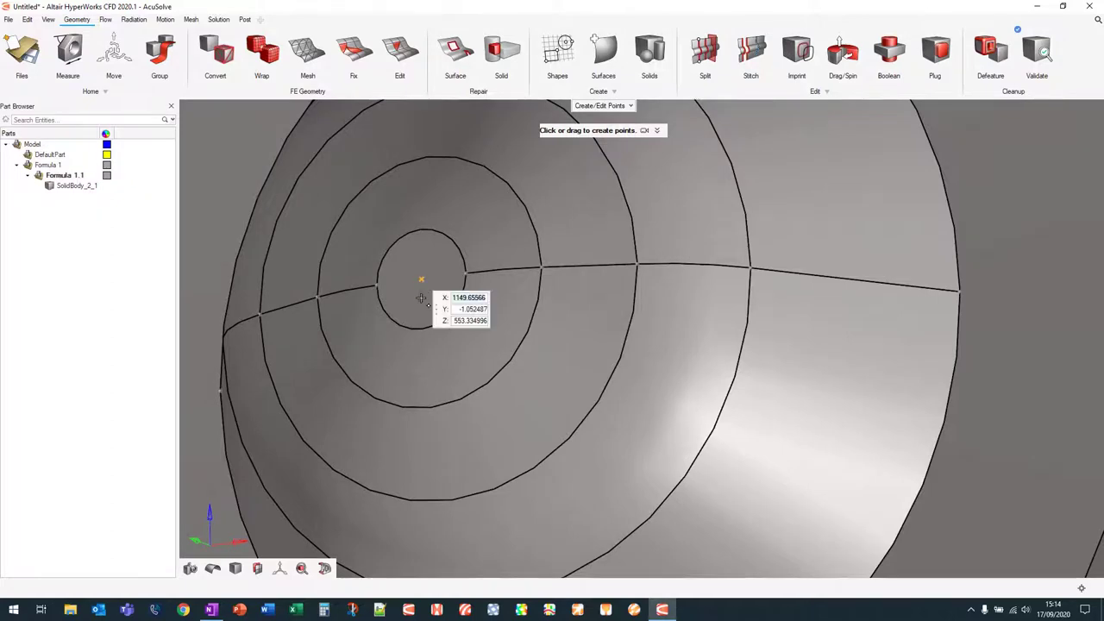
Step: Create a point at the centre of the rear wheel's innermost hub circle and leave the point tool
scroll(420, 292, "down", 5)
scroll(420, 291, "down", 5)
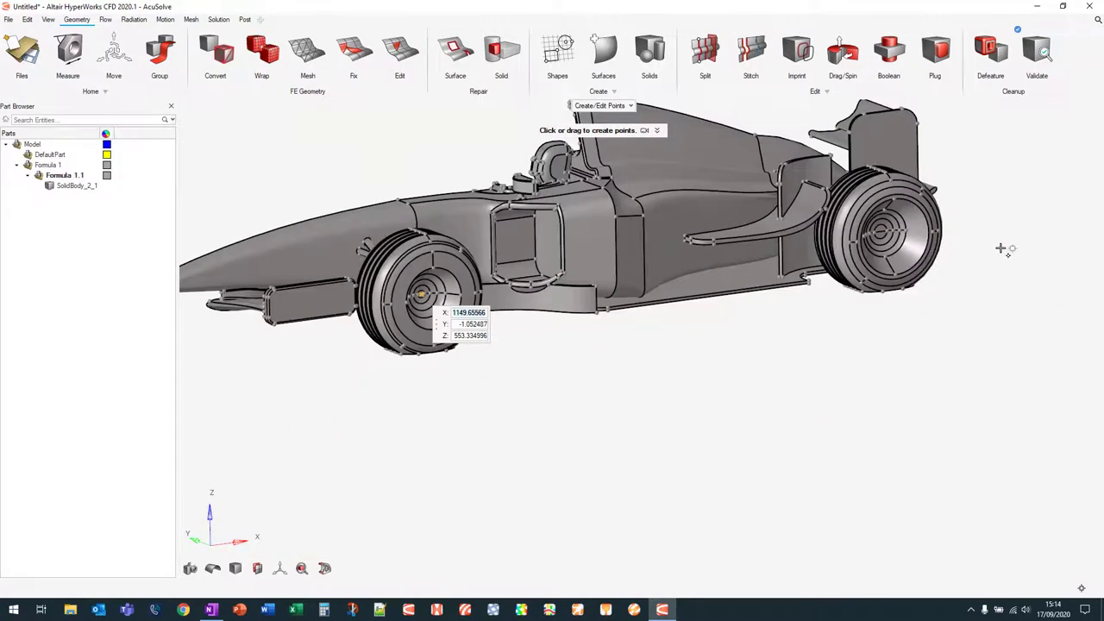
right_click_drag(1003, 249, 897, 273)
scroll(768, 256, "up", 6)
scroll(767, 256, "up", 3)
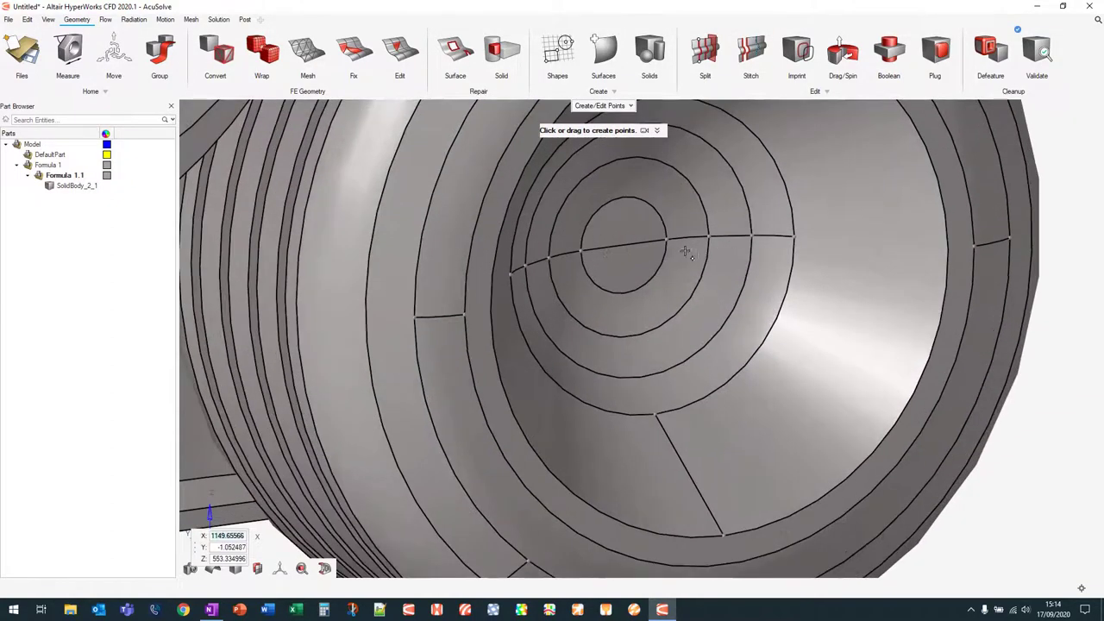
left_click(621, 249)
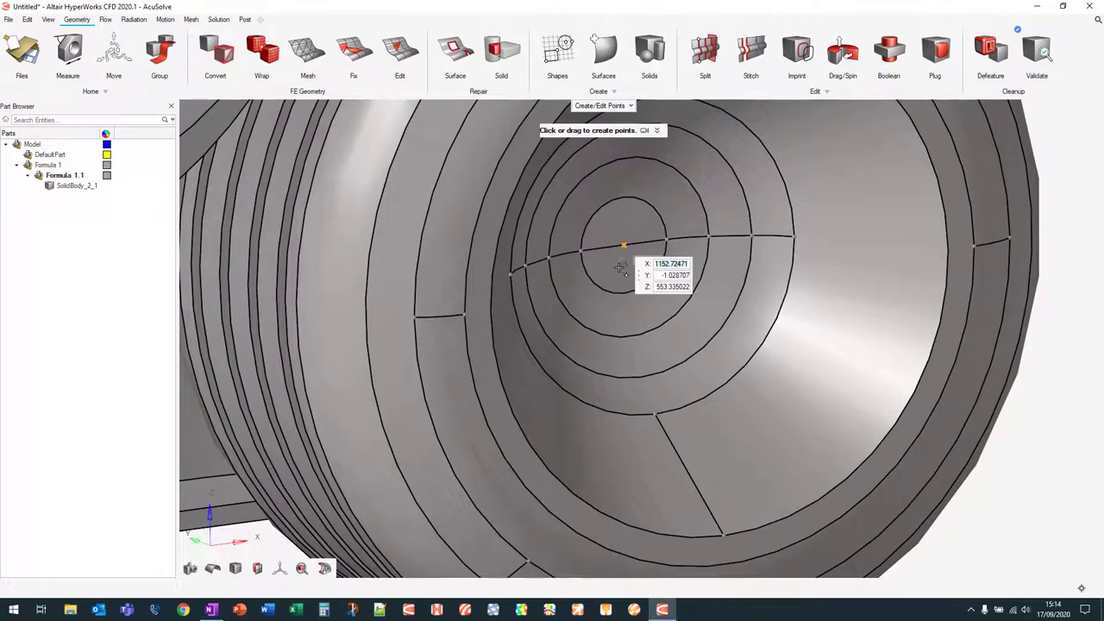
scroll(638, 250, "down", 3)
scroll(662, 245, "up", 2)
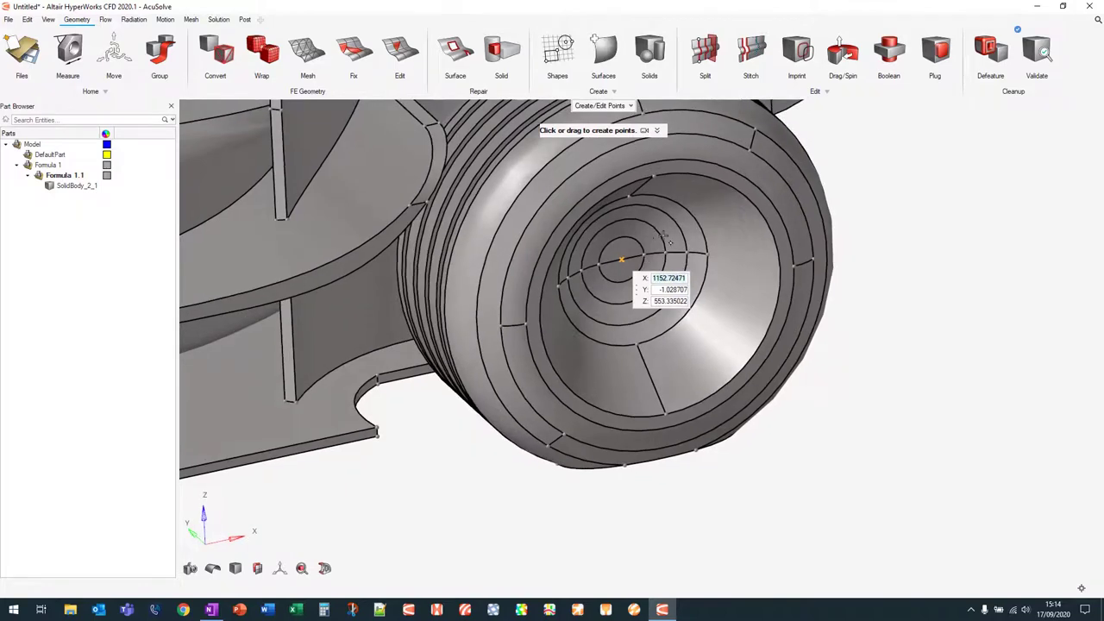
scroll(662, 246, "down", 5)
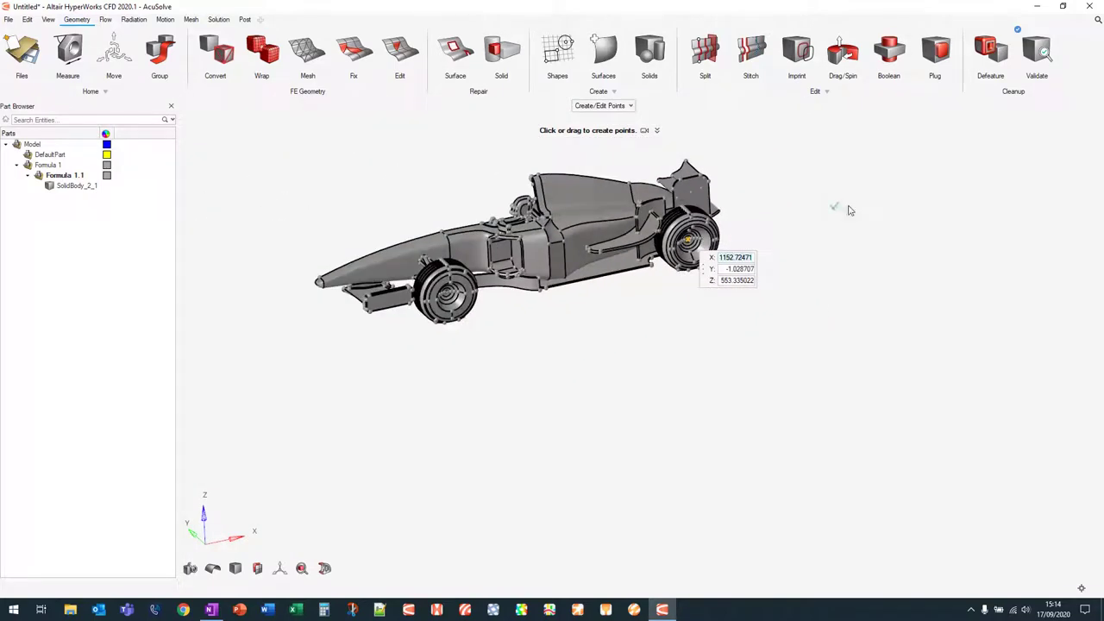
key("Escape")
middle_click_drag(475, 127, 491, 160)
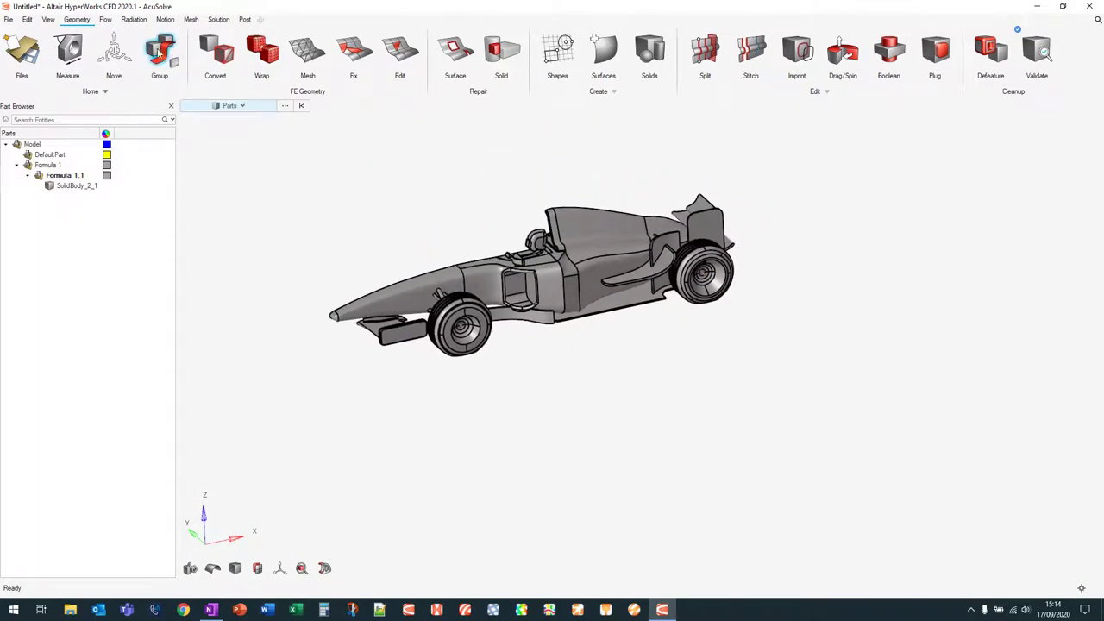
Step: Start a Reference Frame definition and select the front wheel surfaces through the FWheel group
left_click(105, 19)
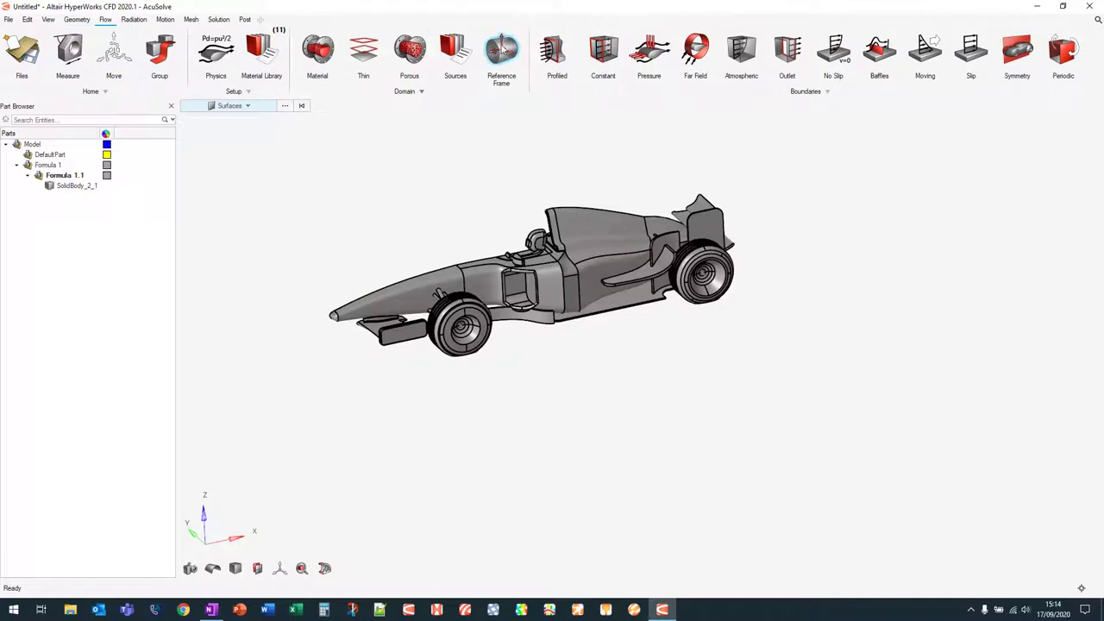
left_click(505, 51)
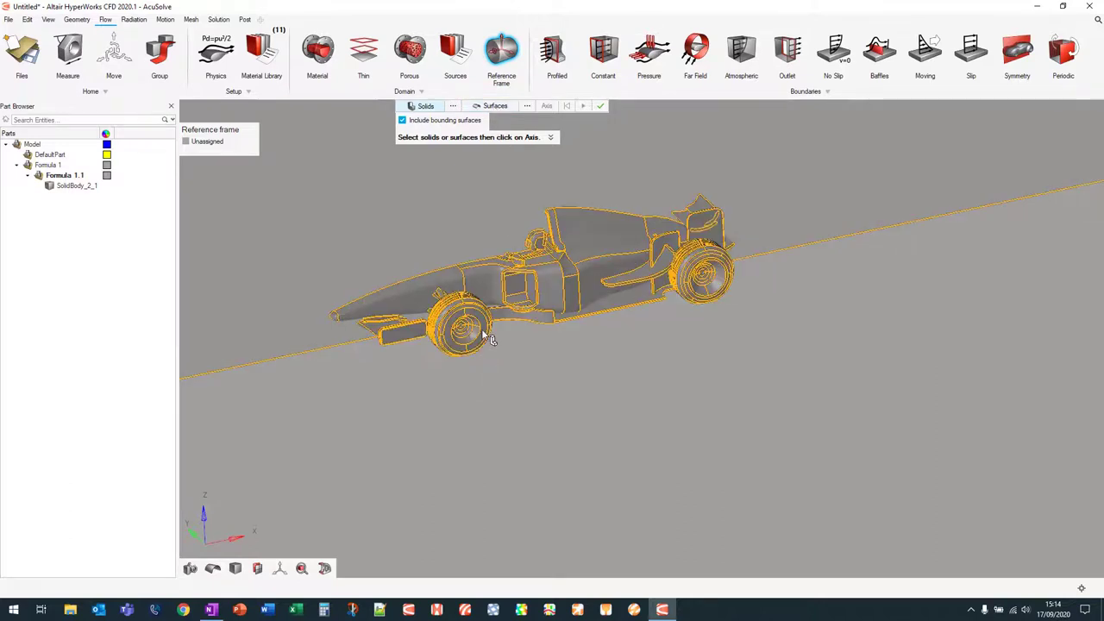
left_click(495, 106)
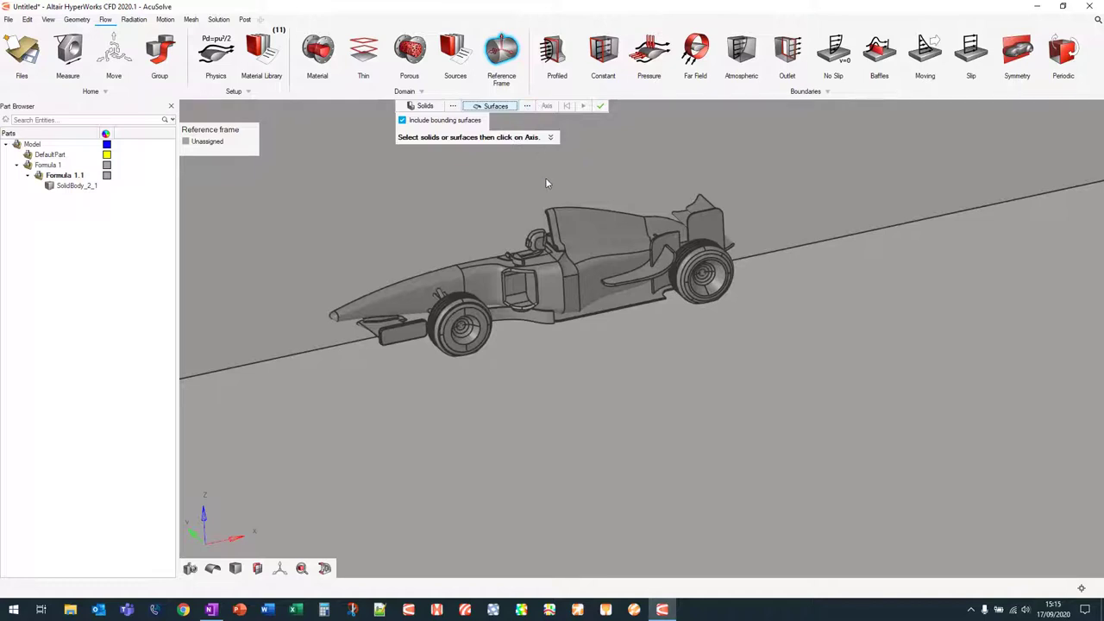
left_click(527, 106)
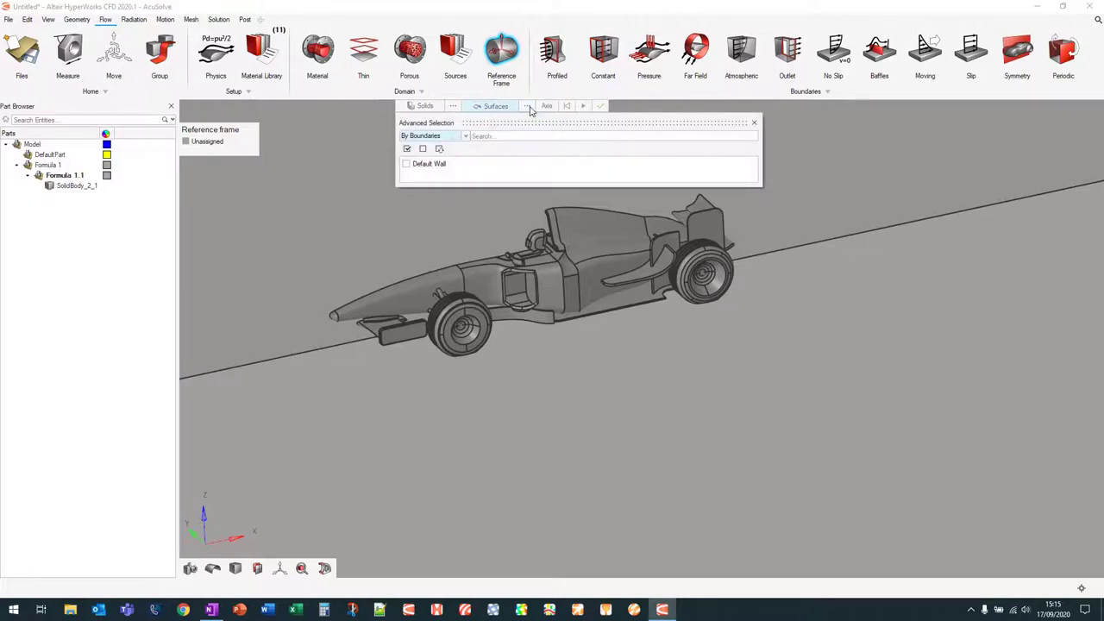
left_click(434, 137)
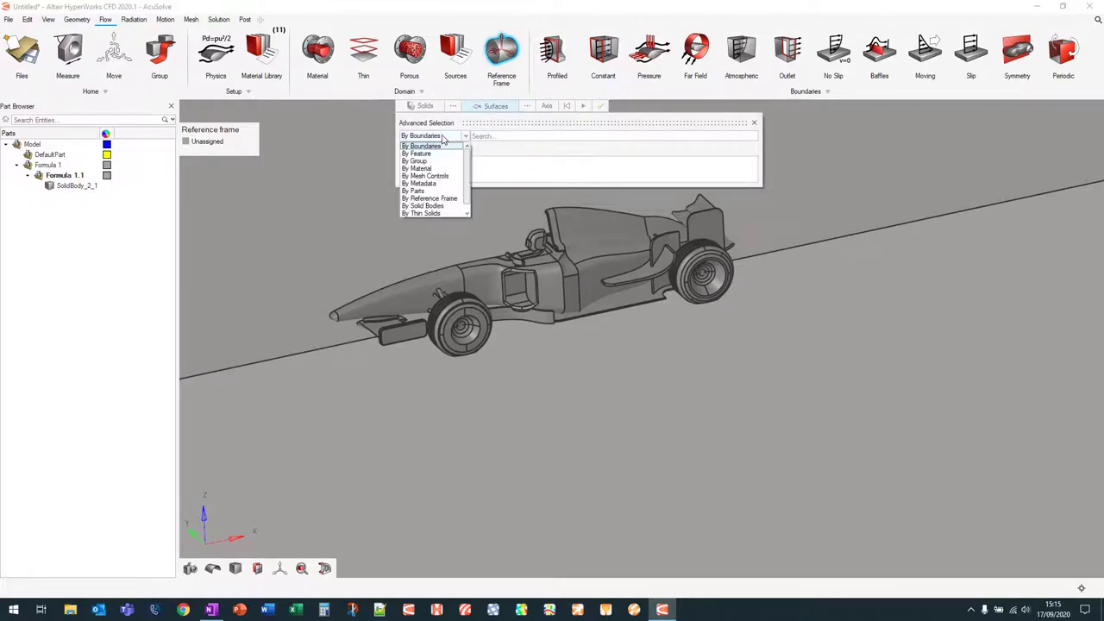
left_click(434, 160)
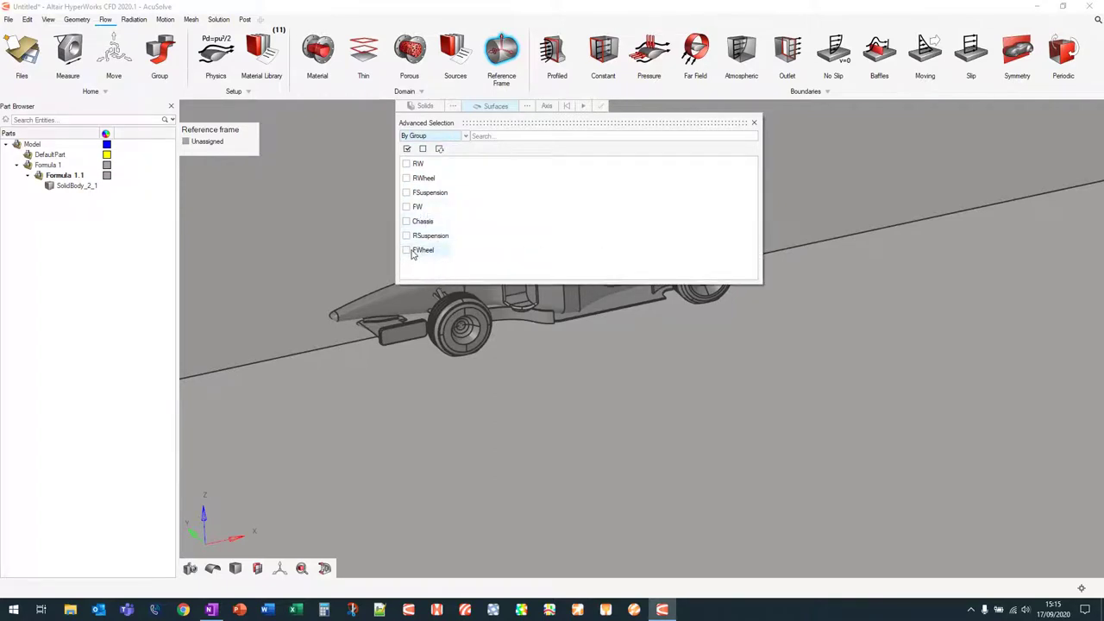
left_click(407, 250)
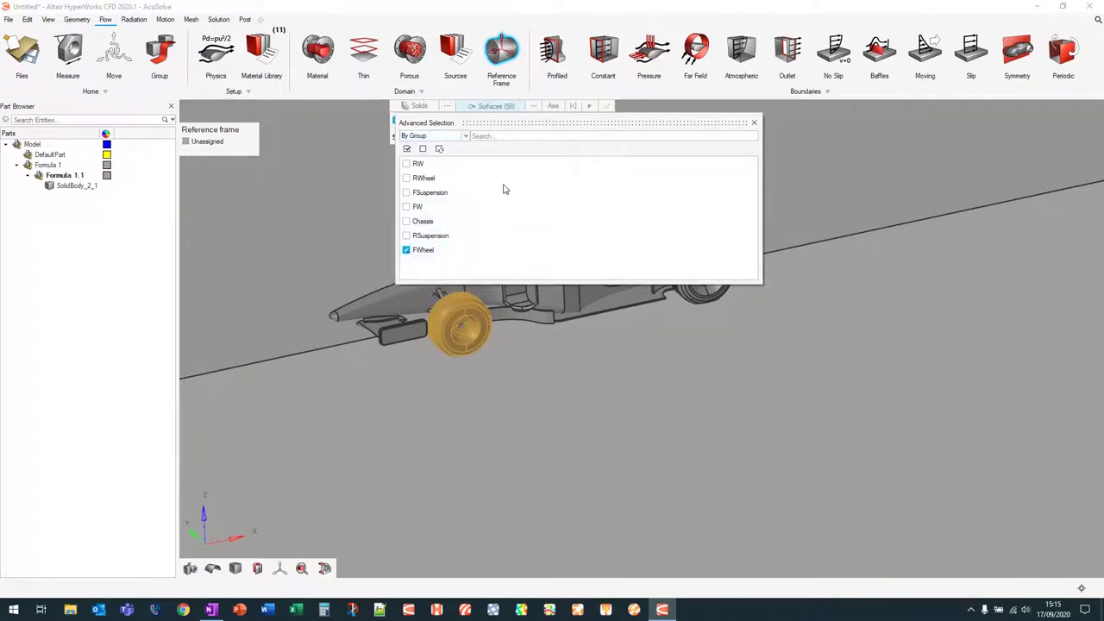
left_click(755, 126)
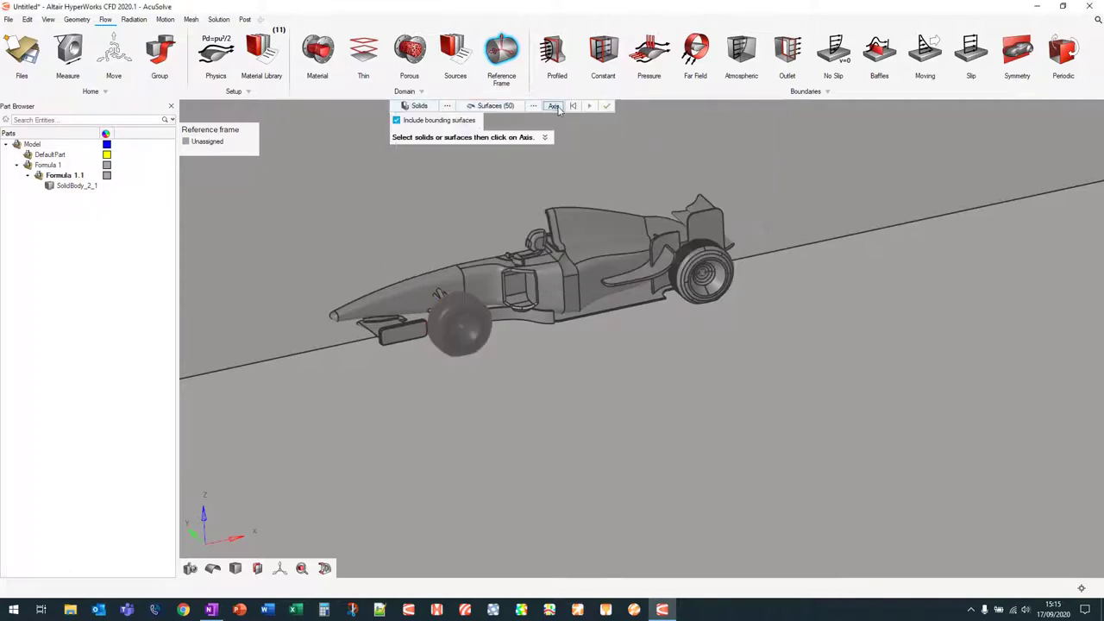
Step: Place the front wheel's rotation axis on its hub centre point along Y, with an angular velocity of 42.5, and create the frame
left_click(553, 105)
scroll(470, 328, "up", 8)
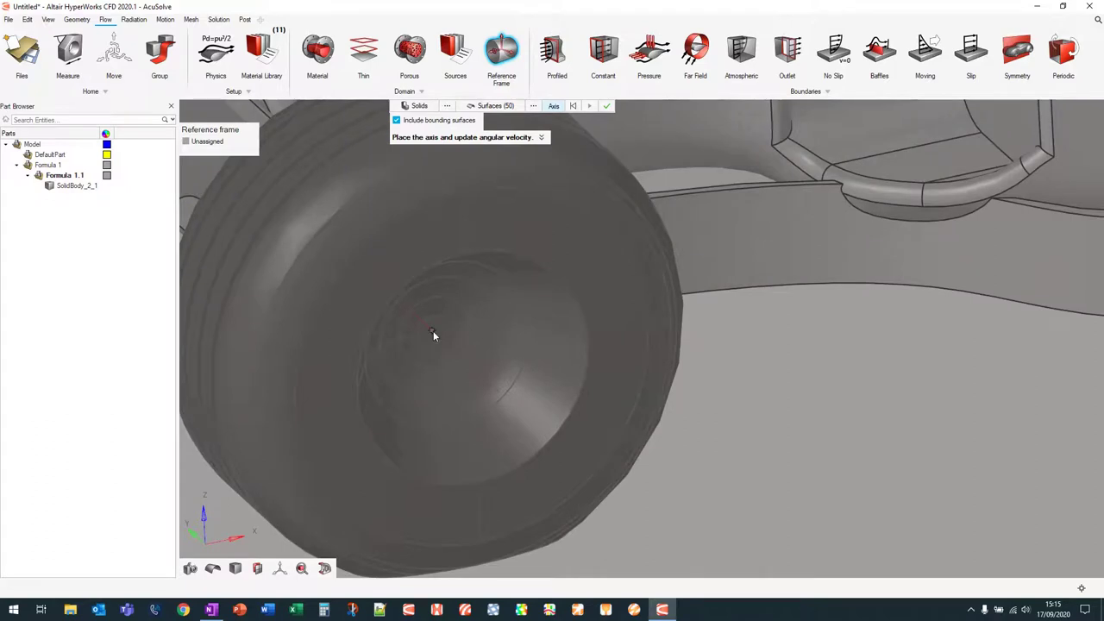
left_click(433, 330)
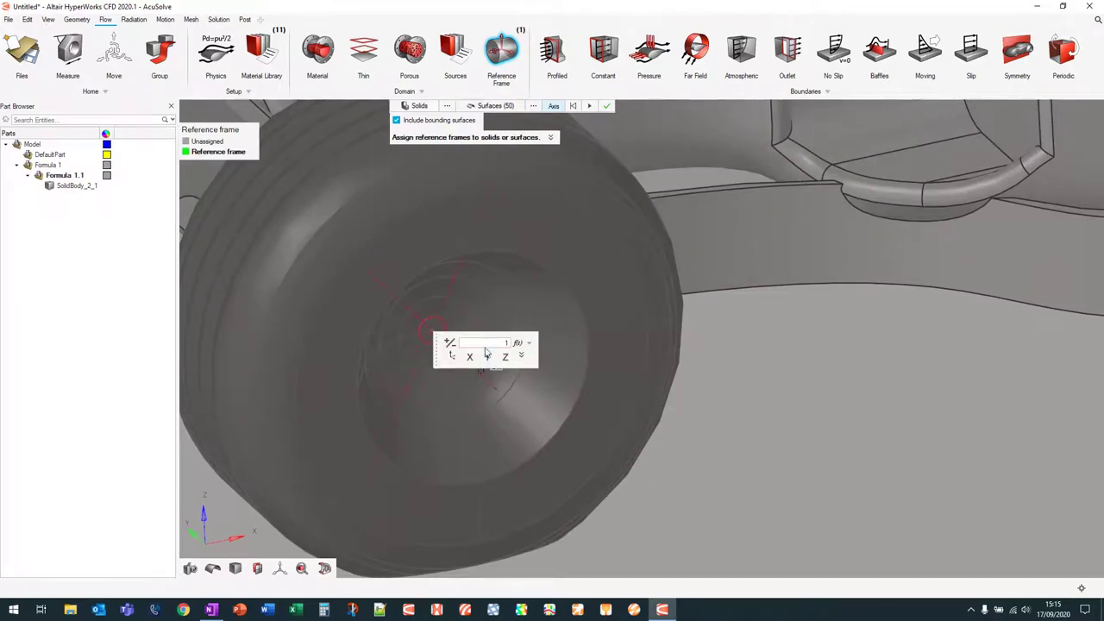
right_click_drag(483, 349, 473, 325)
scroll(472, 325, "up", 5)
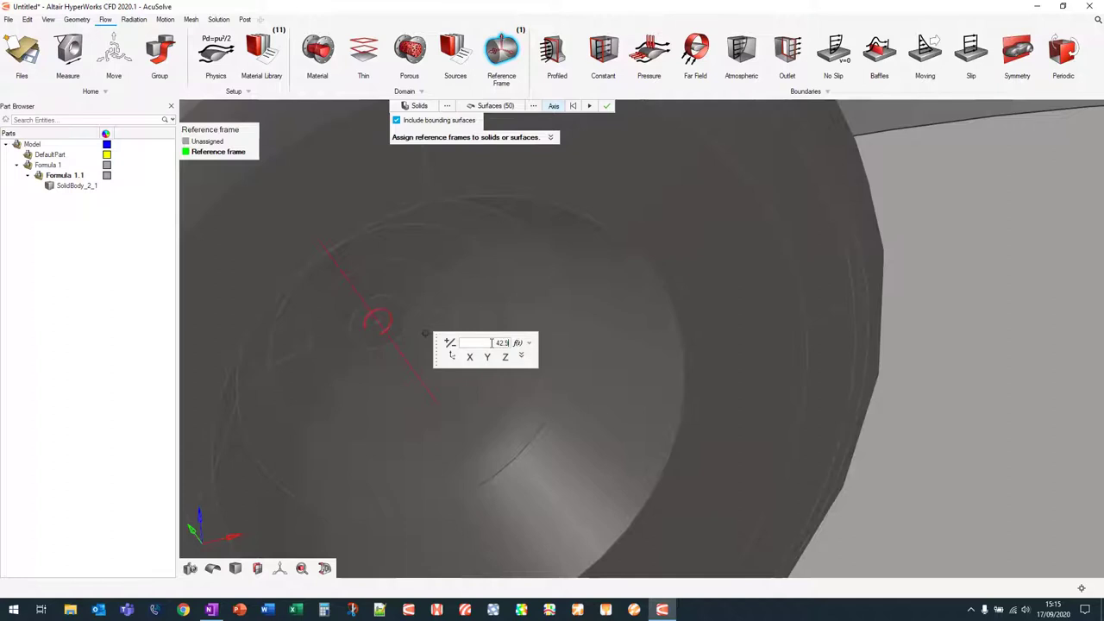
left_click(588, 108)
left_click(438, 226)
scroll(468, 252, "down", 5)
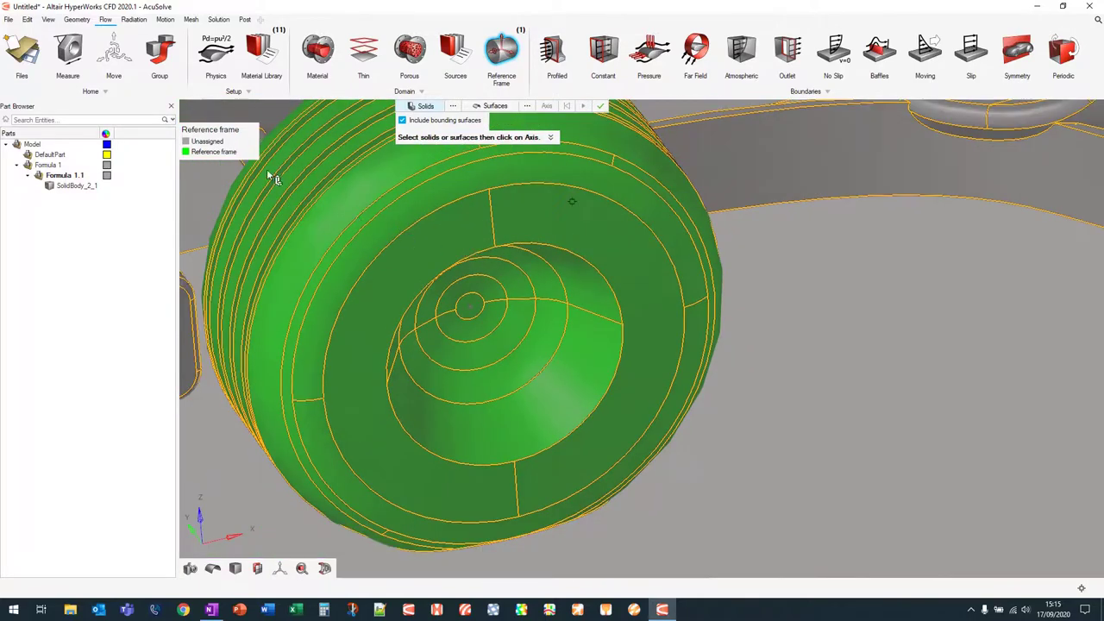
Step: Rename the front wheel's reference frame as Reference frame Front
right_click(230, 155)
left_click(249, 162)
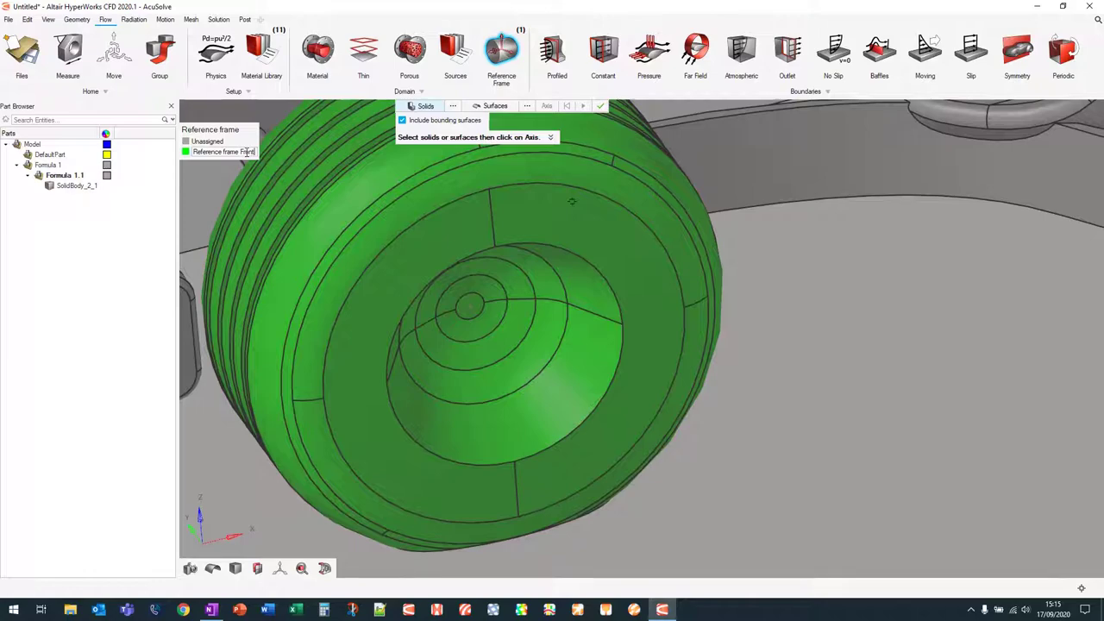
key("Return")
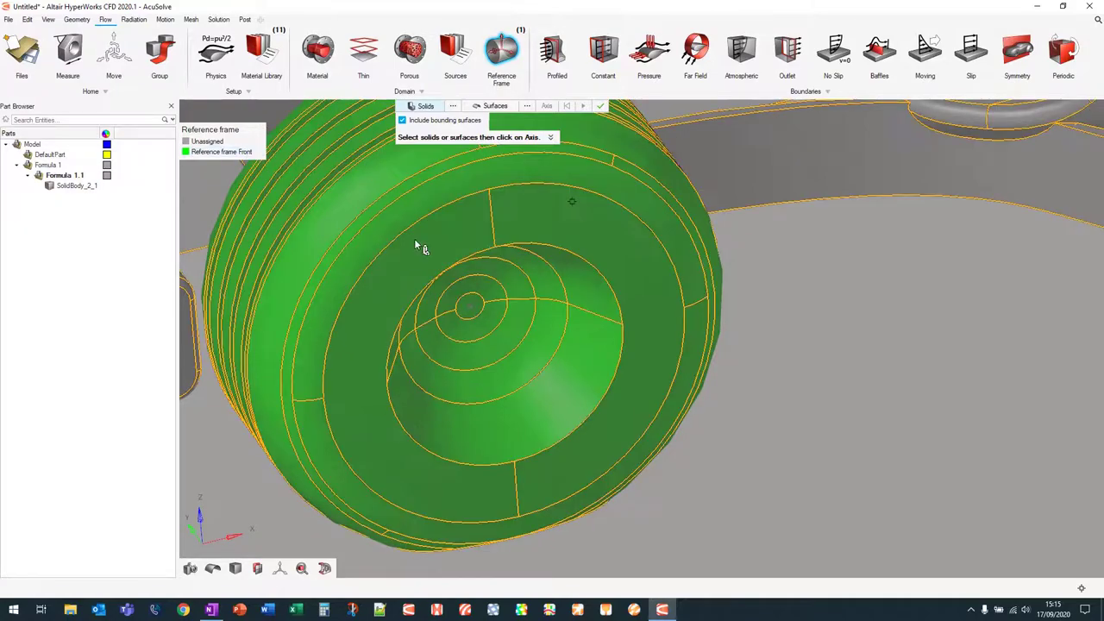
Step: Select the rear wheel surfaces through the RWheel group for a second reference frame
scroll(642, 259, "down", 6)
scroll(707, 259, "up", 6)
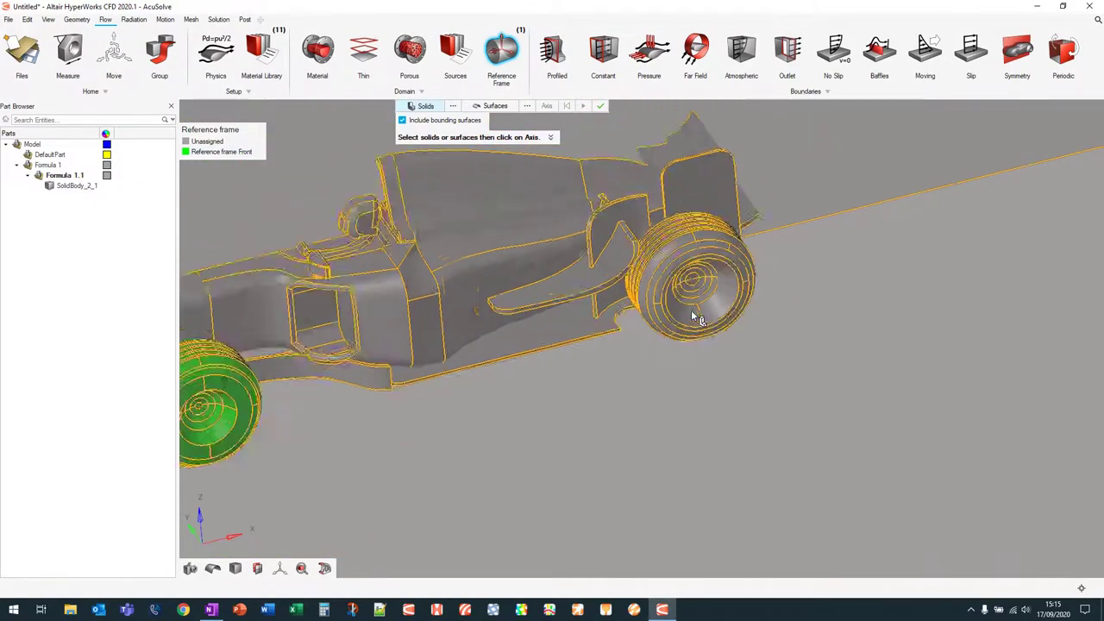
left_click(491, 106)
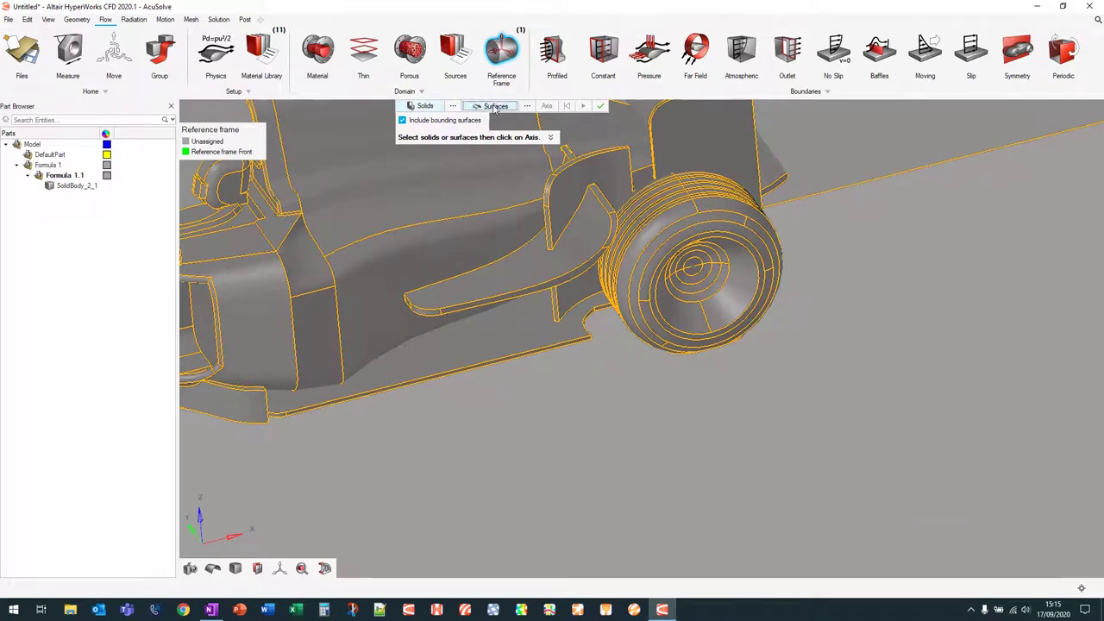
left_click(527, 107)
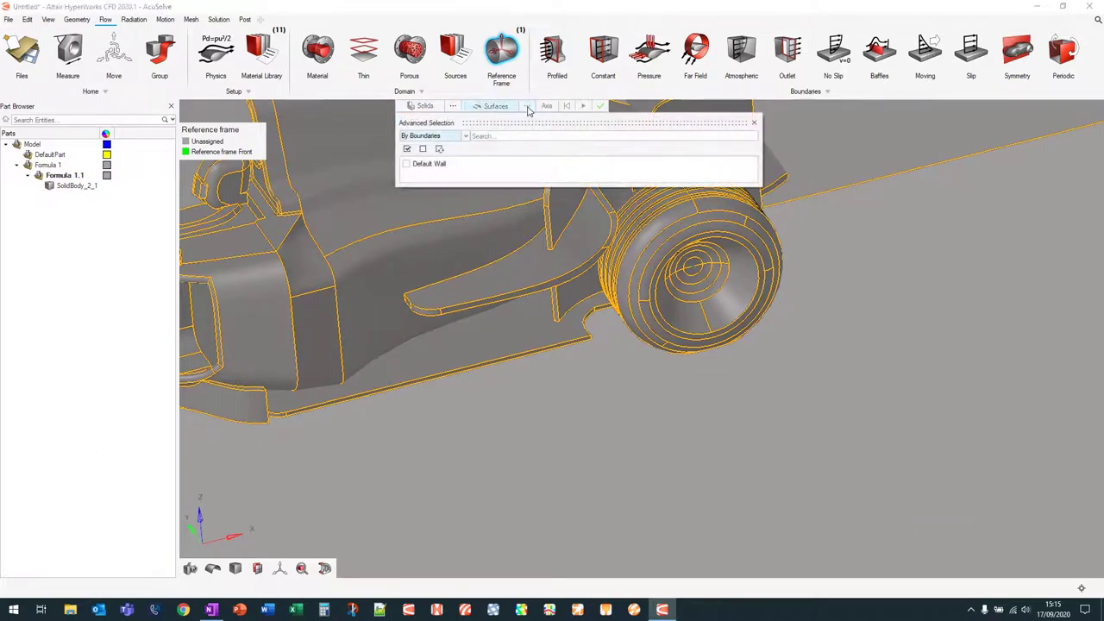
left_click(450, 136)
left_click(439, 163)
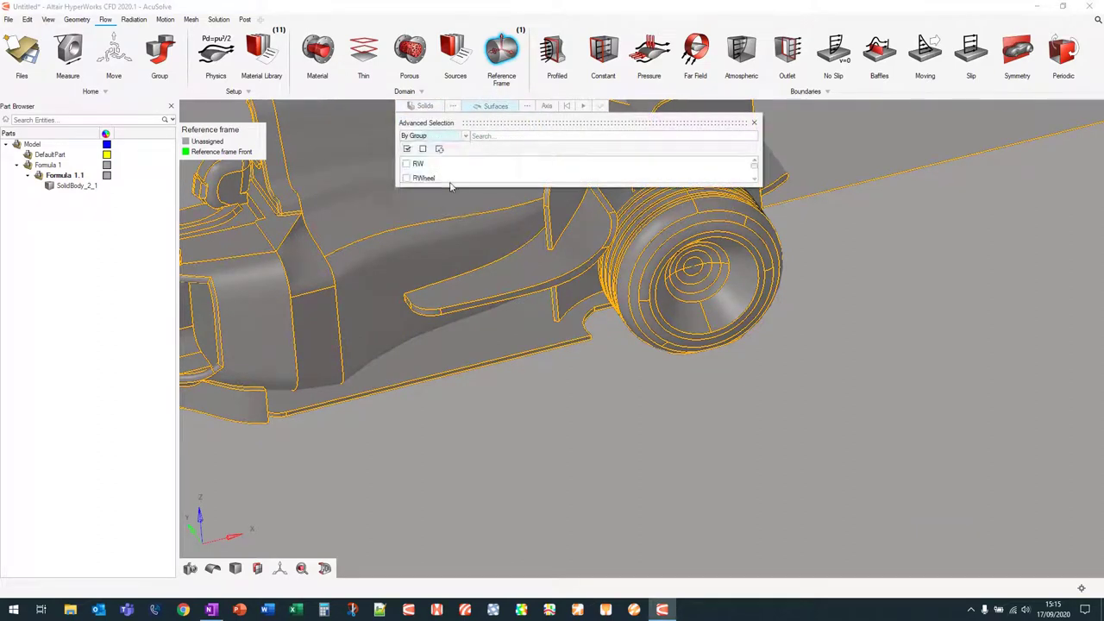
left_click(406, 177)
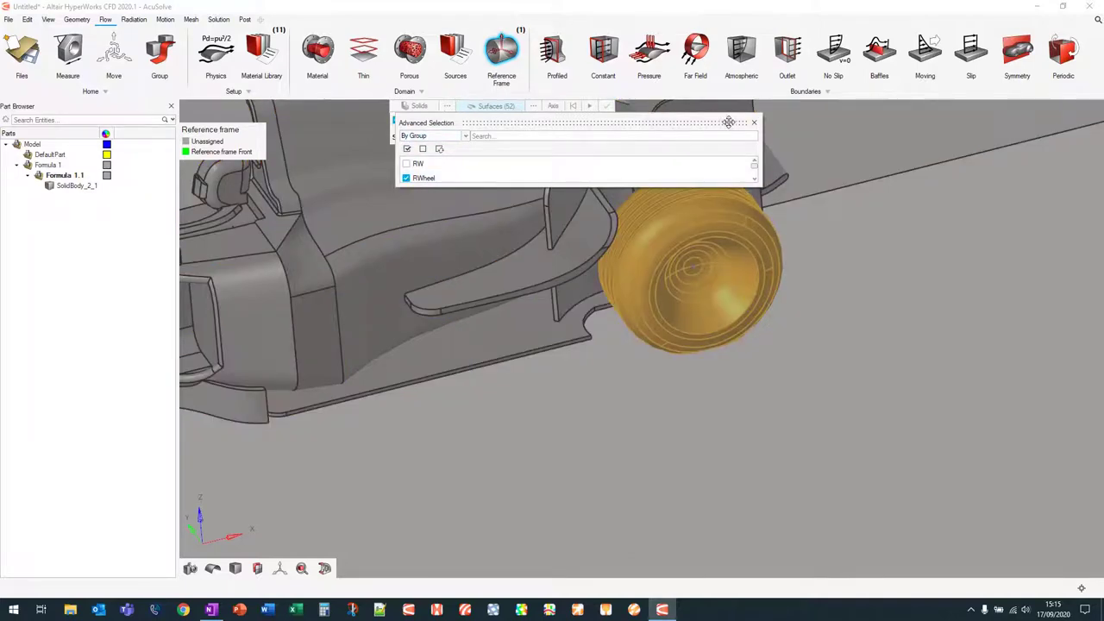
left_click(754, 123)
middle_click(756, 127)
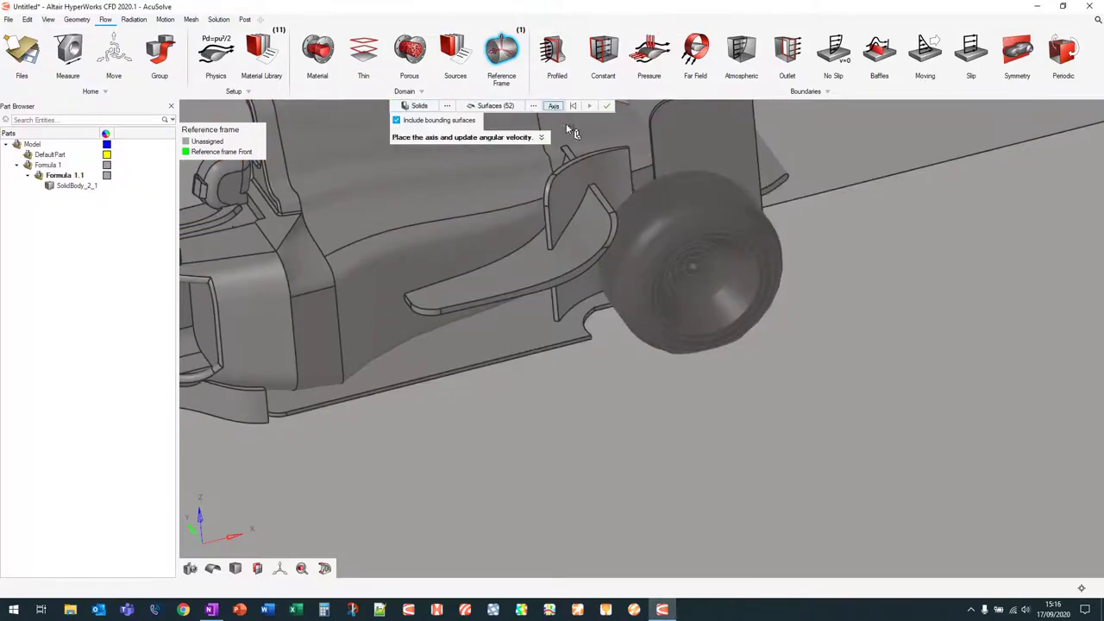
Step: Place the rear wheel's rotation axis on its hub centre point along Y, with an angular velocity of 25, and create the frame
scroll(703, 260, "up", 5)
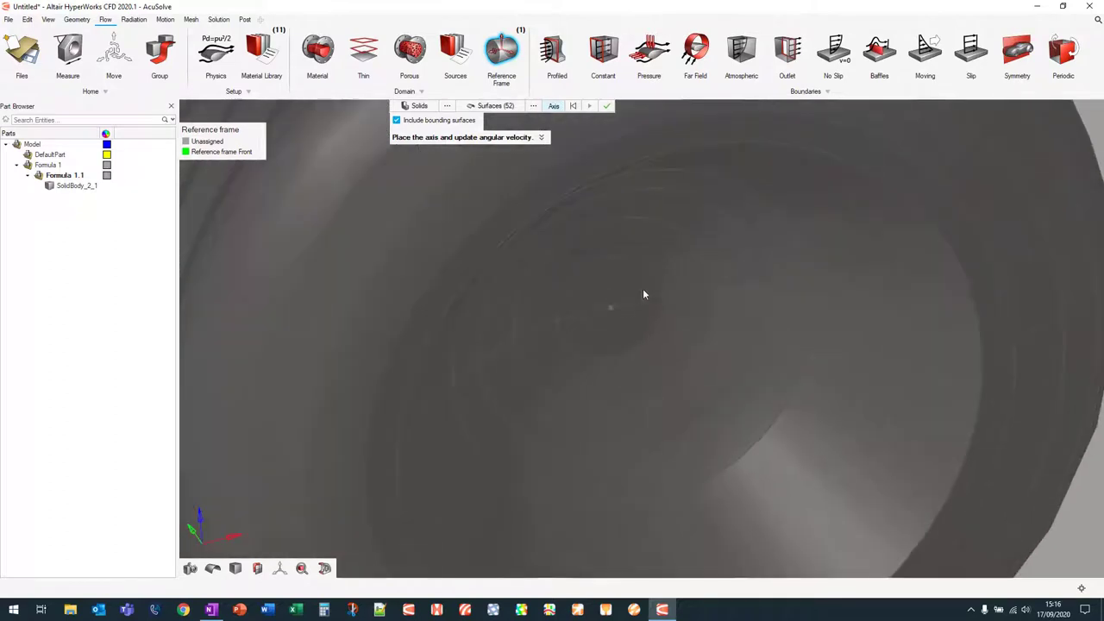
left_click(610, 307)
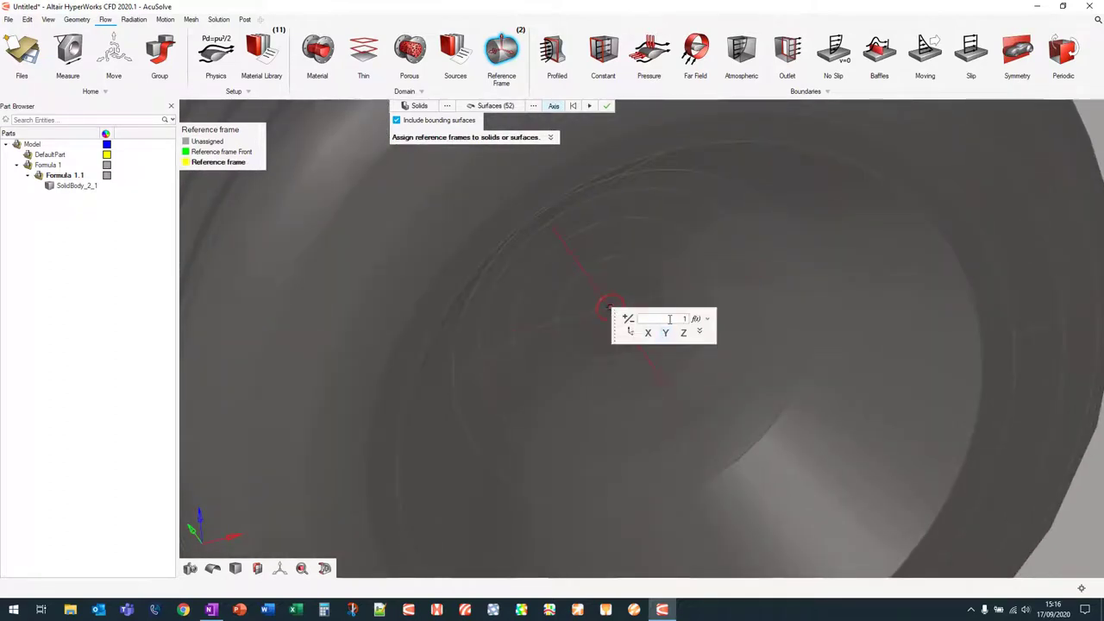
middle_click_drag(673, 273, 621, 250)
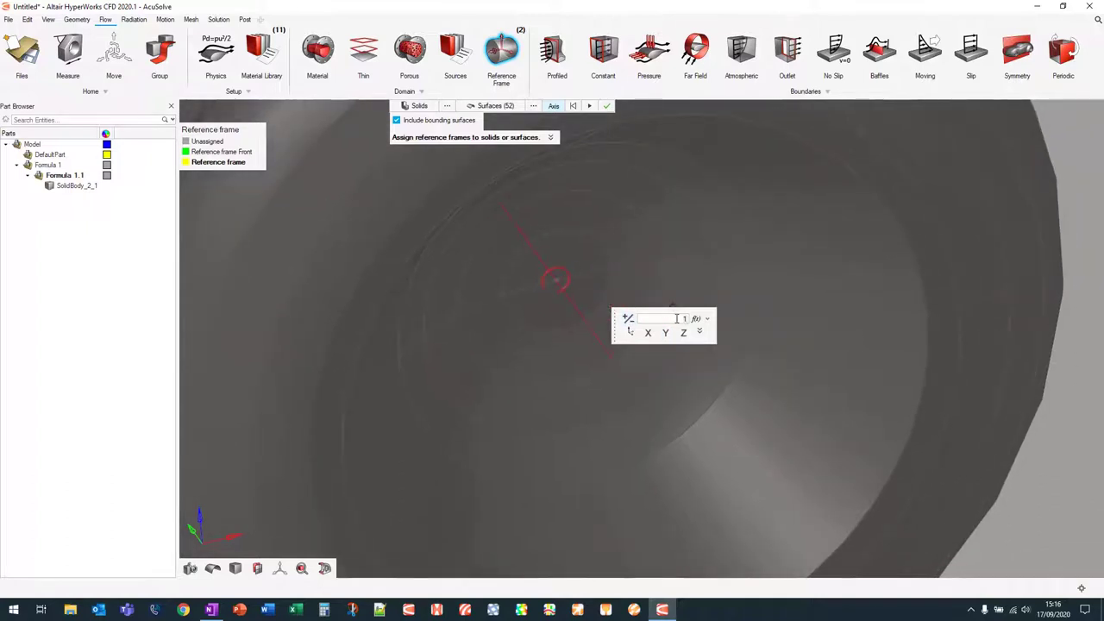
type("25")
left_click(590, 106)
Step: Rename the rear wheel's reference frame as Reference frame Rear and leave the reference frame tool
right_click(217, 163)
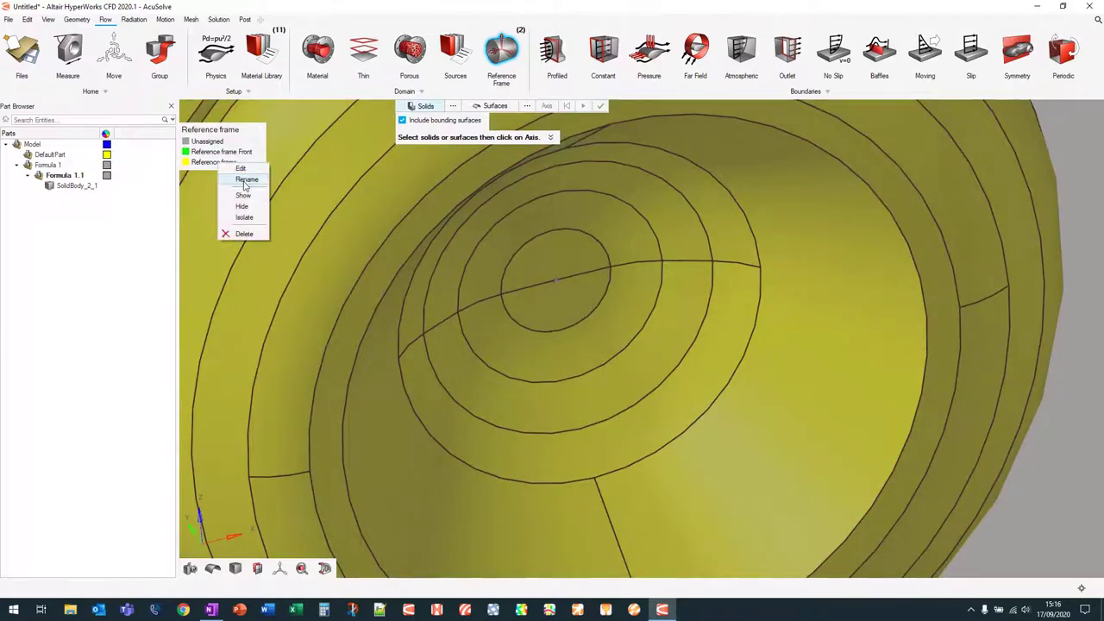
left_click(246, 180)
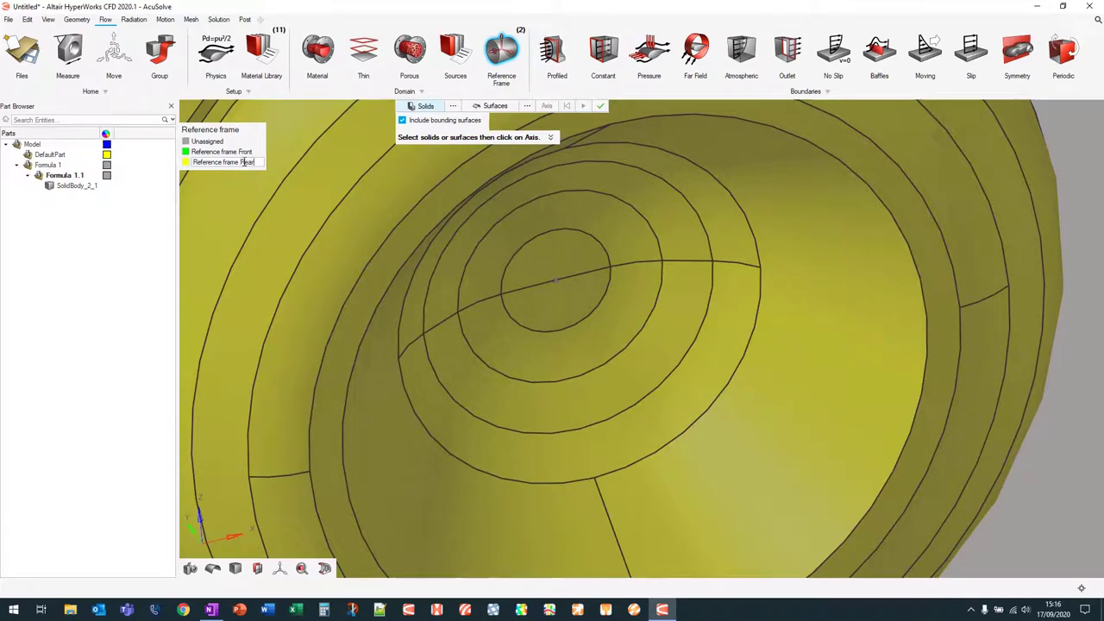
key("Return")
left_click(506, 50)
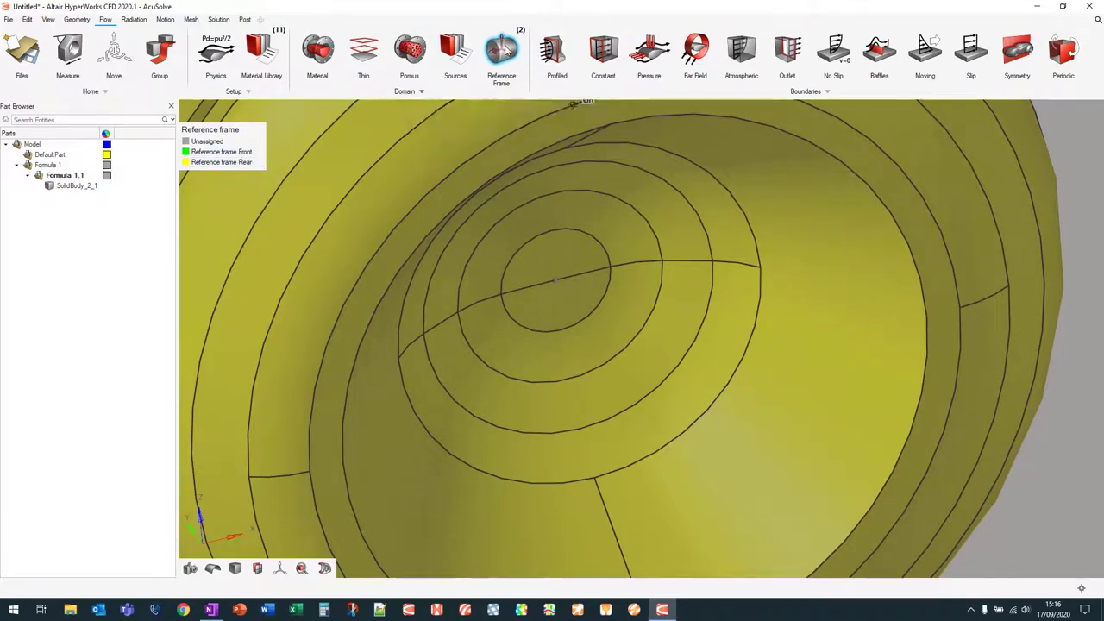
Step: Select the box's end face ahead of the car's nose for a constant velocity inlet, with the inflow velocity type Normal
scroll(630, 239, "down", 10)
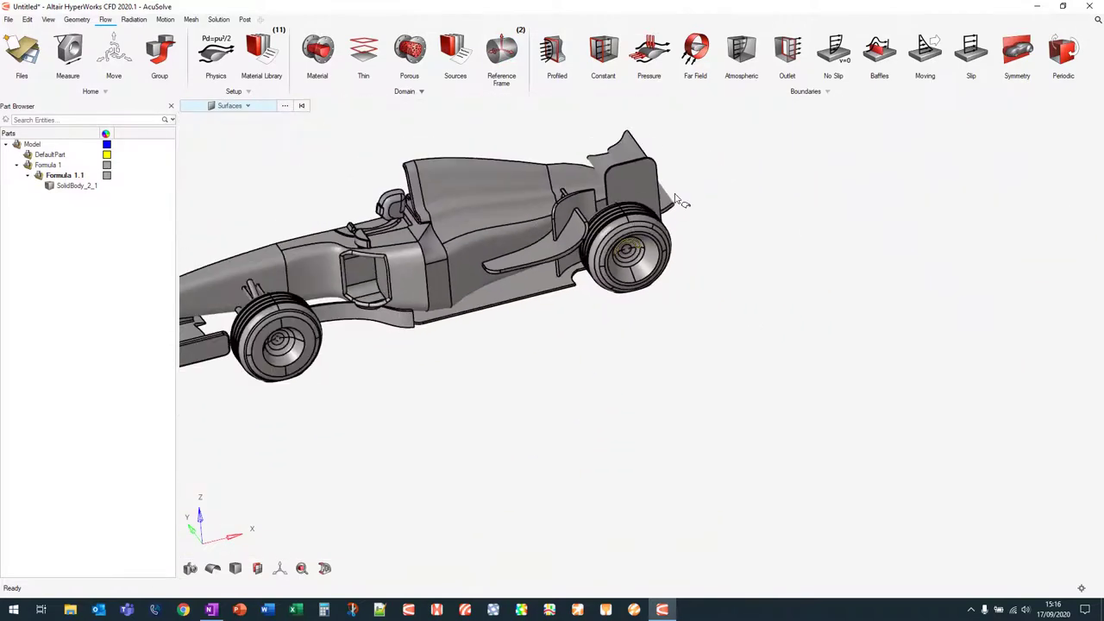
scroll(681, 201, "down", 3)
middle_click_drag(739, 163, 816, 219)
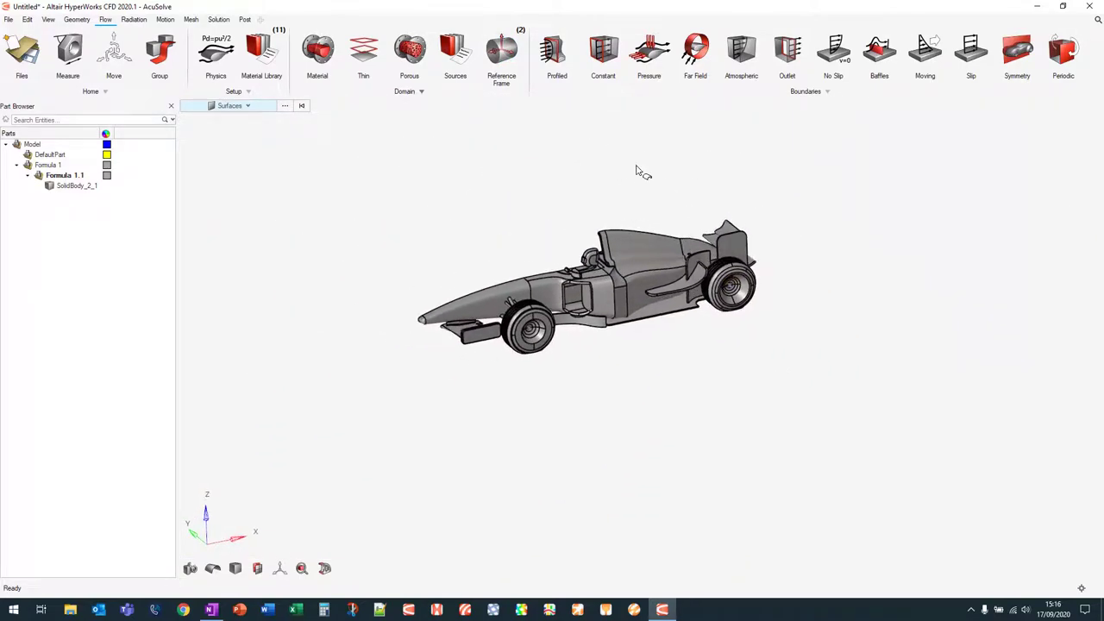
middle_click_drag(616, 167, 634, 178)
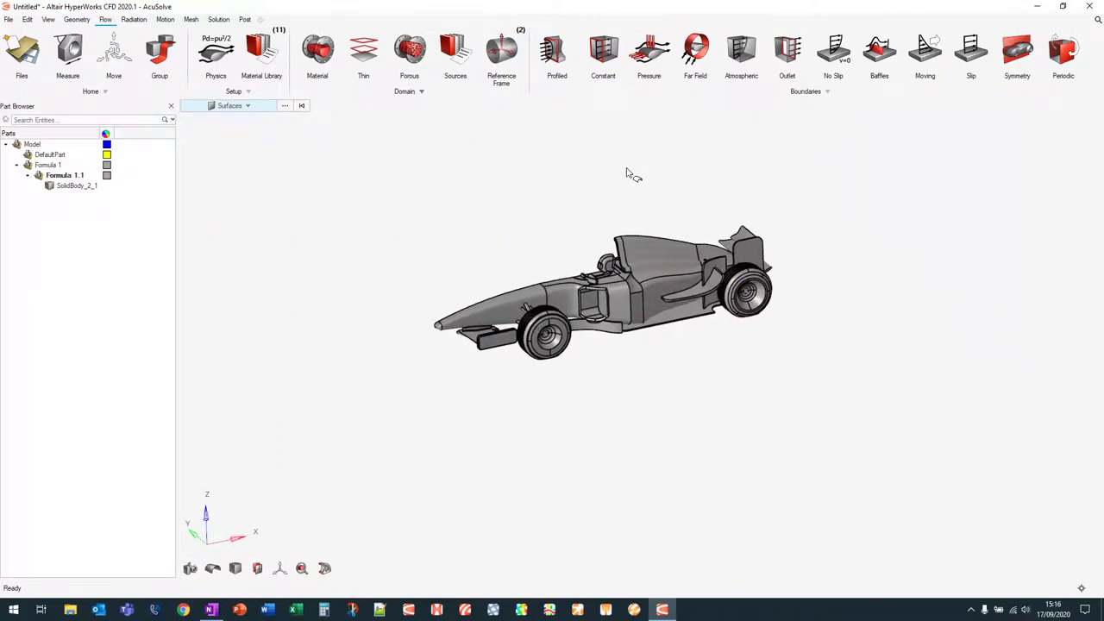
scroll(624, 165, "up", 10)
scroll(606, 166, "down", 10)
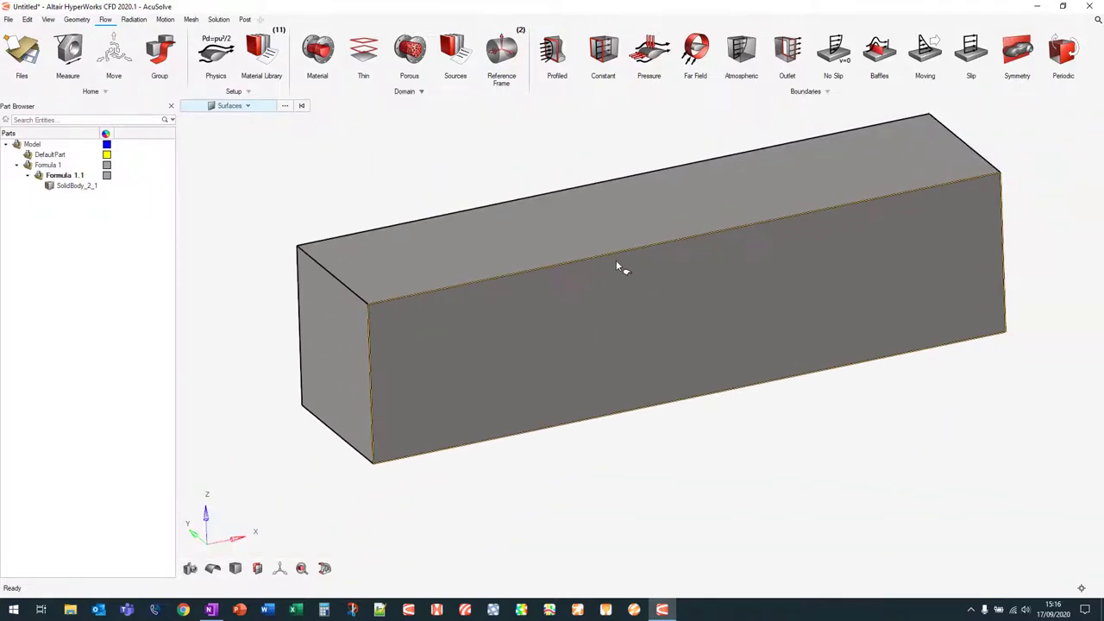
middle_click_drag(616, 259, 597, 290)
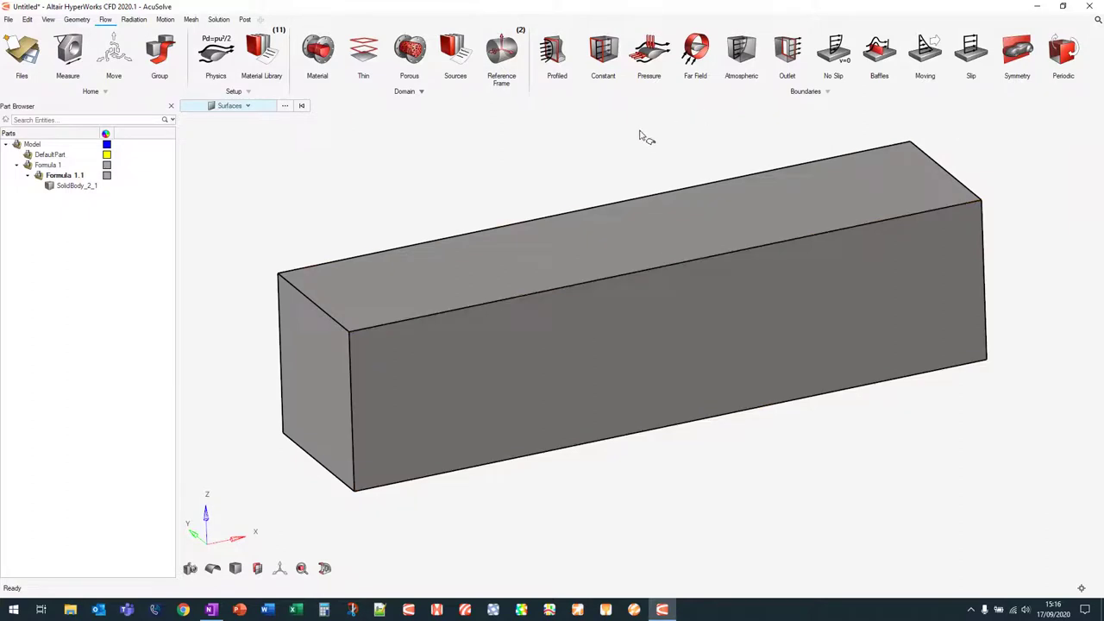
right_click_drag(643, 136, 659, 140)
right_click_drag(616, 259, 602, 309)
middle_click_drag(601, 307, 651, 286)
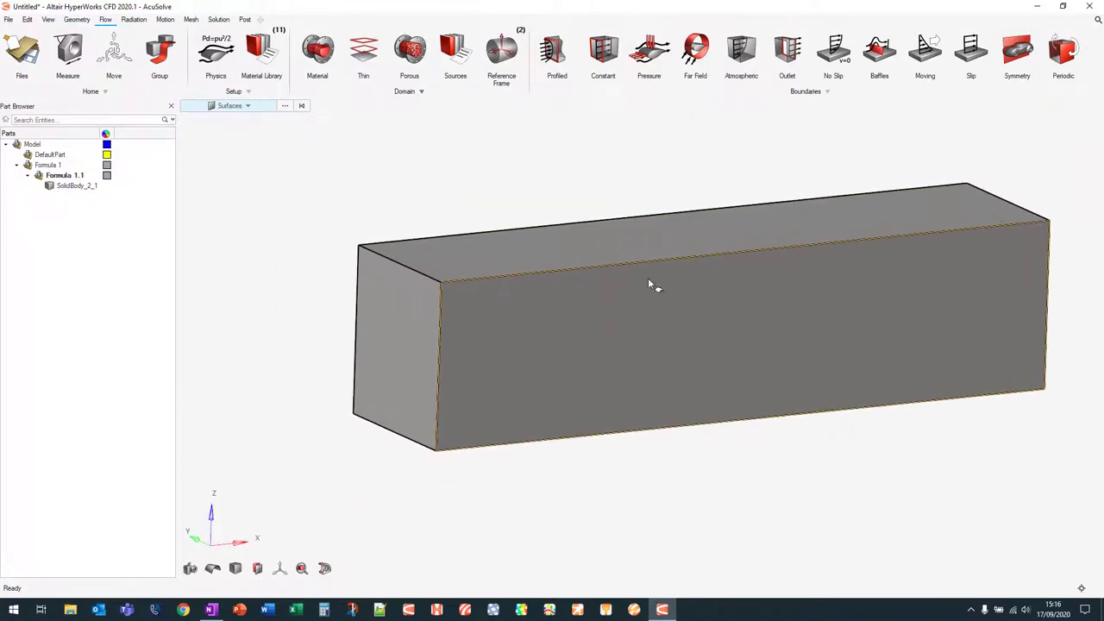
left_click(603, 50)
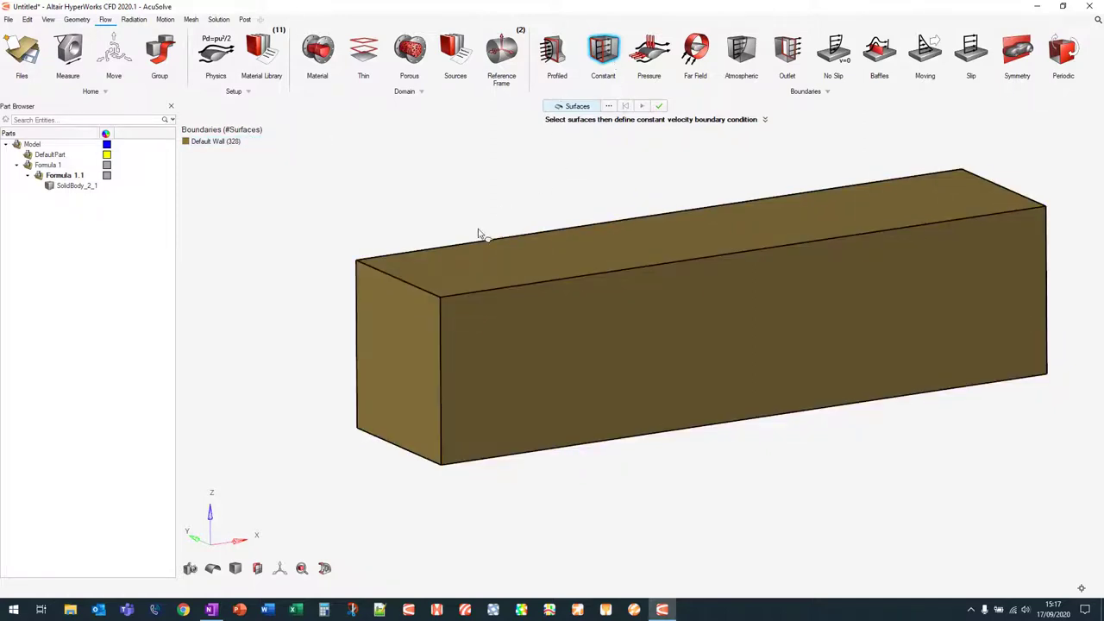
left_click(410, 354)
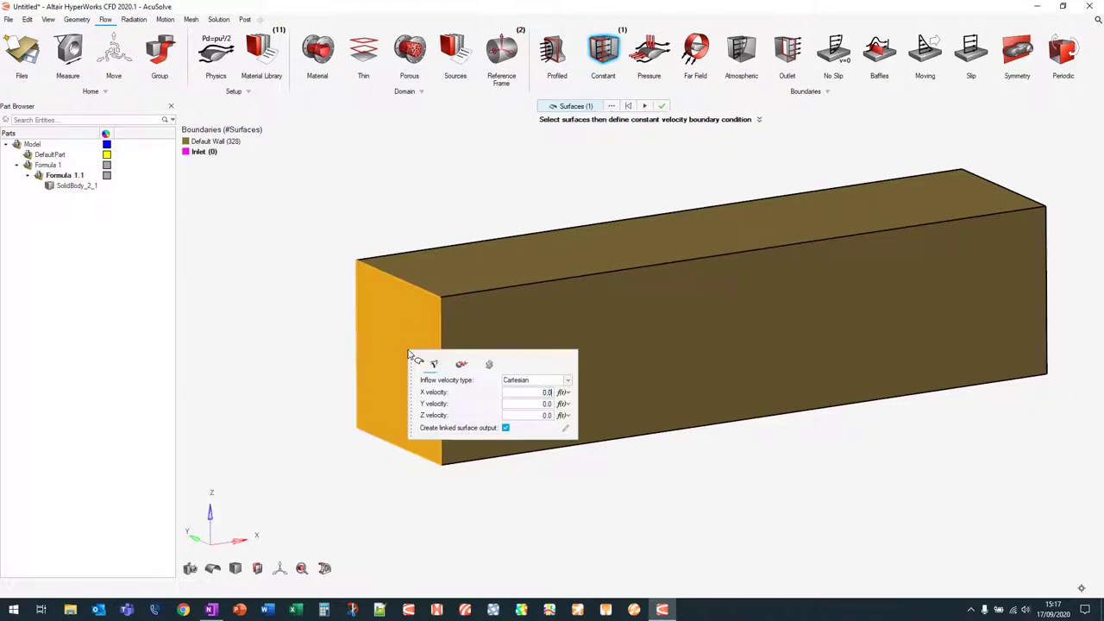
left_click(535, 385)
left_click(536, 413)
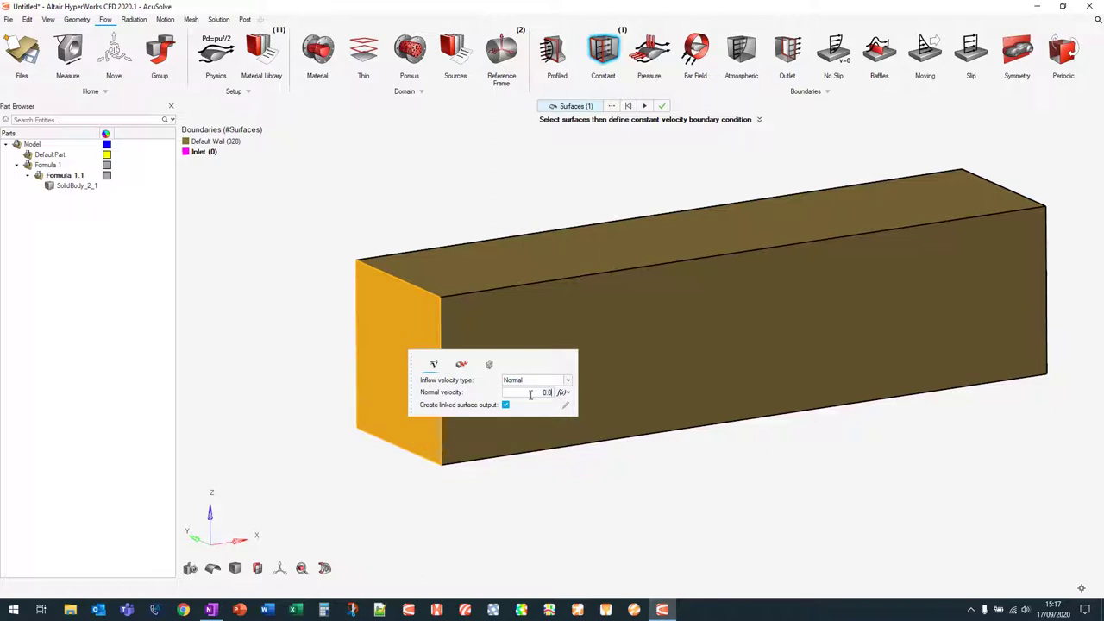
Step: Set the inlet's normal velocity to the Inlet parameter, create the boundary and hide its face
key("BackSpace")
key("BackSpace")
key("BackSpace")
type("Inlet")
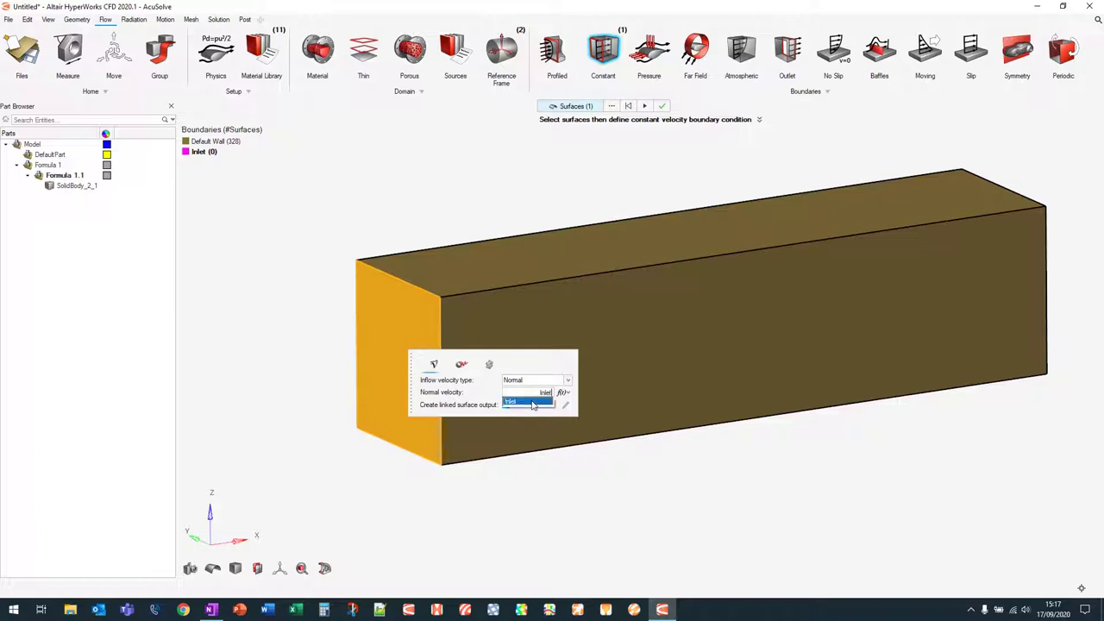
left_click(529, 401)
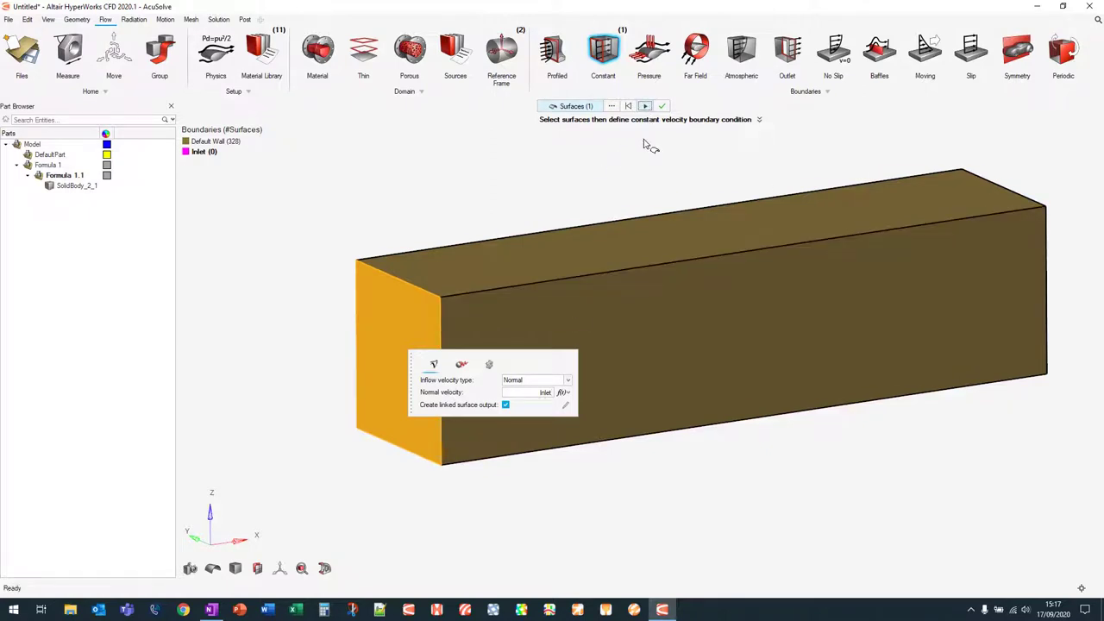
middle_click_drag(645, 141, 646, 180)
left_click(645, 106)
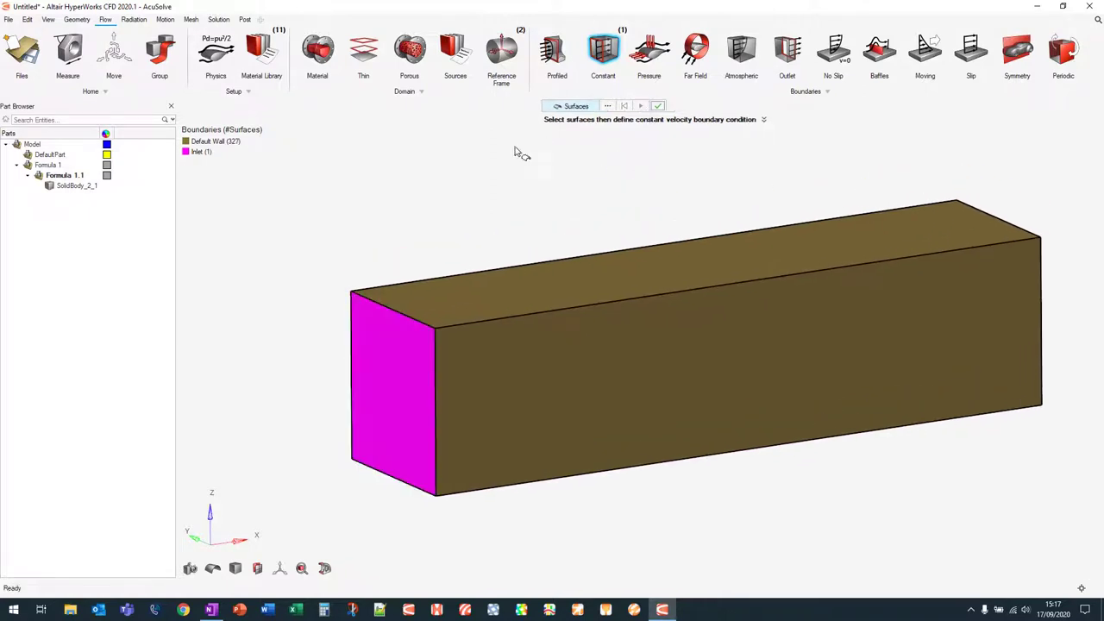
right_click(200, 152)
left_click(229, 195)
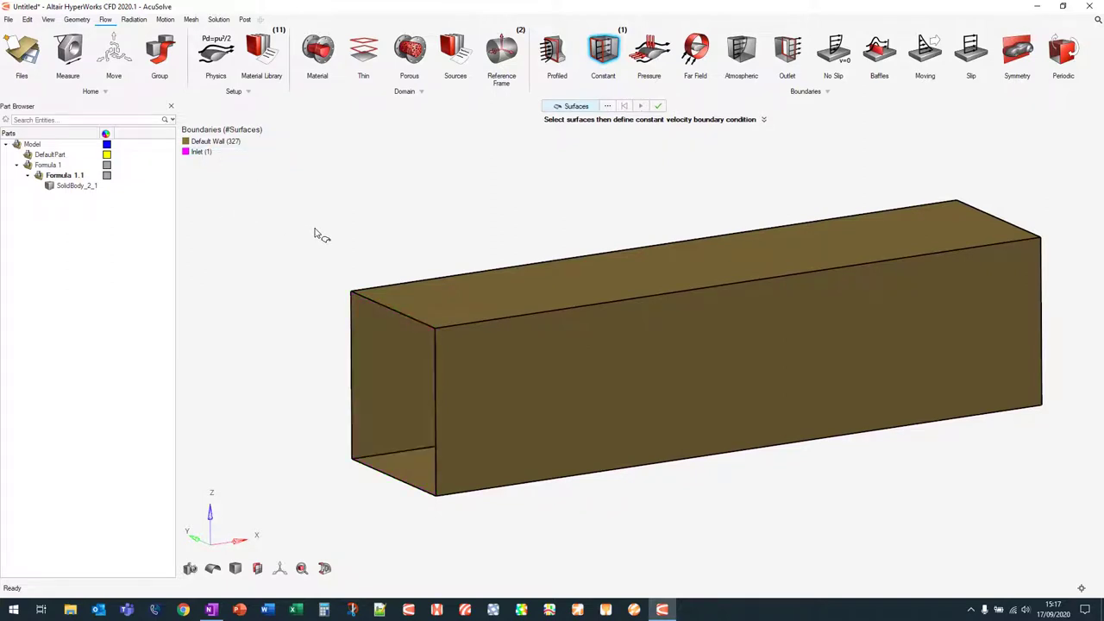
Step: Assign a slip wall boundary to the box's top face and near long side face, and hide both faces
right_click_drag(321, 236, 353, 236)
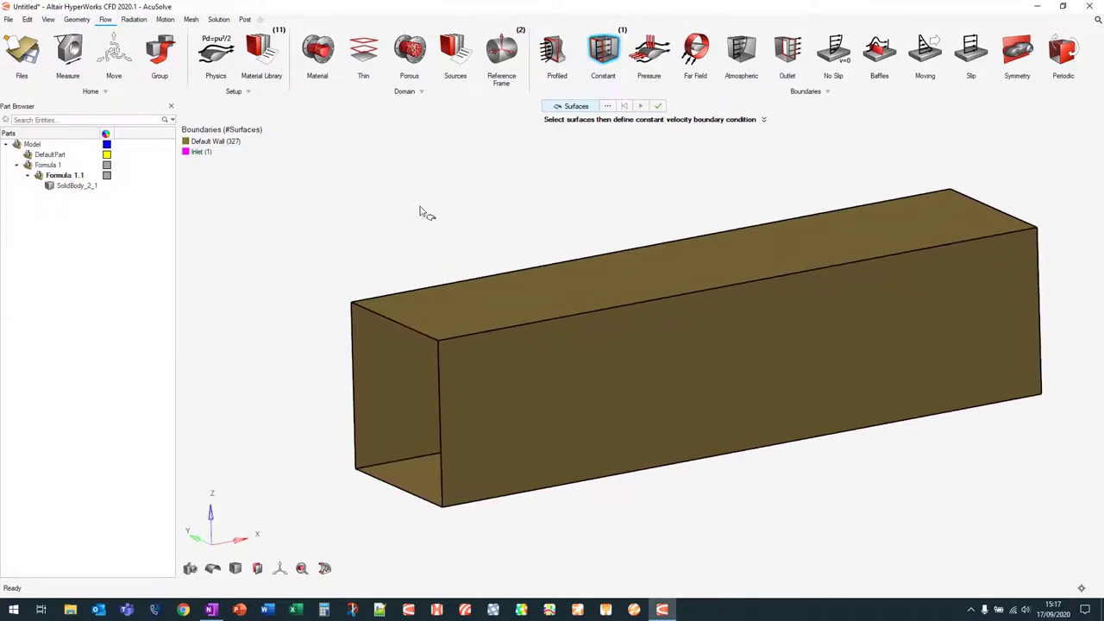
left_click(970, 54)
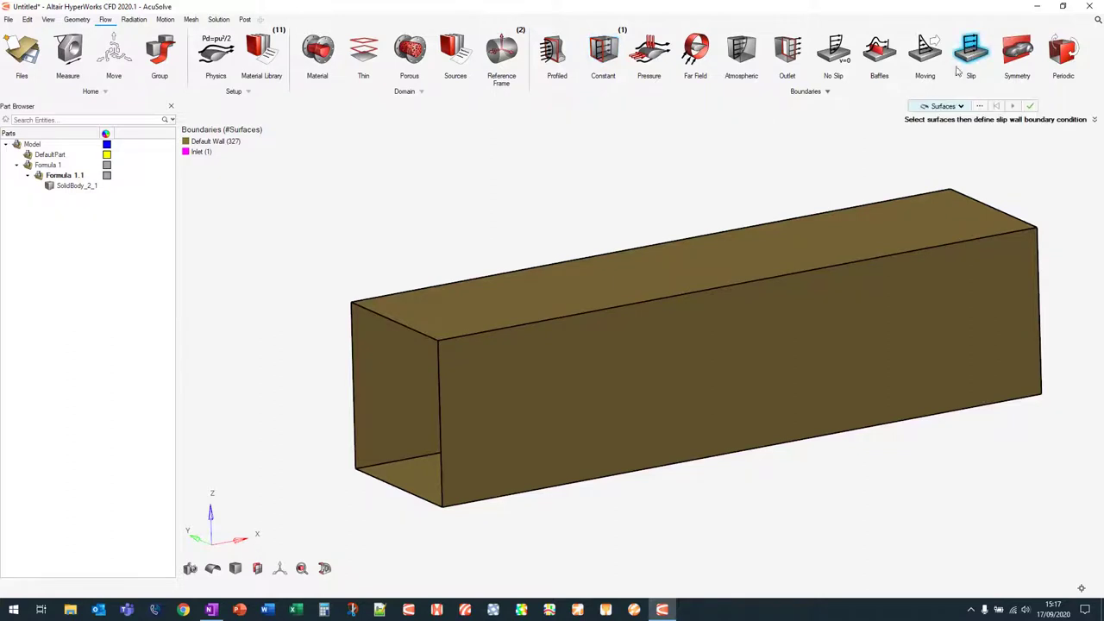
left_click(759, 246)
left_click(761, 326)
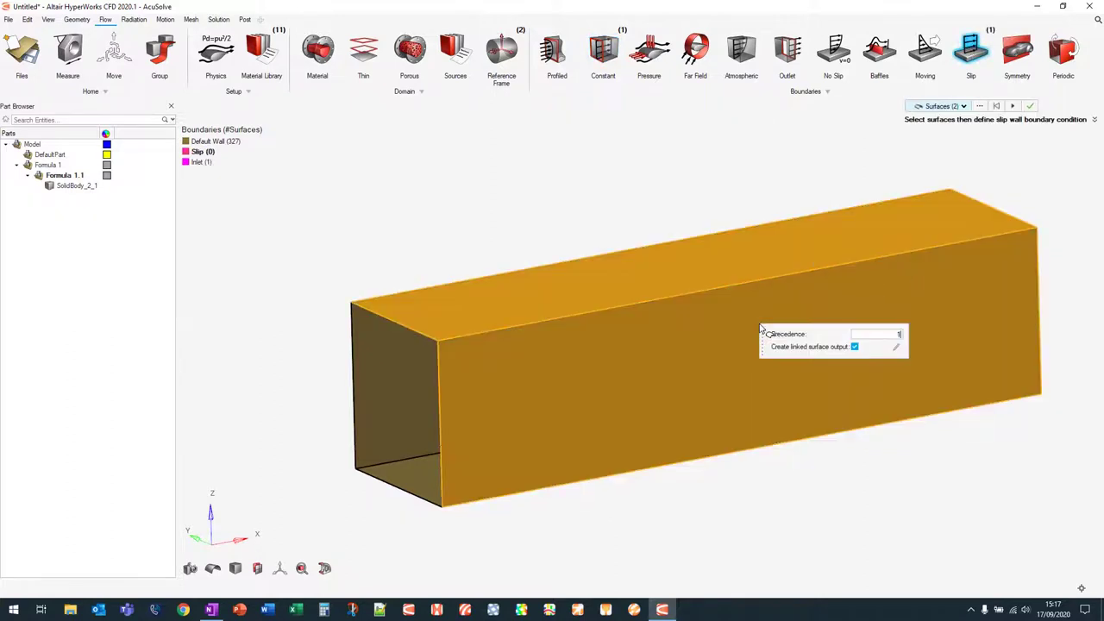
left_click(1029, 105)
right_click(223, 152)
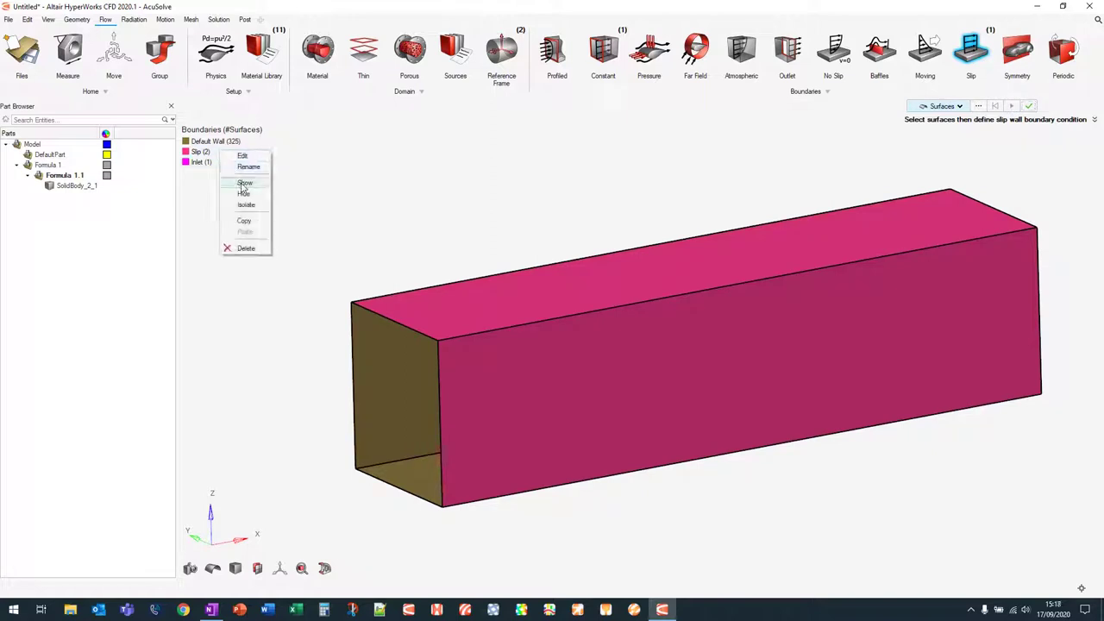
left_click(257, 204)
Step: Assign an outlet boundary to the box's end face behind the car and hide that face
middle_click_drag(912, 263, 784, 261)
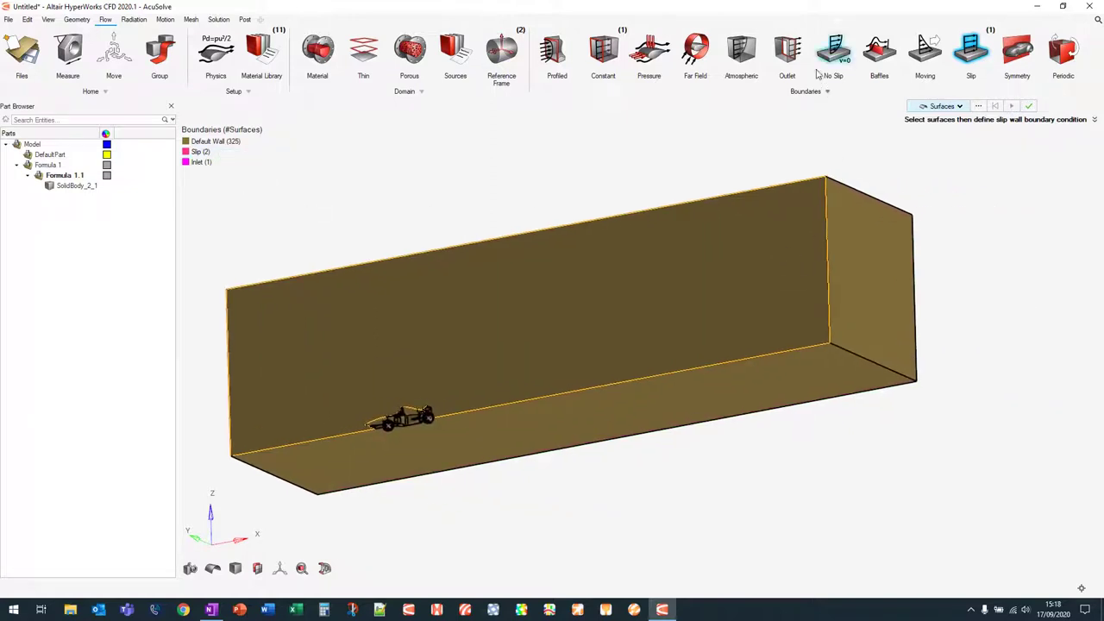
left_click(791, 52)
left_click(871, 234)
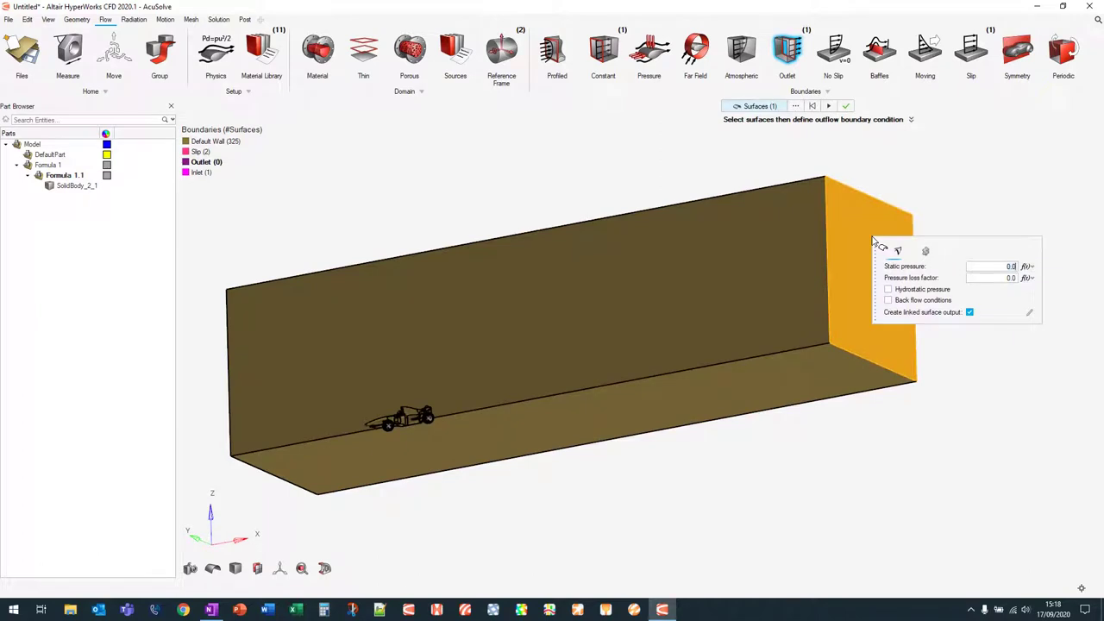
left_click(845, 106)
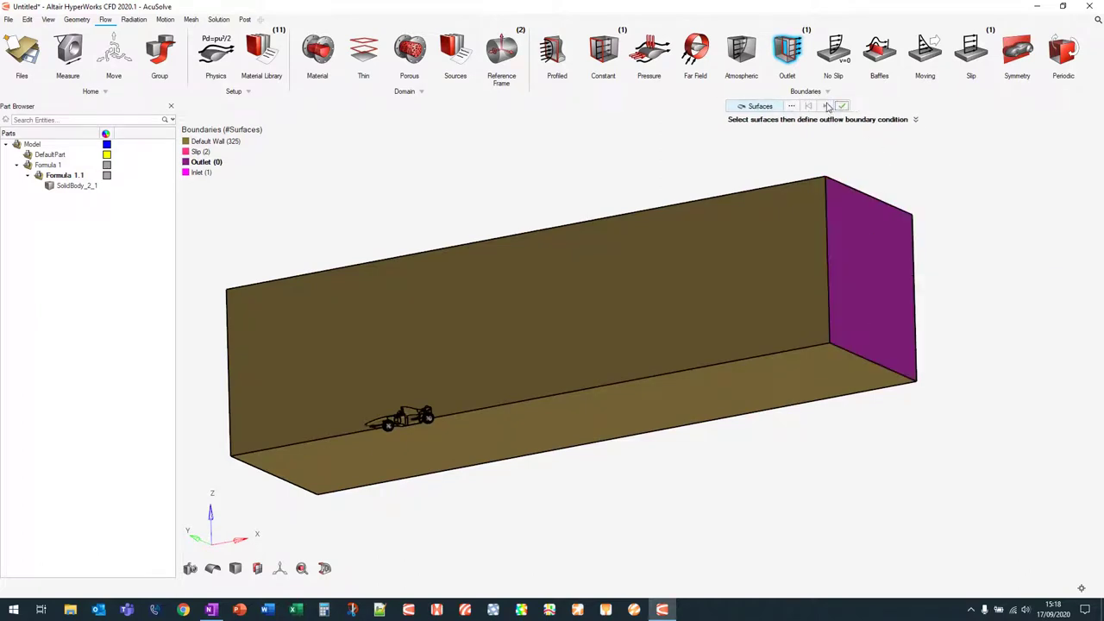
right_click(215, 163)
left_click(239, 210)
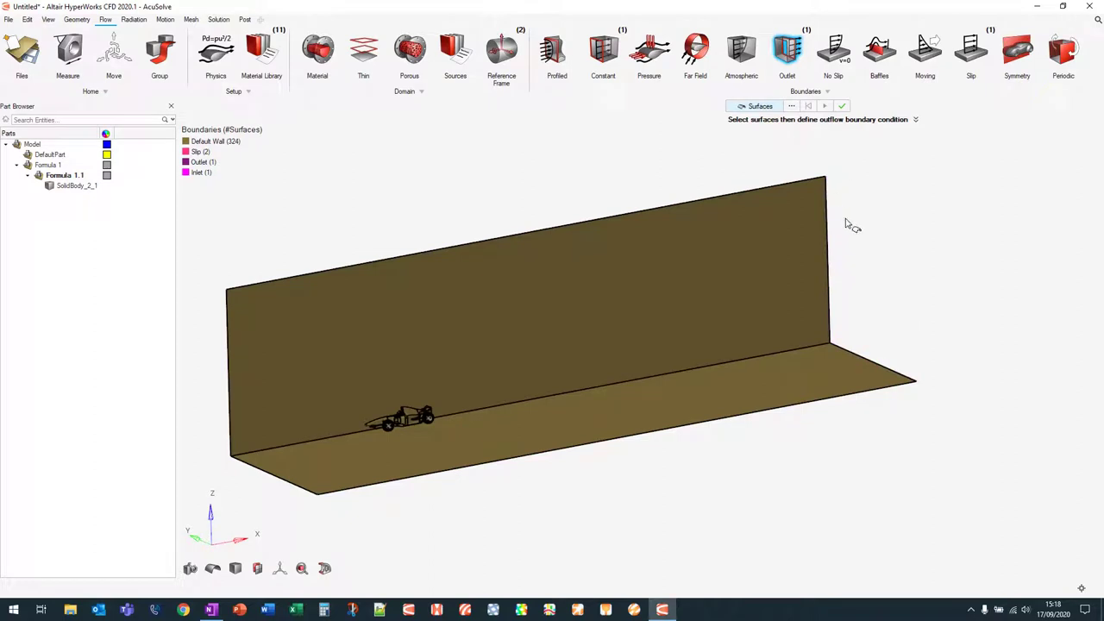
Step: Assign a symmetry boundary to the long side face along the car's centre plane and hide that face
left_click(1017, 49)
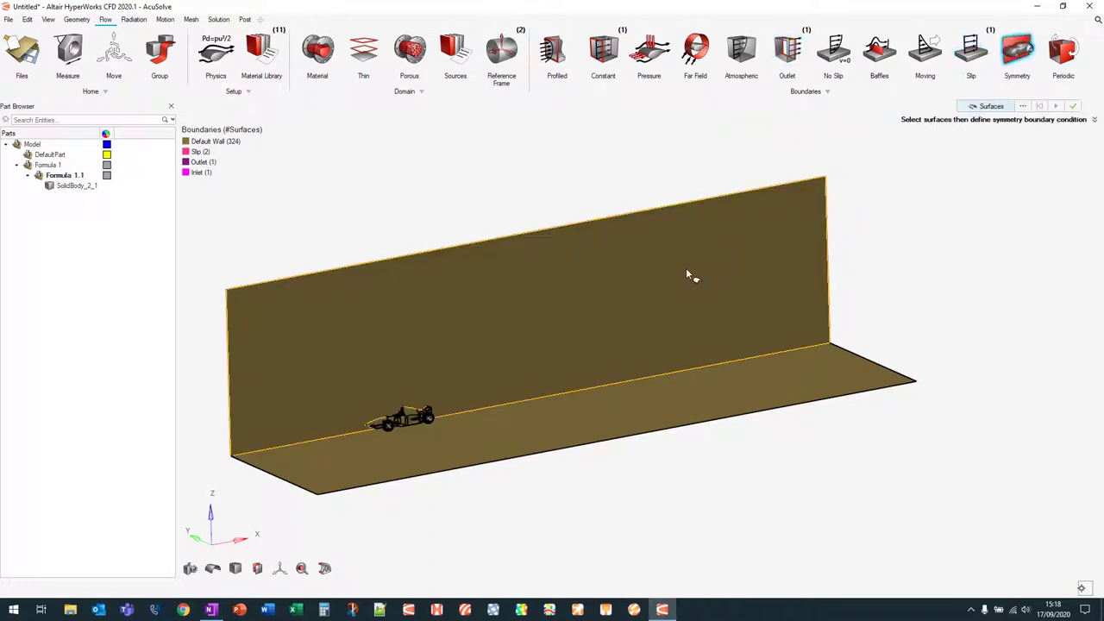
left_click(687, 274)
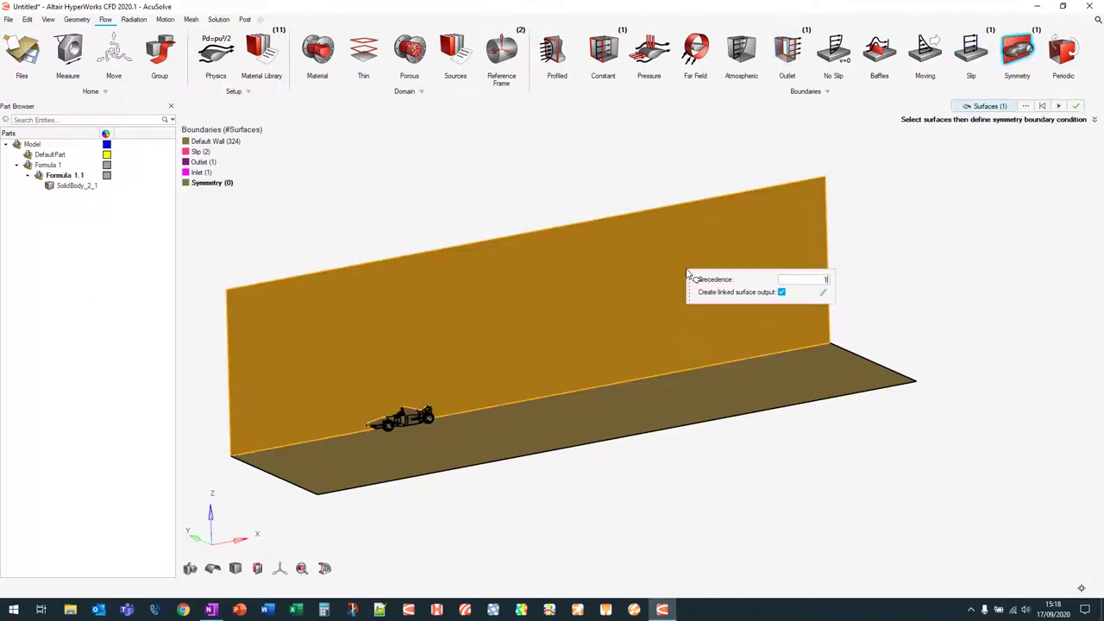
left_click(1075, 106)
right_click(229, 186)
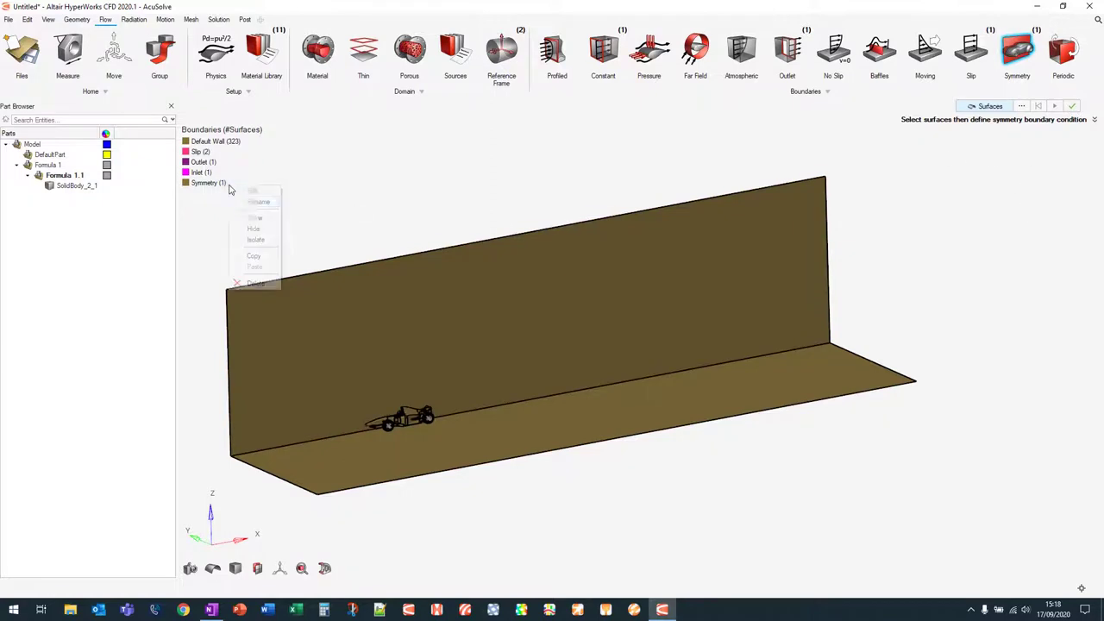
left_click(259, 226)
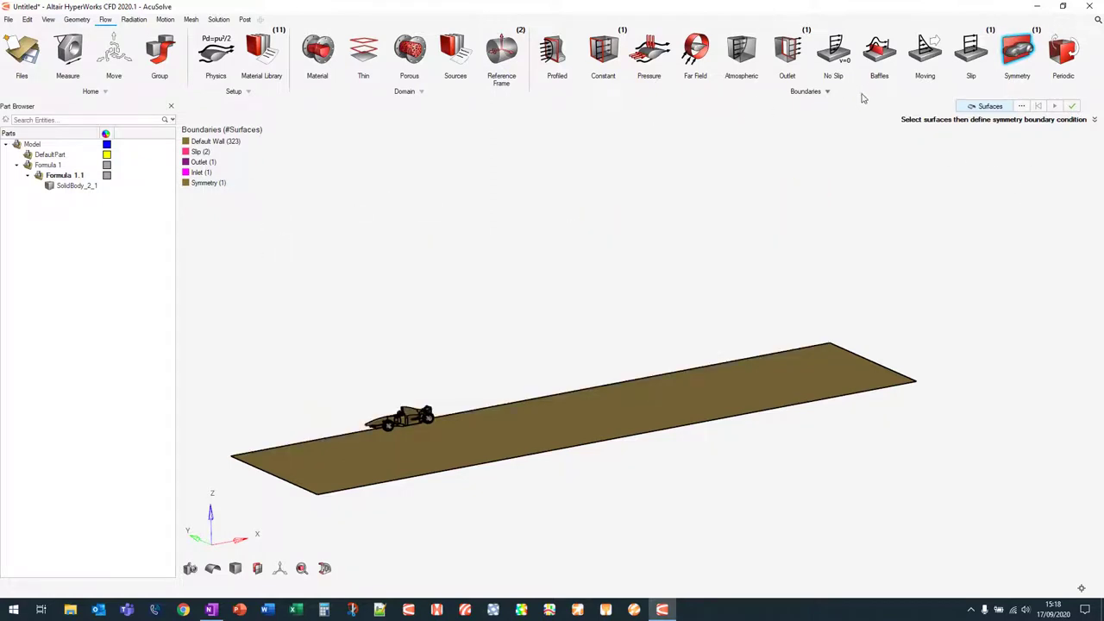
Step: Assign a moving wall boundary with an X velocity of 15 to the ground face and hide that face
left_click(926, 50)
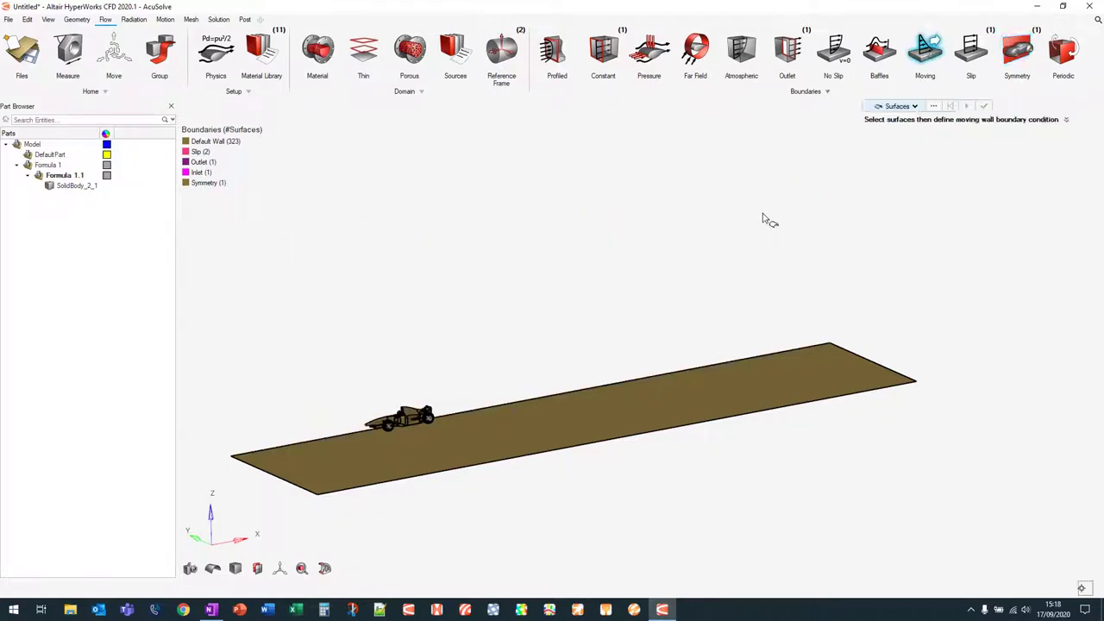
left_click(562, 416)
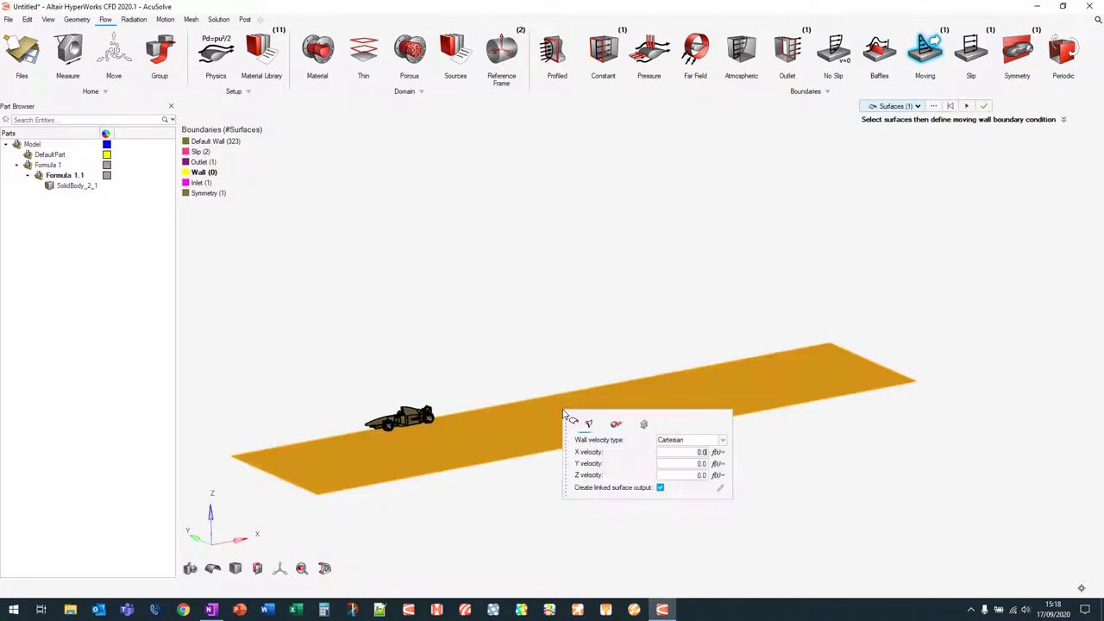
double_click(701, 453)
type("5")
left_click(966, 106)
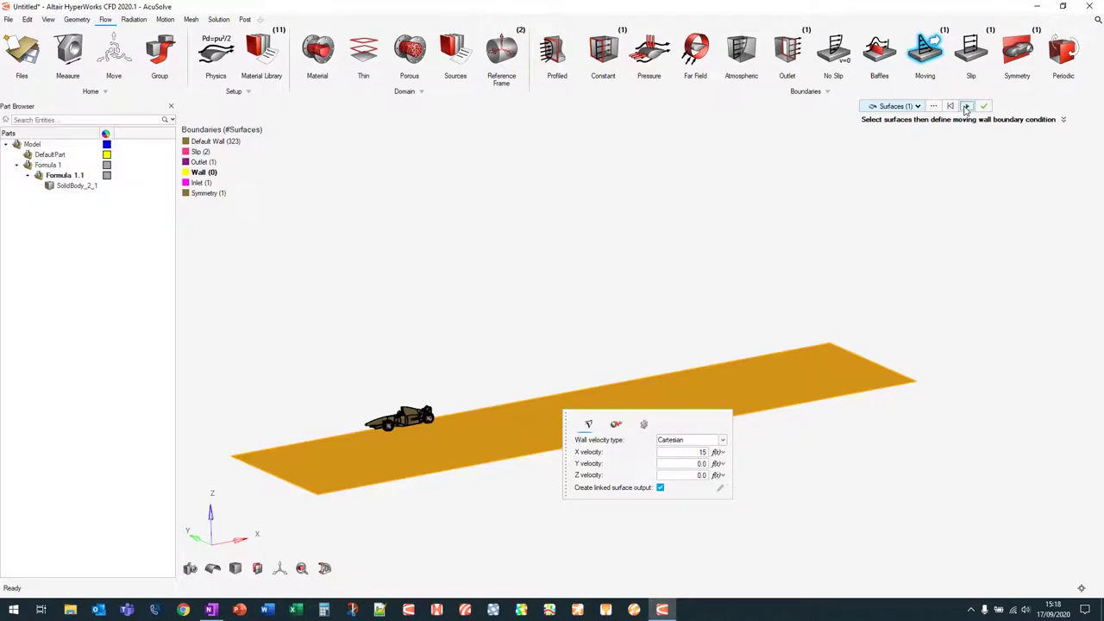
right_click(203, 173)
left_click(247, 220)
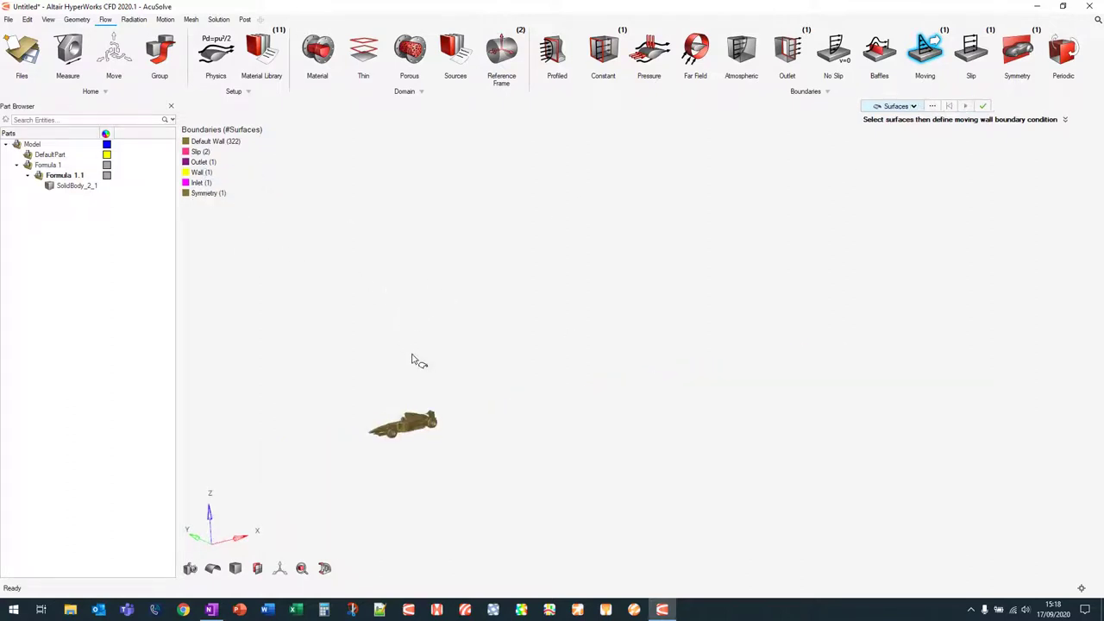
Step: Assign a no-slip wall boundary to the surfaces of the FW group, using the group-based advanced selection
middle_click_drag(419, 359, 566, 320)
scroll(538, 372, "up", 5)
right_click_drag(515, 183, 515, 178)
right_click_drag(817, 339, 525, 387)
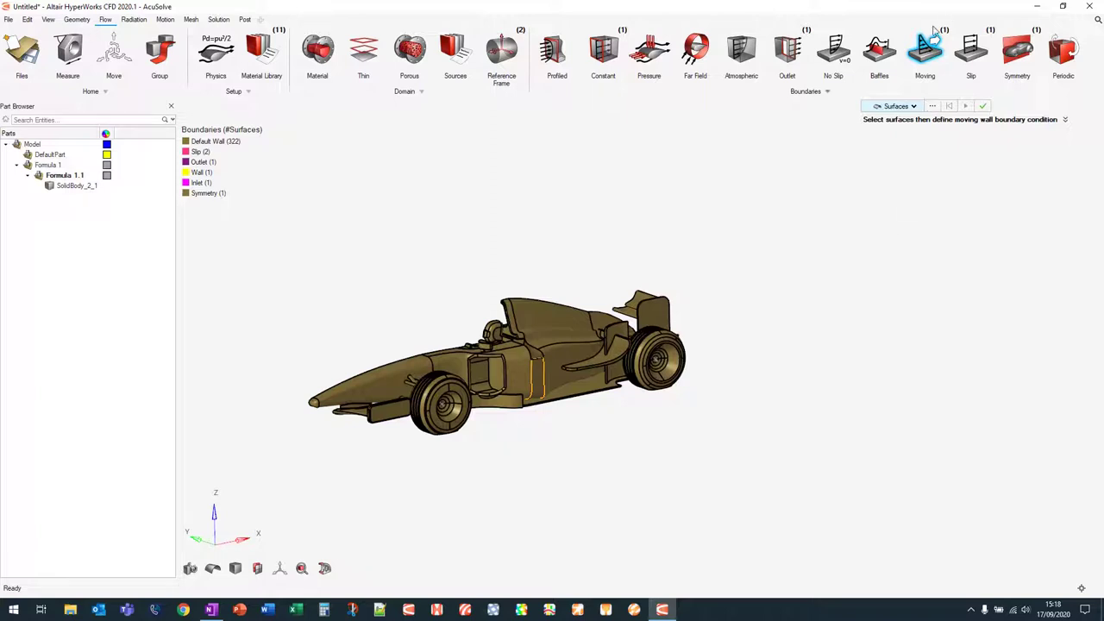
left_click(832, 51)
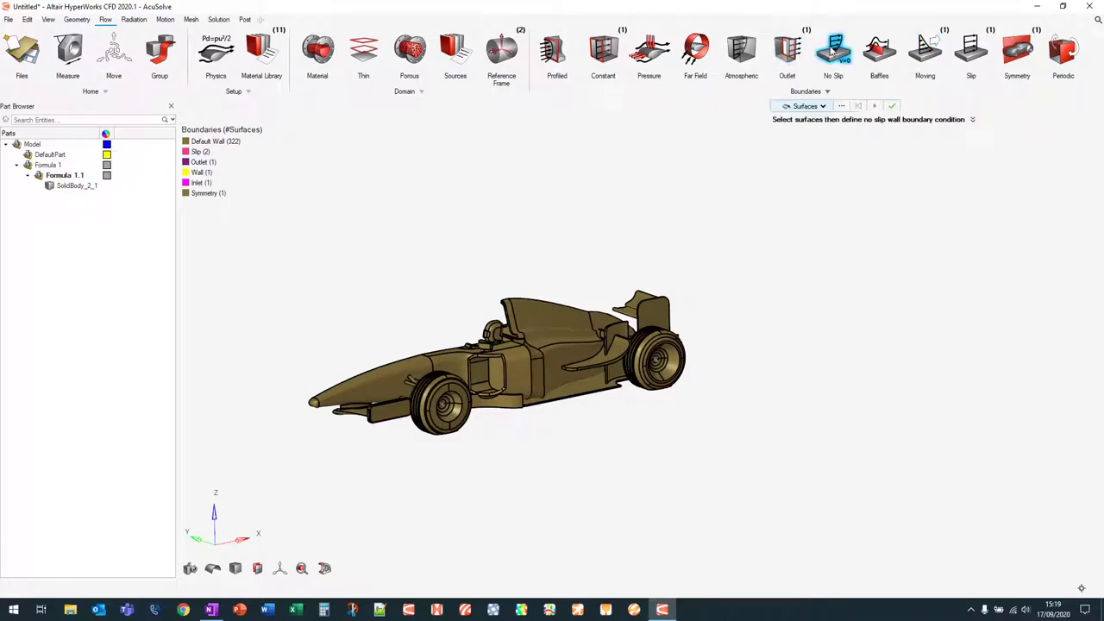
left_click(842, 107)
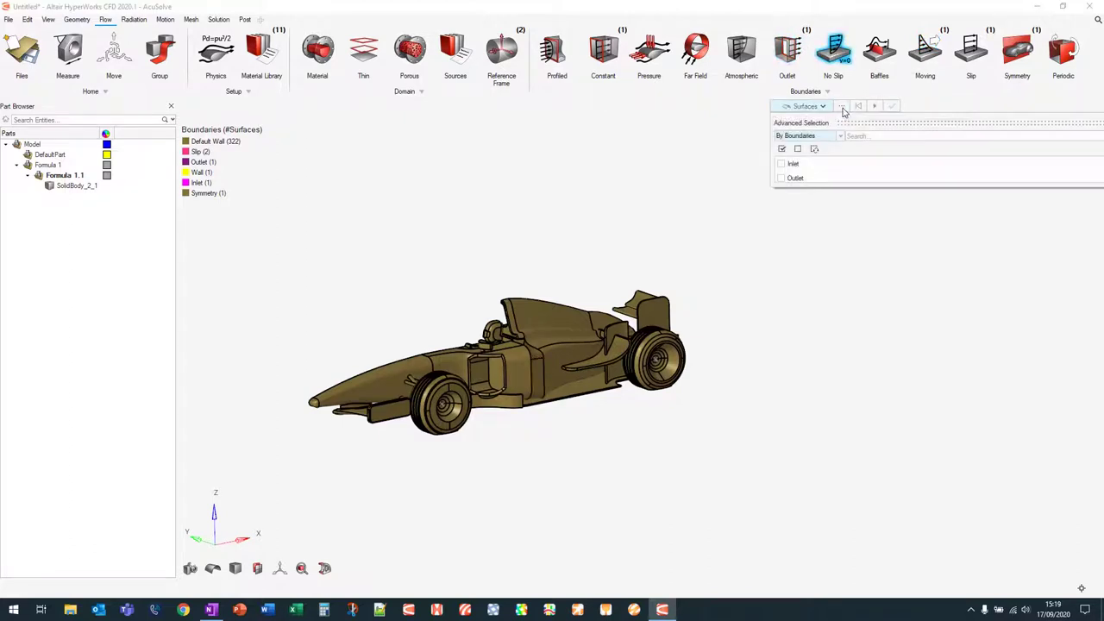
left_click(822, 138)
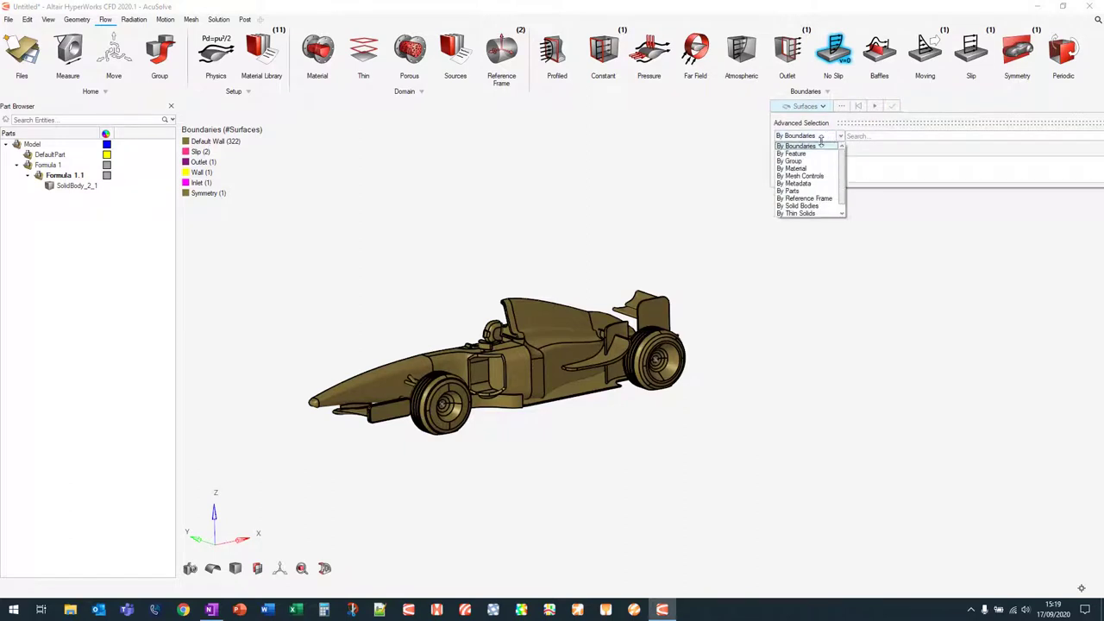
left_click(811, 161)
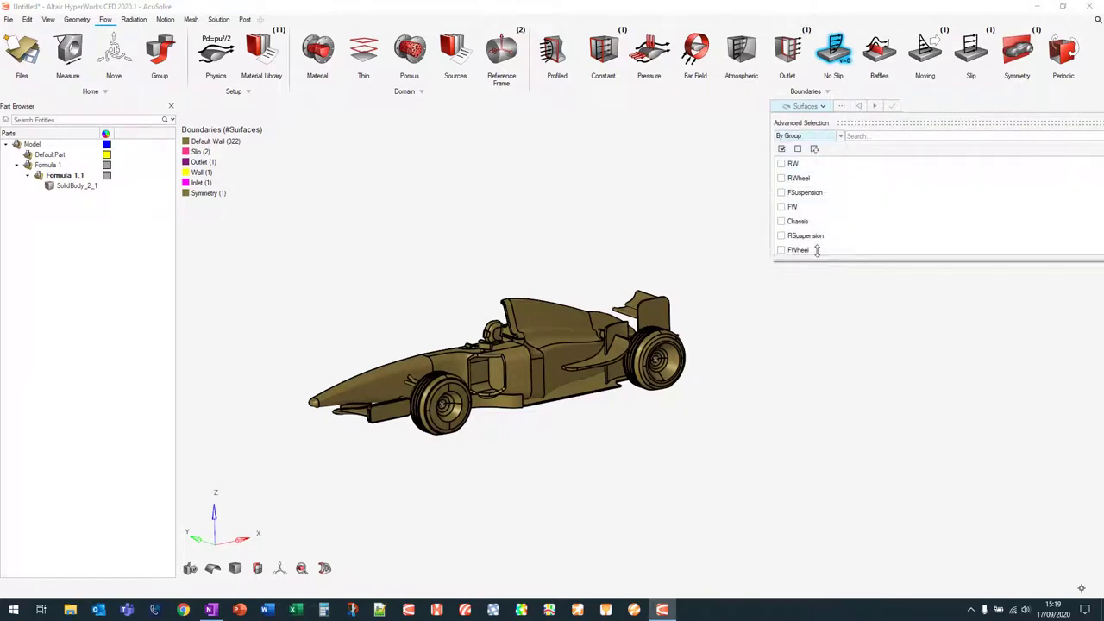
left_click_drag(817, 252, 828, 297)
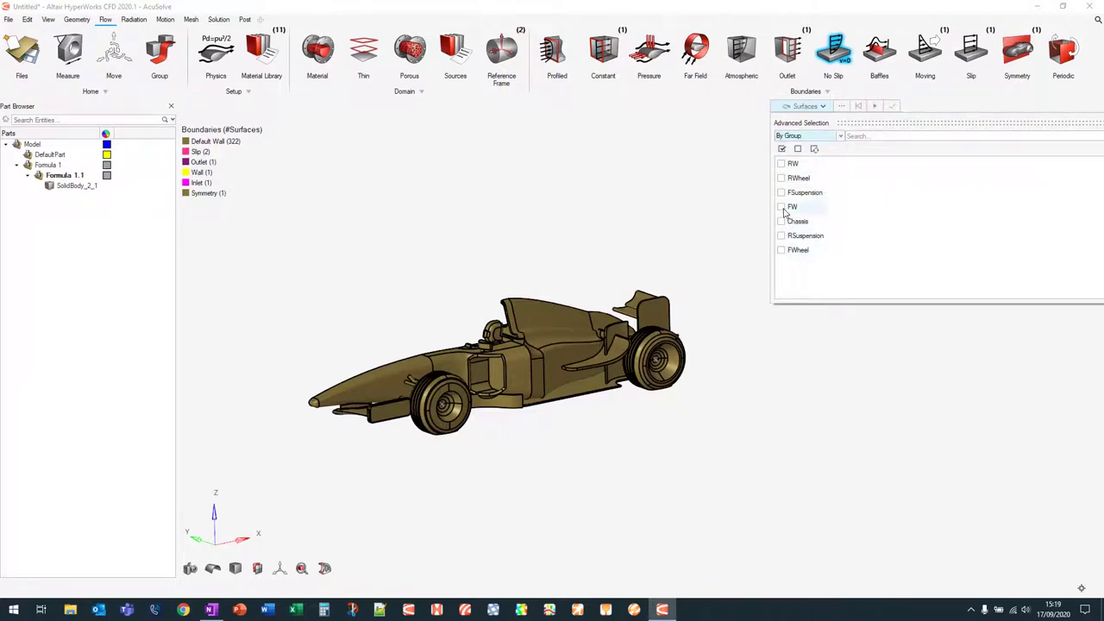
left_click(782, 208)
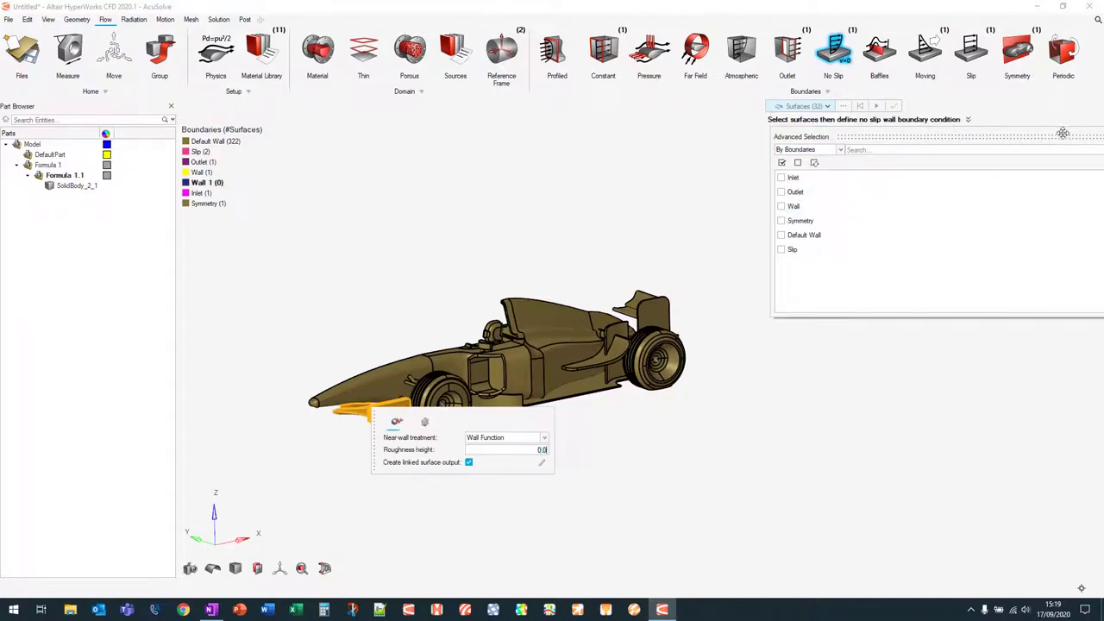
left_click_drag(1063, 133, 914, 156)
left_click(982, 155)
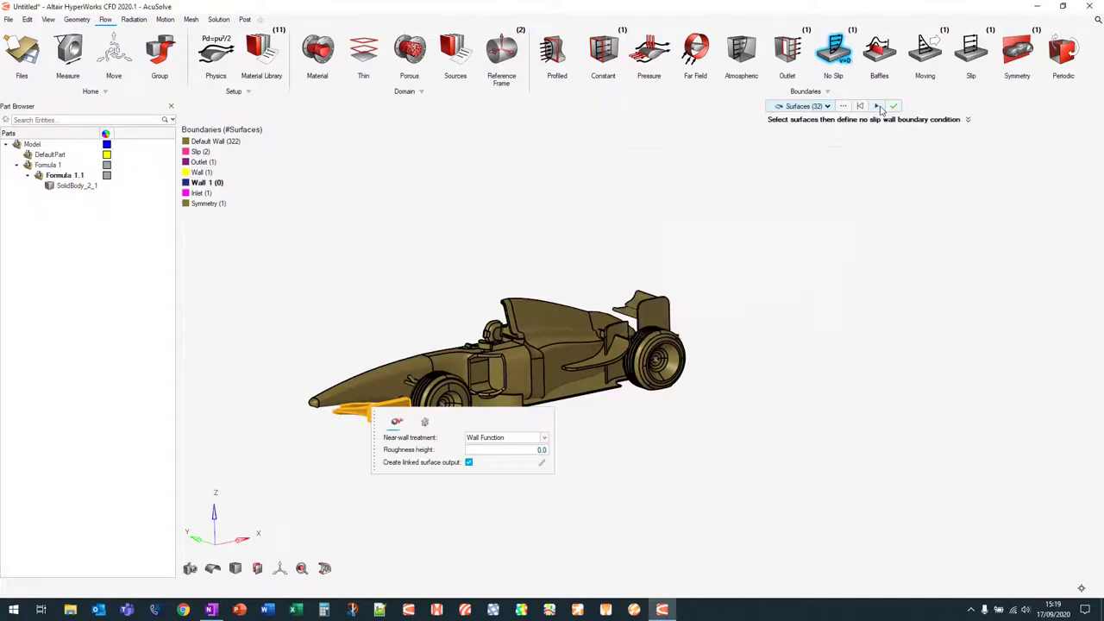
left_click(880, 108)
Step: Rename the front wing's new no-slip wall boundary as FW
right_click(216, 183)
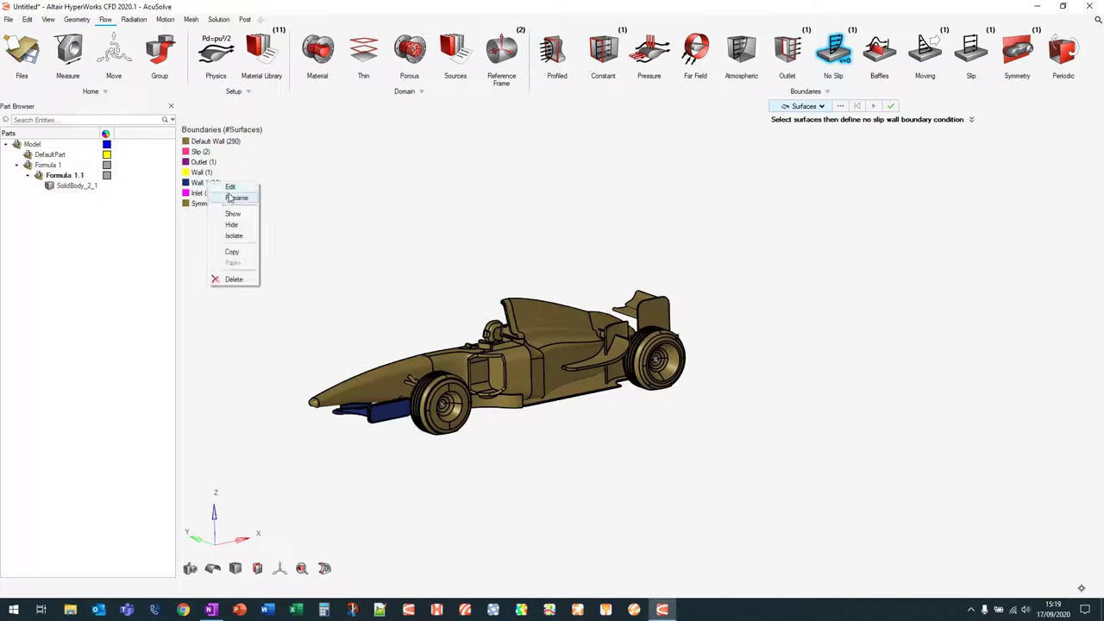
left_click(231, 198)
key("BackSpace")
key("BackSpace")
key("BackSpace")
key("BackSpace")
key("BackSpace")
key("BackSpace")
type("FW")
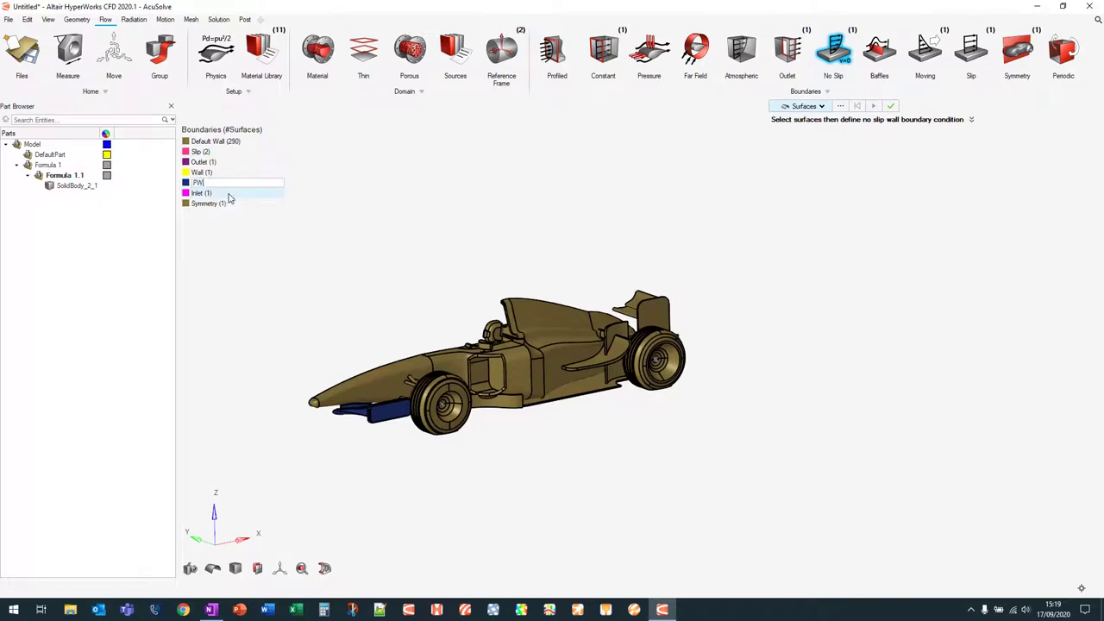
key("Return")
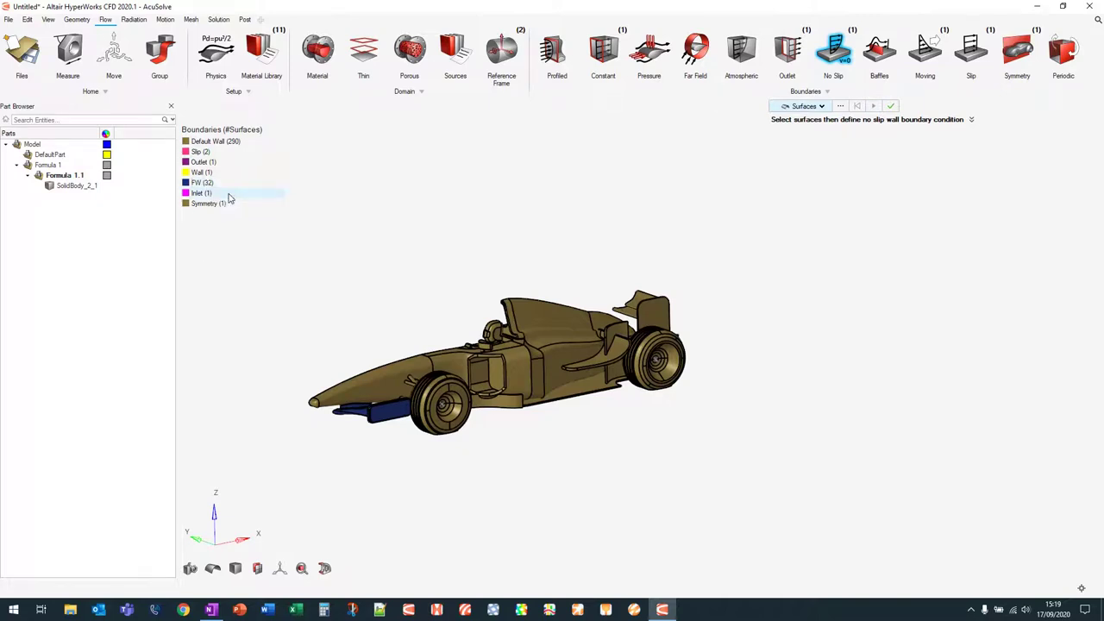
Step: Assign a separate no-slip wall boundary to the rear wing surfaces by selecting the RW group
left_click(842, 106)
left_click_drag(837, 187, 843, 290)
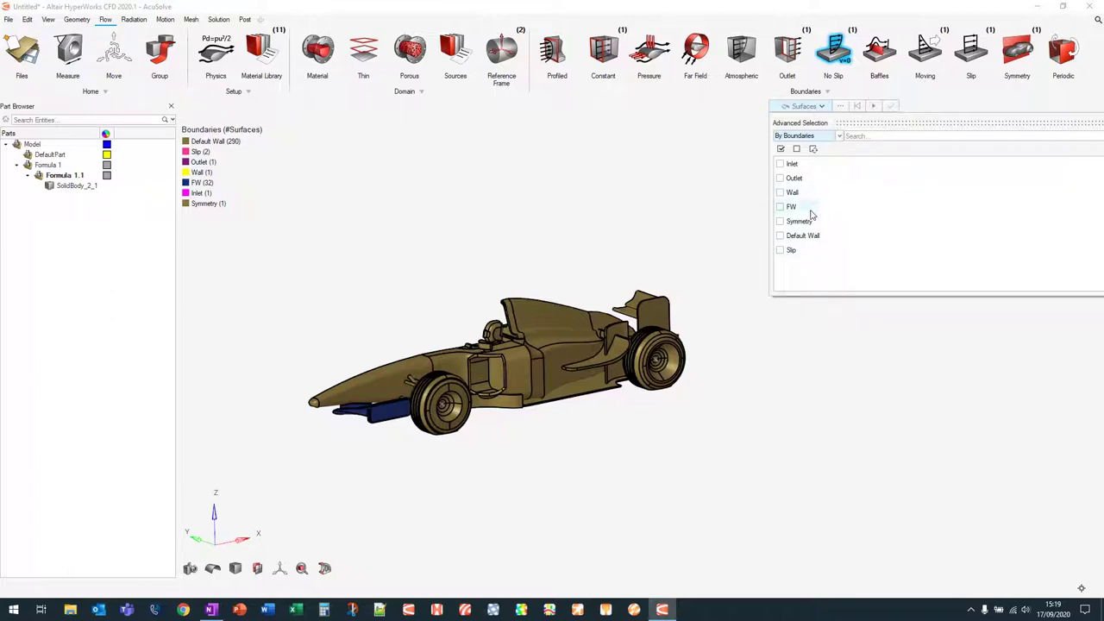
left_click(806, 136)
left_click(806, 172)
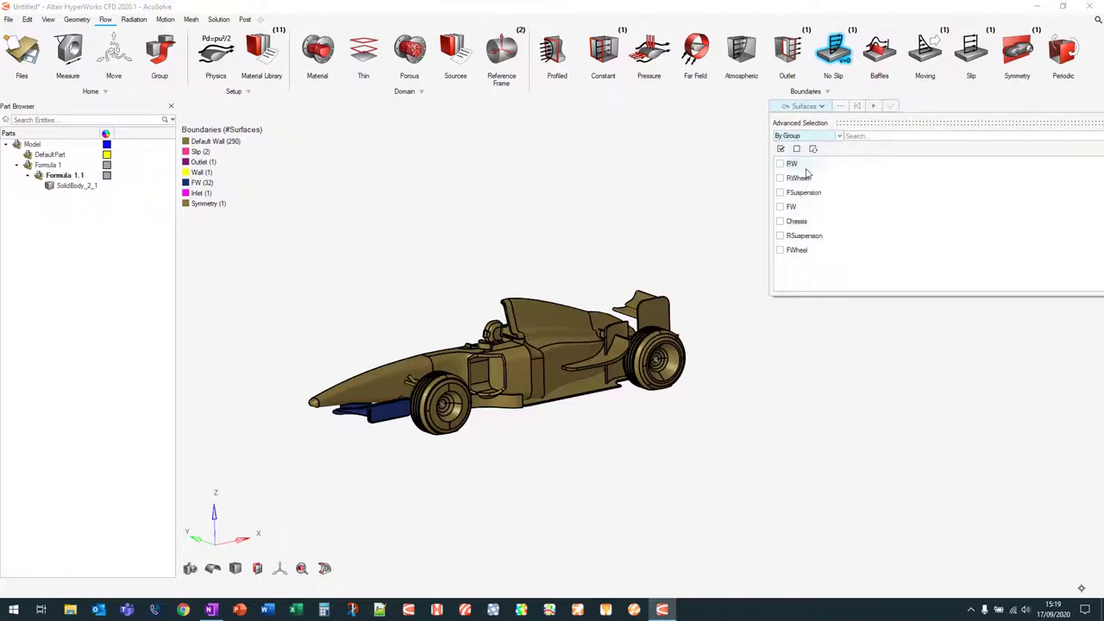
left_click(792, 163)
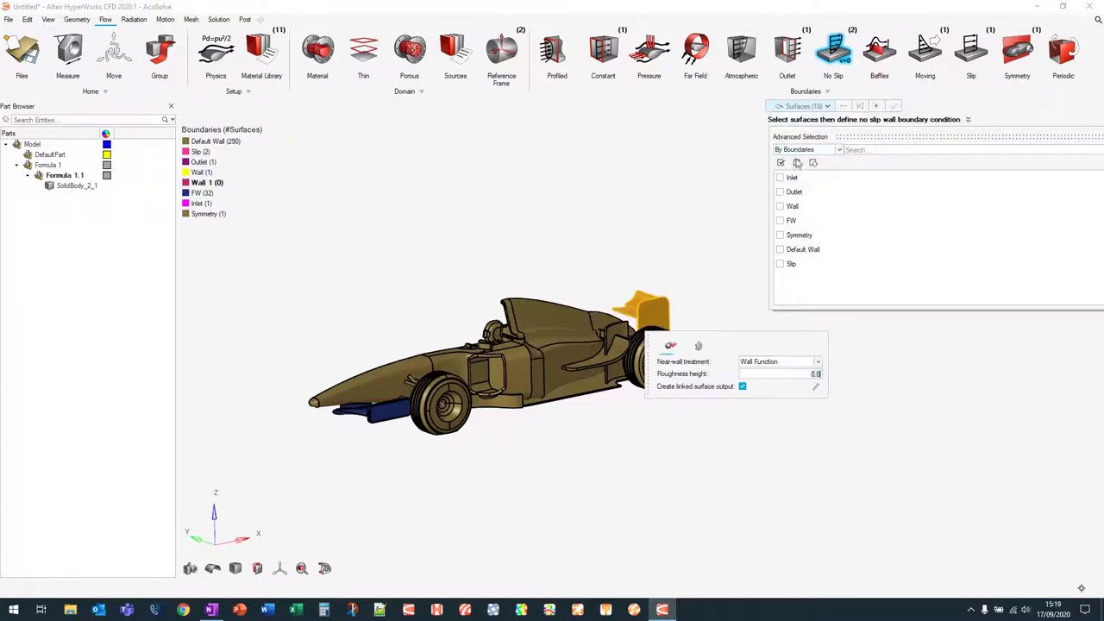
middle_click(973, 113)
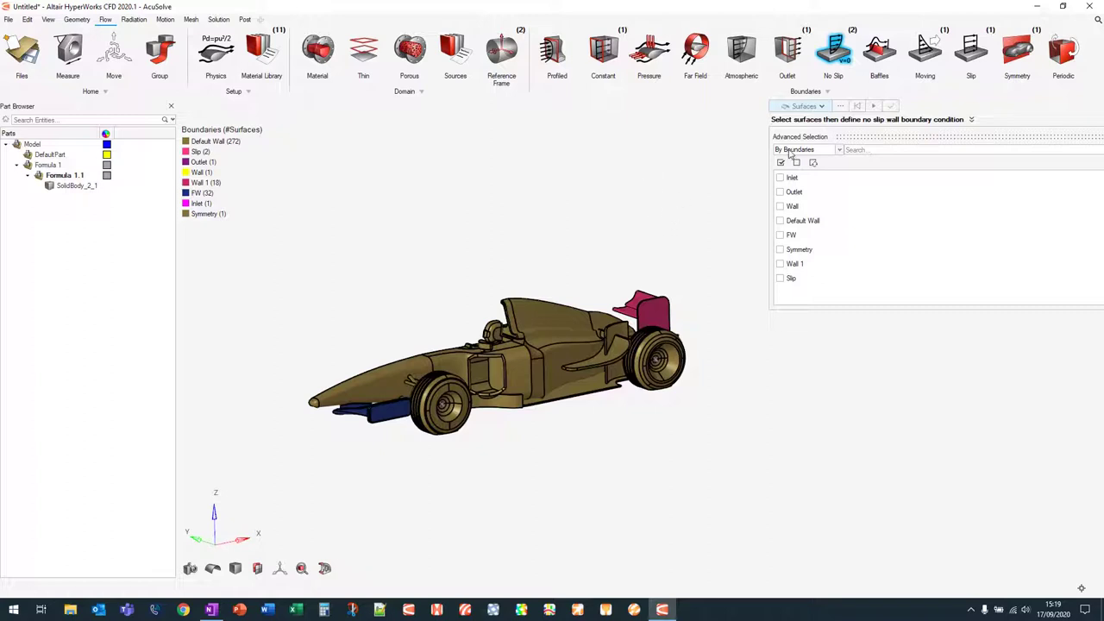
Step: Assign a separate no-slip wall boundary to the front wheel surfaces by selecting the FWheel group
left_click(793, 151)
left_click(791, 175)
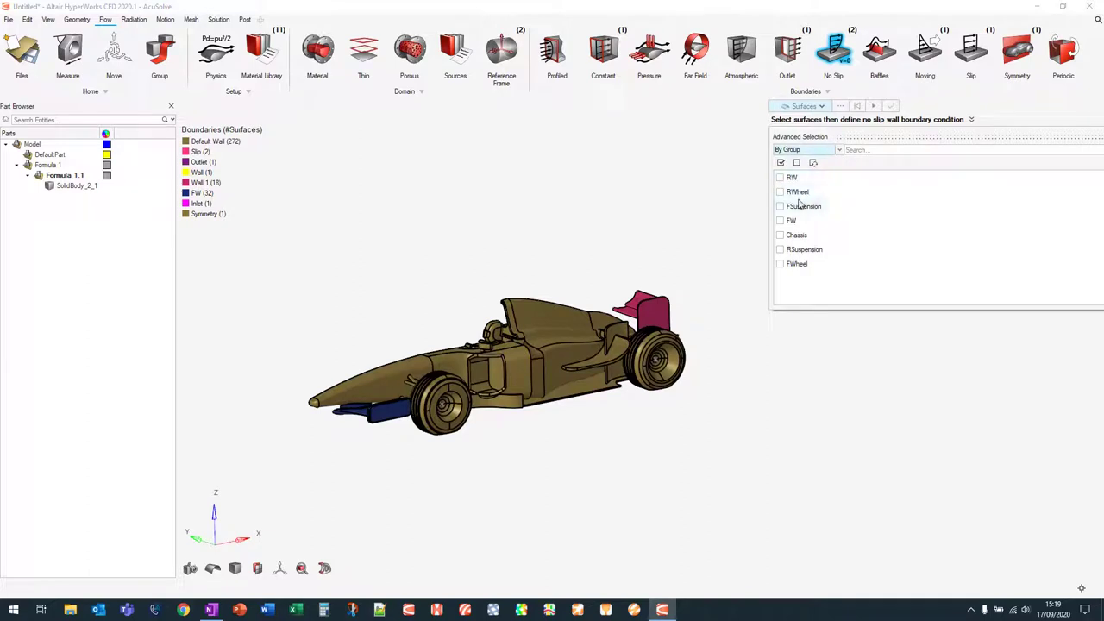
left_click(783, 265)
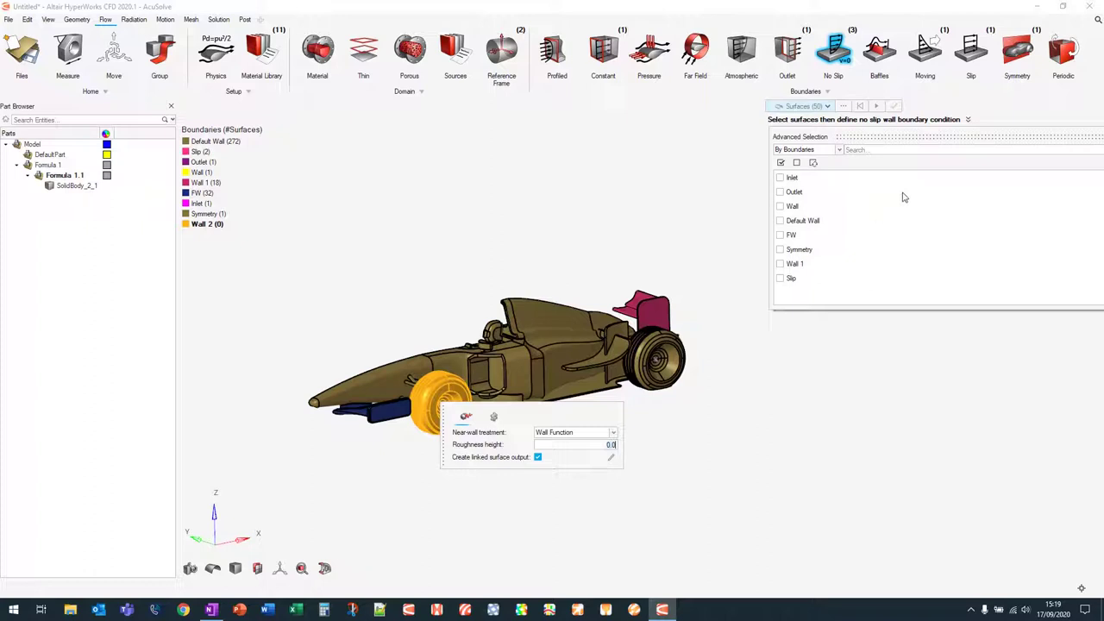
mouse_move(1021, 137)
left_mouse_down()
mouse_move(983, 140)
mouse_move(1000, 145)
left_mouse_up()
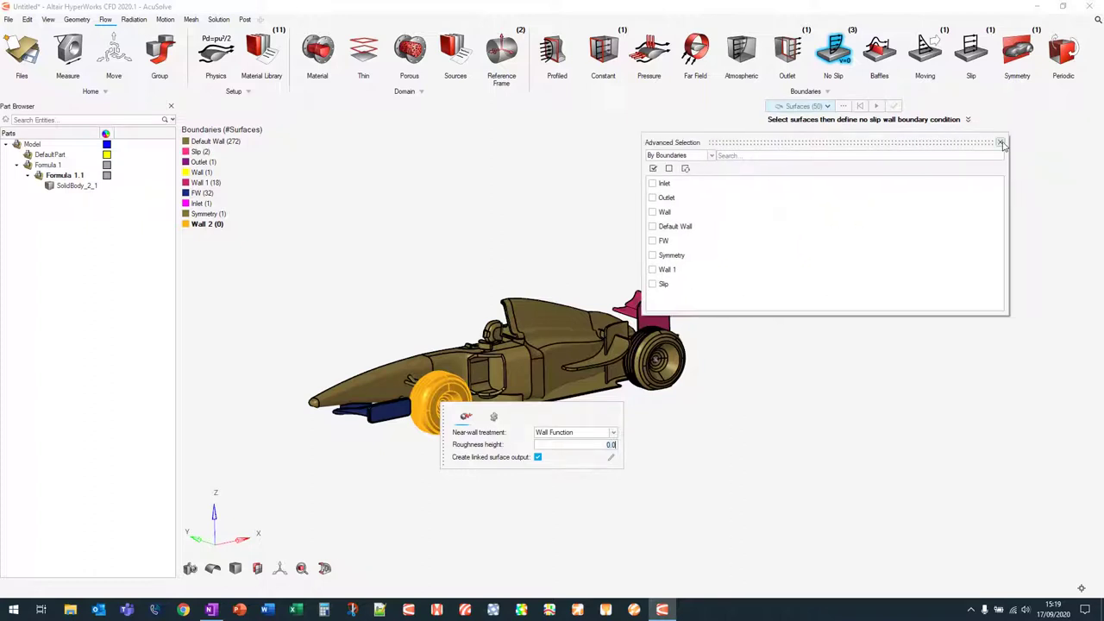
left_click(1001, 143)
left_click(878, 106)
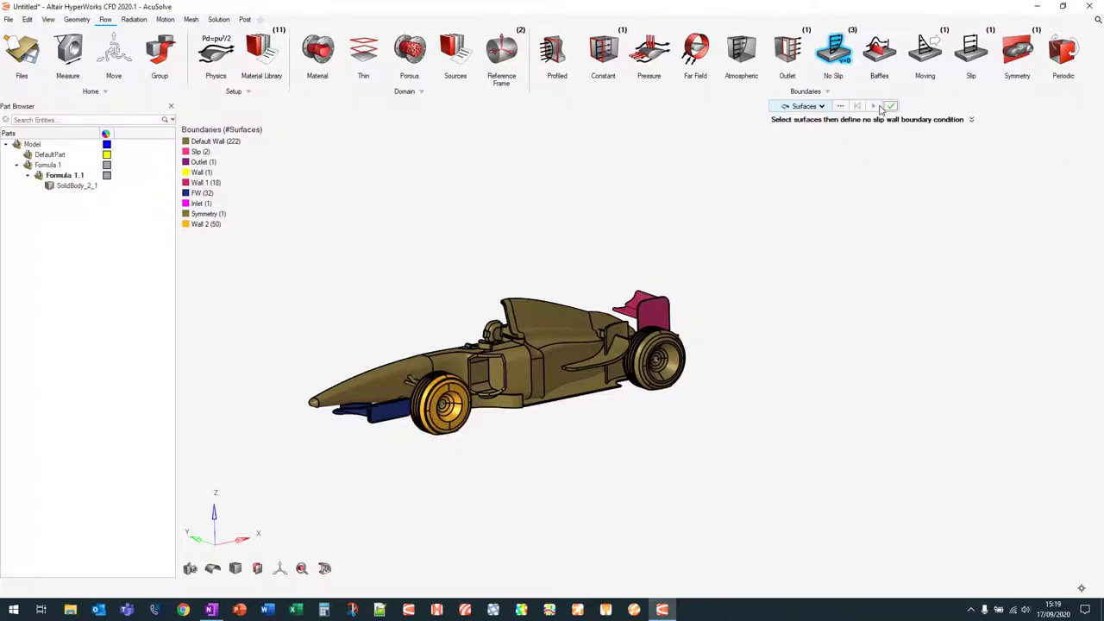
Step: Assign a separate no-slip wall boundary to the rear wheel surfaces by selecting the RWheel group
left_click(841, 106)
left_click(812, 137)
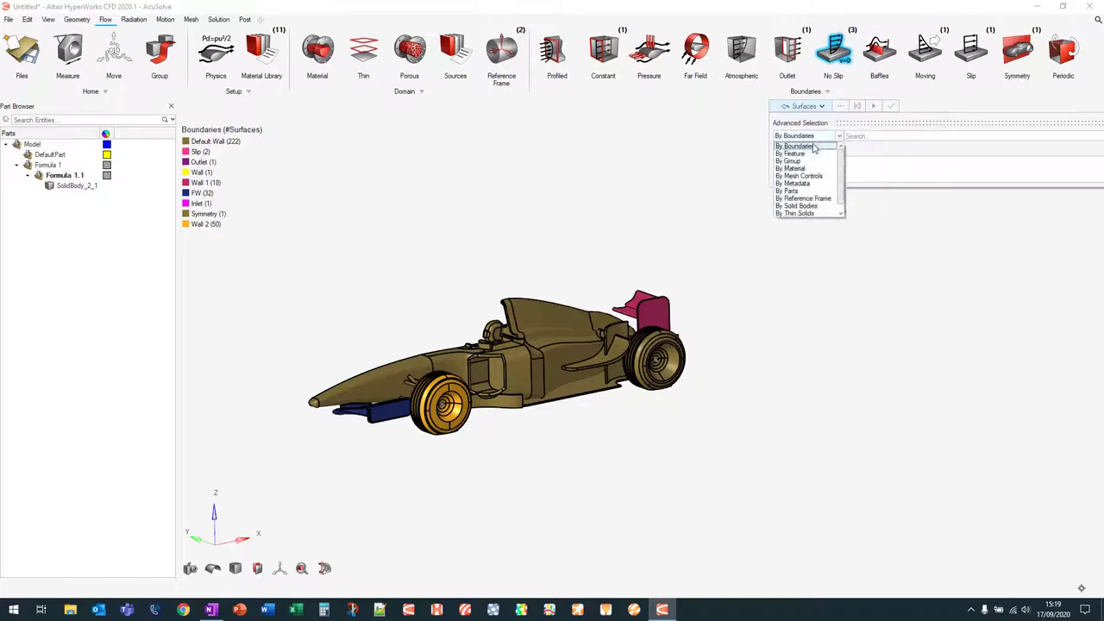
left_click(811, 162)
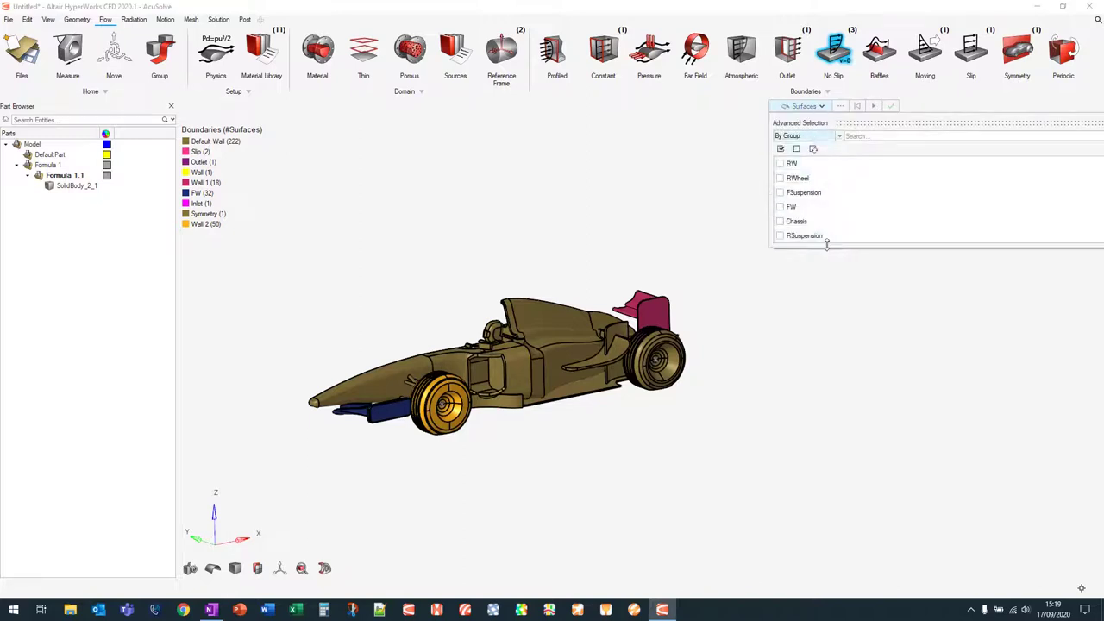
left_click(781, 179)
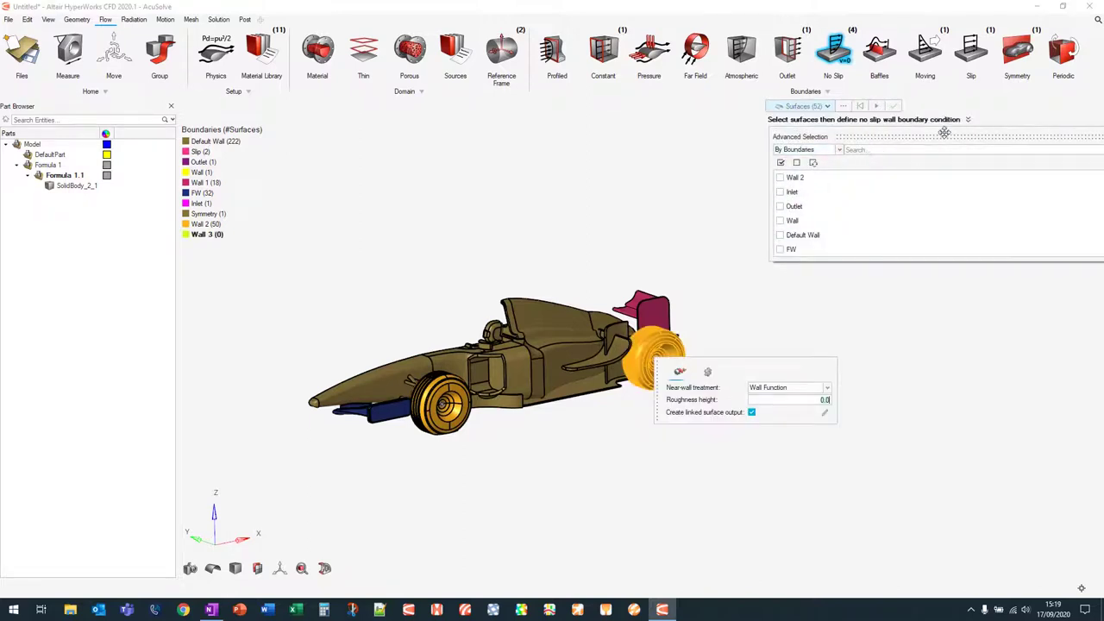
left_click_drag(945, 134, 812, 141)
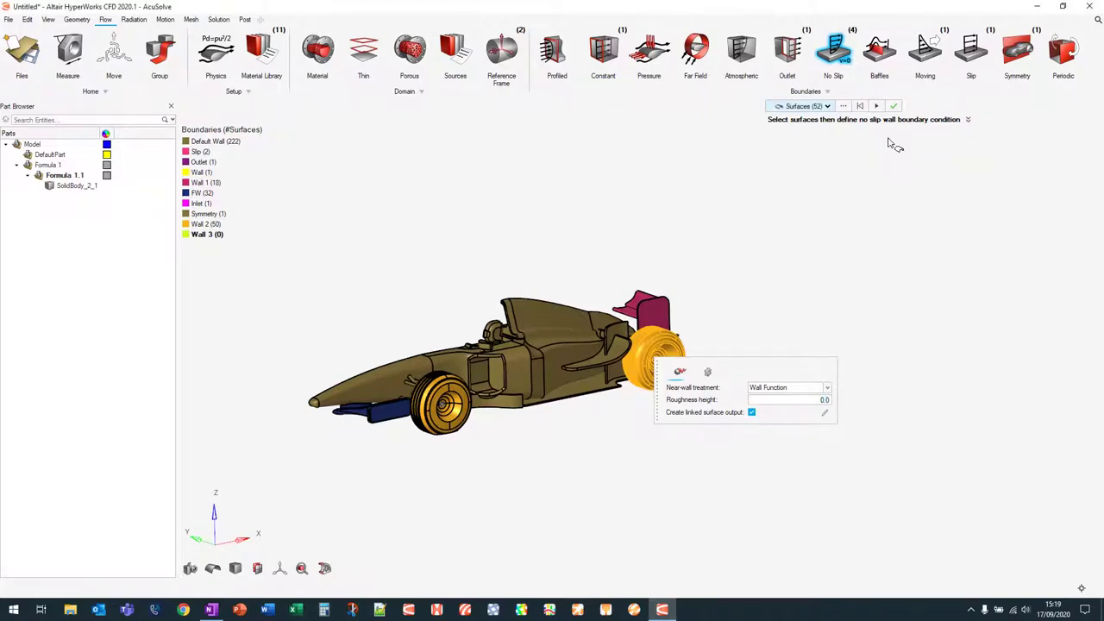
left_click(875, 106)
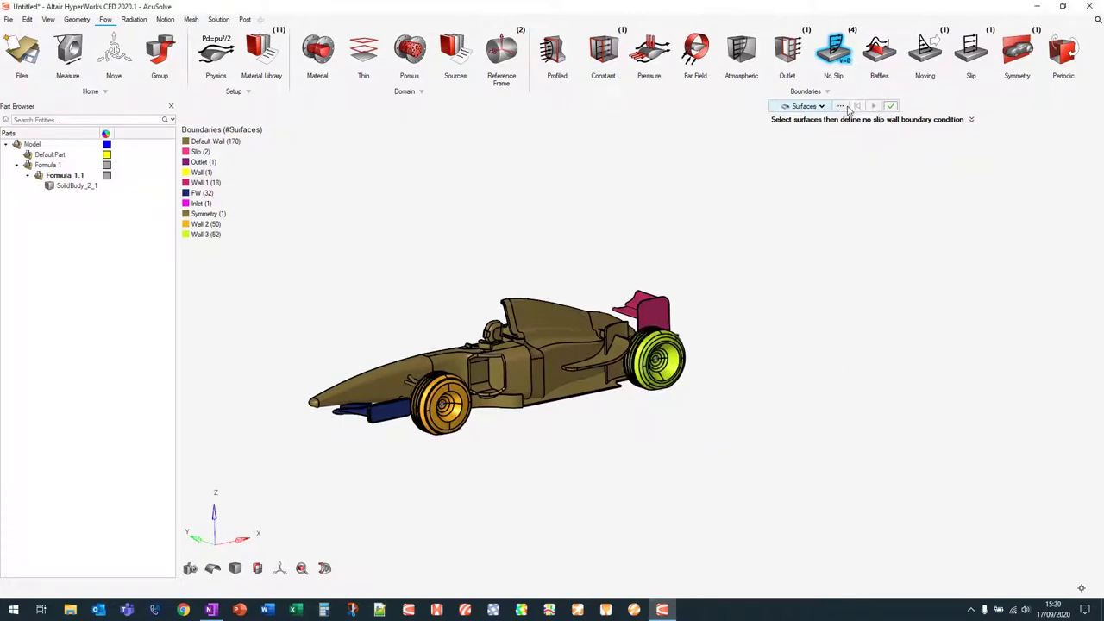
Step: Assign a separate no-slip wall boundary to the front suspension surfaces by selecting the FSuspension group
left_click(840, 105)
left_click(813, 136)
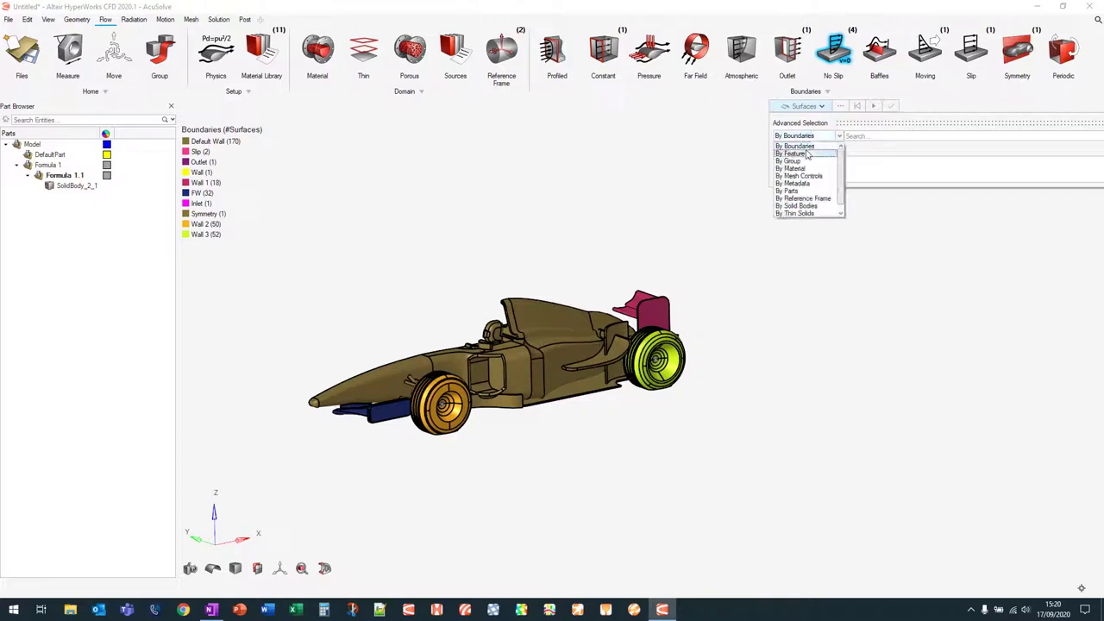
left_click(808, 156)
left_click_drag(824, 186, 841, 269)
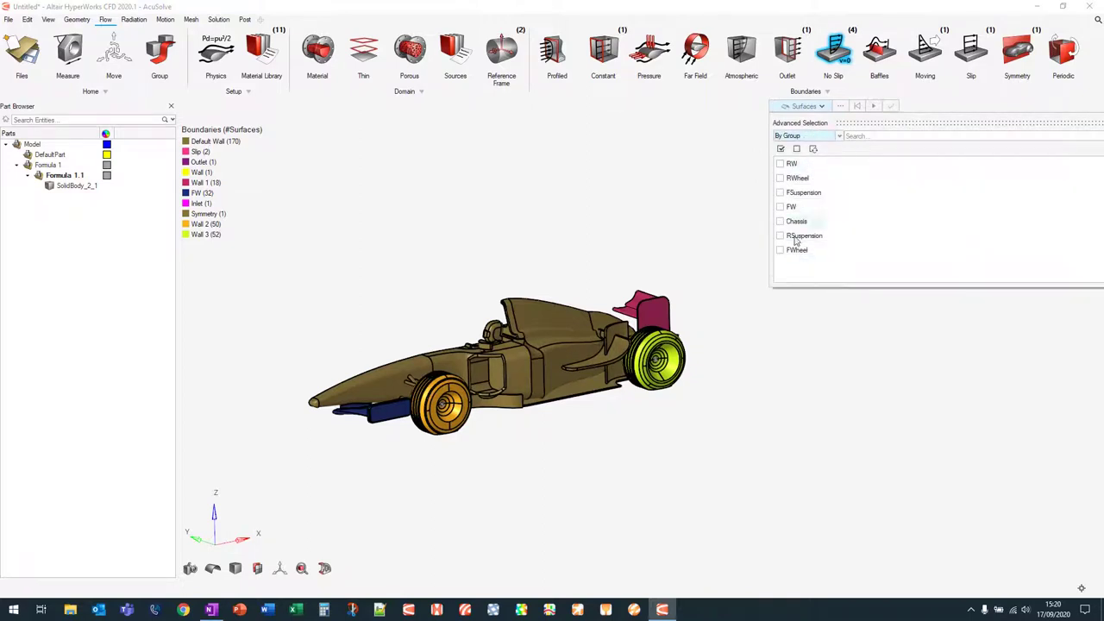
left_click(781, 192)
left_click_drag(1035, 131, 986, 143)
left_click(877, 107)
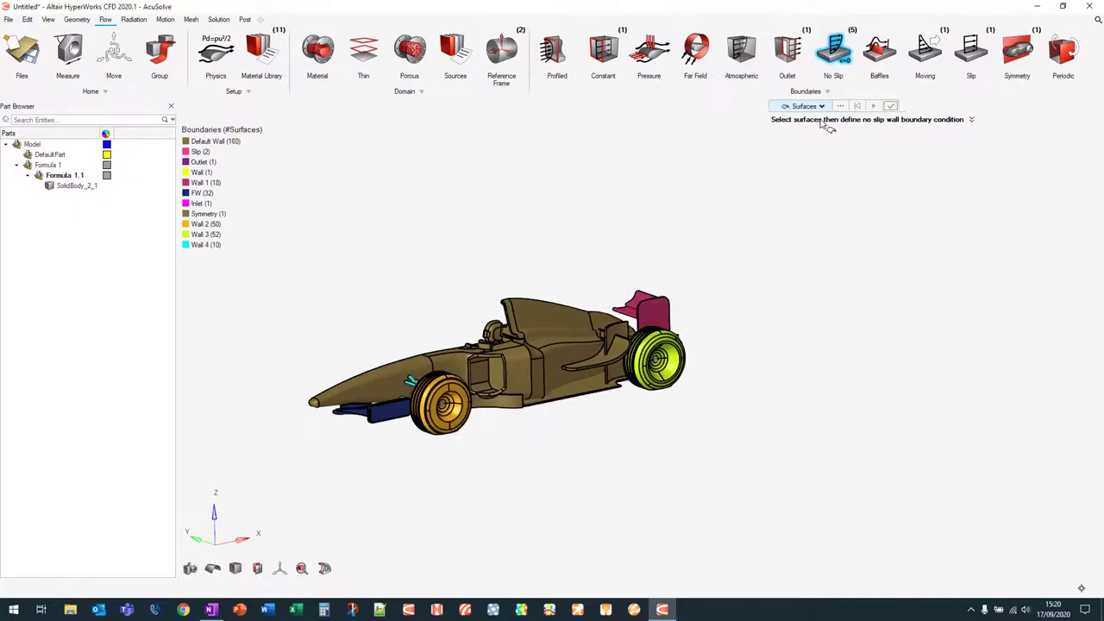
Step: Assign a separate no-slip wall boundary to the rear suspension surfaces by selecting the RSuspension group
left_click(841, 106)
left_click(818, 136)
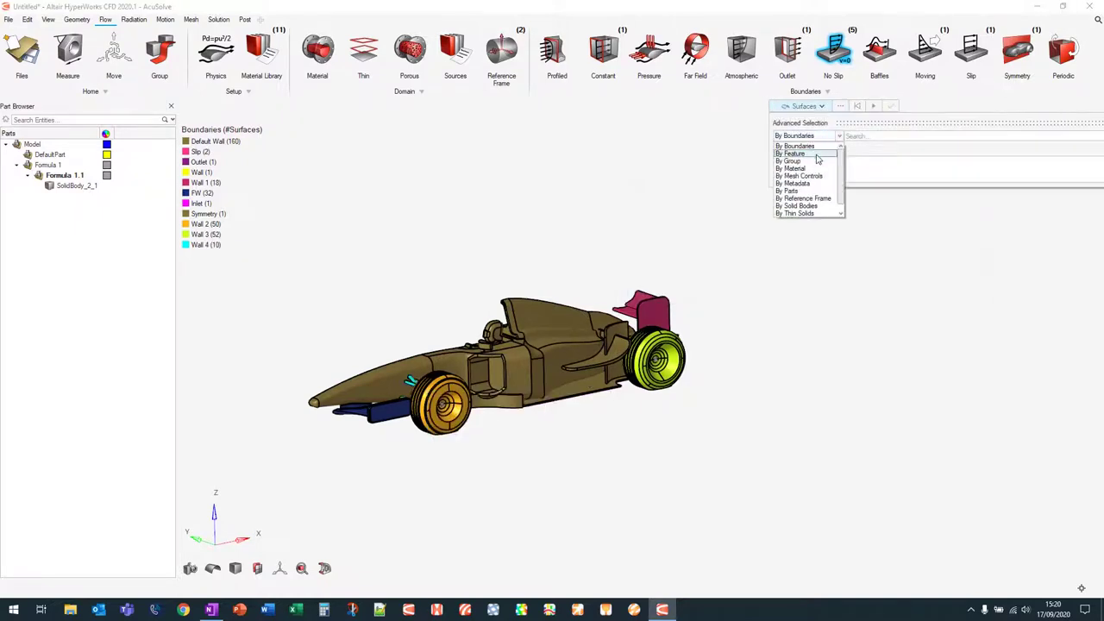
left_click(819, 164)
left_click_drag(820, 187, 825, 269)
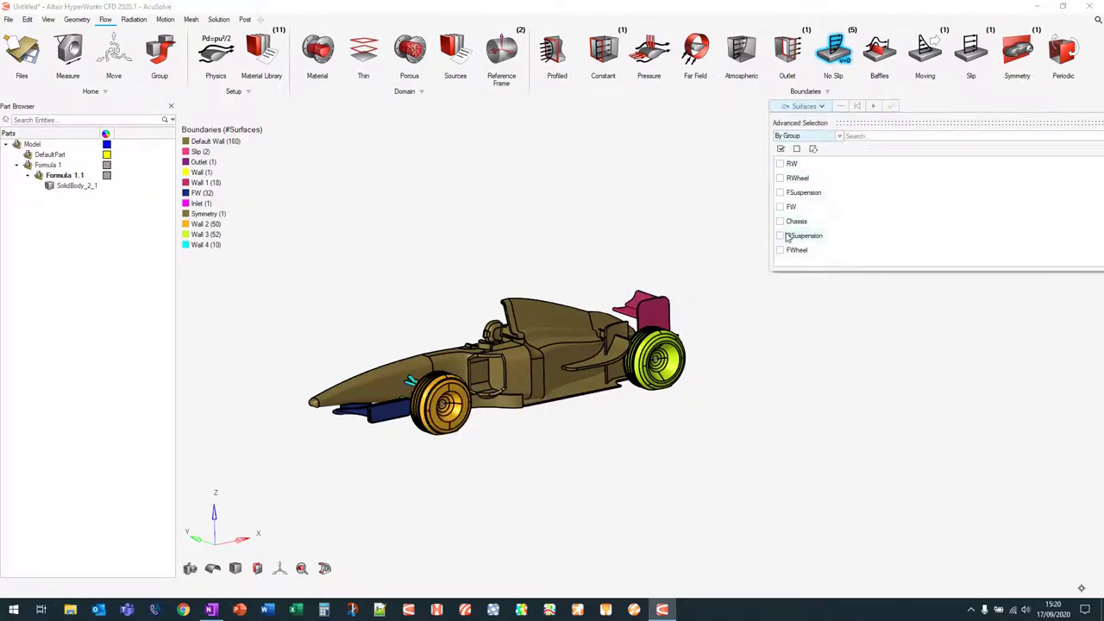
left_click(779, 236)
left_click_drag(949, 138, 837, 144)
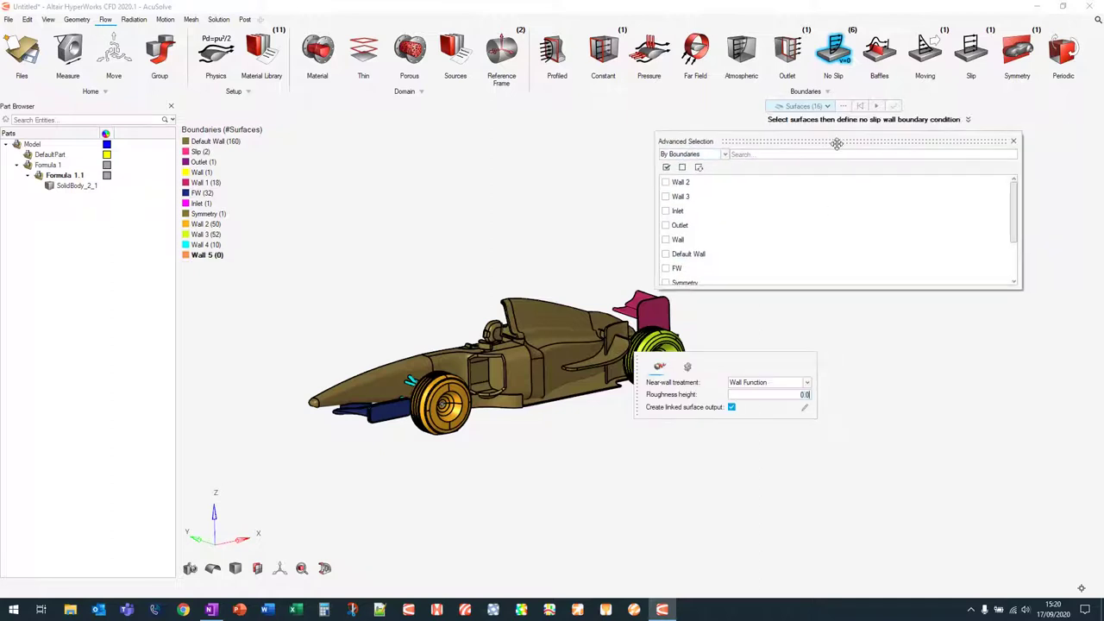
left_click(1014, 140)
left_click(877, 106)
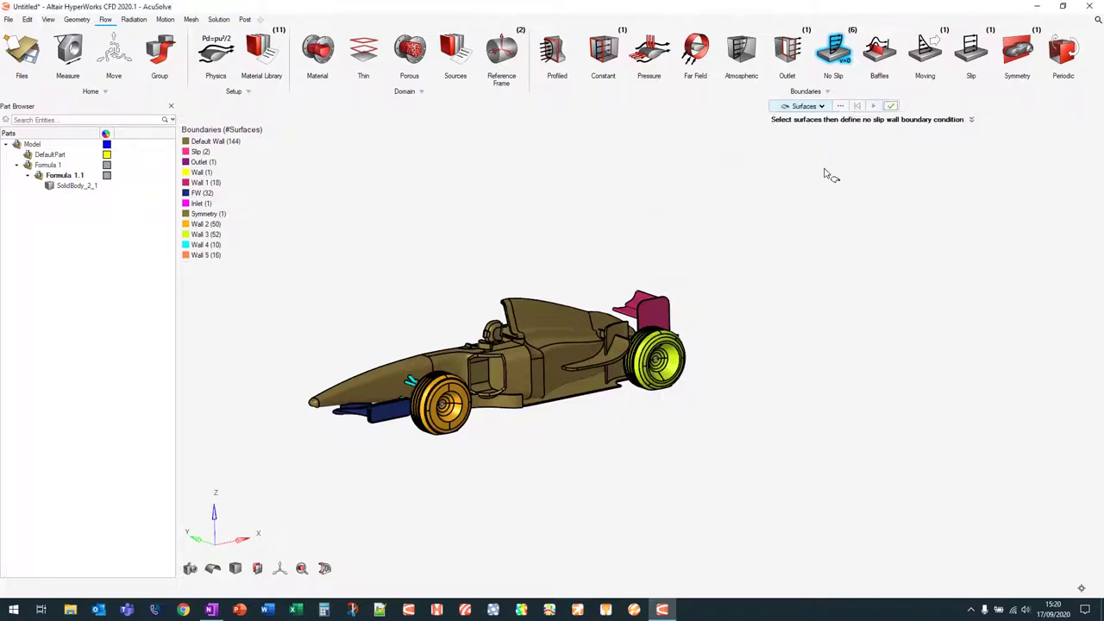
Step: Assign a separate no-slip wall boundary to the car body surfaces by selecting the Chassis group
mouse_move(763, 189)
right_mouse_down()
mouse_move(794, 238)
mouse_move(792, 225)
right_mouse_up()
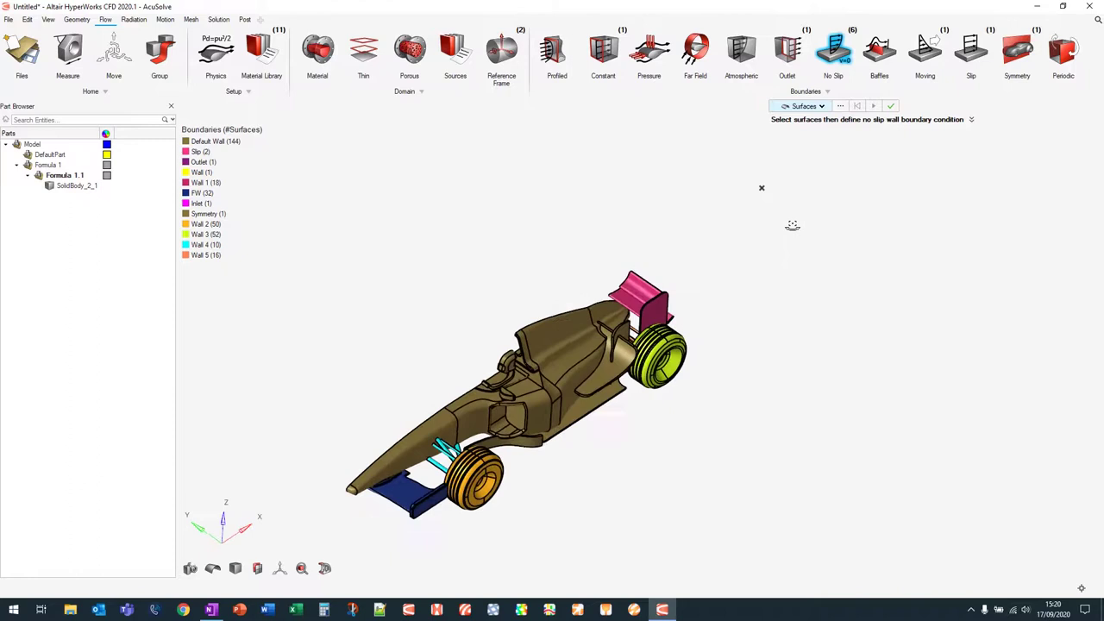
left_click(840, 107)
left_click(821, 138)
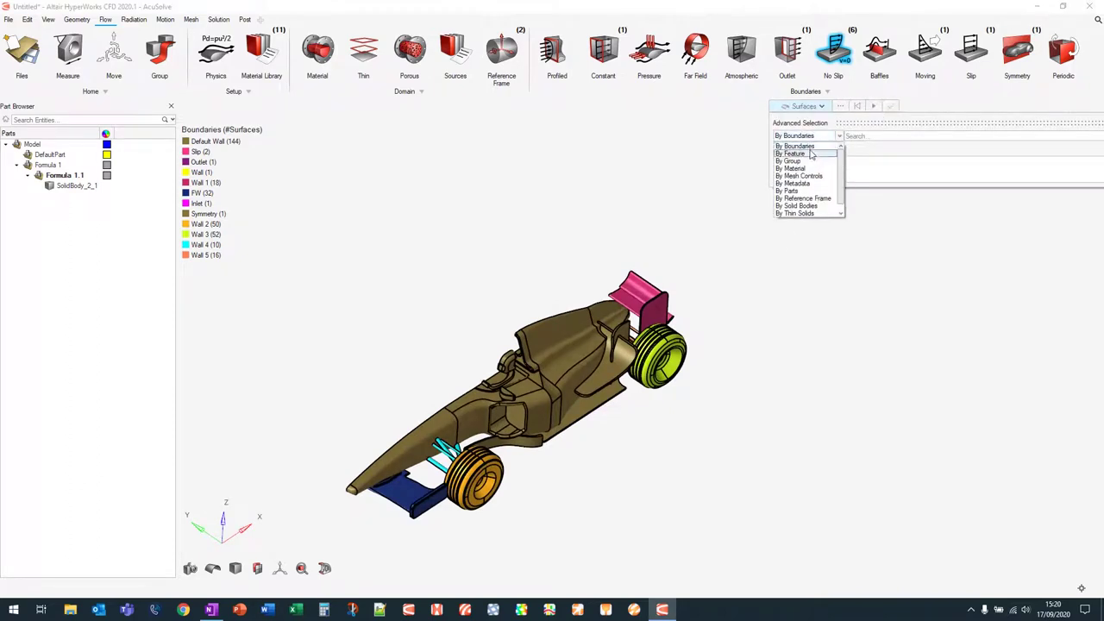
left_click(806, 160)
left_click_drag(820, 185, 827, 269)
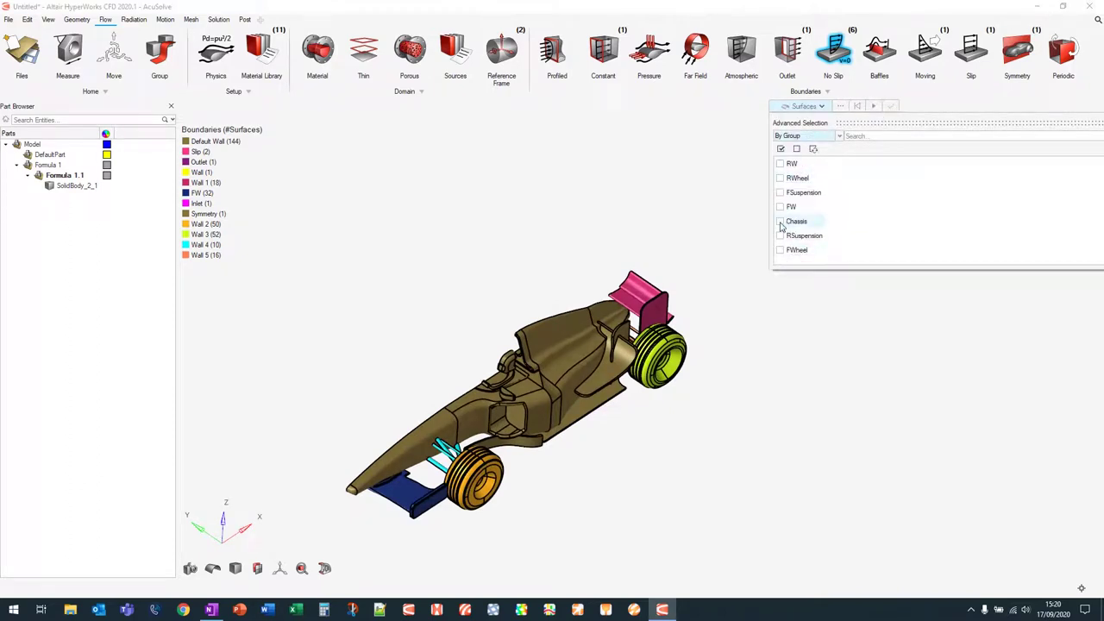
left_click(779, 221)
left_click_drag(917, 136, 775, 142)
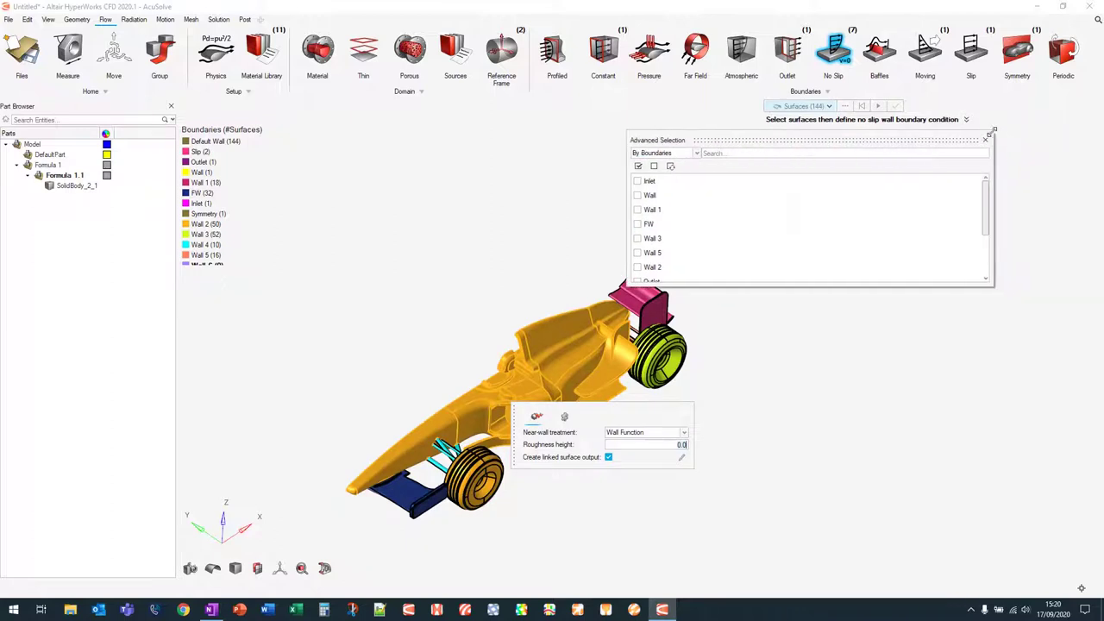
left_click(985, 140)
left_click(887, 107)
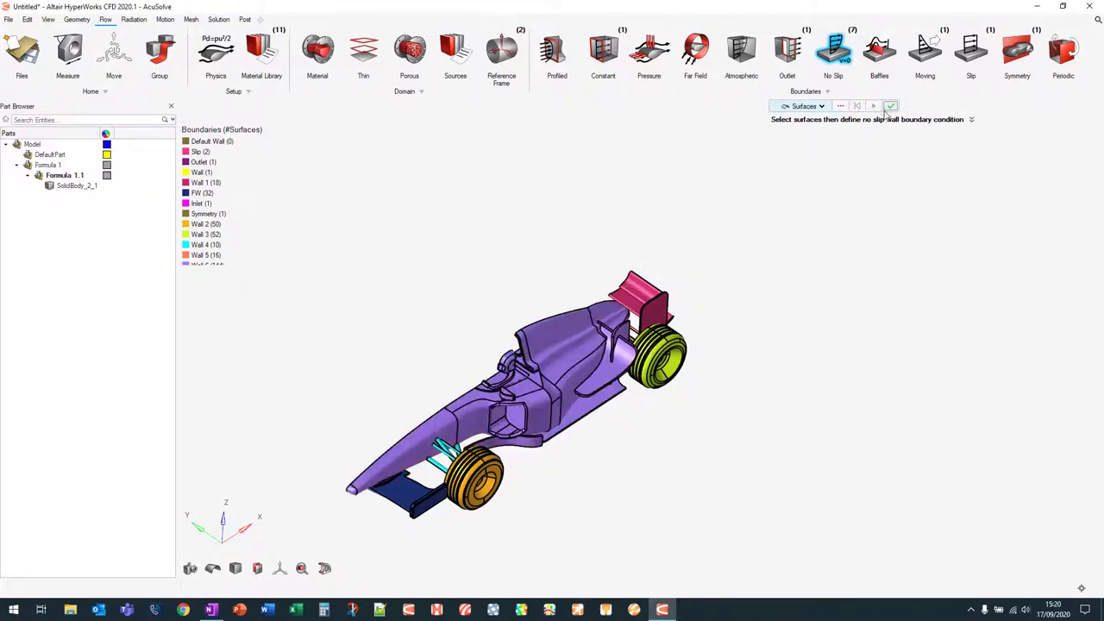
Step: Isolate the Wall boundary on the domain floor and rename it Ground
right_click_drag(567, 204, 567, 187)
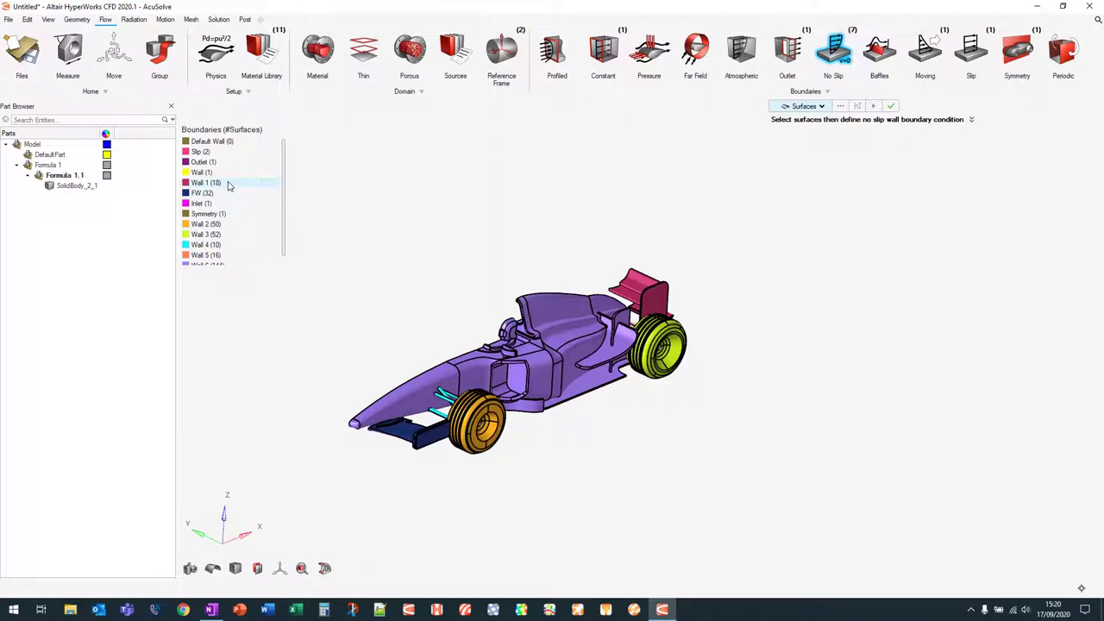
right_click(229, 186)
left_click(215, 175)
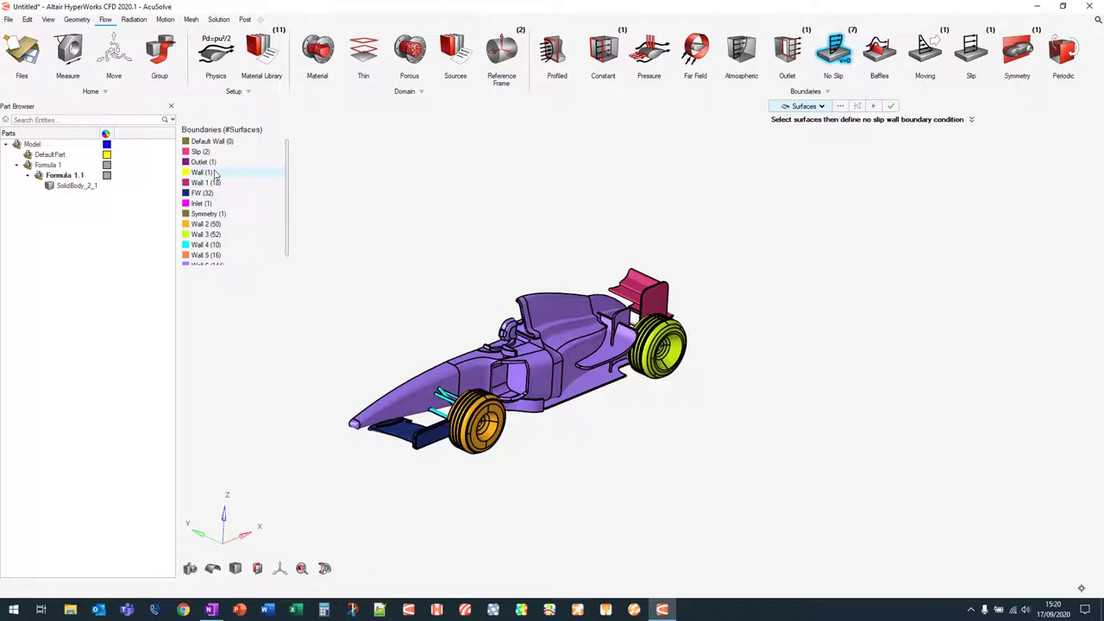
right_click(216, 174)
left_click(250, 227)
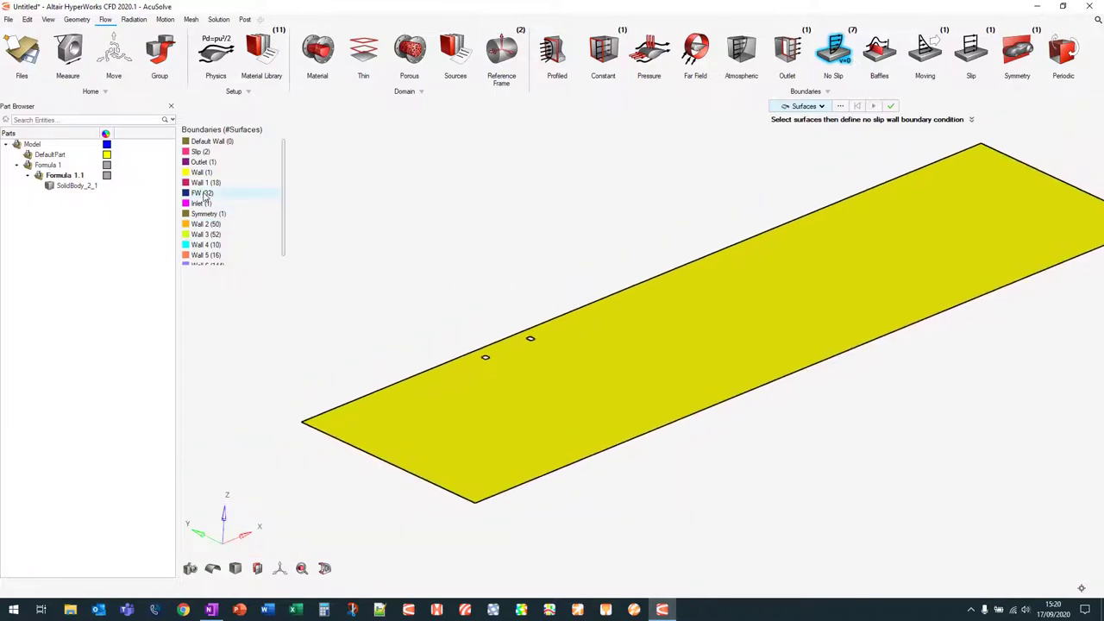
right_click(220, 173)
left_click(238, 191)
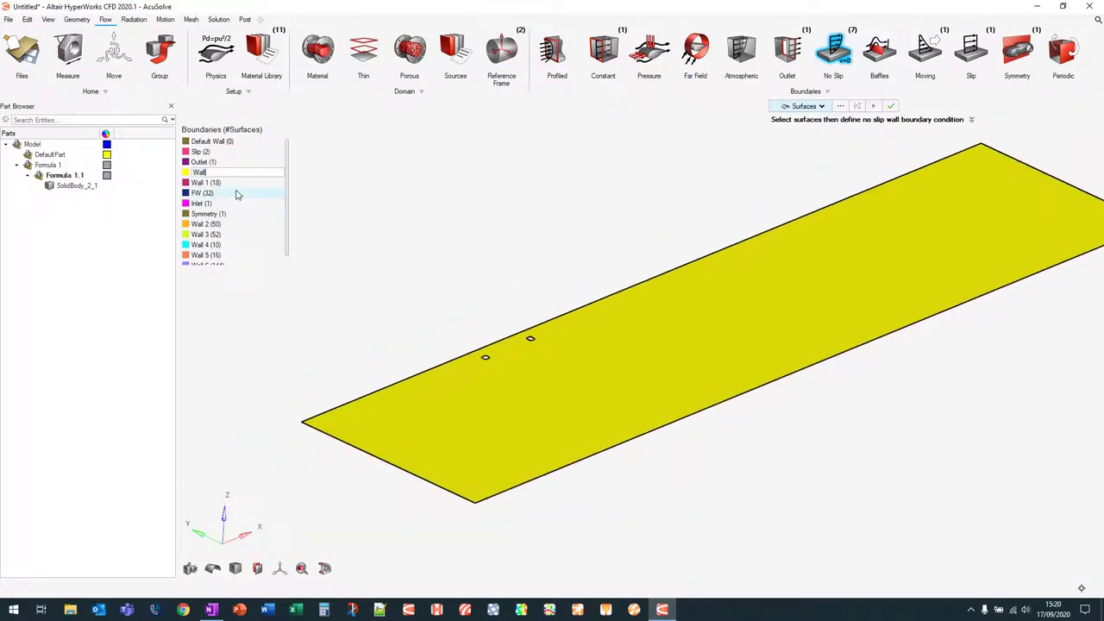
type("Ground")
key("Return")
Step: Isolate the Wall 1 boundary on the rear wing and rename it RW
right_click(233, 183)
left_click(258, 239)
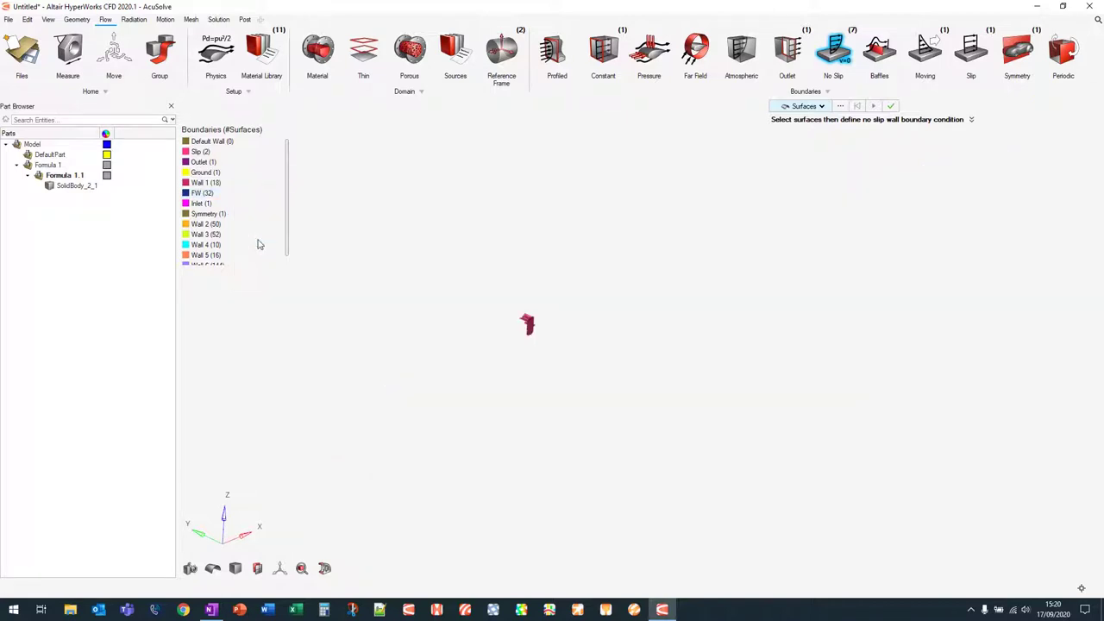
right_click(228, 183)
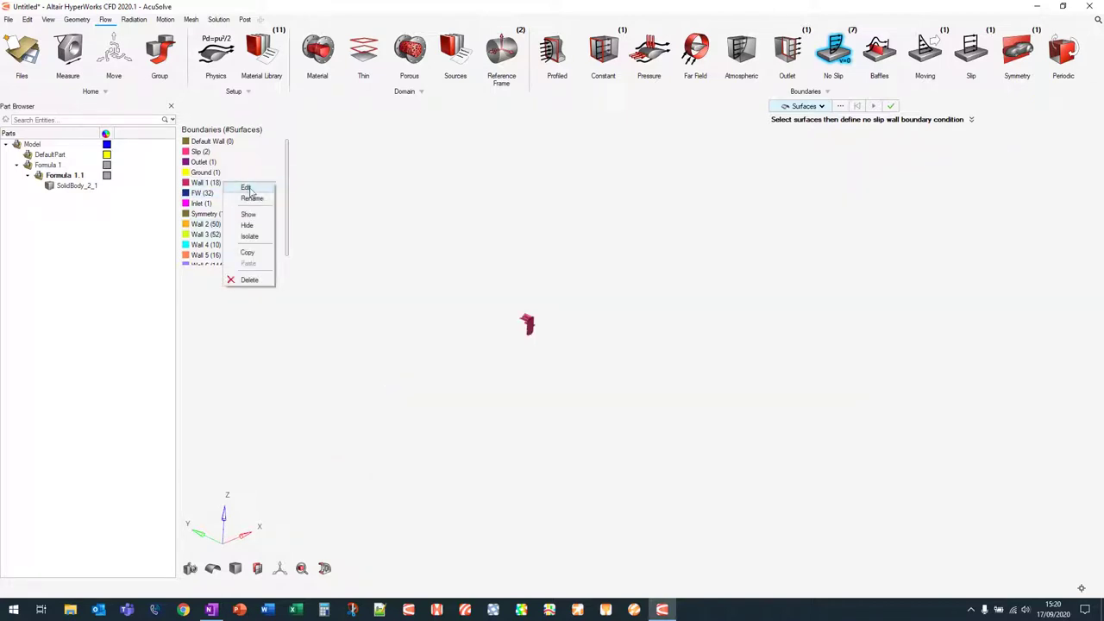
left_click(256, 199)
type("RW")
key("Return")
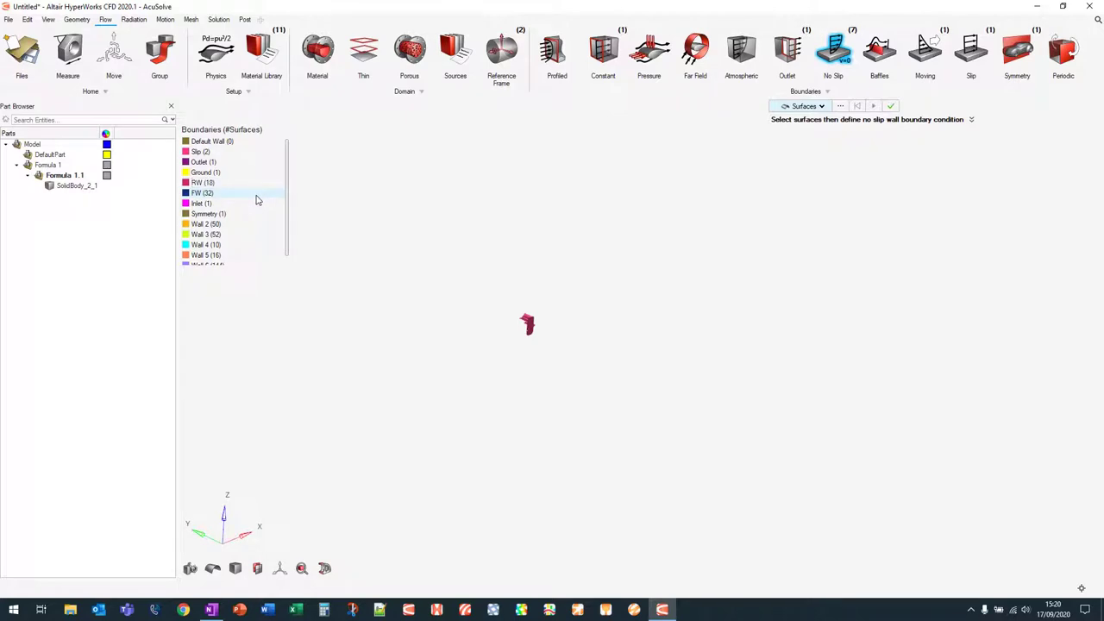
Step: Display only the Wall 2 and Wall 3 wheel boundaries and rename Wall 2 to FWheel
right_click(239, 226)
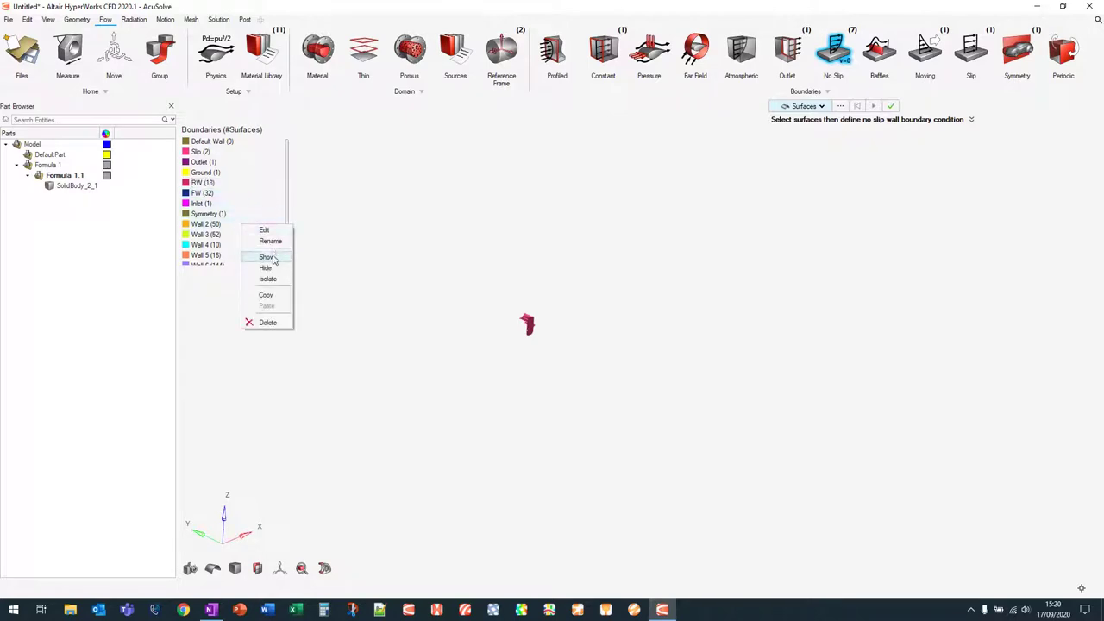
left_click(273, 278)
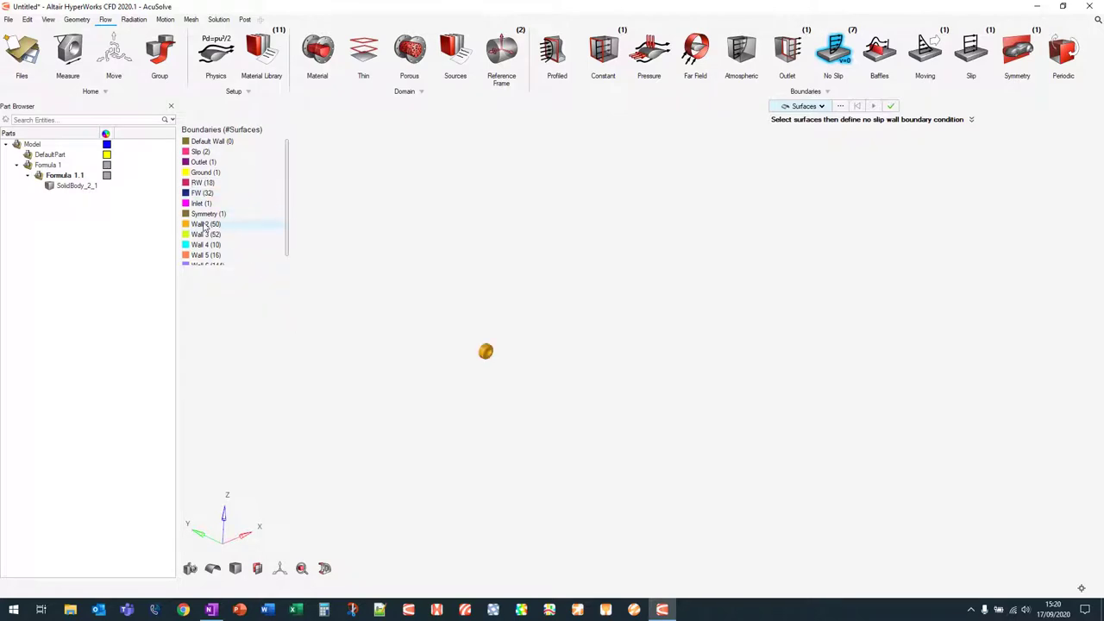
right_click(225, 235)
left_click(250, 267)
right_click(233, 226)
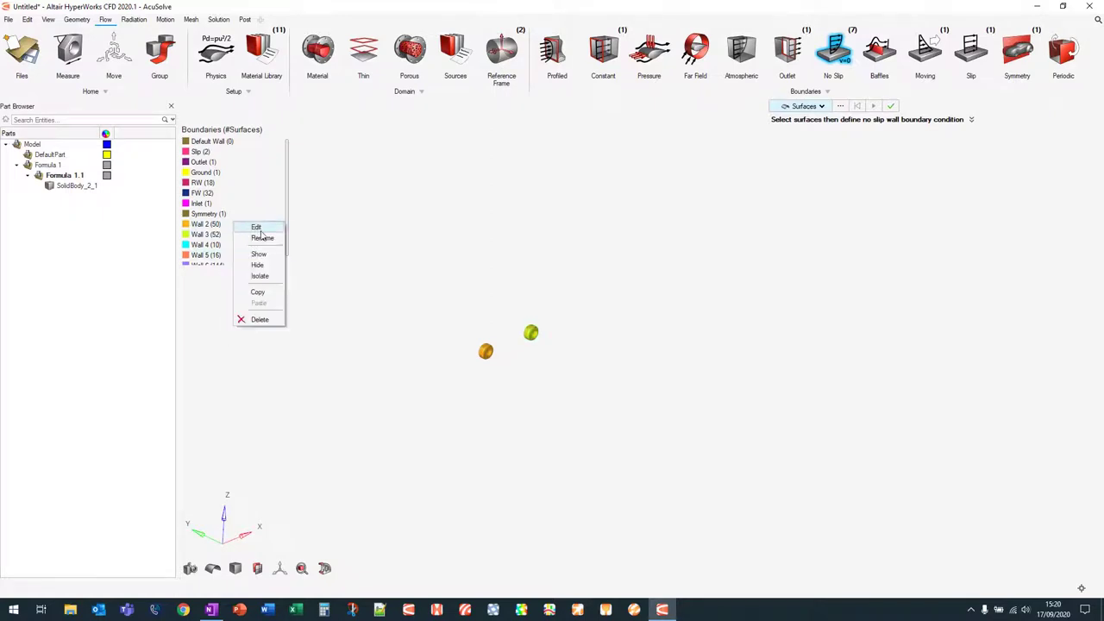
left_click(264, 238)
type("FWhee")
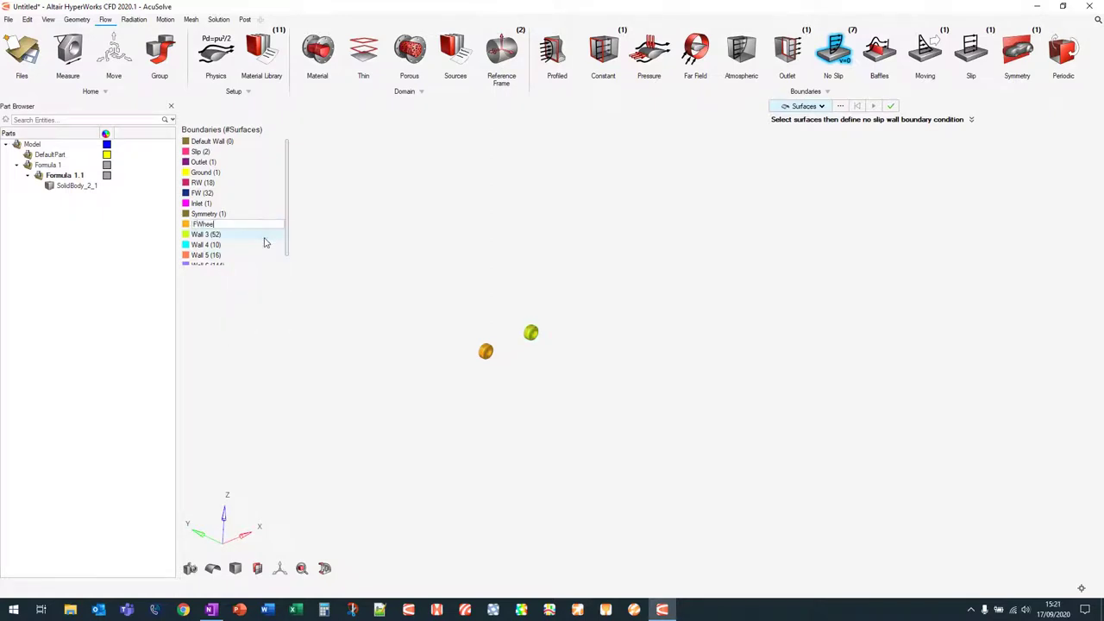
type("l")
key("Return")
Step: Rename the Wall 3 boundary on the rear wheel to RWheel
right_click(265, 242)
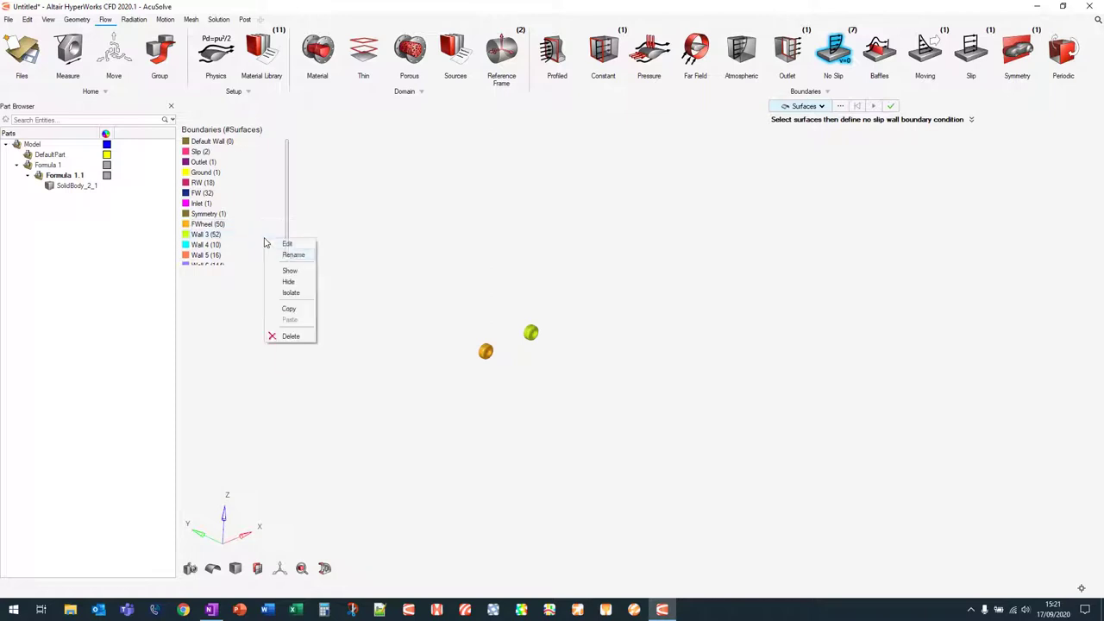
left_click(290, 254)
type("RWhe")
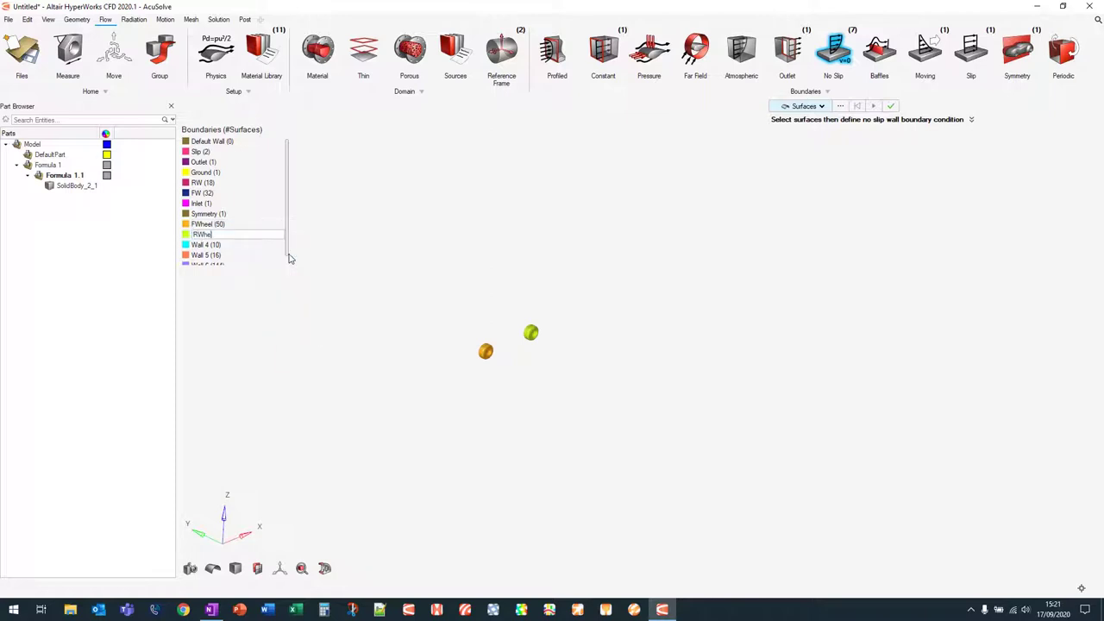
type("el")
key("Return")
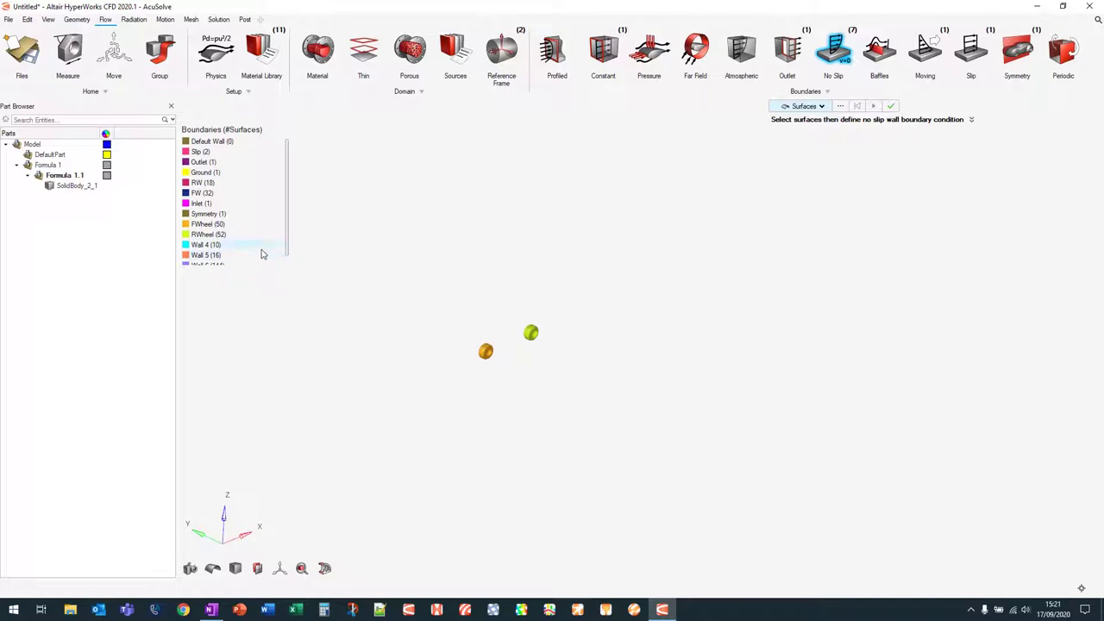
Step: Show the Wall 4 boundary alongside the wheels and rename it FSuspension
right_click(264, 250)
left_click(285, 282)
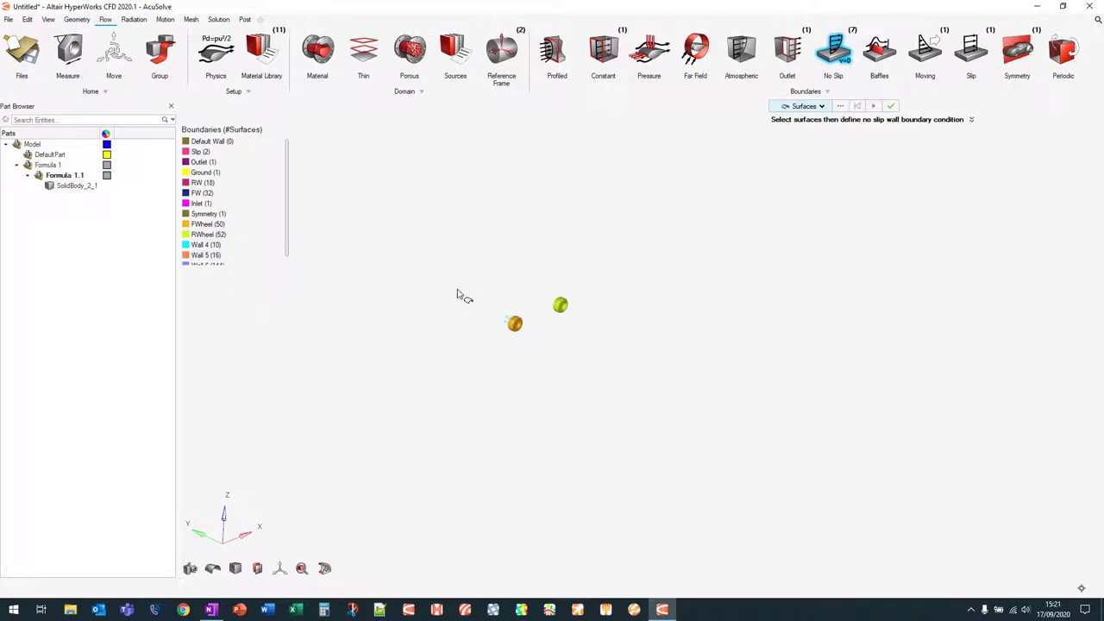
right_click(218, 245)
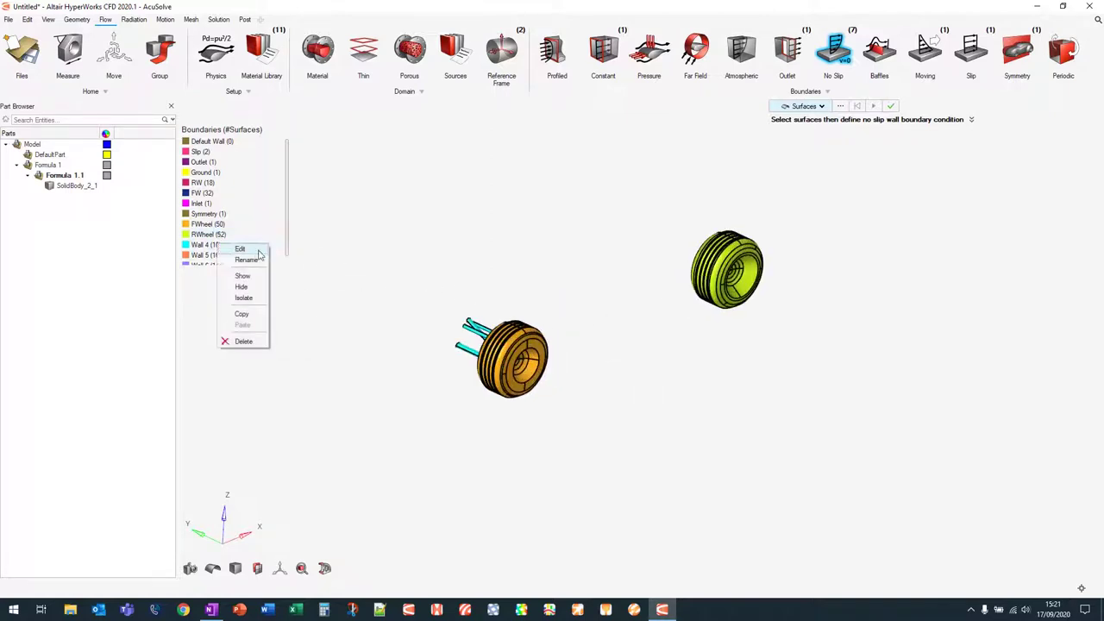
left_click(262, 261)
type("FSuspen")
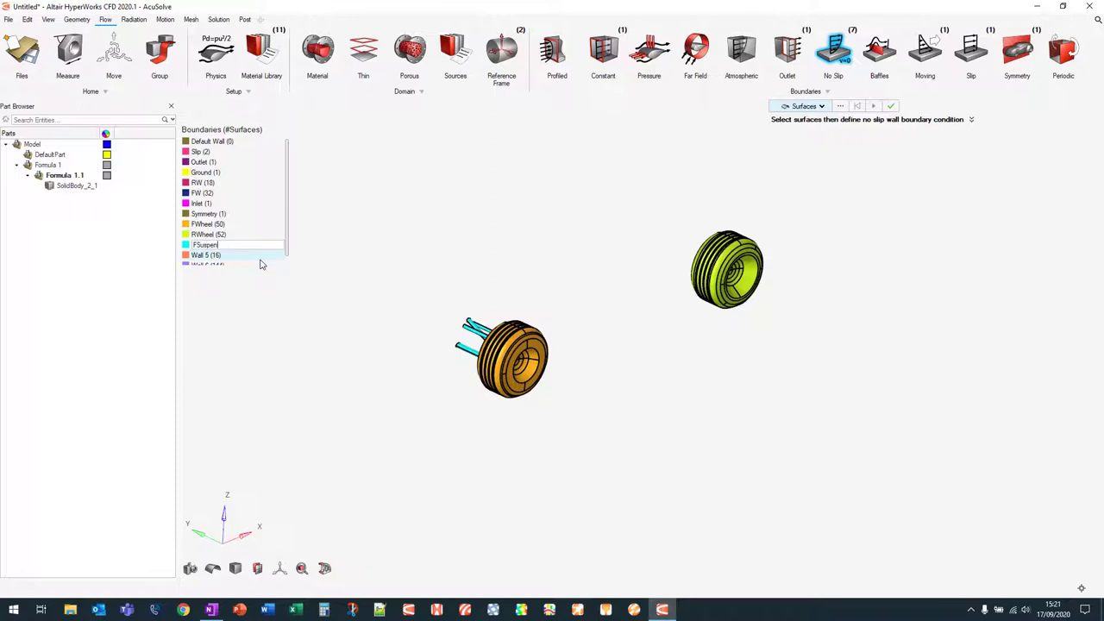
type("sion")
key("Return")
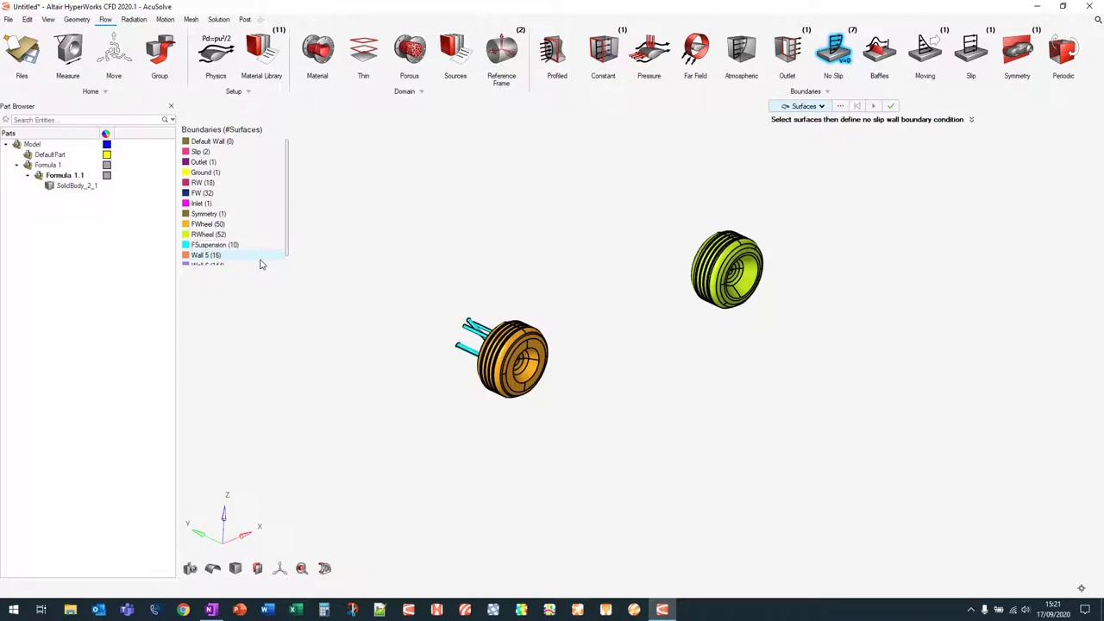
Step: Show the Wall 5 boundary at the rear wheel and rename it RSuspension
right_click(256, 257)
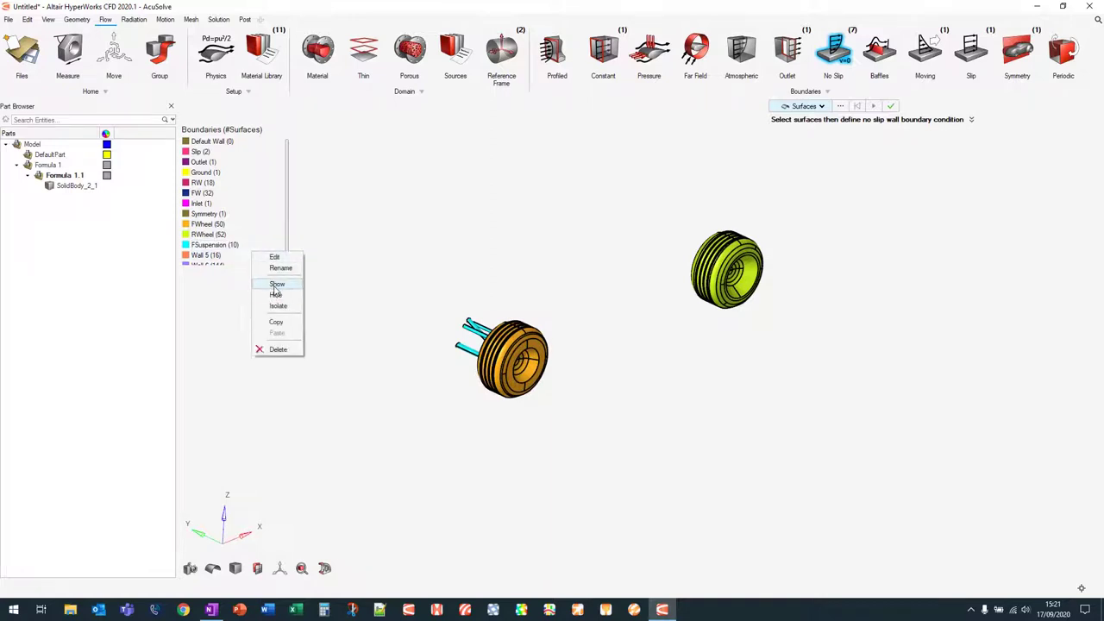
left_click(276, 286)
right_click(238, 254)
left_click(255, 269)
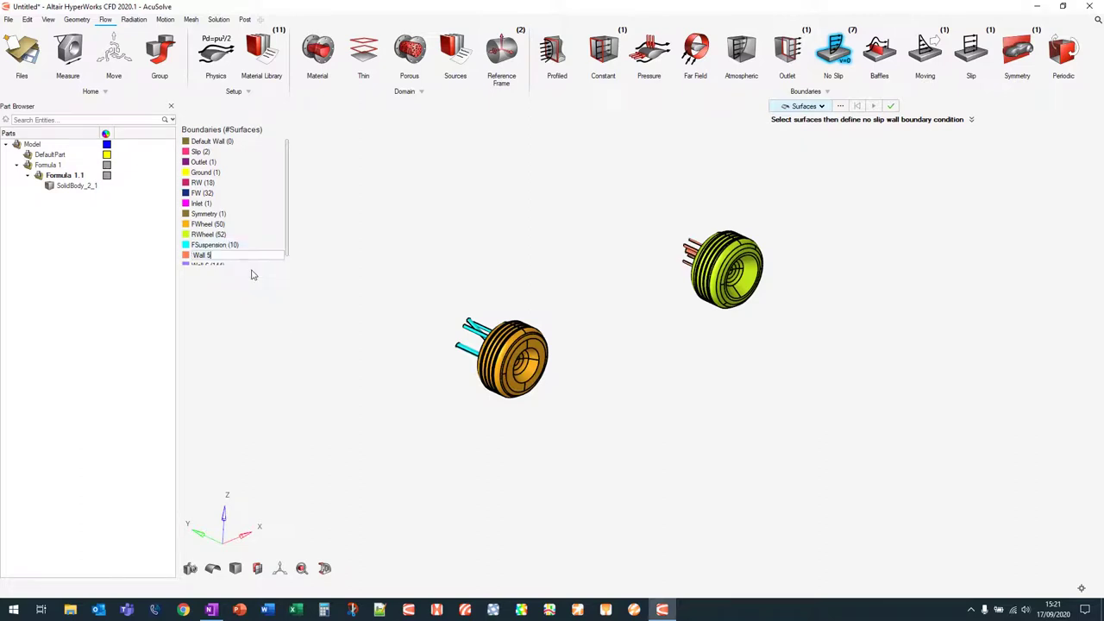
type("RSuspension")
key("Return")
Step: Show the Wall 6 boundary on the car body and rename it Chassis
right_click(219, 267)
left_click(247, 293)
right_click(239, 268)
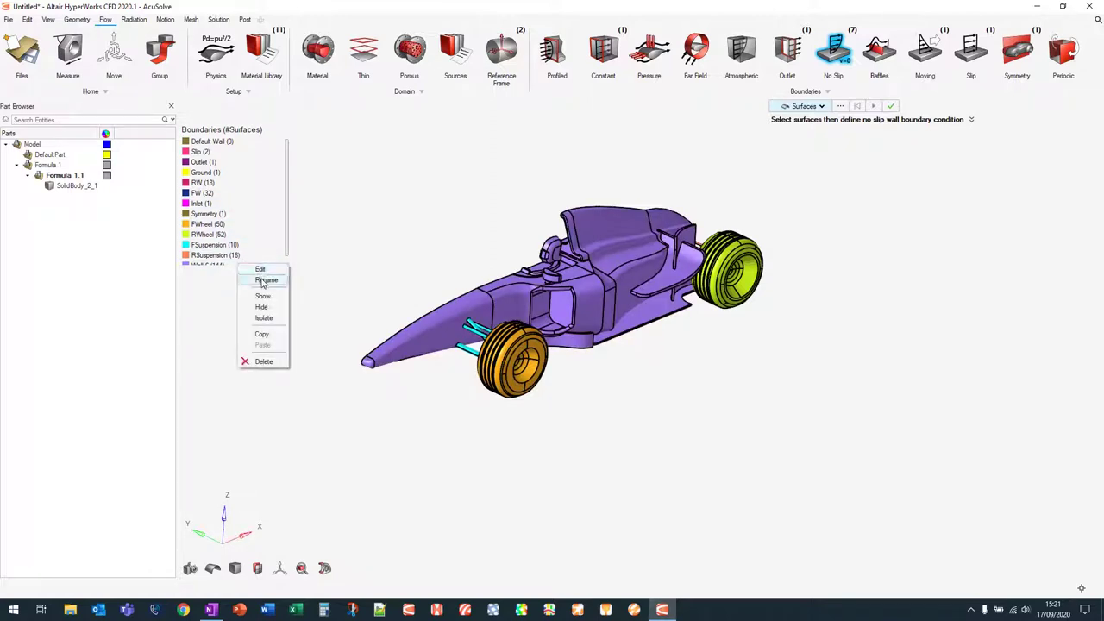
left_click(260, 278)
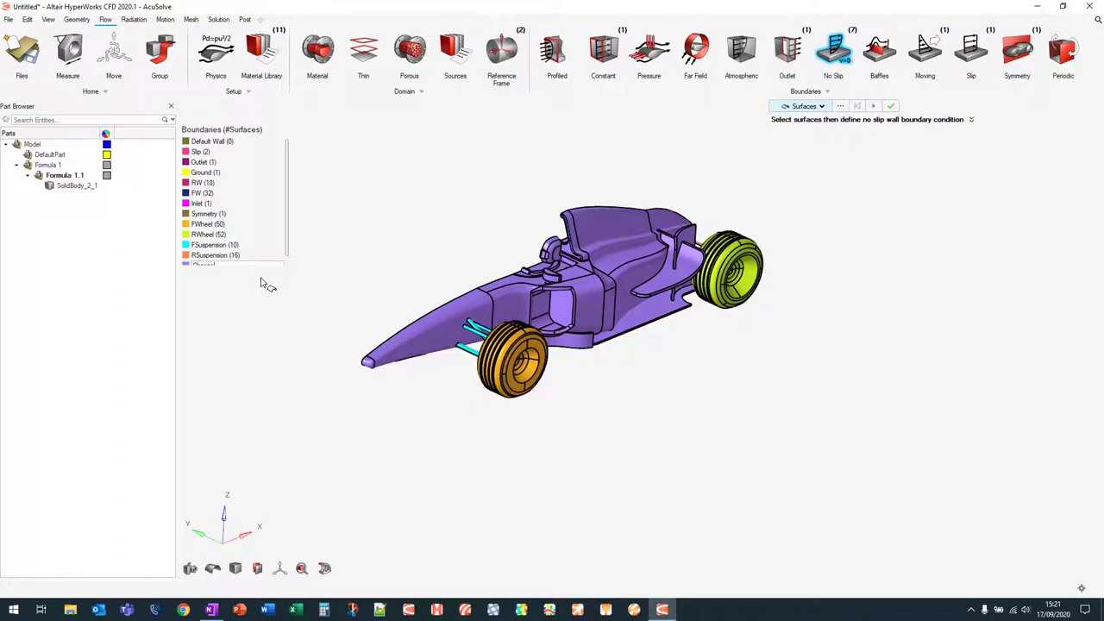
key("Return")
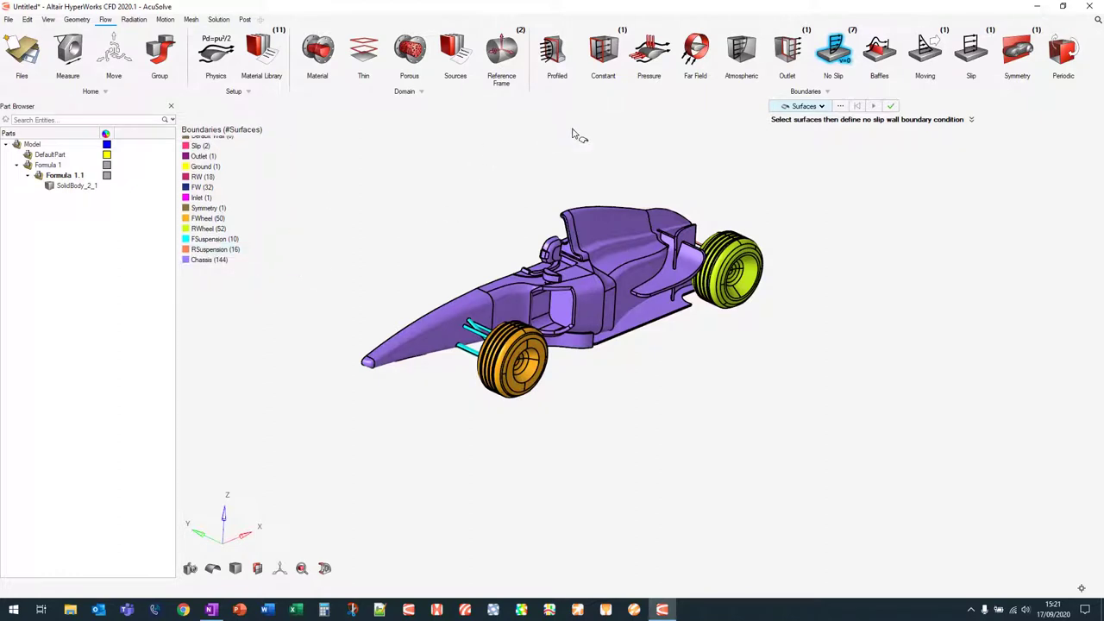
Step: Leave the no-slip boundary definition and display the complete box domain again
left_click(842, 44)
middle_click_drag(854, 202, 862, 250)
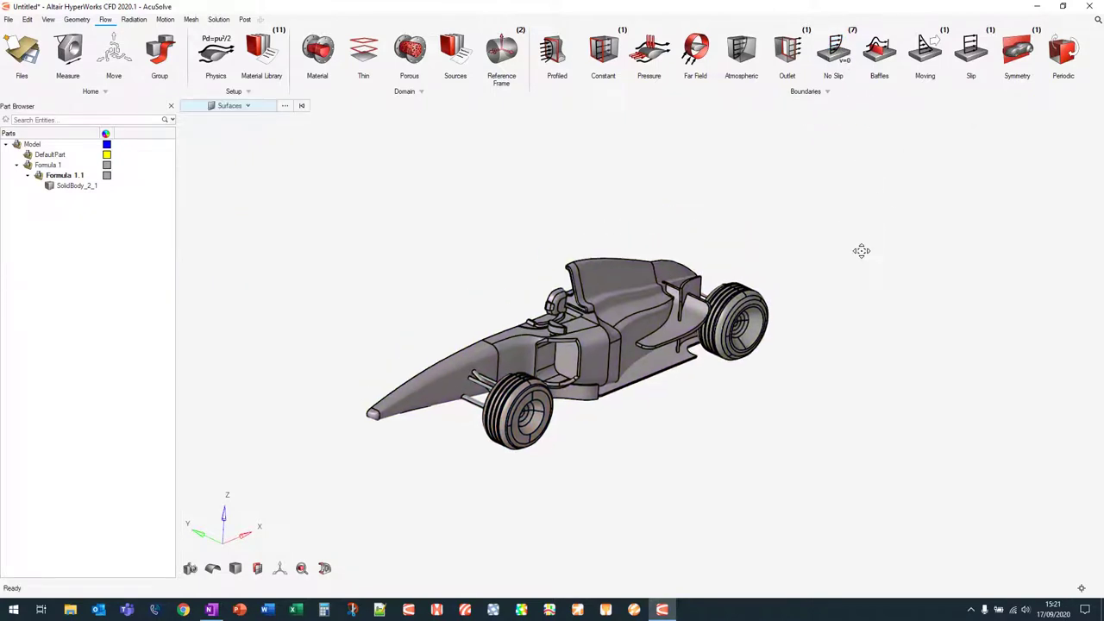
scroll(652, 190, "down", 2)
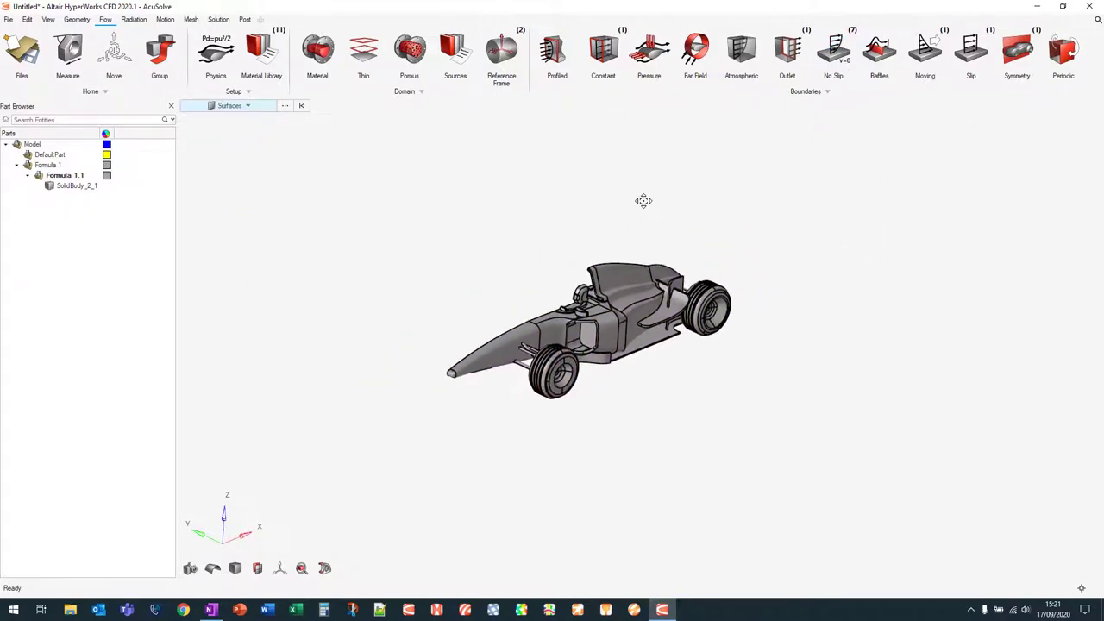
scroll(641, 195, "up", 5)
middle_click_drag(621, 215, 581, 268)
scroll(573, 267, "down", 5)
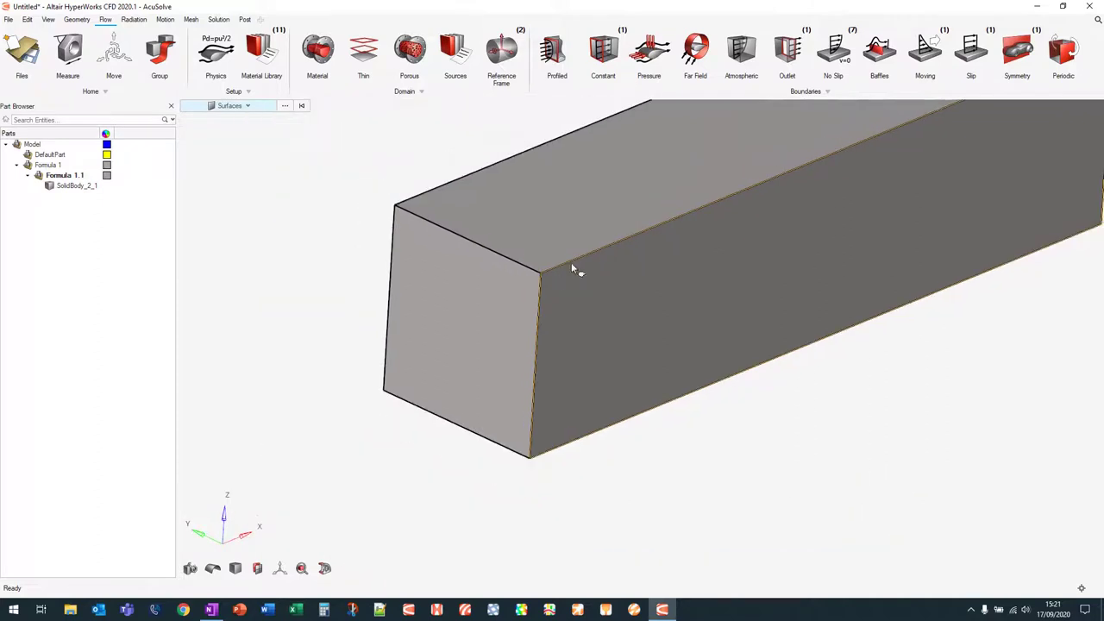
right_click_drag(673, 207, 654, 231)
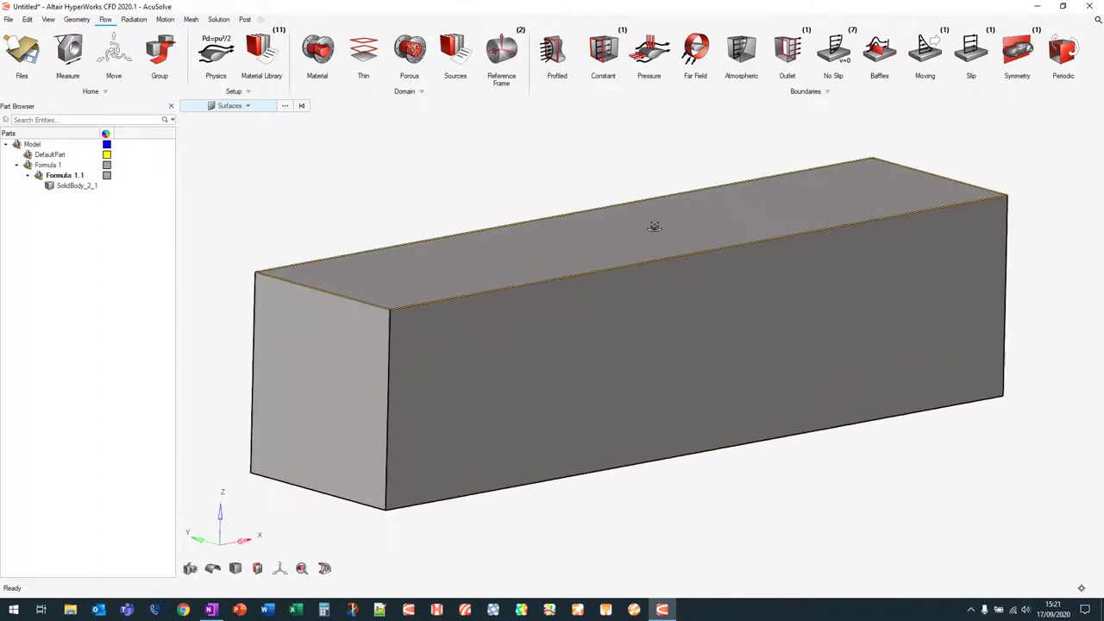
scroll(648, 227, "down", 2)
right_click_drag(579, 180, 412, 179)
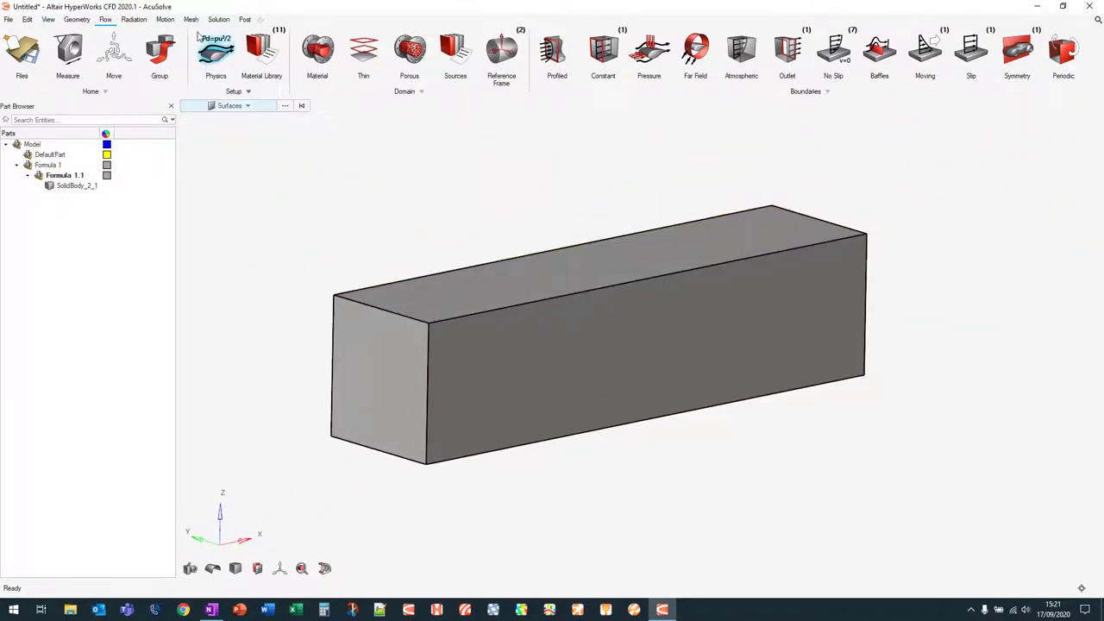
left_click(172, 20)
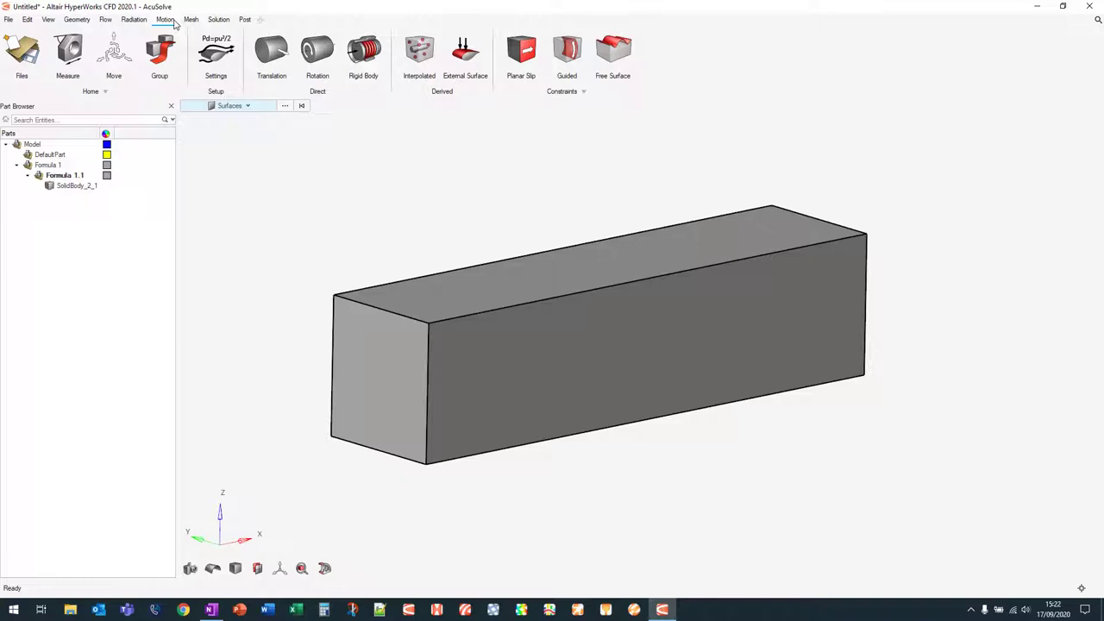
left_click(324, 58)
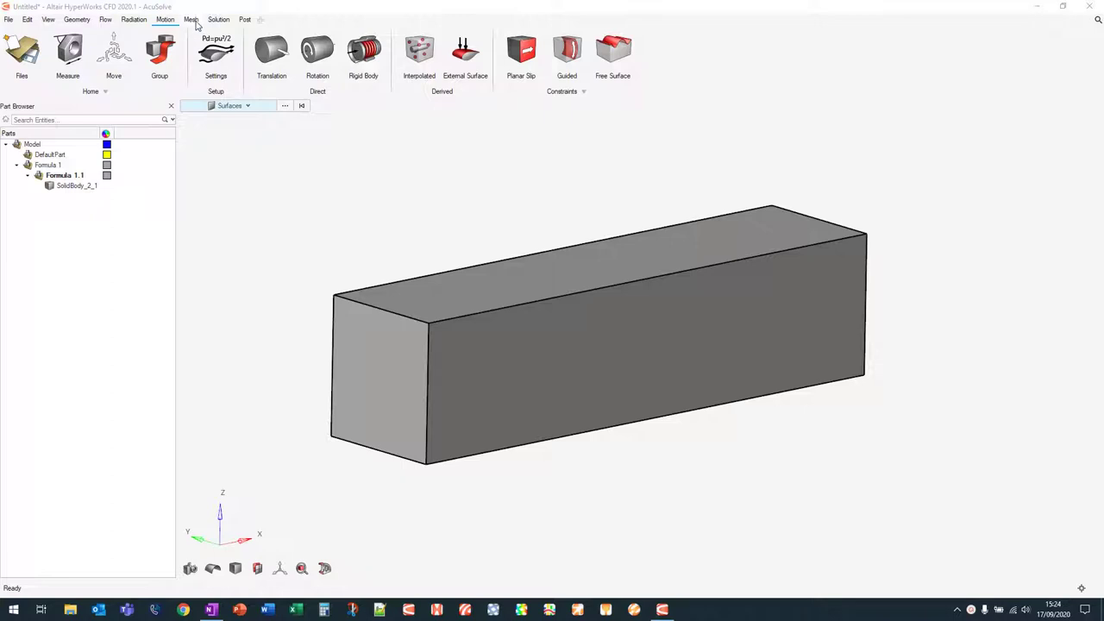
Step: Assign a surface mesh control to the FW and RW boundaries with average element size 0.01 and geometric feature angle 15
left_click(191, 19)
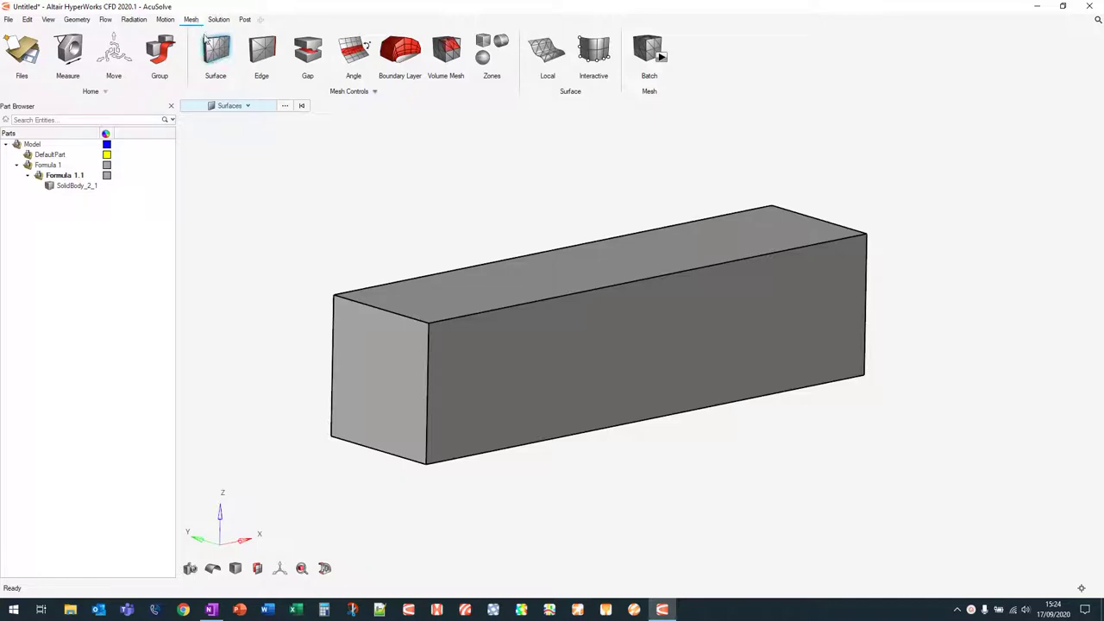
left_click(224, 52)
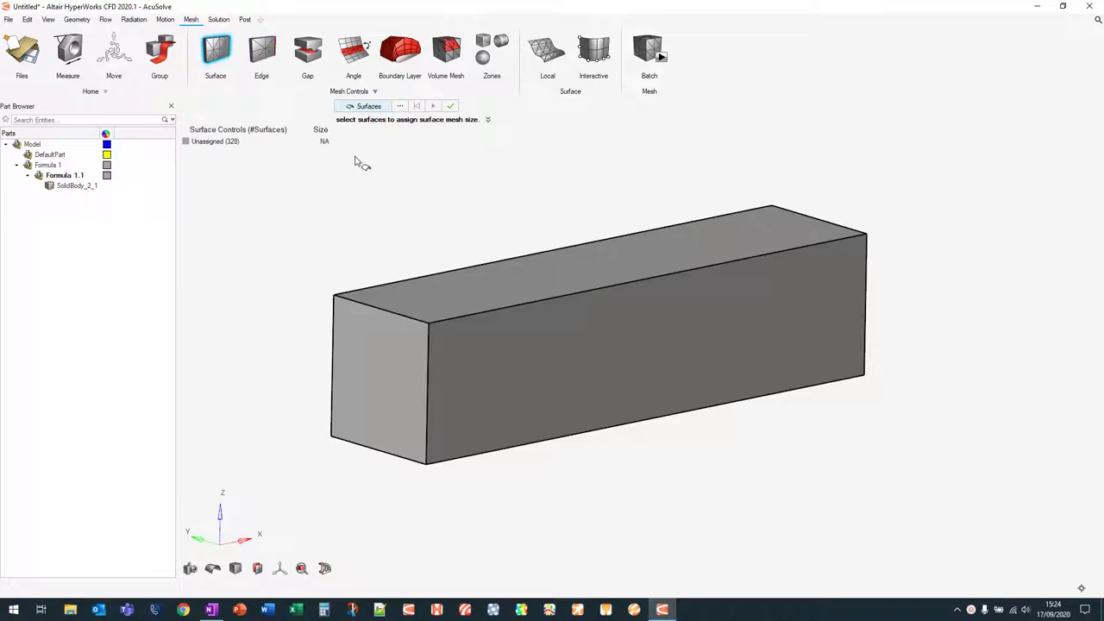
left_click(401, 107)
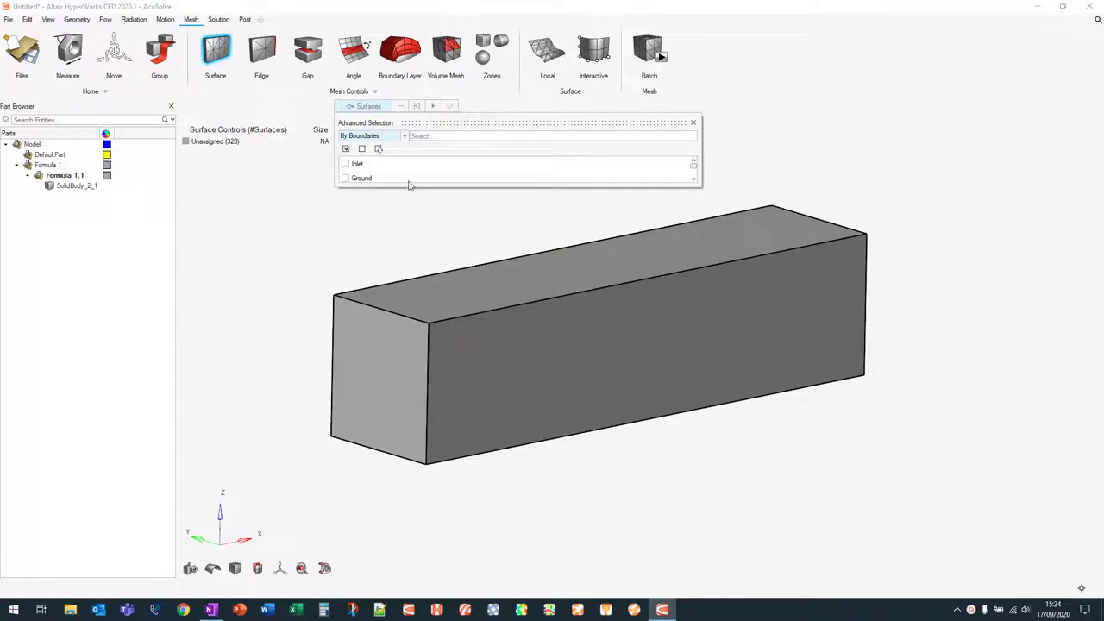
left_click_drag(407, 186, 406, 357)
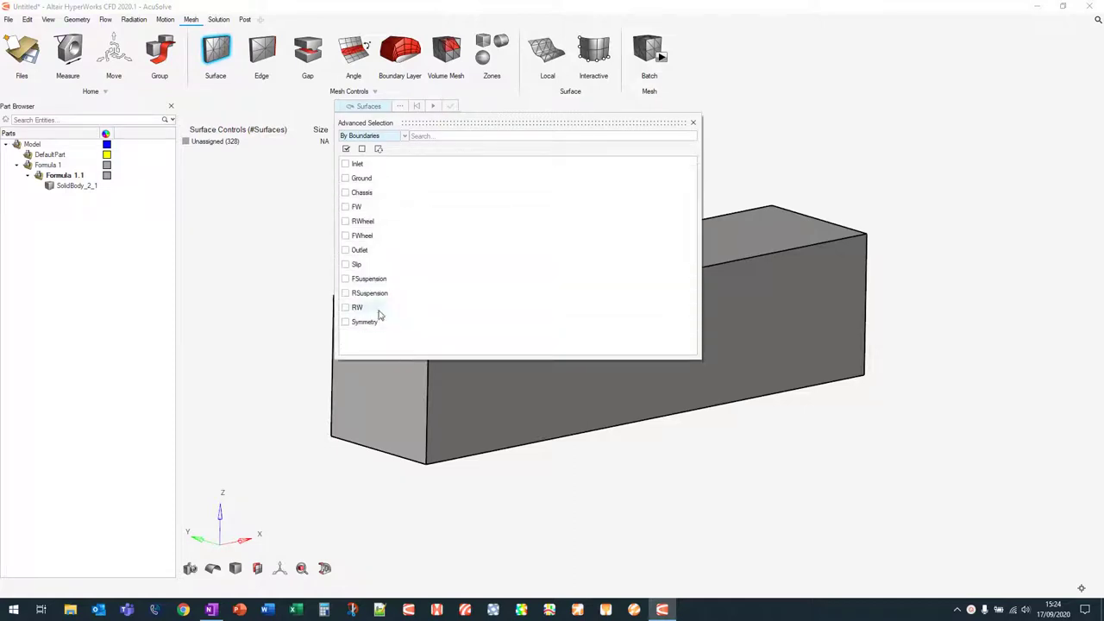
left_click(346, 209)
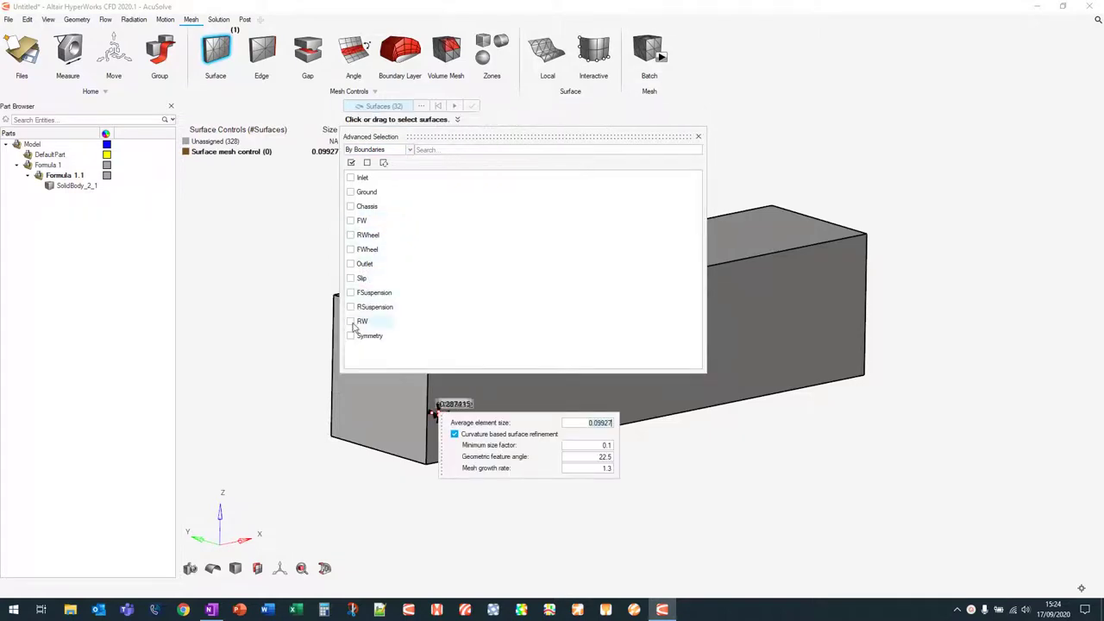
left_click(351, 321)
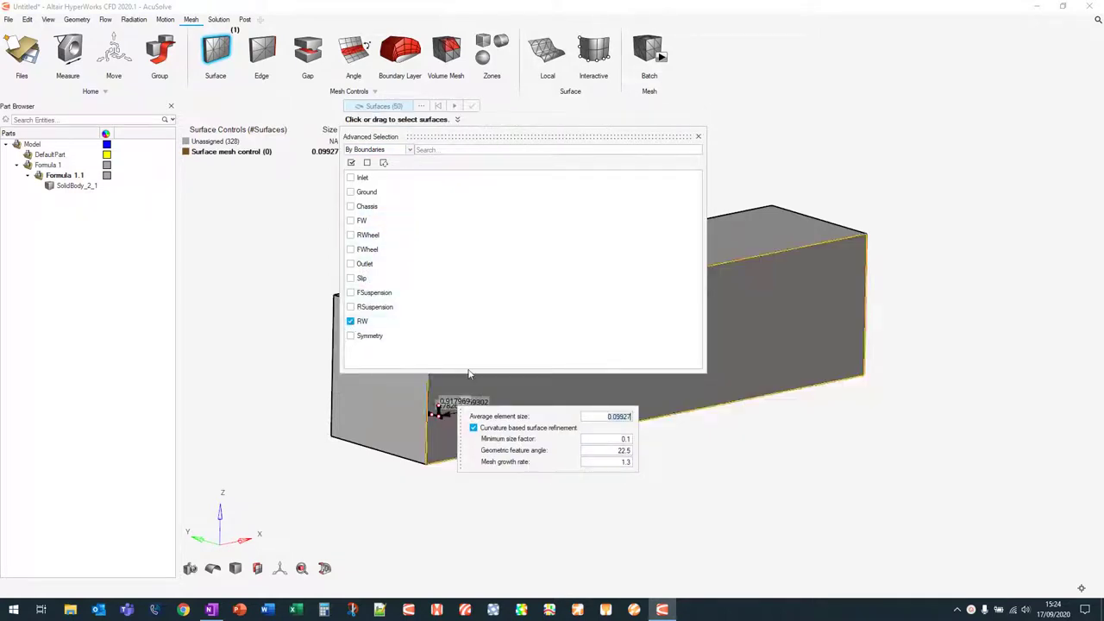
left_click(596, 417)
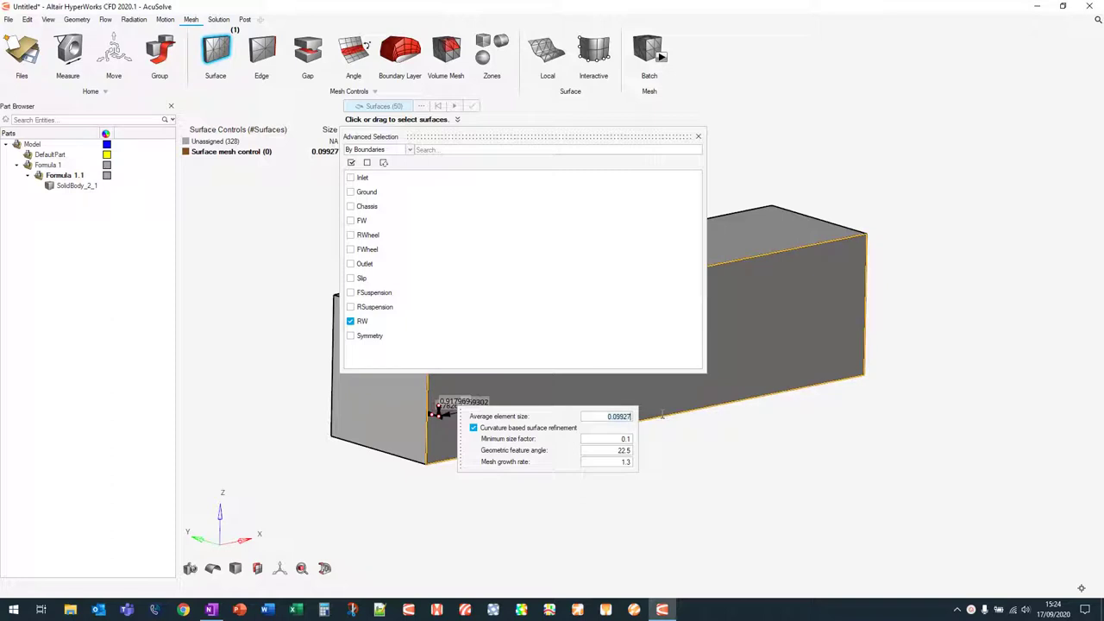
key("BackSpace")
key("BackSpace")
key("BackSpace")
key("BackSpace")
key("BackSpace")
key("BackSpace")
left_click(617, 450)
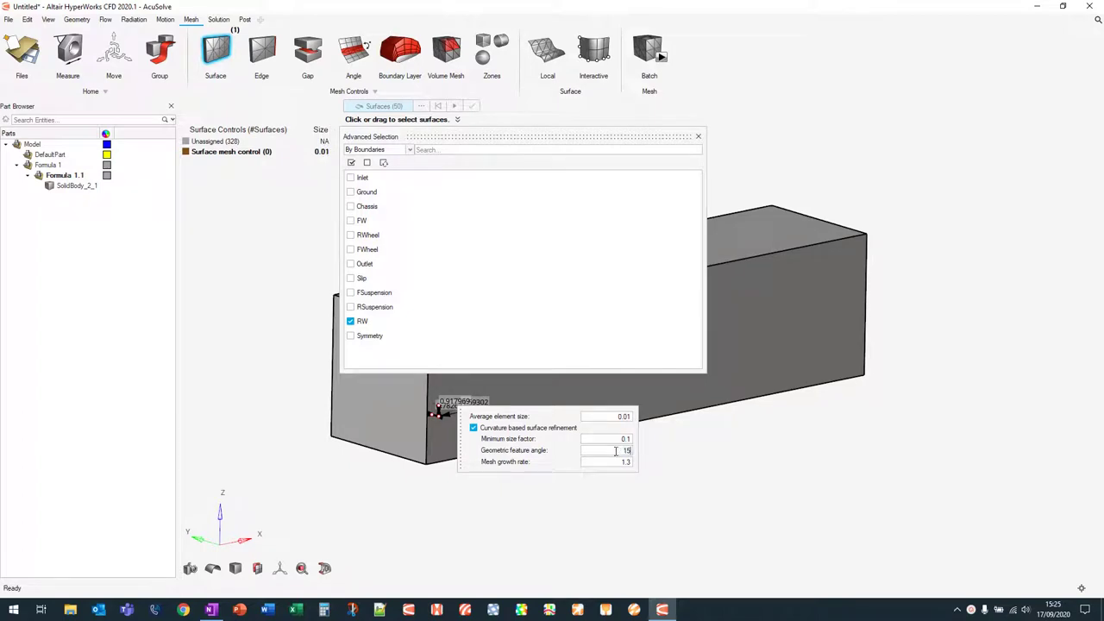
left_click(698, 136)
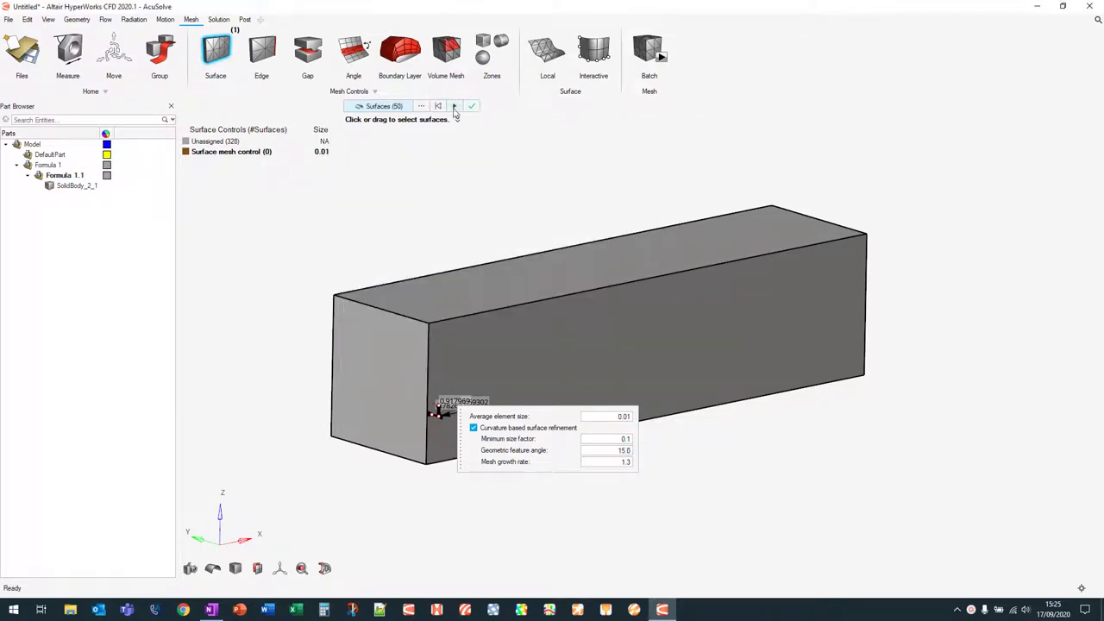
left_click(449, 106)
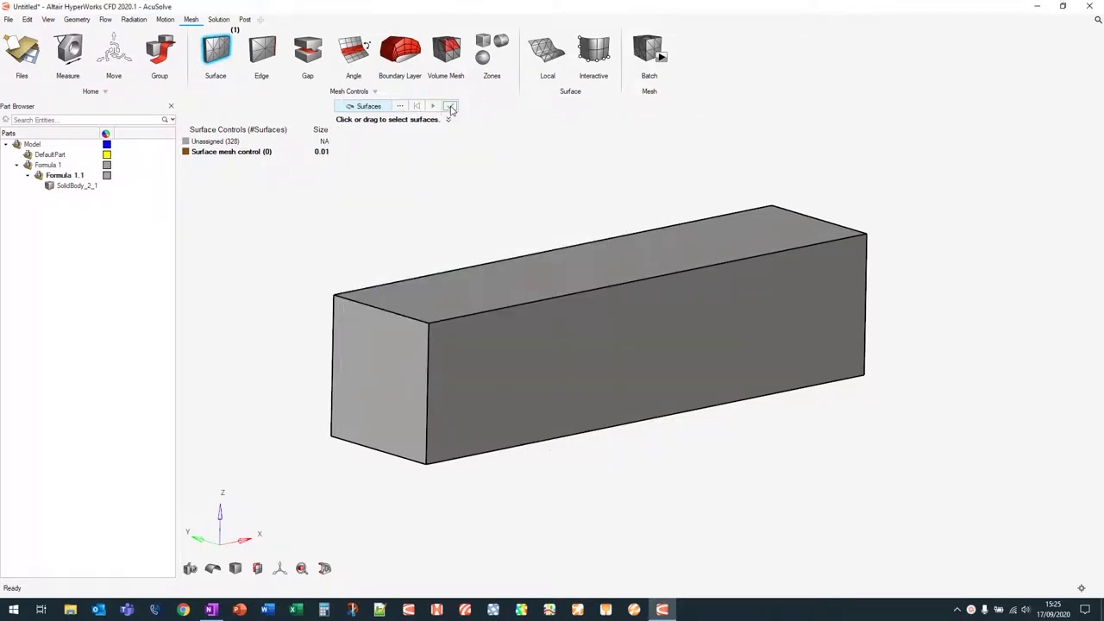
Step: Rename the front and rear wing surface mesh control as Wings and leave the surface mesh size definition
right_click(248, 155)
left_click(260, 171)
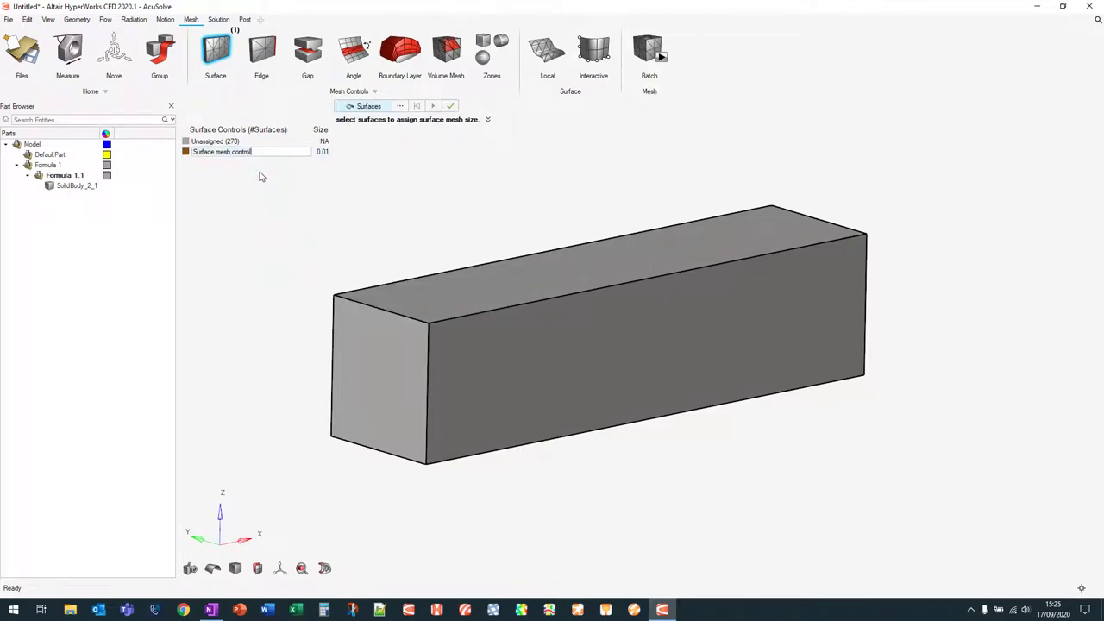
key("ctrl+a")
type("Wings")
key("Return")
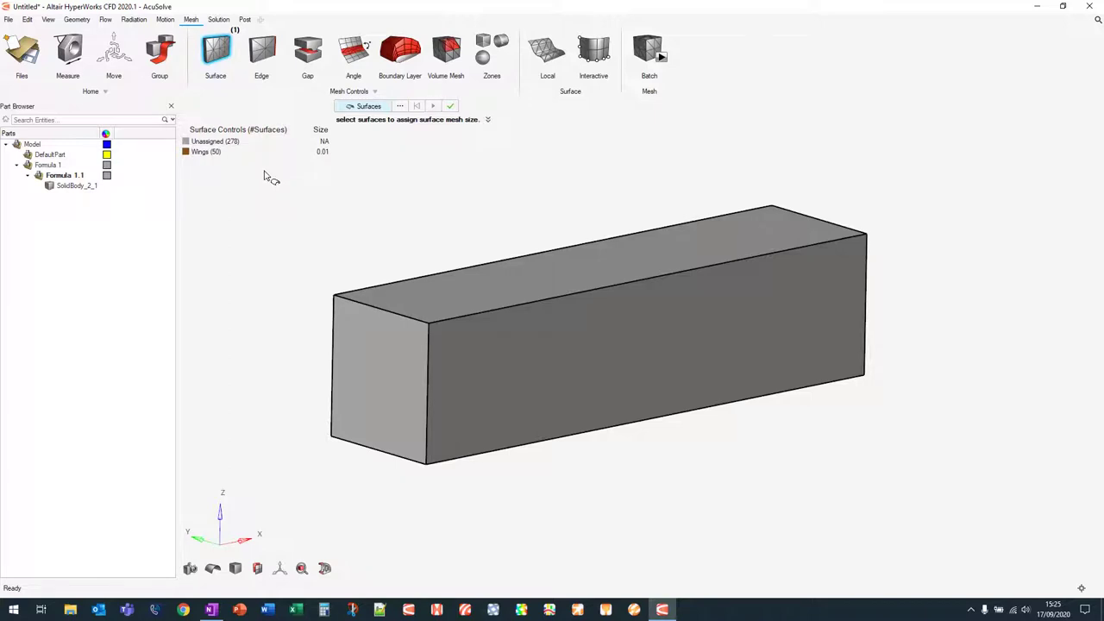
middle_click_drag(368, 210, 381, 222)
key("Escape")
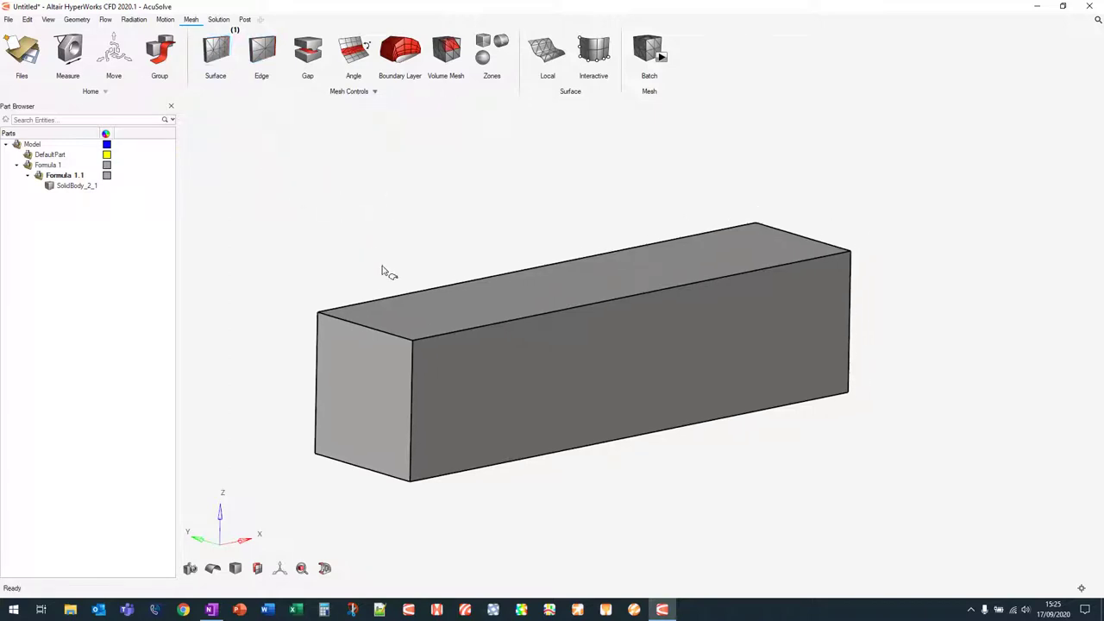
Step: Hide all outer faces of the box domain and fit the car in the view
left_click_drag(268, 253, 369, 362)
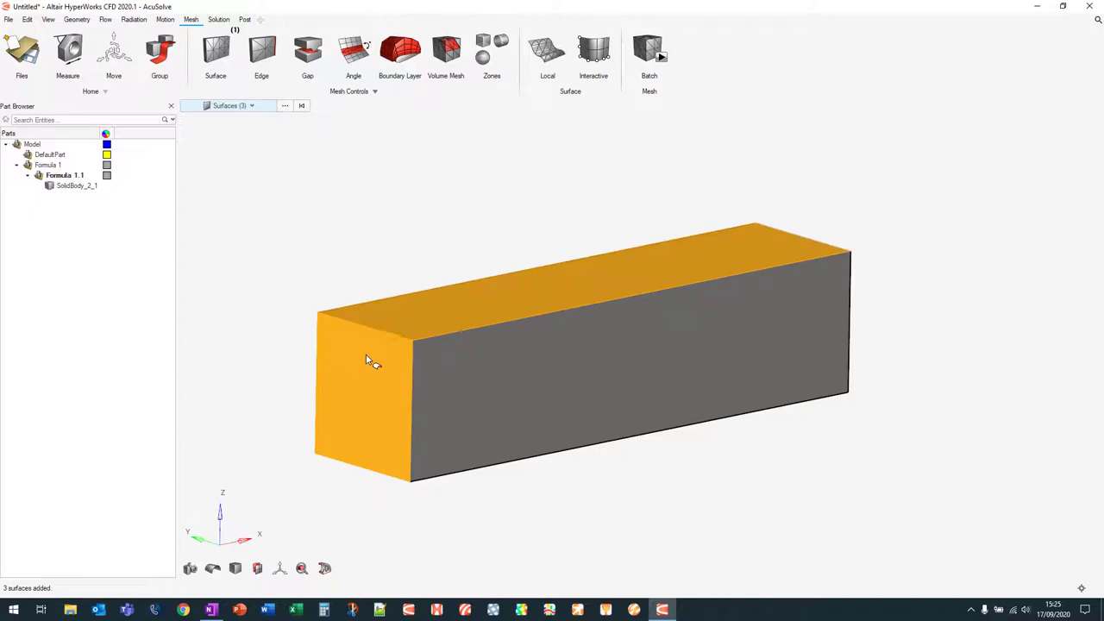
key("h")
left_click(542, 371)
left_click(813, 296)
left_click(660, 439)
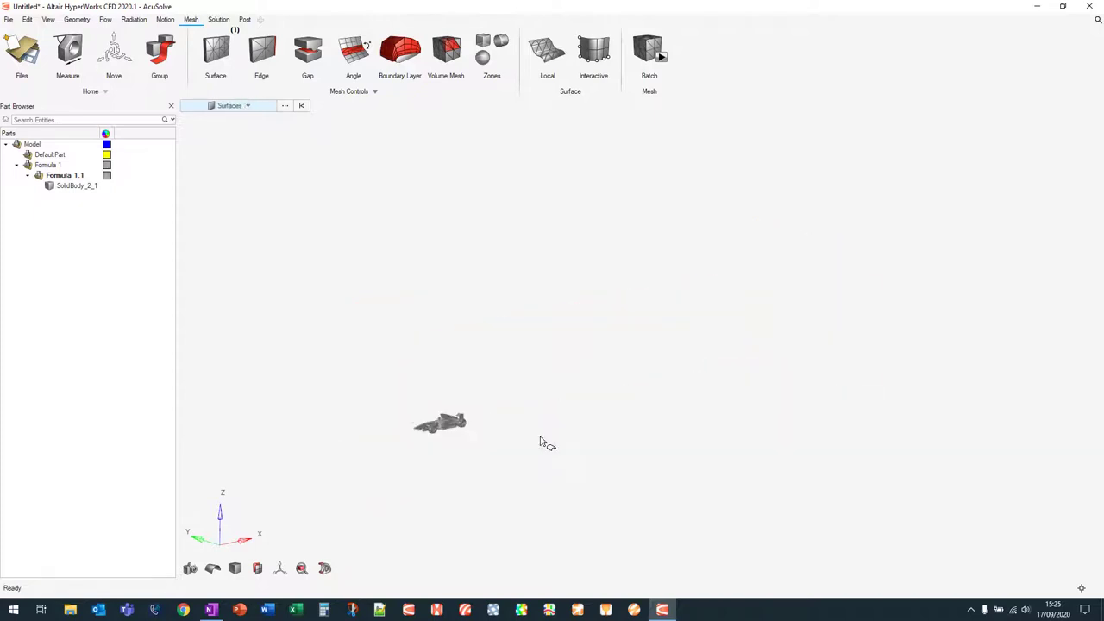
key("f")
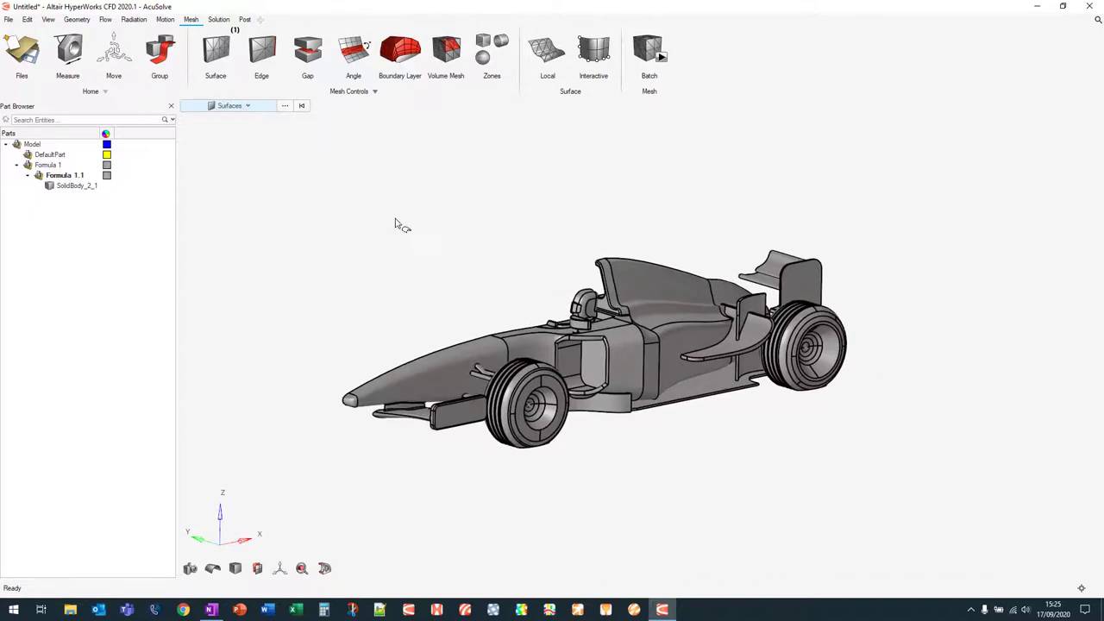
Step: Assign a surface mesh control to the FSuspension and RSuspension boundaries with average element size 0.005 and geometric feature angle 15
left_click(220, 54)
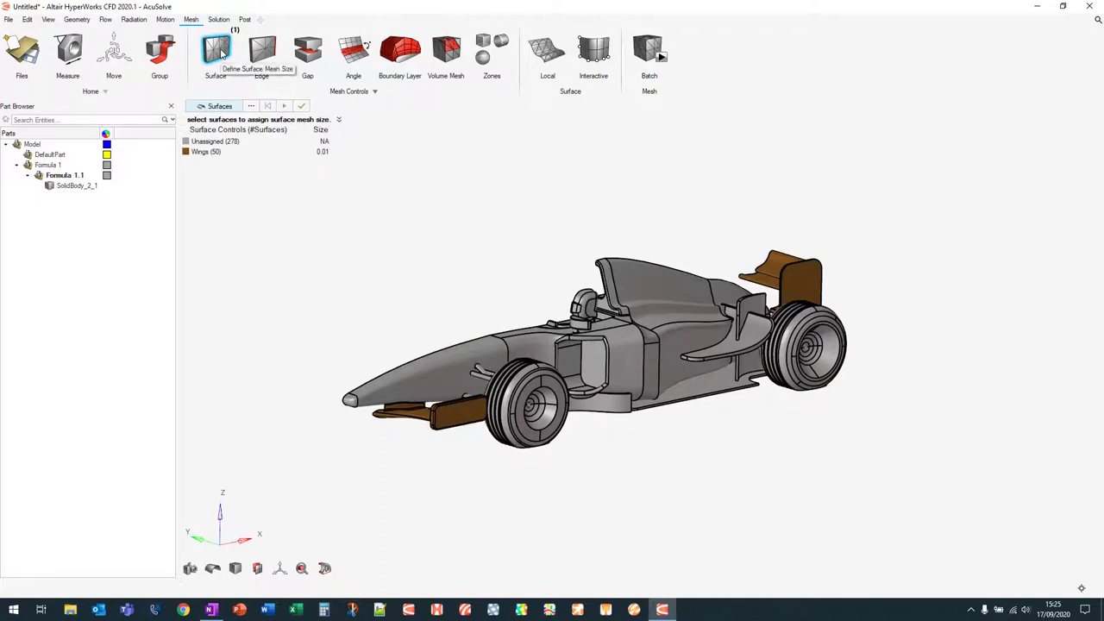
left_click(251, 106)
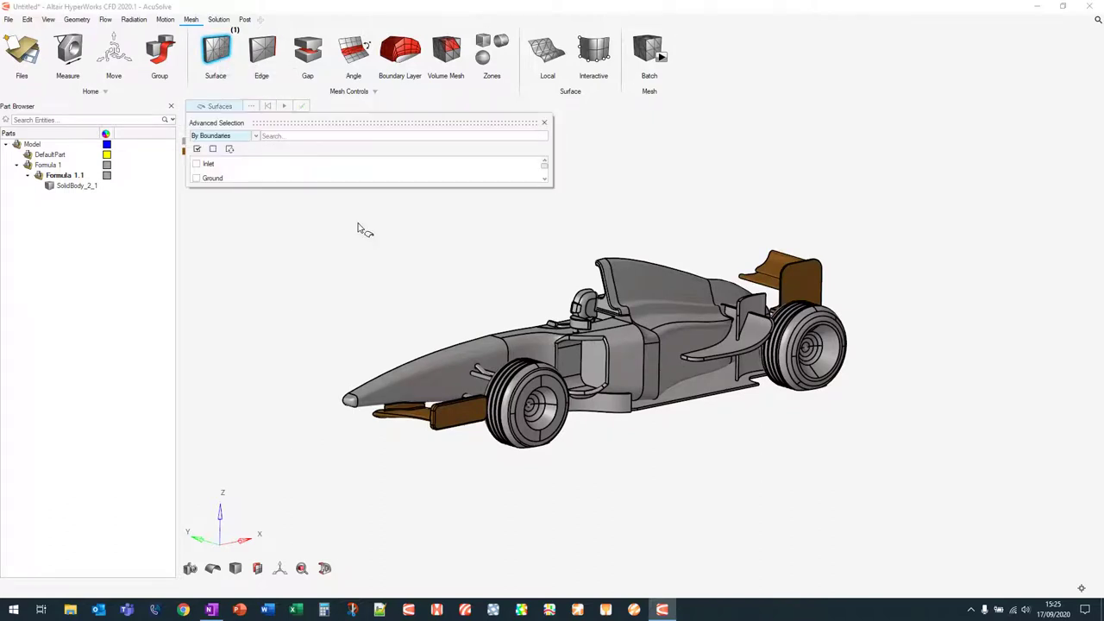
left_click_drag(323, 184, 308, 323)
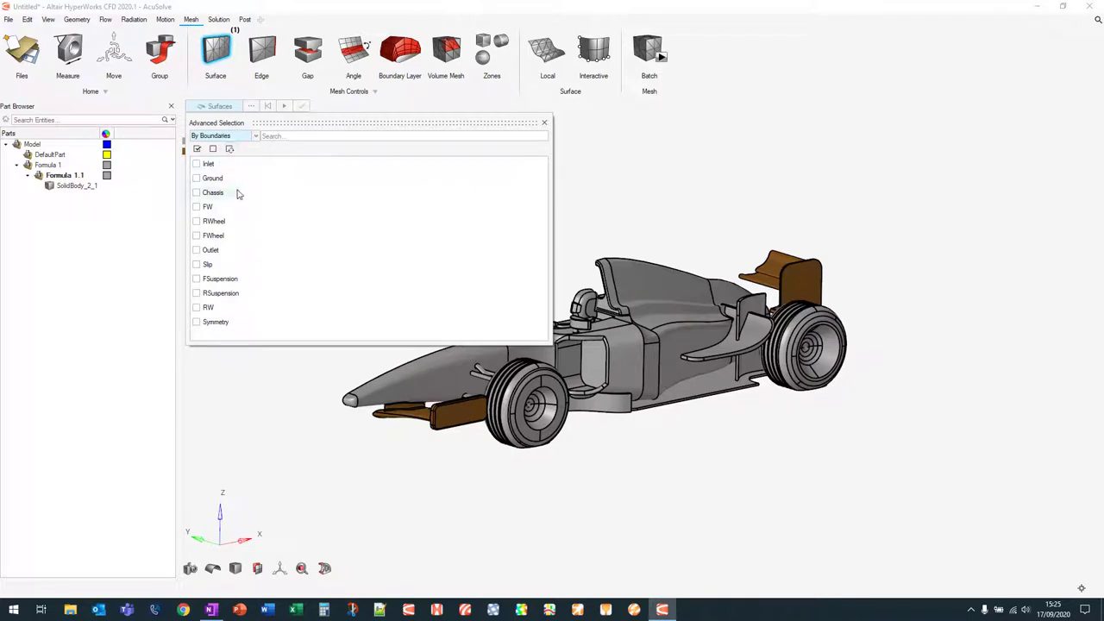
left_click(196, 278)
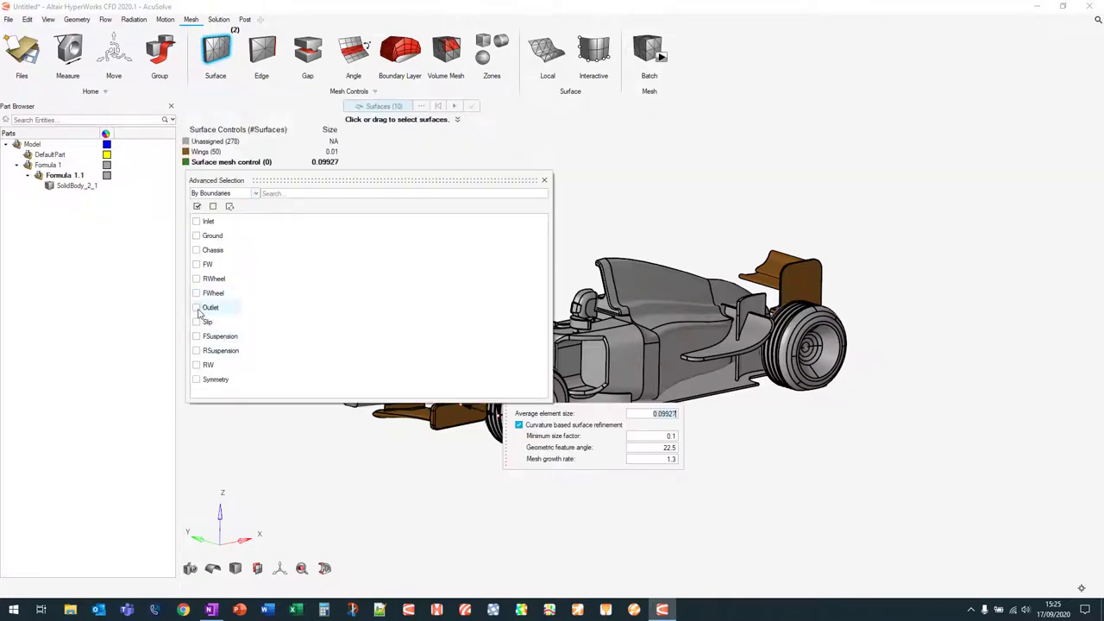
left_click(196, 351)
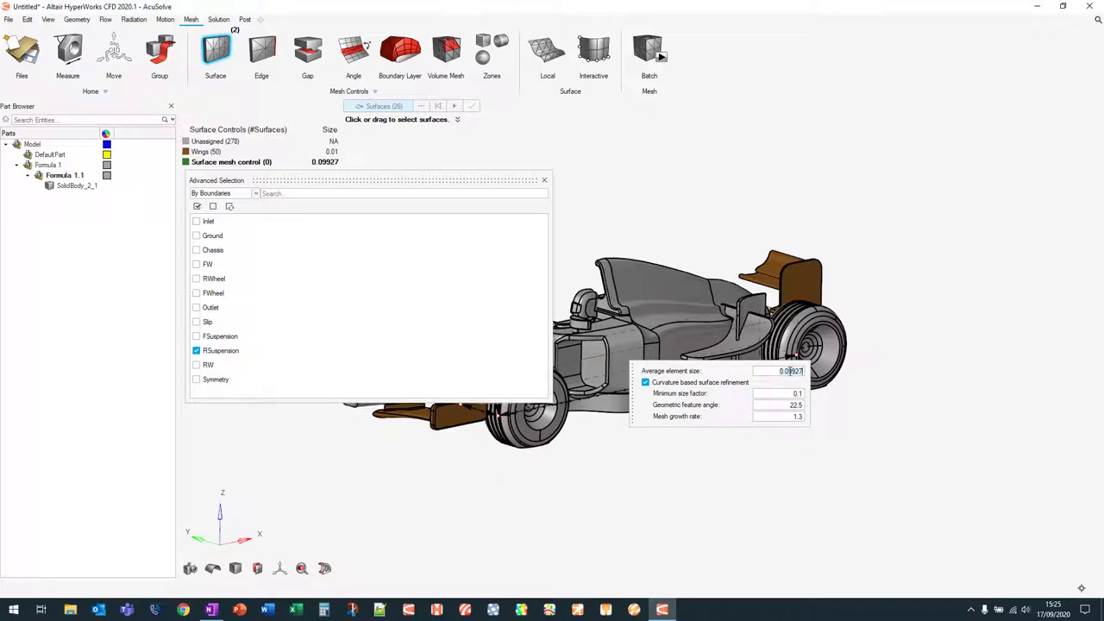
double_click(790, 371)
type("0.005")
left_click(791, 405)
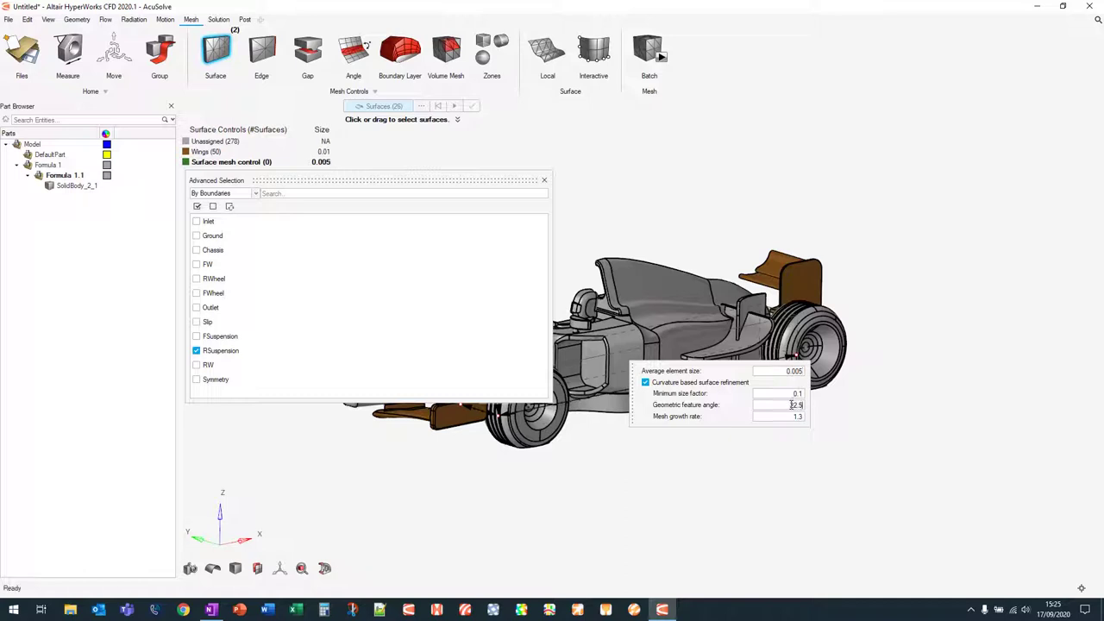
type("15")
left_click(544, 180)
left_click(470, 105)
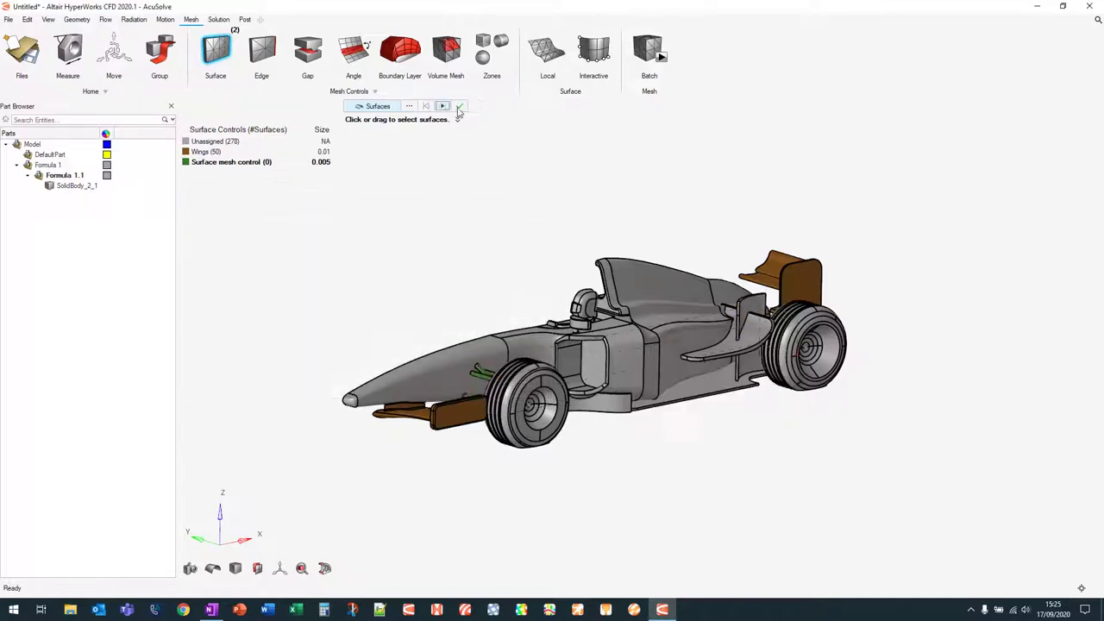
Step: Rename the new 0.005 surface mesh control as Suspension
right_click(252, 163)
left_click(281, 177)
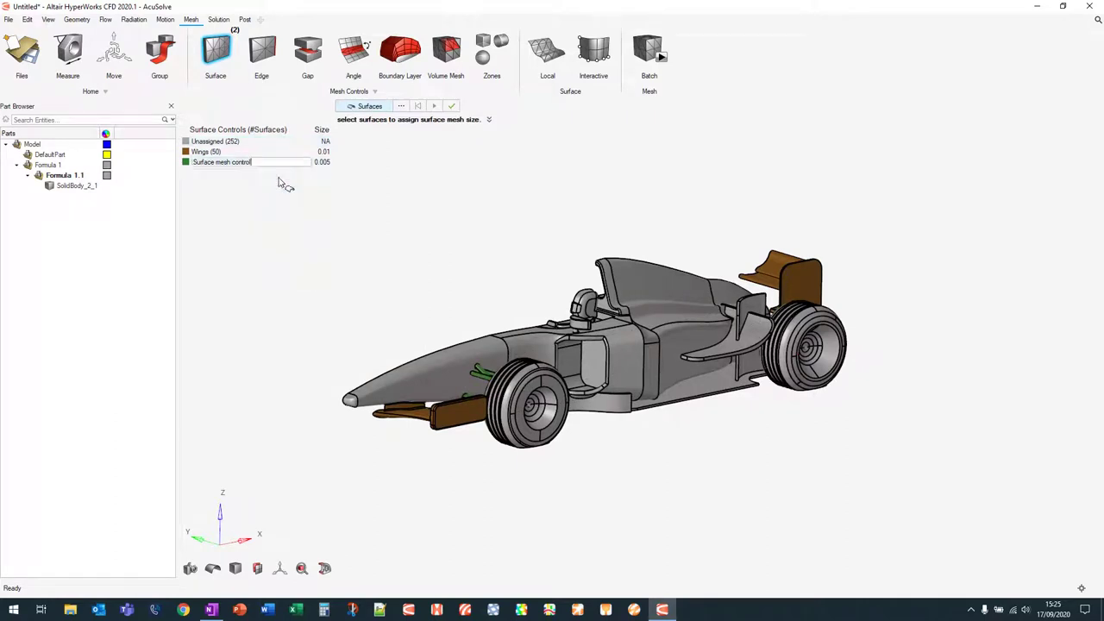
type("Suspension")
key("Return")
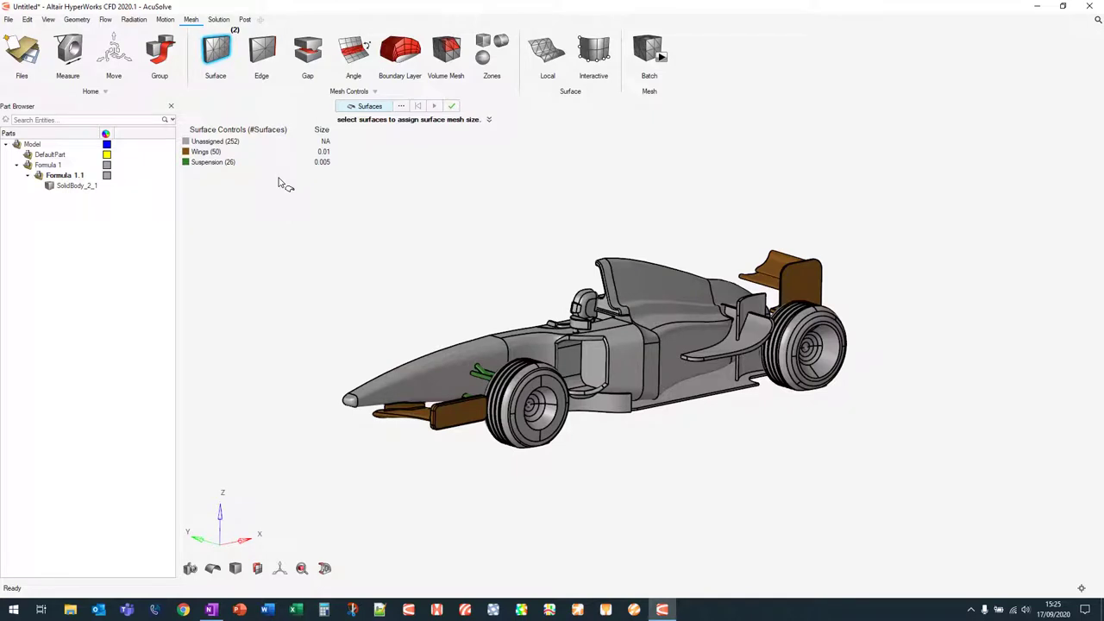
Step: Assign a surface mesh control to the RWheel and FWheel boundaries with average element size 0.01 and geometric feature angle 15
left_click(401, 106)
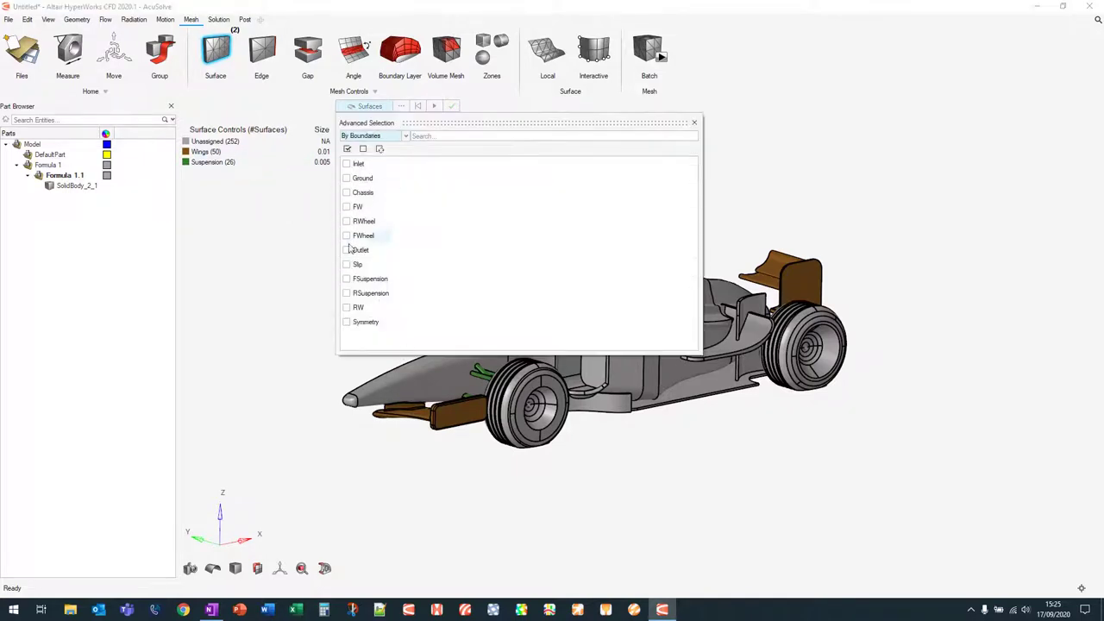
left_click(347, 222)
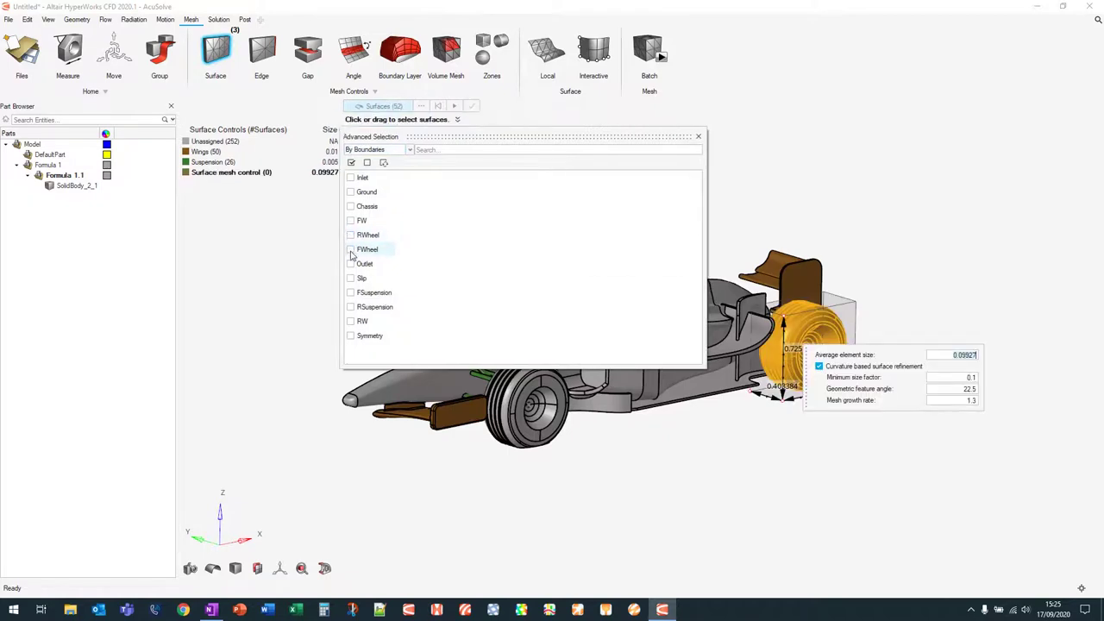
left_click(350, 250)
left_click(698, 137)
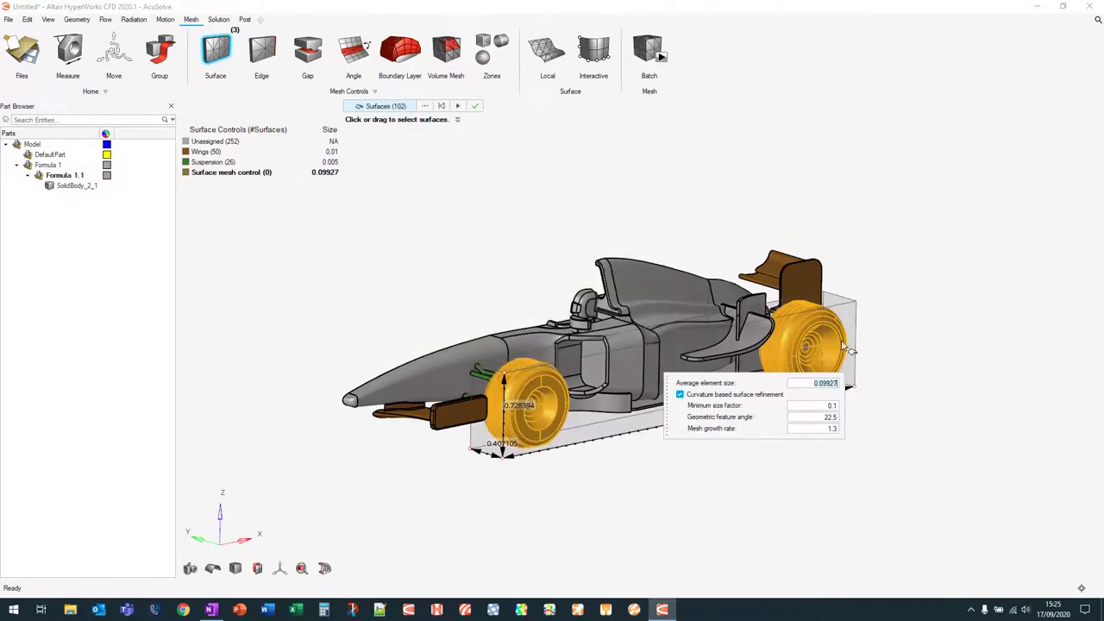
double_click(810, 382)
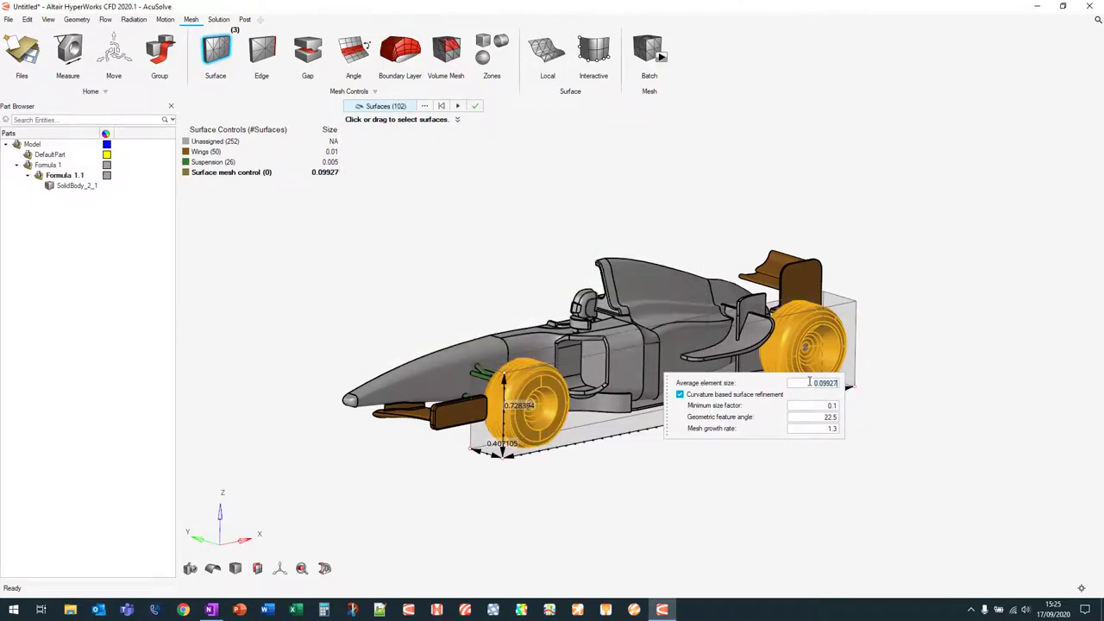
type("0.01")
left_click(830, 416)
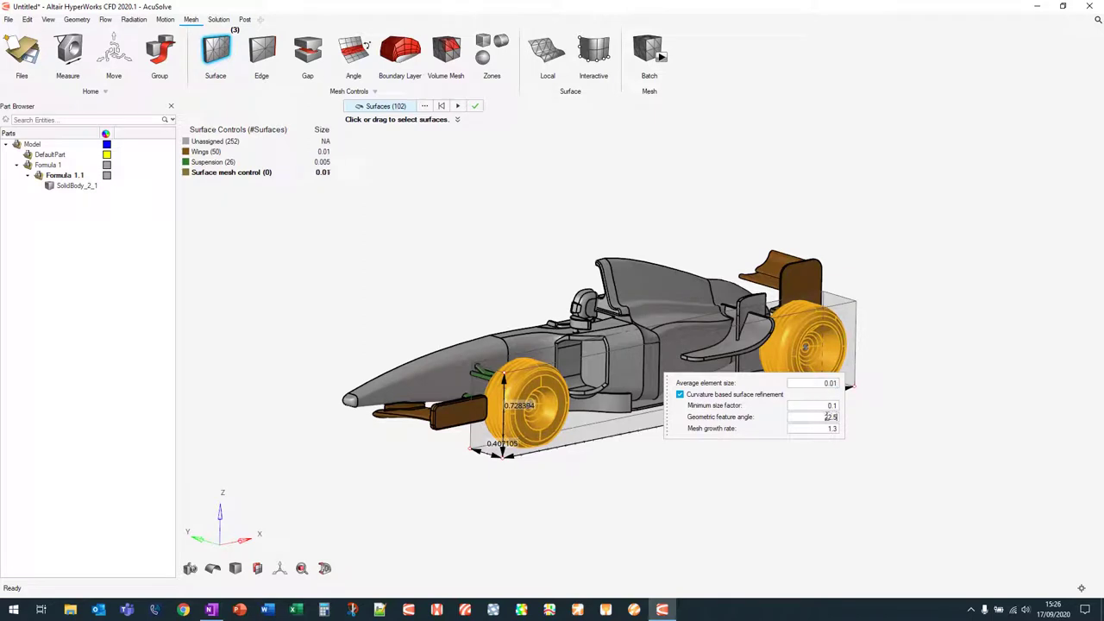
type("15")
left_click(457, 105)
Step: Rename the surface mesh control on the front and rear wheels as Wheels
right_click(256, 175)
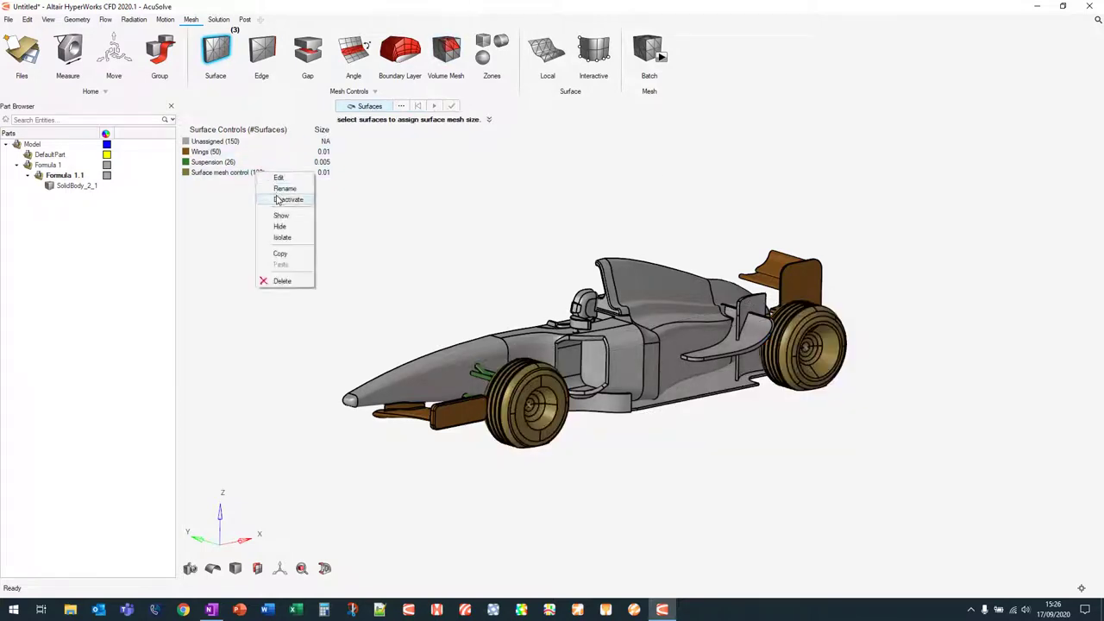
left_click(284, 197)
type("Wheels")
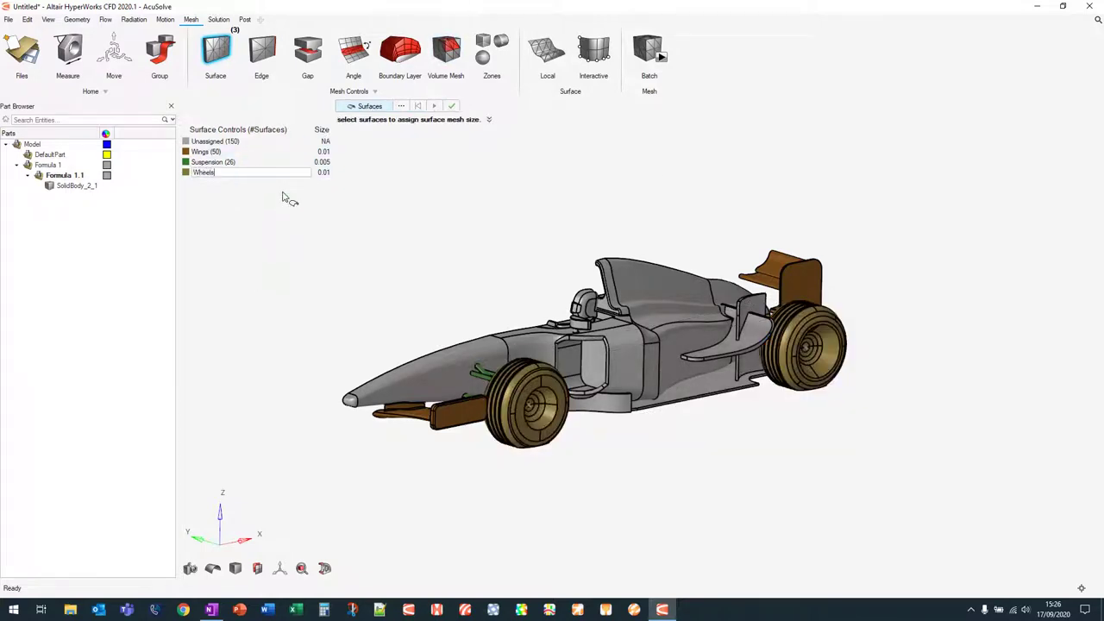
key("Return")
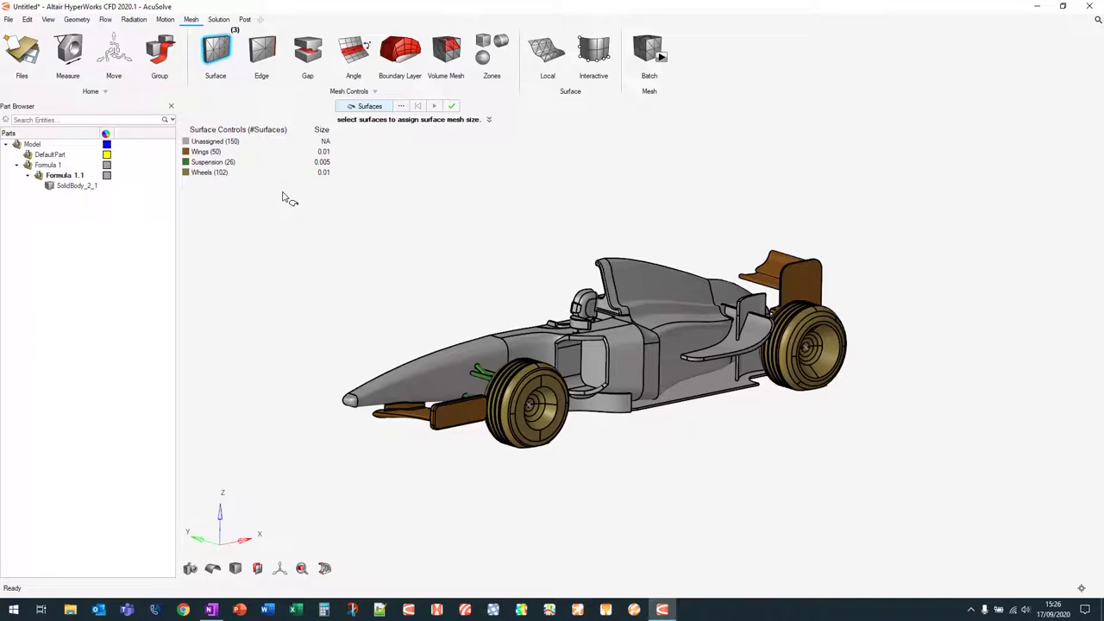
Step: Assign a surface mesh control to the Chassis boundary with average element size 0.05
left_click(401, 105)
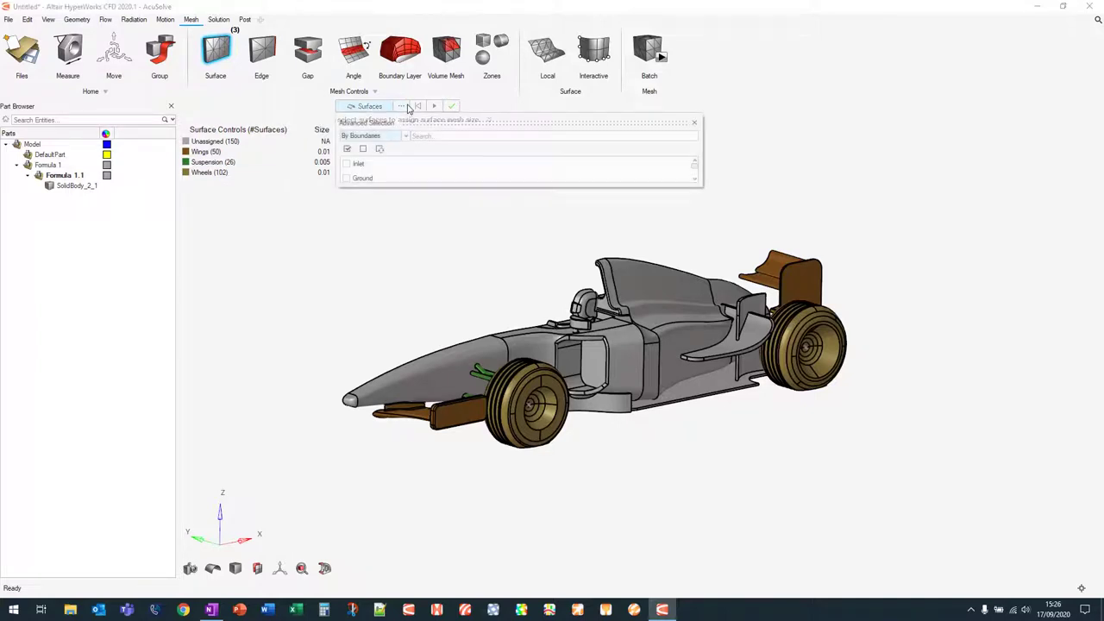
left_click_drag(417, 186, 414, 289)
left_click(360, 193)
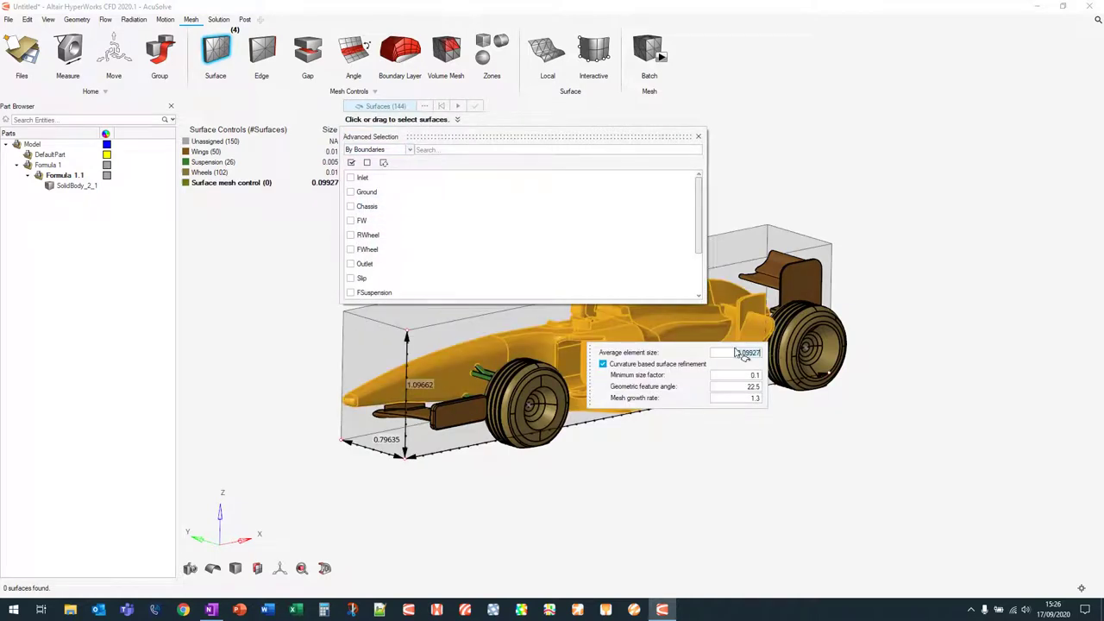
left_click(738, 352)
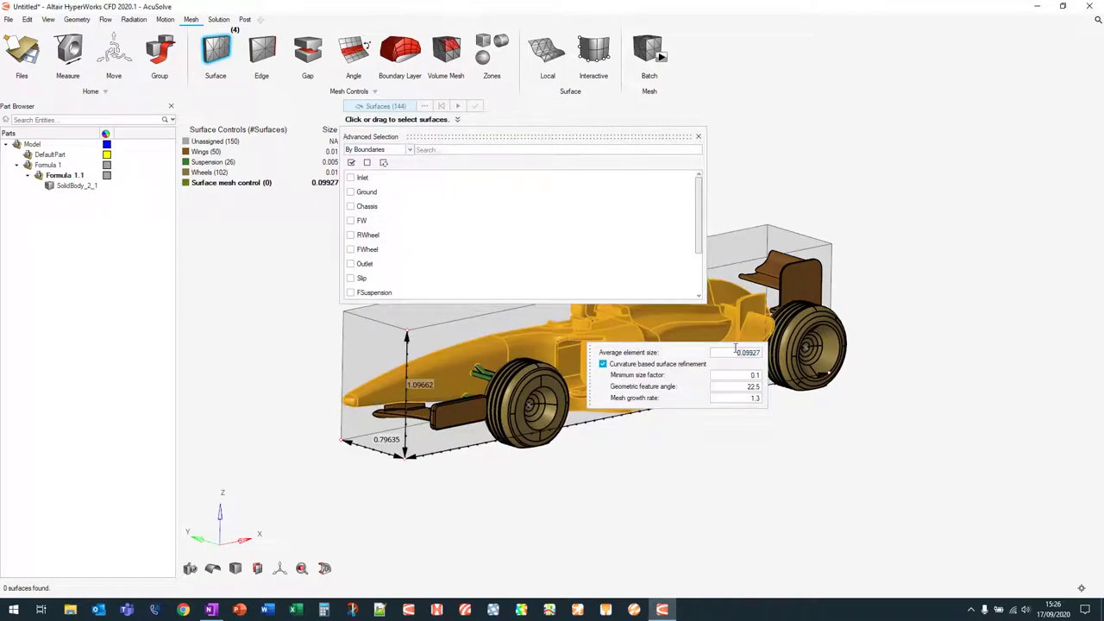
type("0.05")
left_click(699, 137)
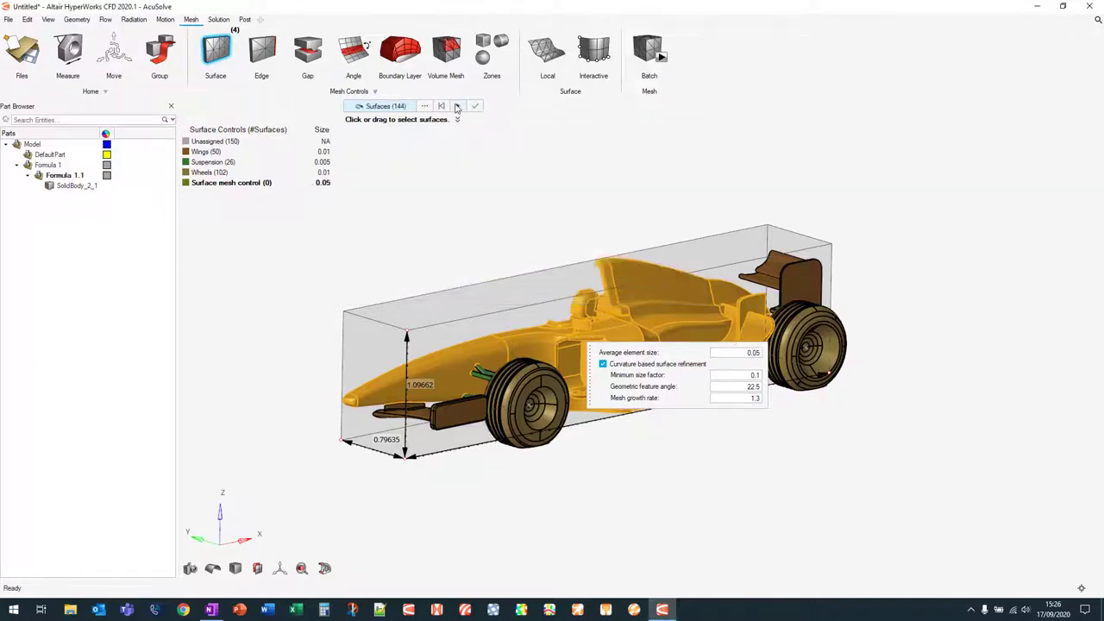
left_click(456, 108)
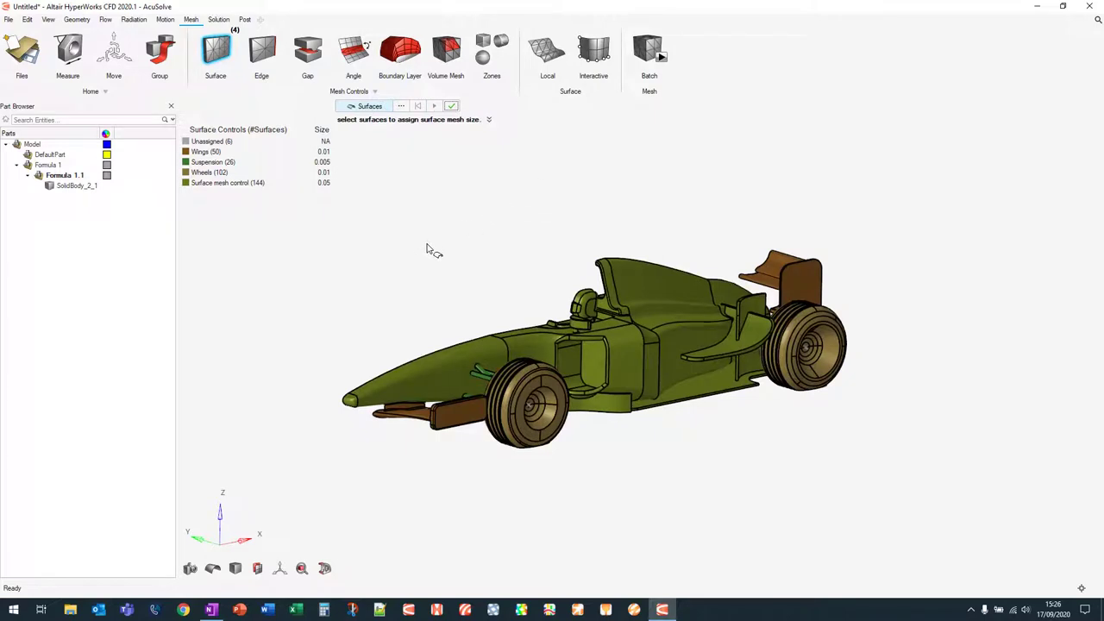
Step: Rename the new 0.05 surface mesh control as Chassis and finish the surface controls
right_click(269, 185)
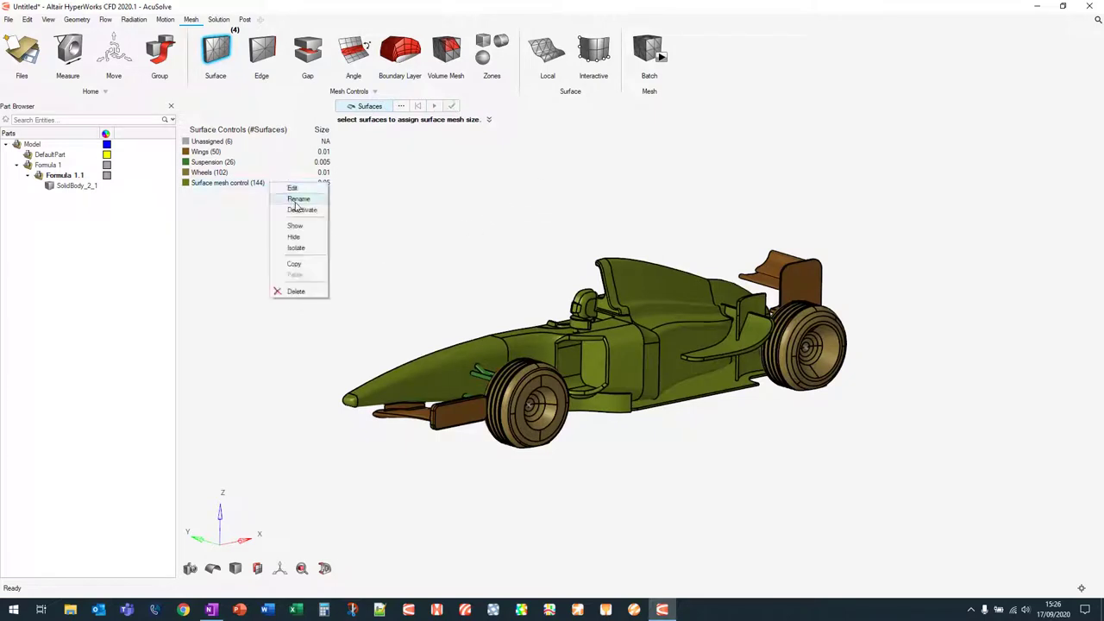
left_click(296, 207)
key("ctrl+a")
type("Chassis")
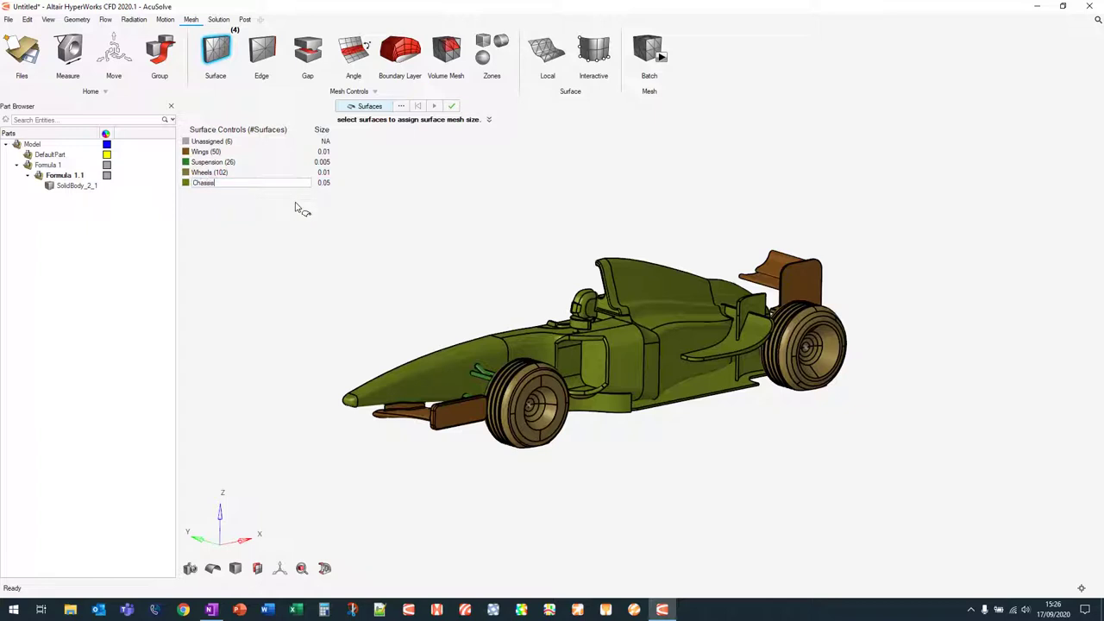
key("Return")
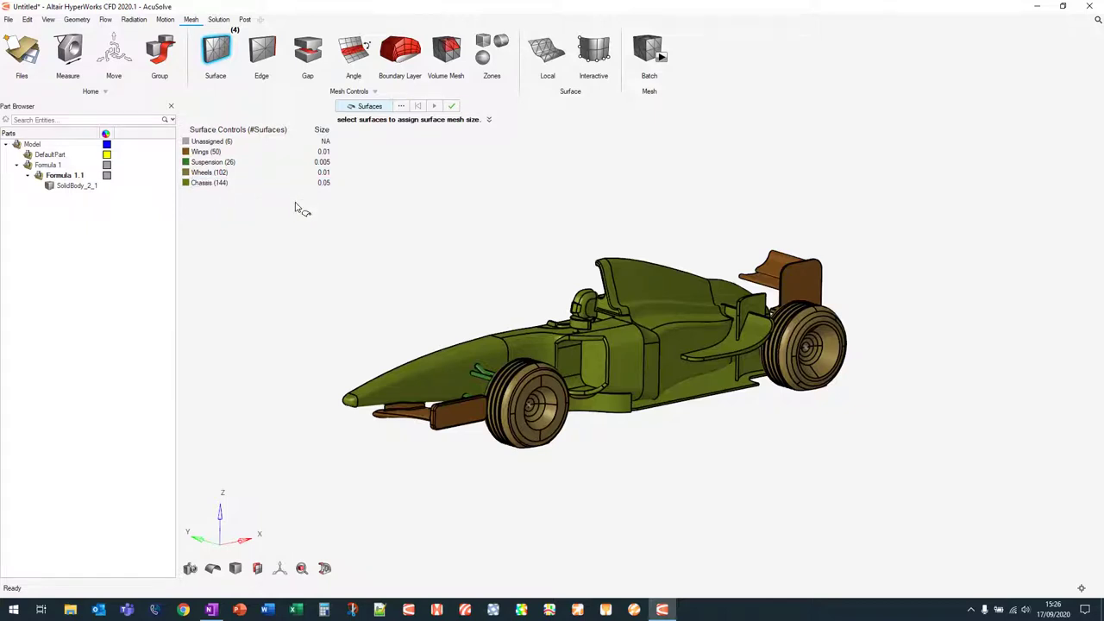
left_click(451, 105)
Step: Hide all outer faces of the box domain except the ground, leaving the car and ground displayed
left_click(411, 53)
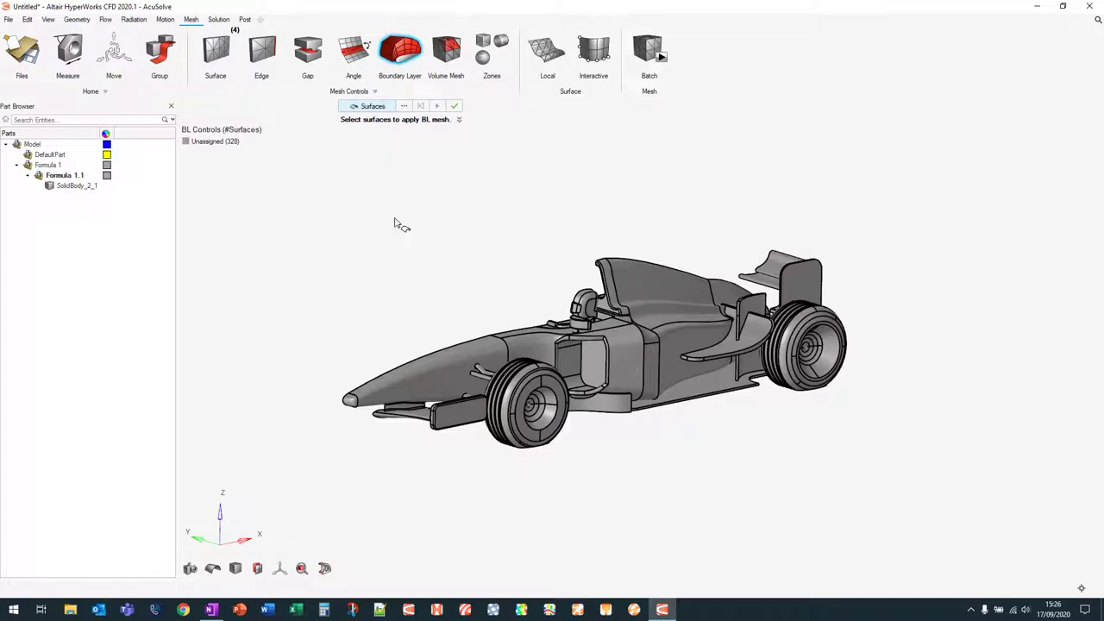
middle_click_drag(409, 232, 419, 240)
scroll(421, 240, "down", 3)
right_click_drag(405, 192, 443, 251)
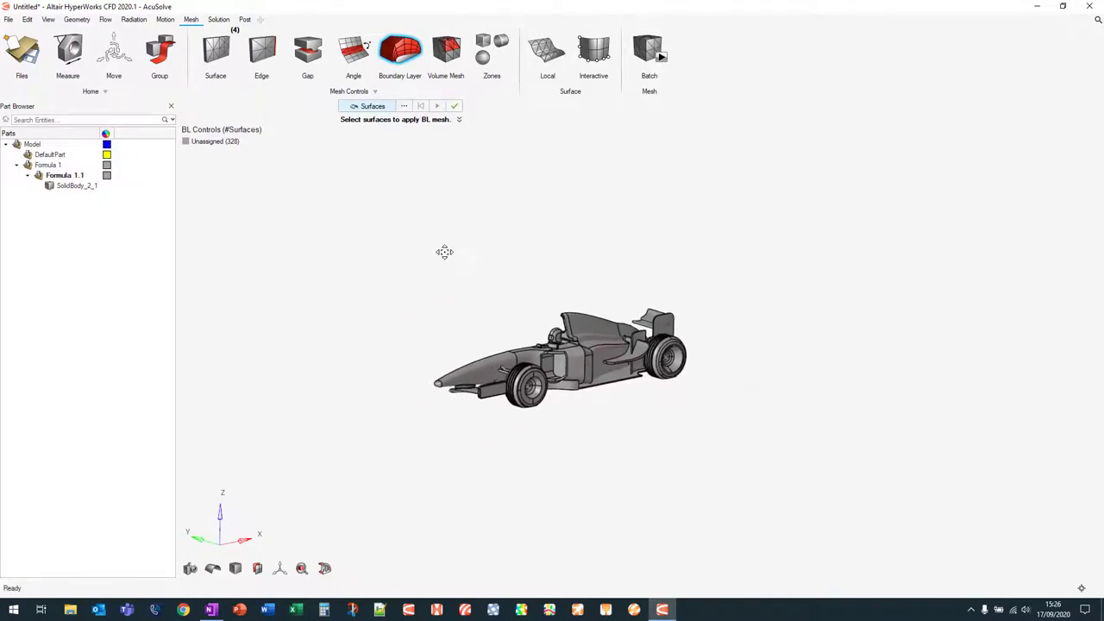
scroll(439, 244, "up", 10)
scroll(438, 246, "down", 8)
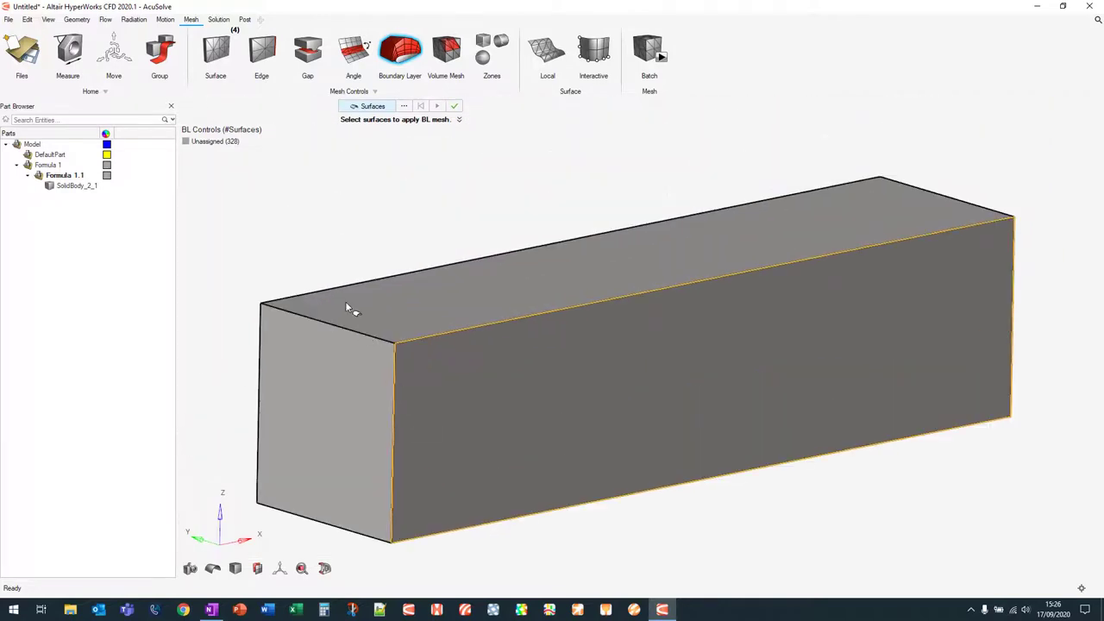
left_click(410, 51)
left_click_drag(247, 276, 309, 334)
key("h")
left_click(584, 404)
key("h")
left_click(870, 322)
key("h")
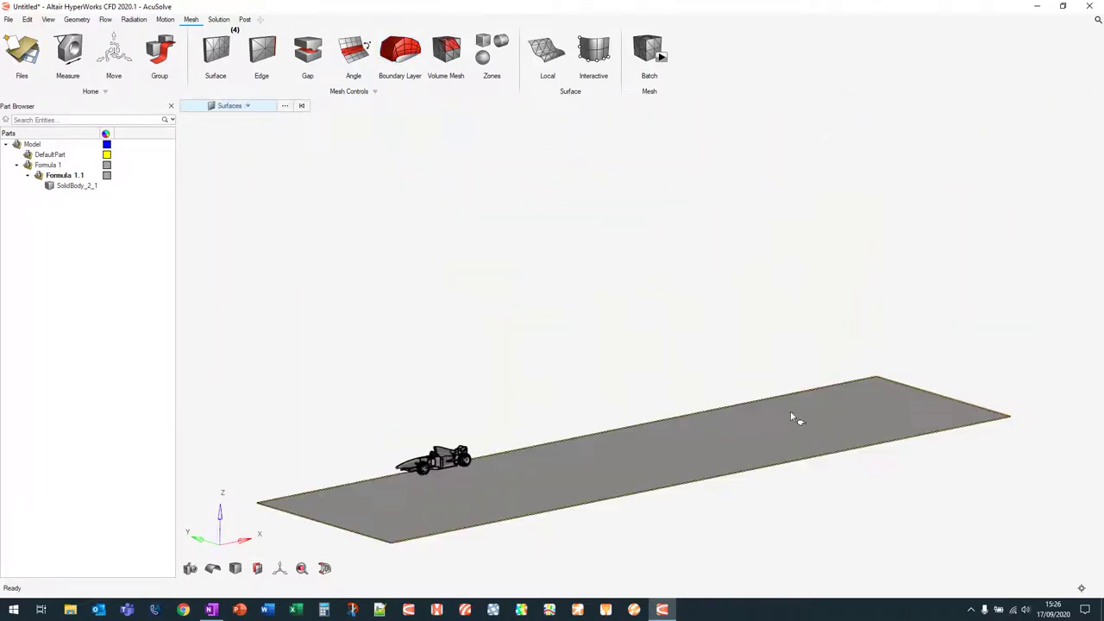
Step: Select all the displayed car and ground surfaces for a new boundary layer control
right_click_drag(794, 419, 574, 469)
scroll(479, 442, "up", 3)
scroll(479, 442, "up", 2)
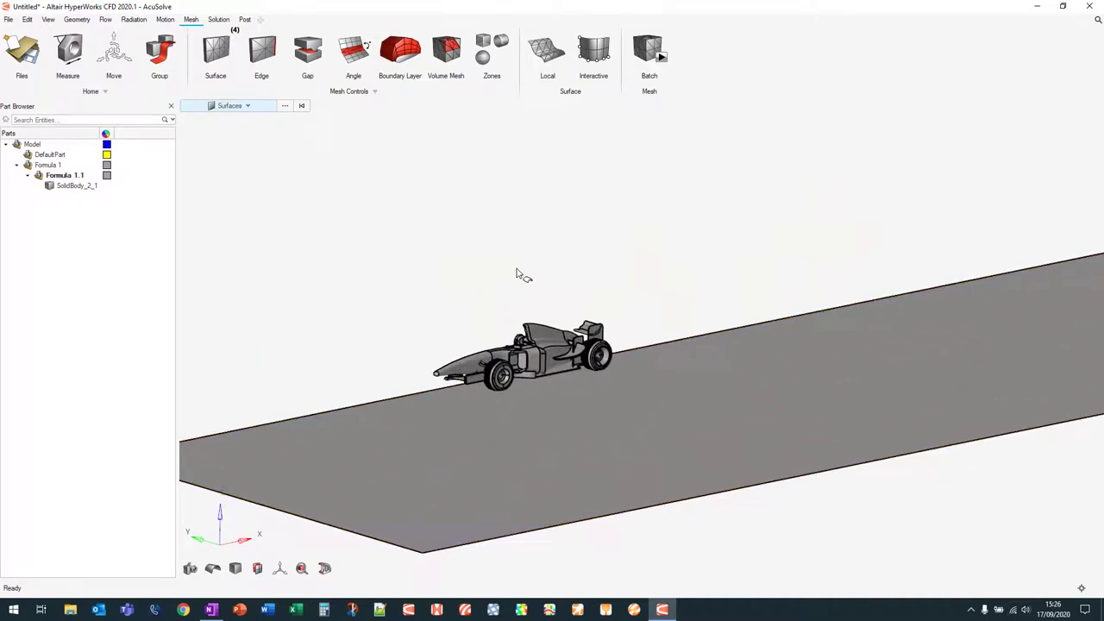
middle_click_drag(518, 276, 548, 252)
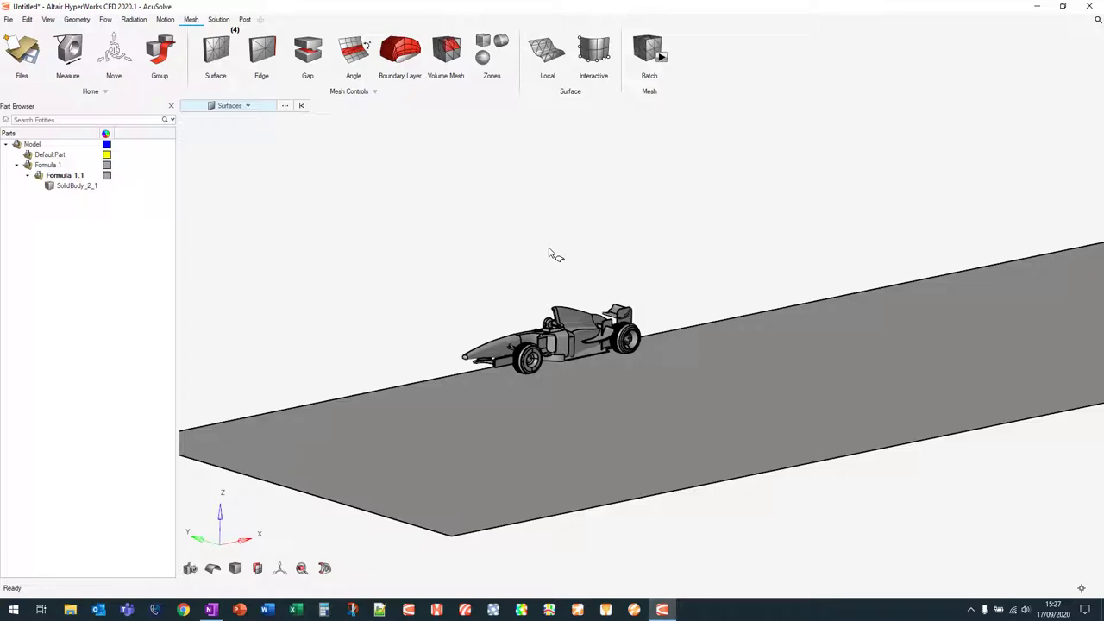
scroll(532, 219, "down", 6)
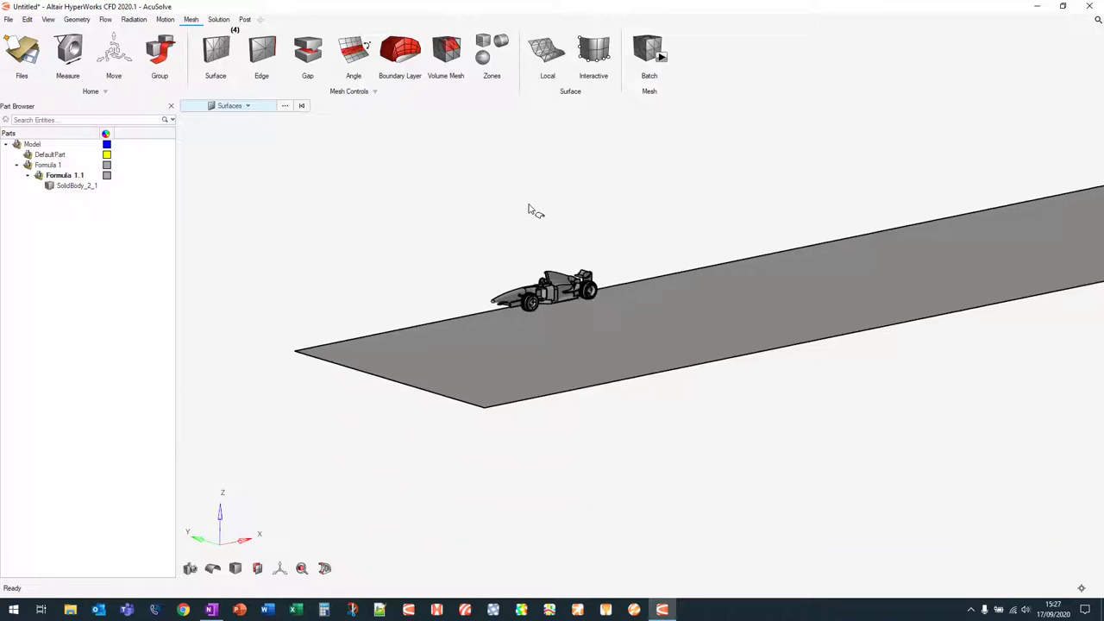
left_click(399, 49)
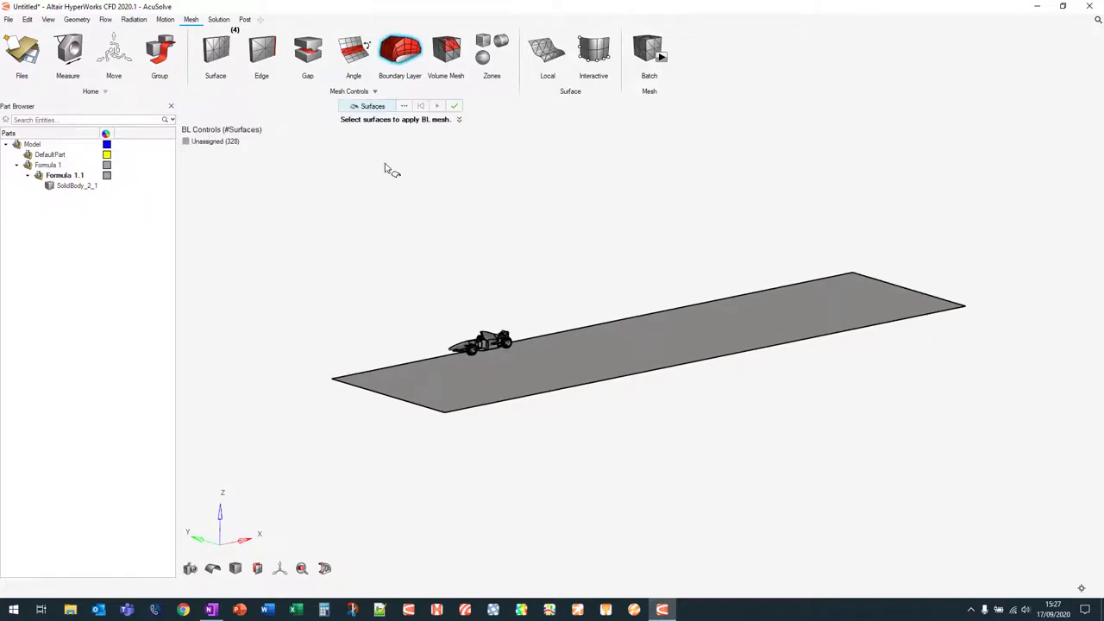
left_click_drag(280, 221, 721, 406)
left_click_drag(565, 372, 1069, 488)
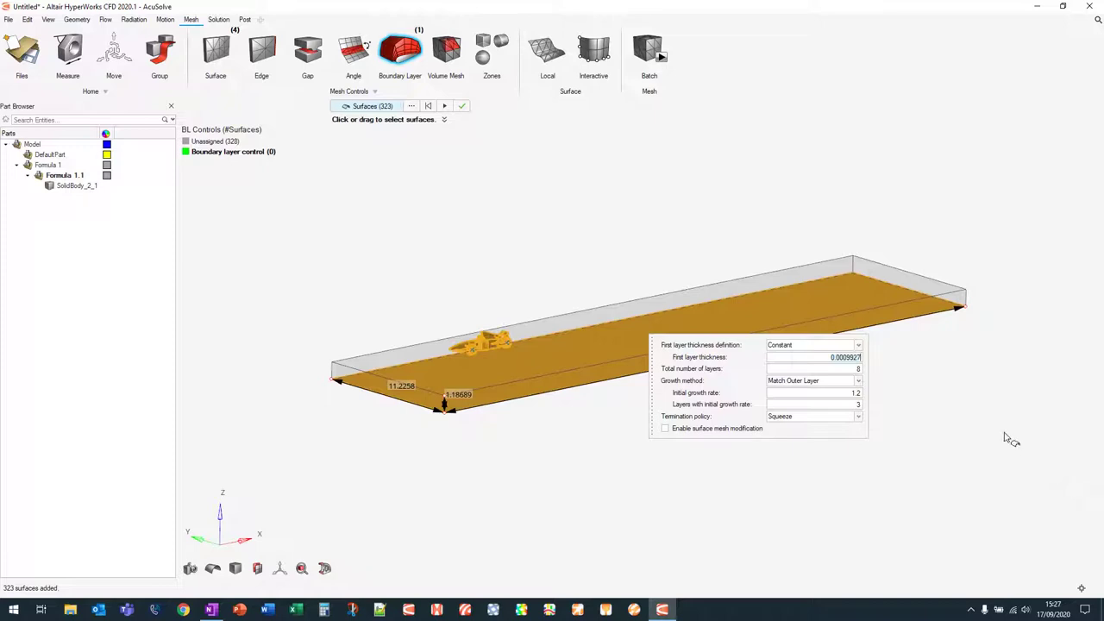
Step: Set the boundary layer's first layer thickness to 0.0008 and total number of layers to 12
left_click(787, 356)
key("BackSpace")
key("BackSpace")
key("BackSpace")
key("BackSpace")
key("BackSpace")
key("BackSpace")
key("BackSpace")
key("BackSpace")
key("BackSpace")
type("0.0008")
left_click(793, 371)
key("BackSpace")
type("12")
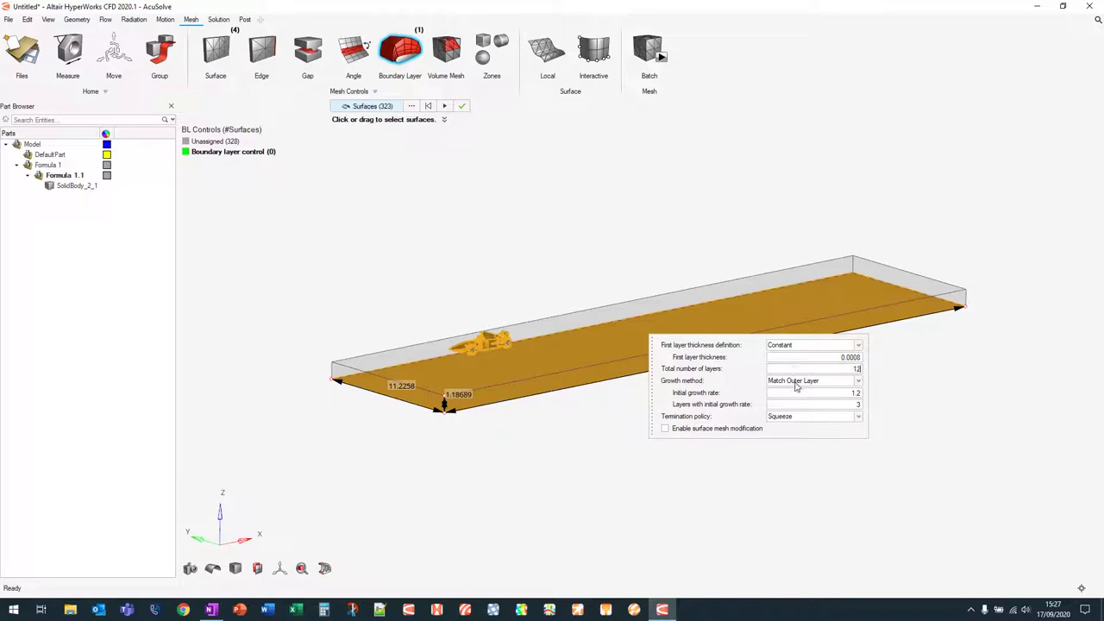
Step: Set the boundary layer growth method to Constant and apply the control to the selected surfaces
left_click(797, 381)
left_click(797, 392)
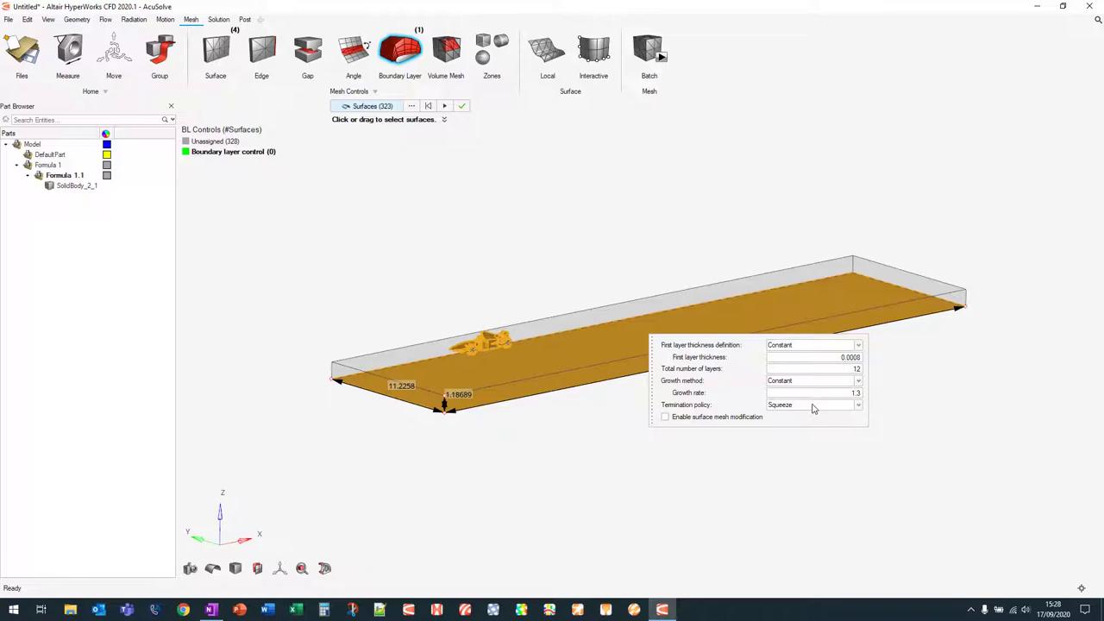
left_click(444, 106)
left_click(456, 107)
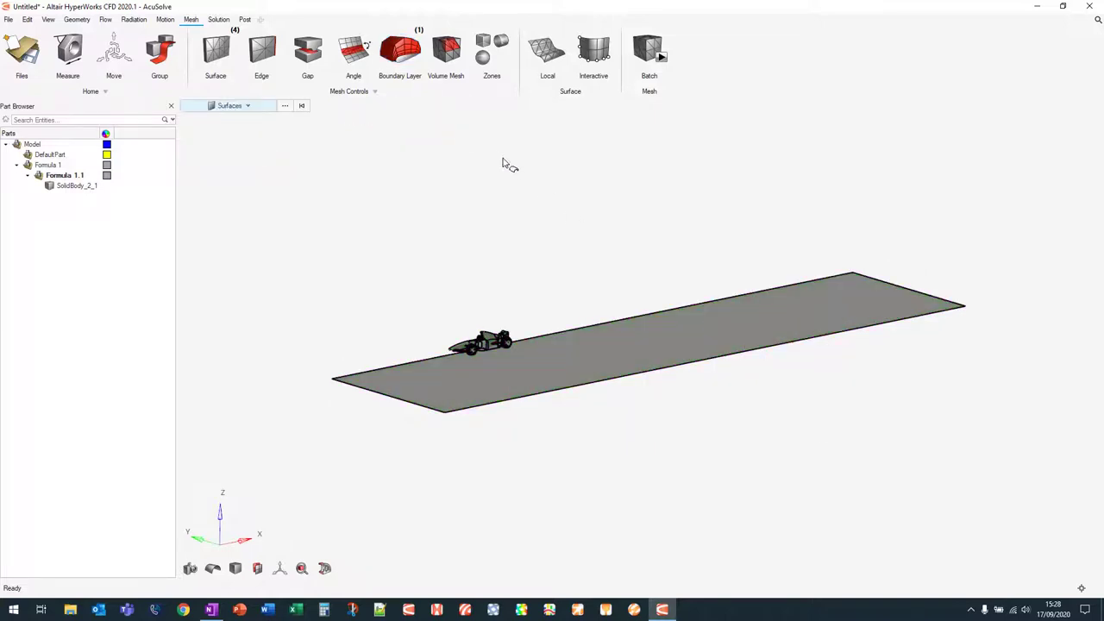
Step: Hide the ground surface so that only the car is displayed
middle_click_drag(505, 164, 512, 241)
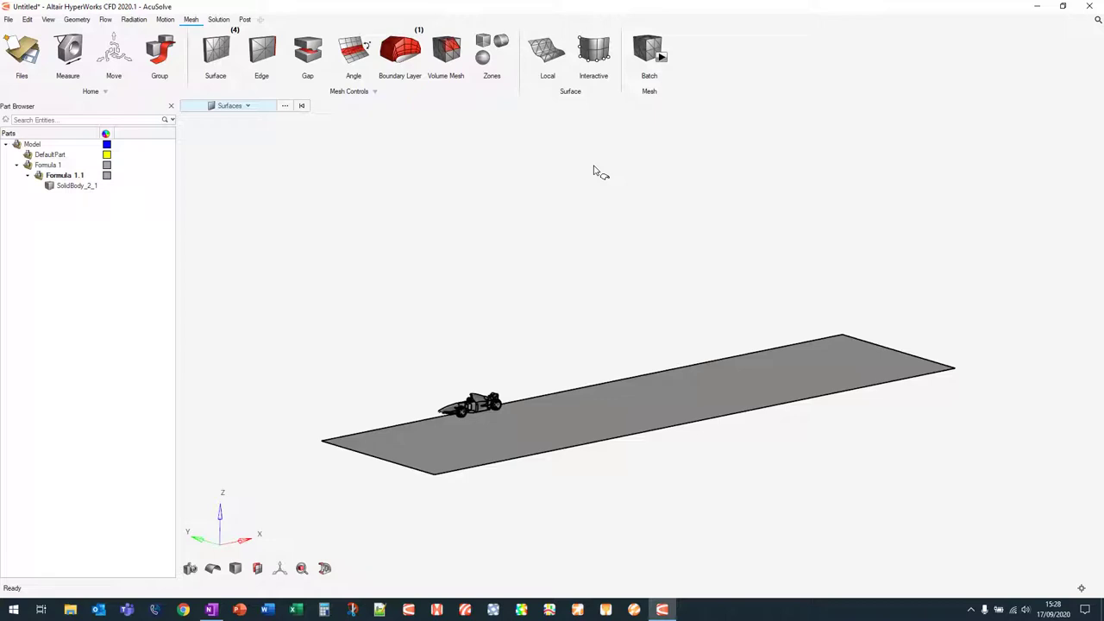
left_click(549, 421)
key("h")
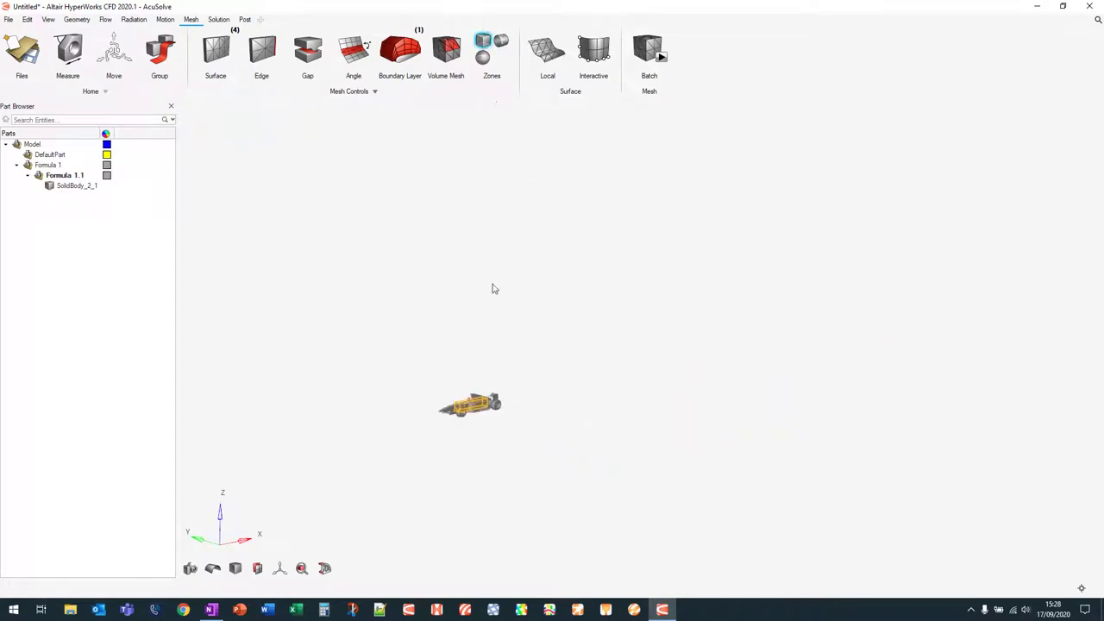
Step: Place a box refinement zone on the car and move it to the centre of the car's floor surface
key("f")
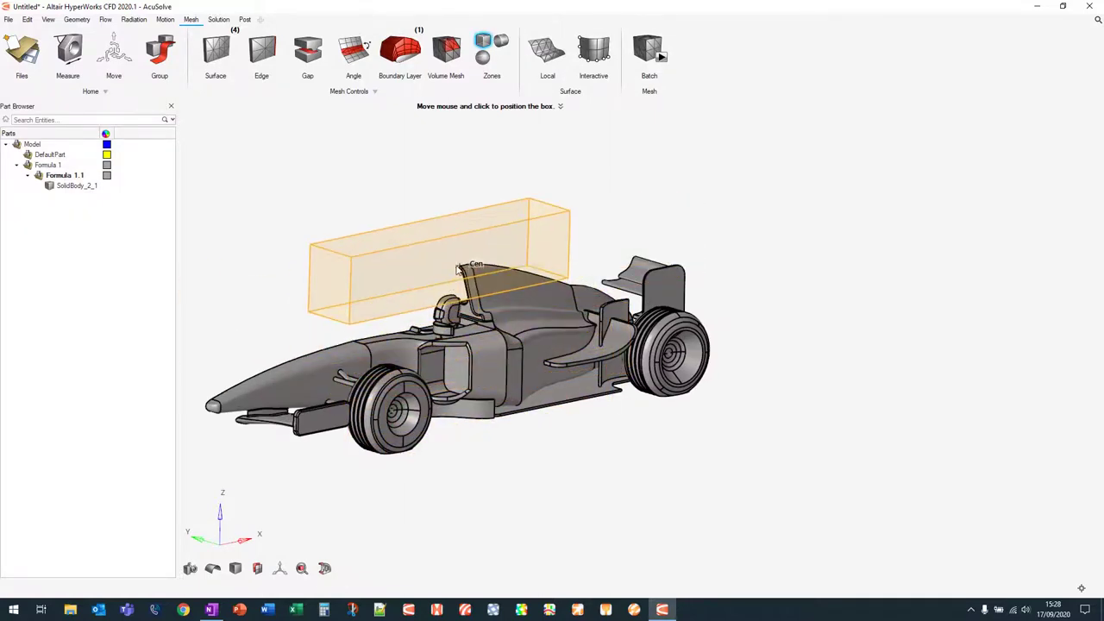
left_click(528, 302)
right_click_drag(598, 189, 546, 216)
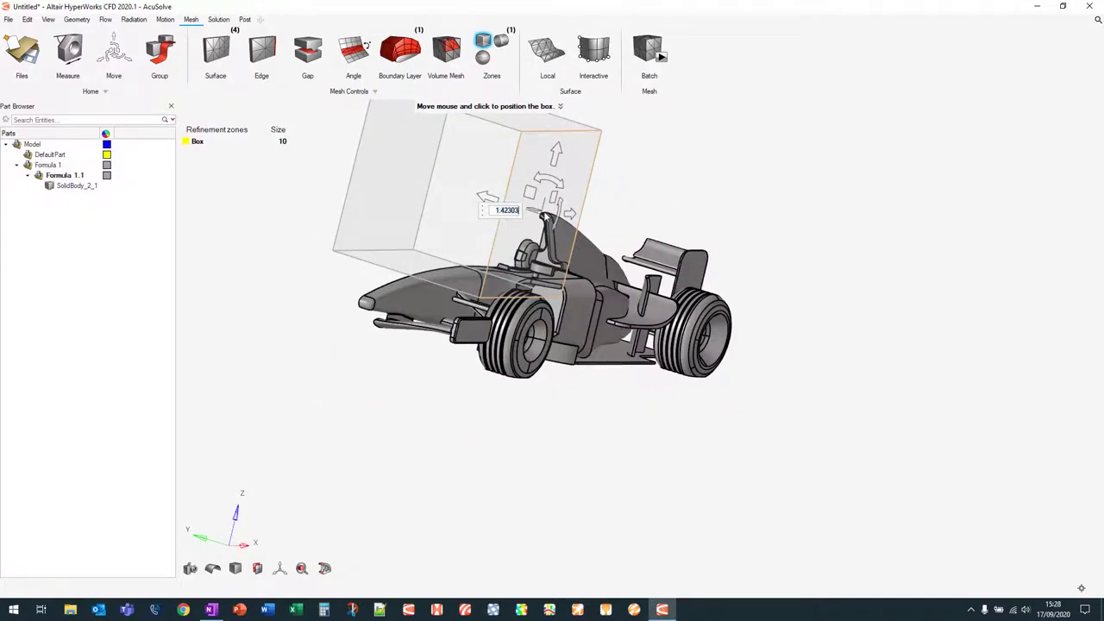
left_click_drag(488, 199, 431, 186)
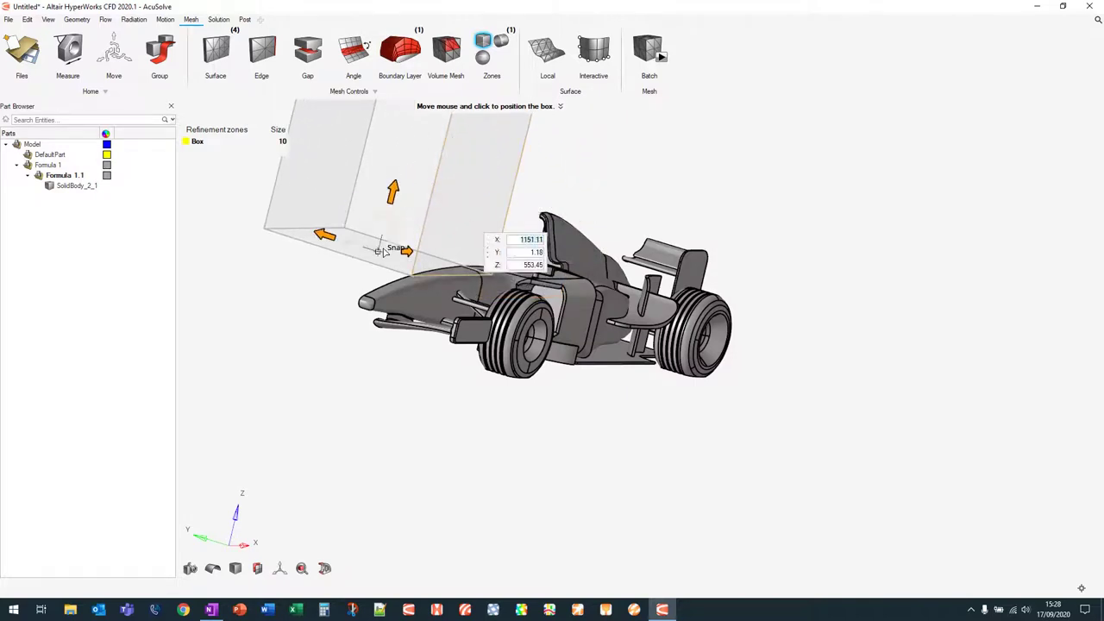
right_click_drag(382, 245, 406, 222)
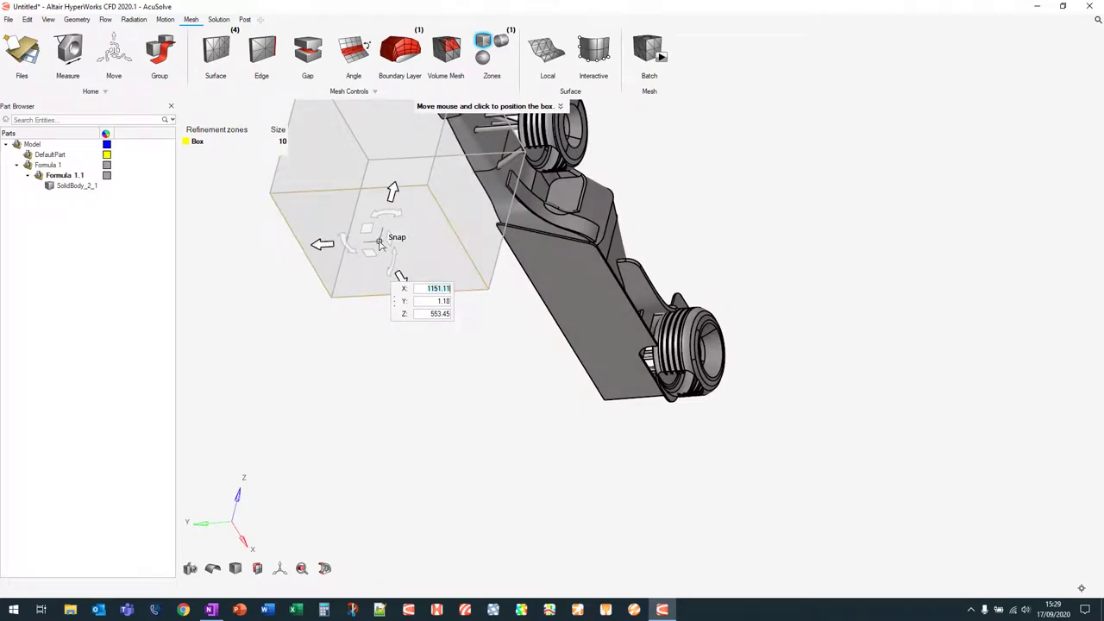
left_click_drag(381, 244, 587, 309)
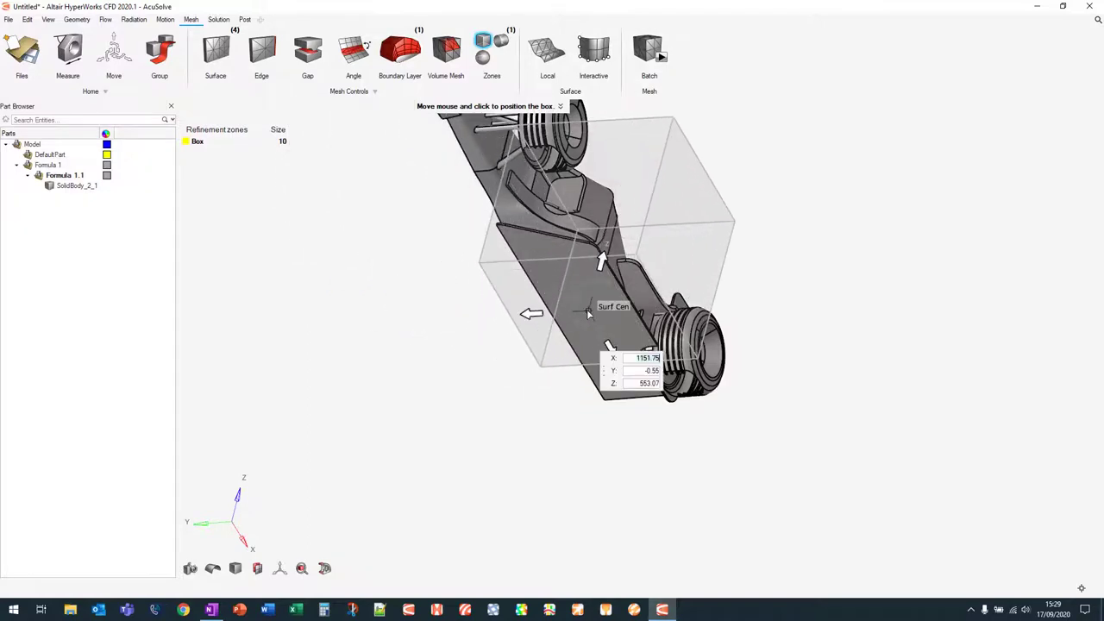
Step: Extend the refinement box forward past the nose to about 6.7 long and widen one side to about 2.9
right_click_drag(607, 279, 810, 154)
scroll(810, 155, "down", 4)
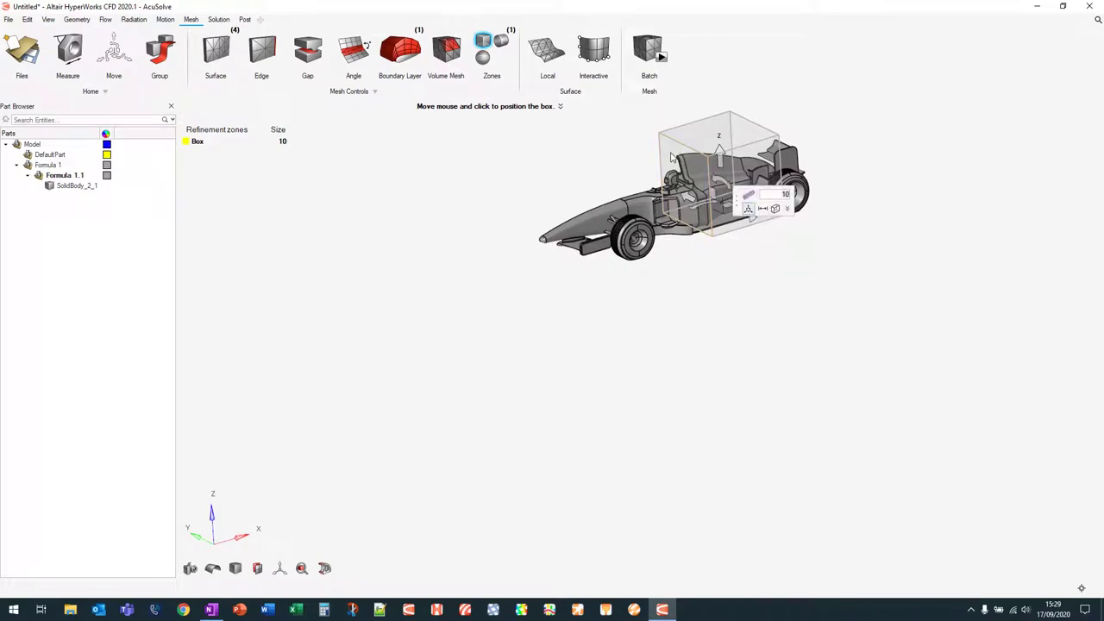
mouse_move(671, 157)
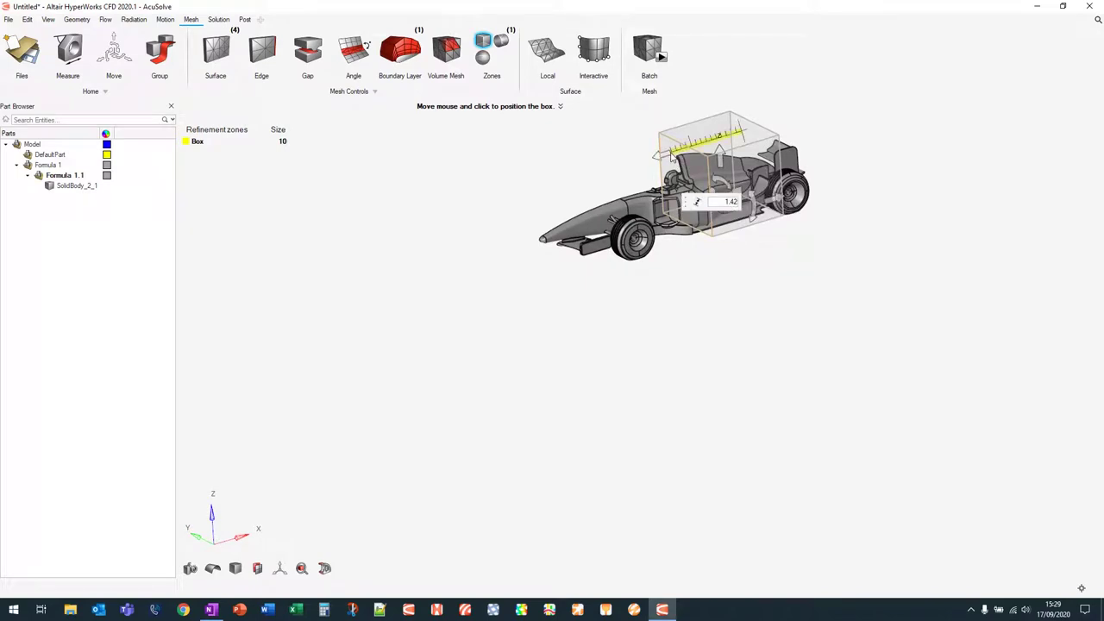
left_click_drag(670, 157, 399, 231)
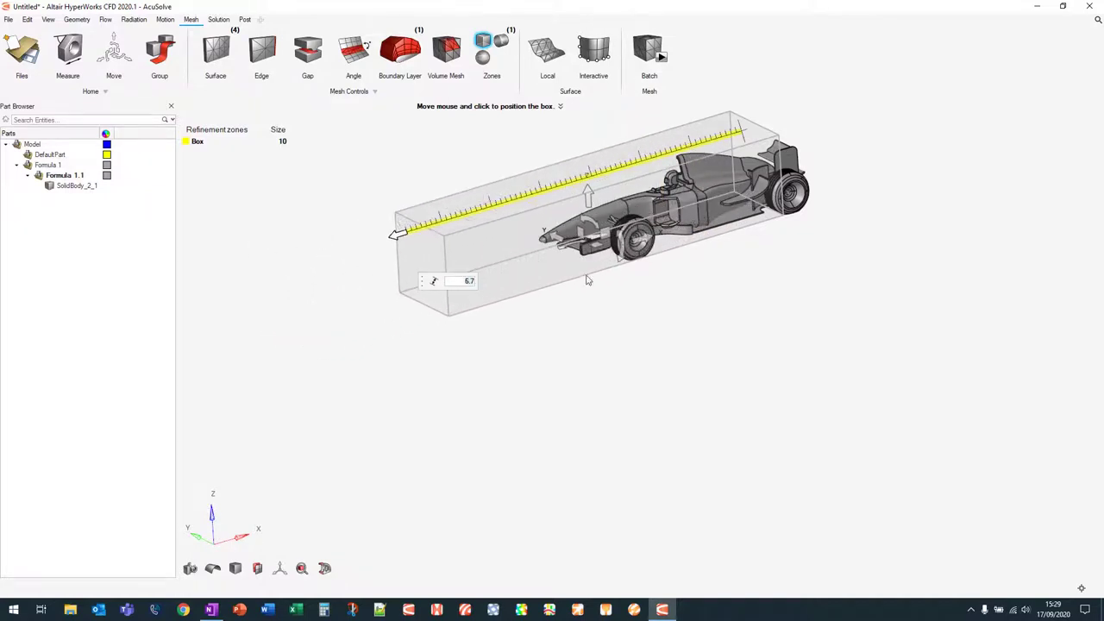
right_click_drag(587, 280, 665, 274)
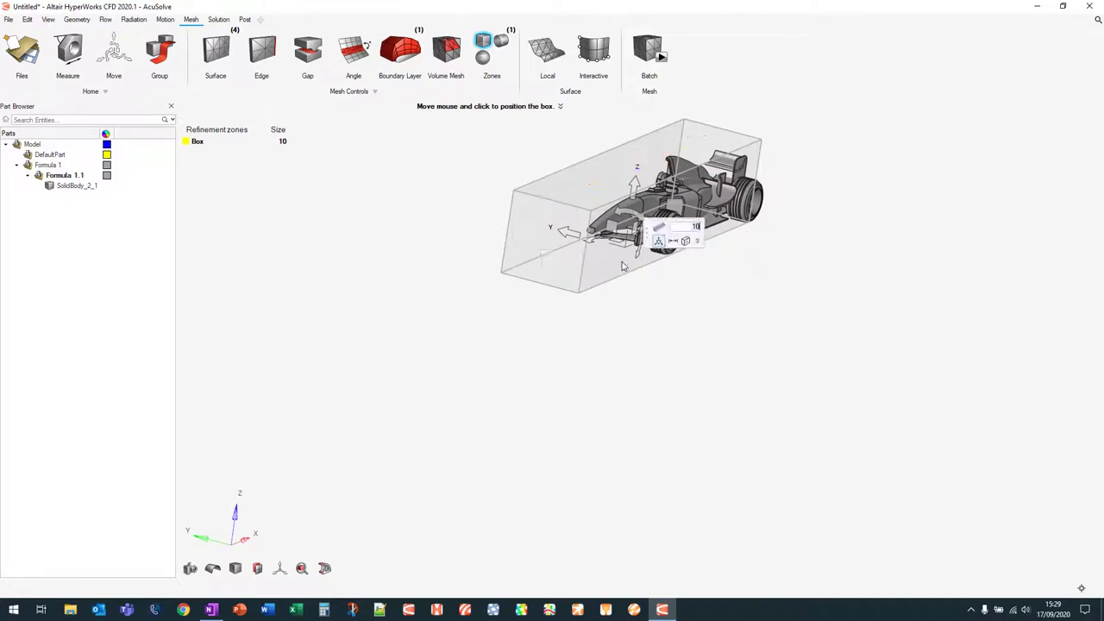
left_click_drag(623, 266, 723, 289)
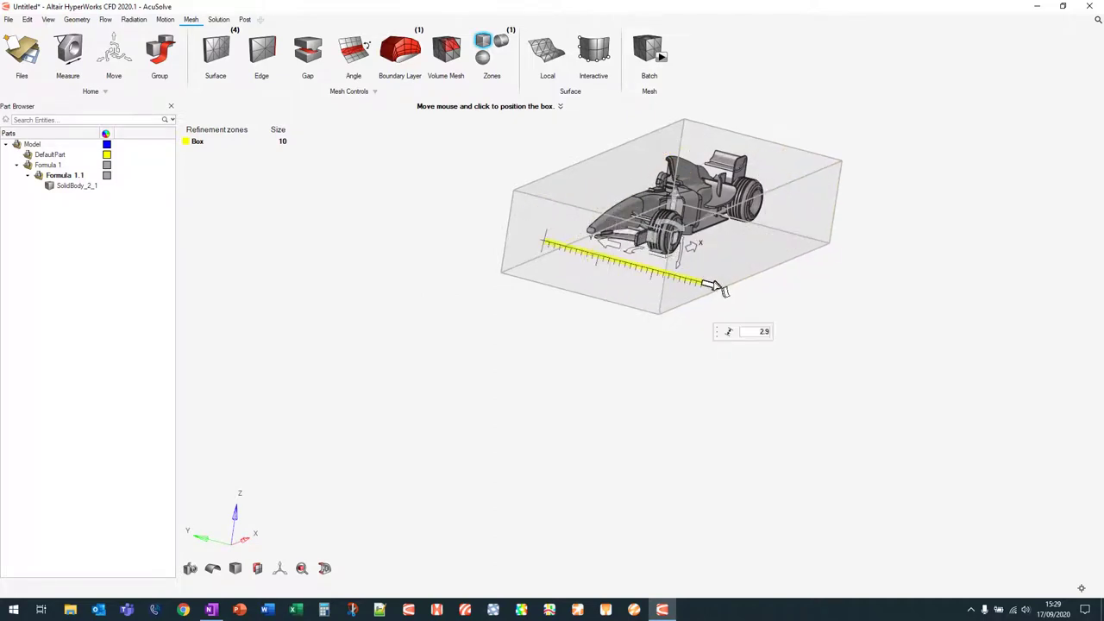
Step: Extend the refinement box rearward behind the car to a length of about 24.5 to cover the wake
right_click_drag(813, 273, 638, 226)
right_click_drag(717, 231, 768, 249)
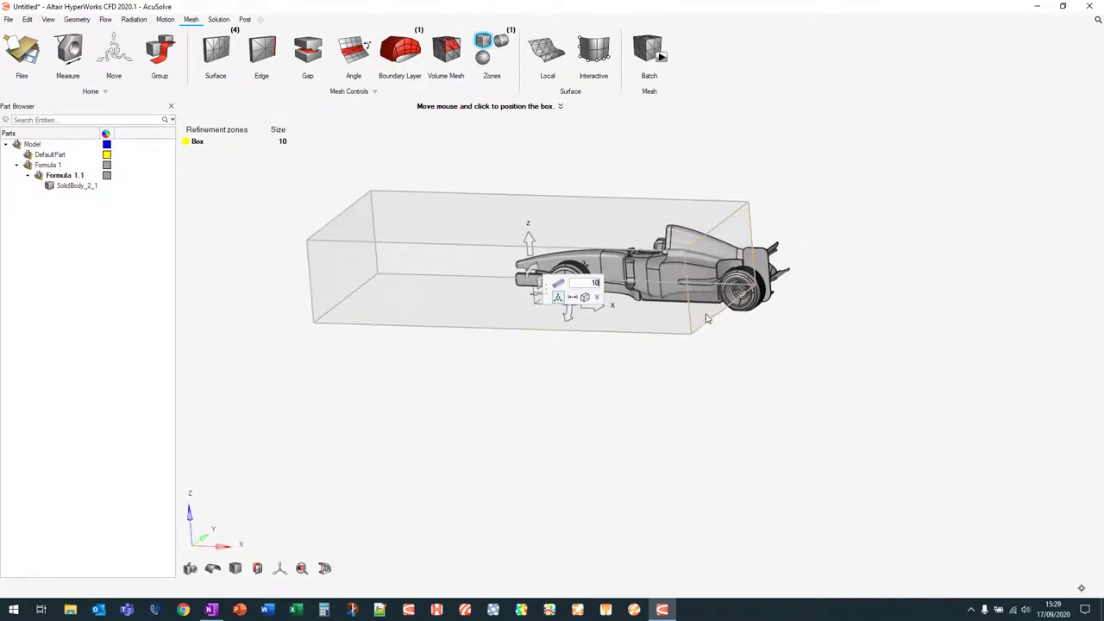
scroll(618, 507, "down", 3)
middle_click_drag(727, 520, 562, 425)
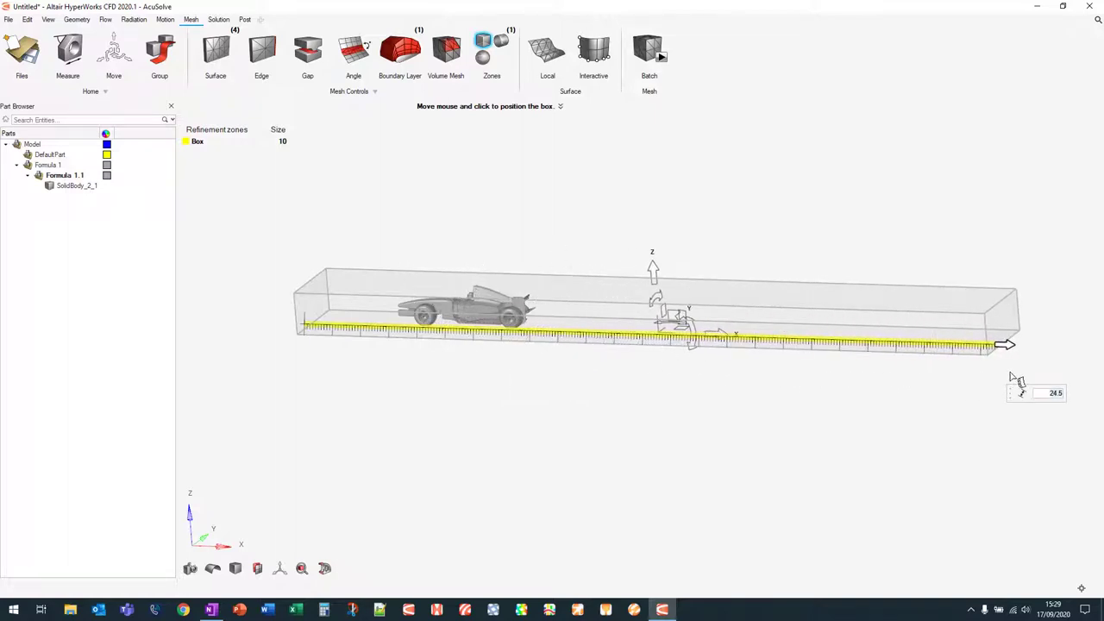
left_click(1016, 380)
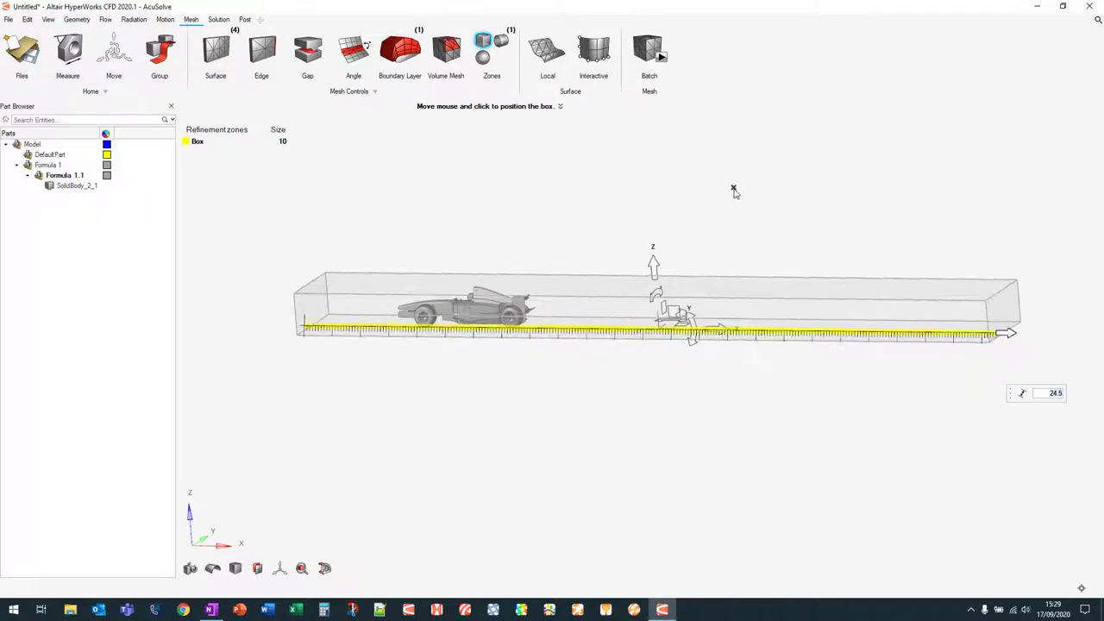
Step: Raise the top of the refinement box to a height of about 4.0 above the car
right_click_drag(733, 191, 759, 188)
right_click_drag(744, 227, 710, 227)
left_click(601, 288)
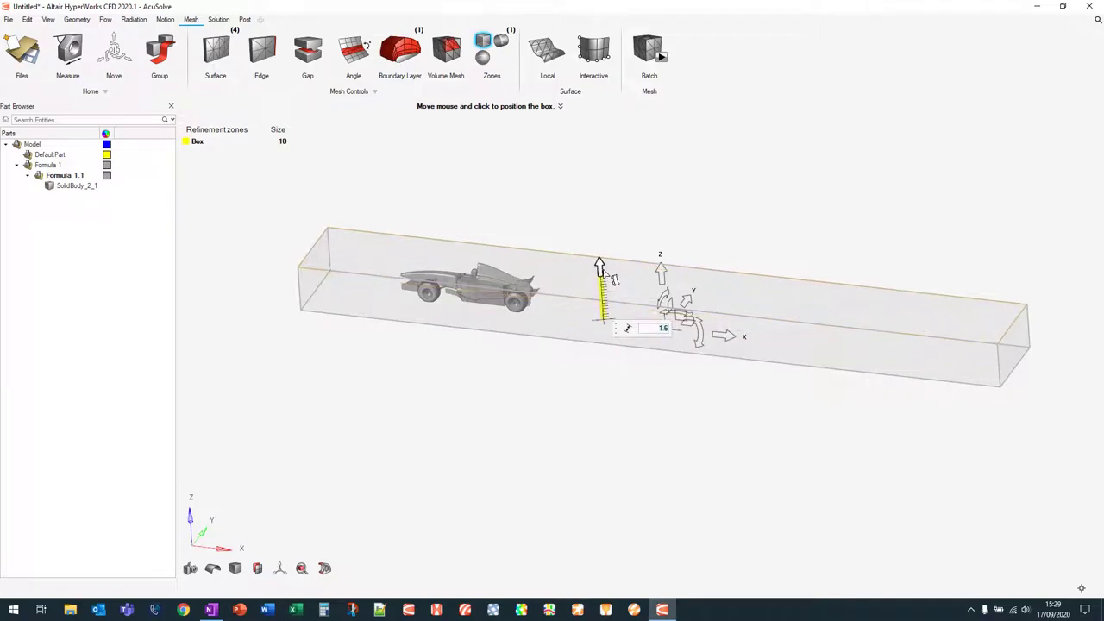
left_click(633, 212)
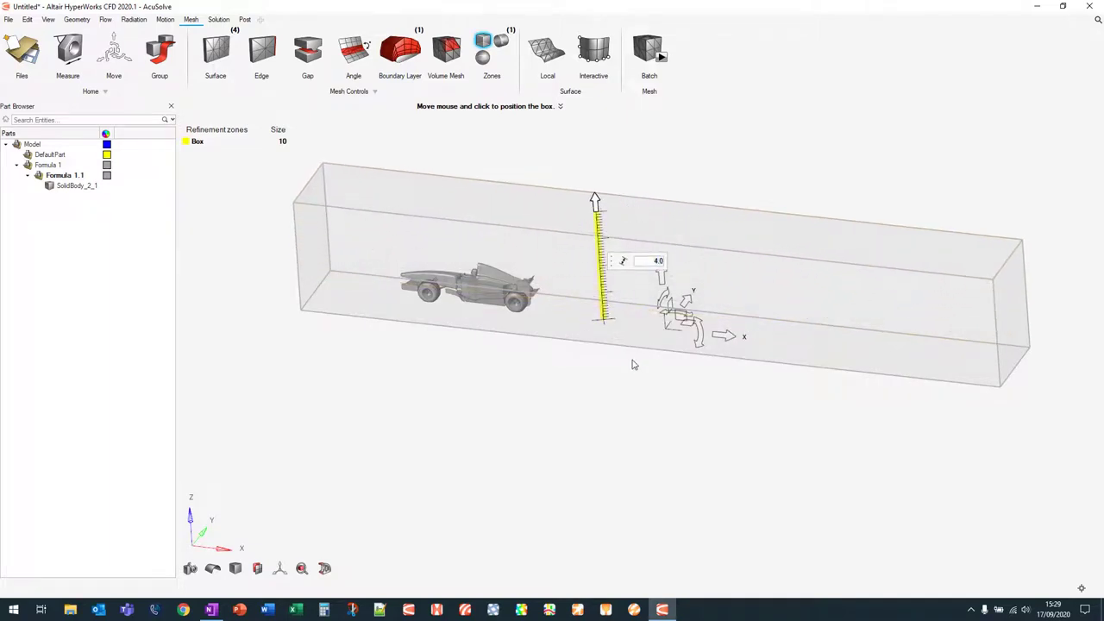
right_click_drag(632, 365, 577, 370)
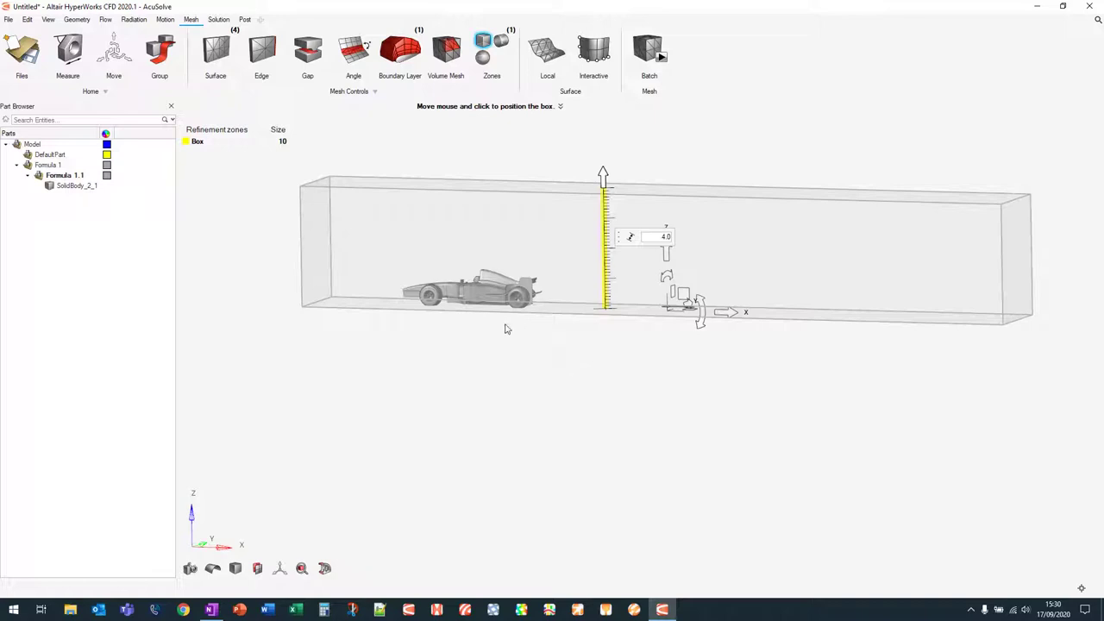
Step: Enter the element size for the box refinement zone and display the whole flow domain again
right_click_drag(505, 329, 602, 346)
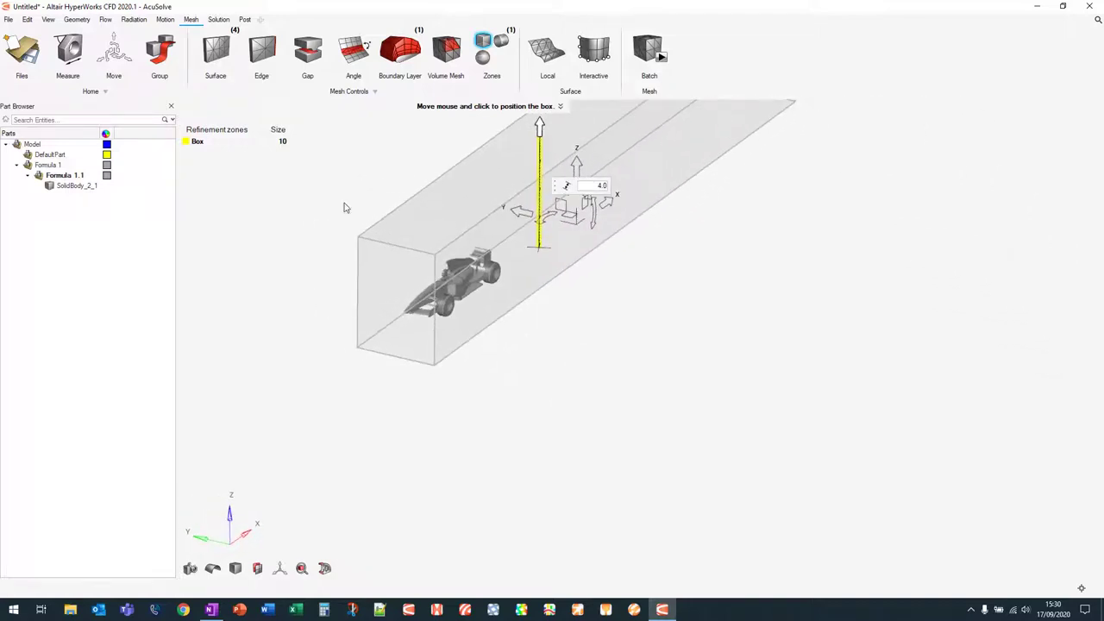
left_click(282, 141)
key("Return")
right_click_drag(336, 229, 191, 235)
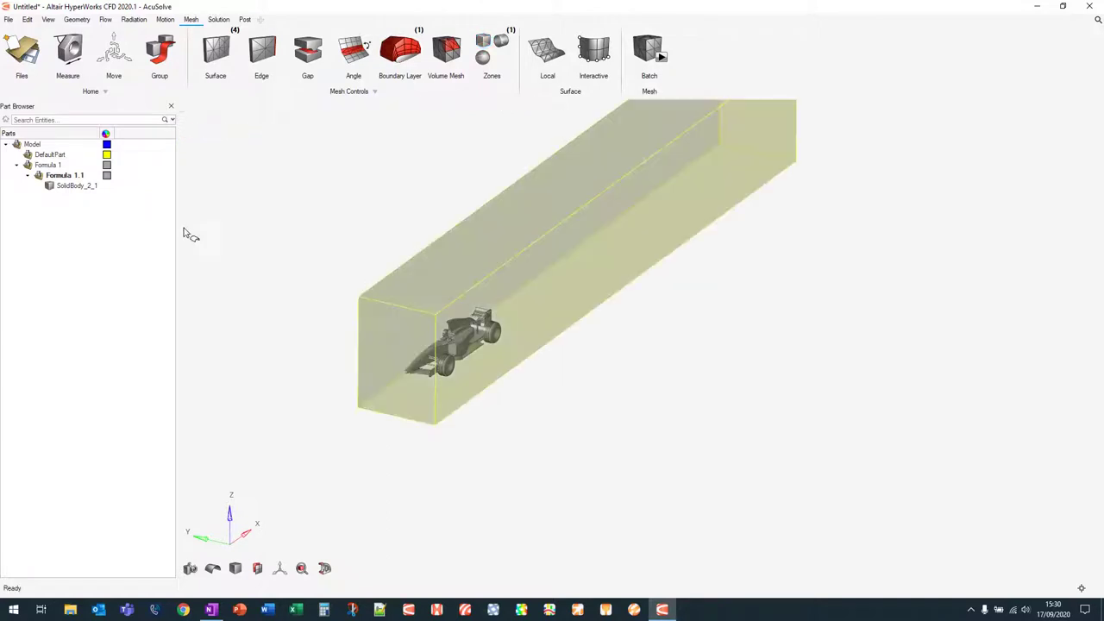
right_click_drag(420, 191, 420, 182)
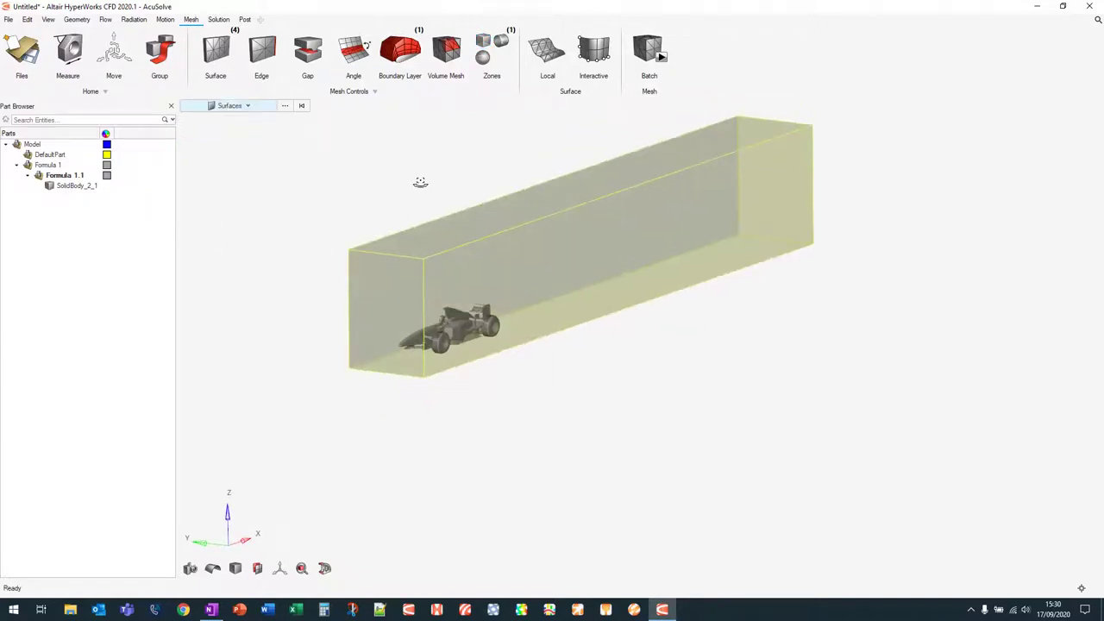
middle_click_drag(420, 182, 435, 226)
scroll(435, 225, "up", 3)
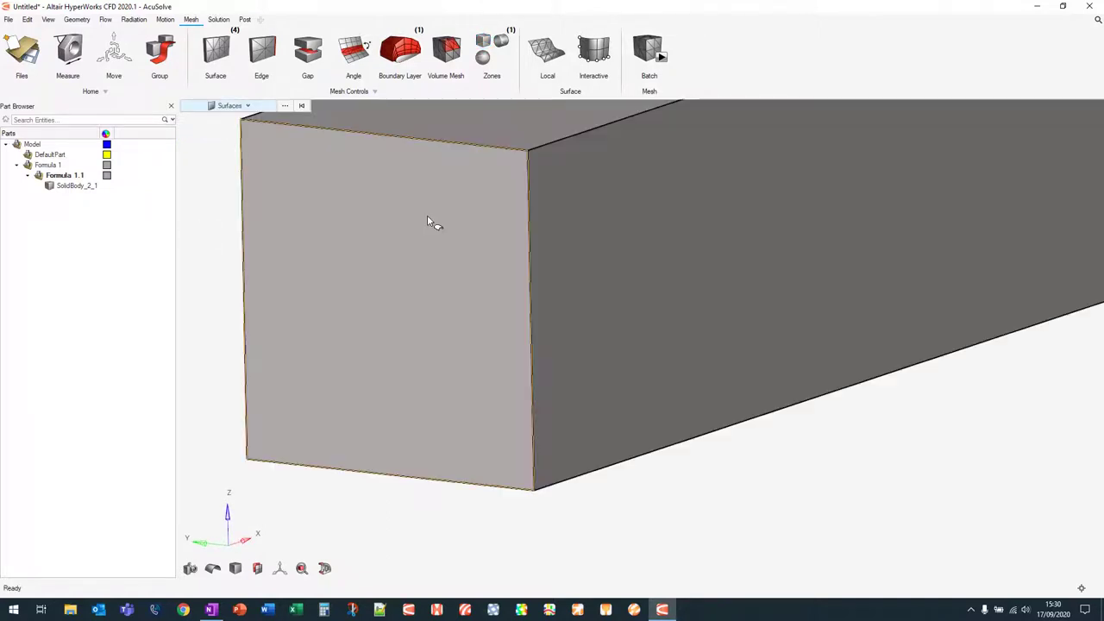
scroll(431, 222, "down", 3)
middle_click_drag(480, 167, 440, 294)
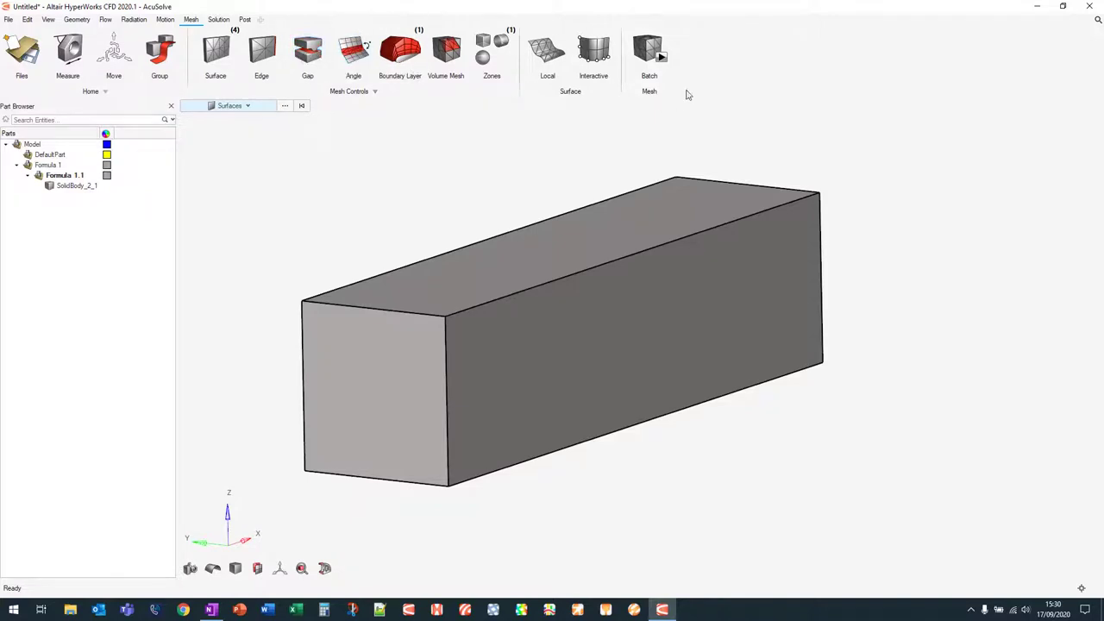
Step: Open the batch meshing setup for a combined surface and volume mesh and enter the average element size
left_click(660, 57)
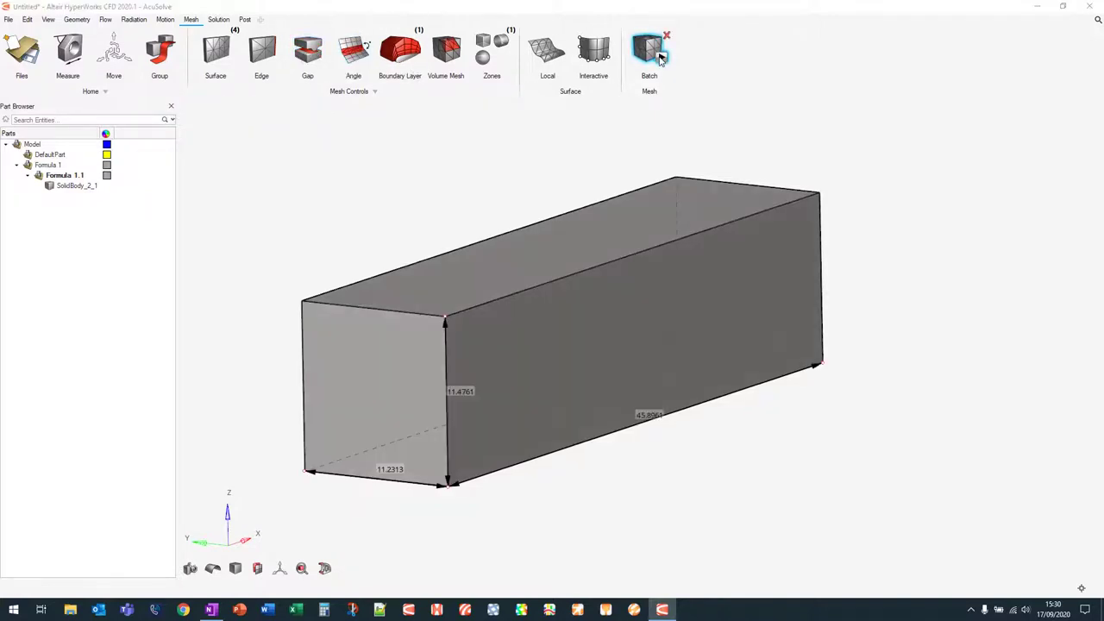
left_click(732, 163)
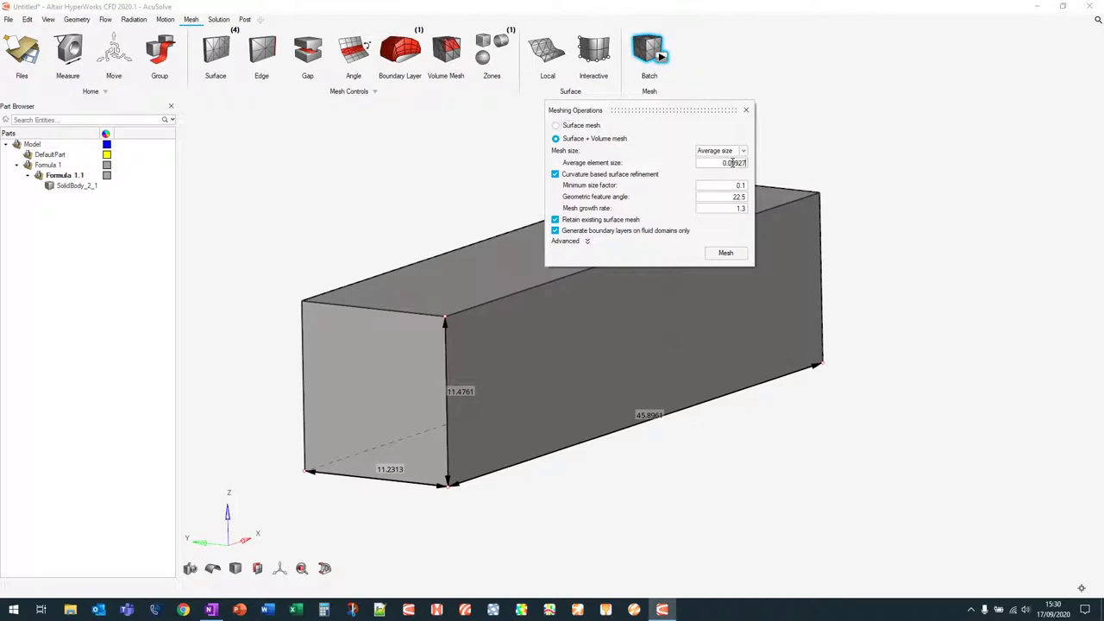
double_click(732, 163)
type("0")
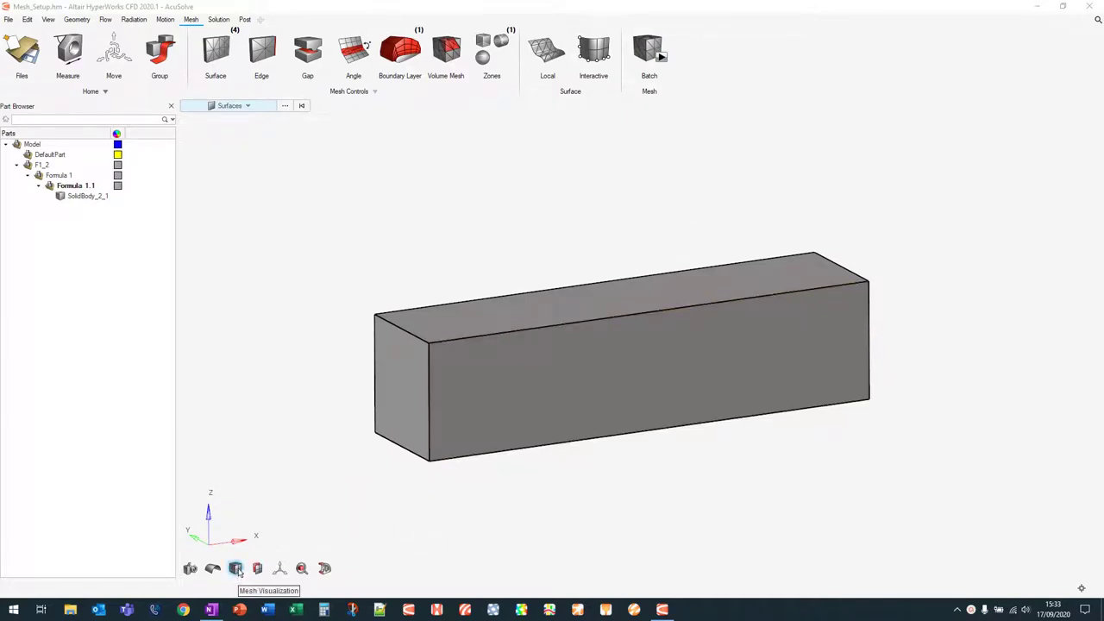
Step: Display the mesh lines on the flow domain and examine the surface mesh on its outer faces
left_click(236, 569)
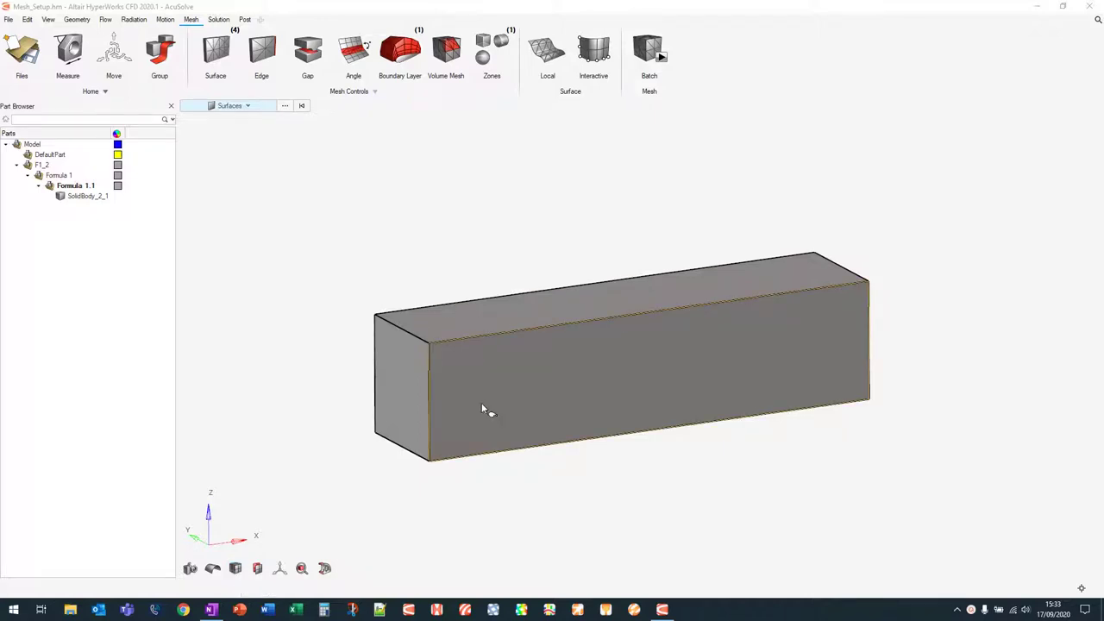
scroll(430, 293, "up", 5)
scroll(417, 302, "down", 5)
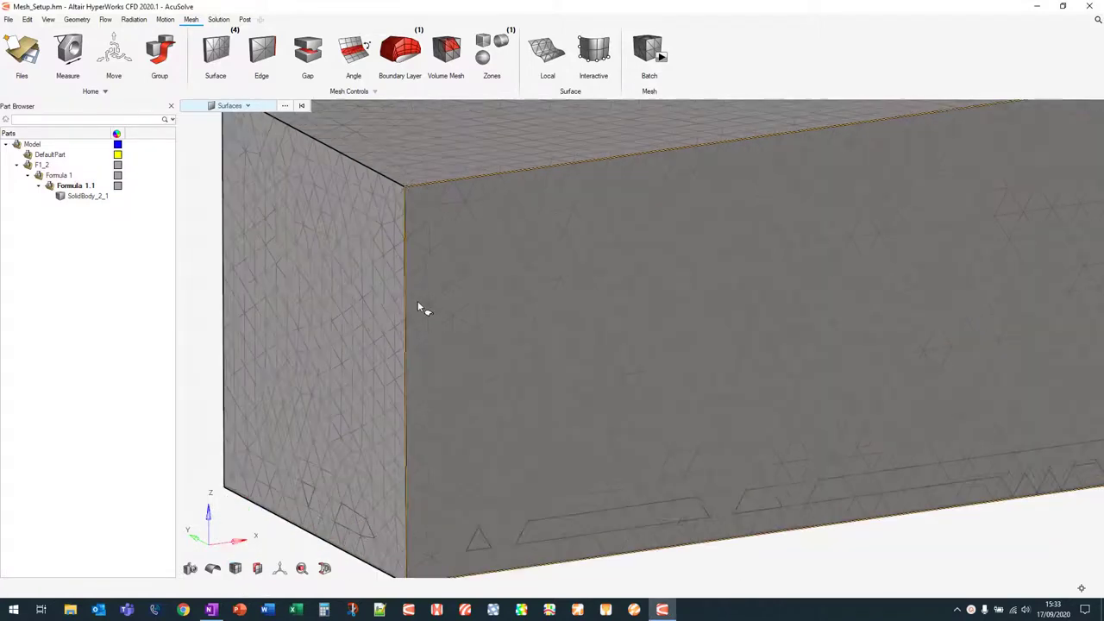
mouse_move(418, 301)
right_mouse_down()
mouse_move(481, 342)
mouse_move(492, 334)
right_mouse_up()
scroll(436, 337, "down", 5)
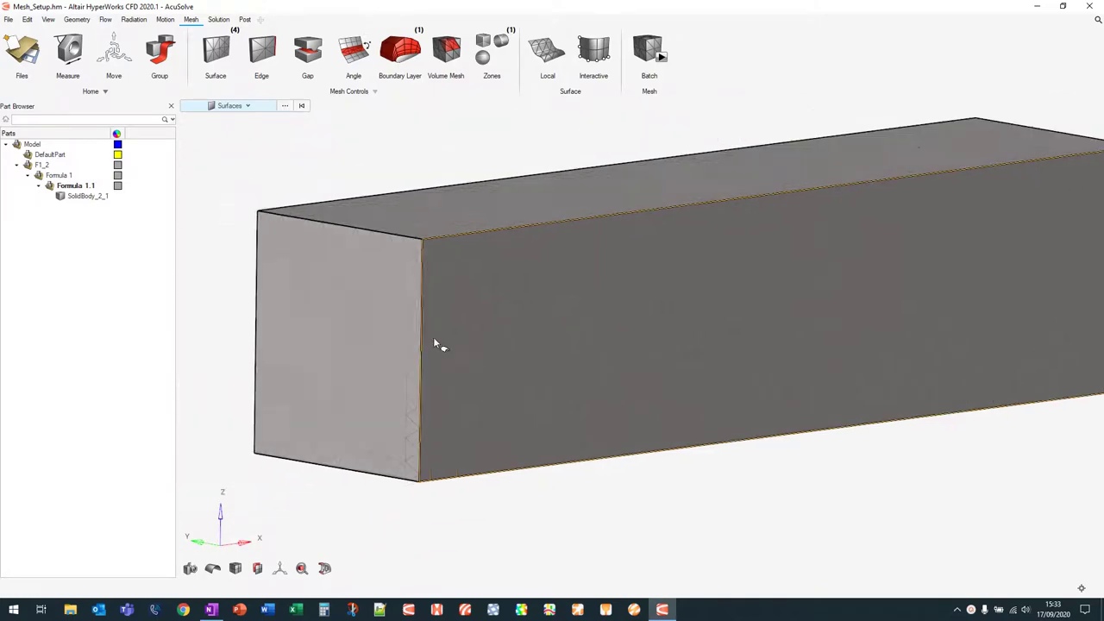
Step: Replace the existing section cut with a new lengthwise one and reverse the side it clips
left_click(325, 570)
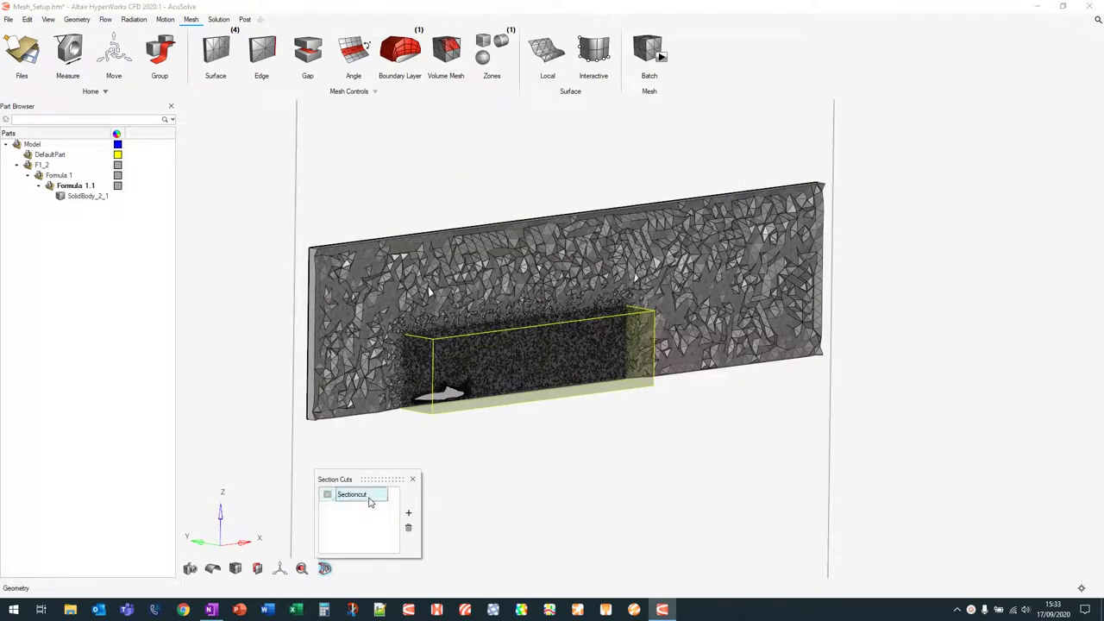
right_click(370, 500)
left_click(387, 515)
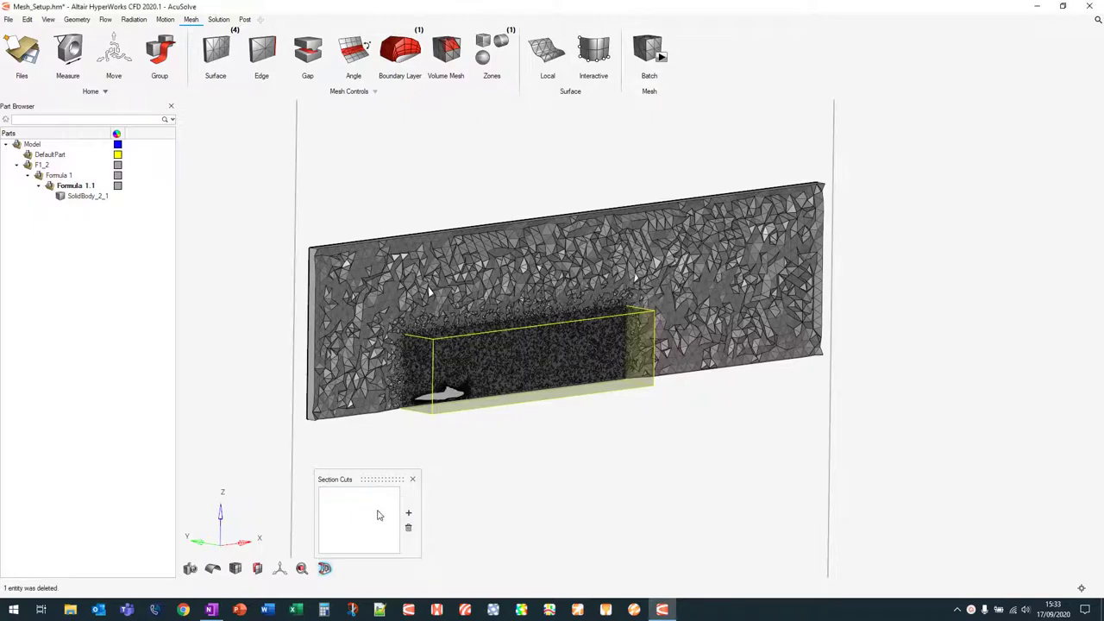
left_click(408, 514)
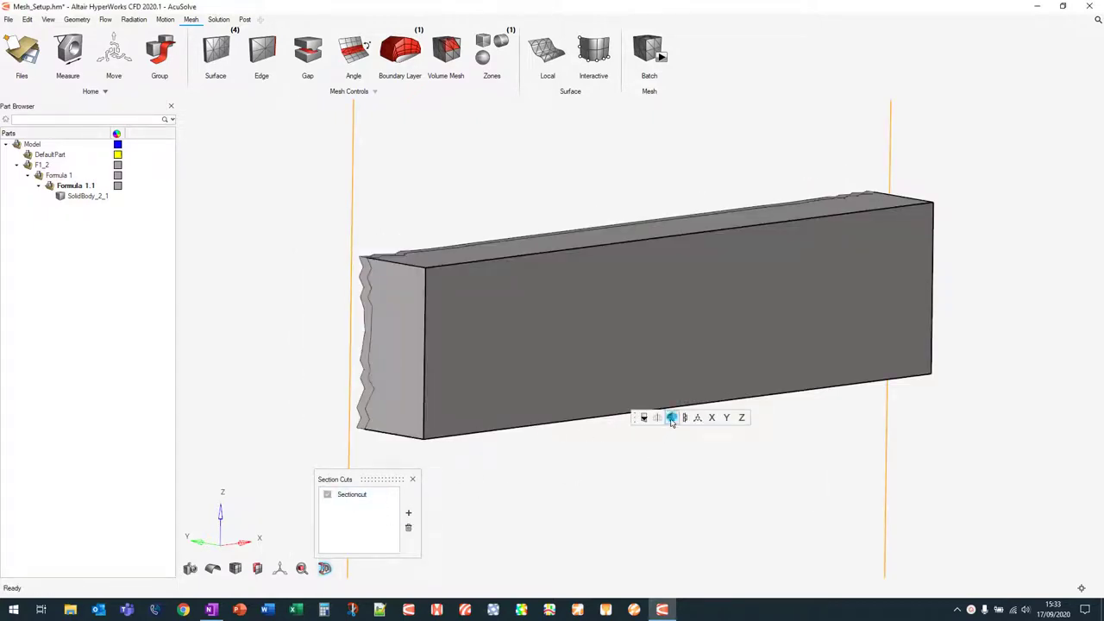
left_click(672, 418)
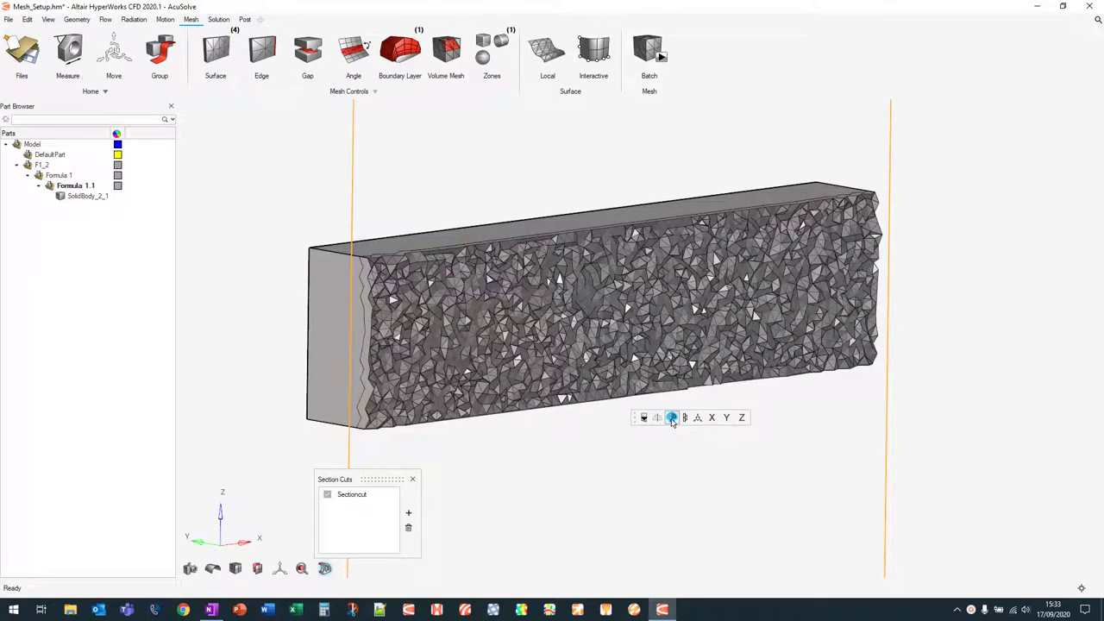
left_click(698, 419)
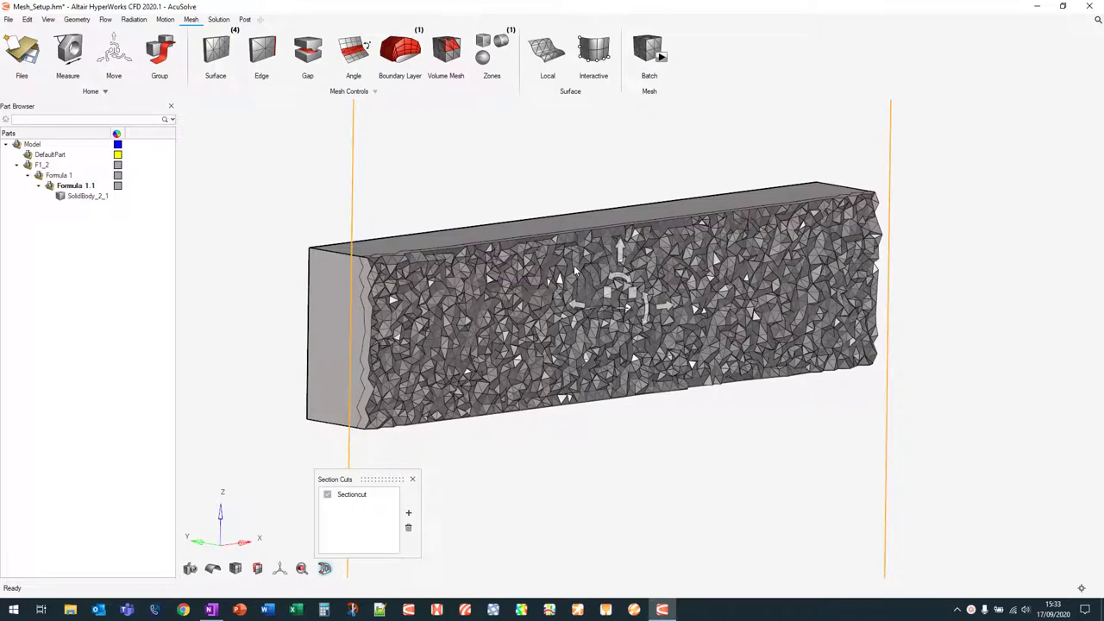
Step: Move the section plane along Y to about 5.41 so that it cuts through the car
left_click_drag(578, 305, 582, 310)
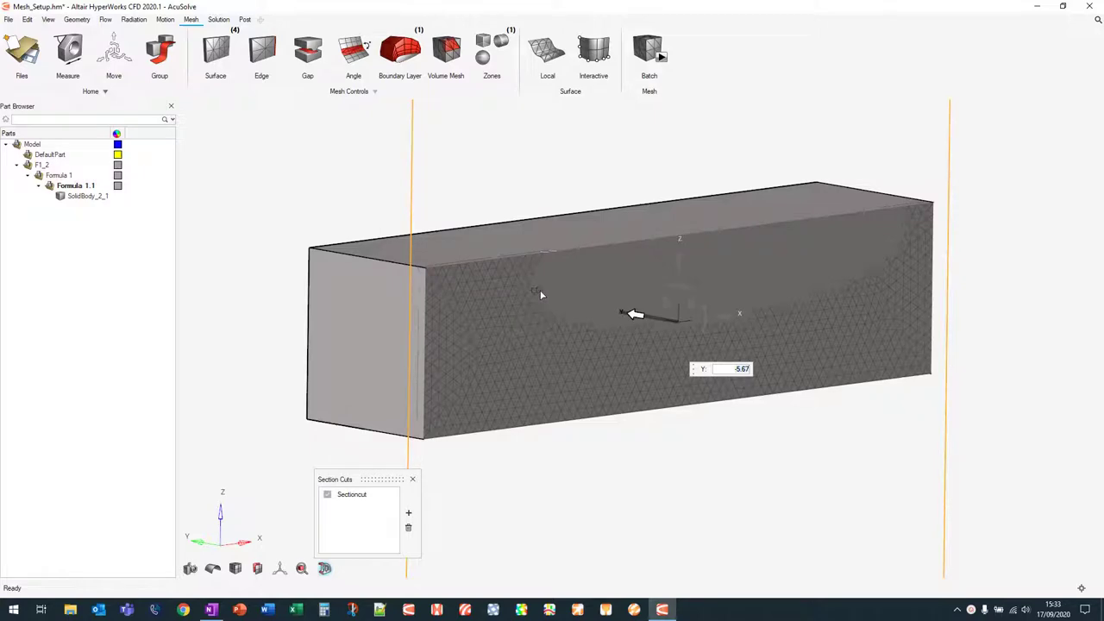
left_click_drag(572, 301, 632, 312)
left_click_drag(615, 308, 566, 300)
right_click_drag(564, 423, 541, 426)
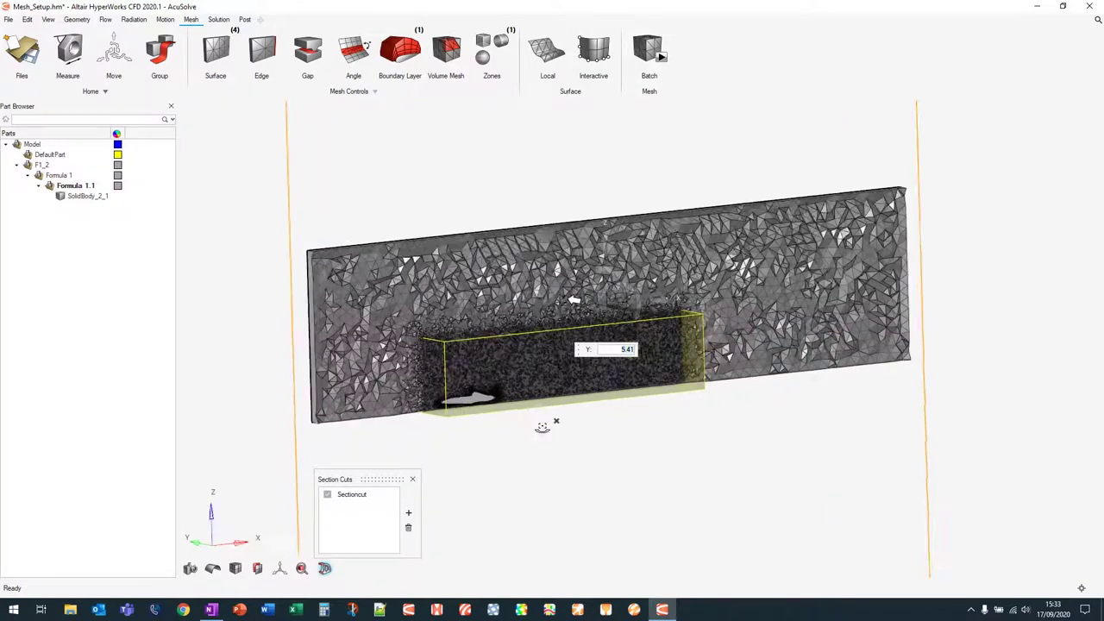
Step: Examine the sectioned volume mesh around the car, including the boundary layers, underbody, wings and refinement zone
scroll(541, 425, "up", 8)
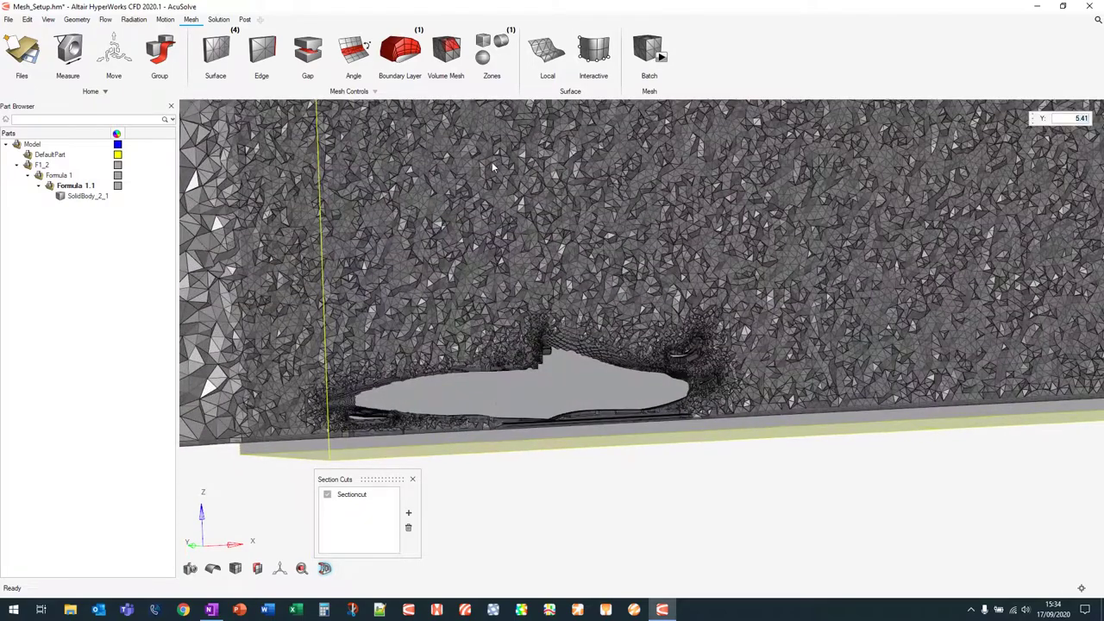
scroll(608, 345, "down", 5)
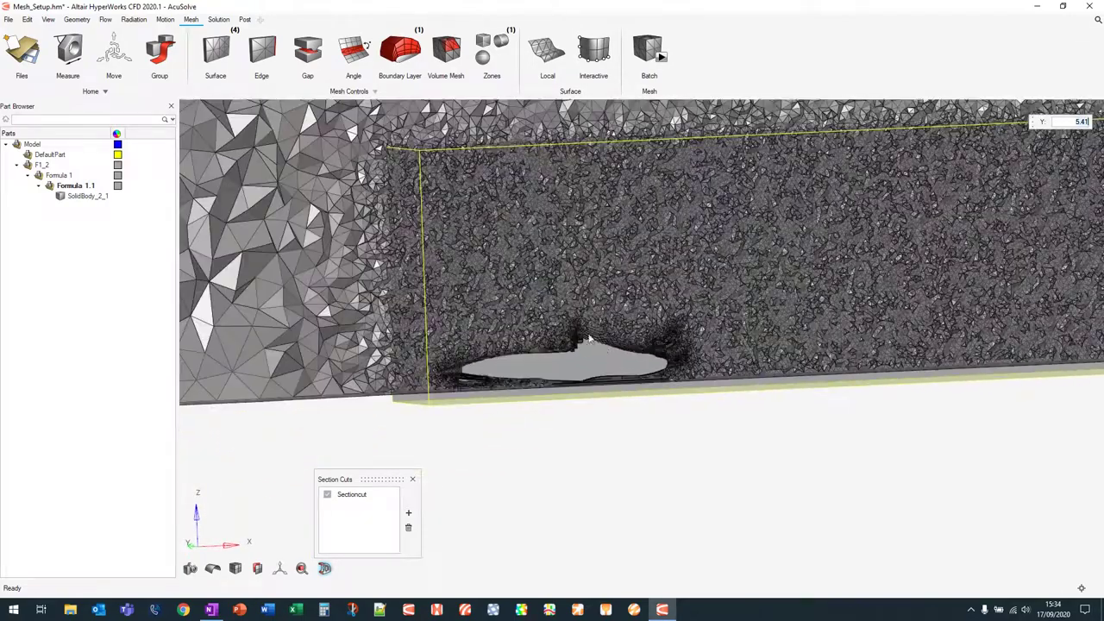
scroll(572, 365, "up", 10)
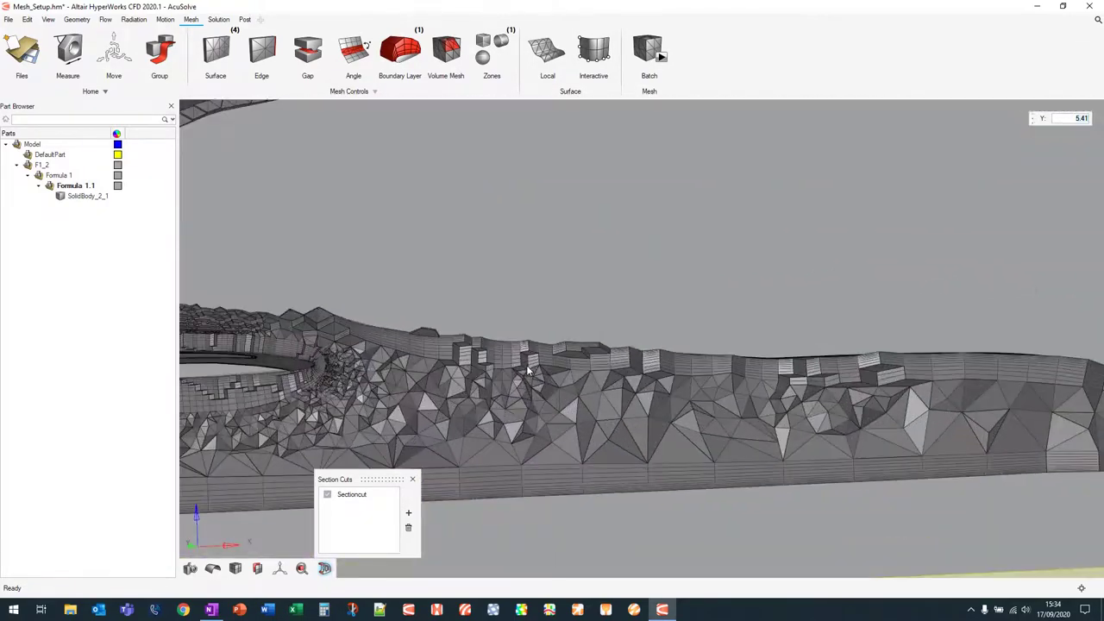
scroll(529, 371, "down", 5)
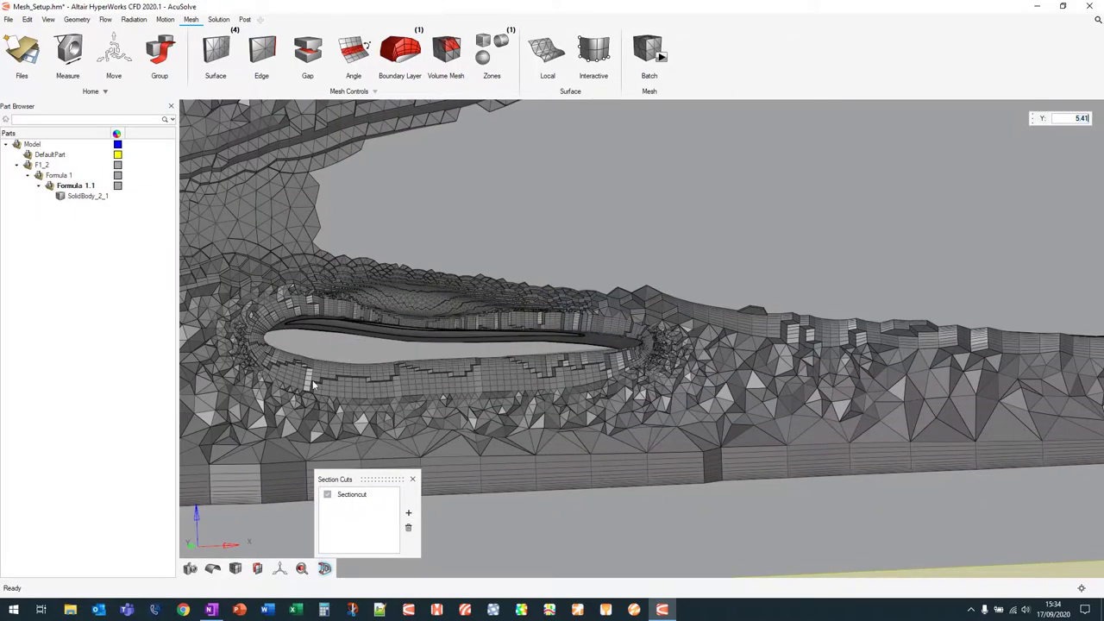
scroll(466, 380, "up", 8)
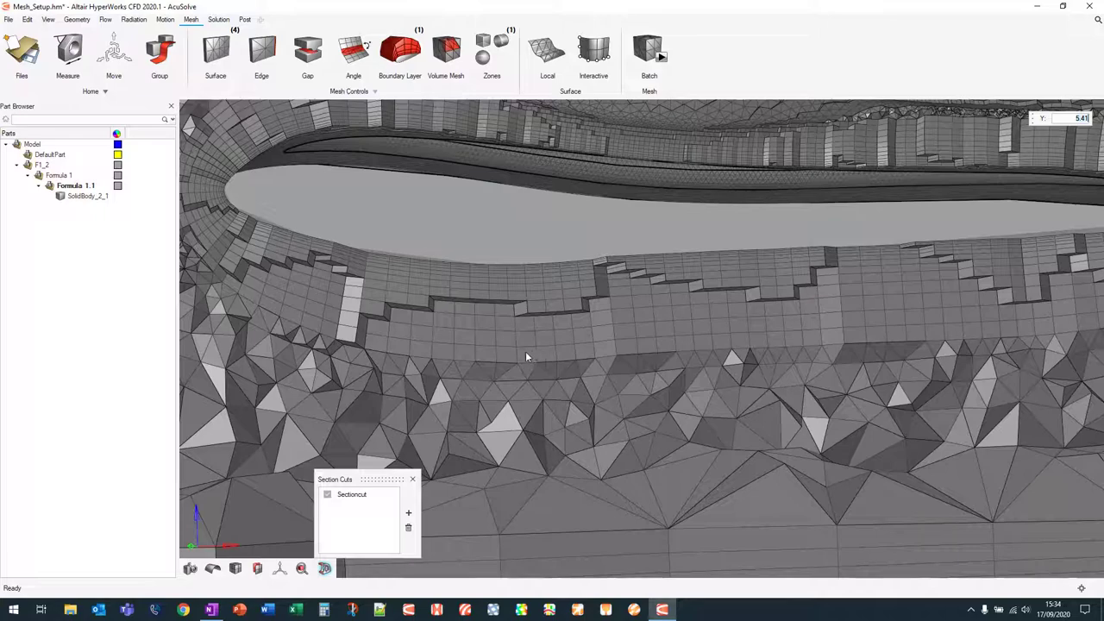
scroll(518, 372, "down", 5)
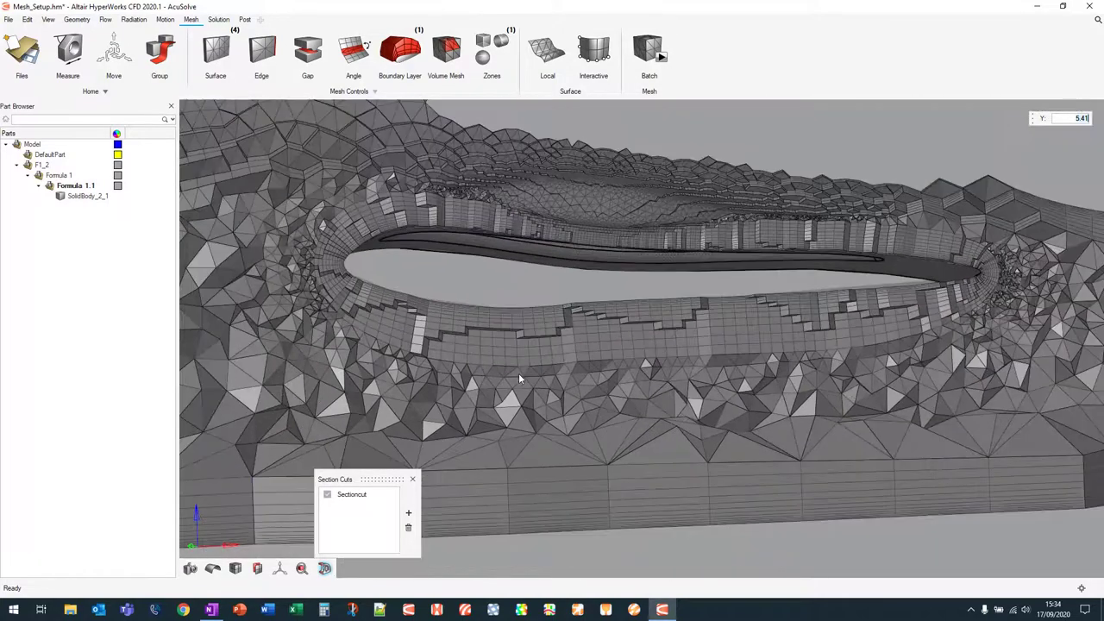
right_click_drag(519, 373, 489, 339)
scroll(708, 343, "up", 5)
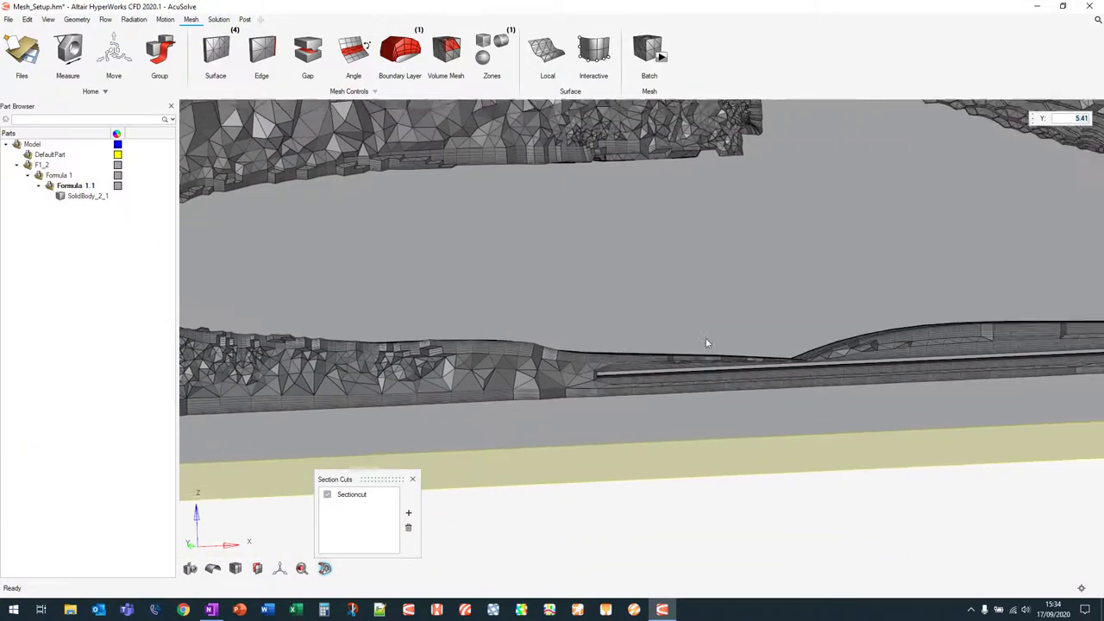
scroll(770, 235, "down", 5)
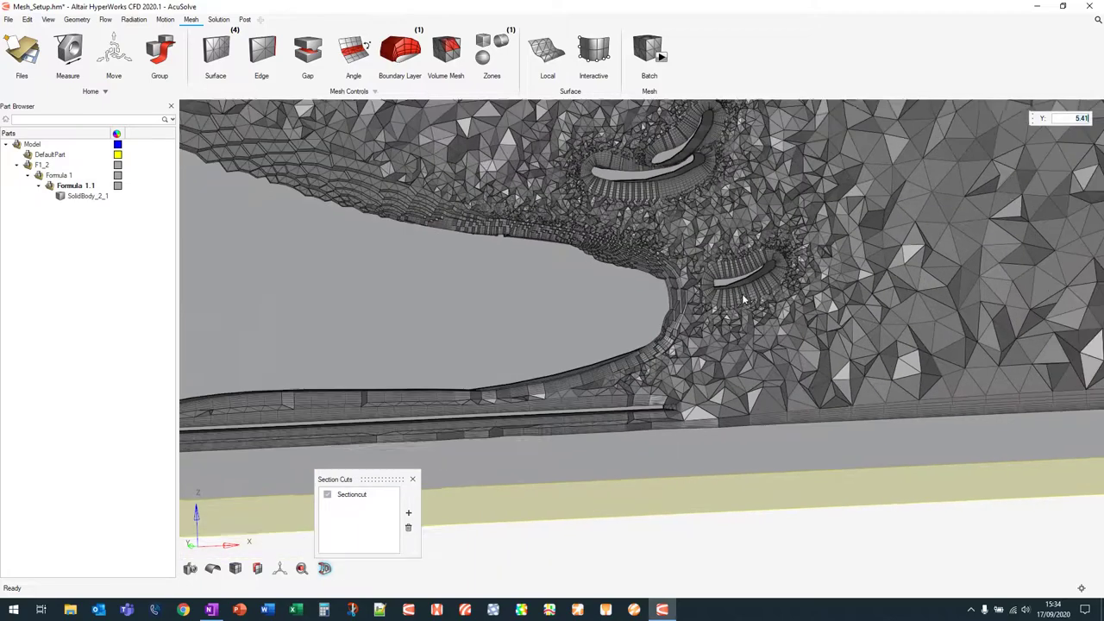
scroll(802, 286, "down", 3)
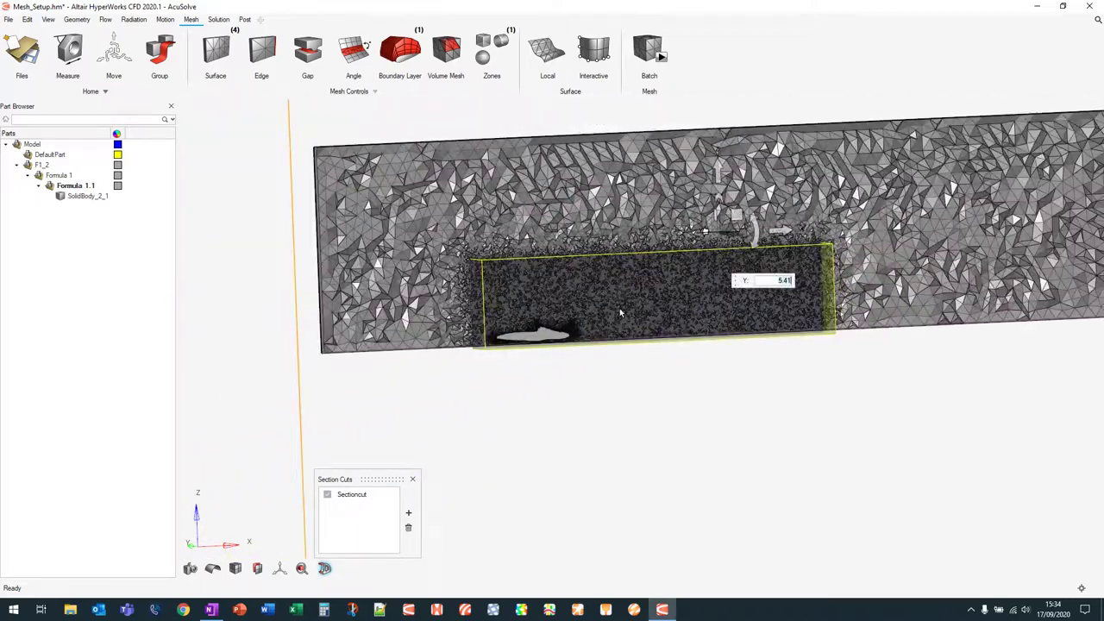
right_click_drag(619, 307, 624, 304)
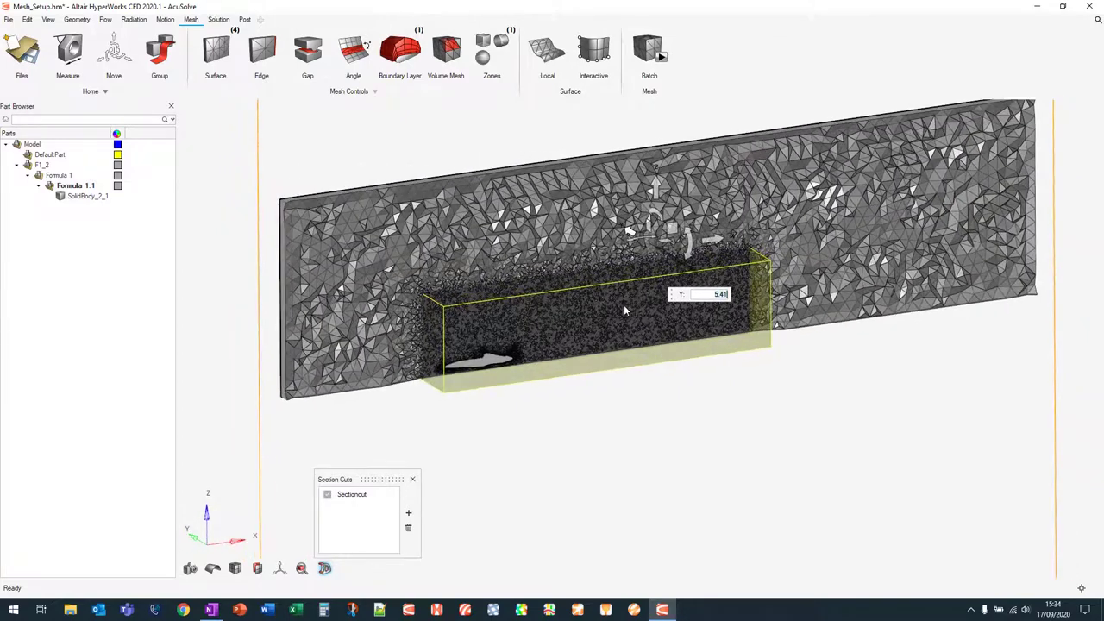
Step: Close the section cut view and show the domain shaded without mesh lines
left_click(412, 480)
scroll(567, 481, "down", 3)
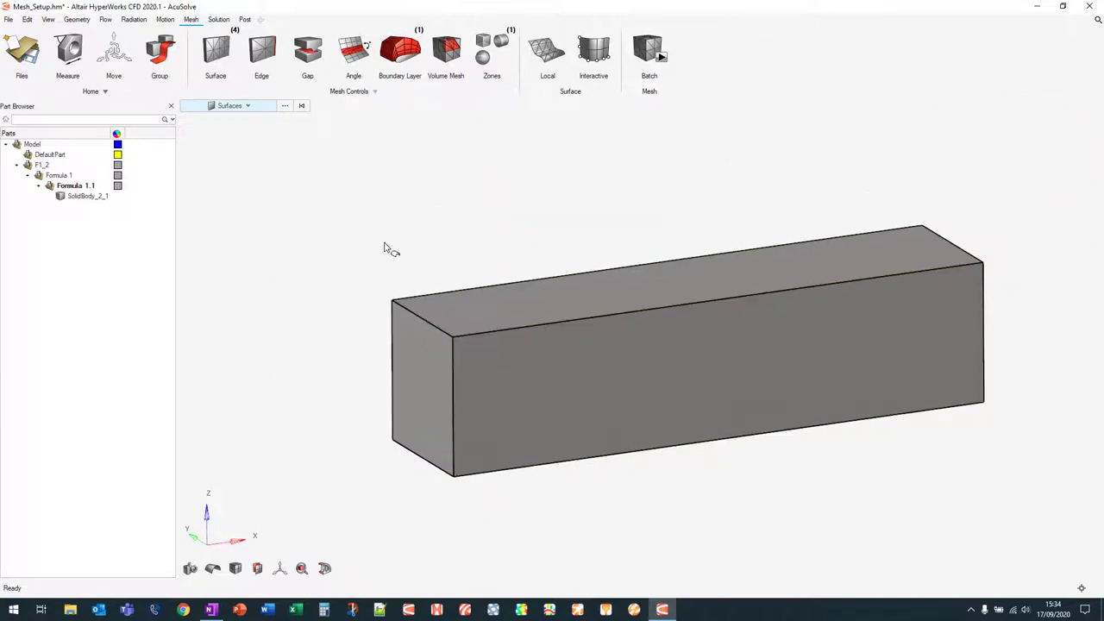
middle_click_drag(387, 246, 347, 180)
left_click(235, 569)
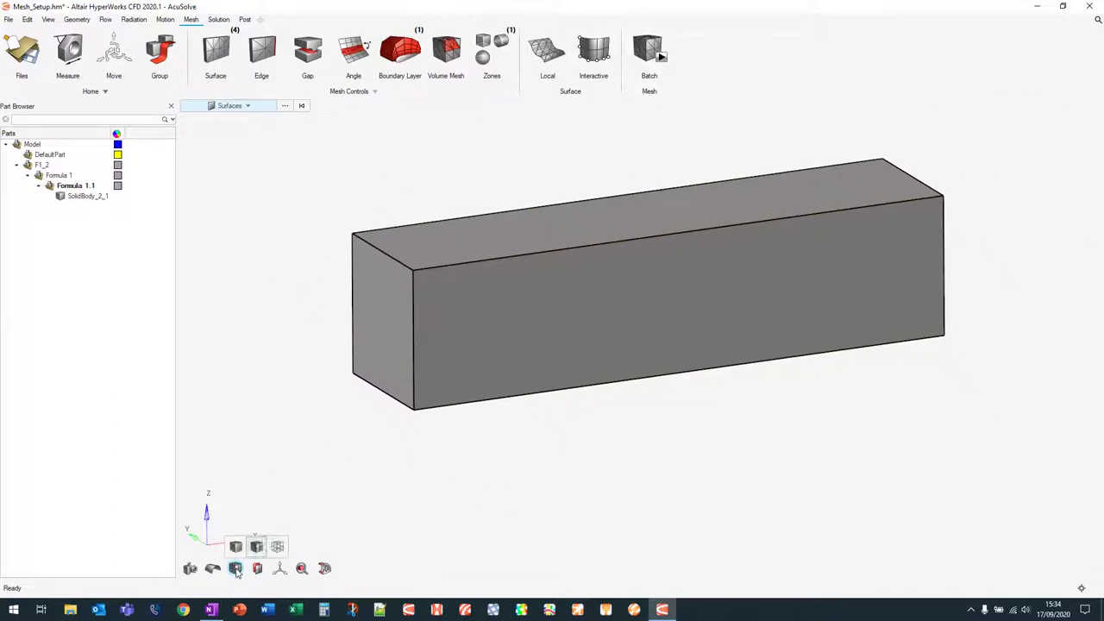
left_click(237, 548)
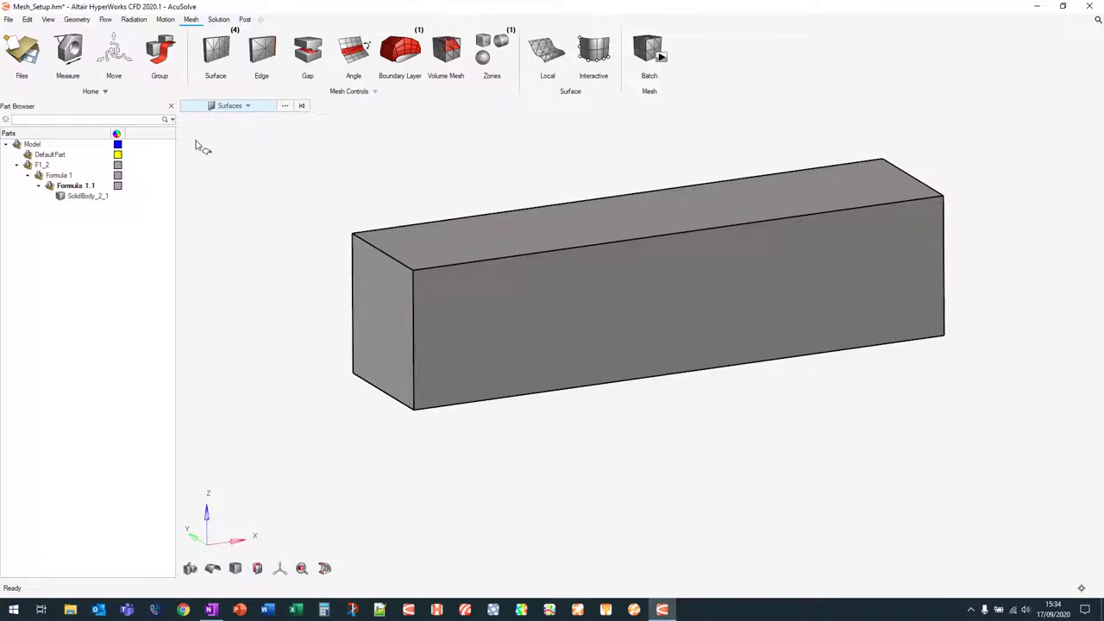
Step: Check the model's entity counts, including its nodes and 2D and 3D elements, and close the list
left_click(82, 64)
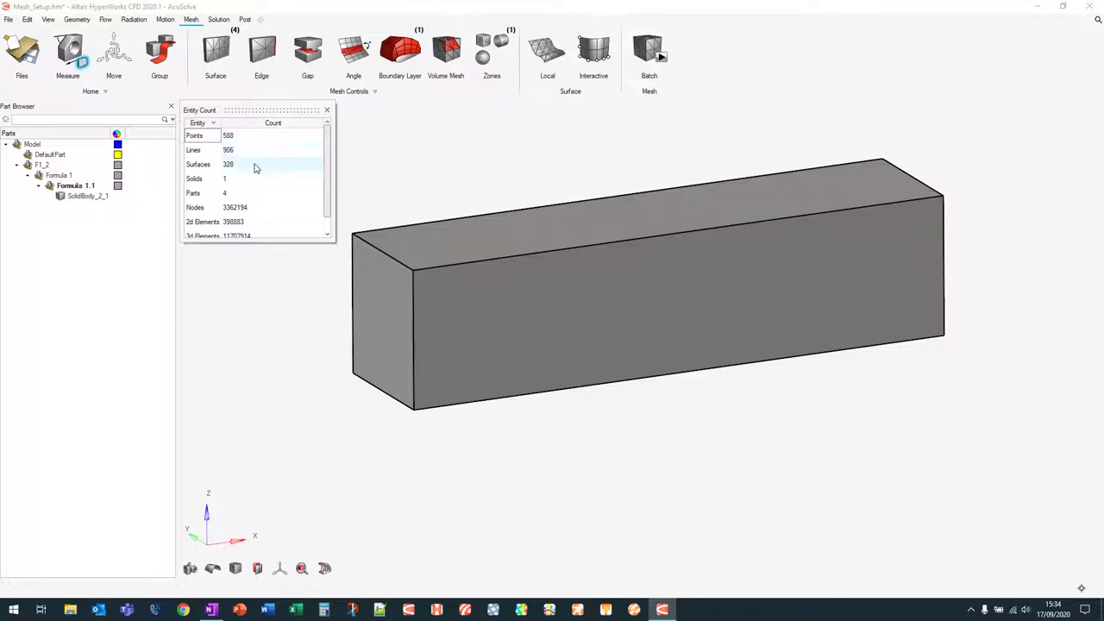
scroll(257, 177, "down", 1)
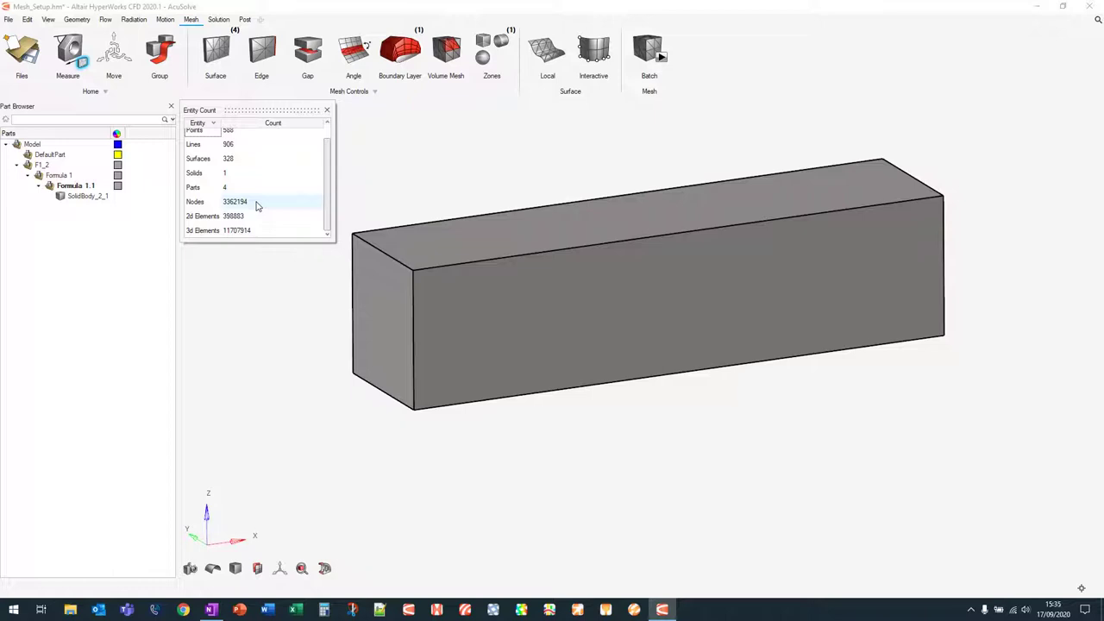
left_click(327, 110)
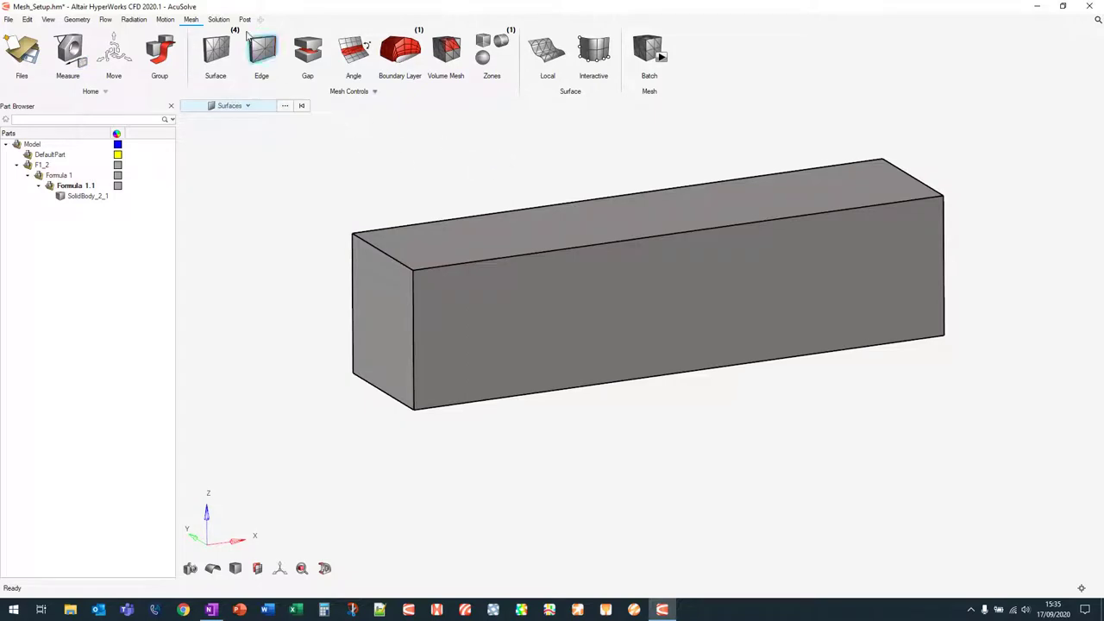
Step: Look over the solution tools and bring up the flow boundary condition tools
left_click(219, 20)
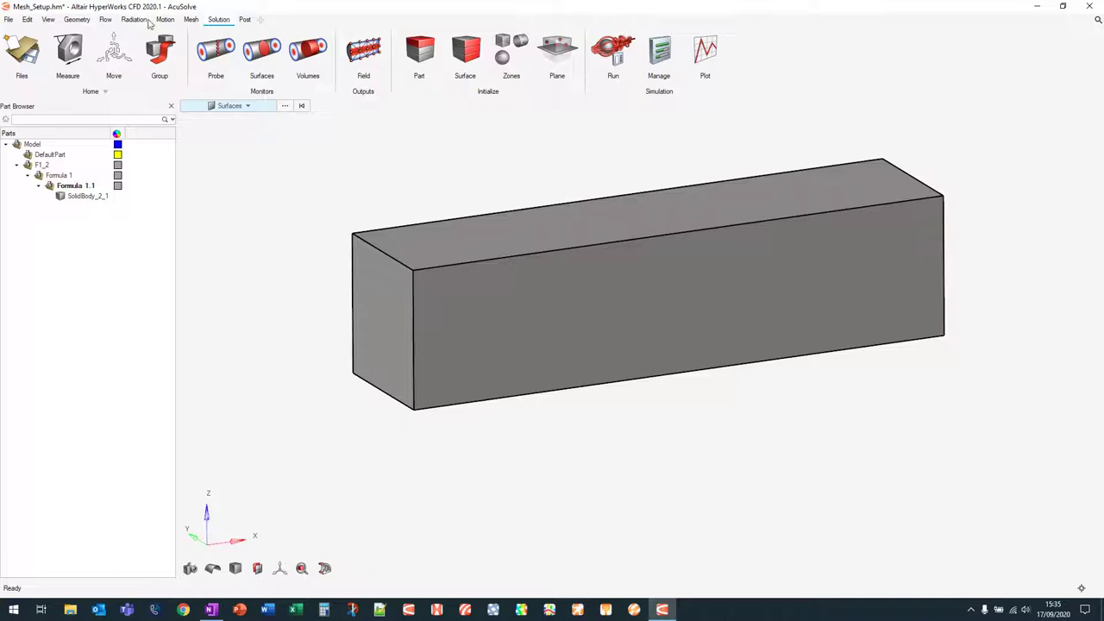
left_click(106, 22)
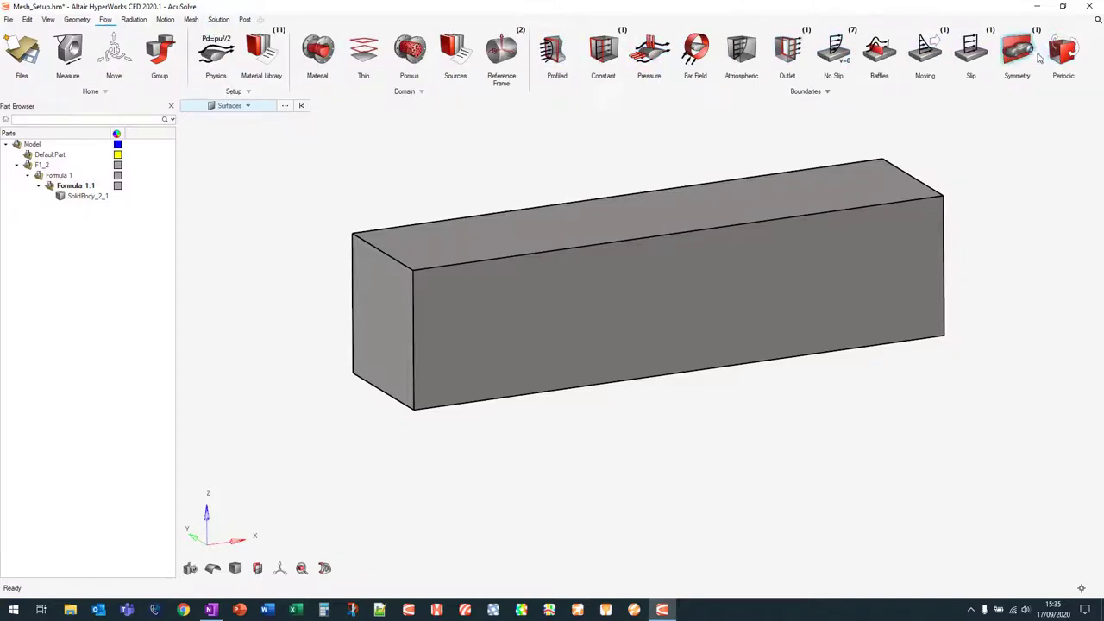
Step: Add a surface output monitor to the small end face of the domain box and delete it again
left_click(219, 20)
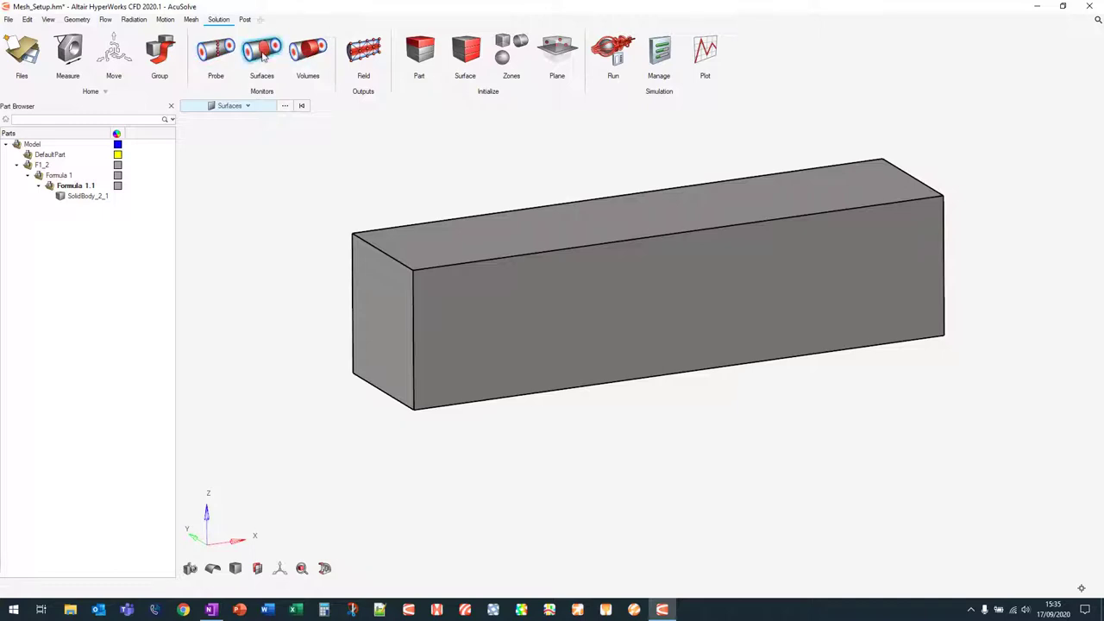
left_click(265, 62)
left_click(386, 286)
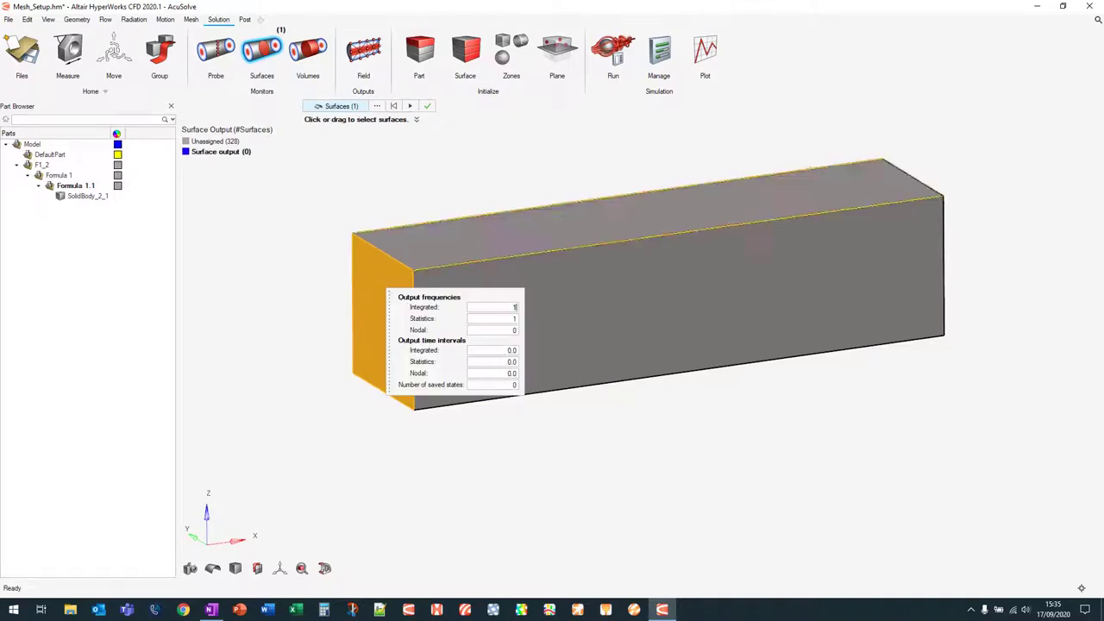
left_click(427, 105)
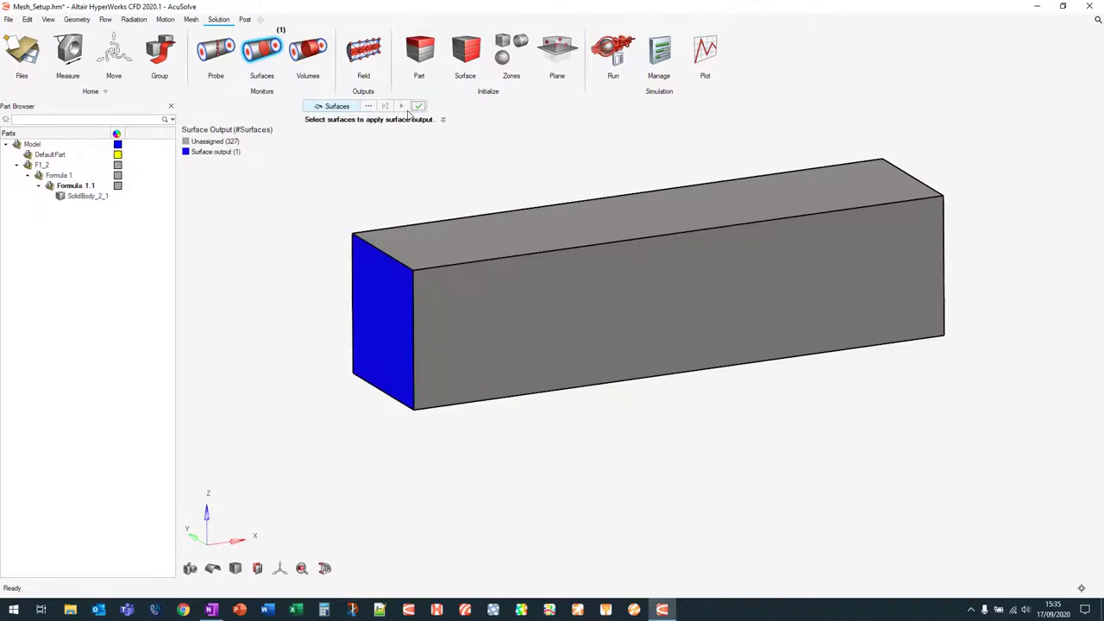
right_click(245, 154)
left_click(275, 251)
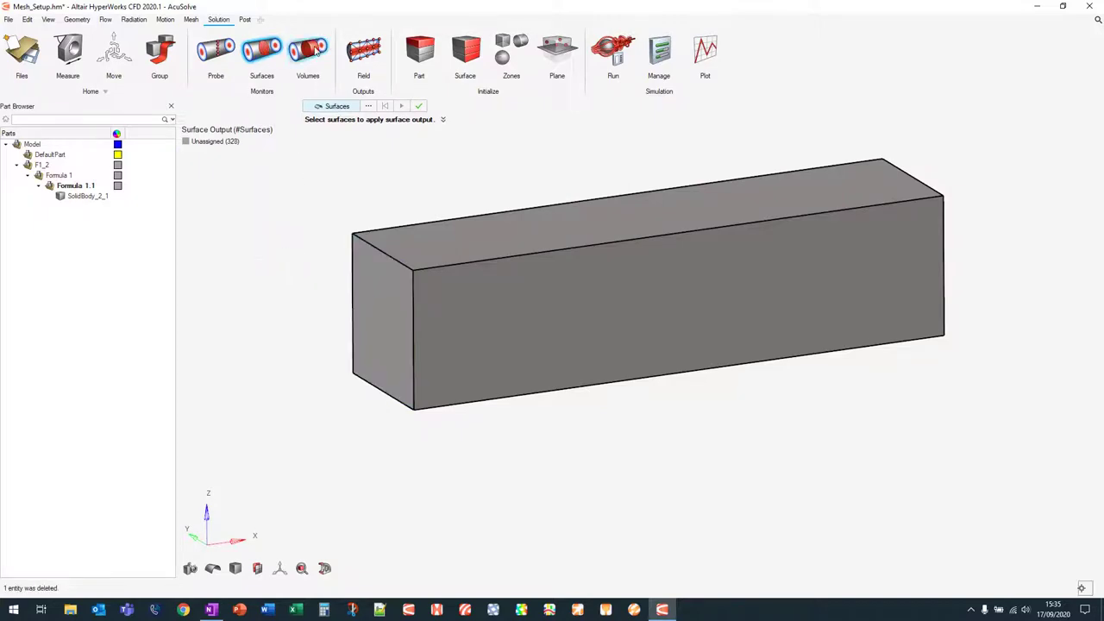
Step: Review the field output settings for the solution variables
left_click(364, 51)
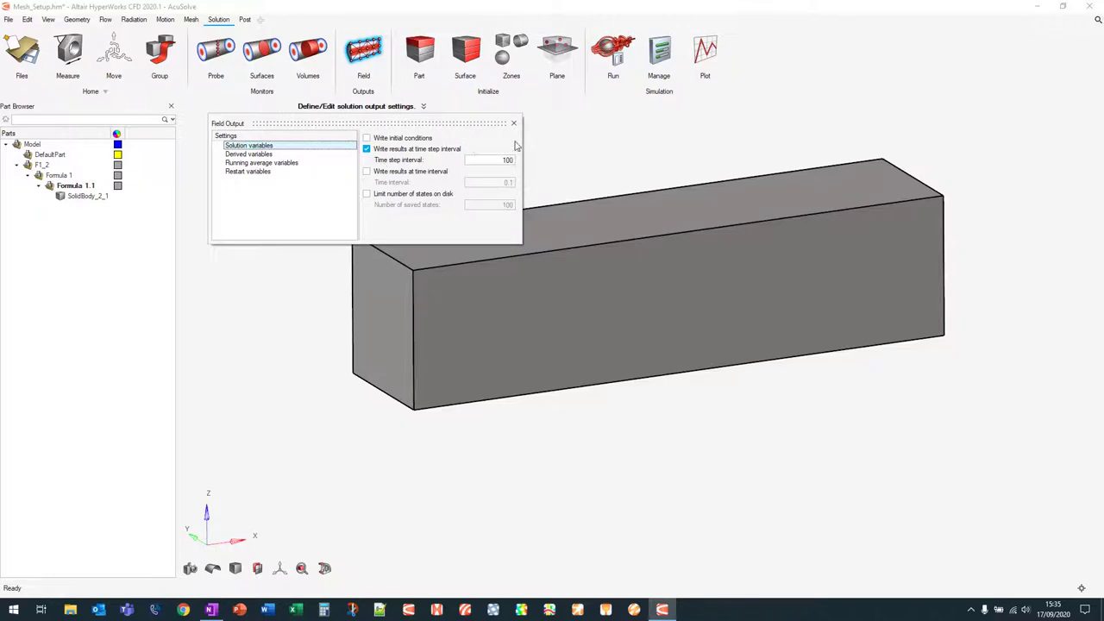
left_click(514, 122)
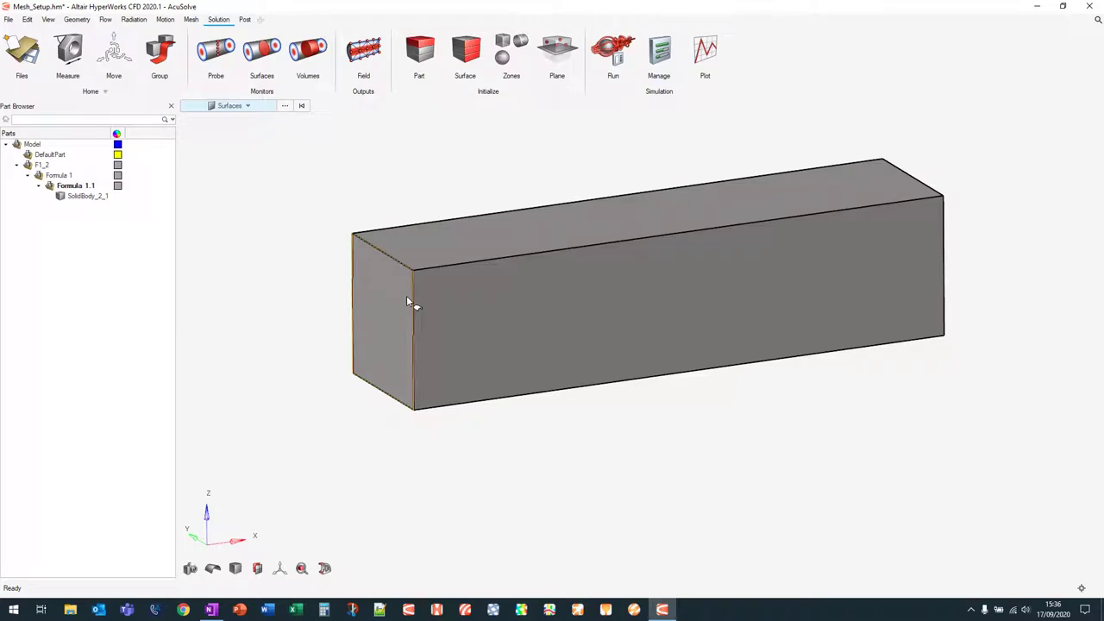
Step: Initialize the domain solid with a constant X velocity of 15 as its part initial condition
left_click(423, 52)
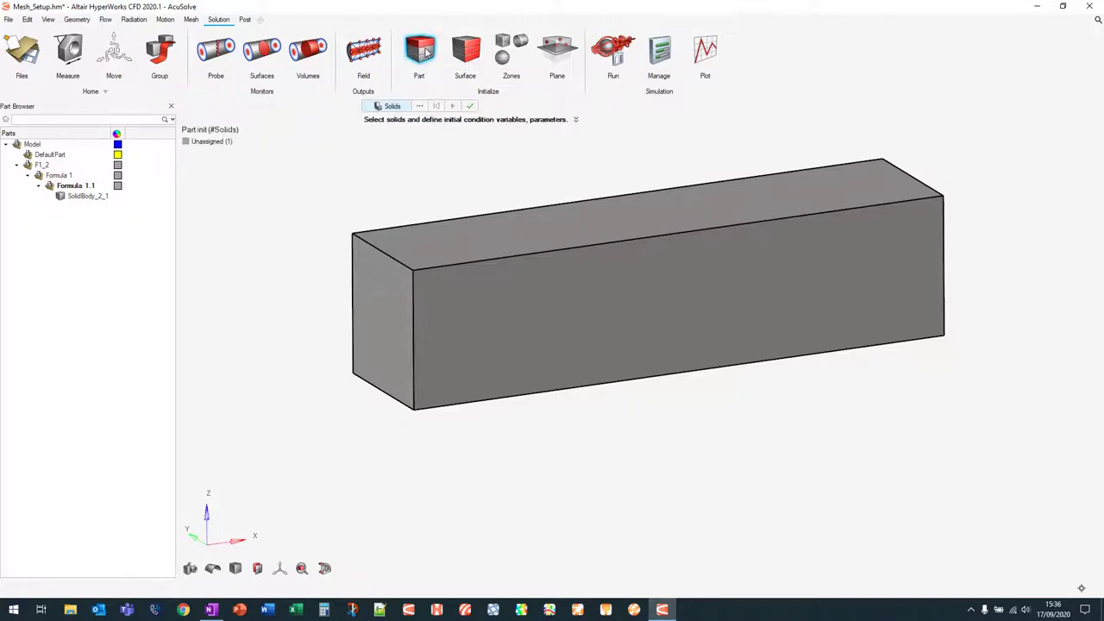
left_click(485, 254)
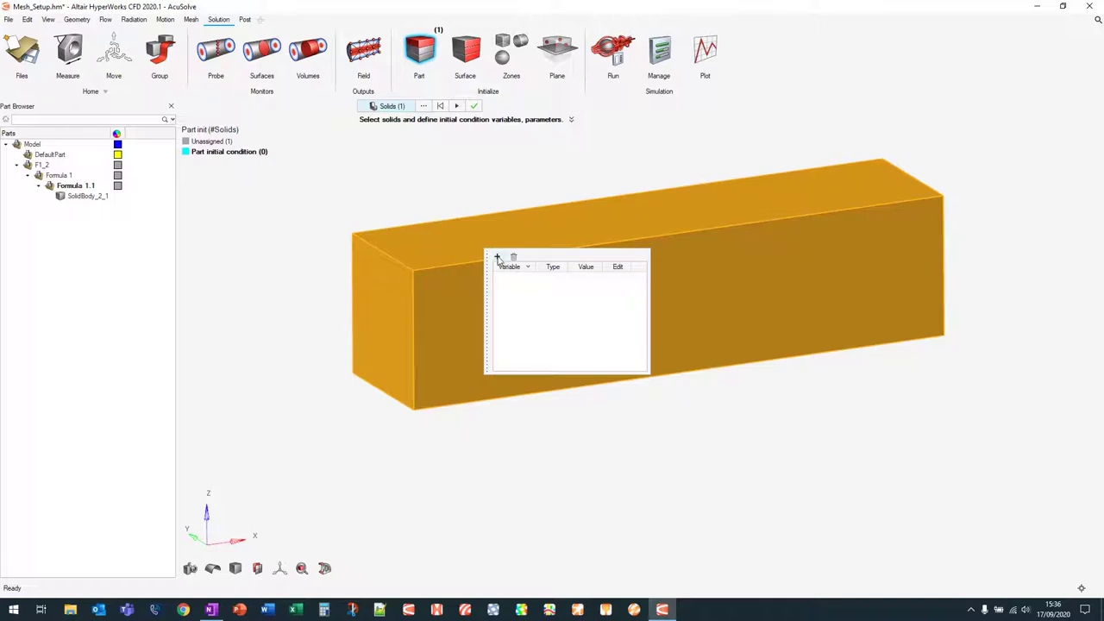
left_click(497, 257)
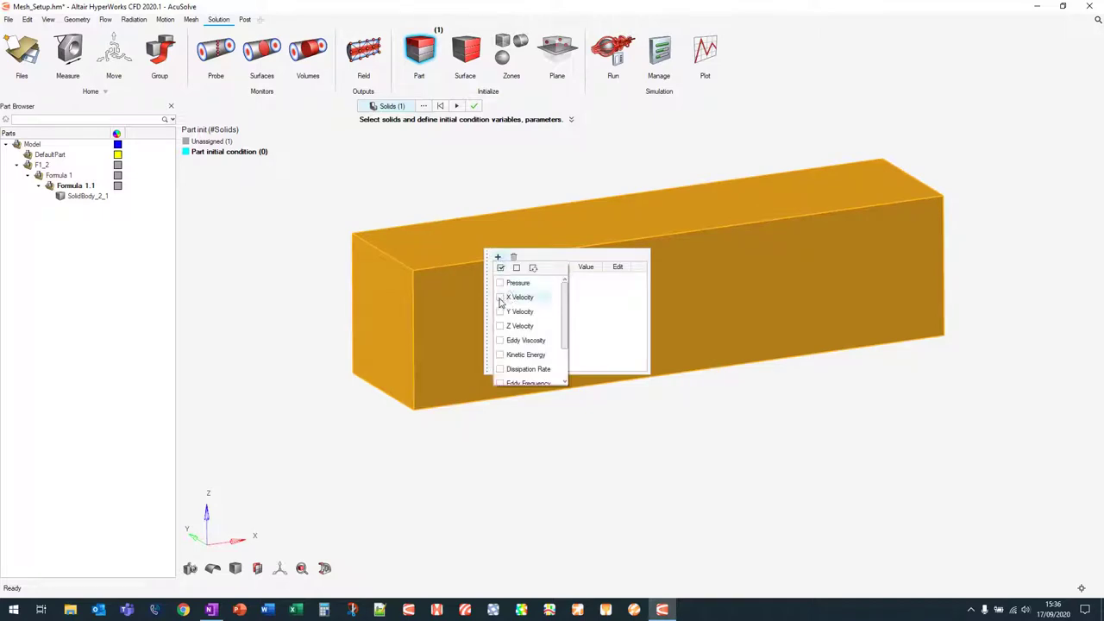
left_click(500, 297)
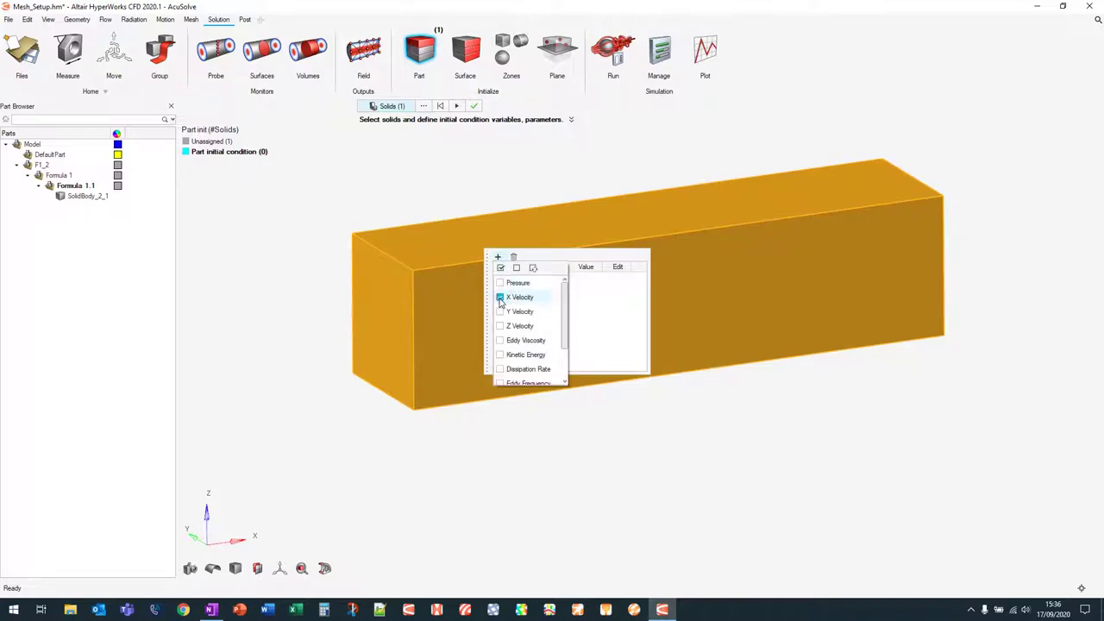
left_click(586, 289)
left_click(593, 279)
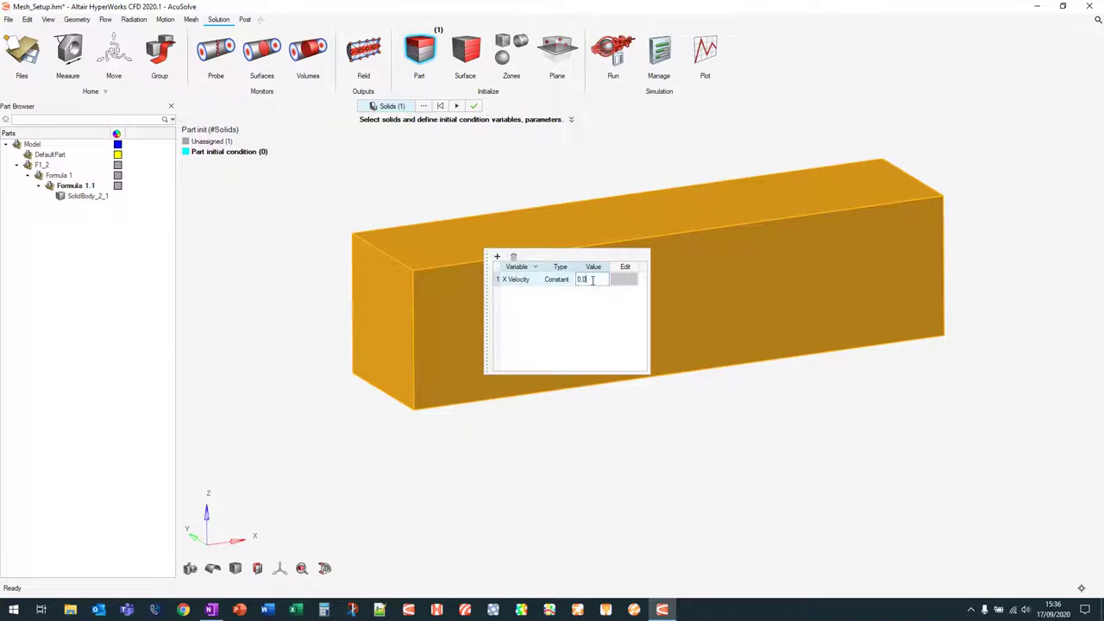
type("15")
left_click(457, 106)
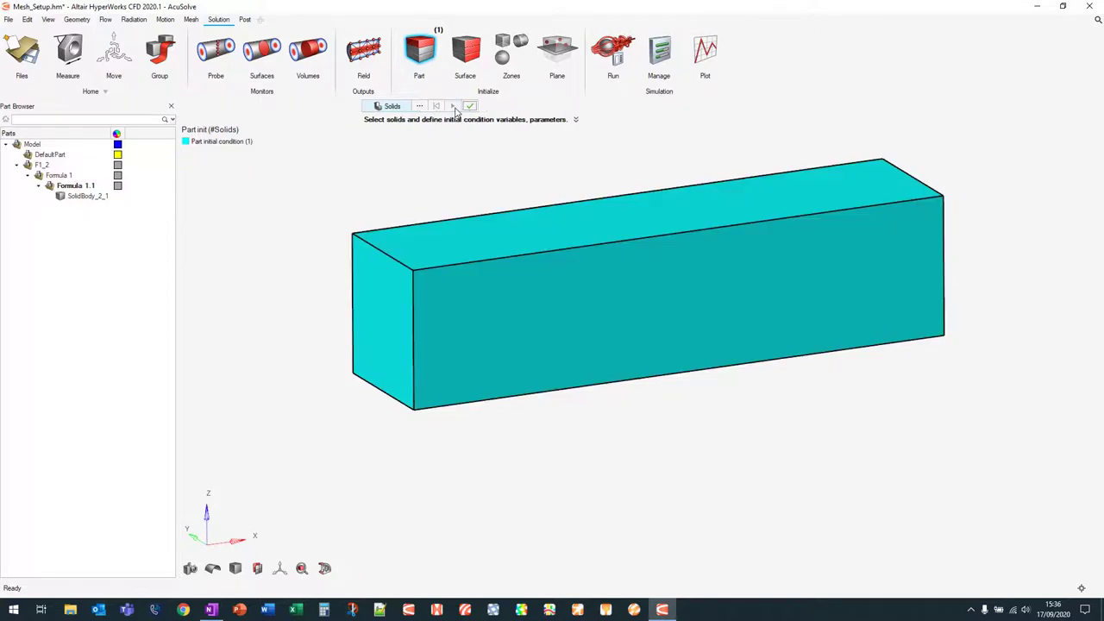
left_click(469, 106)
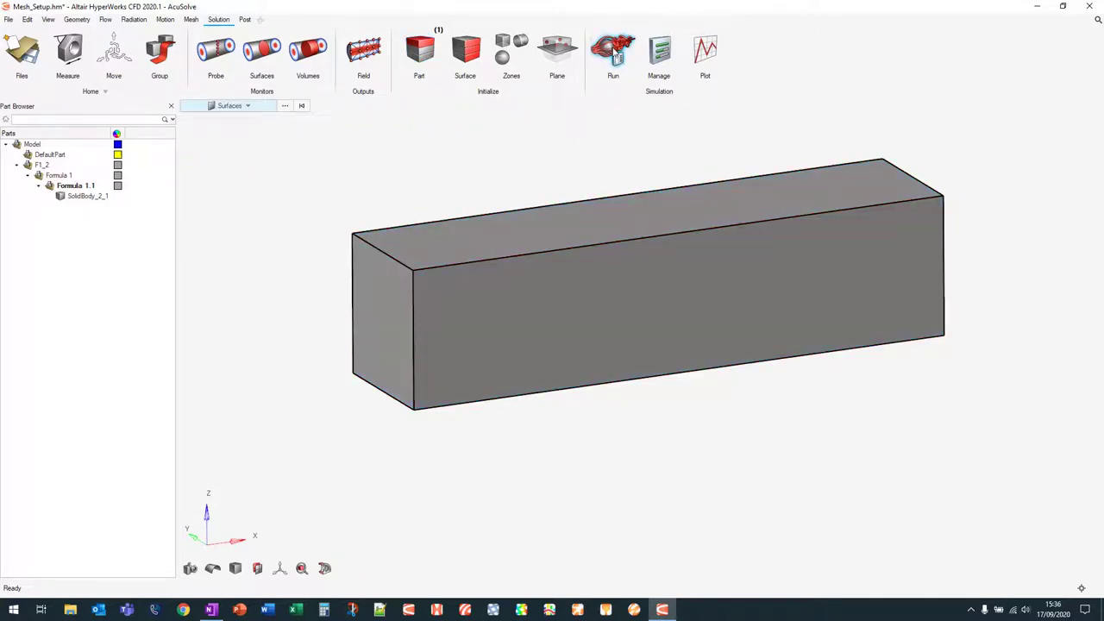
Step: Configure the AcuSolve run to execute all processes with Intel MPI parallel processing
left_click(614, 54)
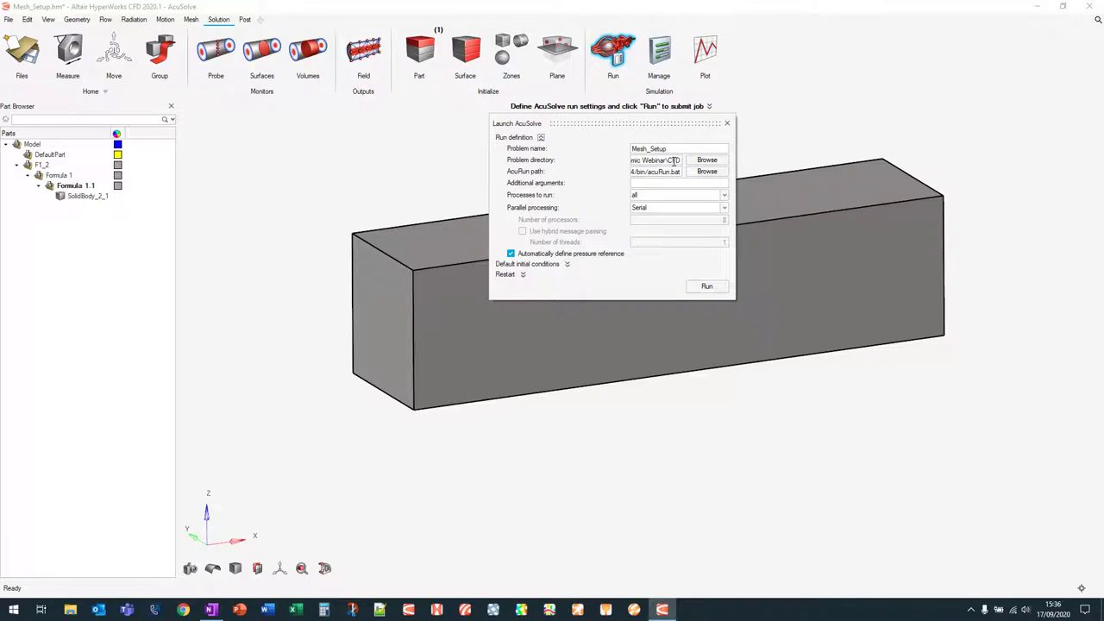
left_click(667, 196)
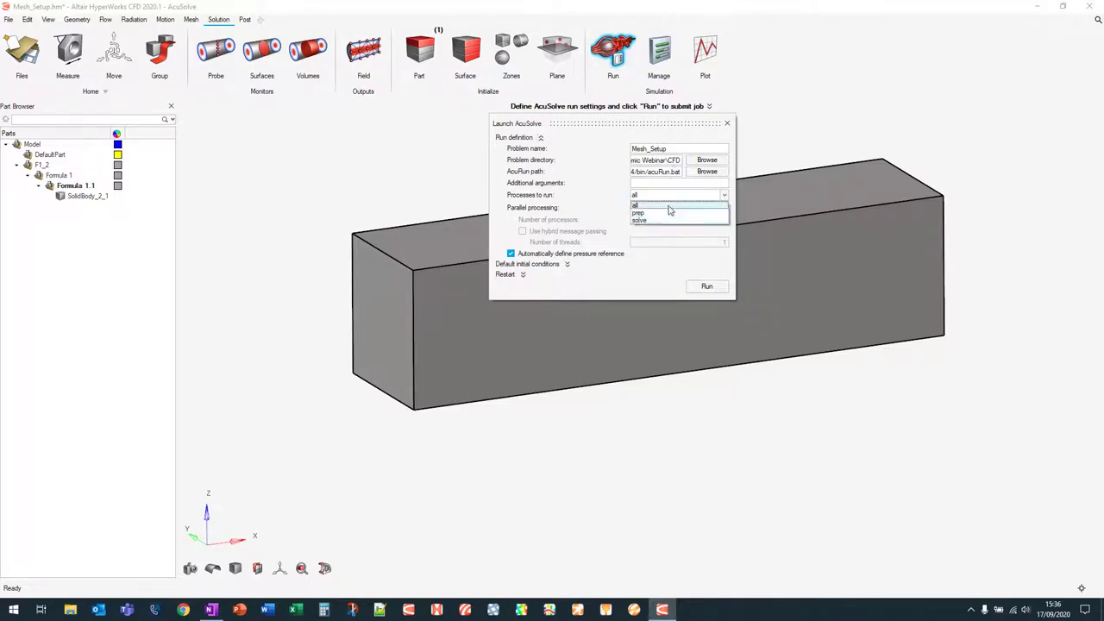
left_click(669, 207)
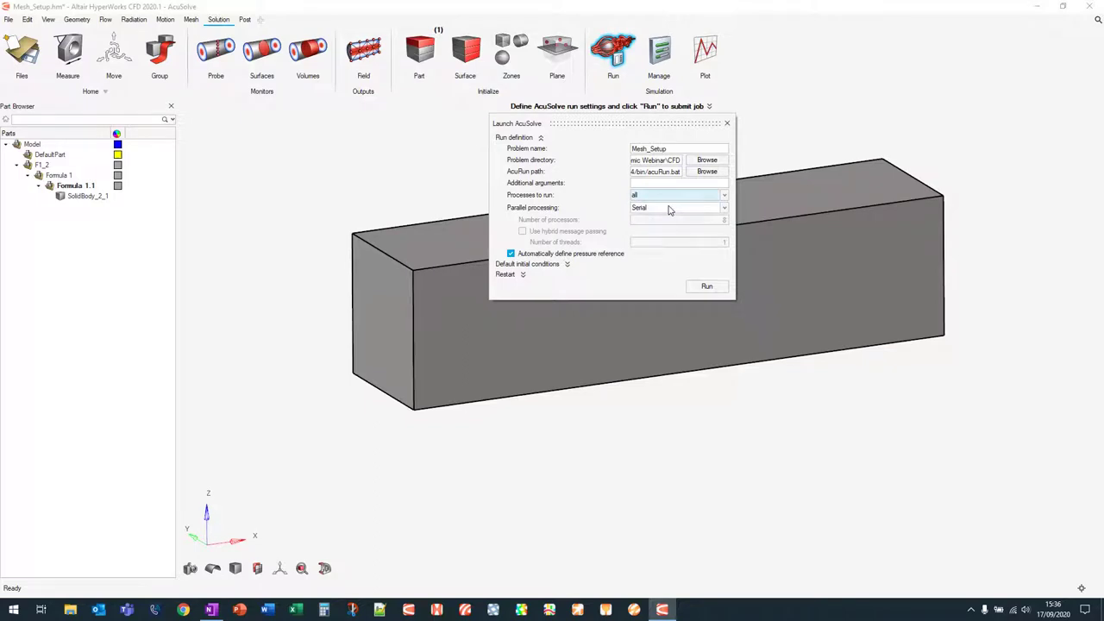
left_click(671, 212)
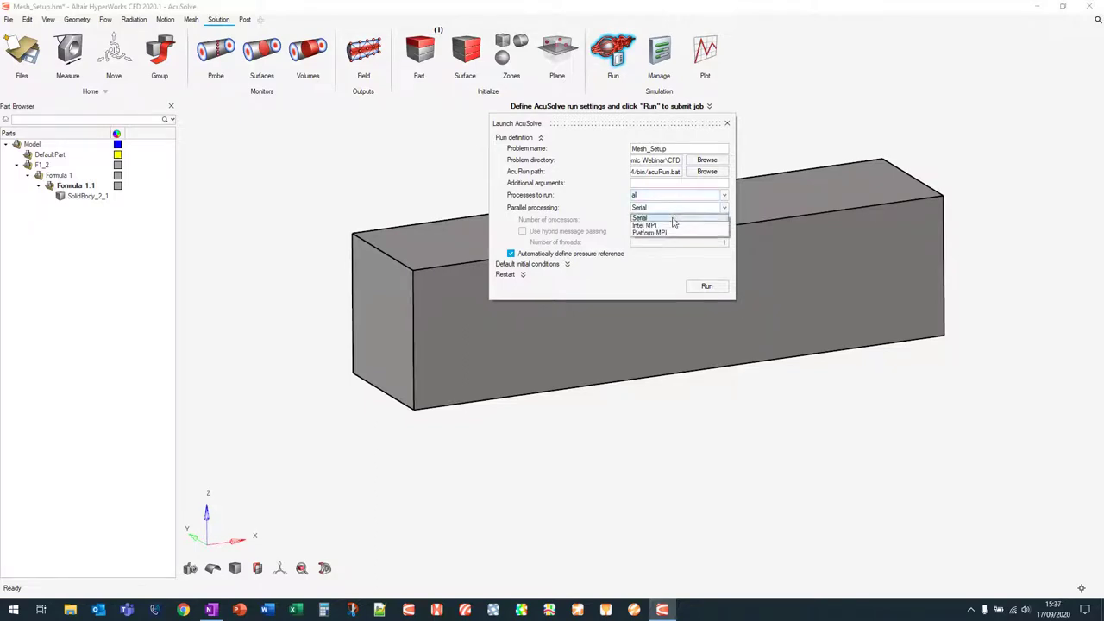
left_click(674, 226)
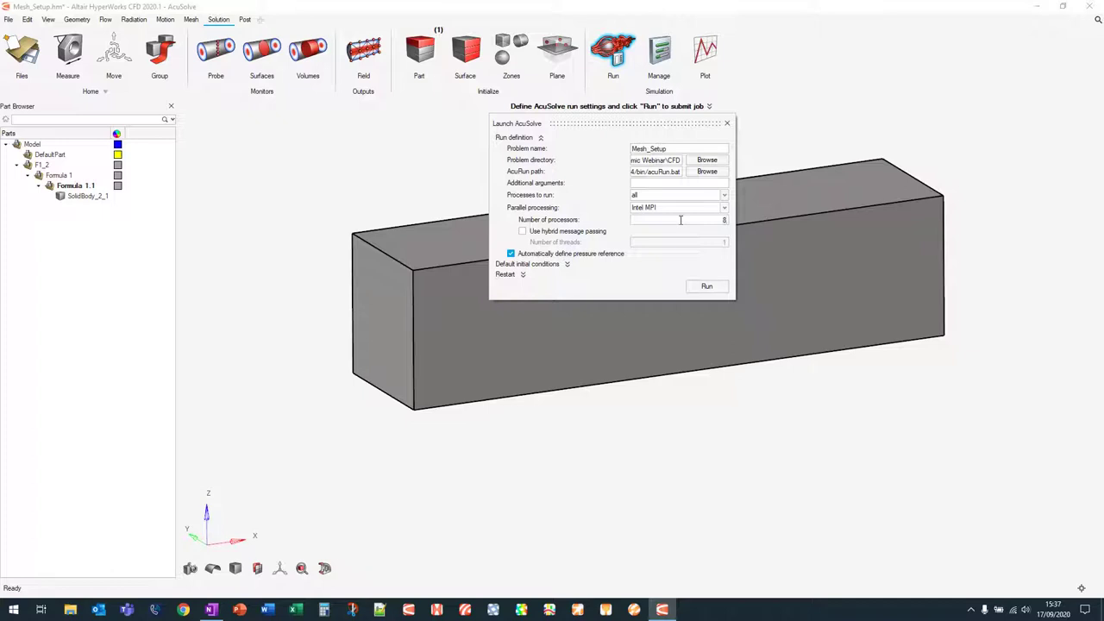
Step: Examine the run's default initial conditions and close the launch settings without submitting the job
left_click(567, 264)
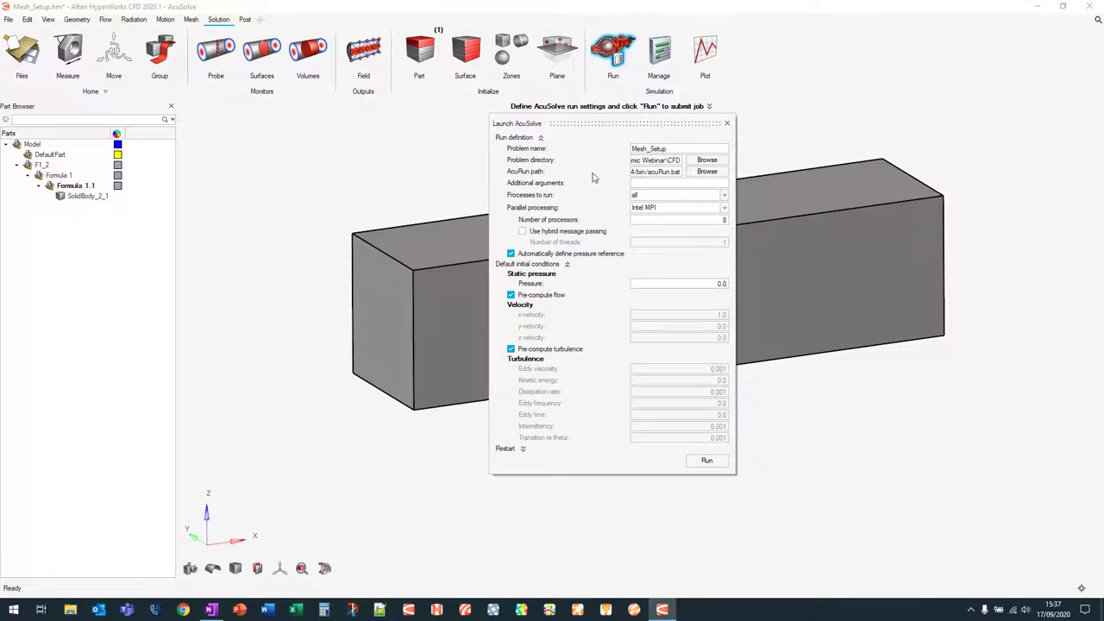
left_click(567, 265)
left_click(727, 125)
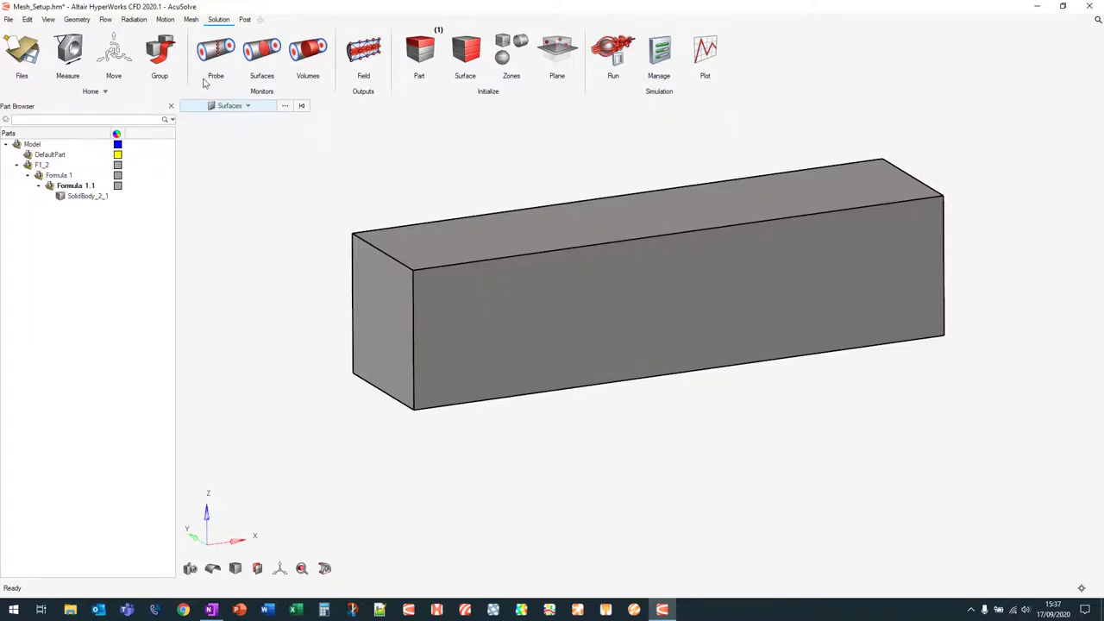
left_click(9, 19)
left_click(43, 143)
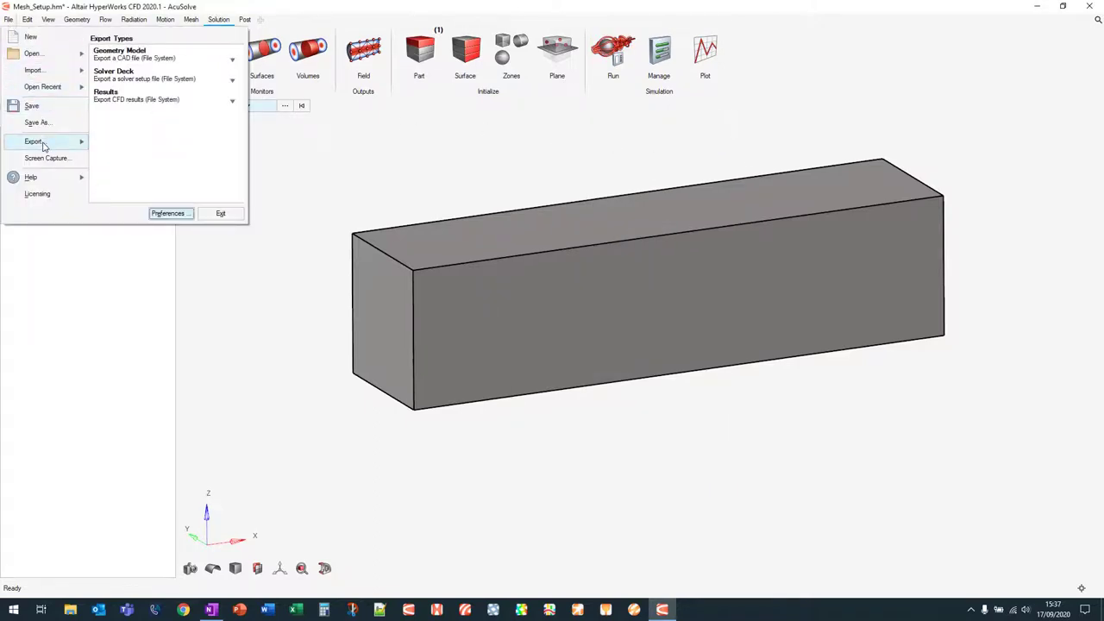
left_click(153, 80)
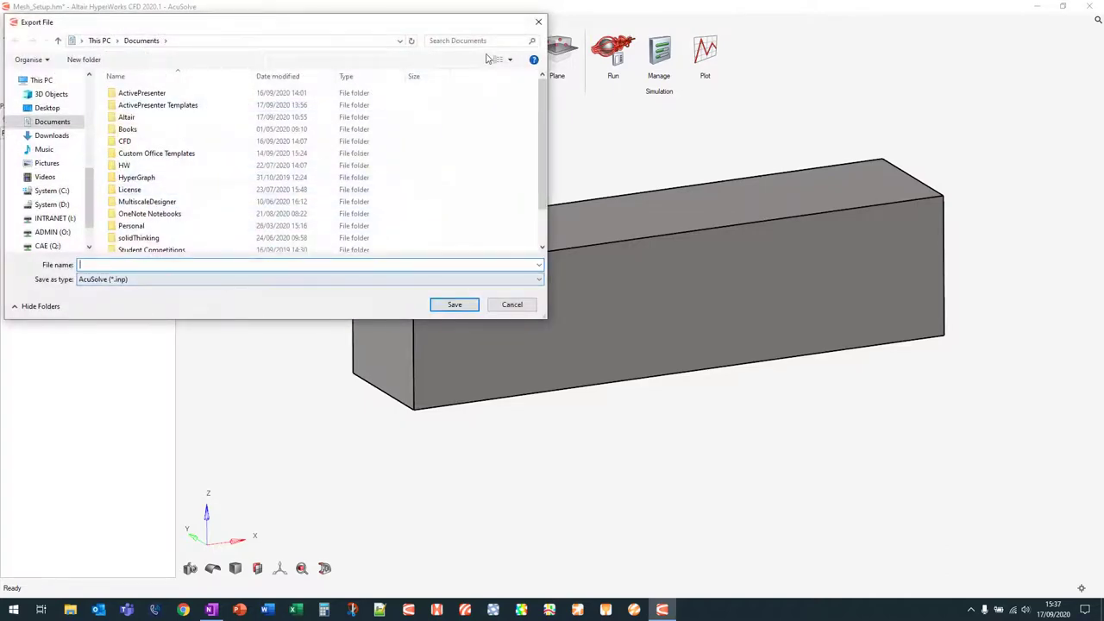
left_click(538, 22)
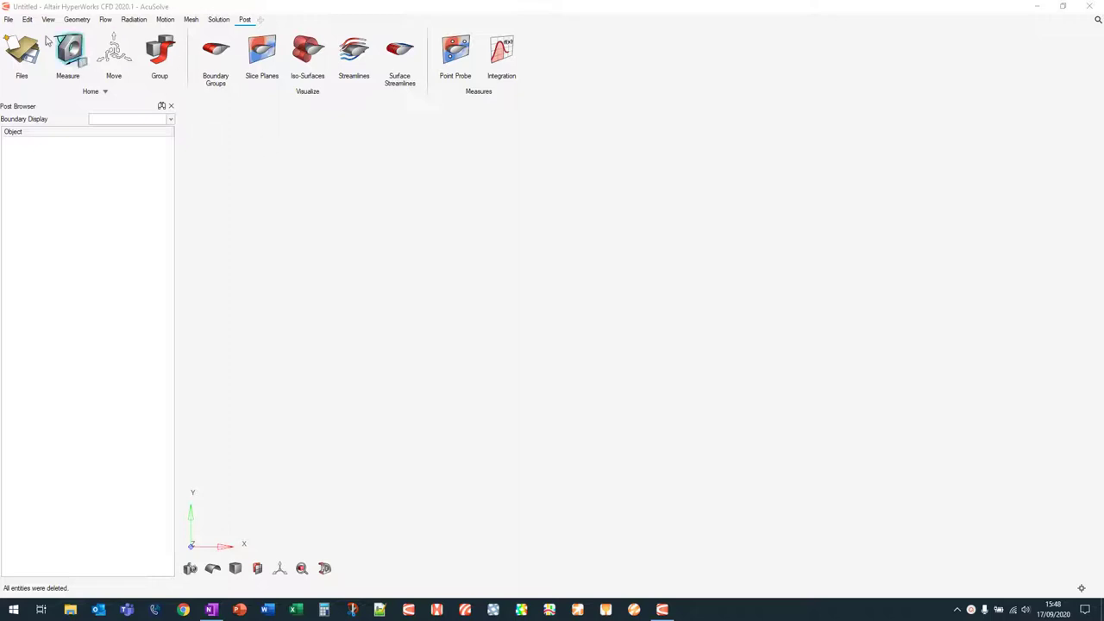
Step: Open the results file F1.1.Log from the F1_Academic_Results_1 folder
left_click(9, 19)
mouse_move(34, 55)
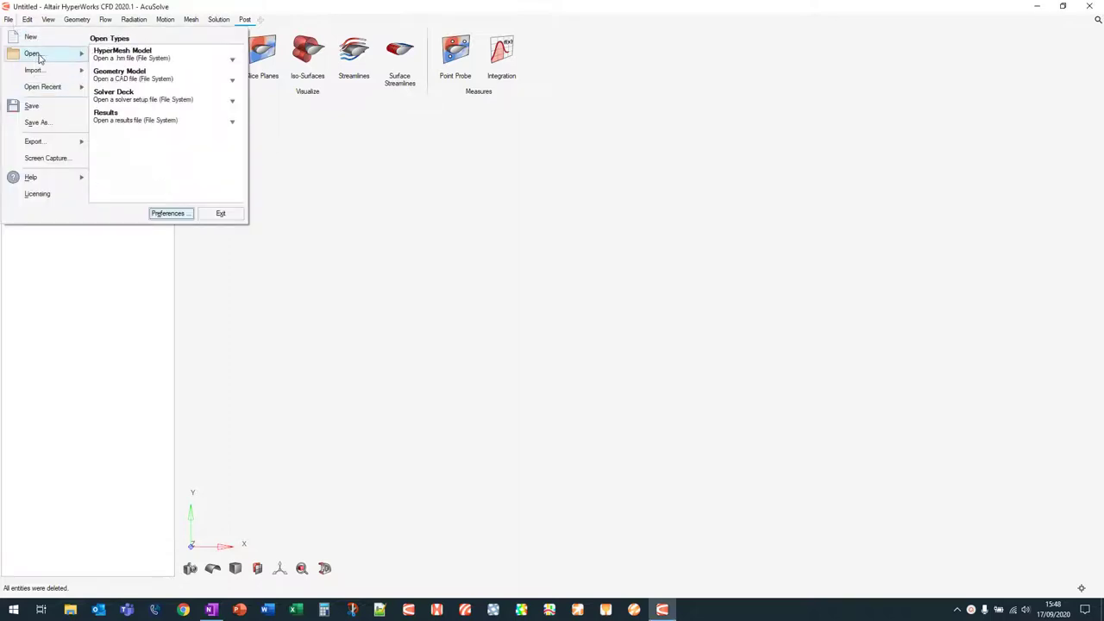
left_click(145, 117)
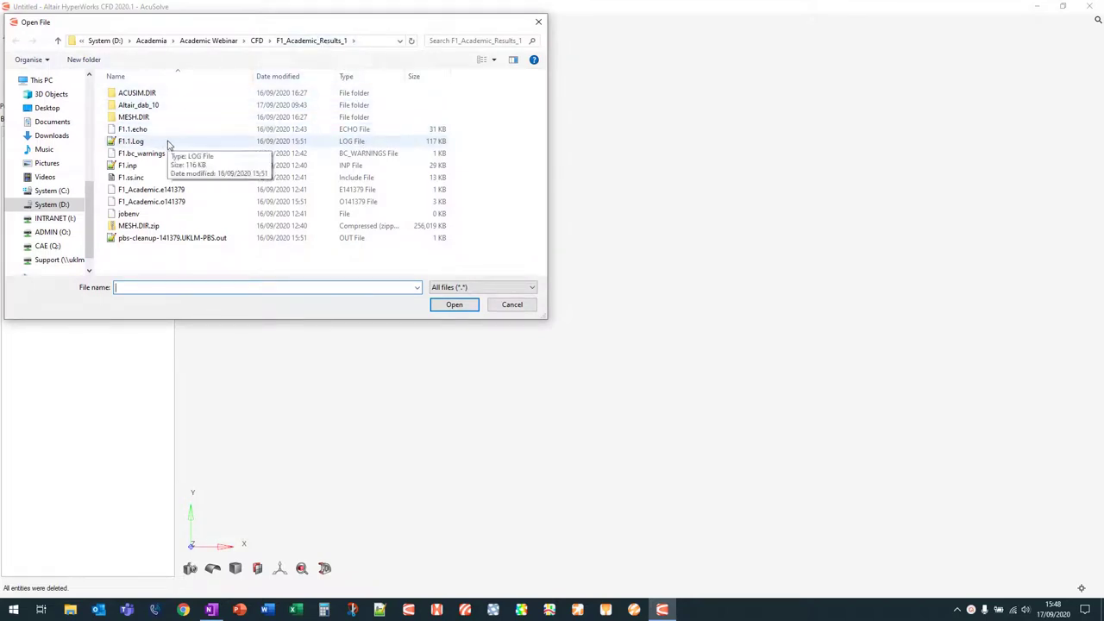
left_click(168, 143)
double_click(168, 143)
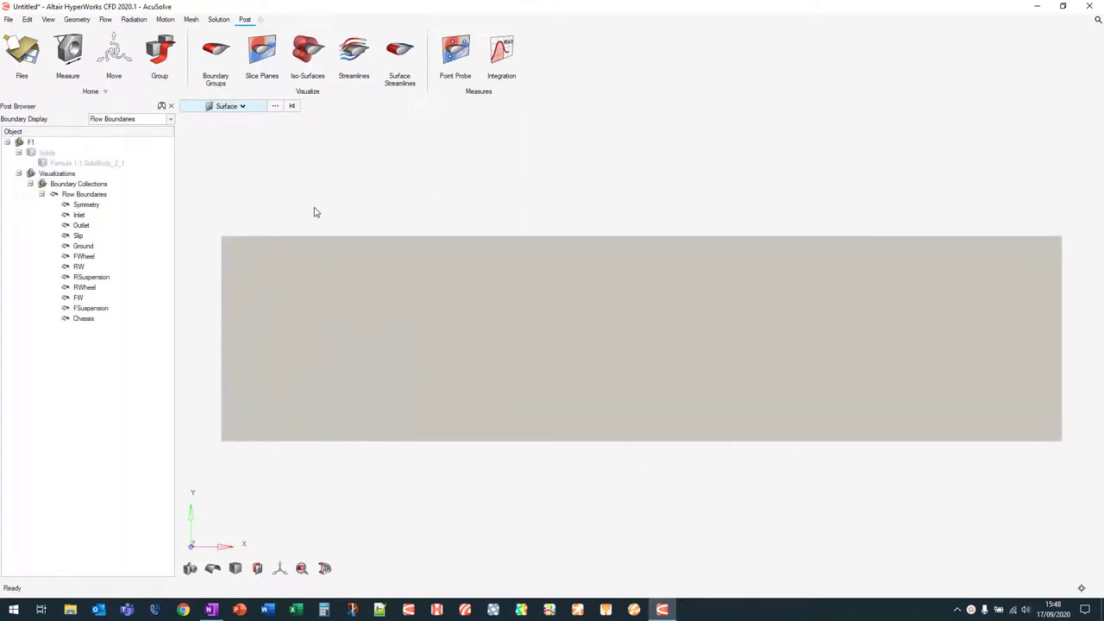
Step: Isolate the Symmetry flow boundary so that all other boundaries are hidden
right_click_drag(265, 307, 596, 338)
mouse_move(862, 264)
right_mouse_down()
mouse_move(862, 230)
mouse_move(787, 204)
mouse_move(692, 328)
mouse_move(684, 382)
mouse_move(894, 365)
mouse_move(664, 265)
mouse_move(756, 566)
mouse_move(789, 545)
mouse_move(579, 482)
right_mouse_up()
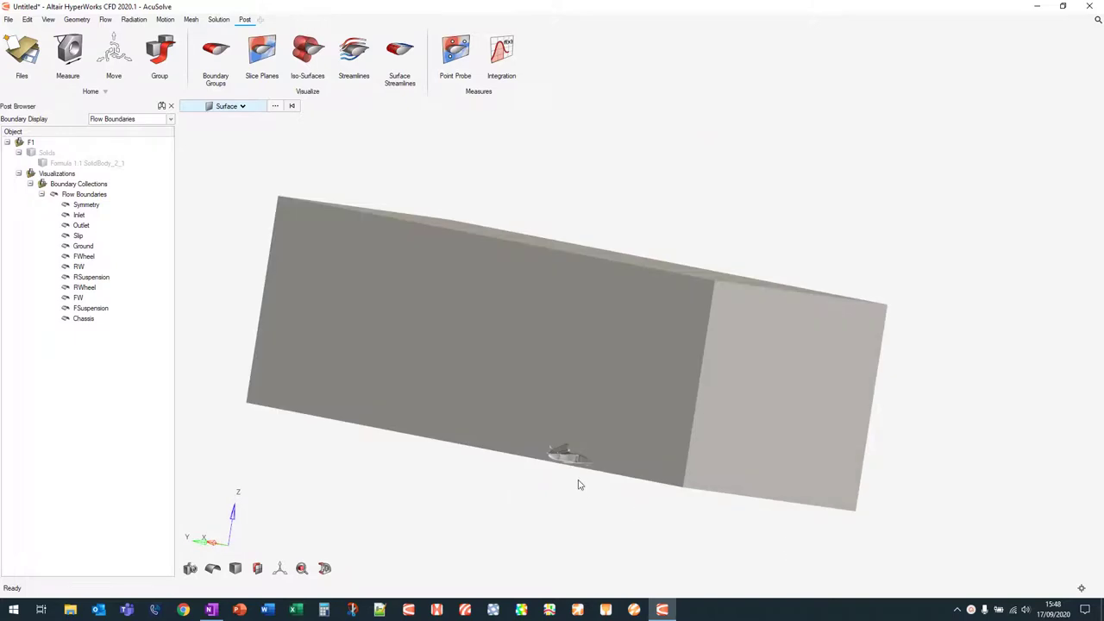
scroll(576, 438, "up", 5)
scroll(576, 438, "down", 5)
right_click_drag(678, 386, 534, 412)
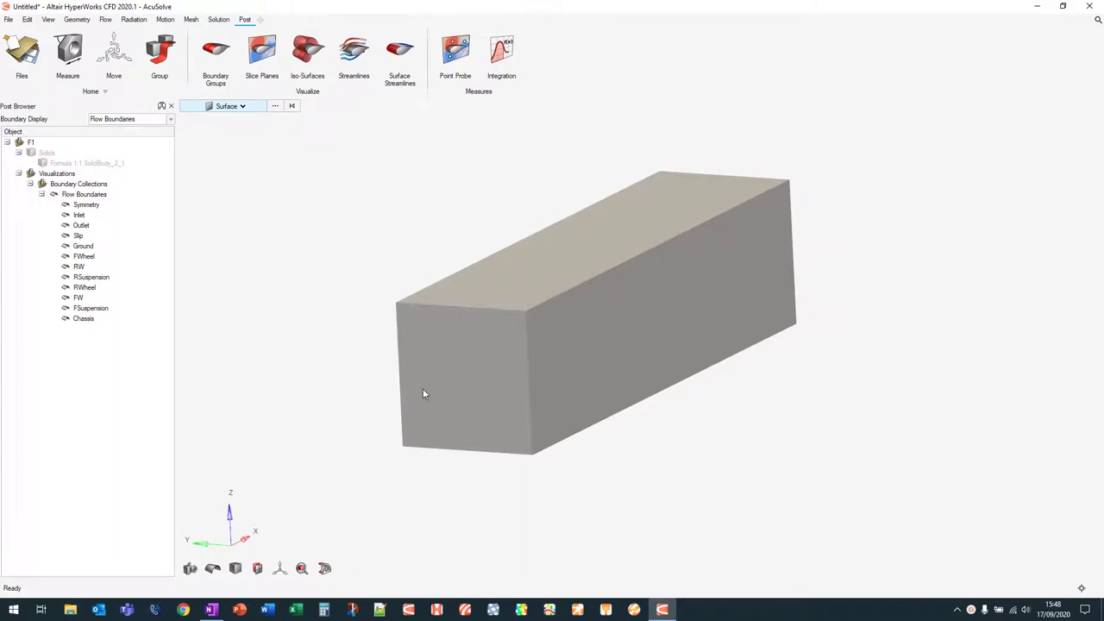
right_click(101, 207)
left_click(113, 268)
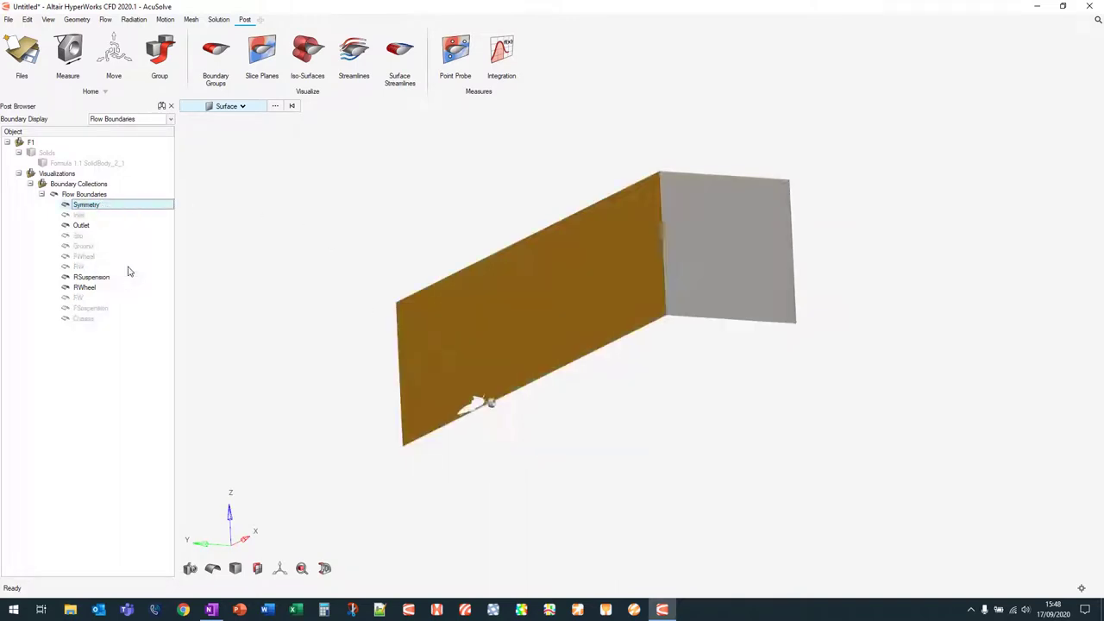
Step: Display pressure contours on the Symmetry boundary and turn on the pressure legend
right_click_drag(522, 372, 480, 353)
scroll(478, 345, "down", 3)
right_click_drag(485, 219, 488, 224)
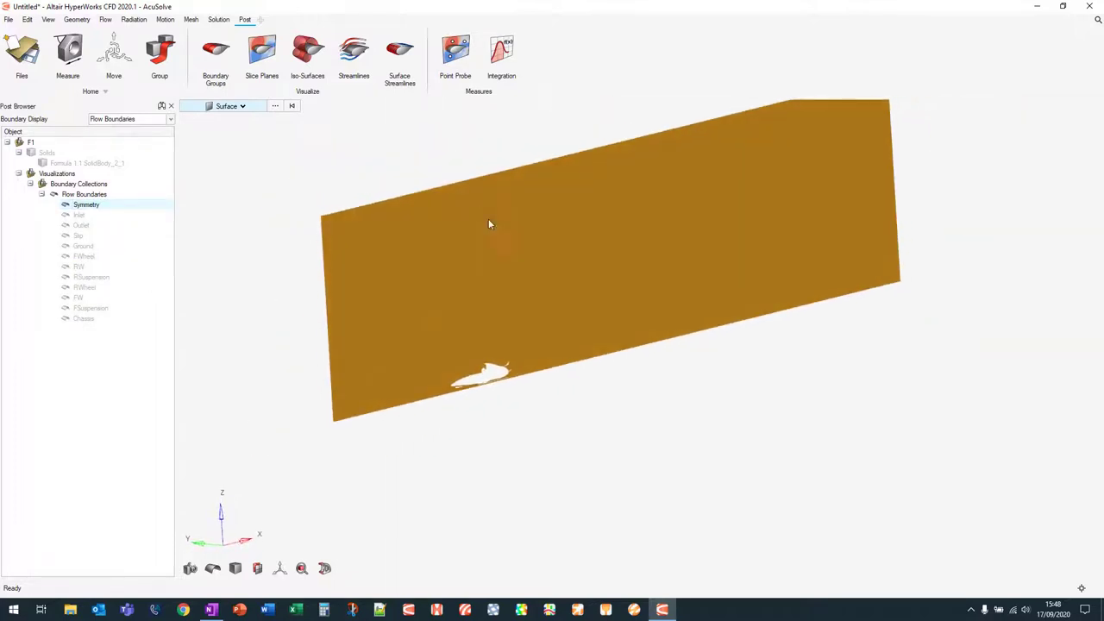
right_click(104, 205)
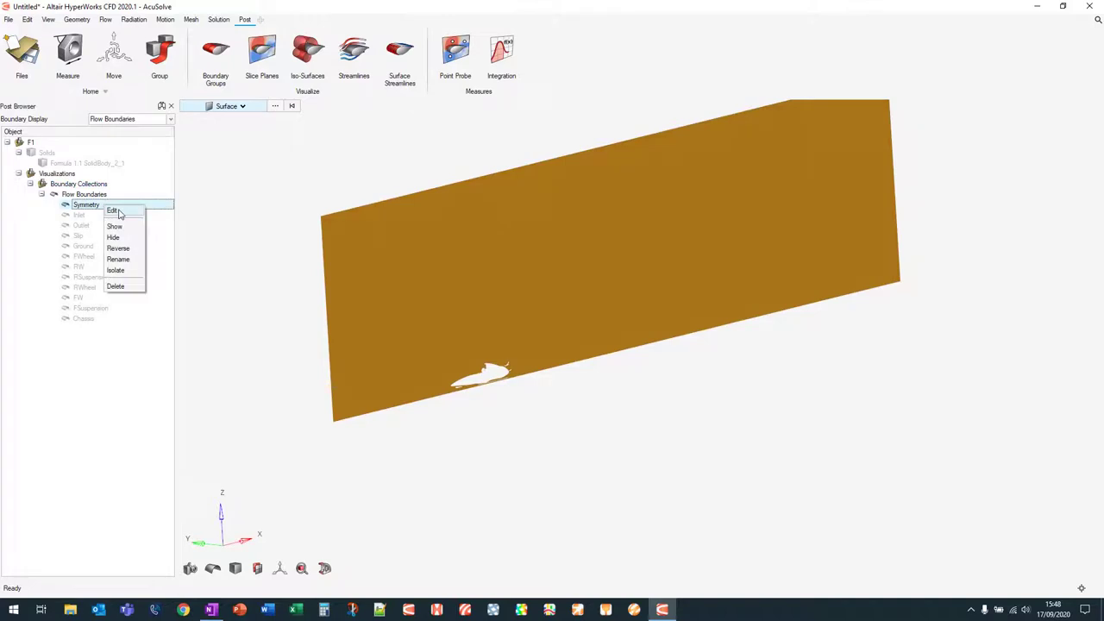
left_click(120, 214)
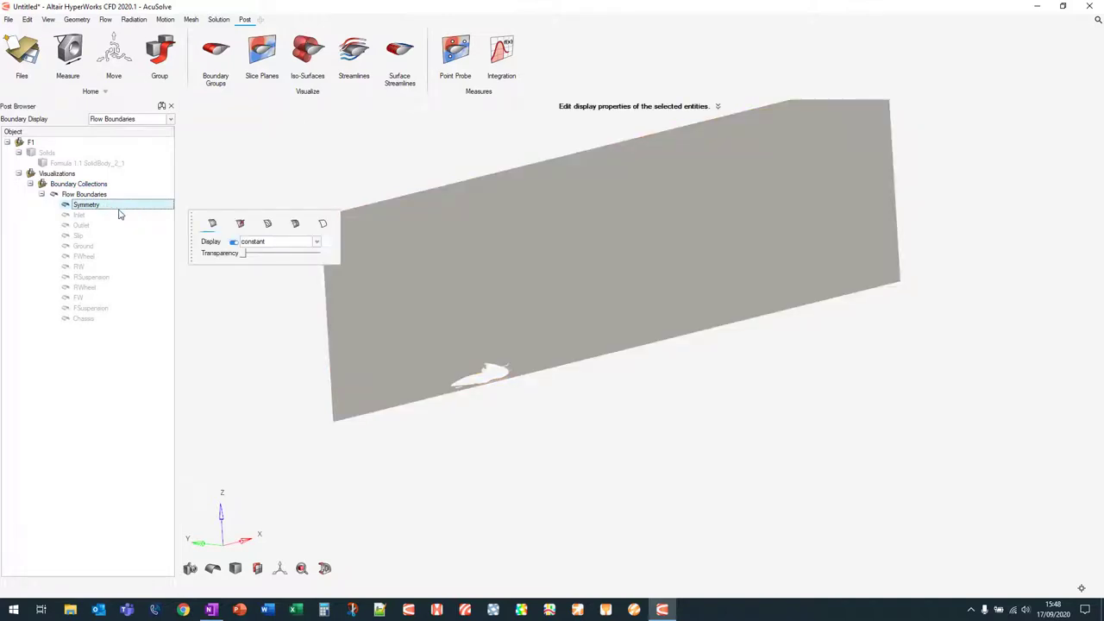
left_click(249, 242)
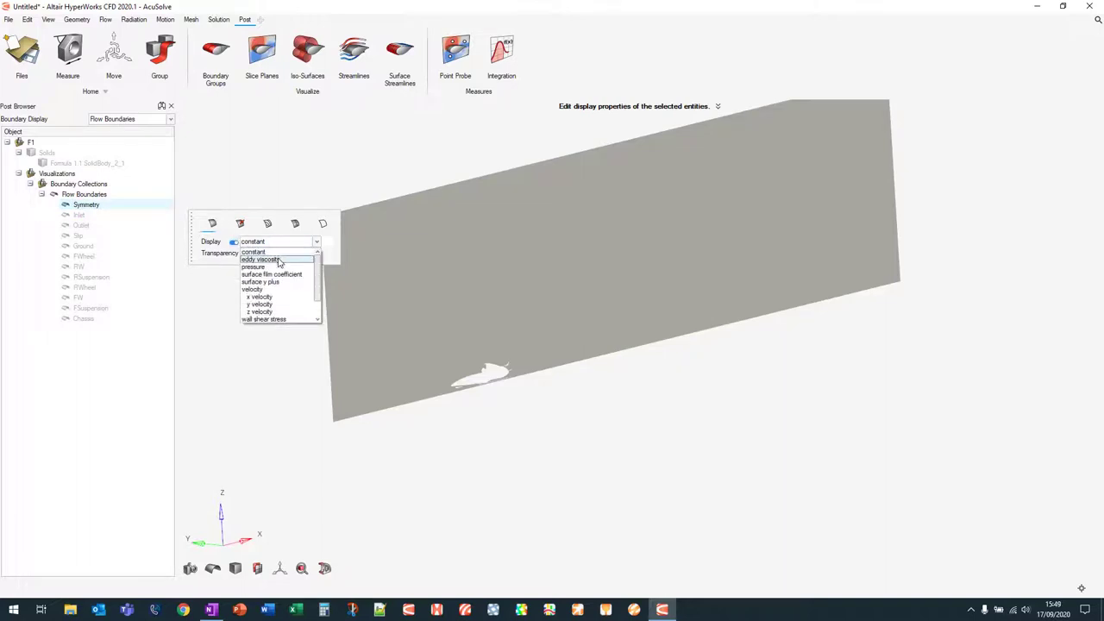
left_click(274, 266)
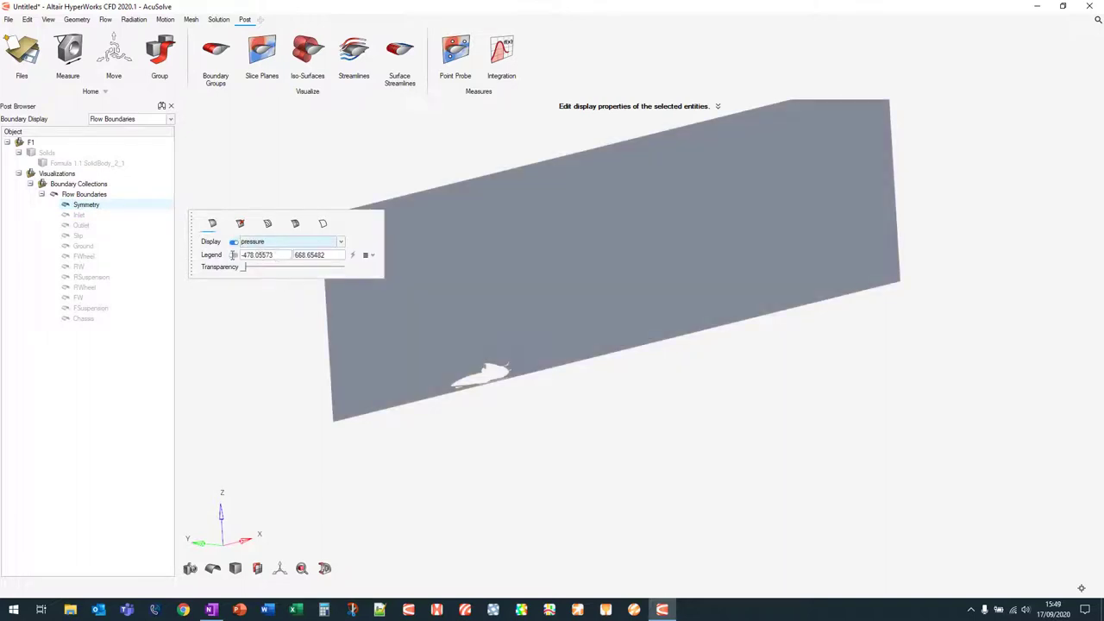
left_click(233, 255)
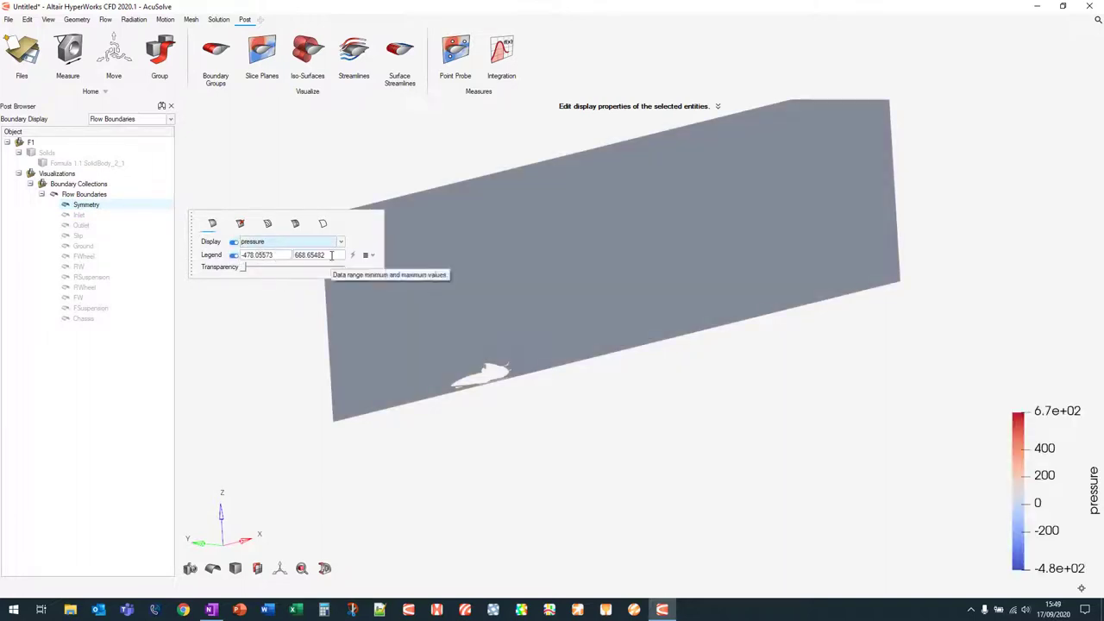
Step: Place the pressure legend in the upper right corner and apply the Rainbow Uniform colormap
left_click(372, 256)
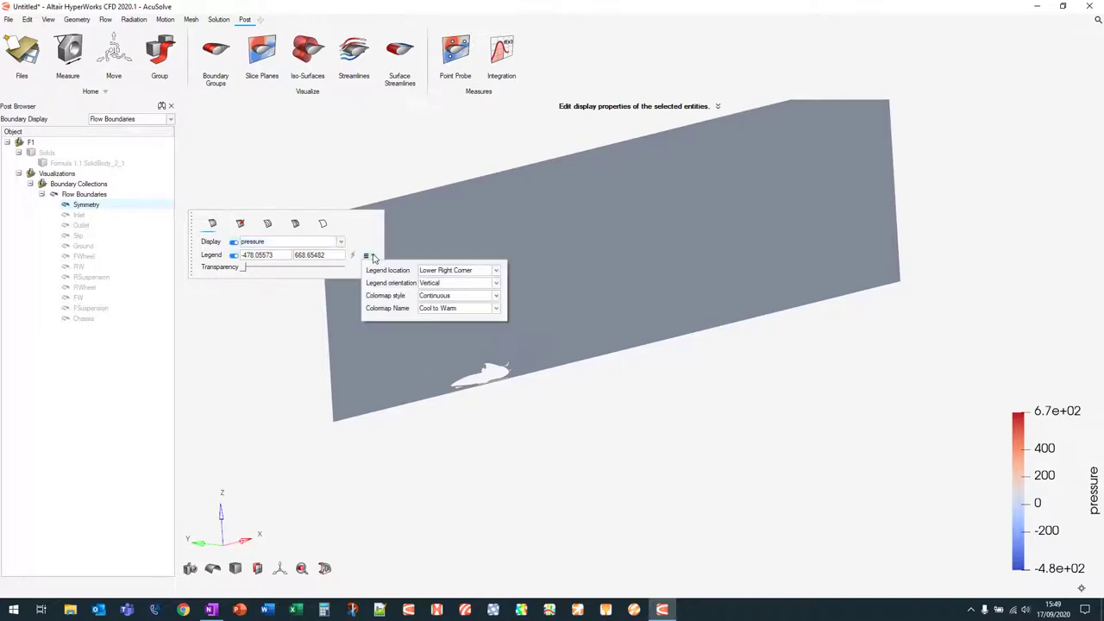
left_click(470, 271)
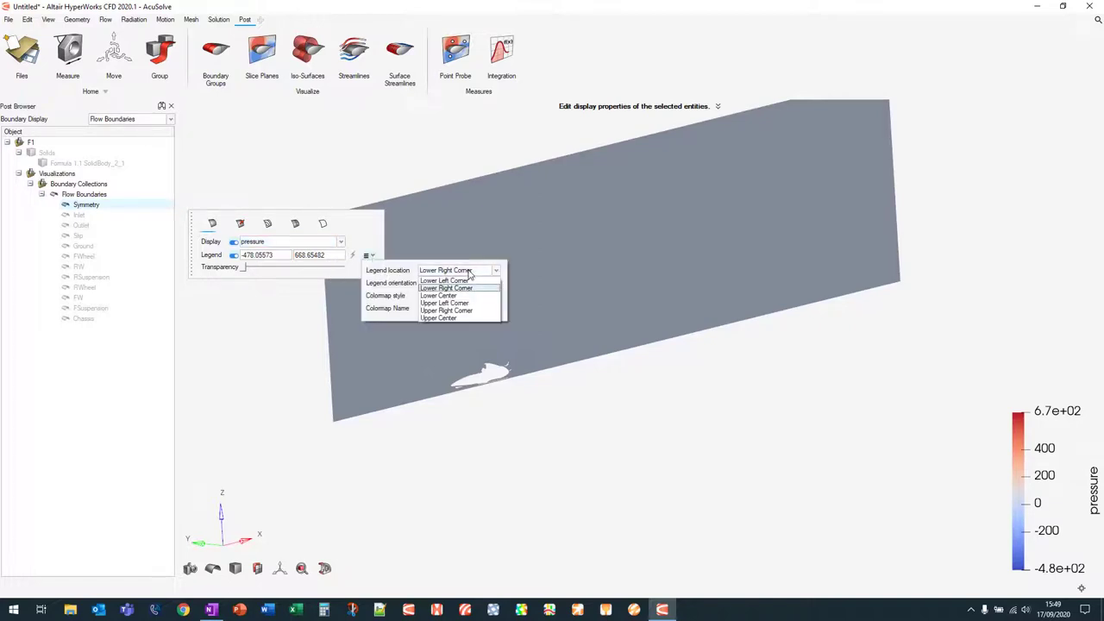
left_click(466, 311)
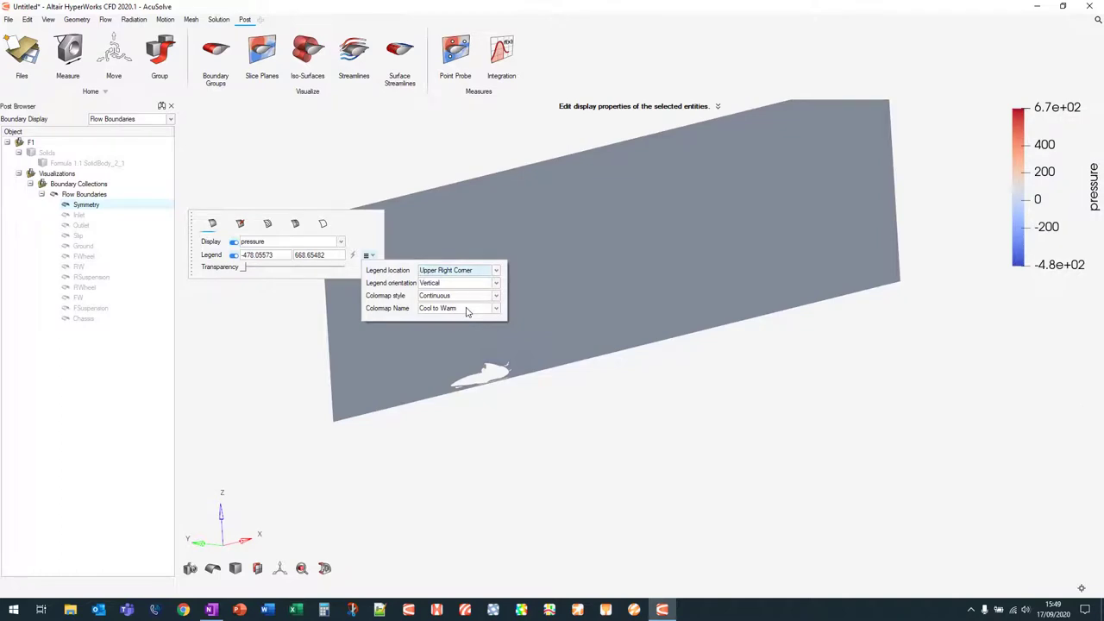
left_click(465, 308)
scroll(470, 356, "down", 3)
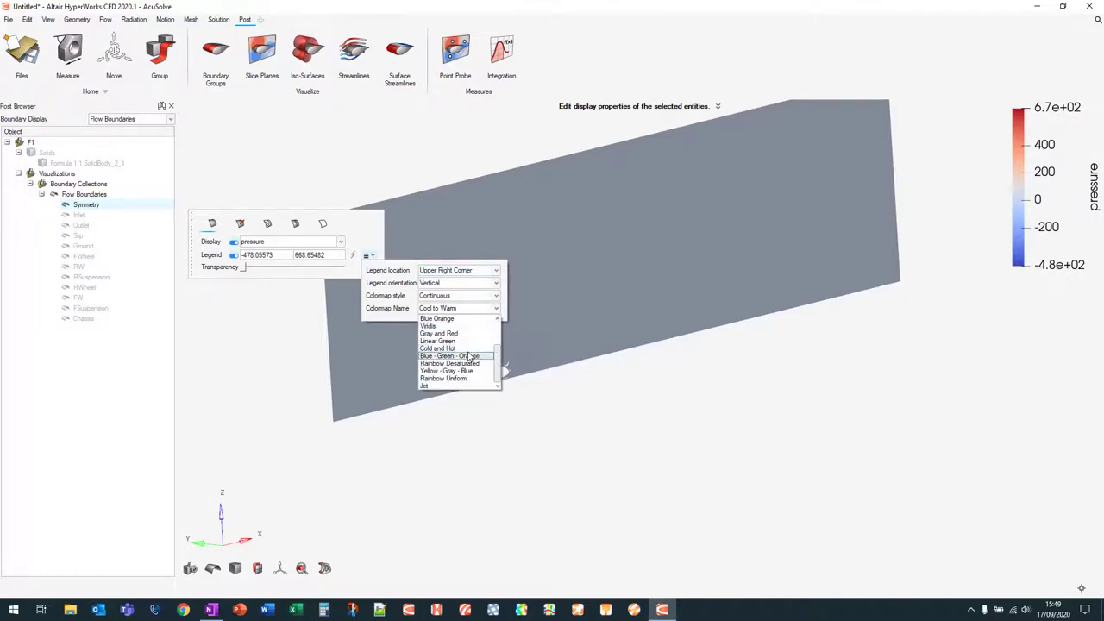
left_click(468, 377)
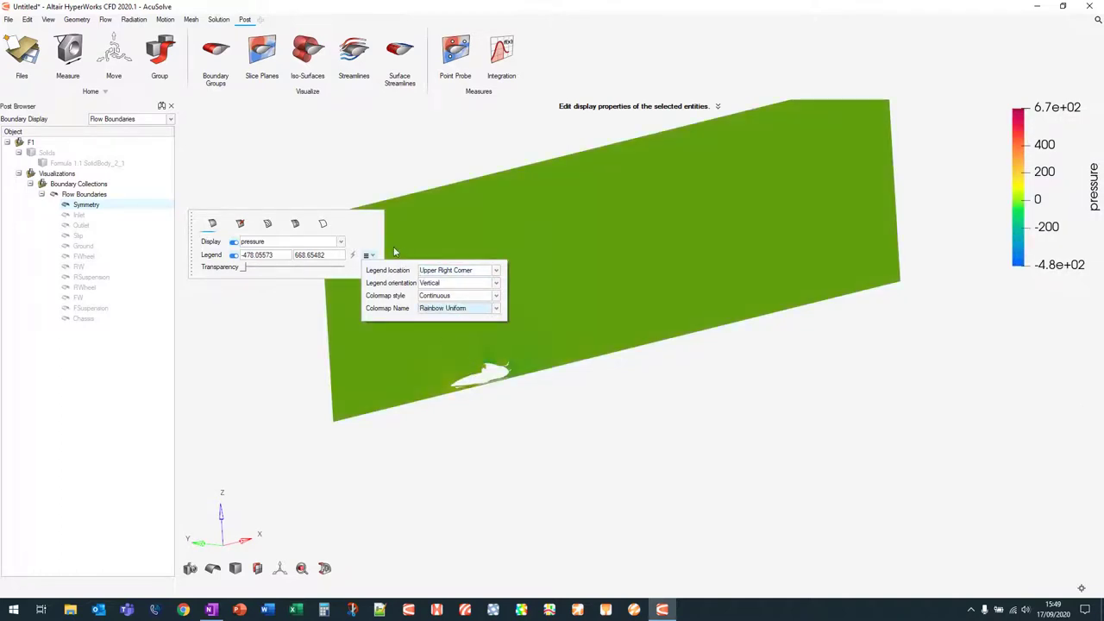
Step: Set the pressure legend range from -150 to 150
left_click(273, 254)
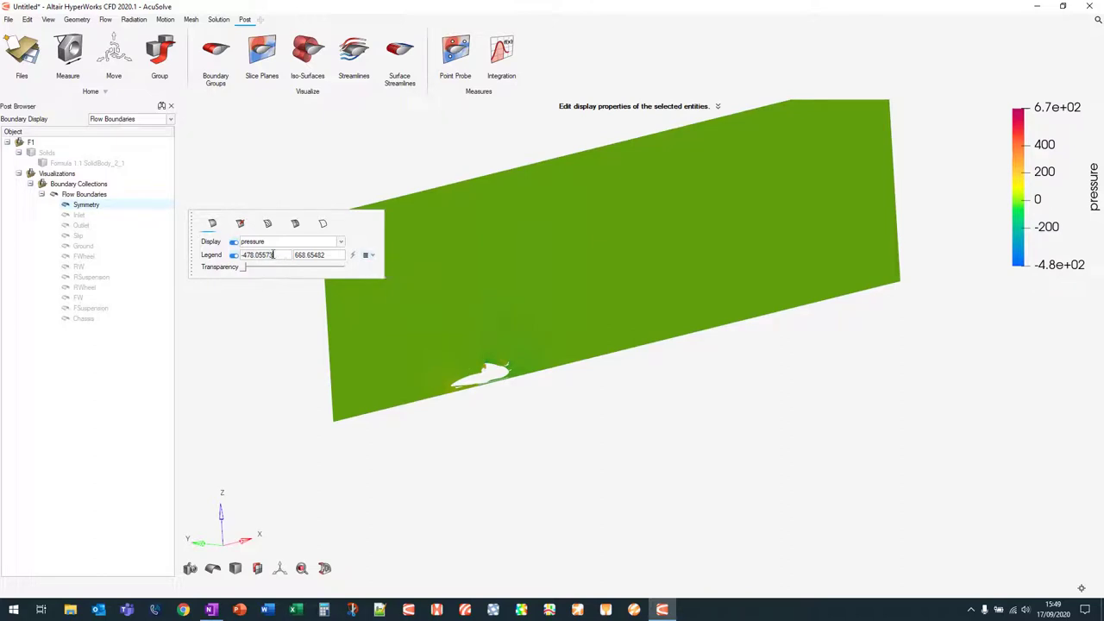
key("ctrl+a")
type("-150")
left_click(321, 255)
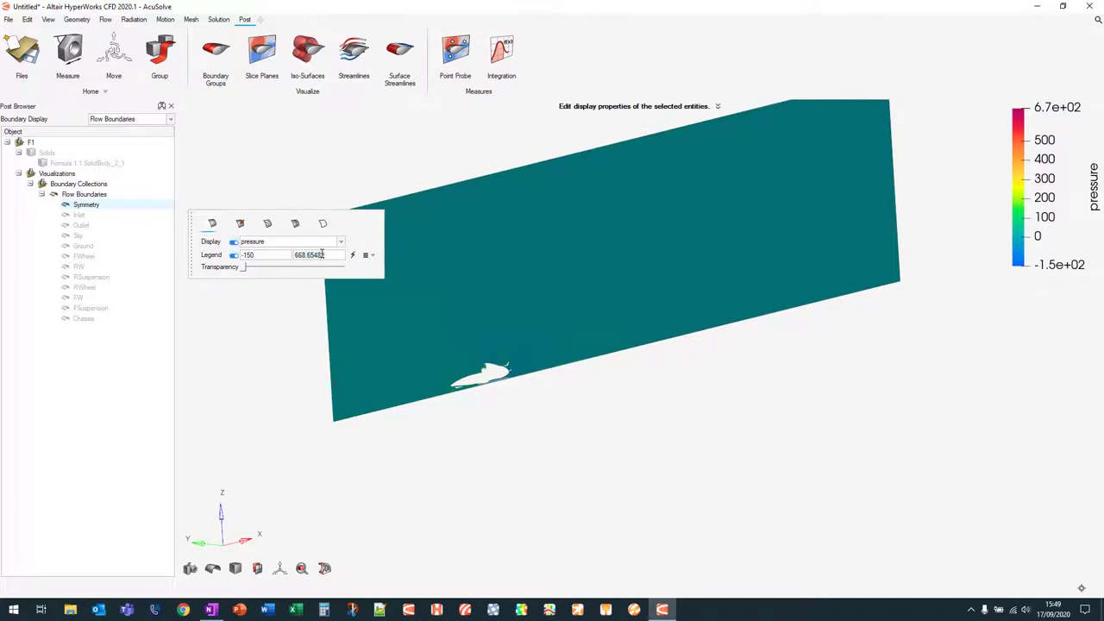
key("ctrl+a")
type("150")
key("Return")
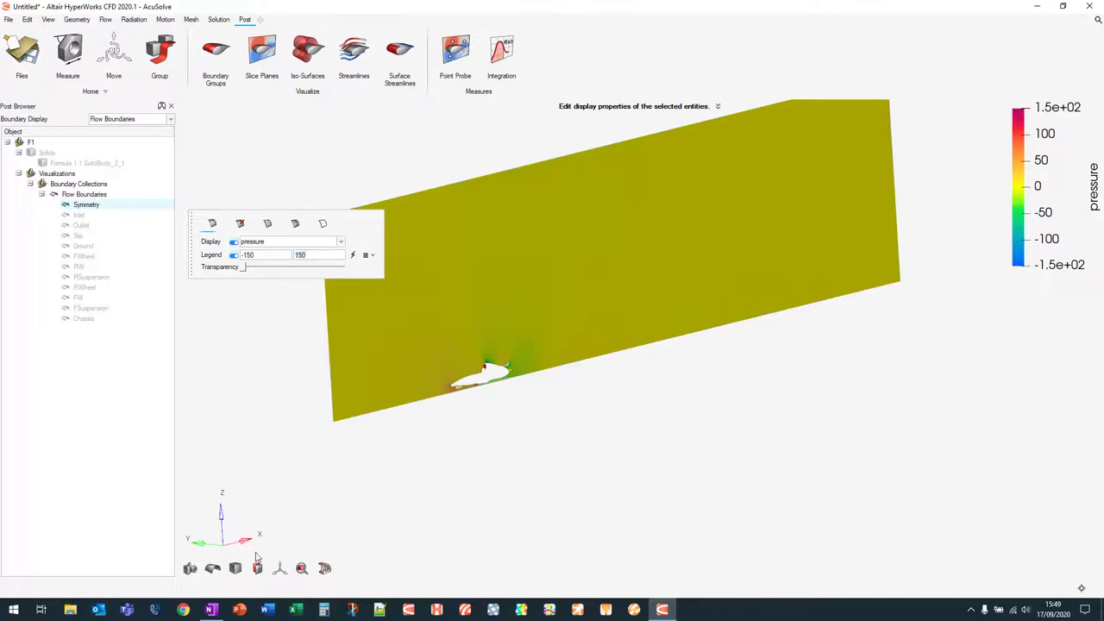
Step: Switch to the Left view and examine the pressure distribution around the car's nose, air intake and rear wing
left_click(279, 569)
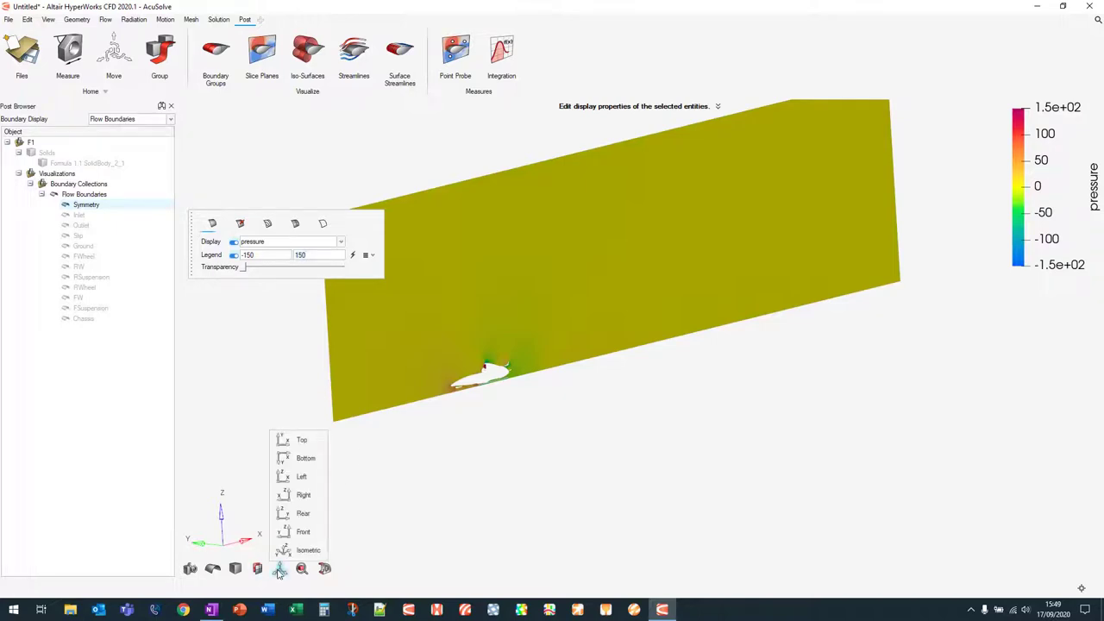
left_click(302, 476)
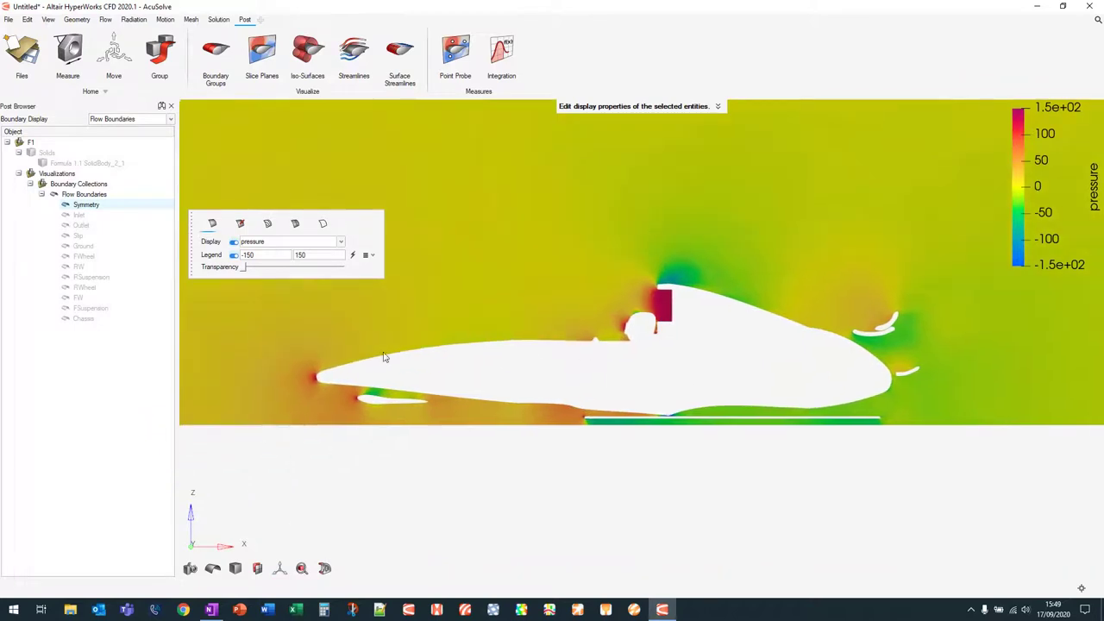
scroll(311, 374, "up", 3)
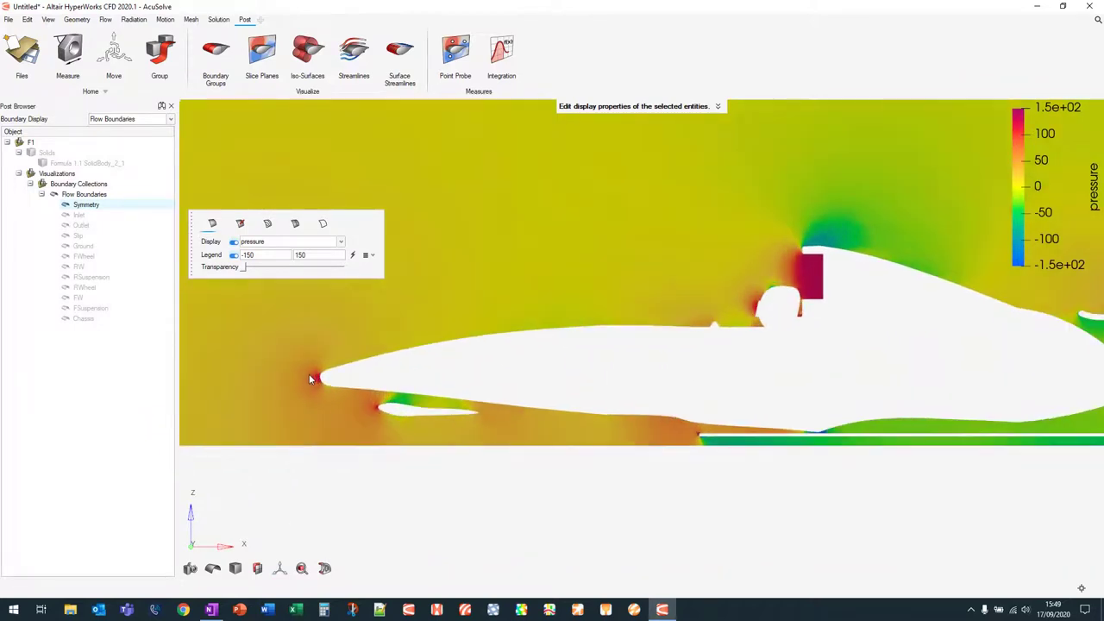
middle_click_drag(907, 333, 621, 334)
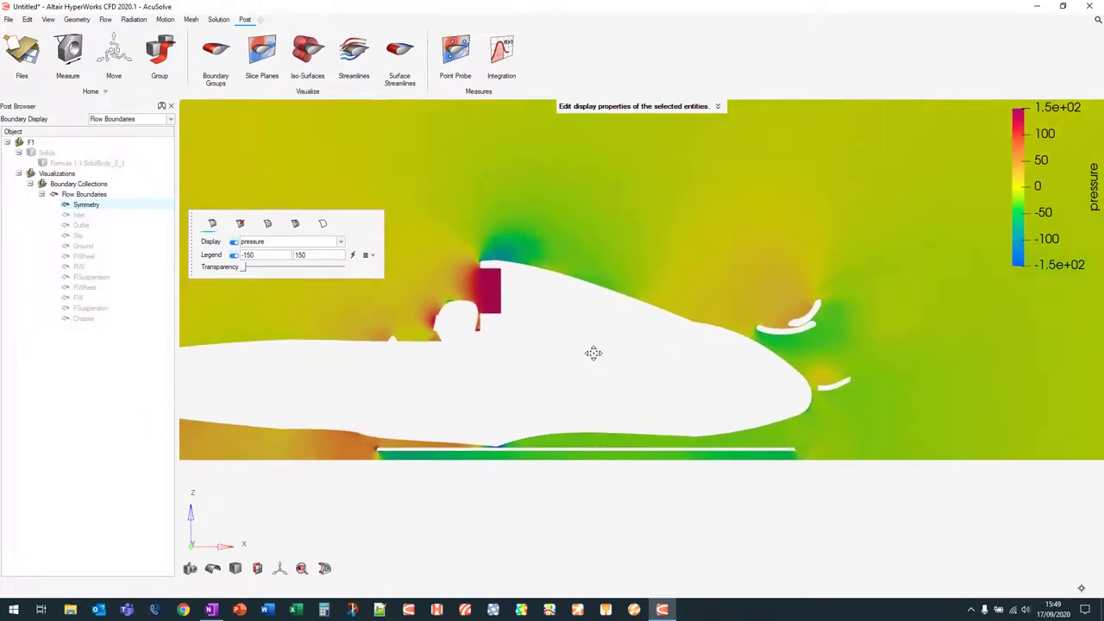
scroll(504, 263, "up", 3)
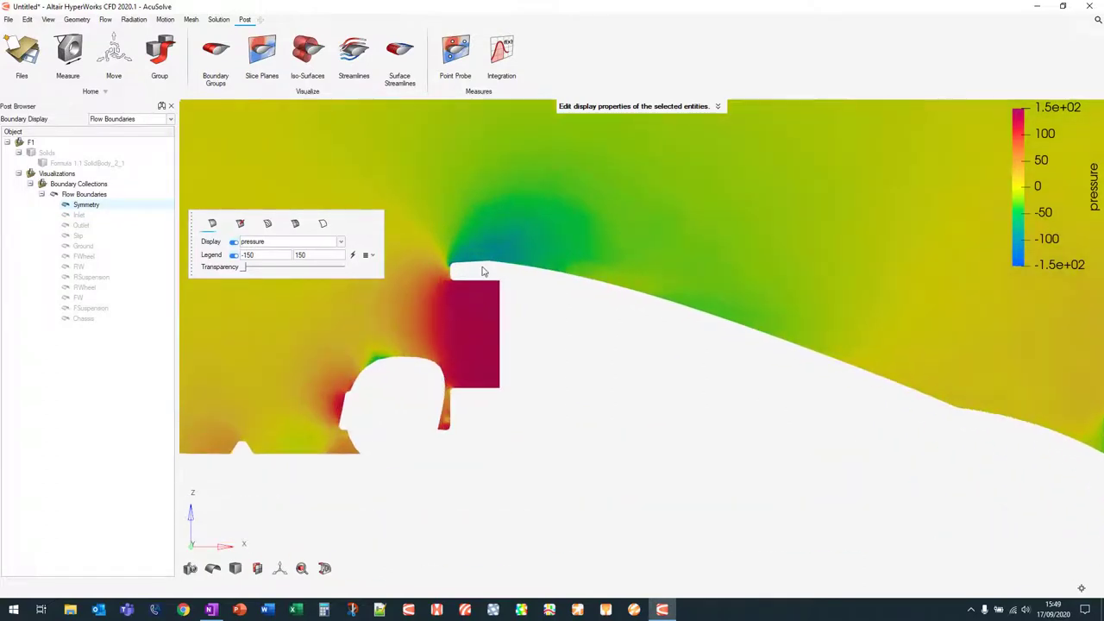
middle_click_drag(612, 250, 432, 256)
middle_click_drag(870, 274, 720, 308)
scroll(728, 332, "down", 8)
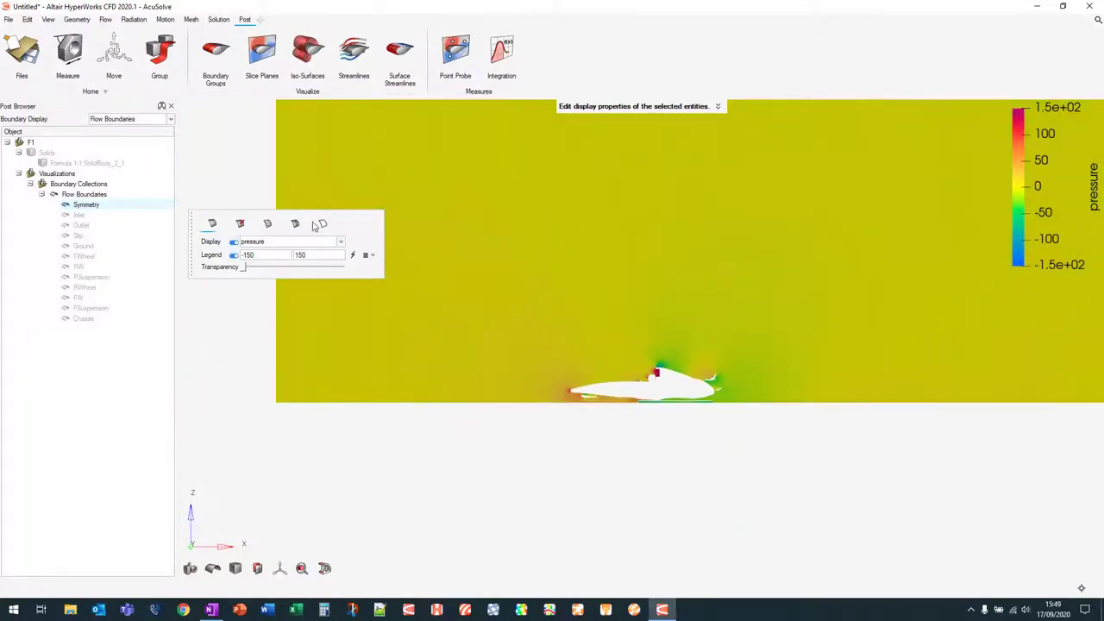
Step: Display velocity contours on the Symmetry boundary and inspect the flow around the car and along its wake
left_click(302, 242)
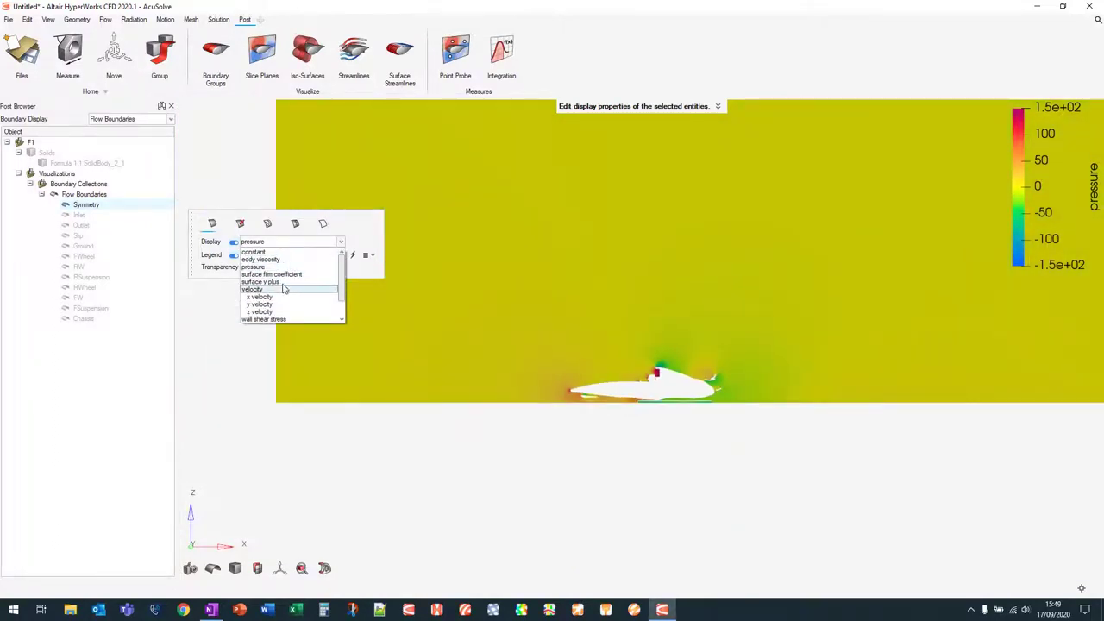
left_click(282, 288)
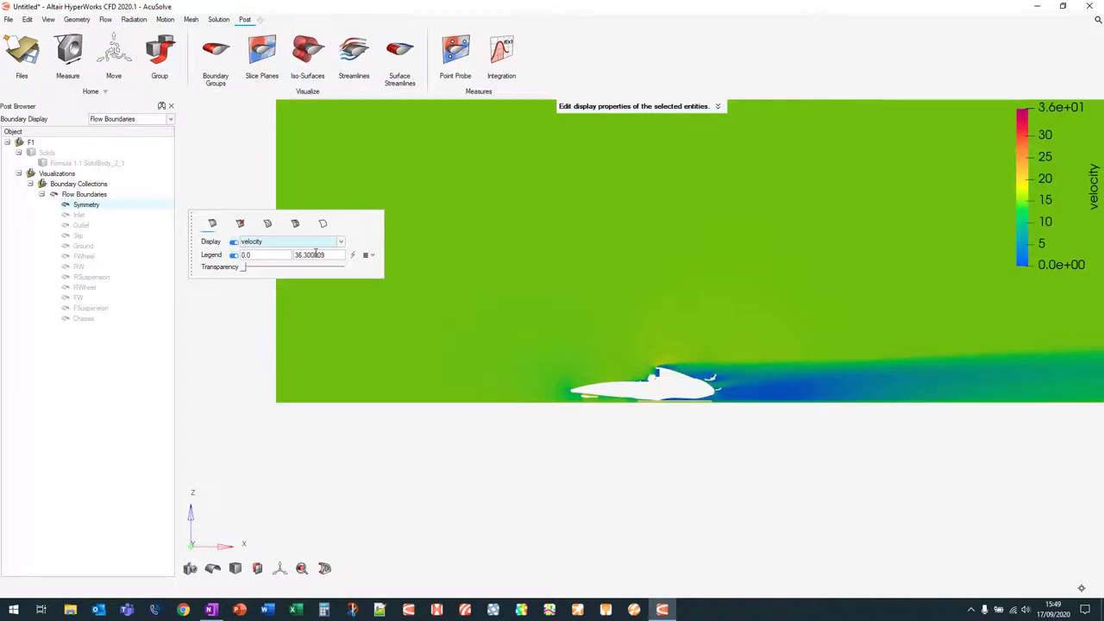
middle_click_drag(742, 320, 556, 351)
scroll(515, 387, "up", 3)
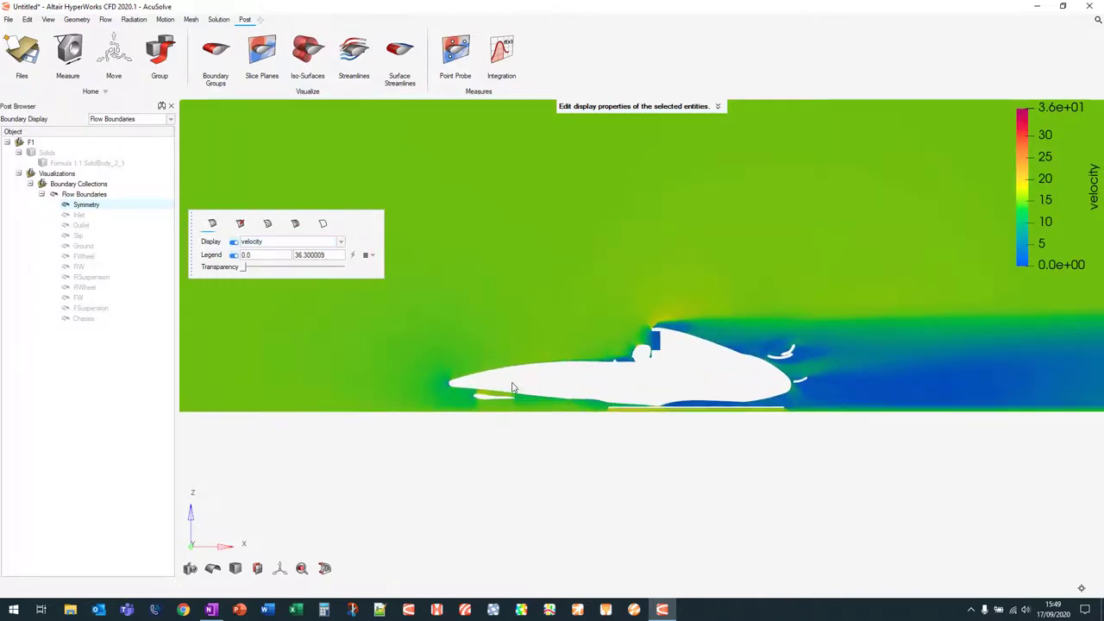
middle_click_drag(1001, 322, 595, 350)
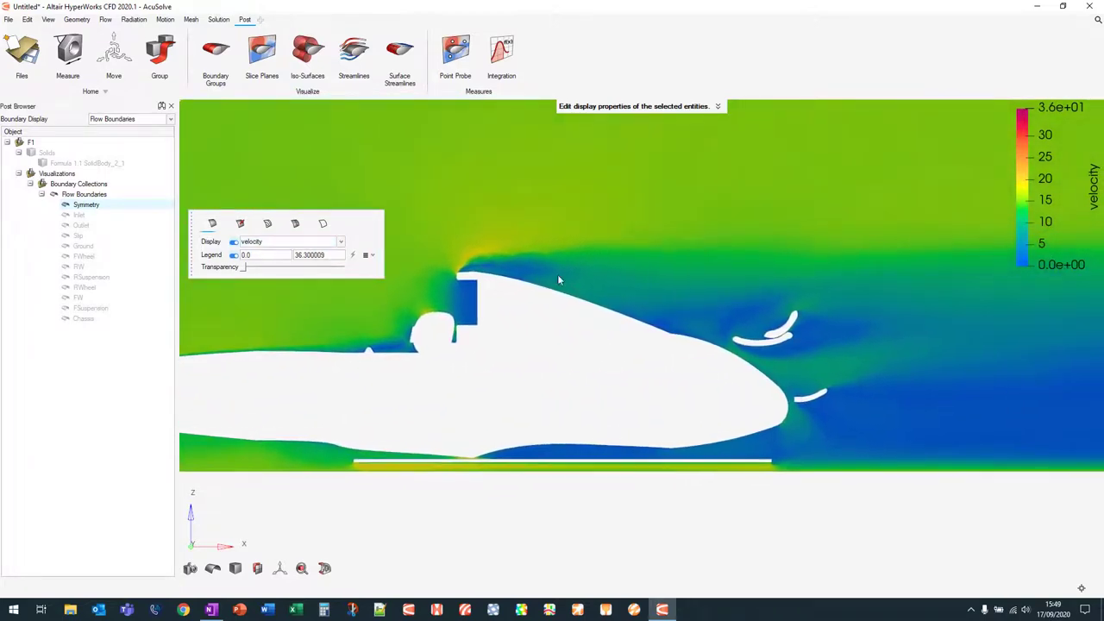
middle_click_drag(962, 347, 669, 313)
scroll(660, 319, "down", 5)
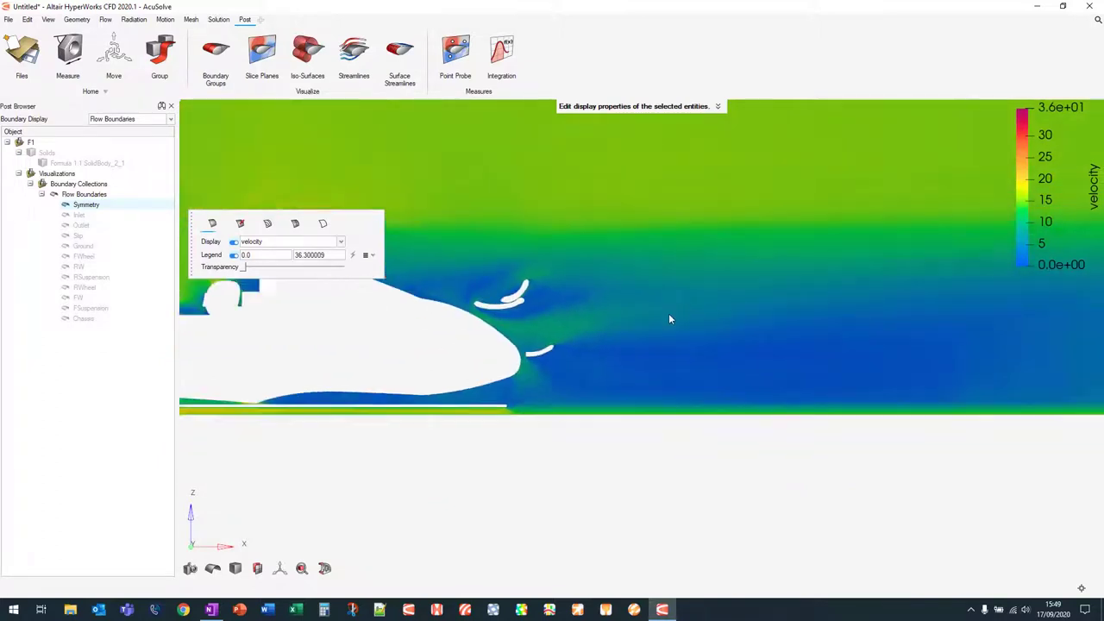
middle_click_drag(915, 310, 564, 334)
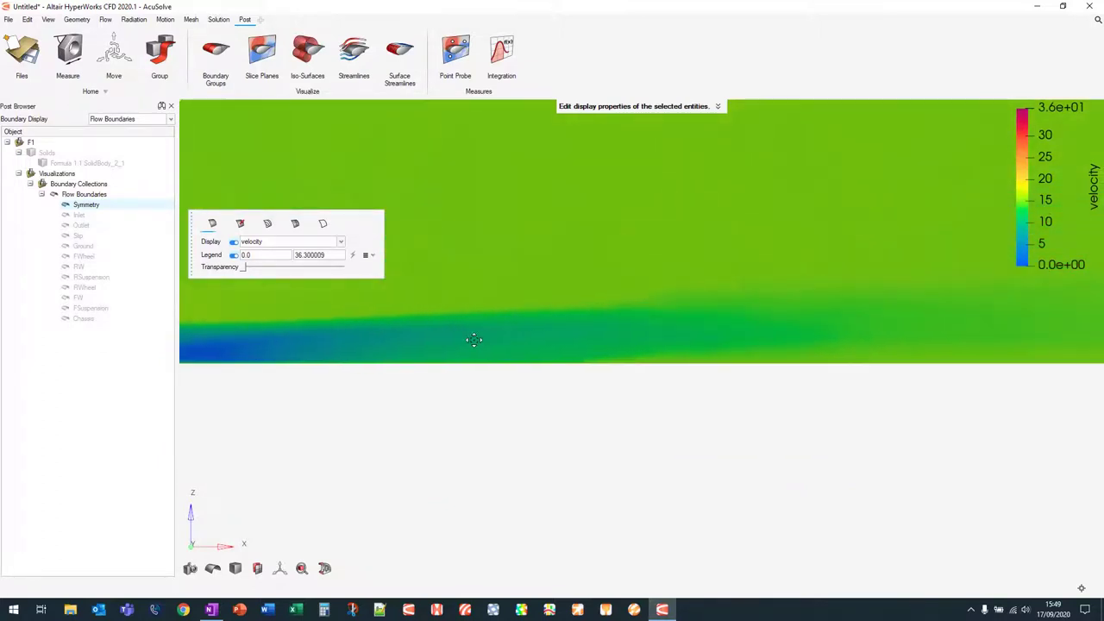
middle_click_drag(474, 337, 825, 338)
middle_click_drag(439, 345, 612, 349)
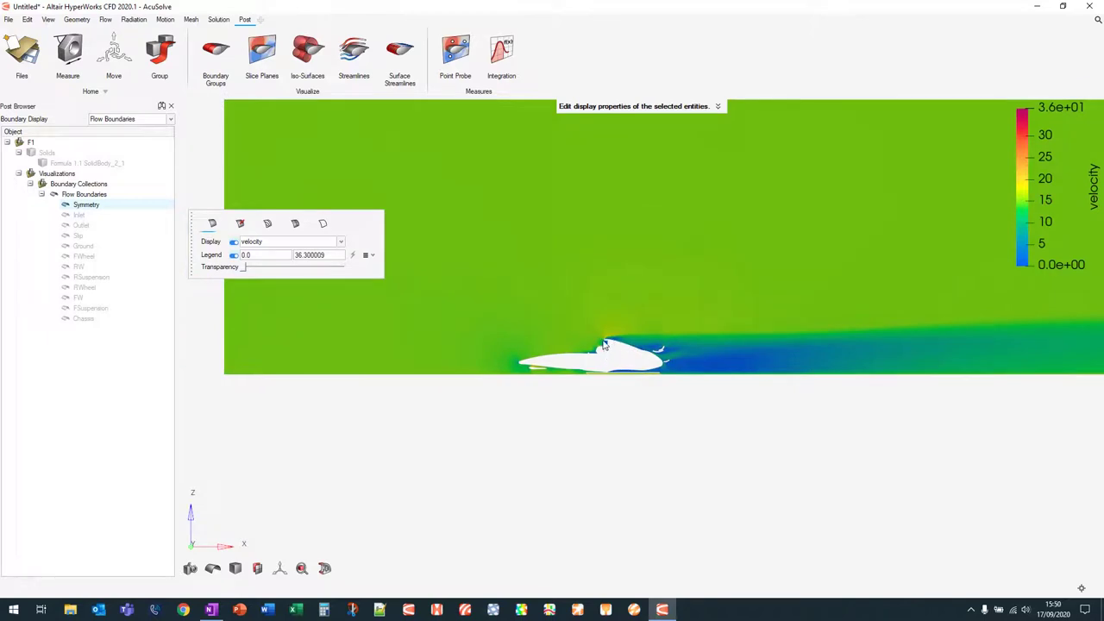
Step: Turn off the velocity contours on the Symmetry boundary and display velocity vectors instead
left_click(234, 242)
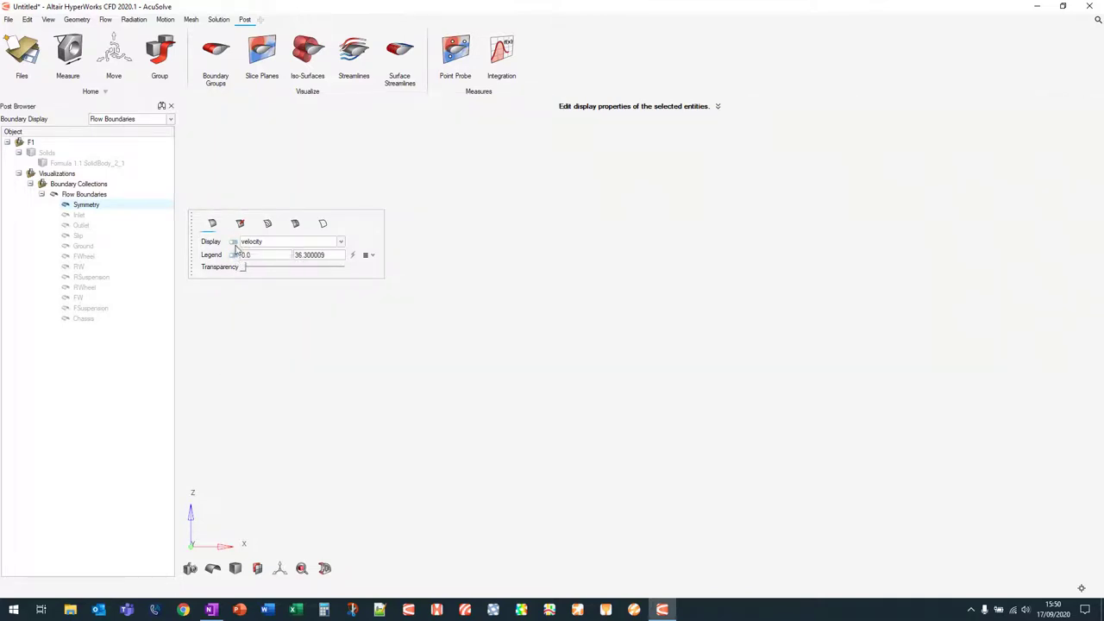
left_click(241, 224)
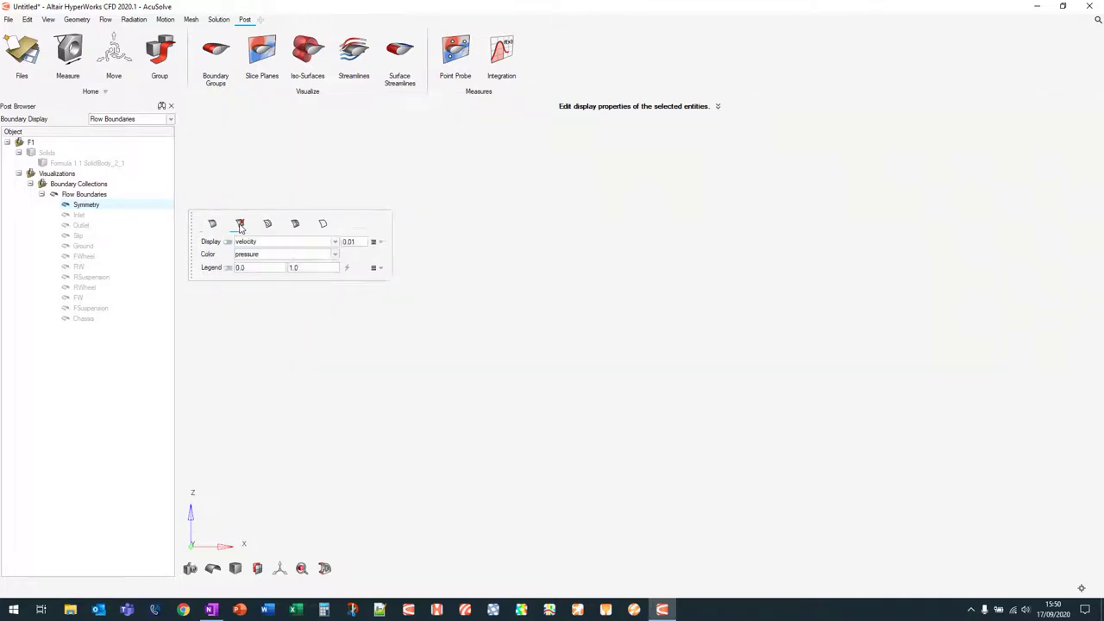
left_click(228, 242)
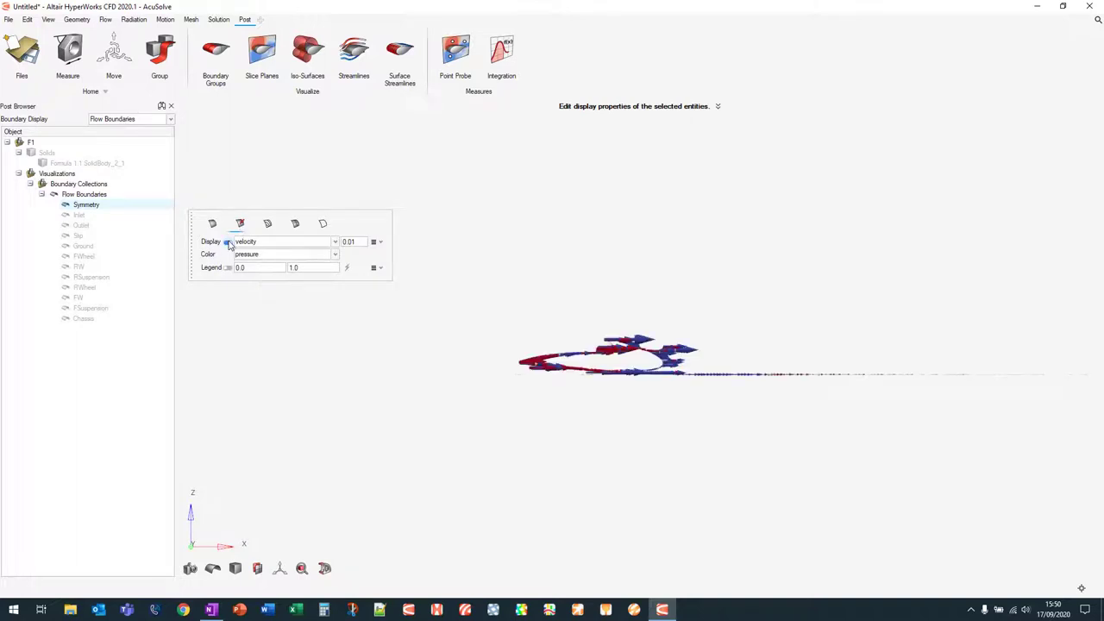
Step: Stop scaling the velocity vectors' length by magnitude and set their size to 0.05
left_click(375, 243)
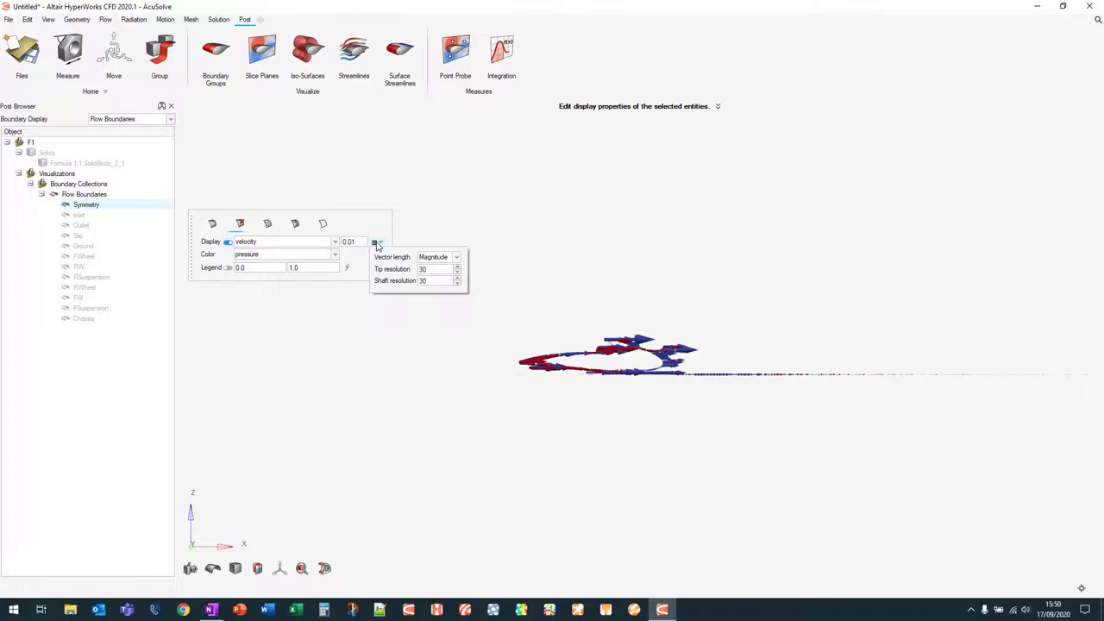
left_click(428, 262)
left_click(431, 272)
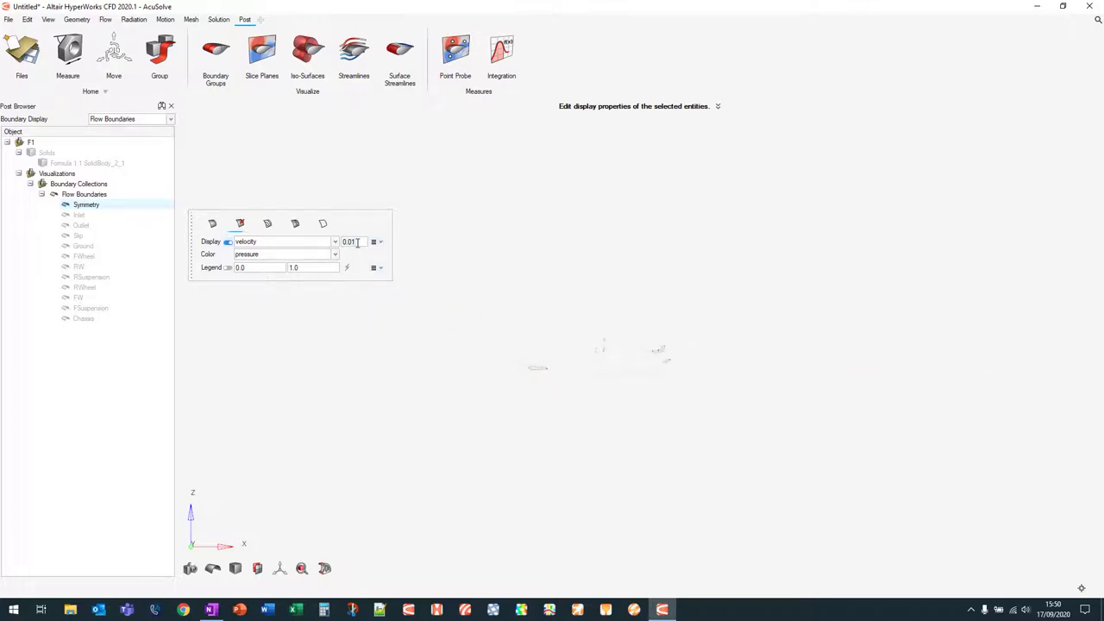
key("BackSpace")
key("BackSpace")
key("BackSpace")
key("Return")
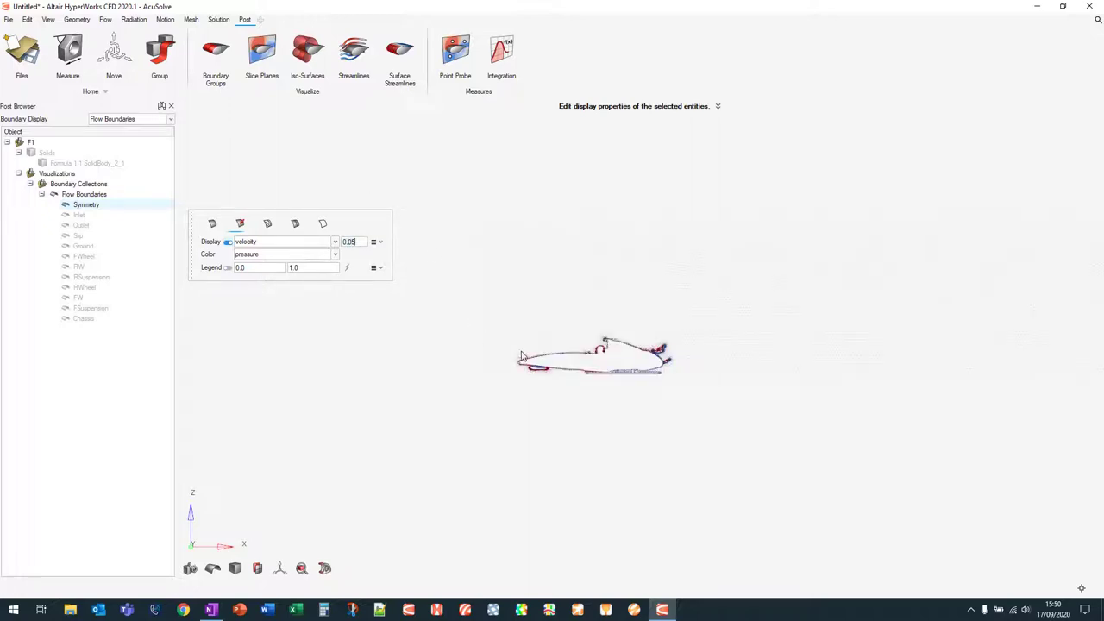
Step: Color the vectors on the Symmetry boundary by velocity
scroll(521, 356, "up", 8)
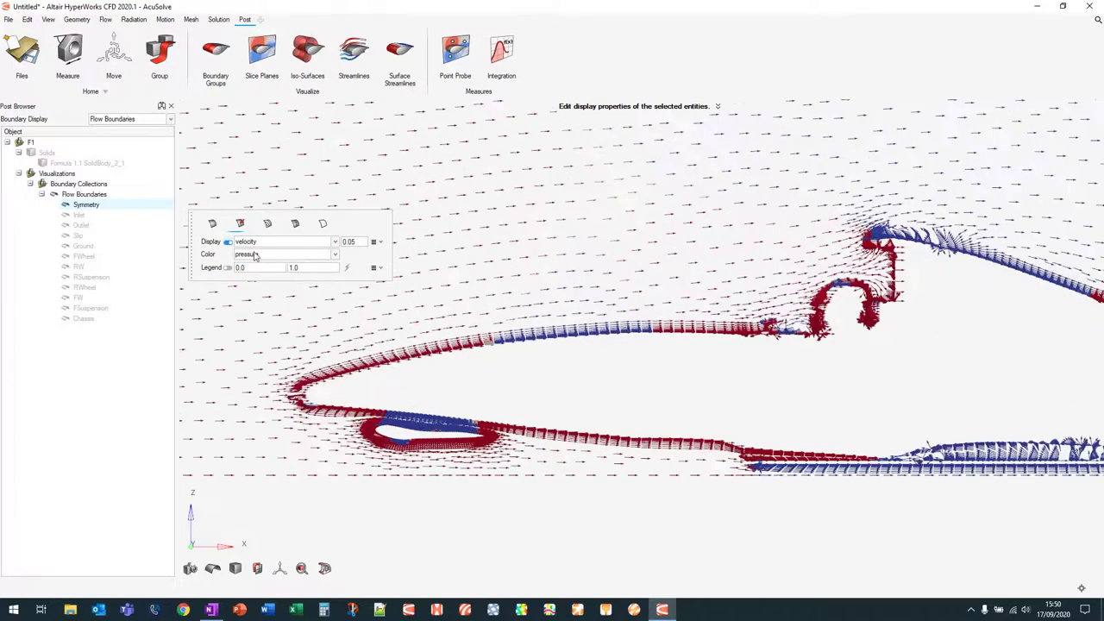
left_click(255, 255)
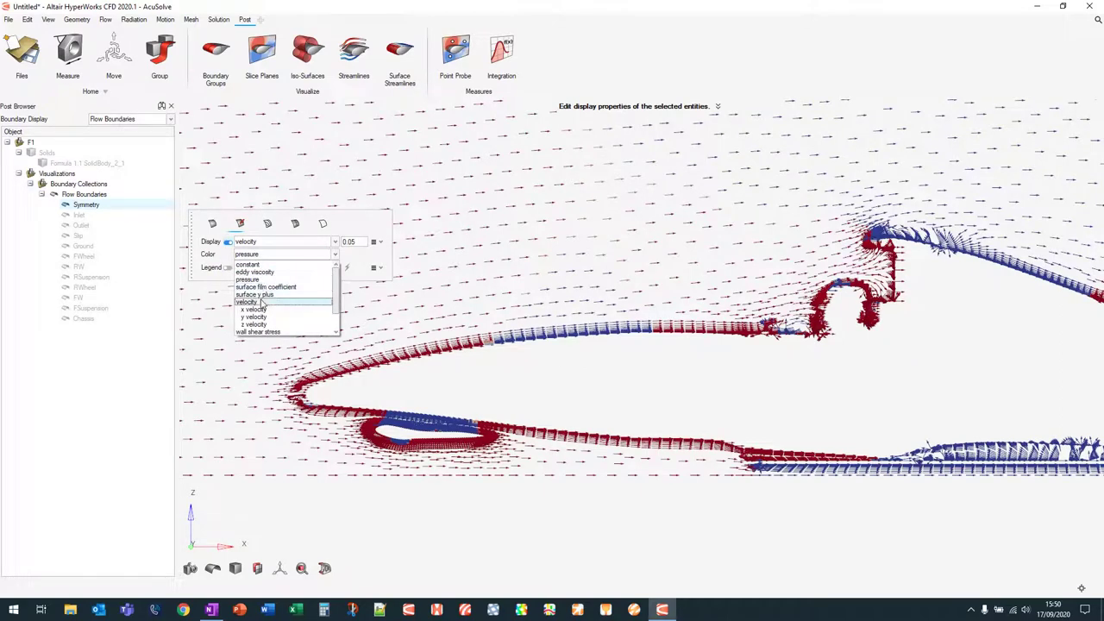
left_click(250, 302)
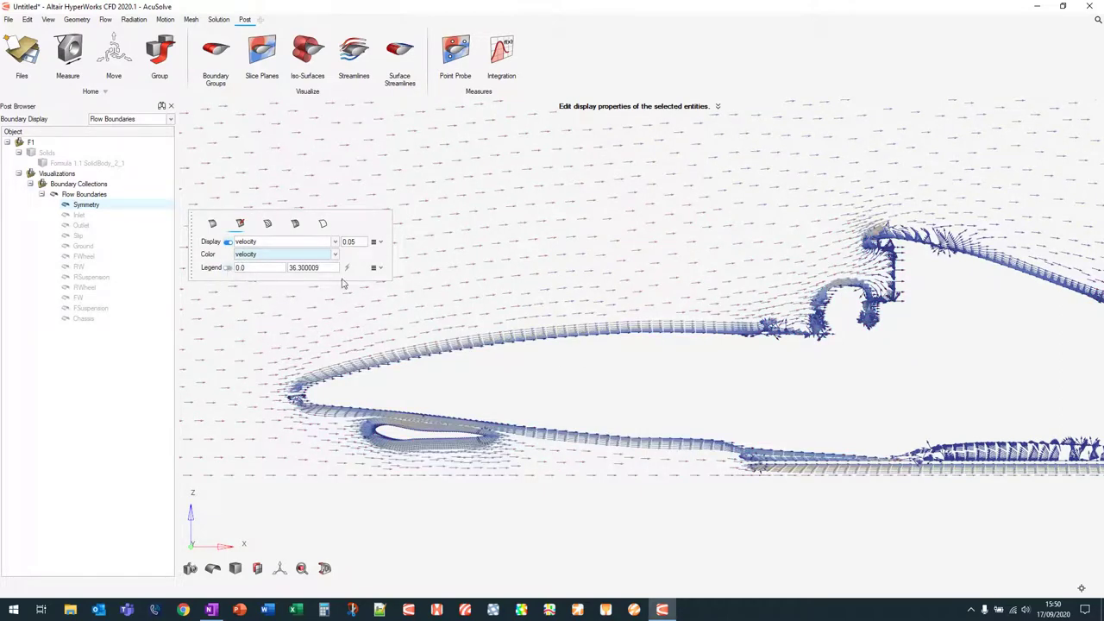
Step: Examine the velocity vectors around the front wing, the driver's helmet and air intake, and the rear wing
middle_click_drag(496, 376, 555, 320)
scroll(530, 345, "up", 5)
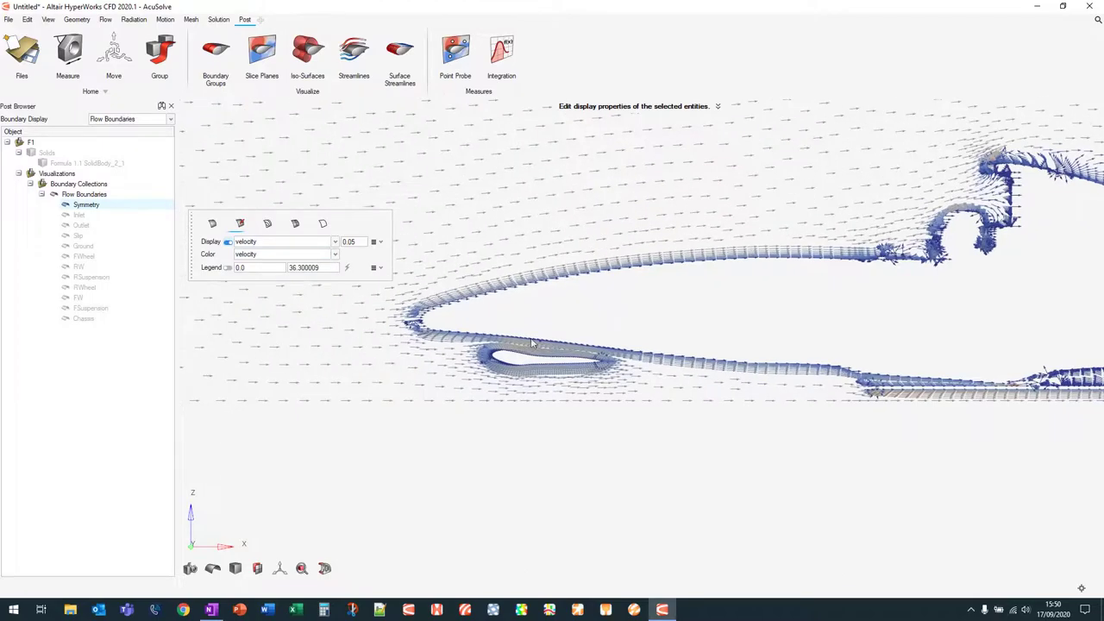
scroll(749, 359, "down", 5)
scroll(665, 344, "up", 2)
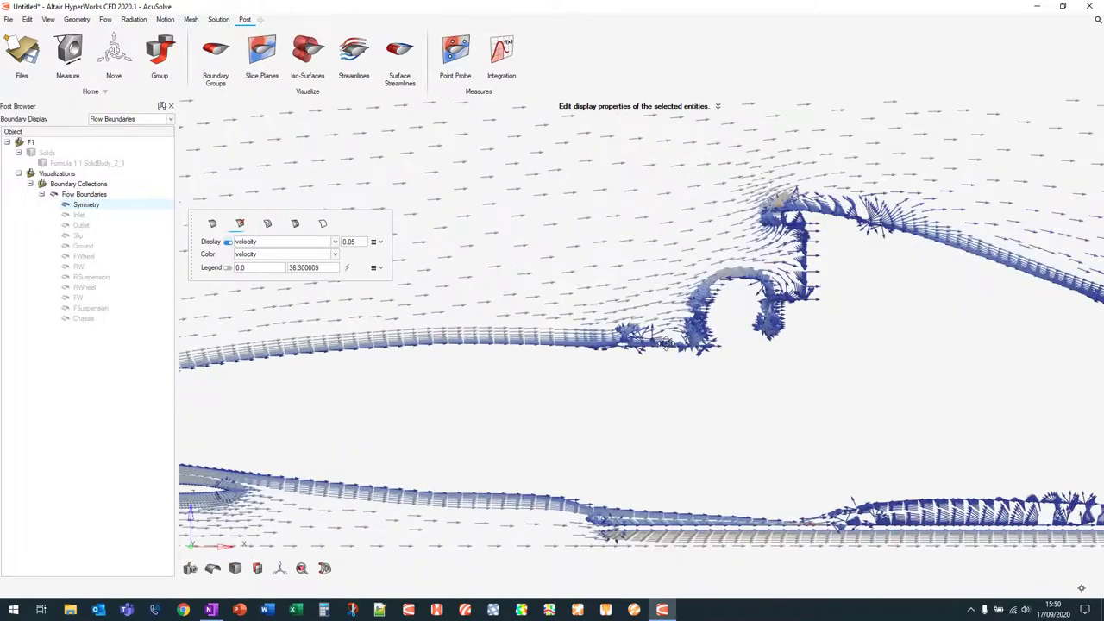
scroll(692, 313, "up", 5)
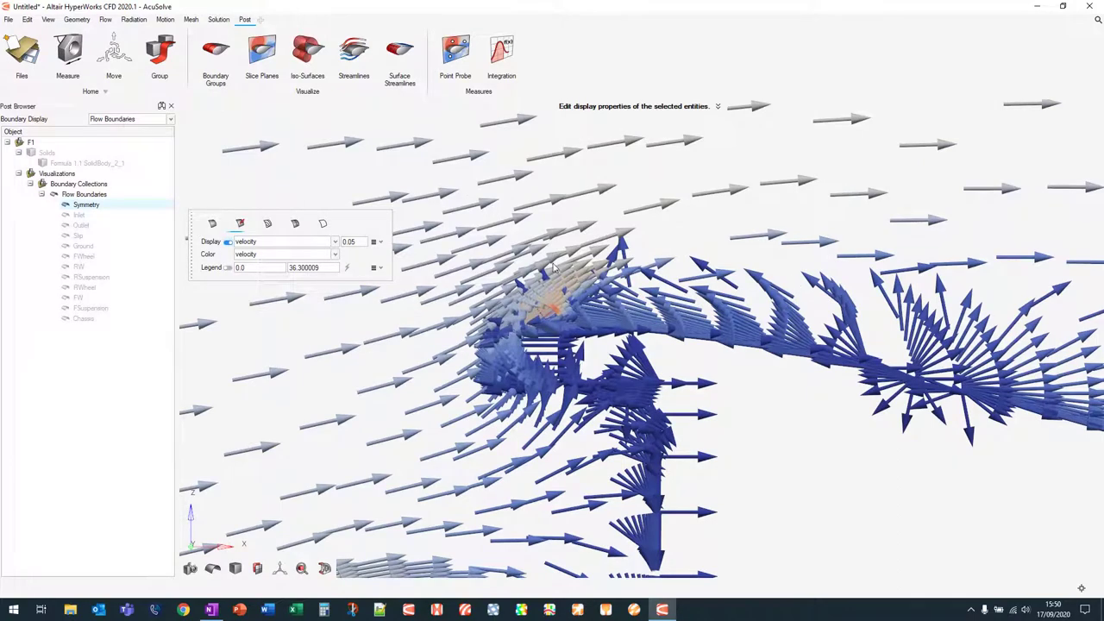
scroll(867, 377, "down", 5)
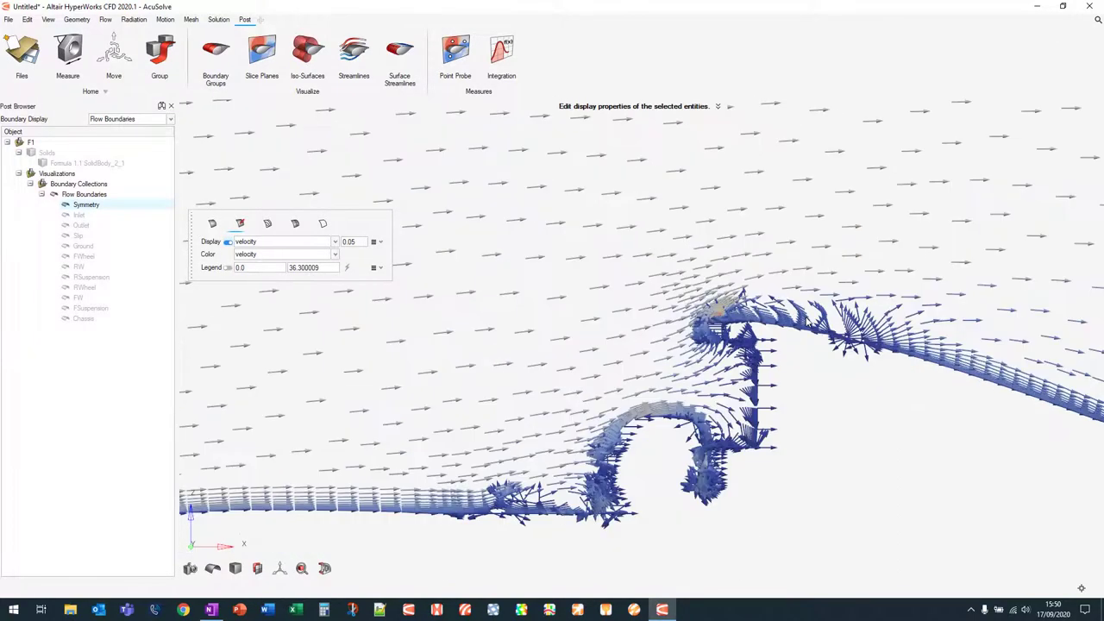
middle_click_drag(867, 377, 544, 279)
scroll(744, 303, "up", 3)
scroll(647, 294, "up", 3)
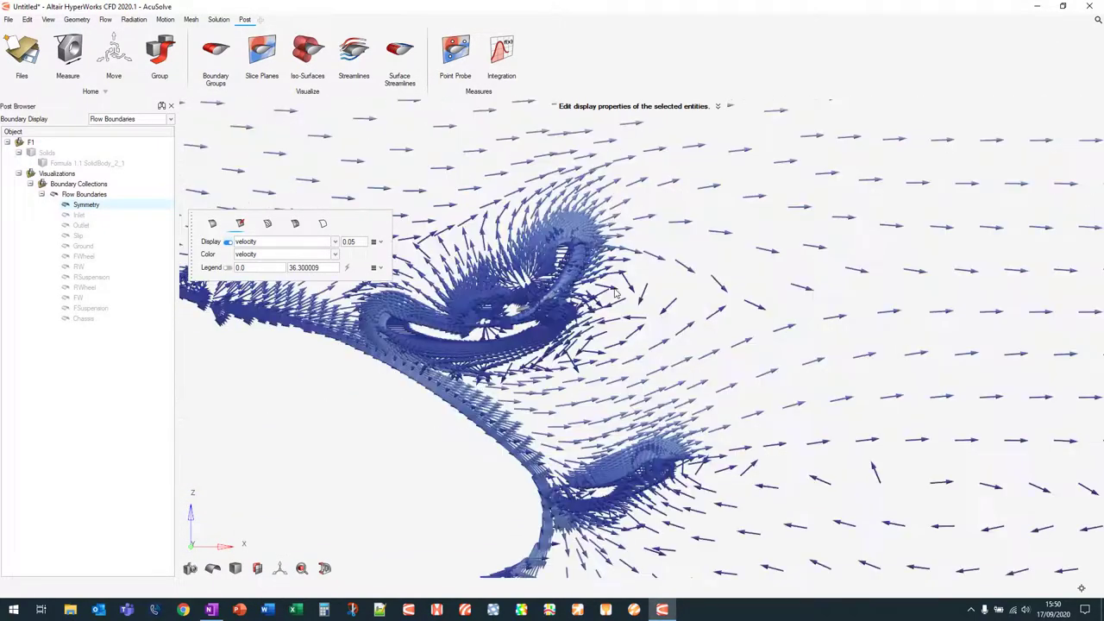
Step: Examine the velocity vectors in the wake behind the car and close the Symmetry boundary's display settings
scroll(697, 341, "down", 3)
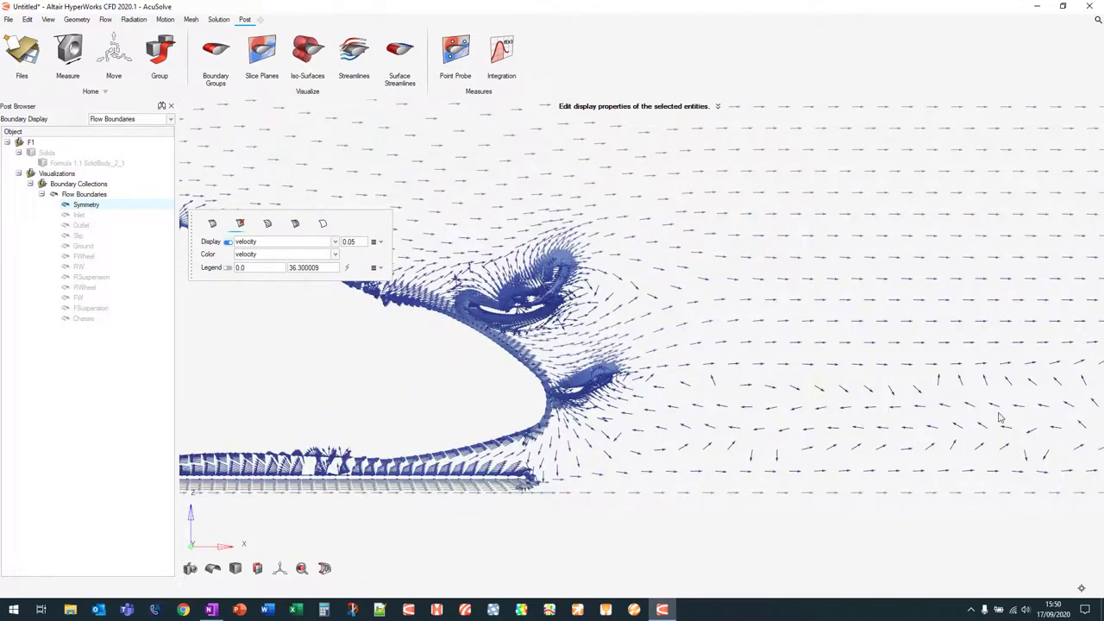
scroll(685, 376, "up", 3)
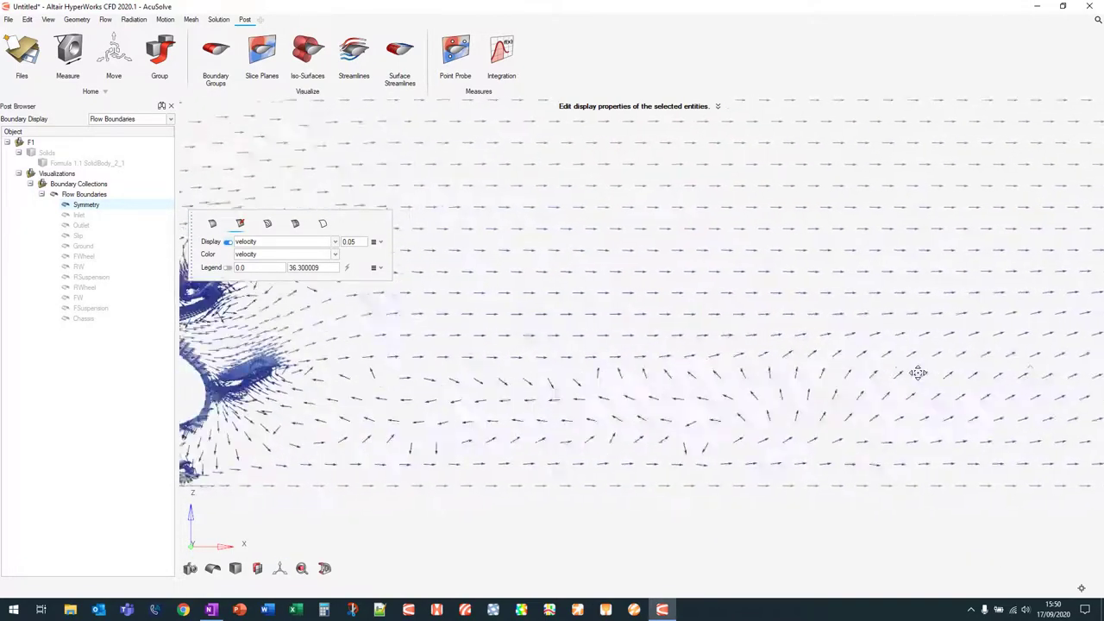
scroll(969, 368, "down", 4)
scroll(969, 368, "down", 3)
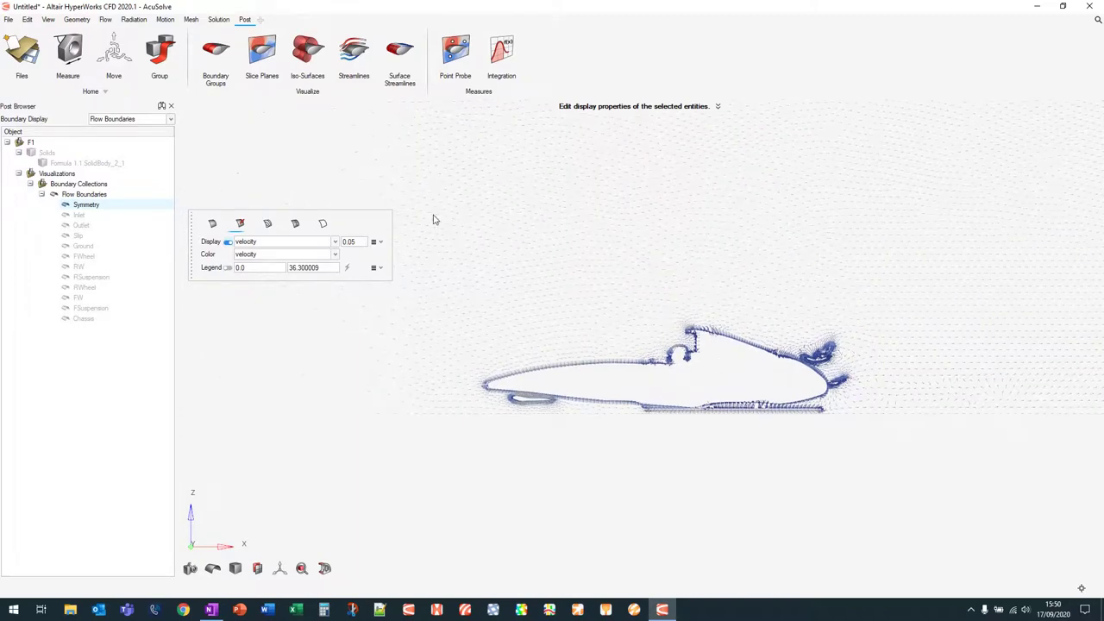
left_click(311, 192)
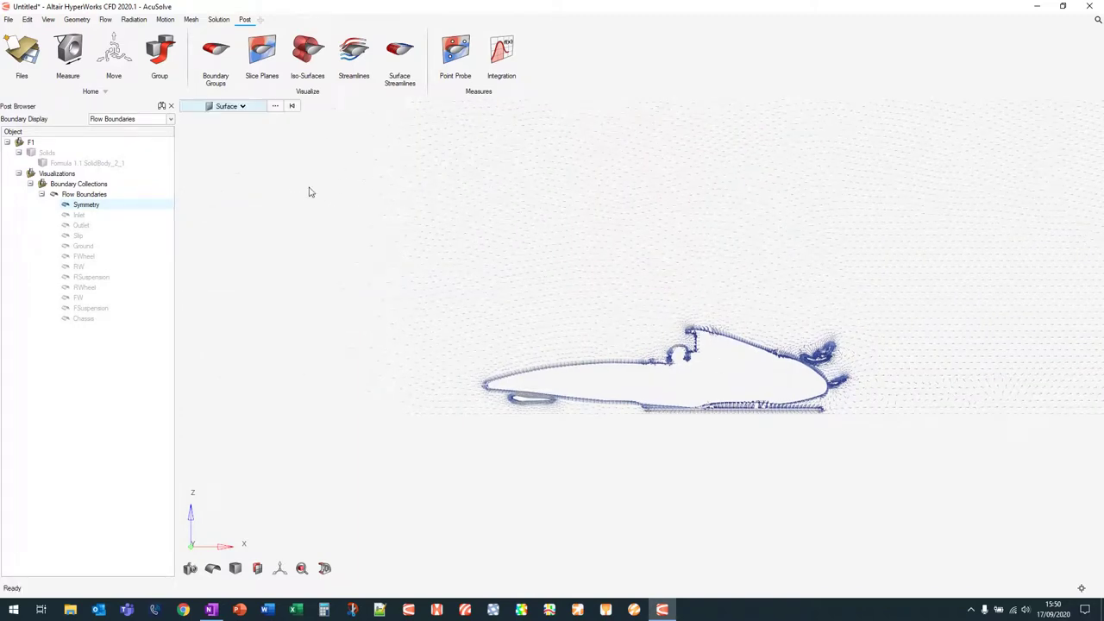
Step: Reopen the Symmetry boundary's display settings and turn off its velocity vectors
scroll(421, 325, "down", 5)
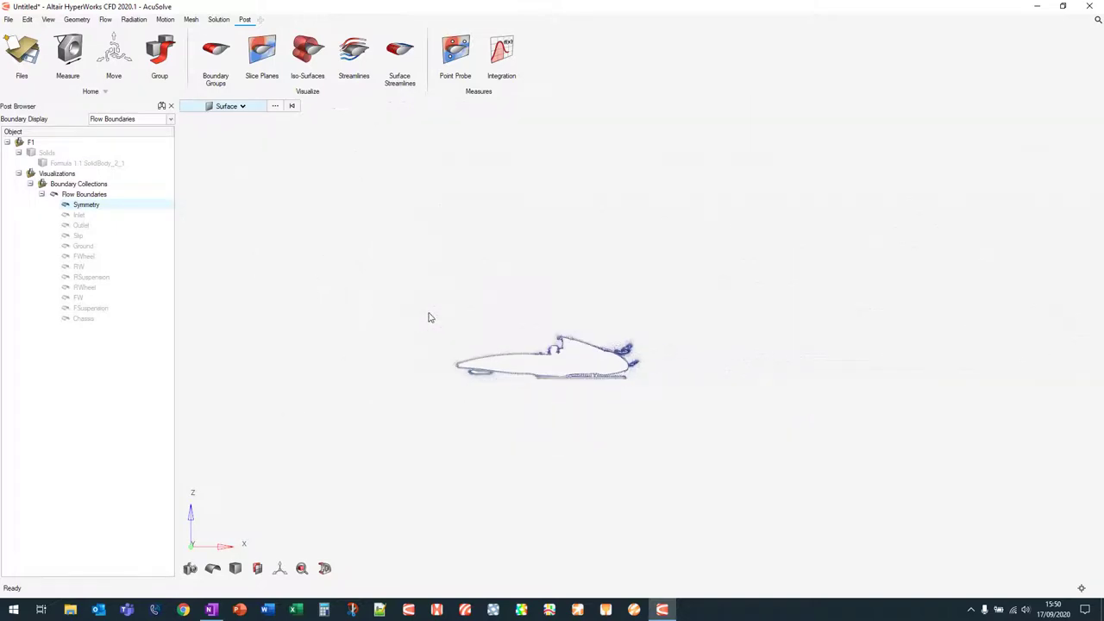
right_click_drag(328, 312, 400, 325)
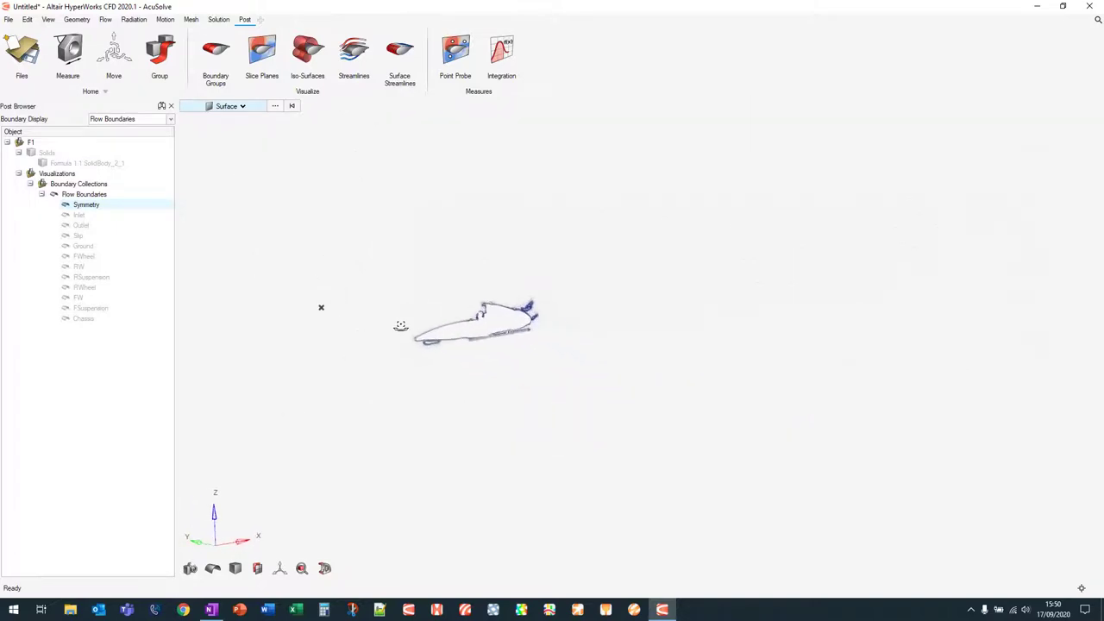
right_click(93, 206)
left_click(110, 216)
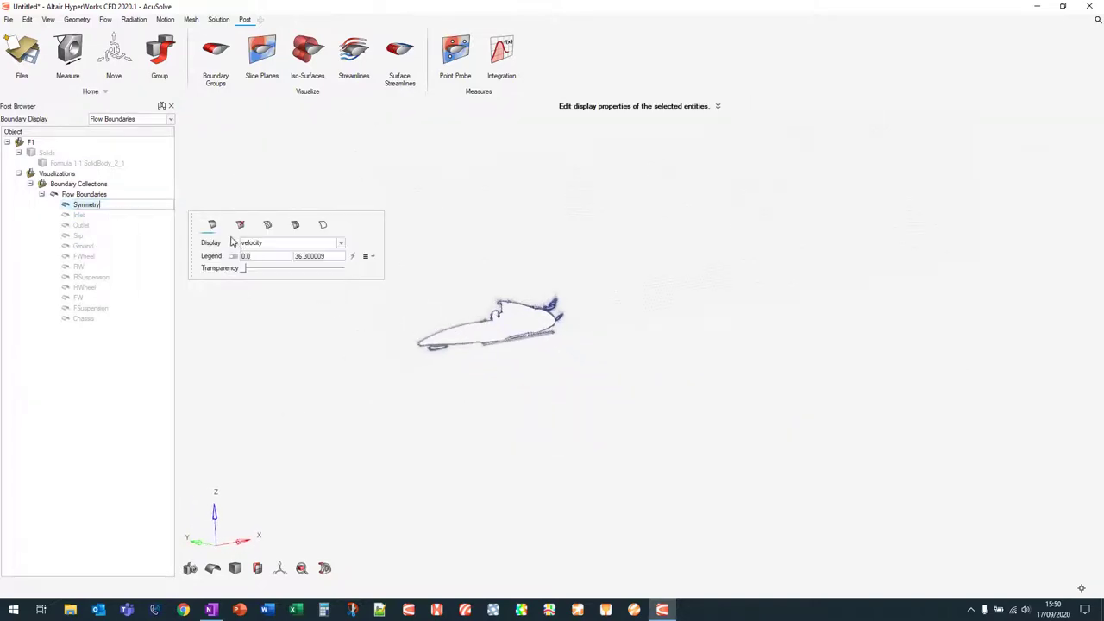
left_click(241, 225)
left_click(230, 244)
Step: Turn the contour display of the Symmetry boundary back on and set it to constant
left_click(212, 225)
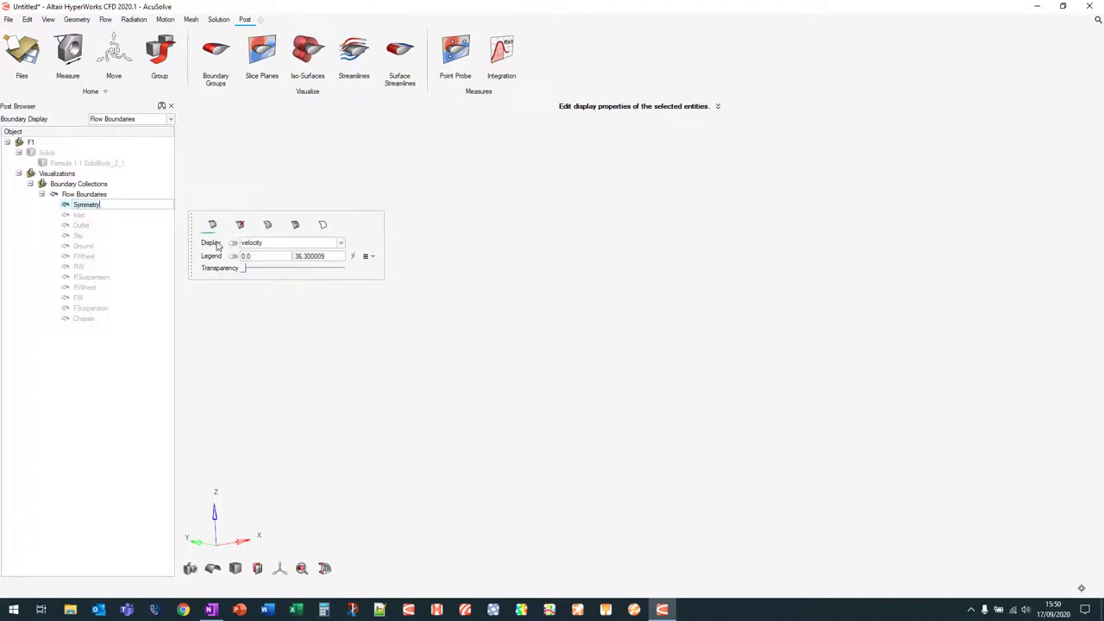
left_click(232, 244)
left_click(285, 242)
left_click(258, 255)
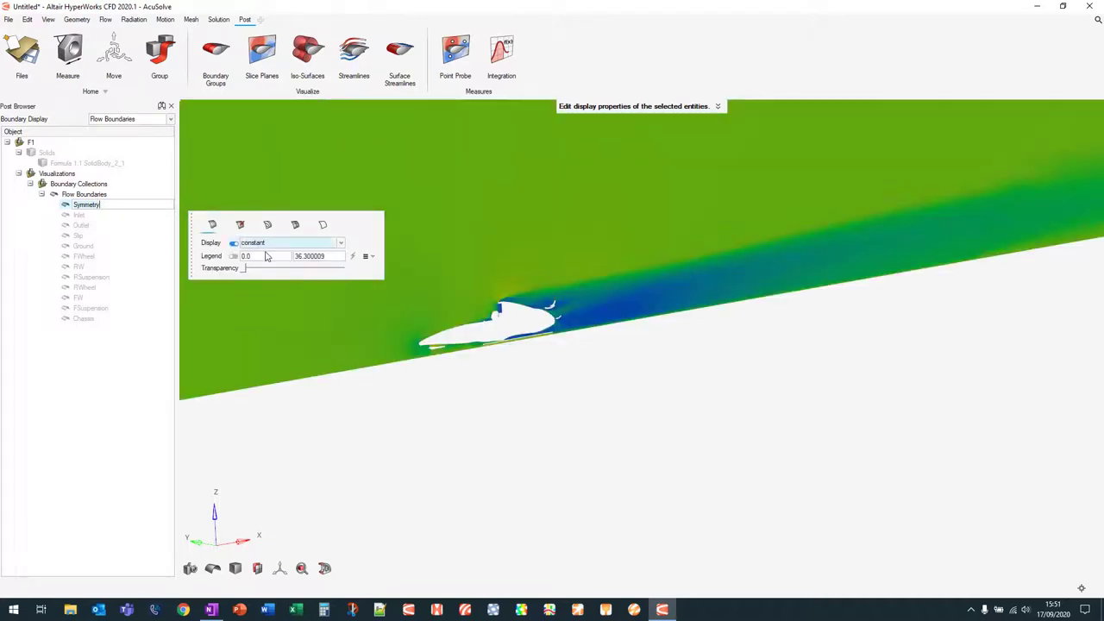
Step: Show all flow boundaries so the complete wind tunnel box is displayed
left_click(54, 195)
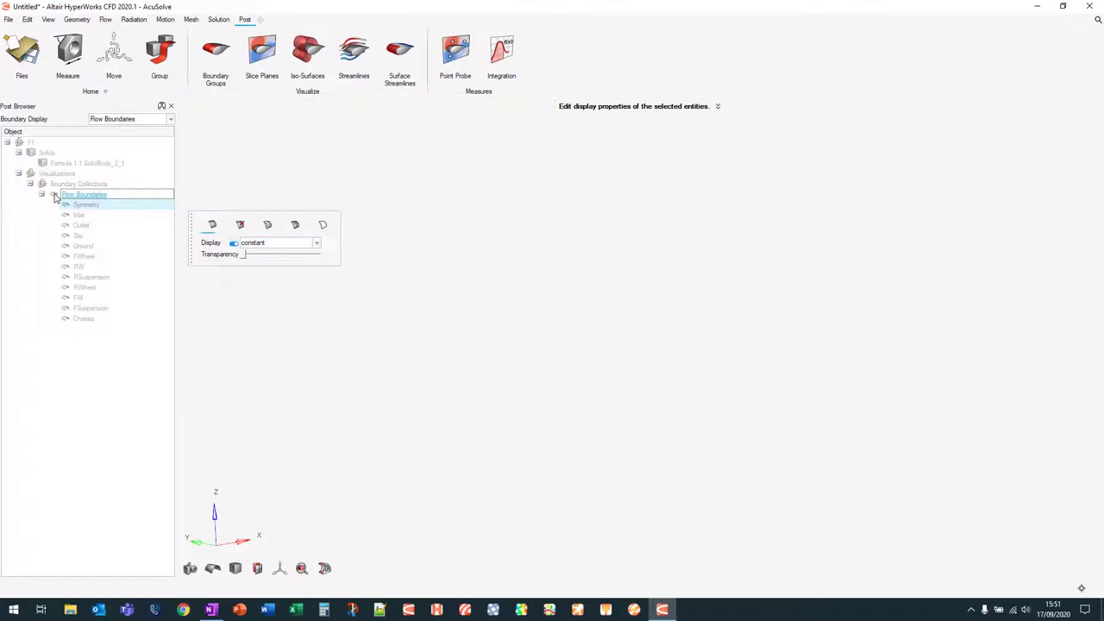
left_click(54, 197)
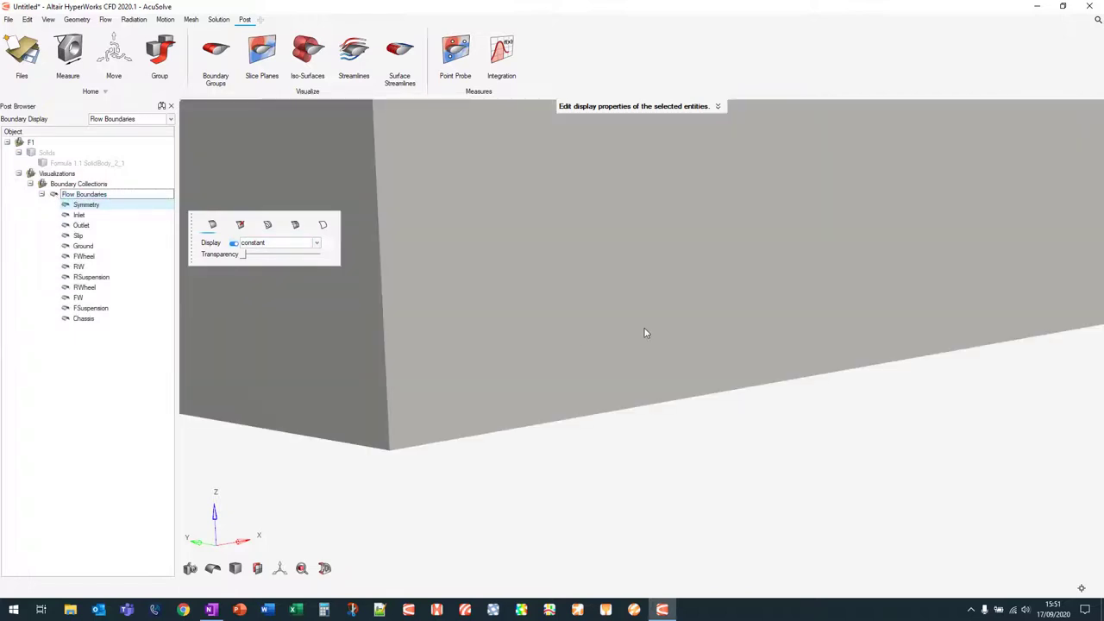
right_click_drag(643, 327, 700, 367)
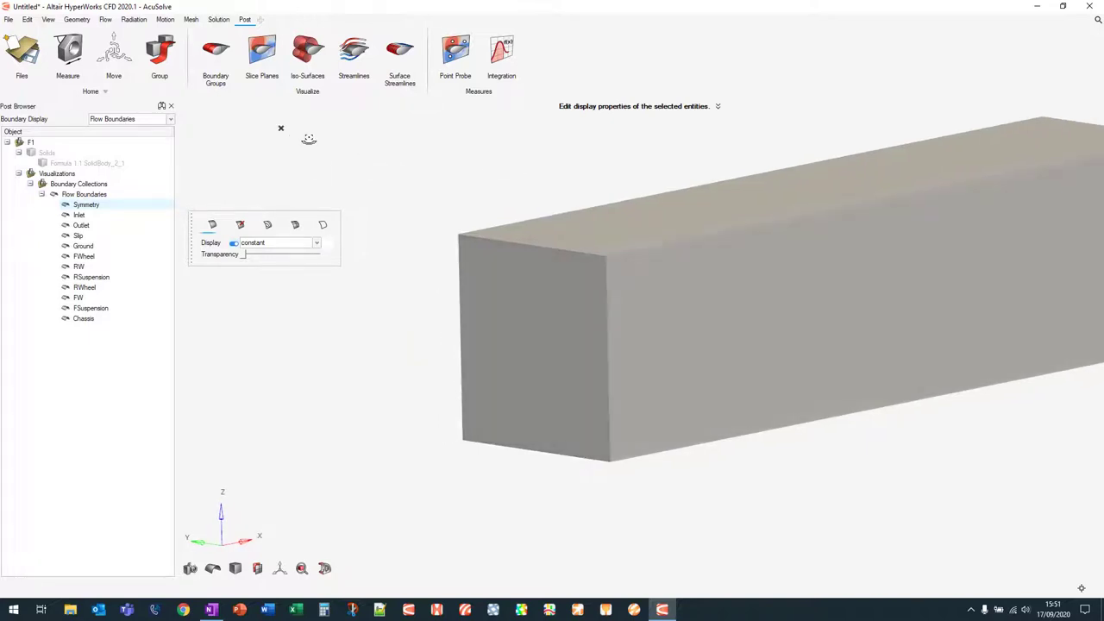
Step: Create a slice plane across the tunnel, normal to the flow direction and shifted -10.73 along its normal to cut through the car
left_click(262, 52)
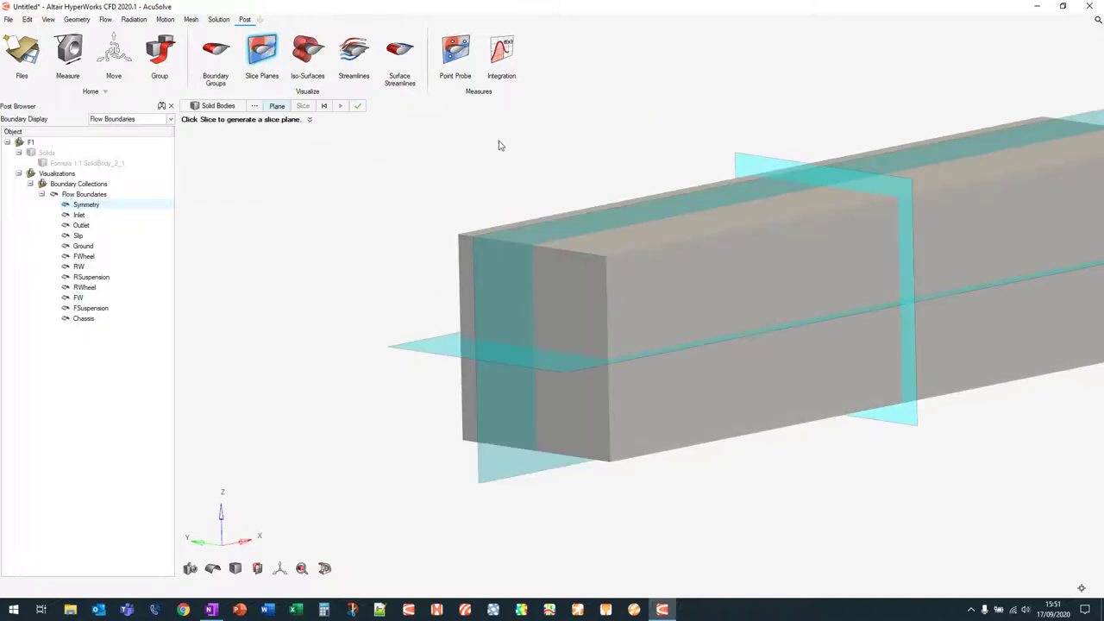
right_click_drag(500, 144, 715, 276)
left_click(387, 241)
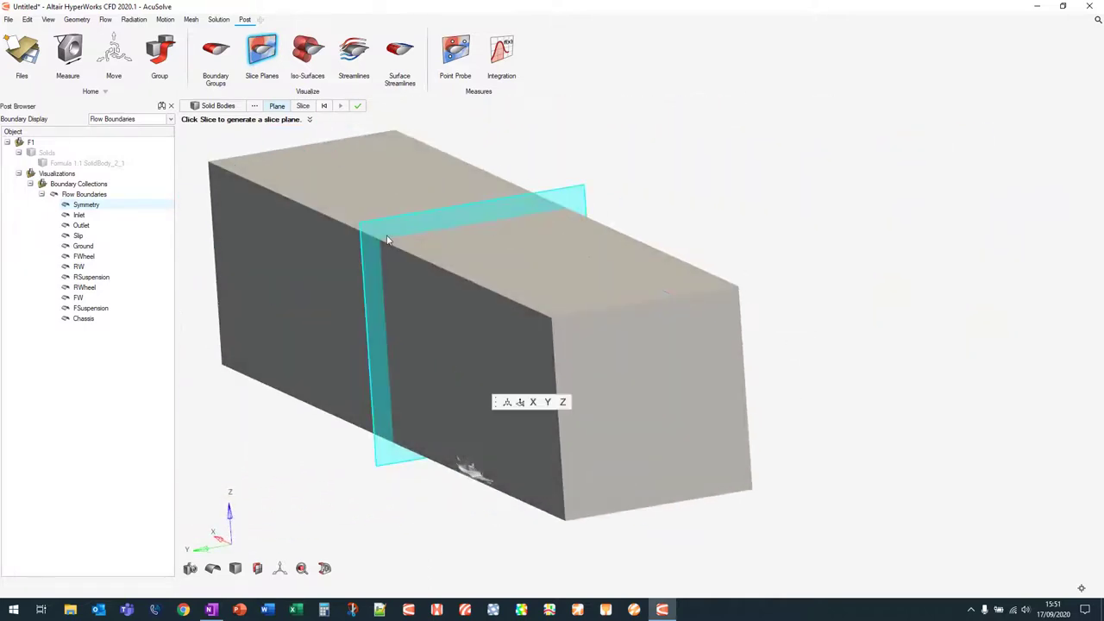
scroll(535, 444, "up", 3)
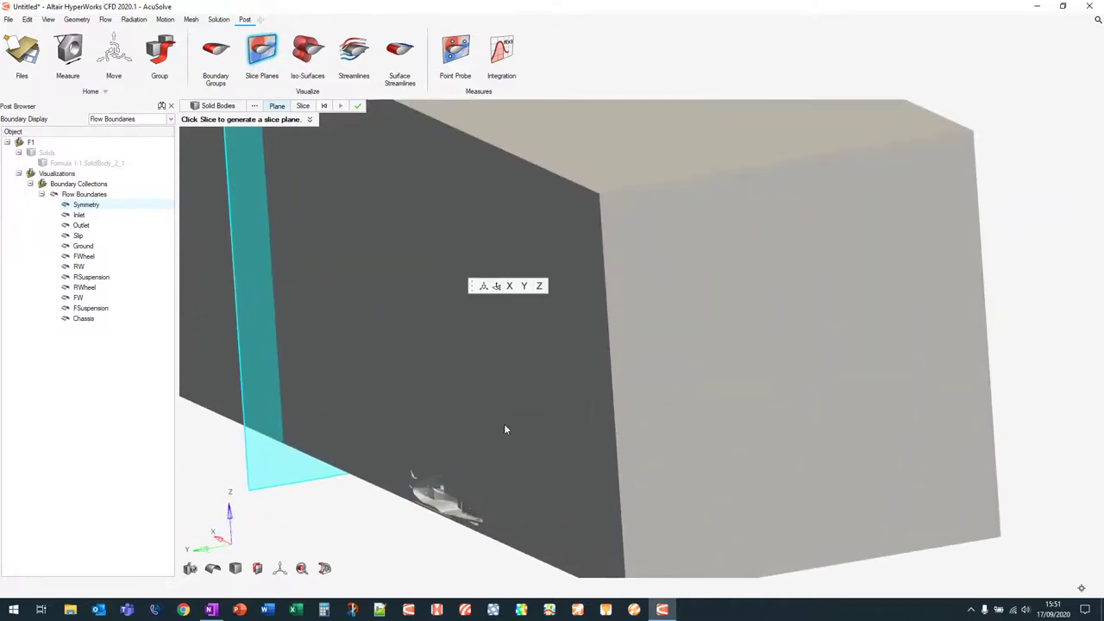
left_click(483, 285)
left_click_drag(431, 199, 587, 279)
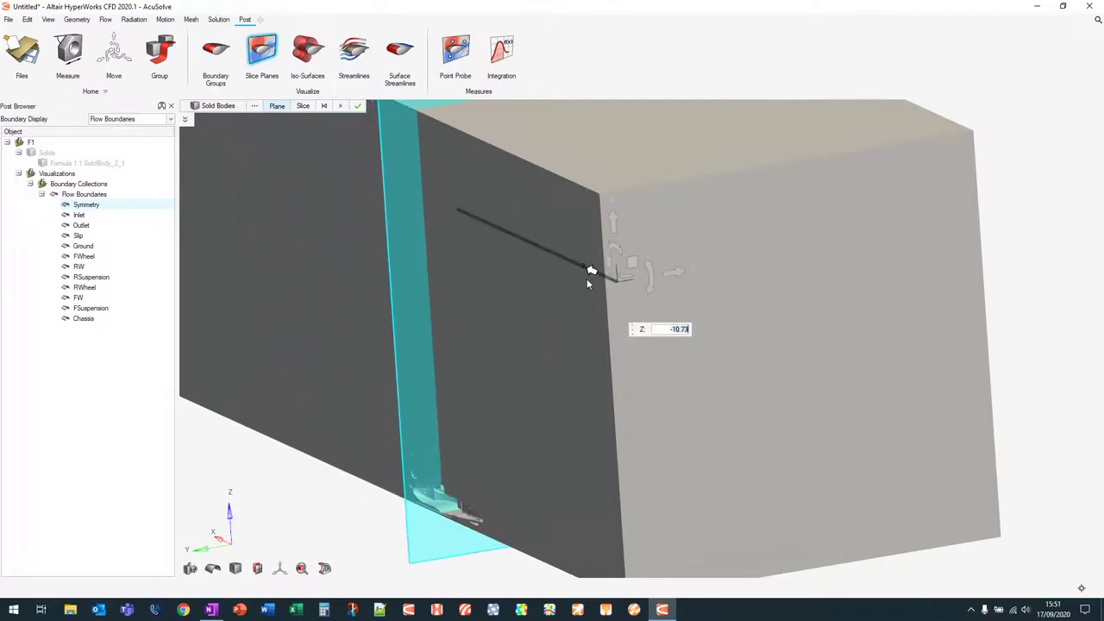
right_click_drag(466, 344, 527, 360)
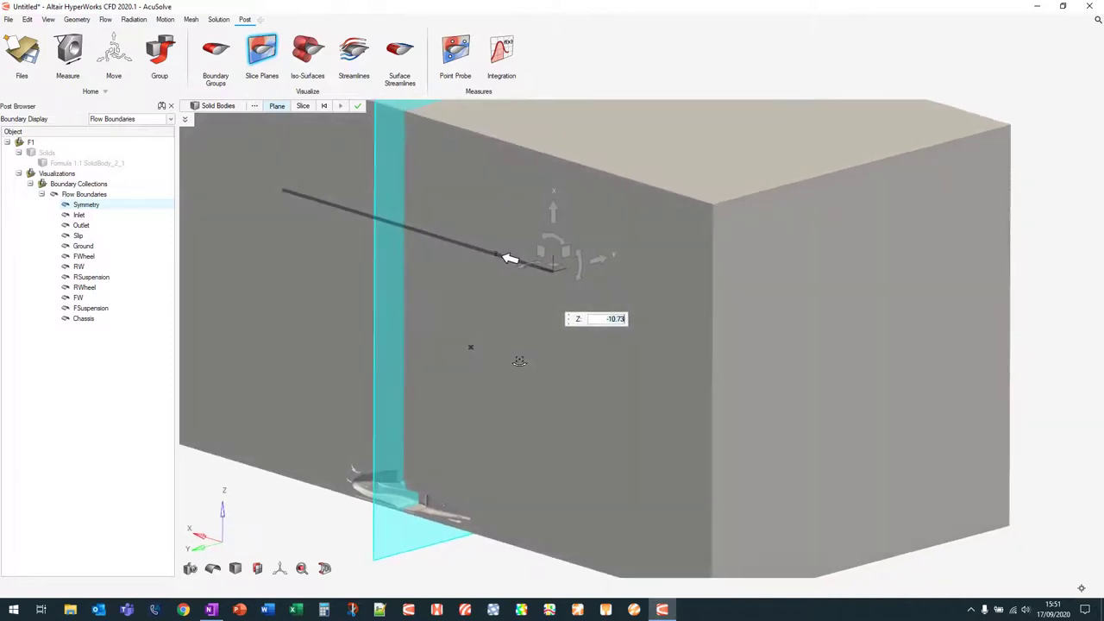
scroll(467, 350, "down", 3)
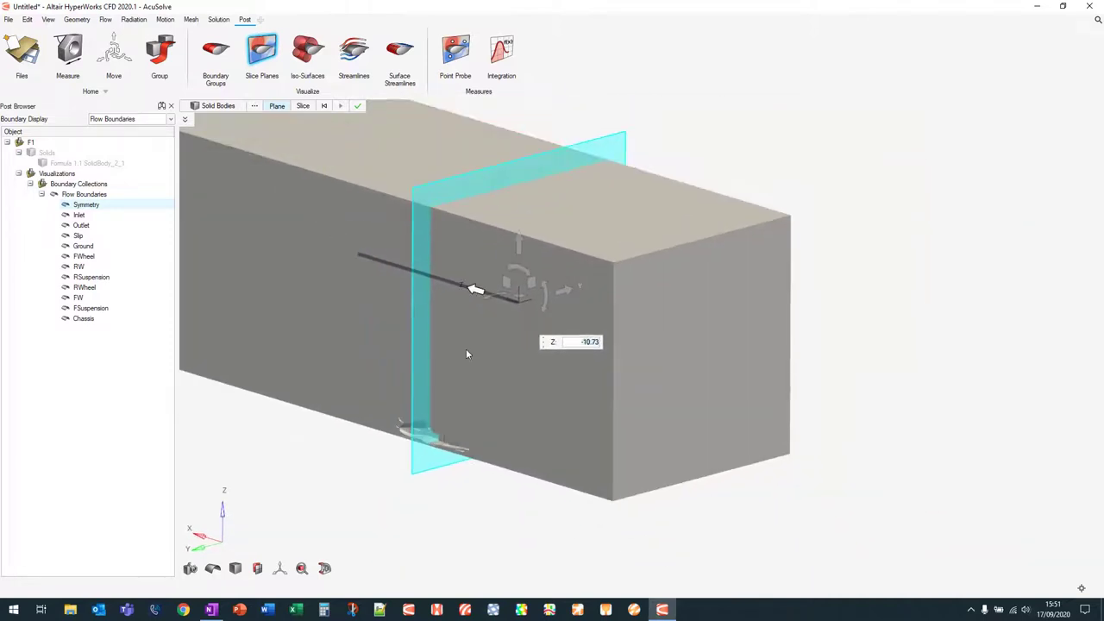
left_click(304, 106)
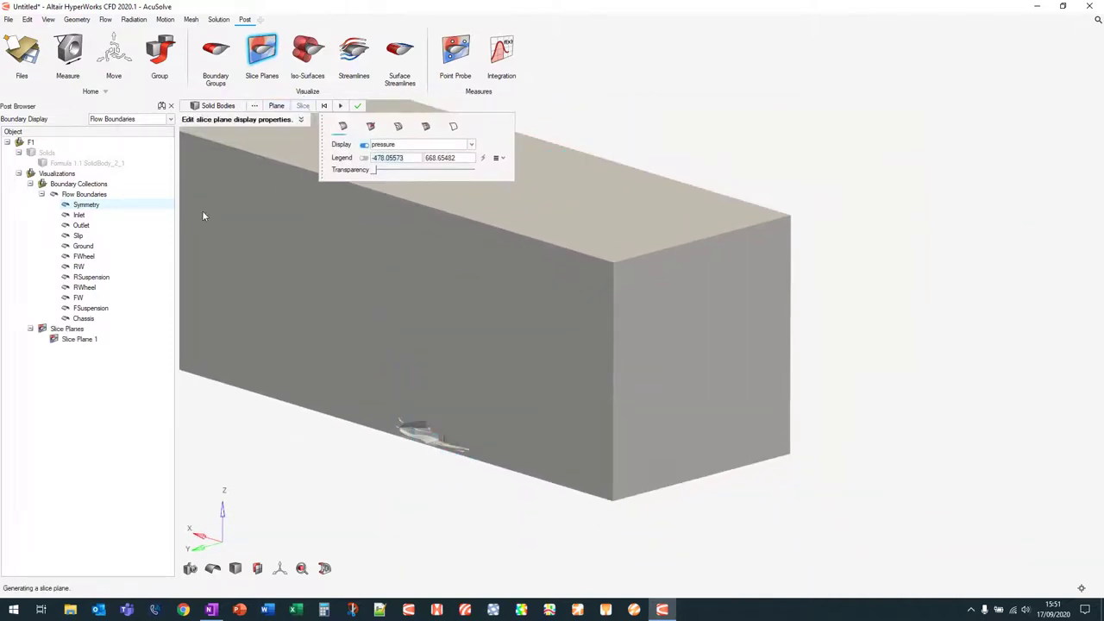
Step: Hide the flow boundaries and display pressure on the slice plane with the Rainbow Uniform colormap
left_click(53, 195)
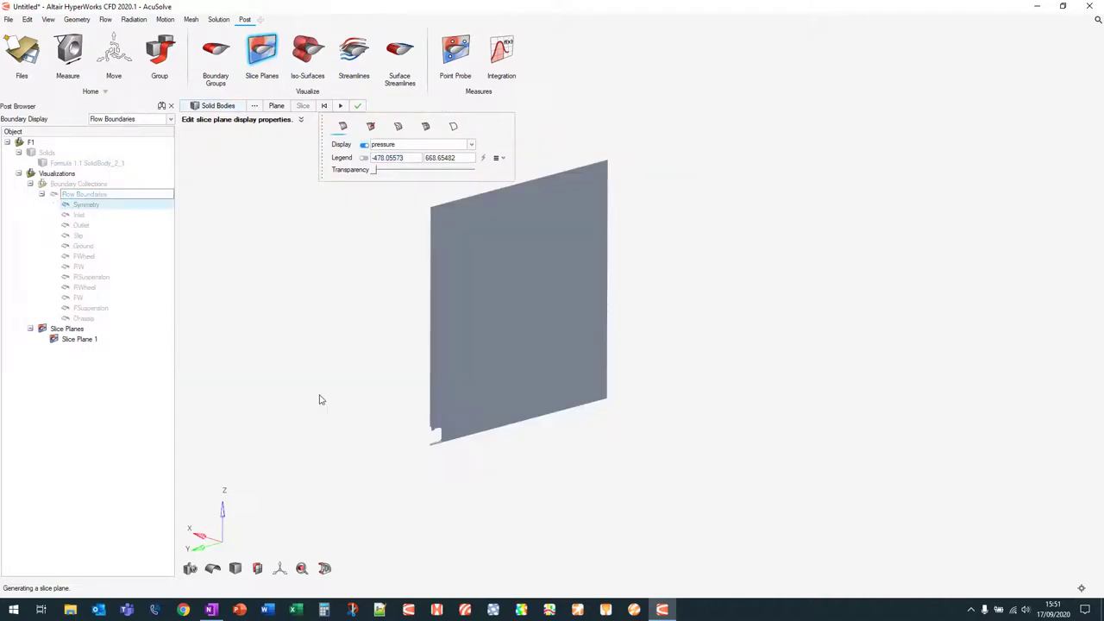
right_click_drag(507, 430, 457, 377)
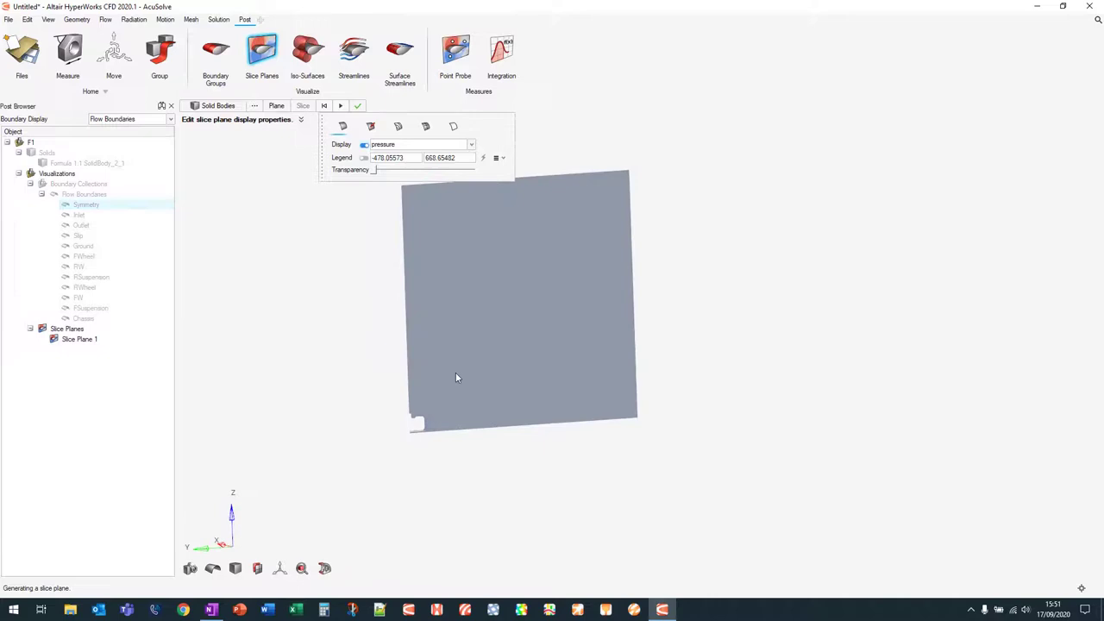
left_click(412, 149)
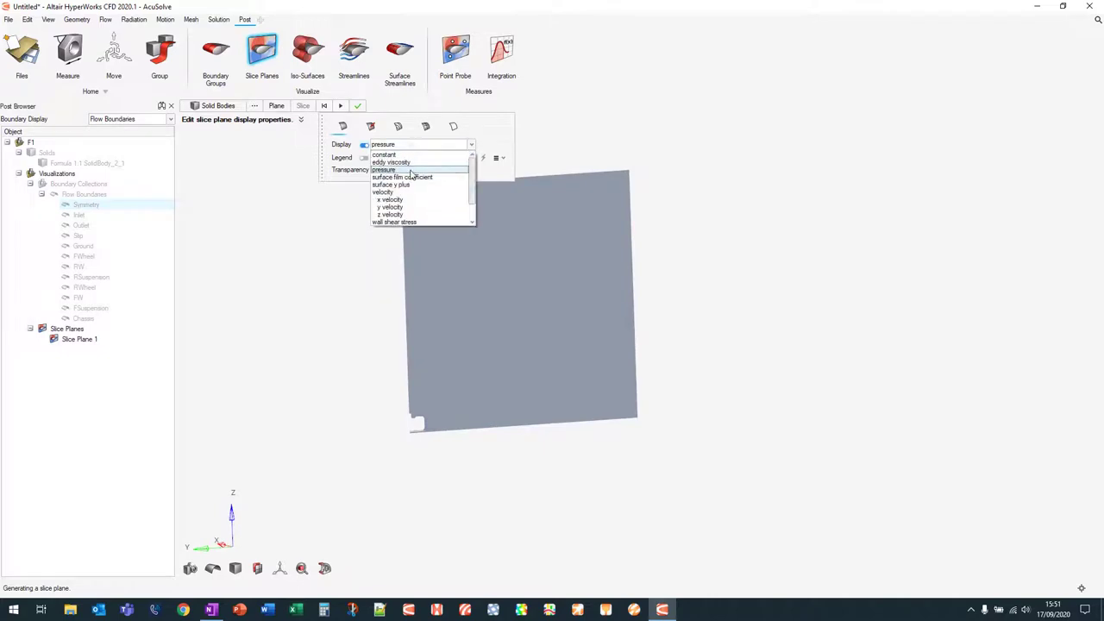
left_click(411, 170)
left_click(503, 159)
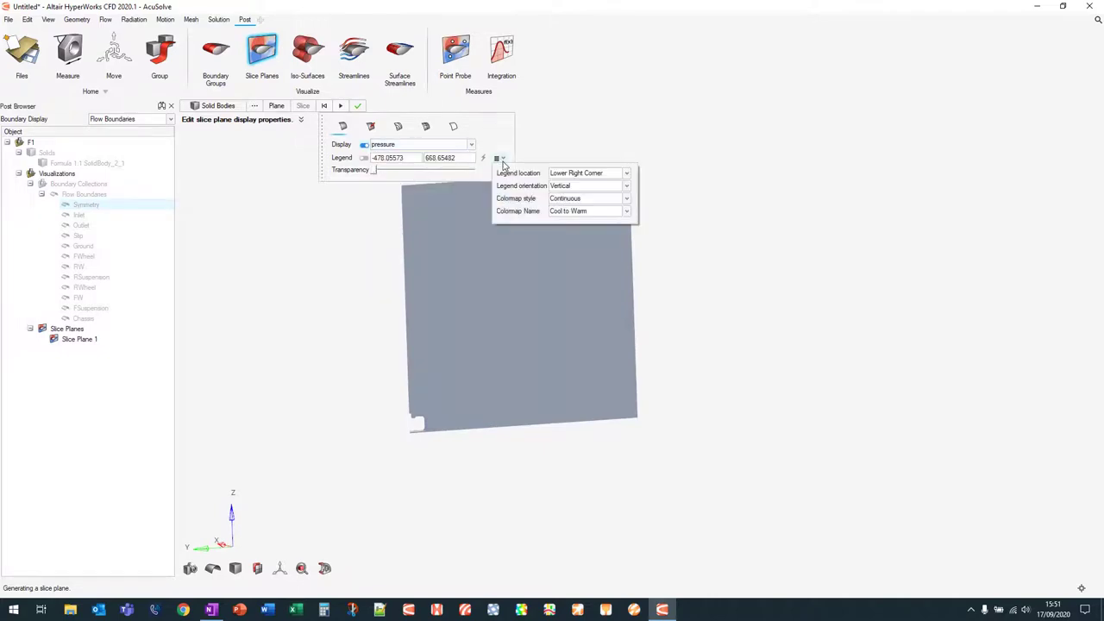
left_click(573, 211)
scroll(589, 276, "down", 1)
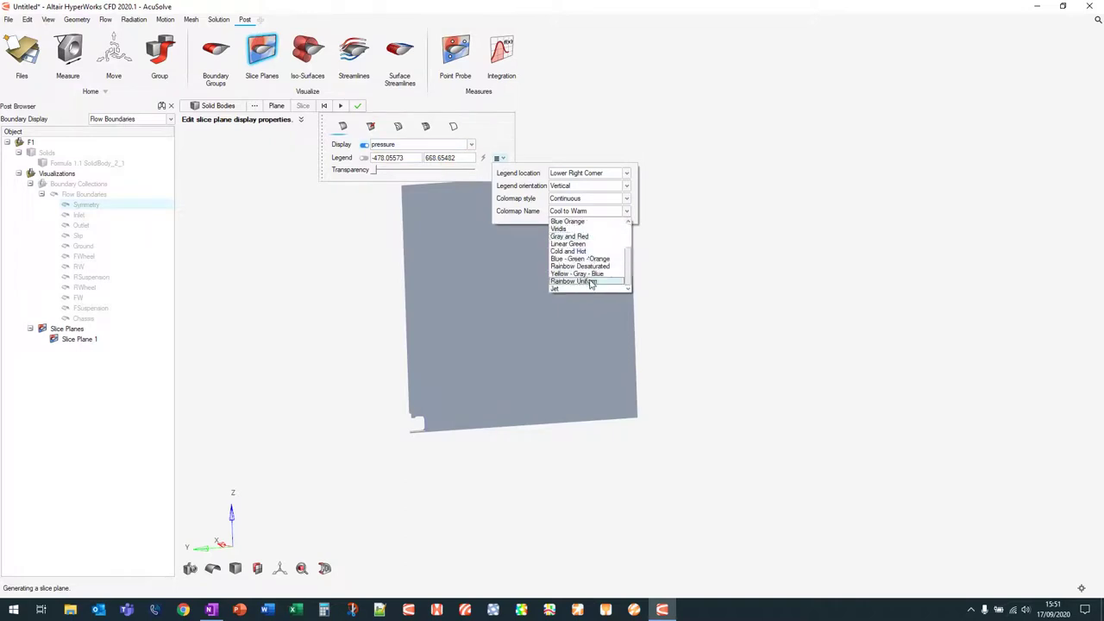
left_click(591, 282)
Step: Set the slice plane's pressure legend range to -150 to 150, inspect the pressure around the car section, and finish the slice
left_click(396, 159)
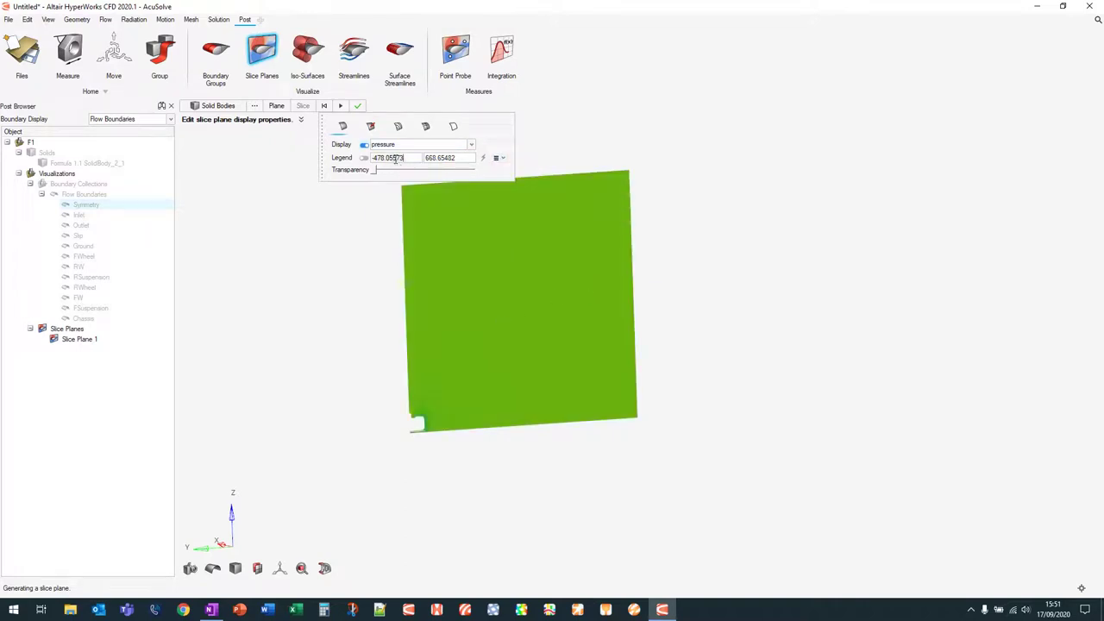
key("ctrl+a")
type("-1")
key("Return")
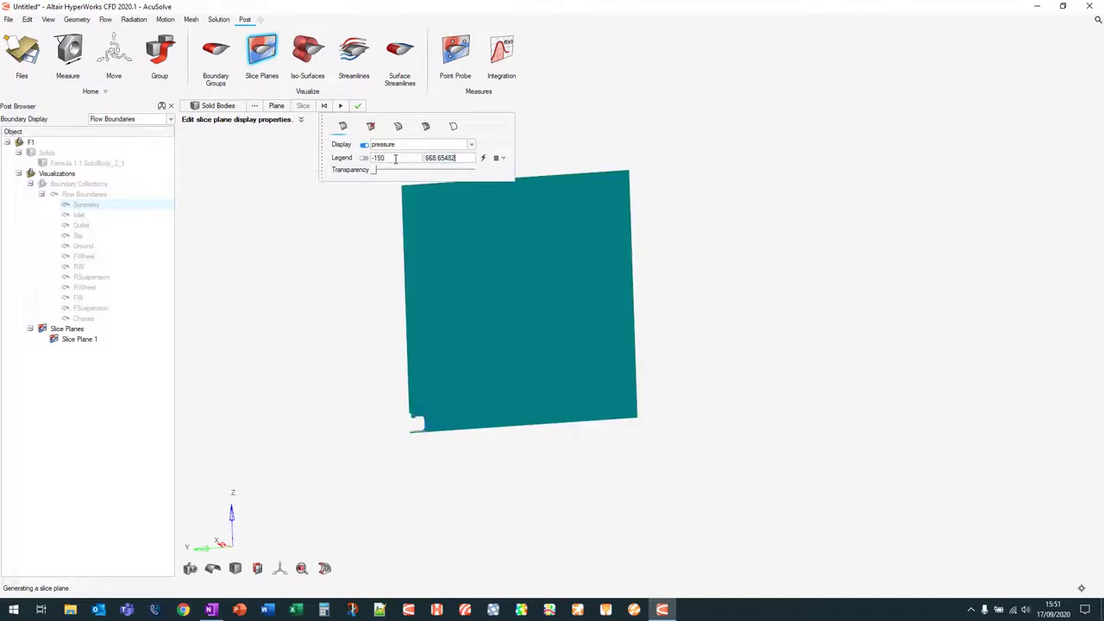
key("ctrl+a")
type("1")
key("Return")
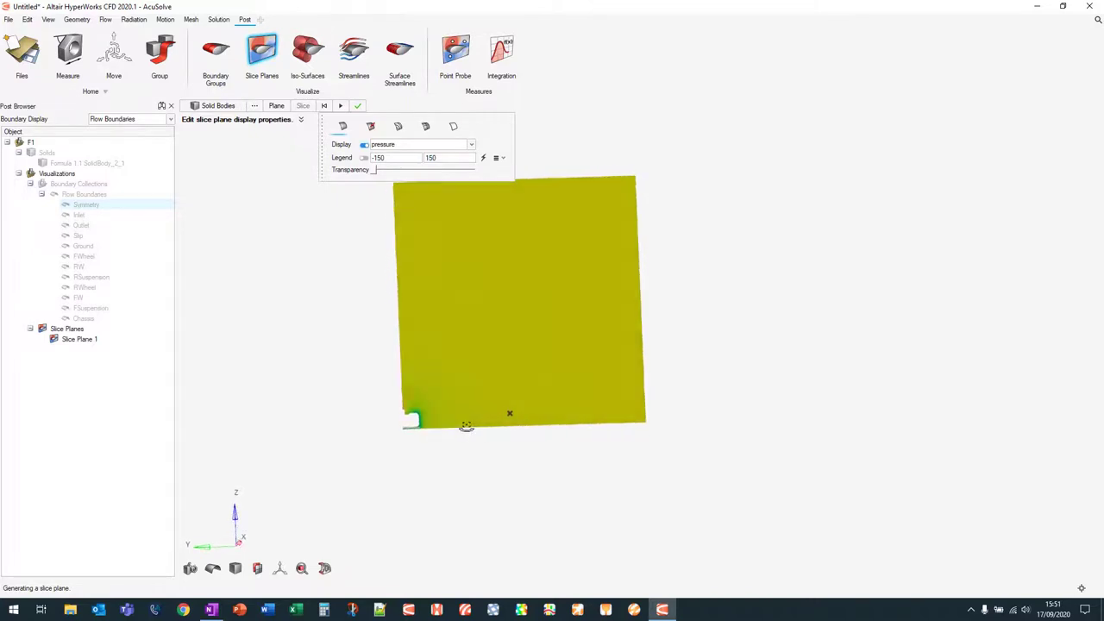
scroll(422, 419, "up", 5)
scroll(390, 427, "down", 4)
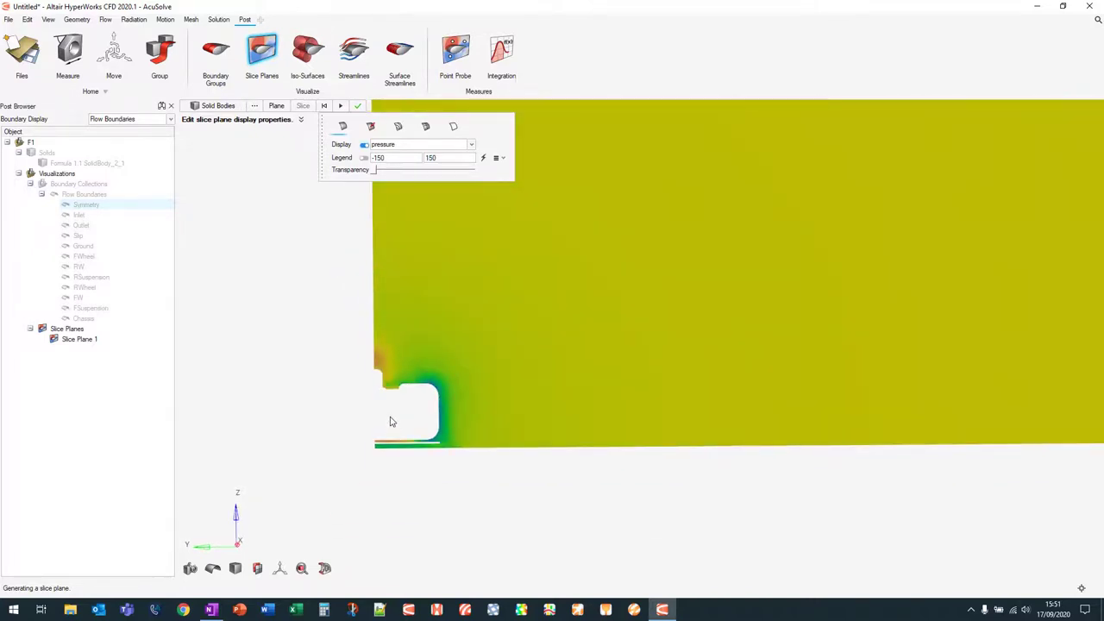
scroll(390, 421, "down", 4)
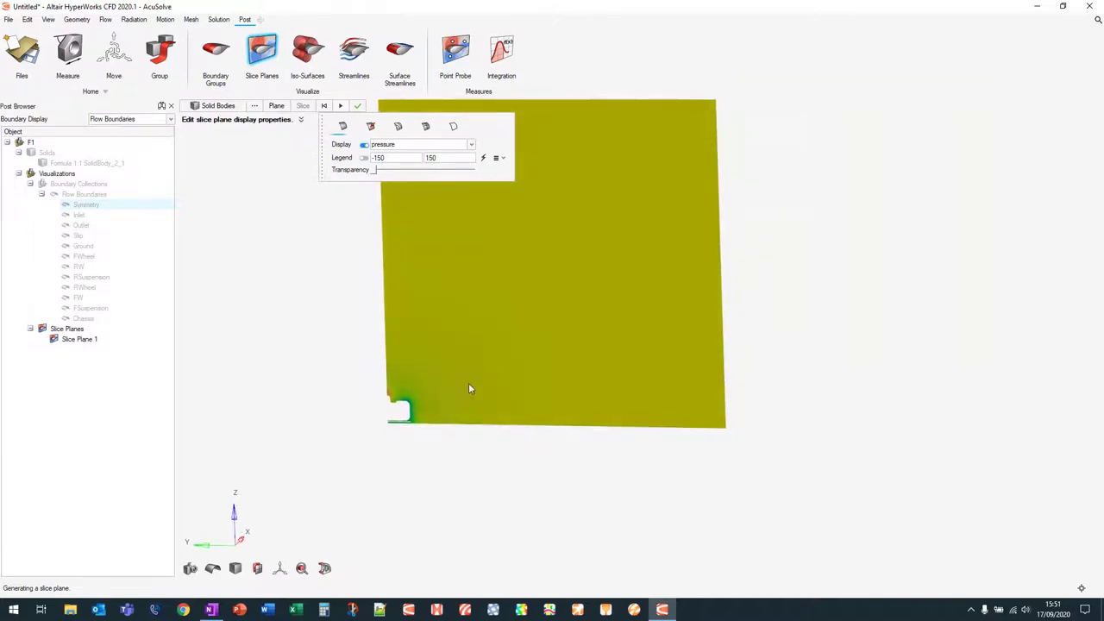
scroll(470, 383, "down", 3)
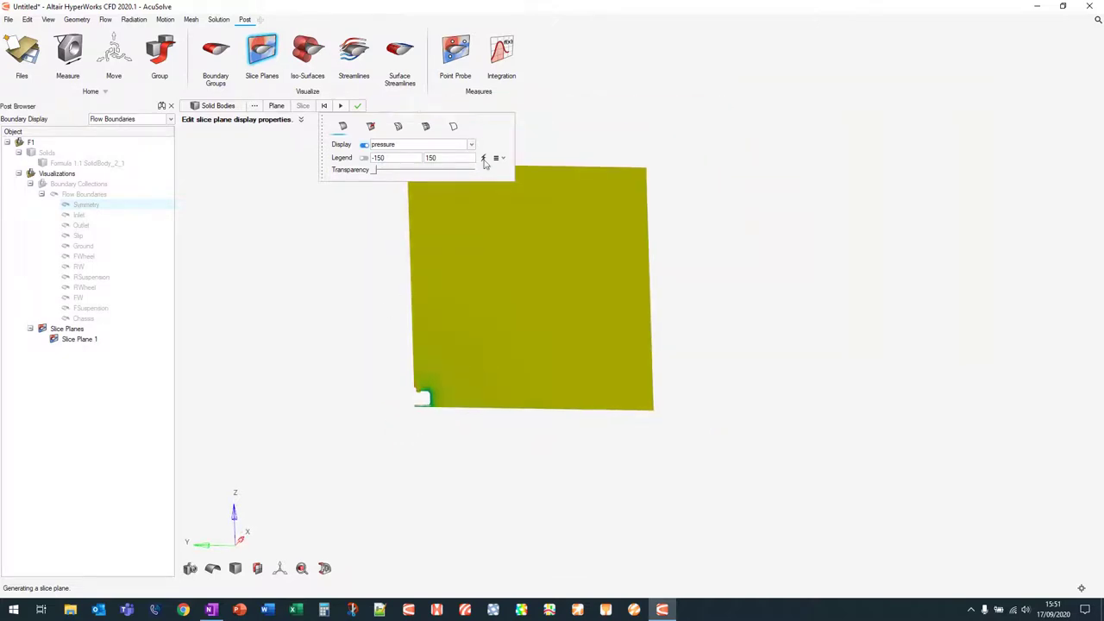
left_click(357, 106)
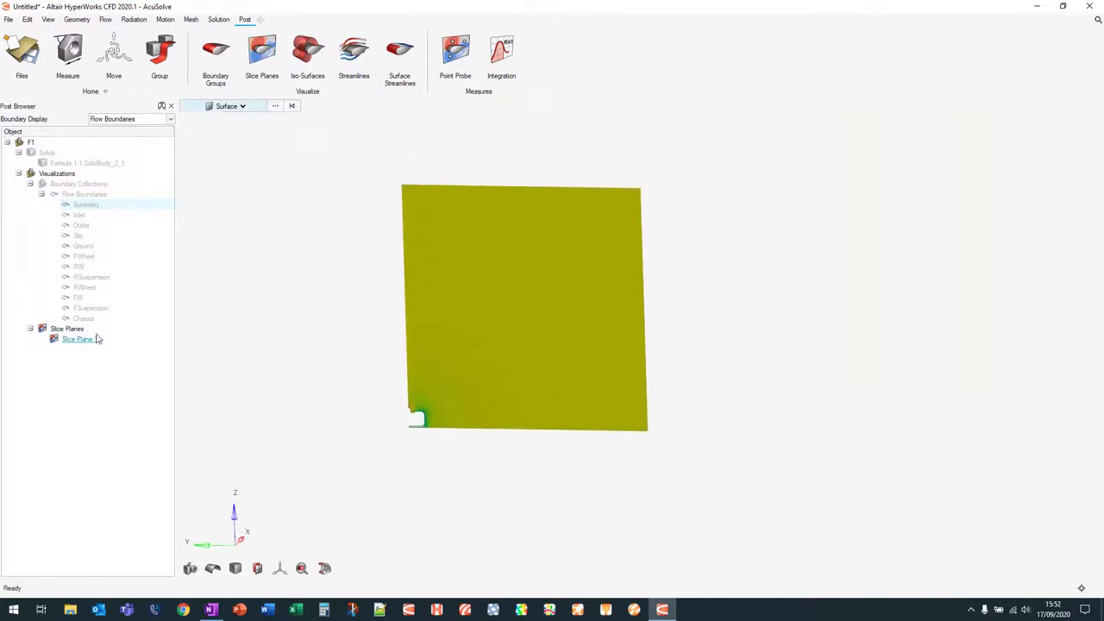
Step: Hide the slice planes and show only the car boundaries: FWheel, RW, RSuspension, RWheel, FW, FSuspension and Chassis
left_click(42, 330)
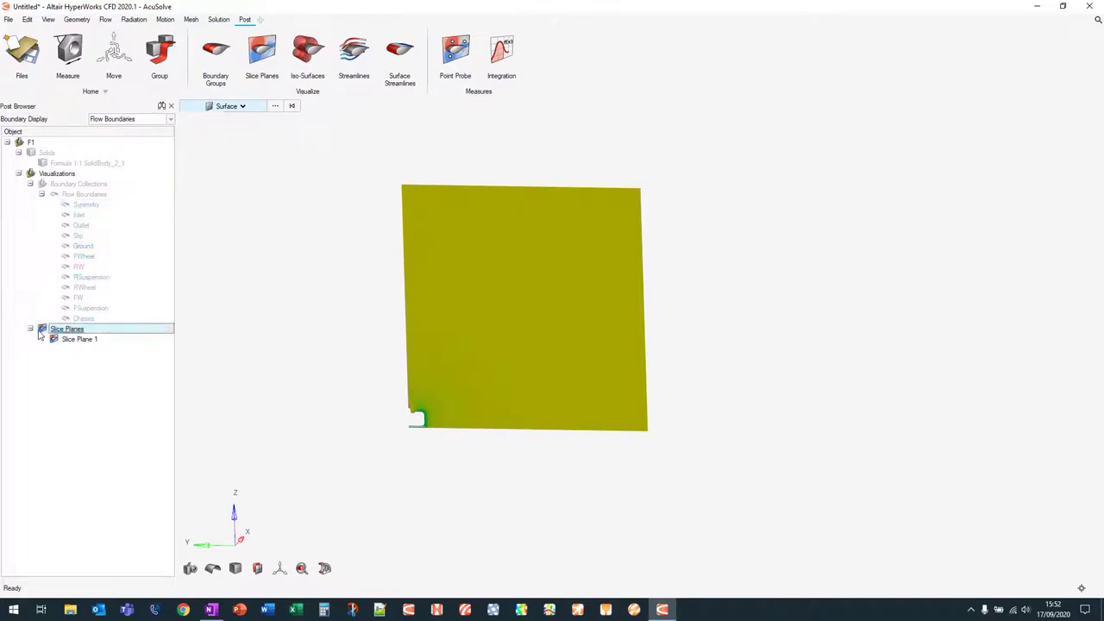
left_click(65, 257)
left_click(65, 266)
left_click(66, 277)
left_click(65, 288)
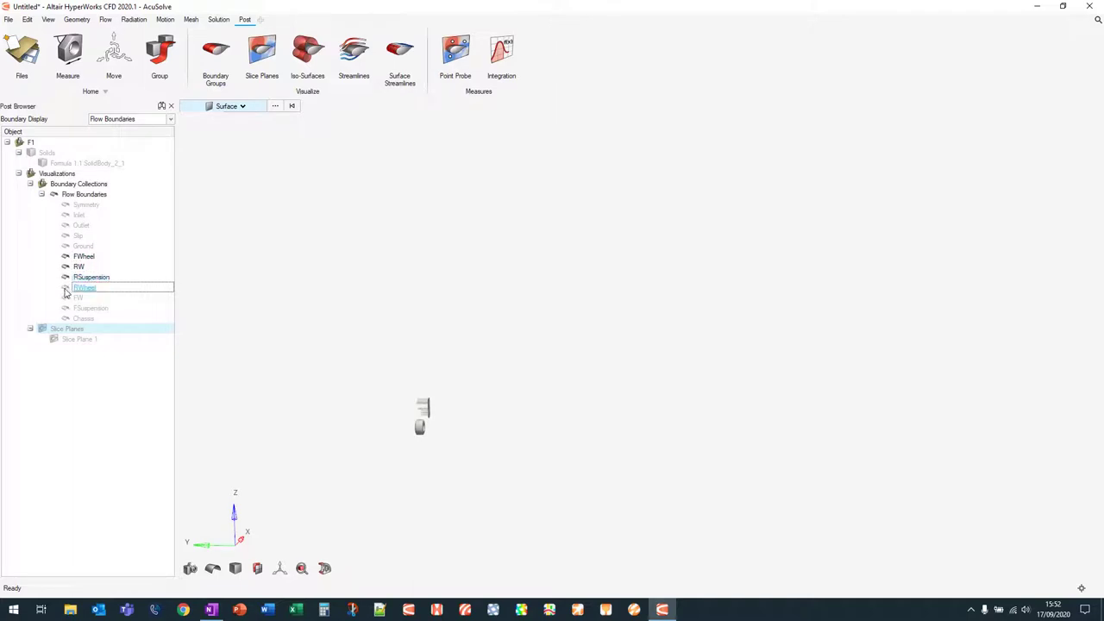
left_click(65, 297)
left_click(66, 308)
left_click(66, 318)
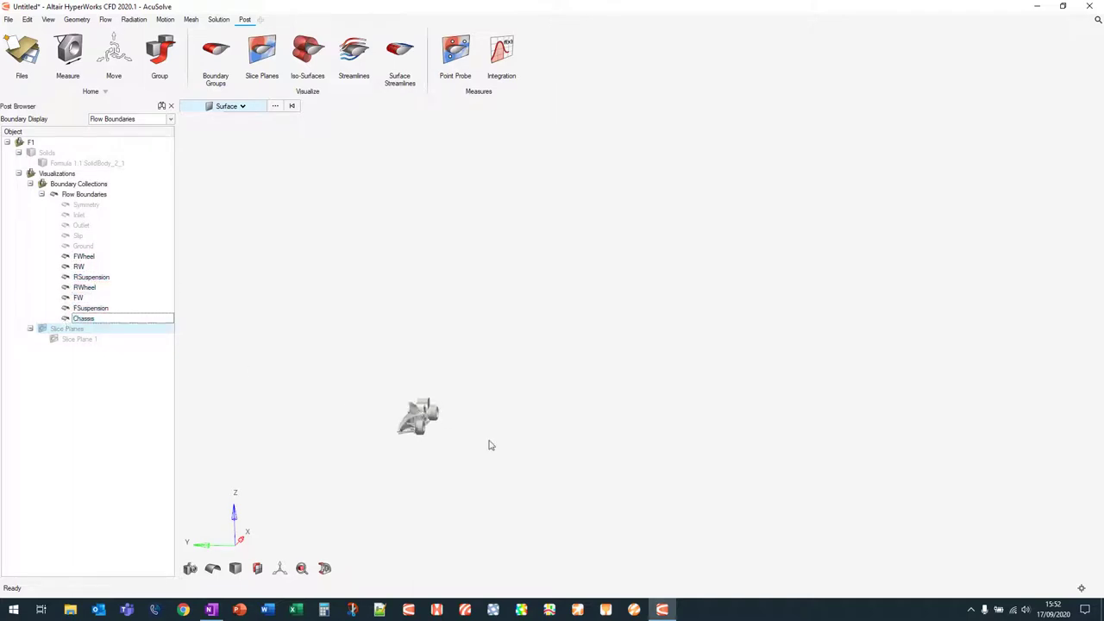
right_click_drag(488, 446, 414, 447)
scroll(437, 384, "up", 5)
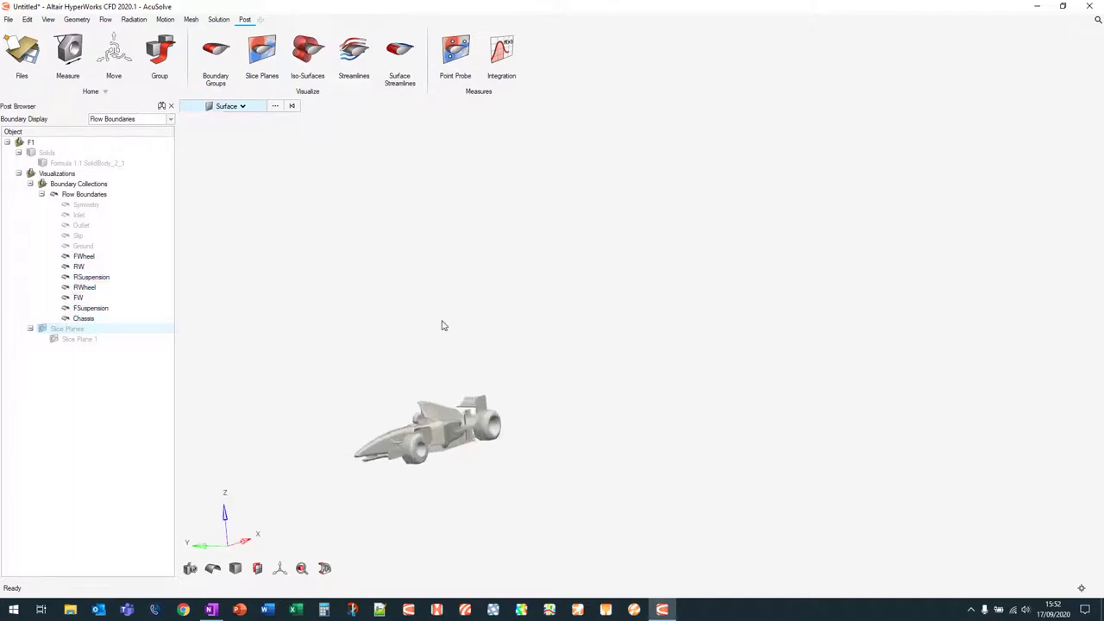
Step: Create an iso-surface of velocity with an iso value of 10 and calculate it
middle_click_drag(443, 322, 496, 307)
right_click_drag(629, 340, 601, 357)
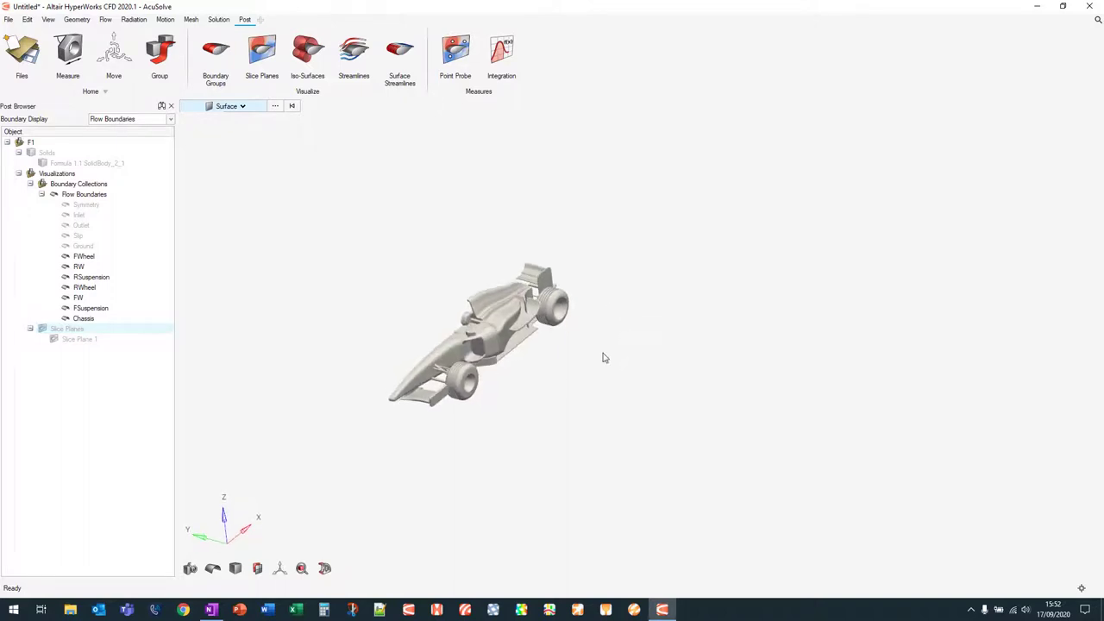
left_click(307, 49)
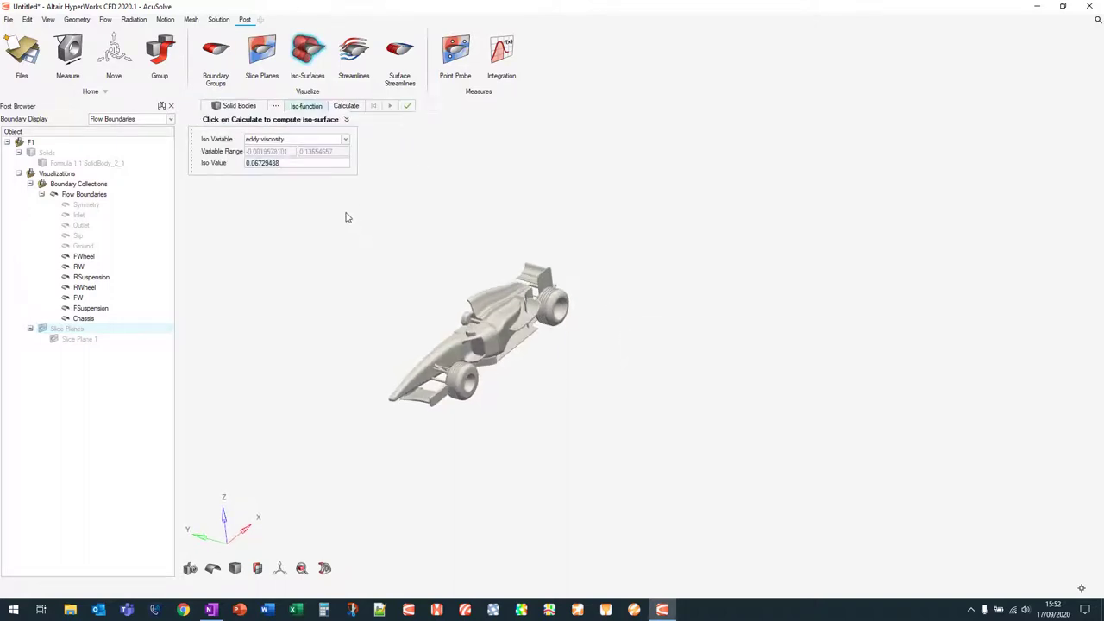
left_click(290, 139)
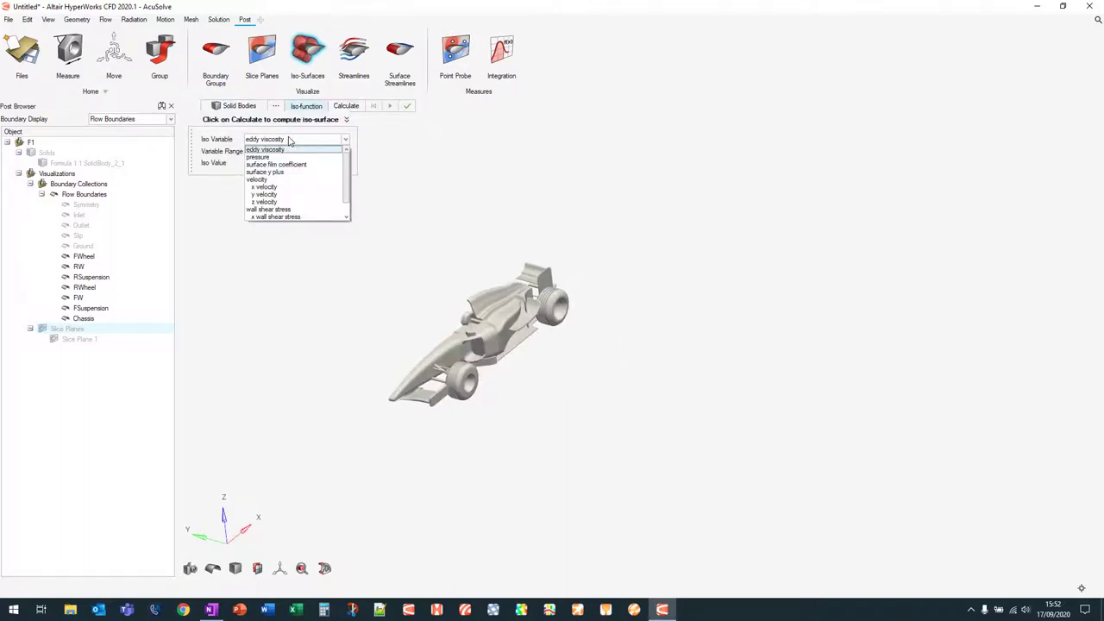
left_click(283, 180)
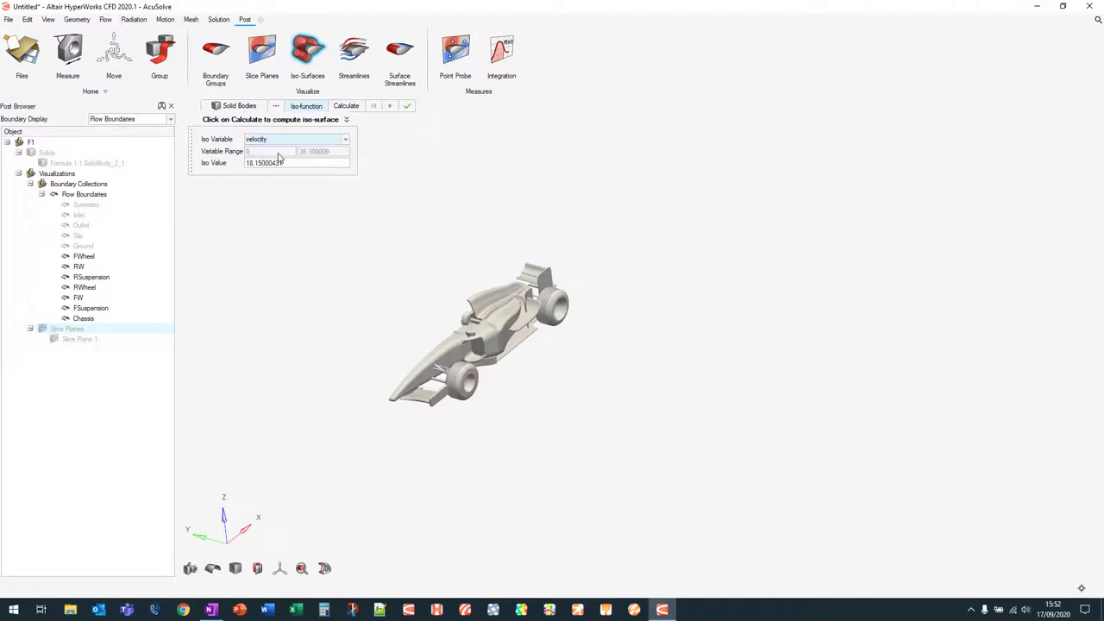
double_click(282, 162)
type("10")
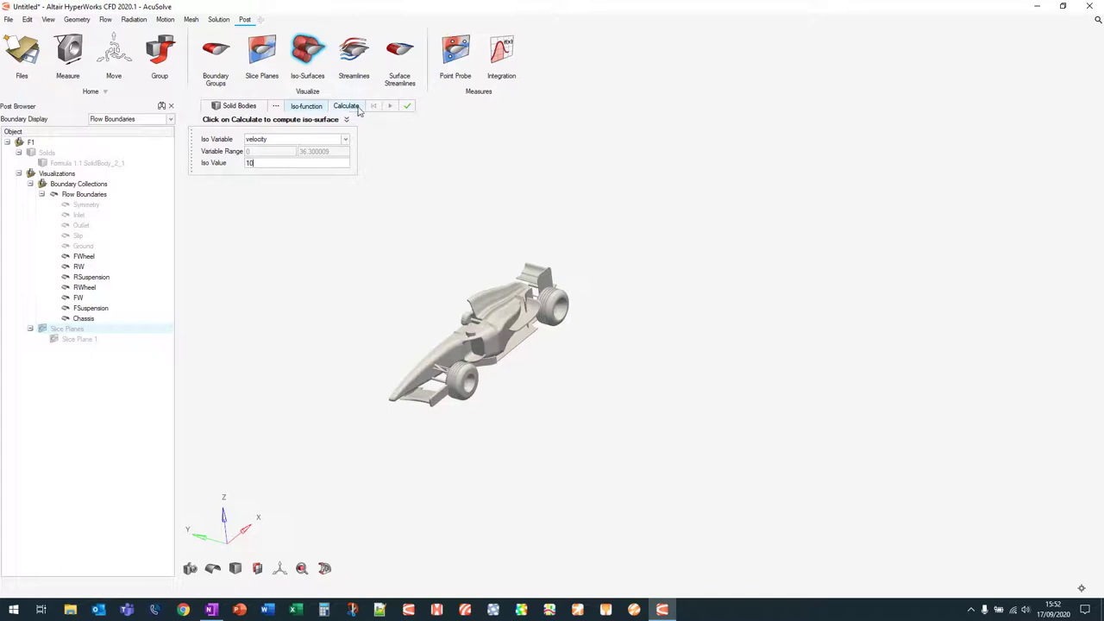
left_click(357, 108)
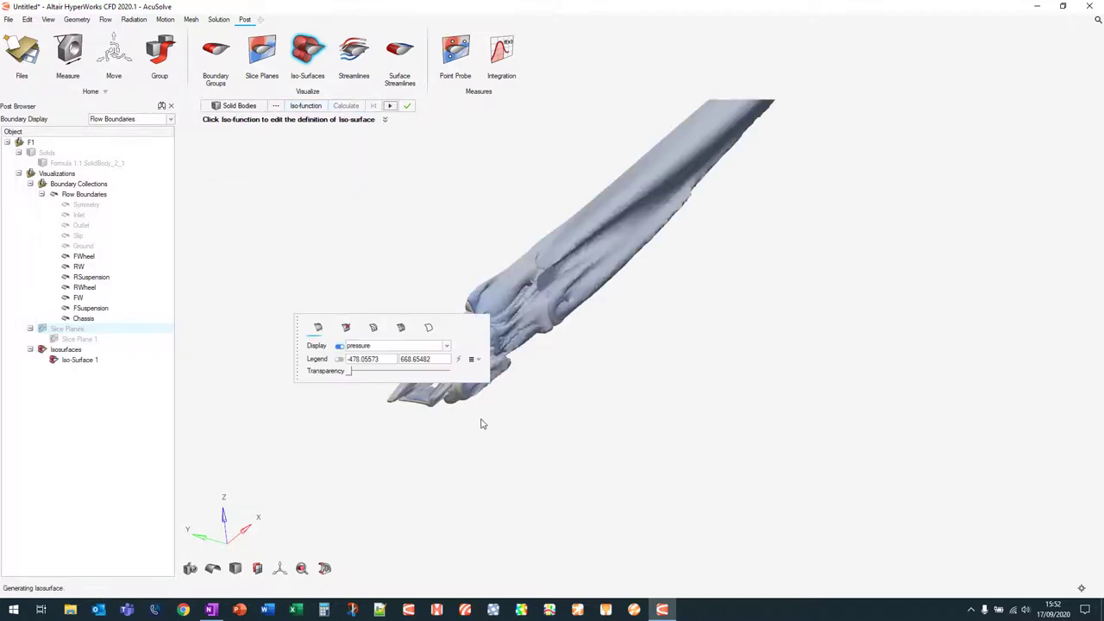
Step: Inspect the velocity iso-surface around the front wheel, bodywork, rear wheel and wake, and finish the iso-surface
right_click_drag(422, 429, 406, 418)
mouse_move(703, 386)
right_mouse_down()
mouse_move(693, 402)
mouse_move(667, 394)
mouse_move(657, 328)
mouse_move(628, 314)
right_mouse_up()
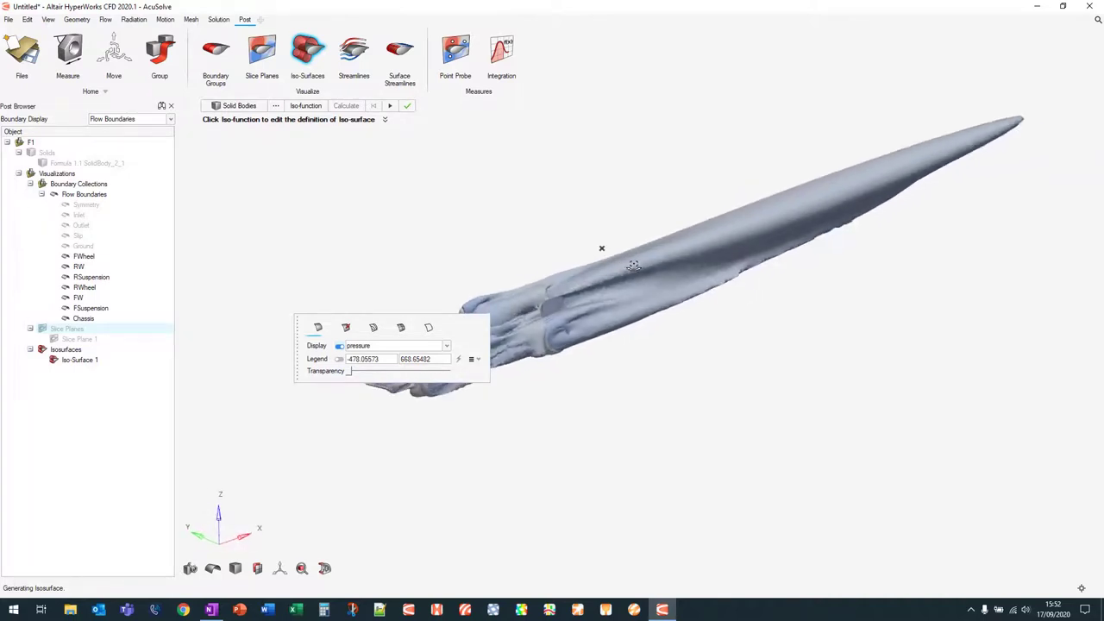
right_click_drag(607, 252, 601, 316)
scroll(585, 325, "up", 2)
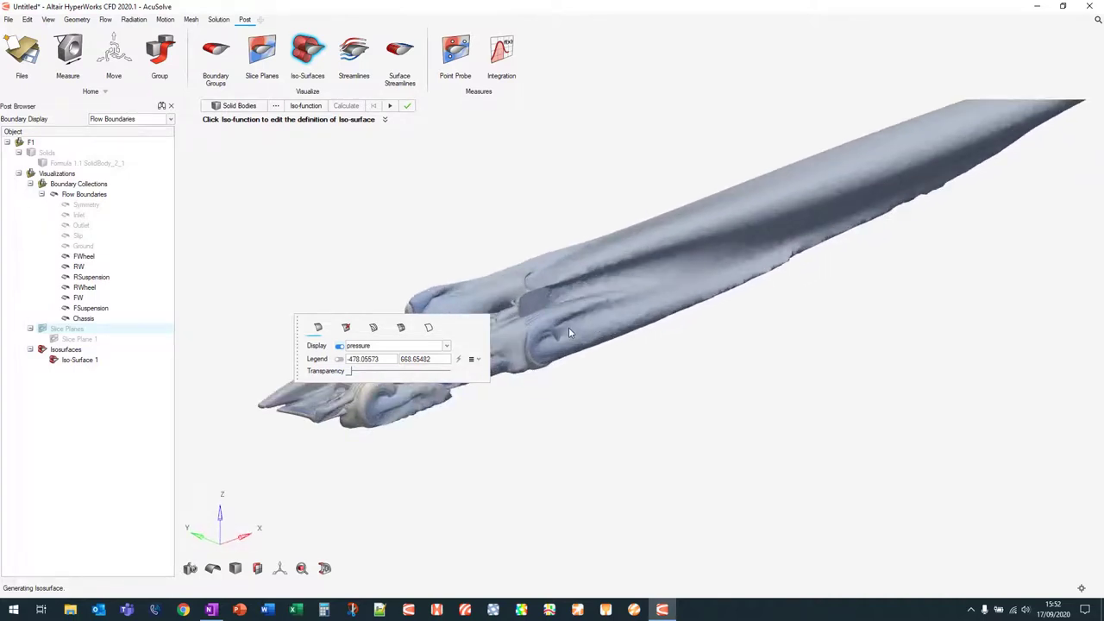
scroll(569, 332, "up", 5)
middle_click_drag(570, 345, 623, 354)
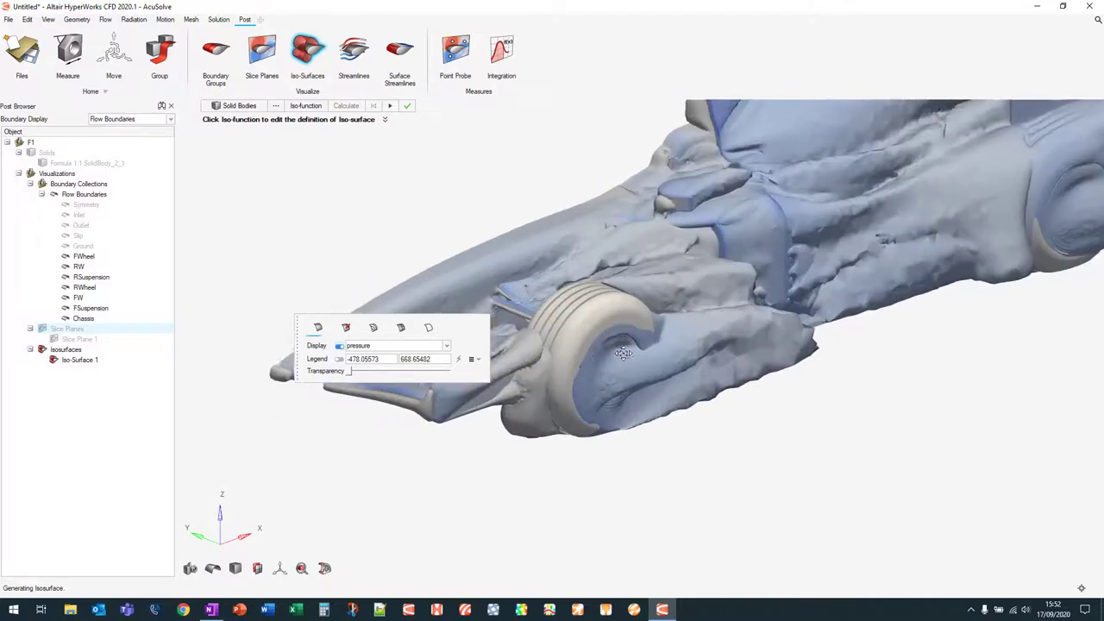
right_click_drag(622, 353, 698, 328)
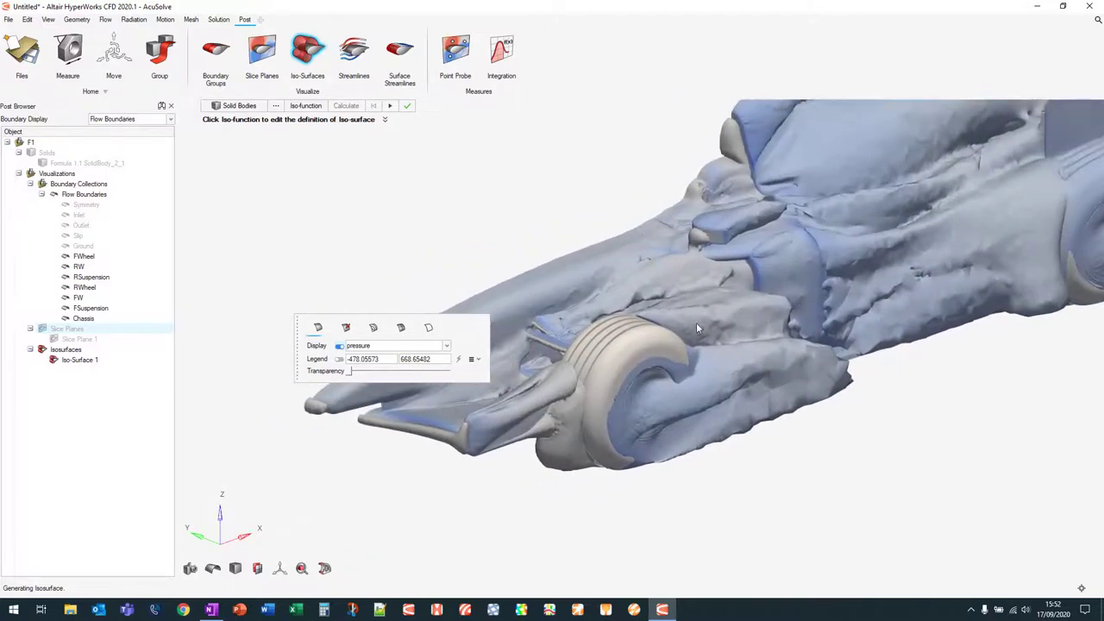
right_click_drag(531, 400, 949, 244)
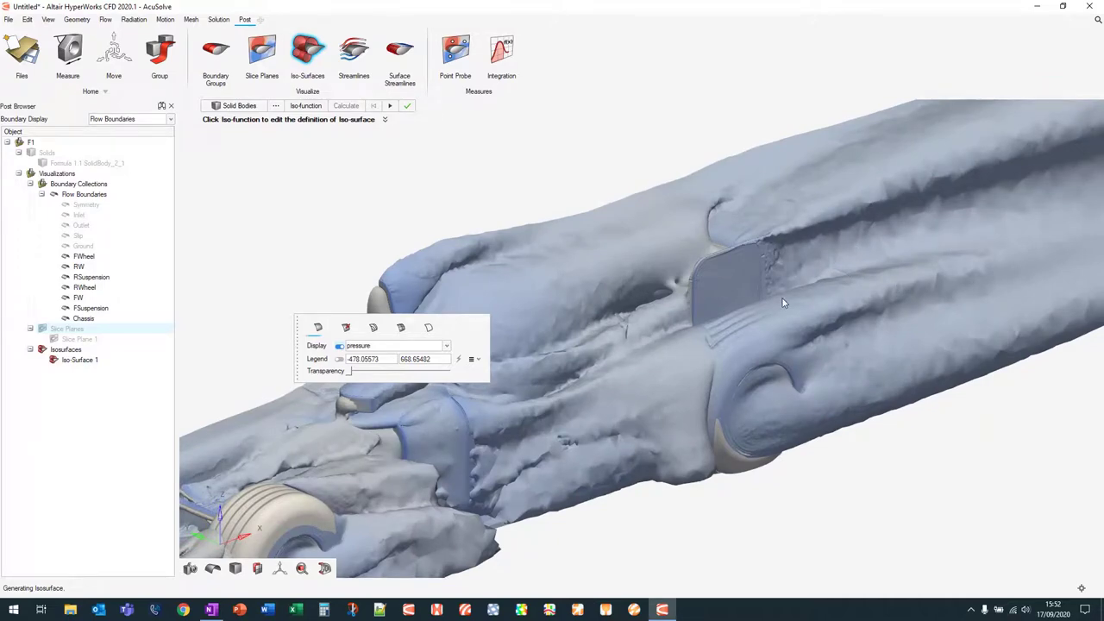
left_click(408, 106)
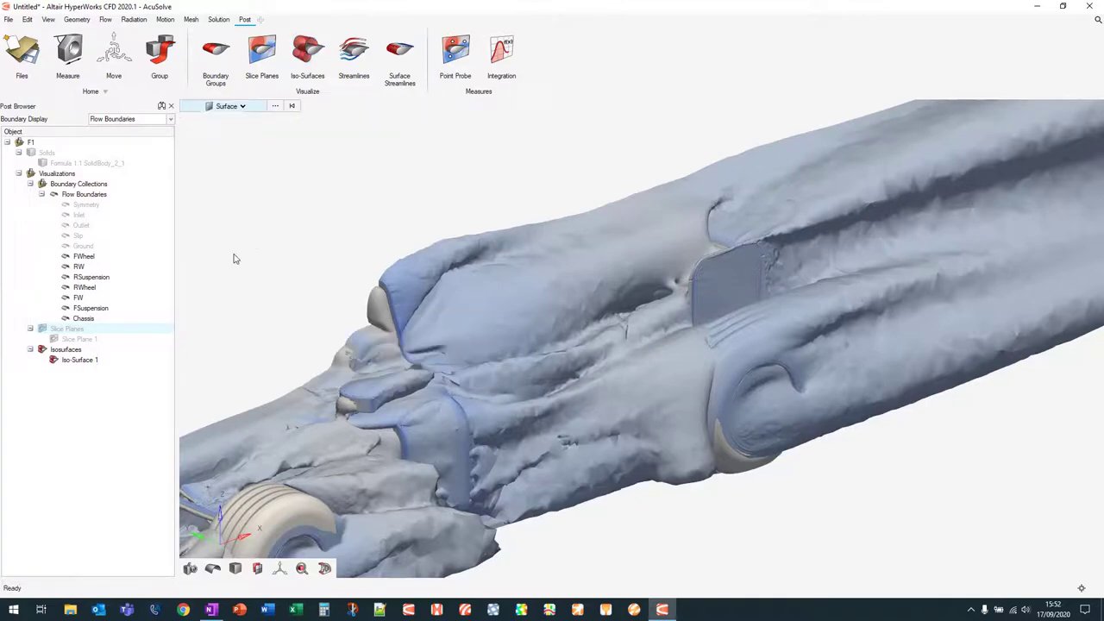
Step: Hide the iso-surfaces so that only the car boundaries are displayed
double_click(41, 351)
left_click(53, 360)
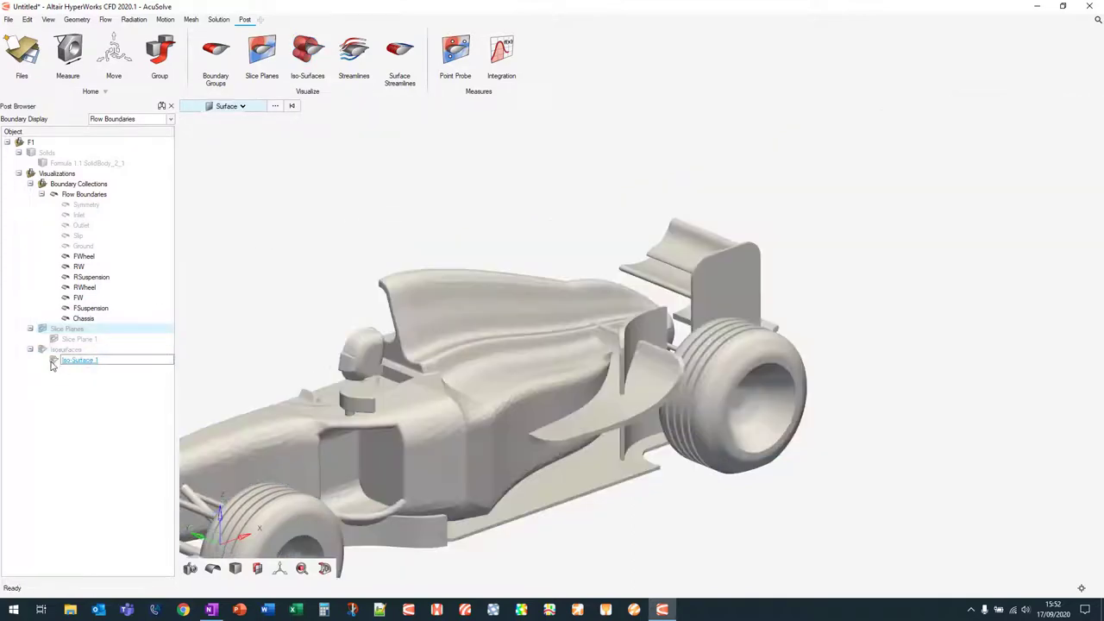
scroll(507, 214, "down", 5)
scroll(417, 222, "down", 3)
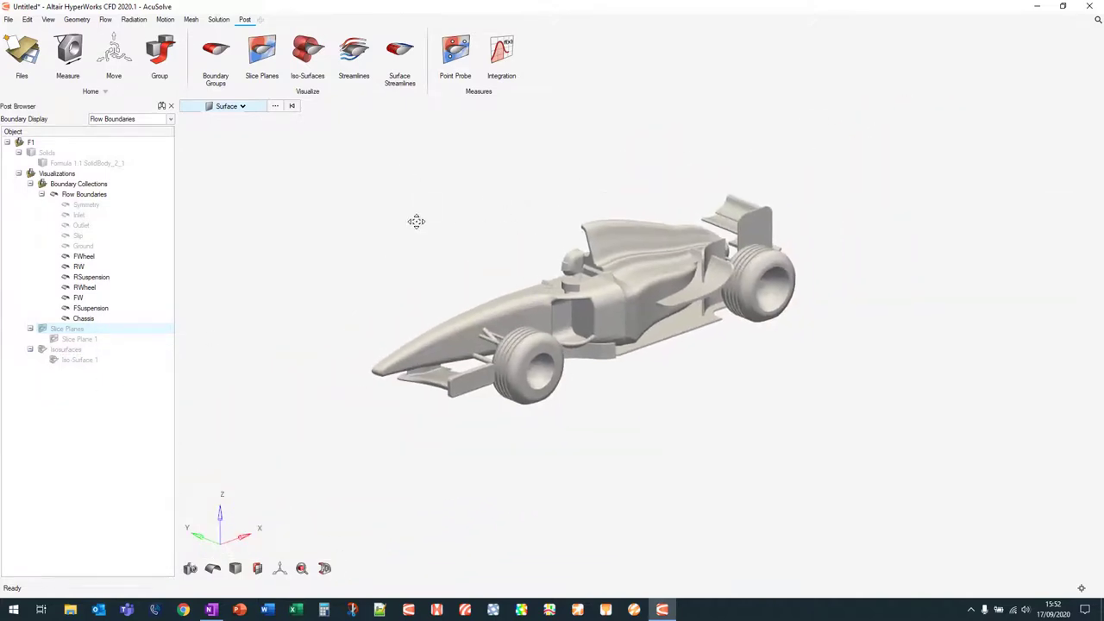
Step: Start rectangle streamlines on a plane across the flow, shift it -3.93 to ahead of the car, and draw a seed rectangle about 1.44 by 1.47
left_click(353, 52)
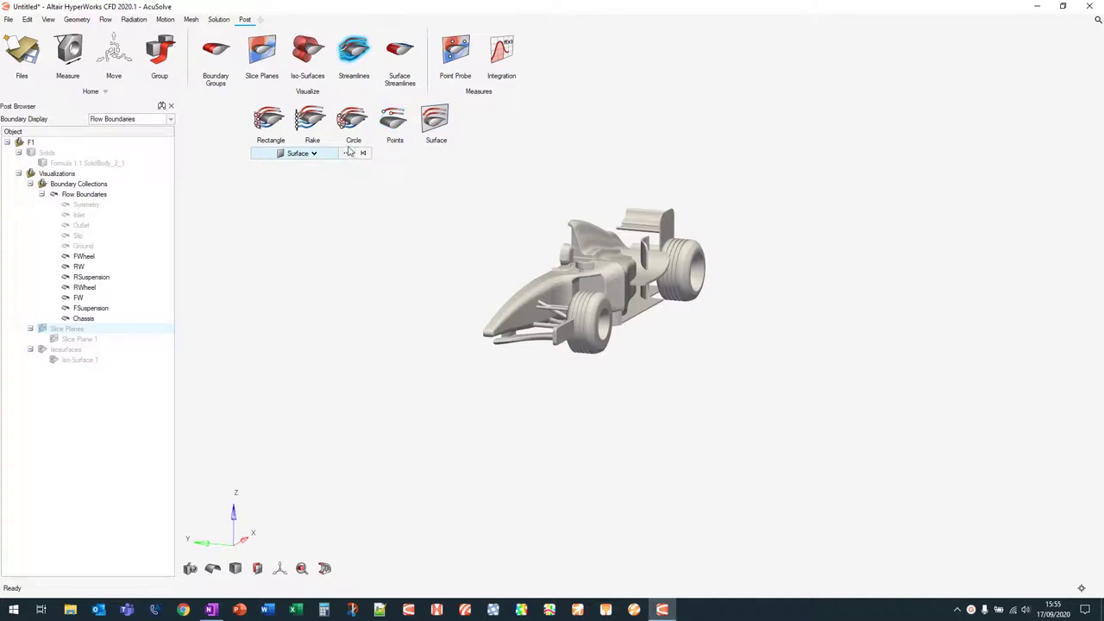
left_click(272, 121)
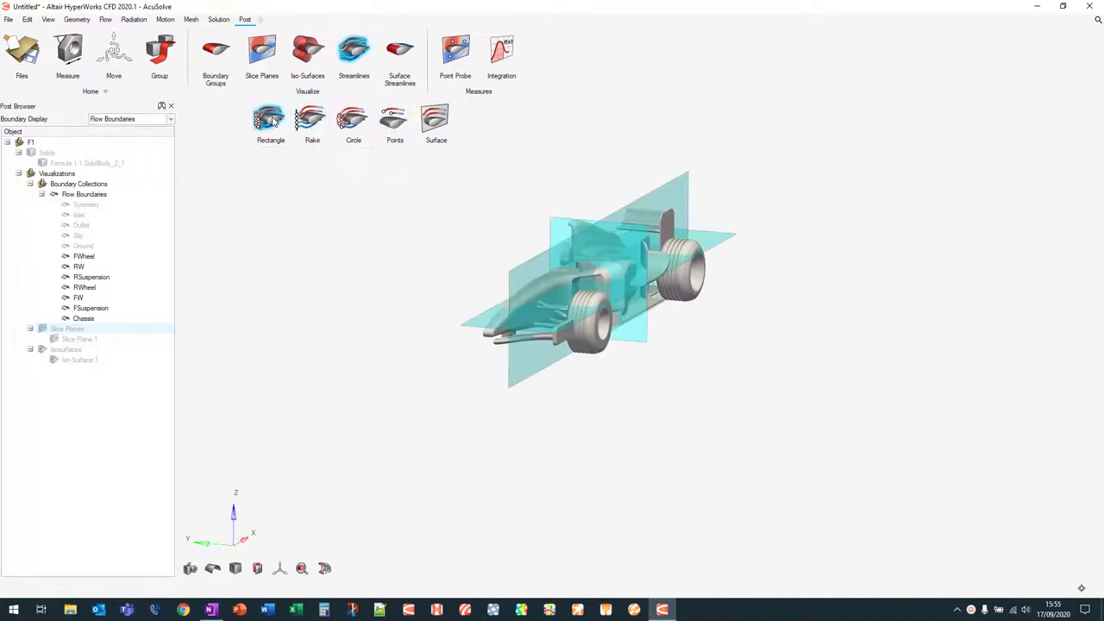
left_click(561, 226)
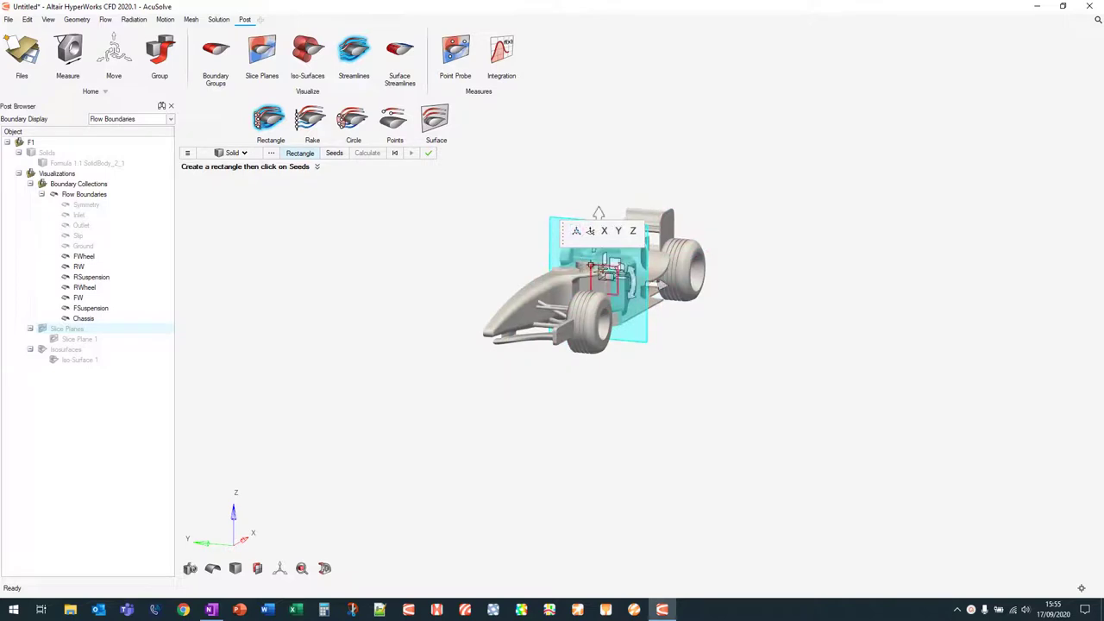
right_click_drag(759, 276, 735, 282)
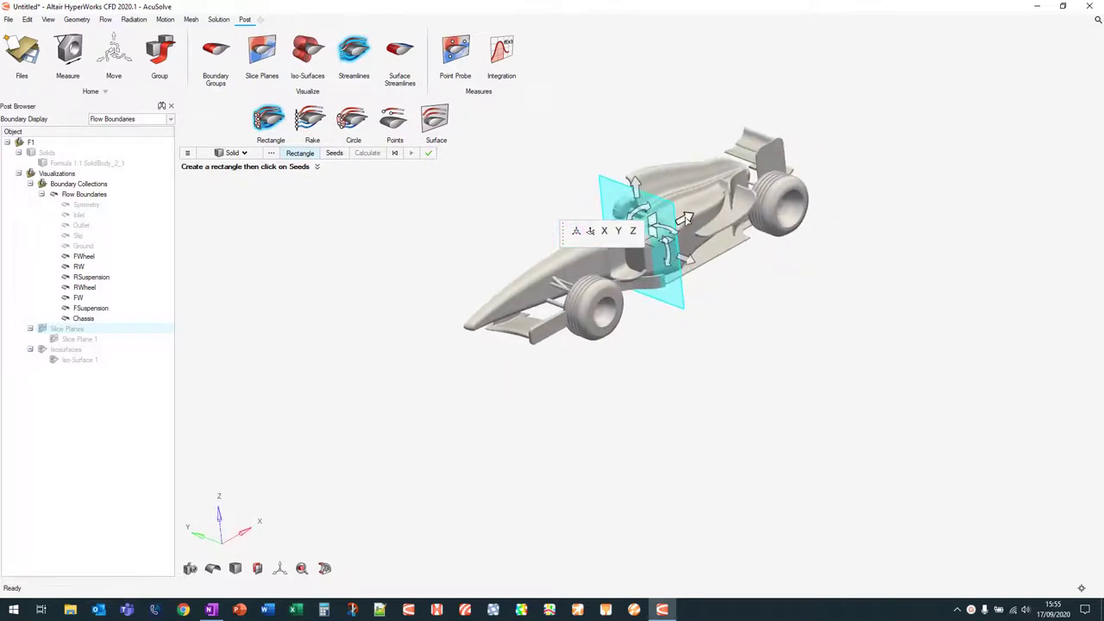
left_click_drag(685, 219, 370, 315)
right_click_drag(592, 387, 634, 373)
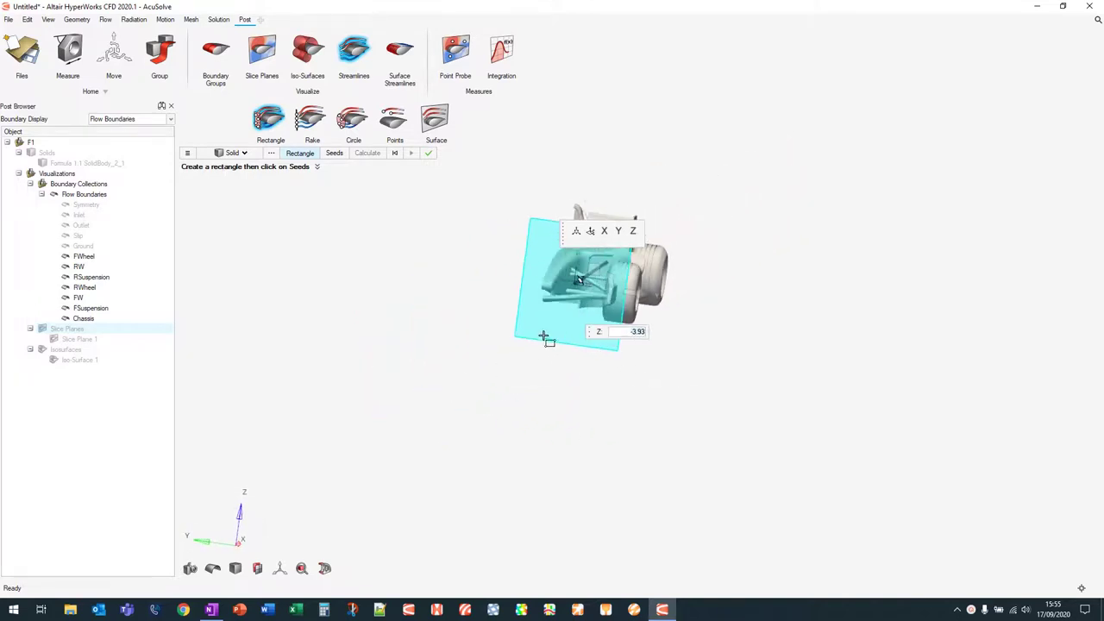
left_click_drag(521, 329, 668, 227)
right_click_drag(739, 296, 755, 290)
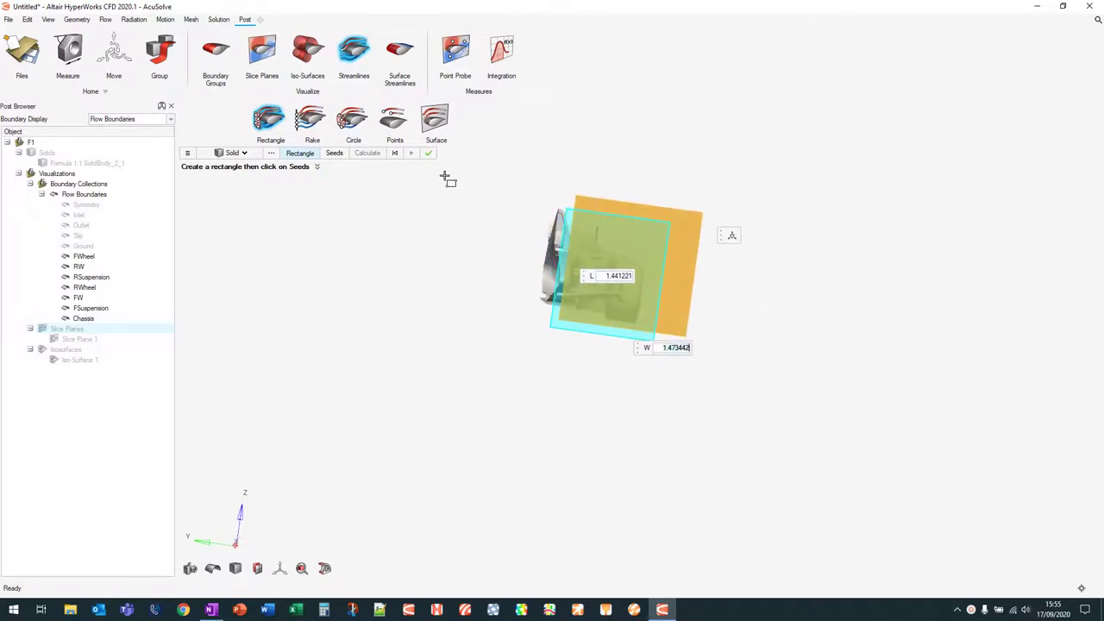
Step: Generate structured seeds on the rectangle with a point count of 40 and calculate the streamlines
left_click(335, 154)
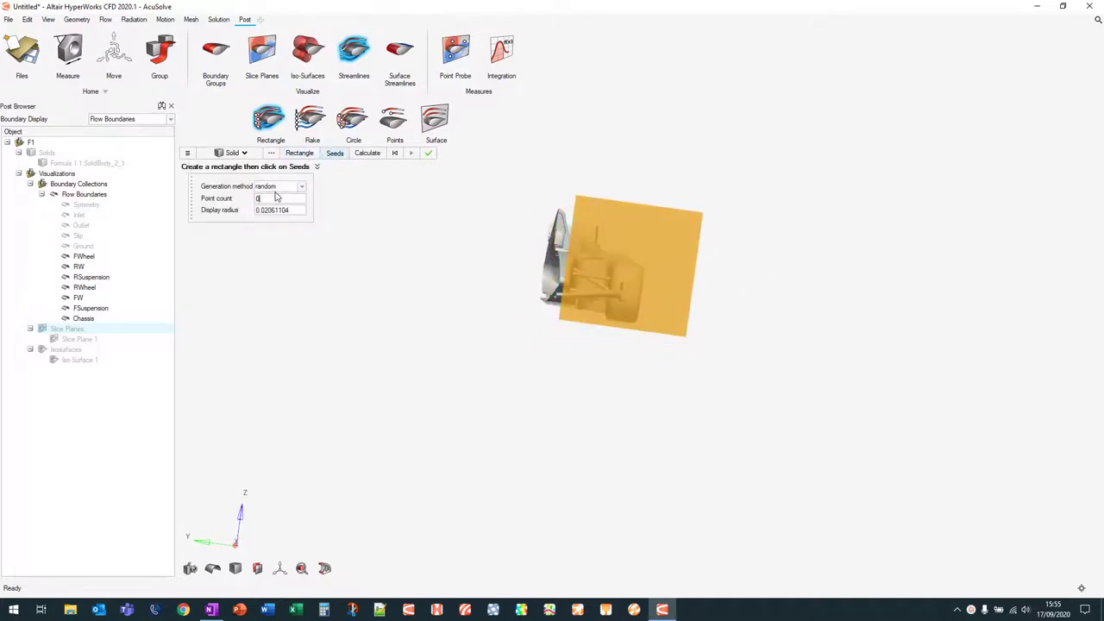
left_click(280, 187)
left_click(272, 204)
left_click(274, 199)
key("Return")
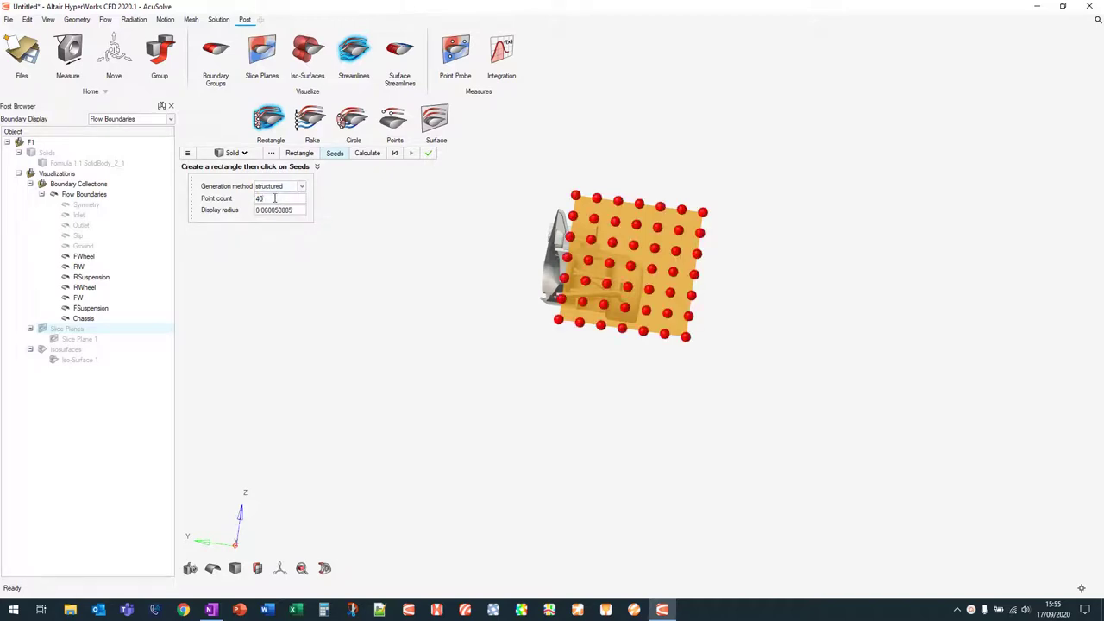
left_click(366, 154)
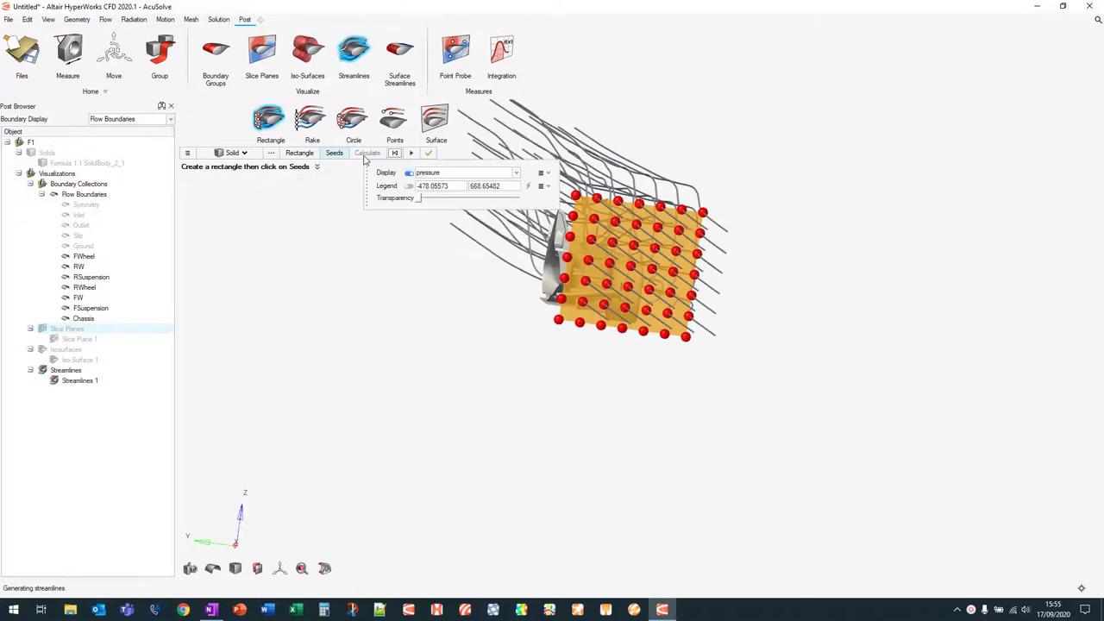
Step: Display velocity on the streamlines, inspect the flow over the car, and finish the streamlines
left_click(458, 173)
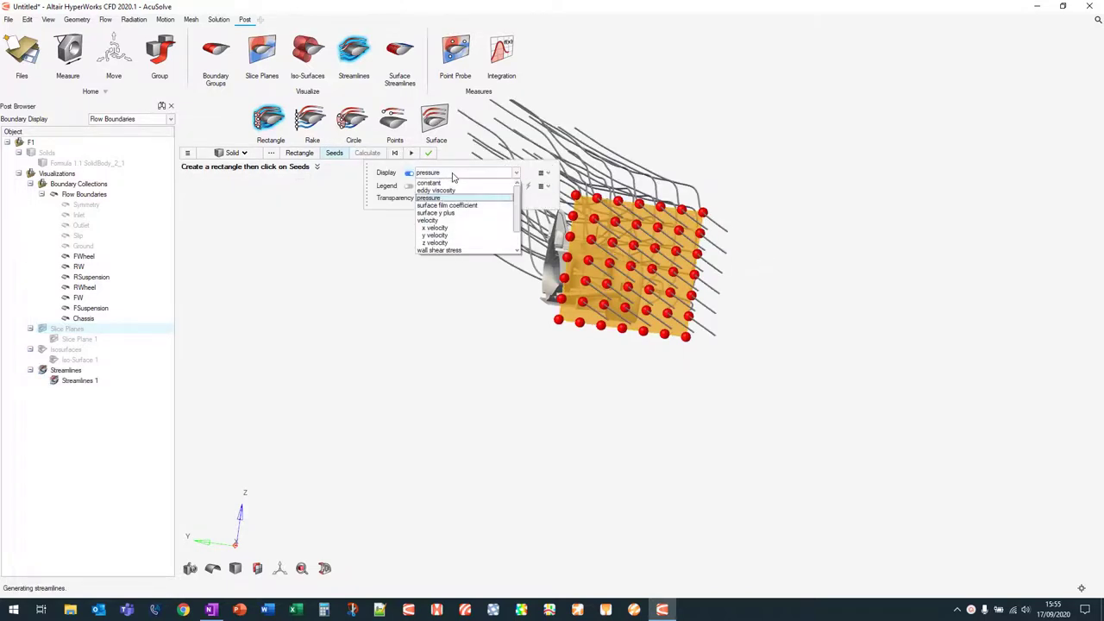
left_click(429, 220)
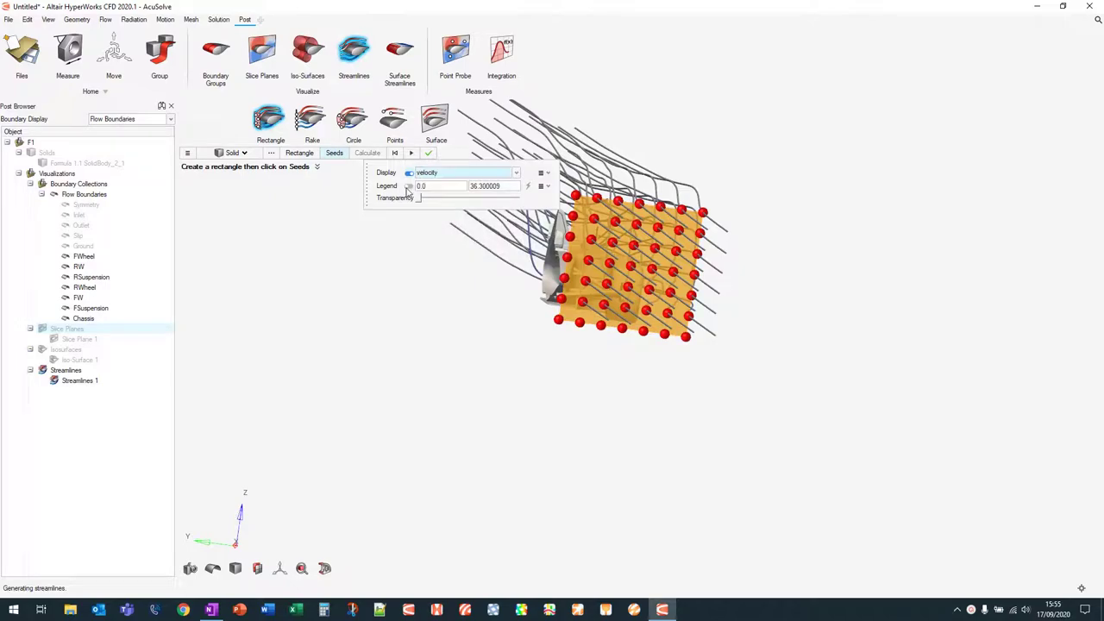
right_click_drag(796, 249, 817, 305)
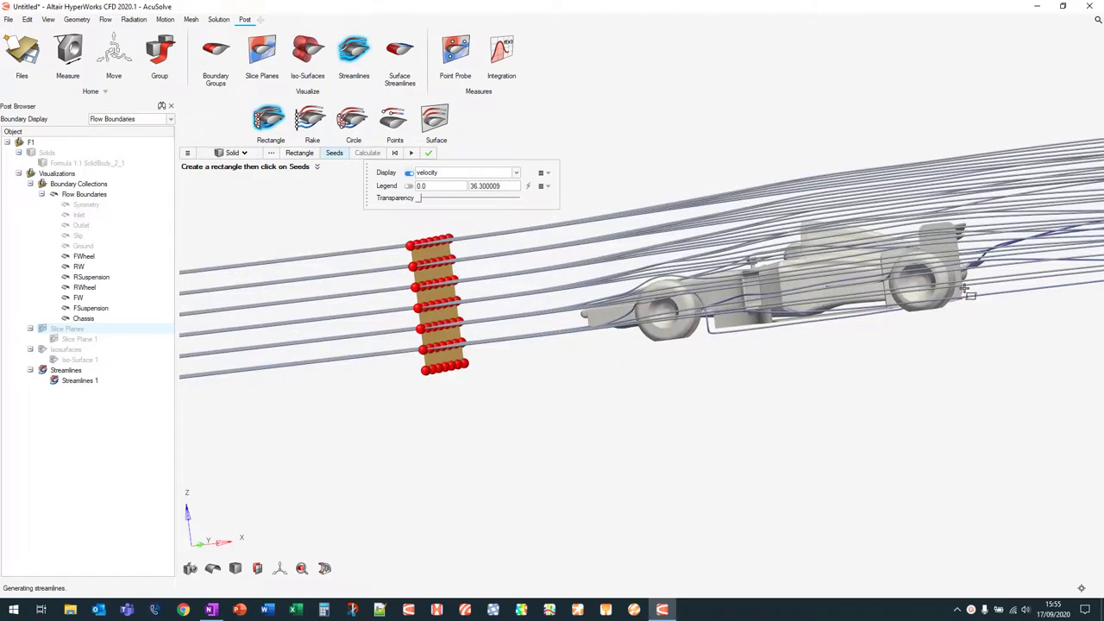
right_click_drag(966, 289, 806, 343)
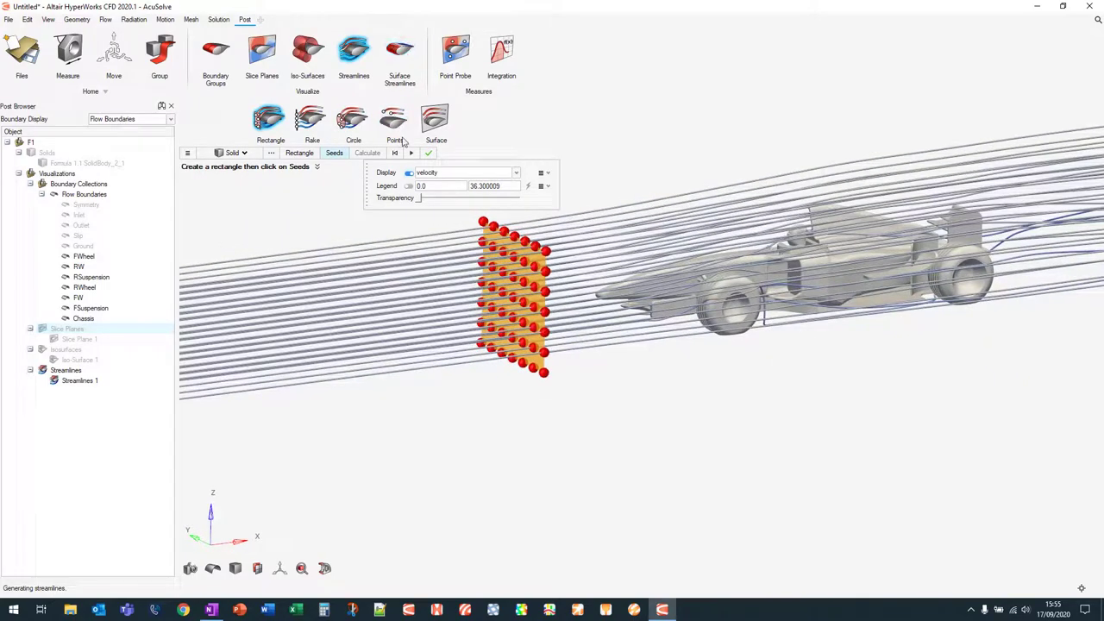
left_click(429, 153)
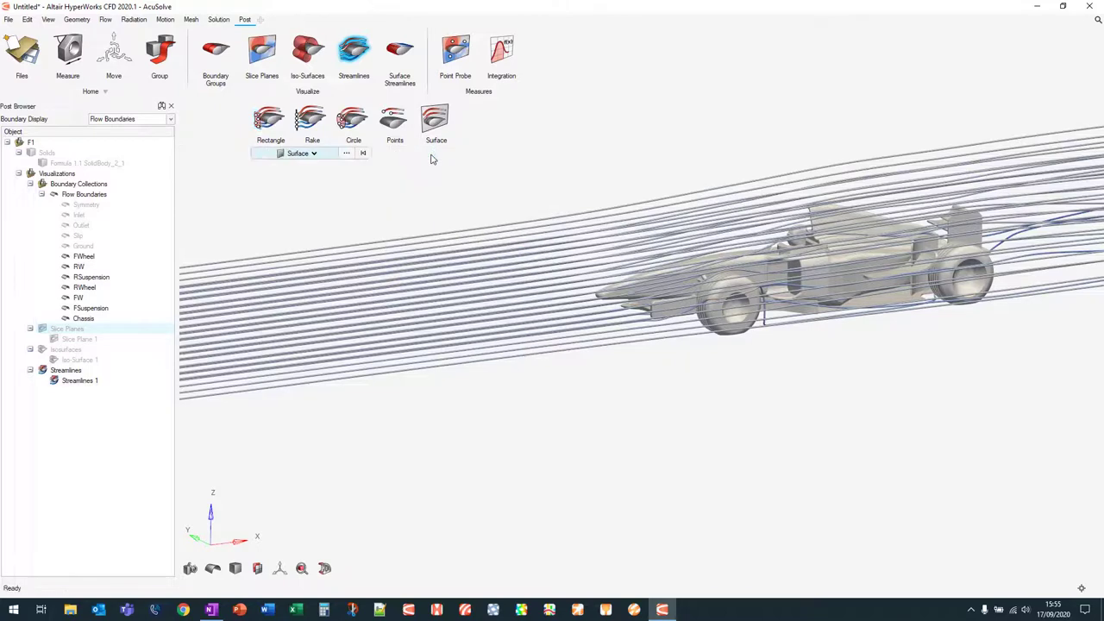
Step: Hide the streamlines and bring the bare car back into view
left_click(45, 372)
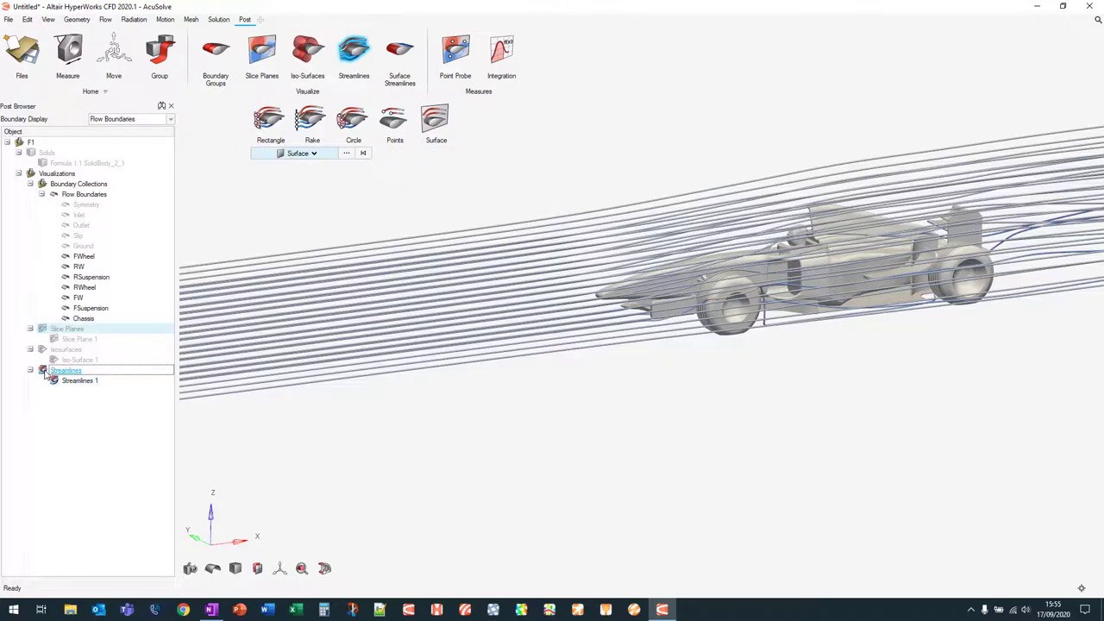
left_click(43, 371)
right_click_drag(534, 313, 516, 203)
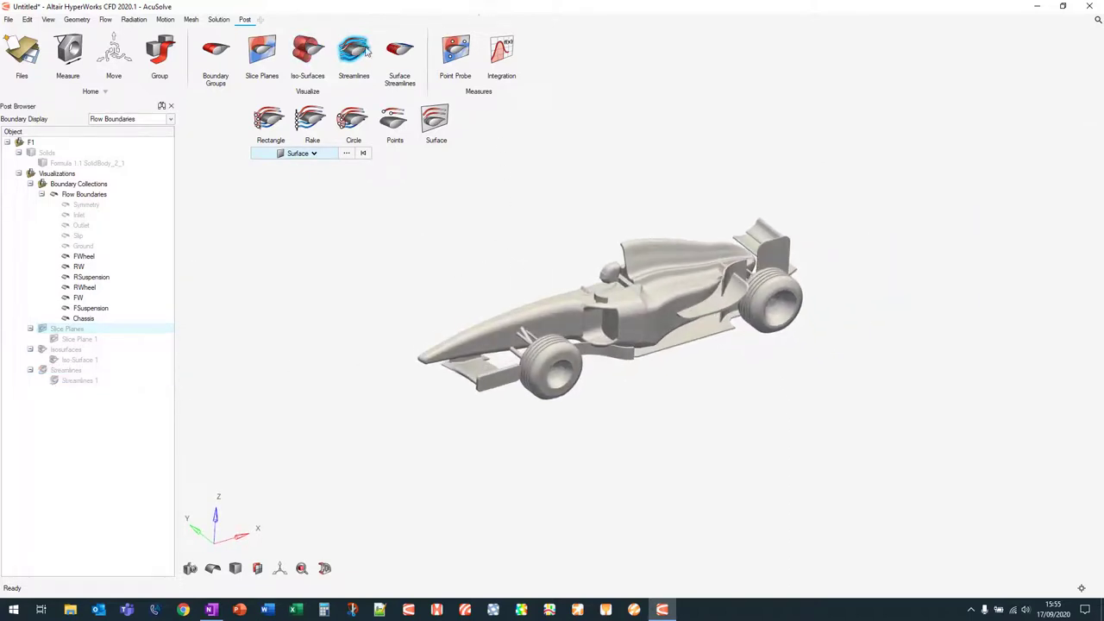
Step: Calculate the integration results on the front wing surface, show the full results table, and finish the measurement
left_click(504, 50)
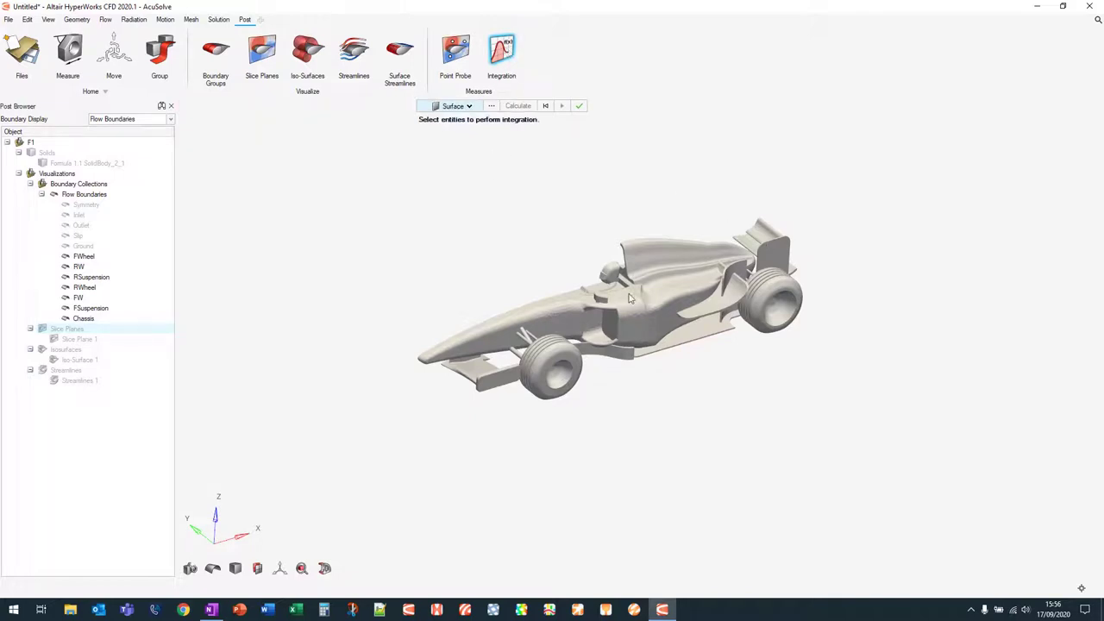
left_click(485, 374)
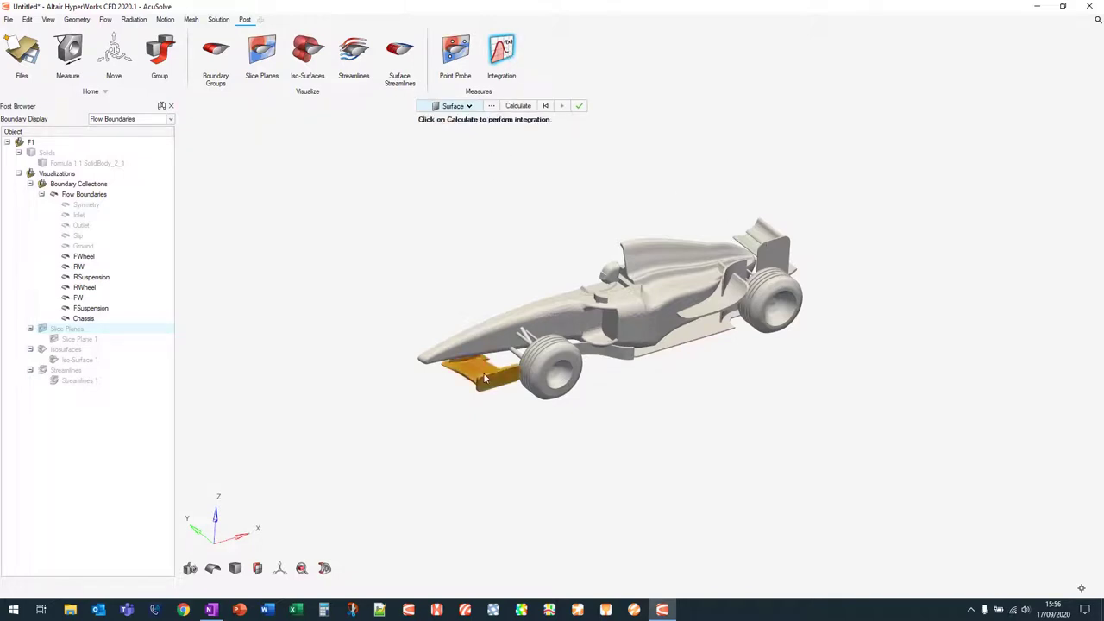
left_click(517, 106)
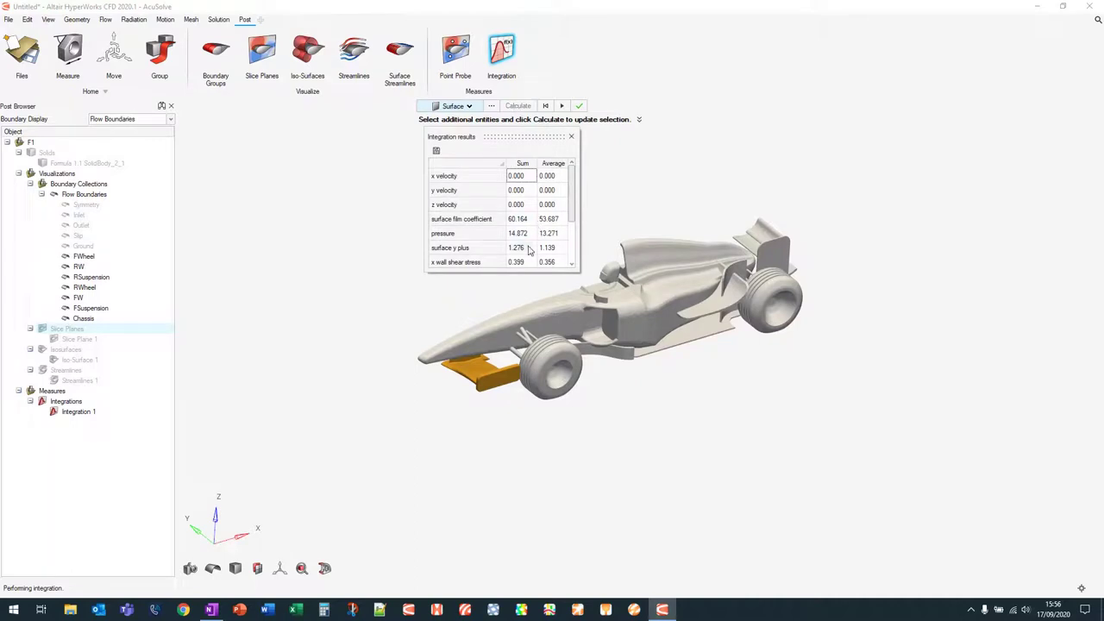
left_click_drag(517, 269, 516, 326)
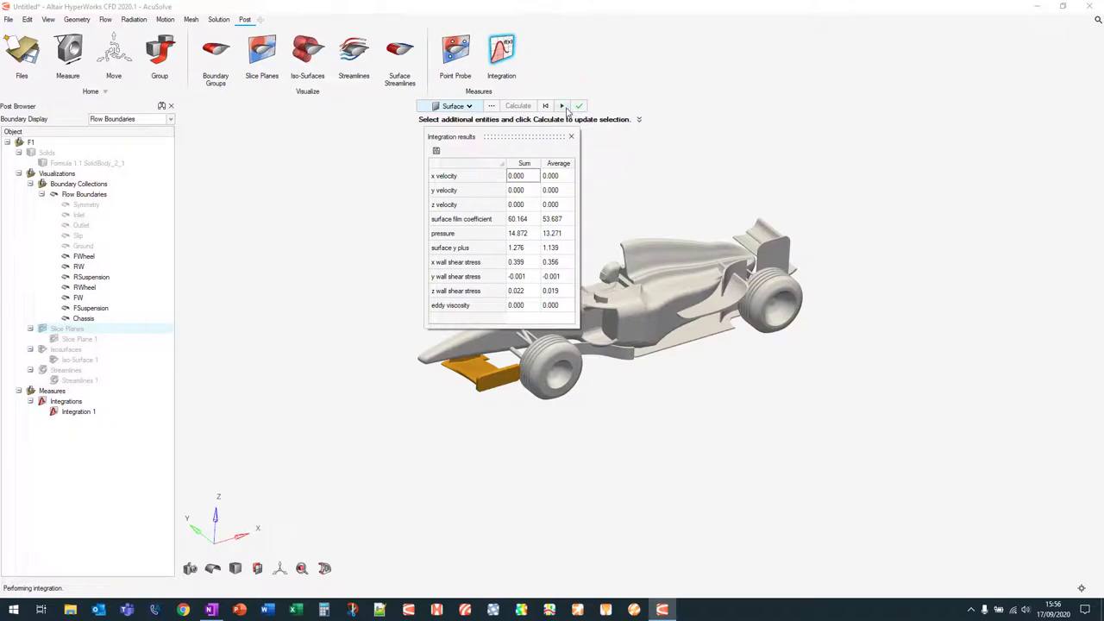
left_click(579, 105)
Step: Calculate the integration results on the rear wing surface, review them, and close the integration measurement
left_click(774, 243)
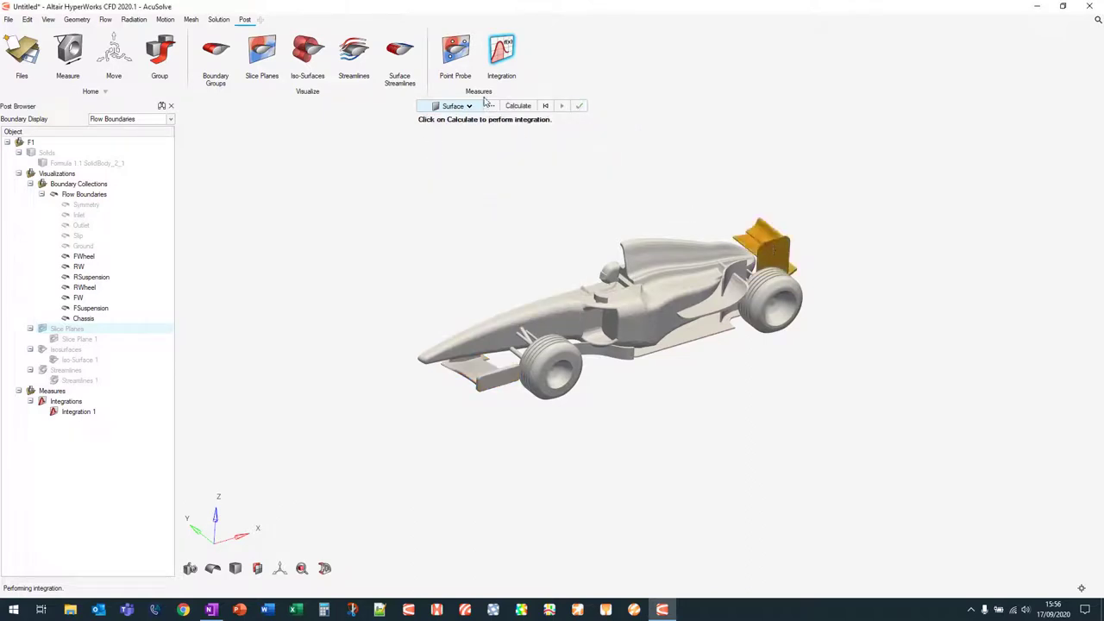
left_click(518, 106)
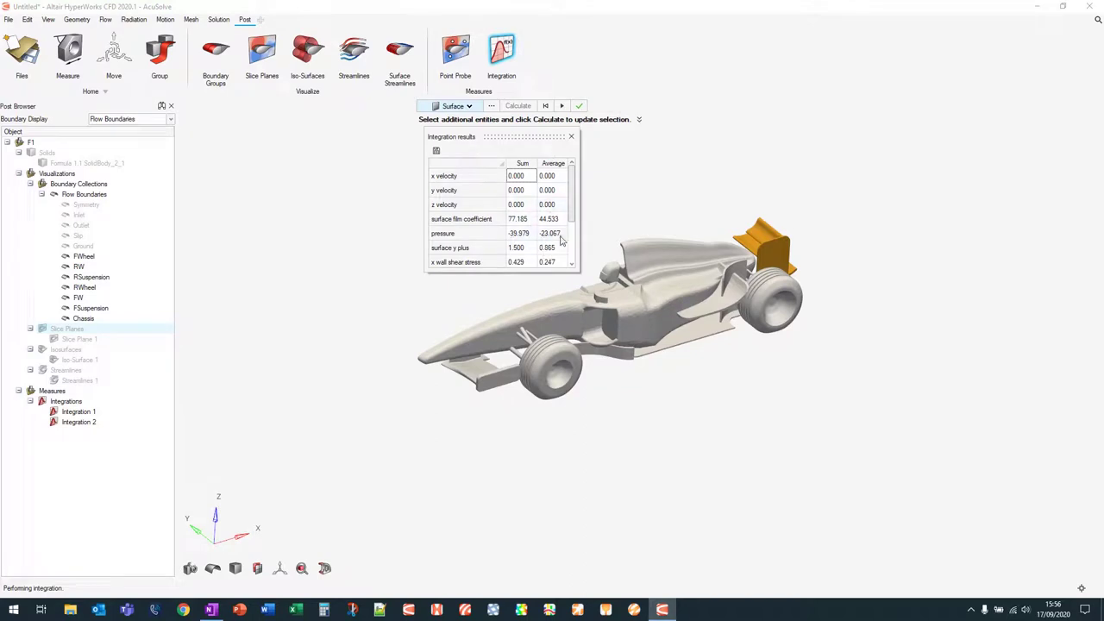
mouse_move(592, 217)
right_mouse_down()
mouse_move(594, 205)
mouse_move(601, 212)
right_mouse_up()
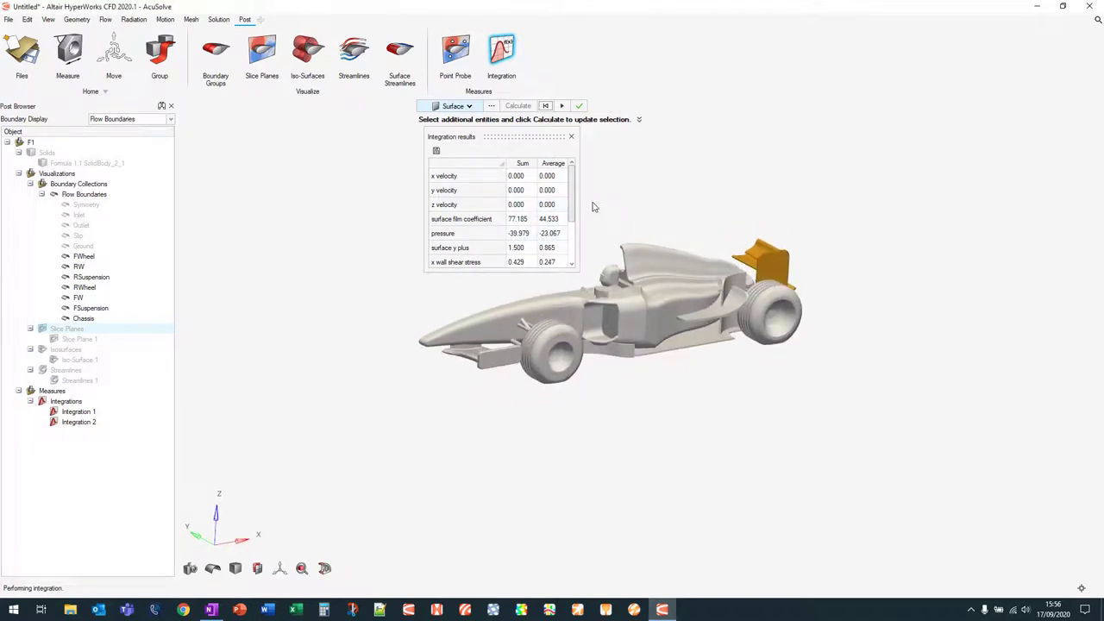
key("XF86AudioLowerVolume")
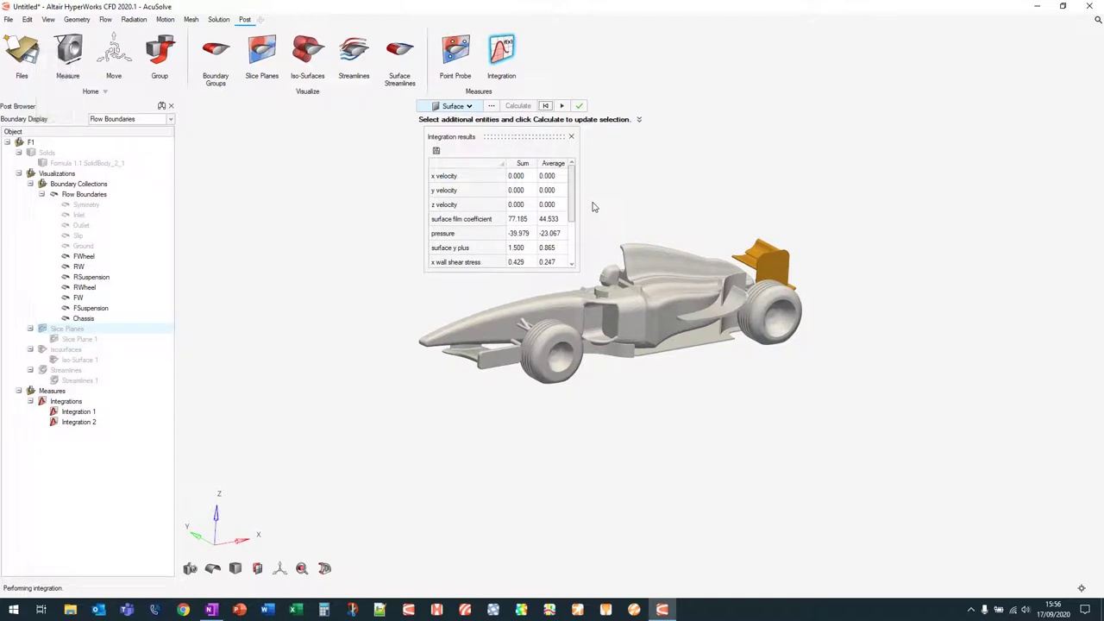
left_click(509, 57)
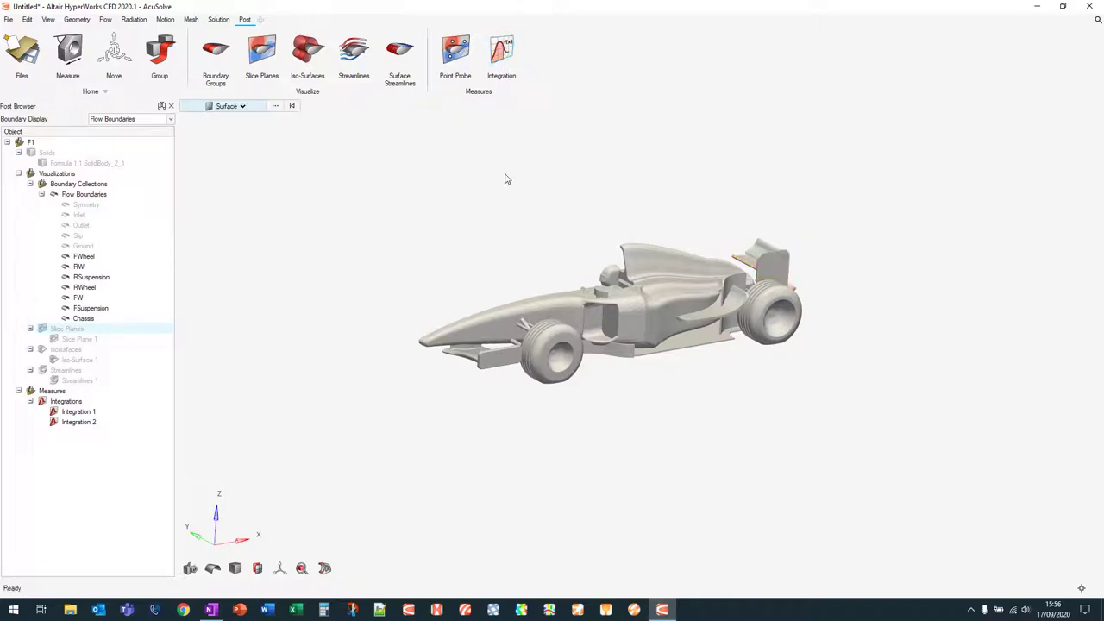
Step: Switch to the HyperWorks XY plot window and load the data file F1.1.Log from the F1_Academic_Results_1 folder
left_click(550, 610)
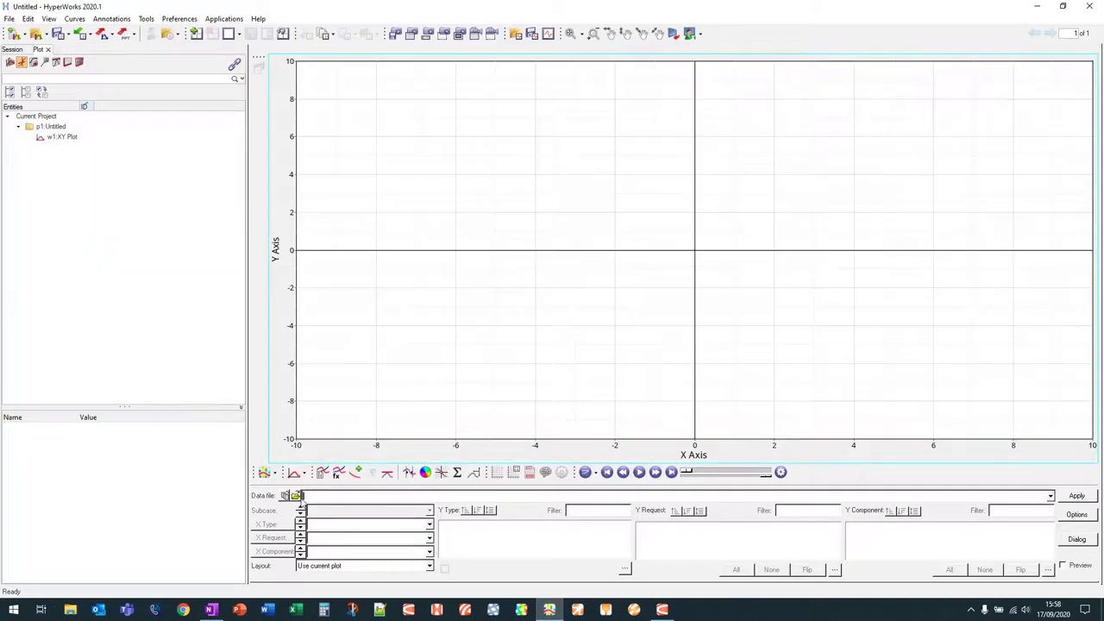
left_click(297, 495)
left_click(415, 278)
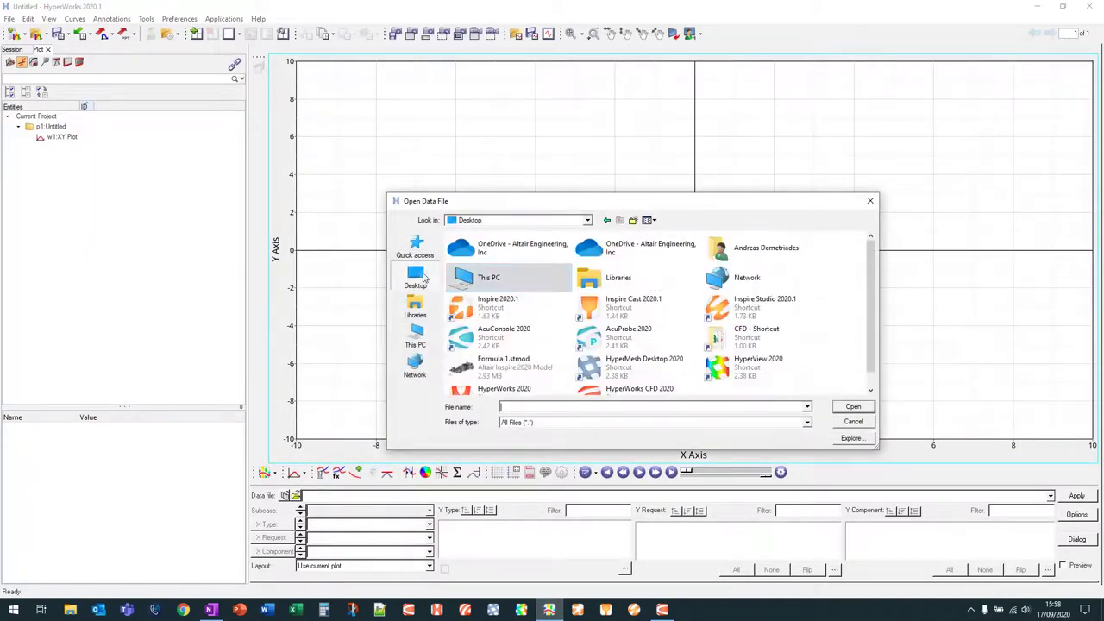
scroll(667, 339, "down", 1)
double_click(742, 320)
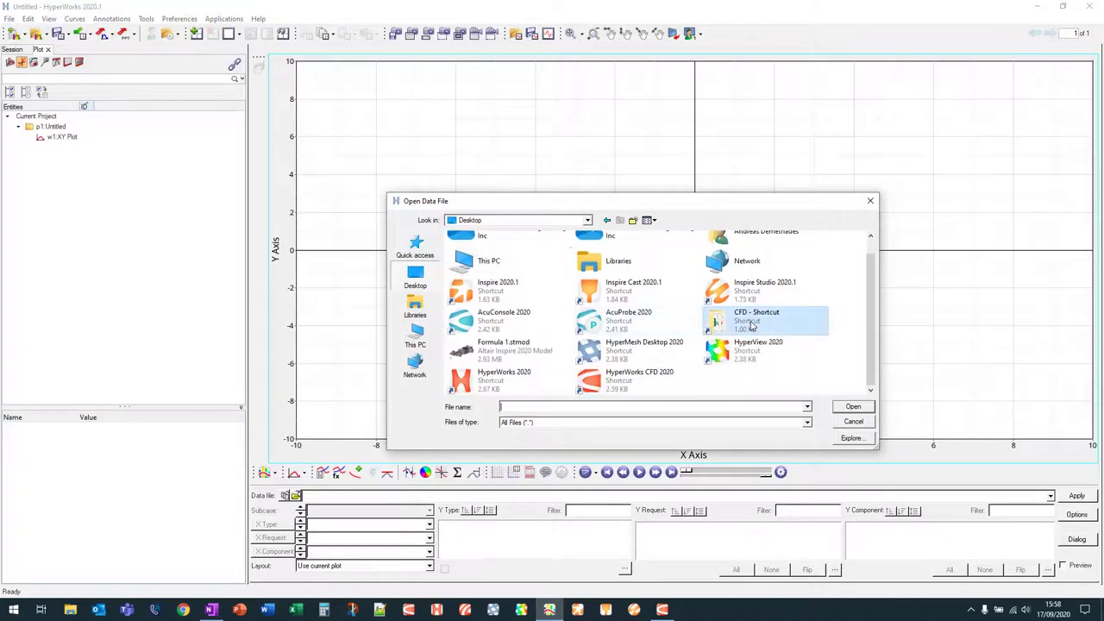
left_click(541, 252)
double_click(540, 252)
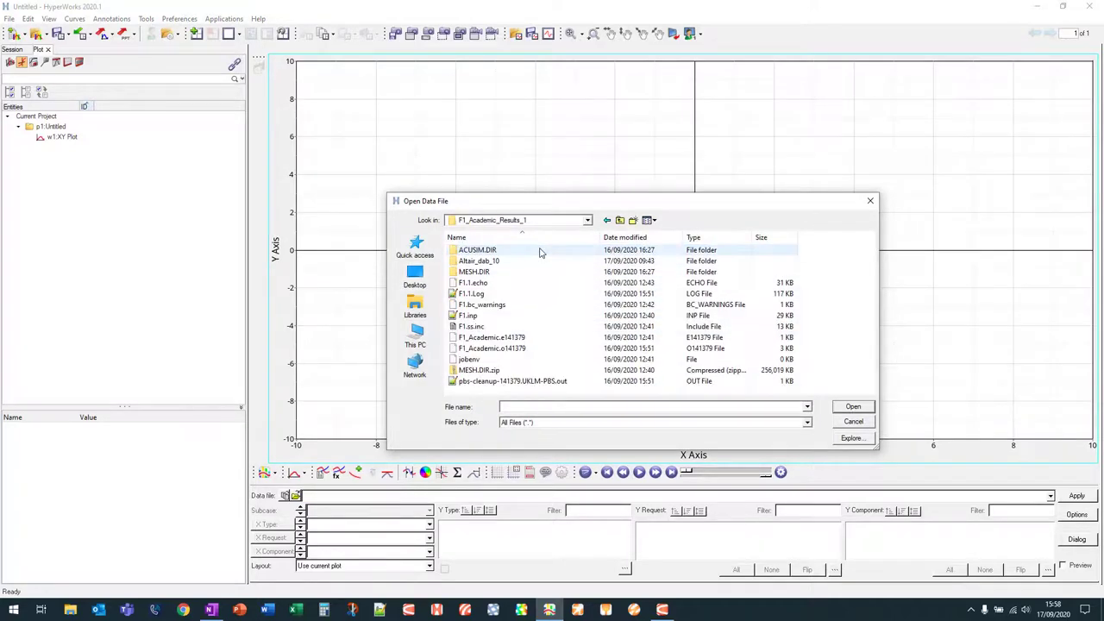
double_click(522, 296)
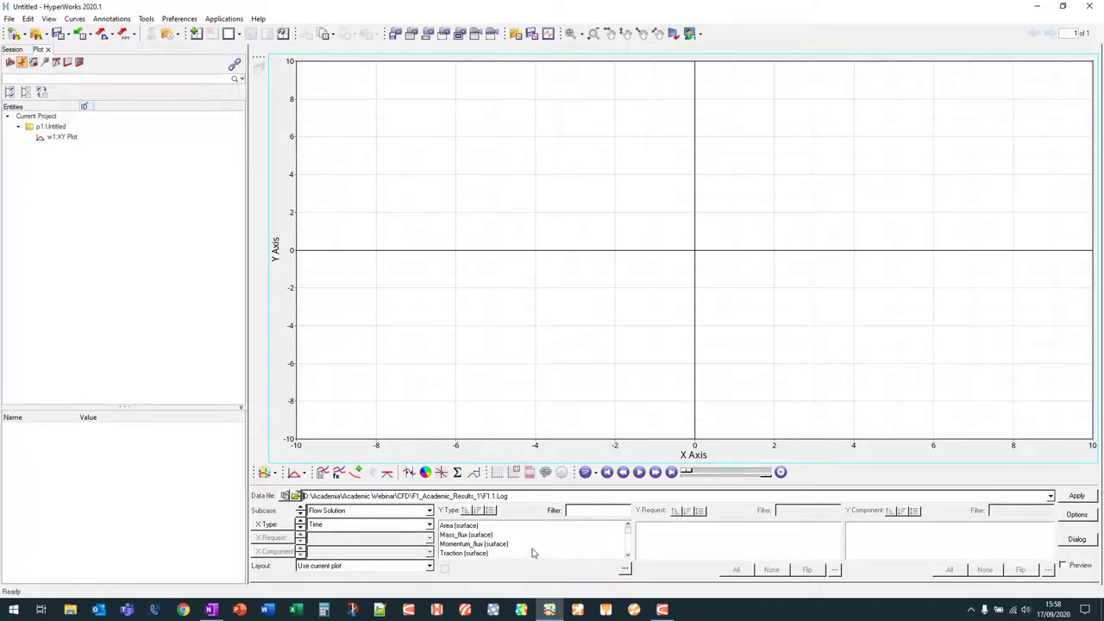
Step: Look through the surface result types available for plotting on the Y axis in the loaded log file
left_click(628, 556)
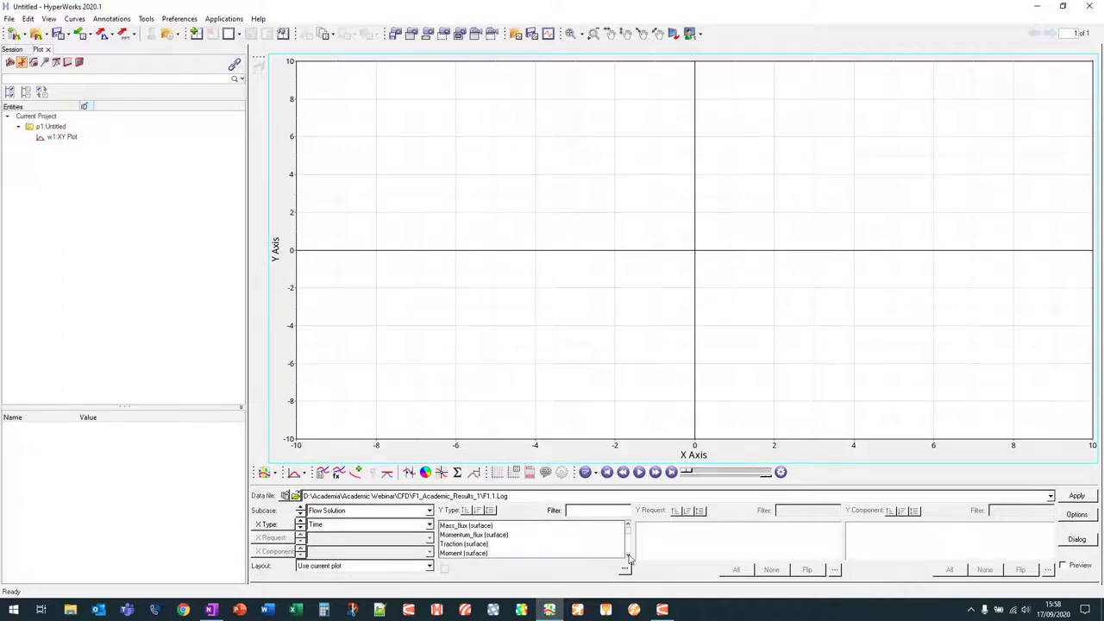
left_click(628, 556)
left_click(628, 556)
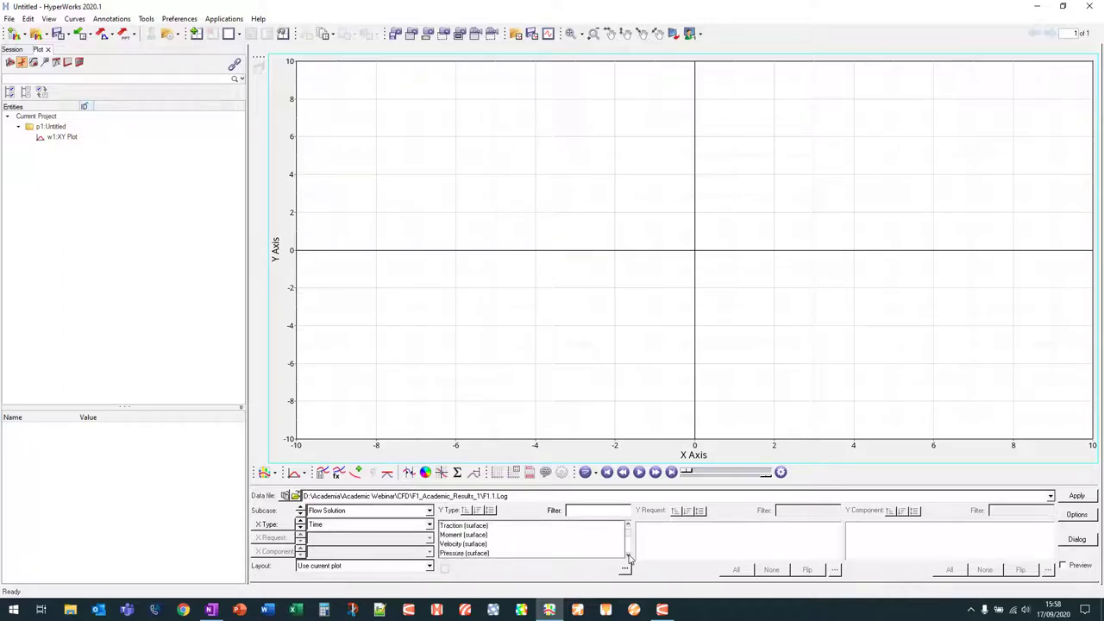
left_click(628, 557)
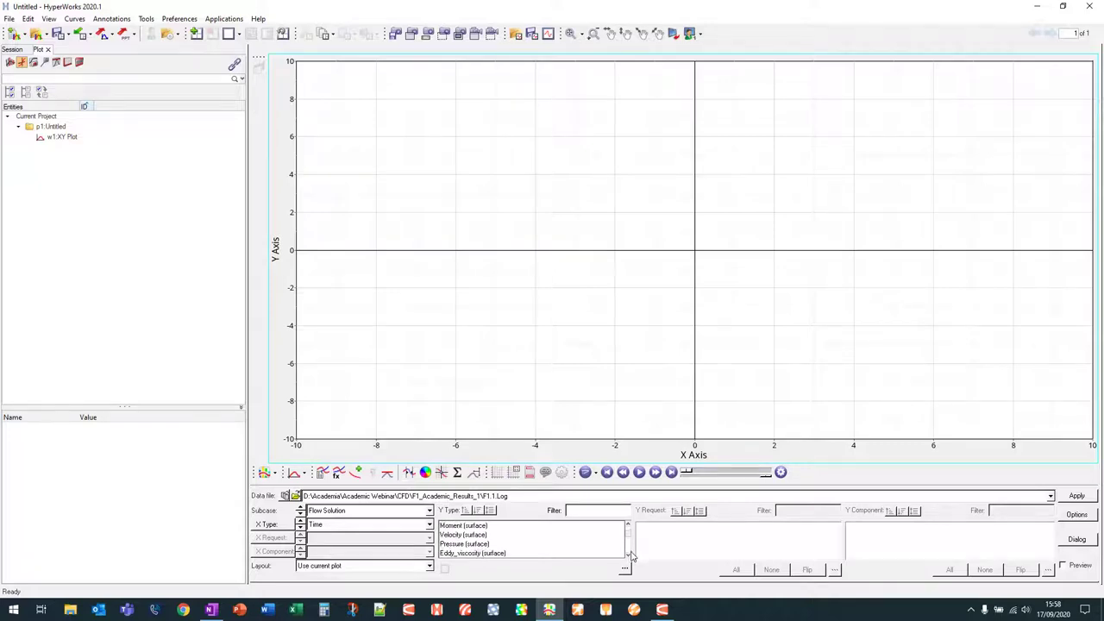
left_click(629, 556)
left_click(628, 556)
left_click(629, 556)
left_click(628, 556)
left_click(629, 556)
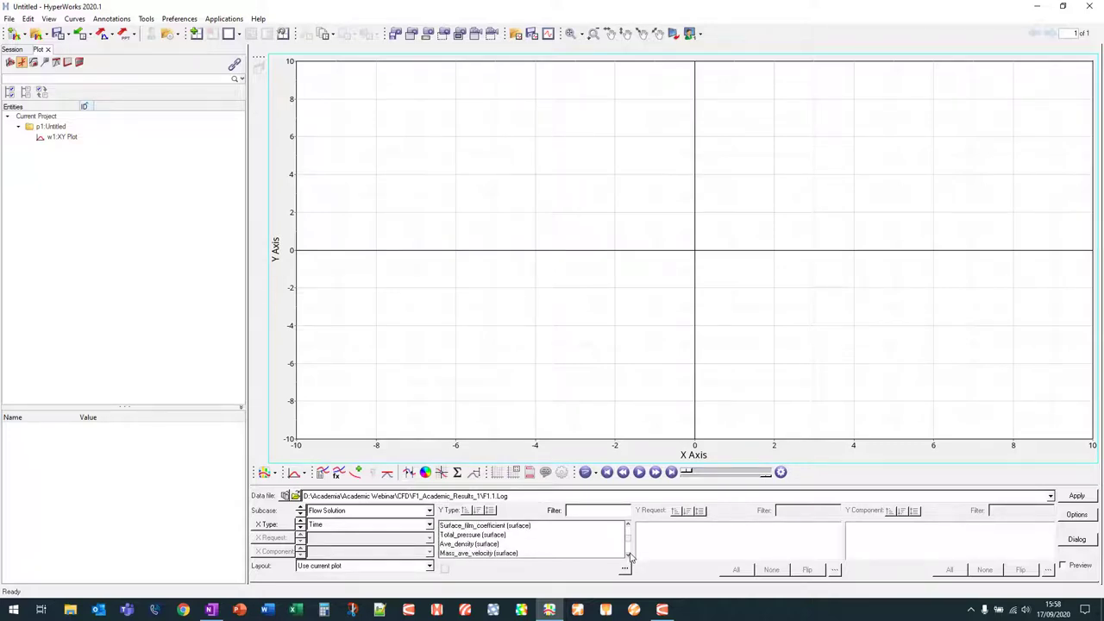
left_click(629, 557)
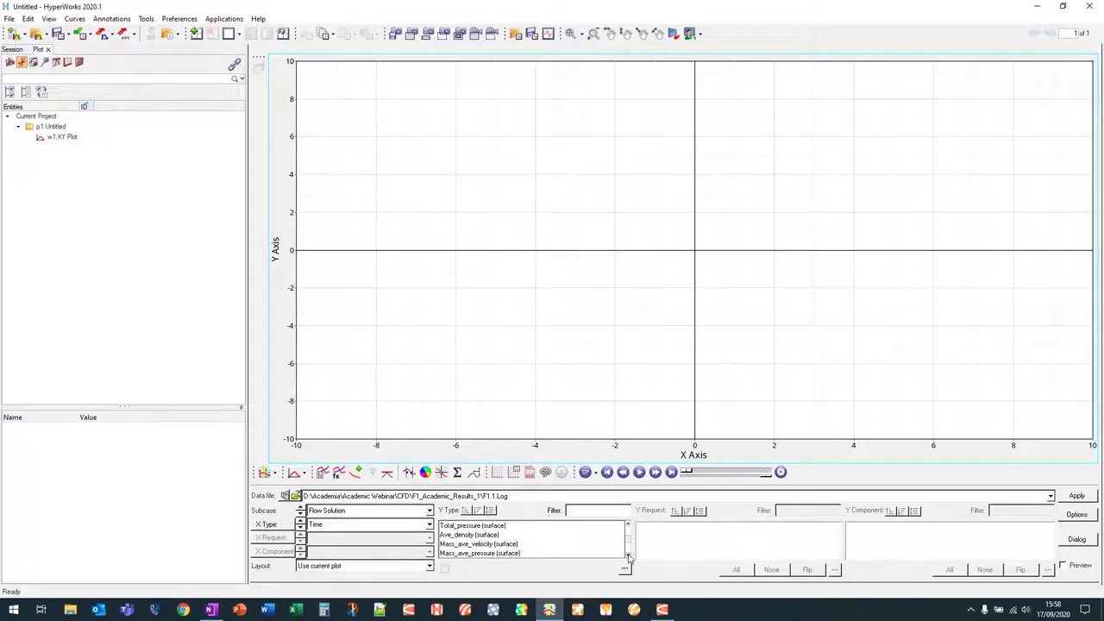
left_click(629, 556)
left_click(629, 556)
left_click(629, 527)
left_click(629, 527)
left_click(629, 528)
left_click(629, 528)
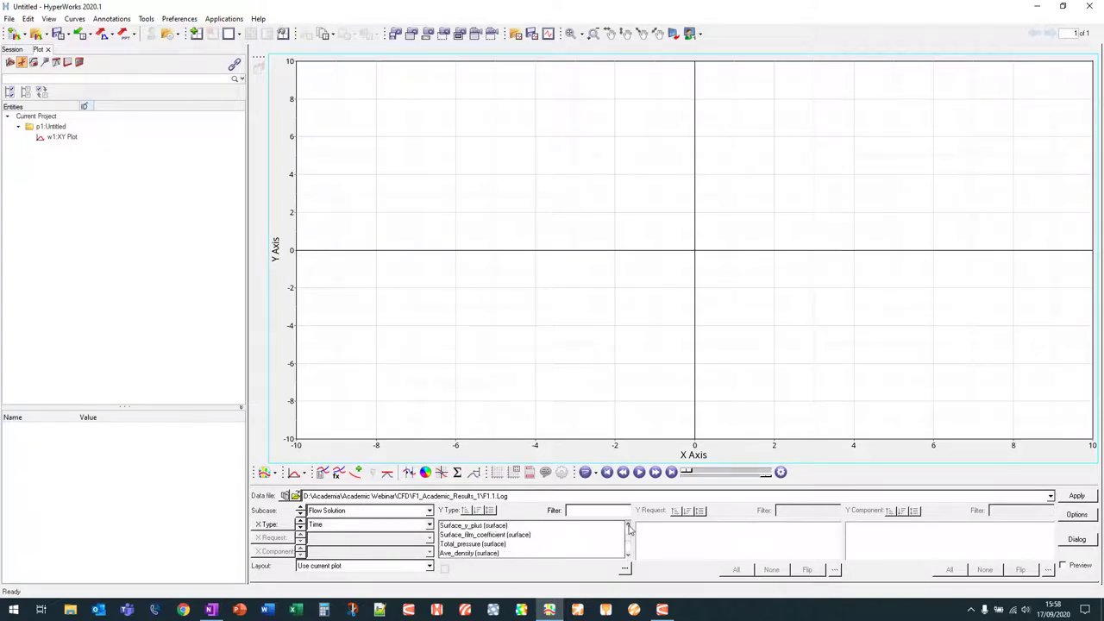
left_click(629, 527)
left_click(629, 528)
left_click(629, 527)
left_click(628, 528)
left_click(629, 528)
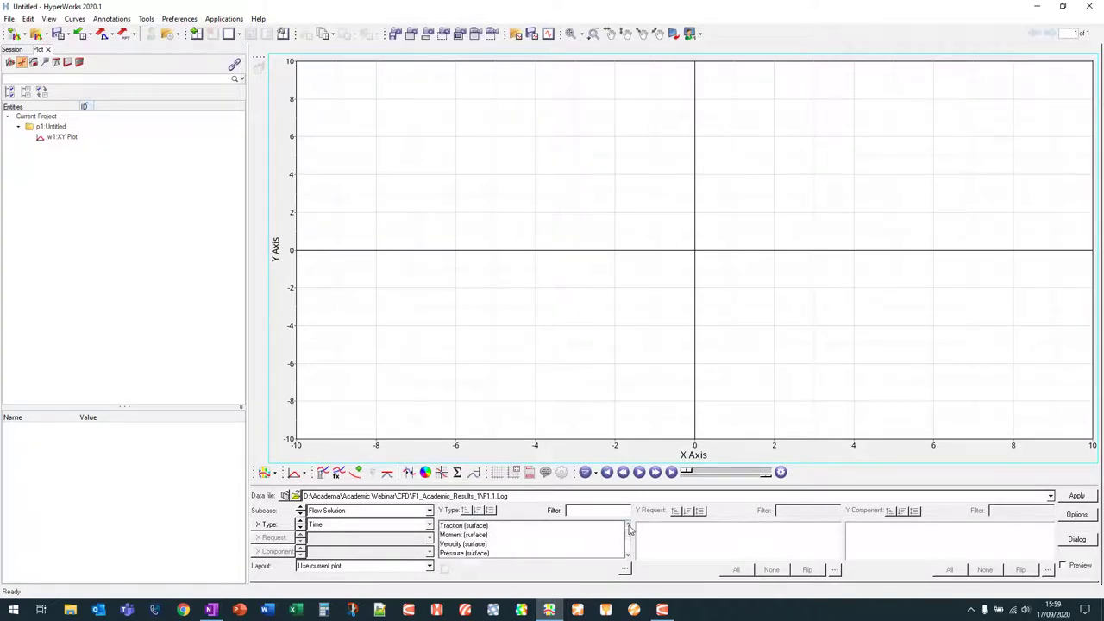
left_click(628, 528)
Step: Plot the z_traction component of Traction (surface) for RW - Output against time
left_click(501, 535)
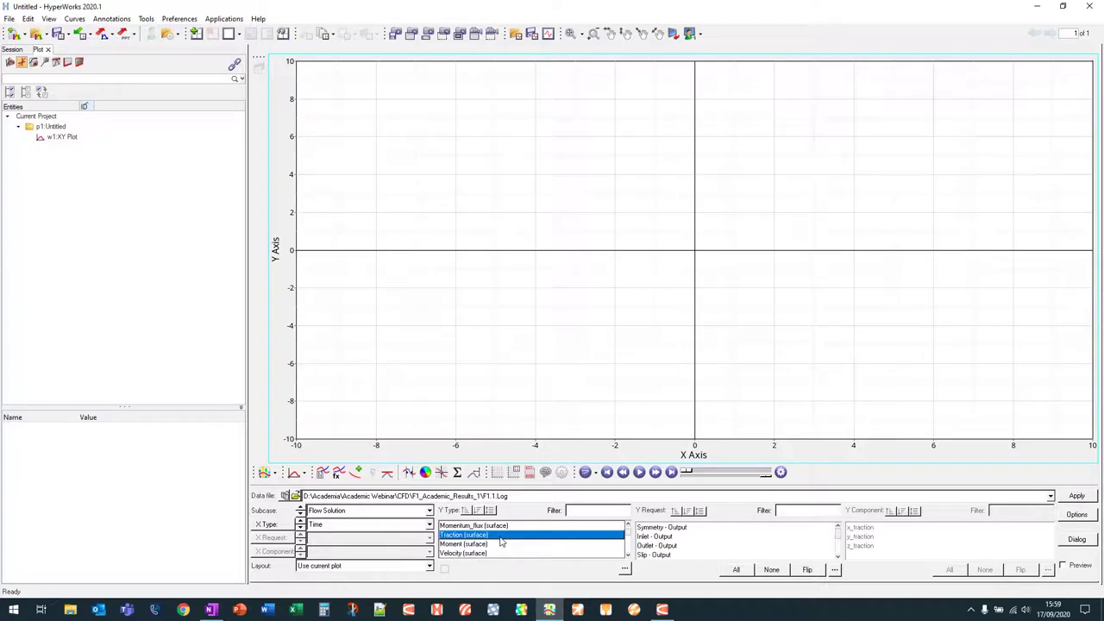
left_click(838, 555)
left_click(837, 555)
left_click(837, 555)
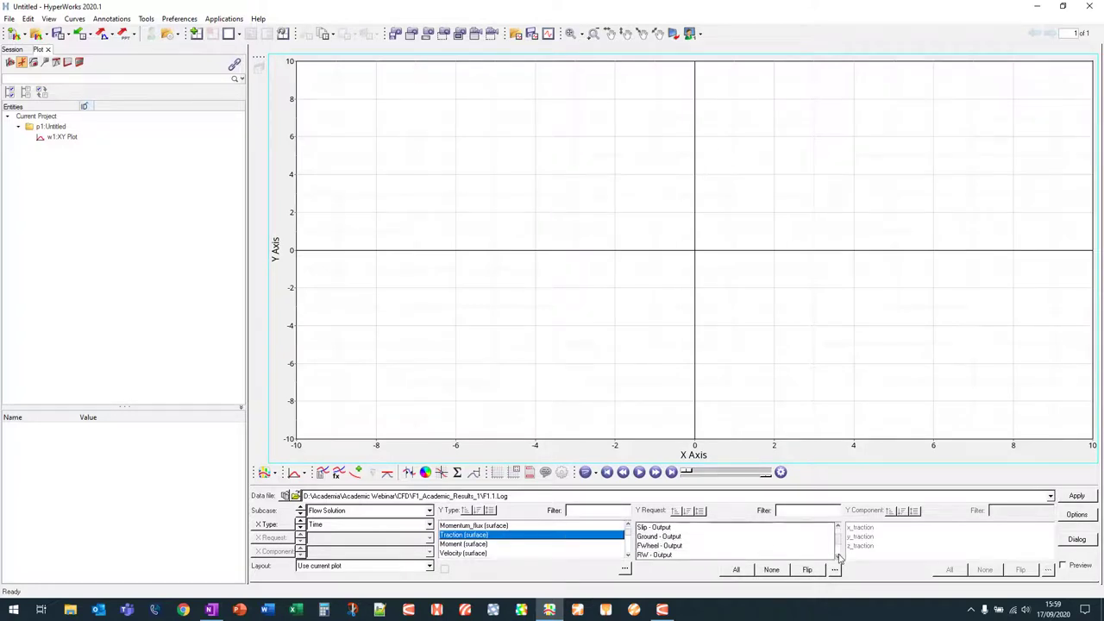
left_click(837, 555)
left_click(652, 546)
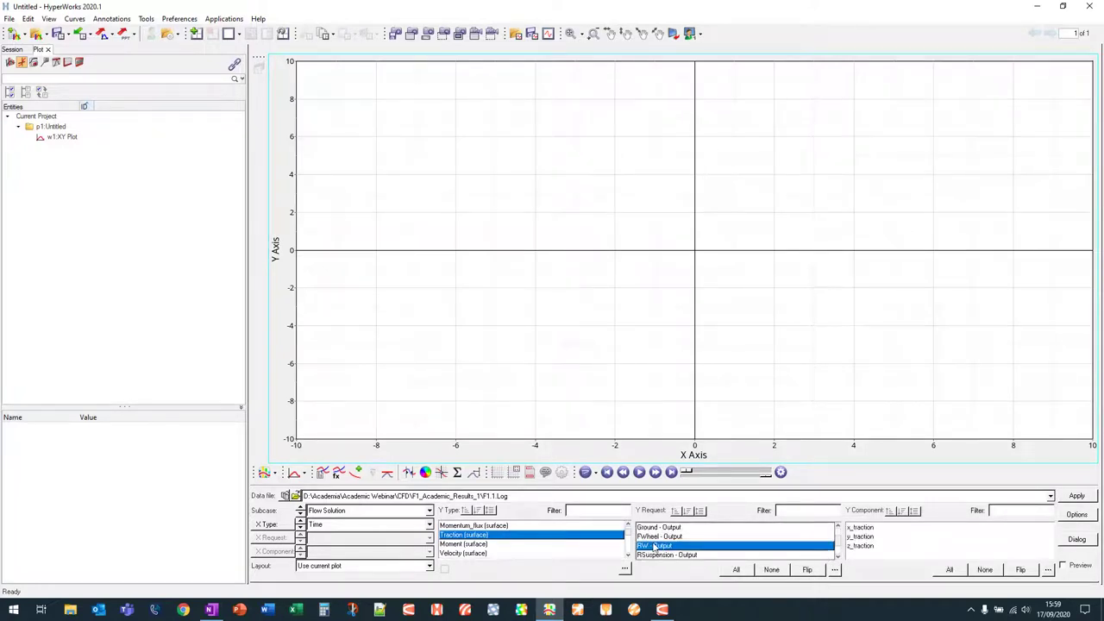
left_click(862, 546)
left_click(1077, 498)
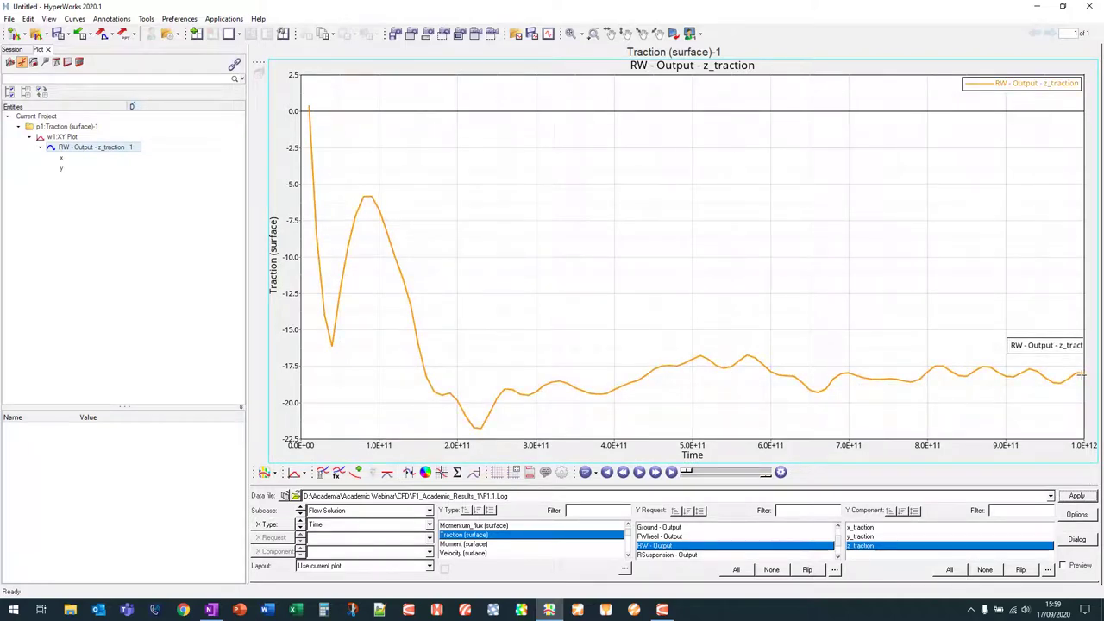
Step: Examine the point coordinates of the rear wing z_traction curve down to the last time step, and return to the curve definition
left_click(441, 473)
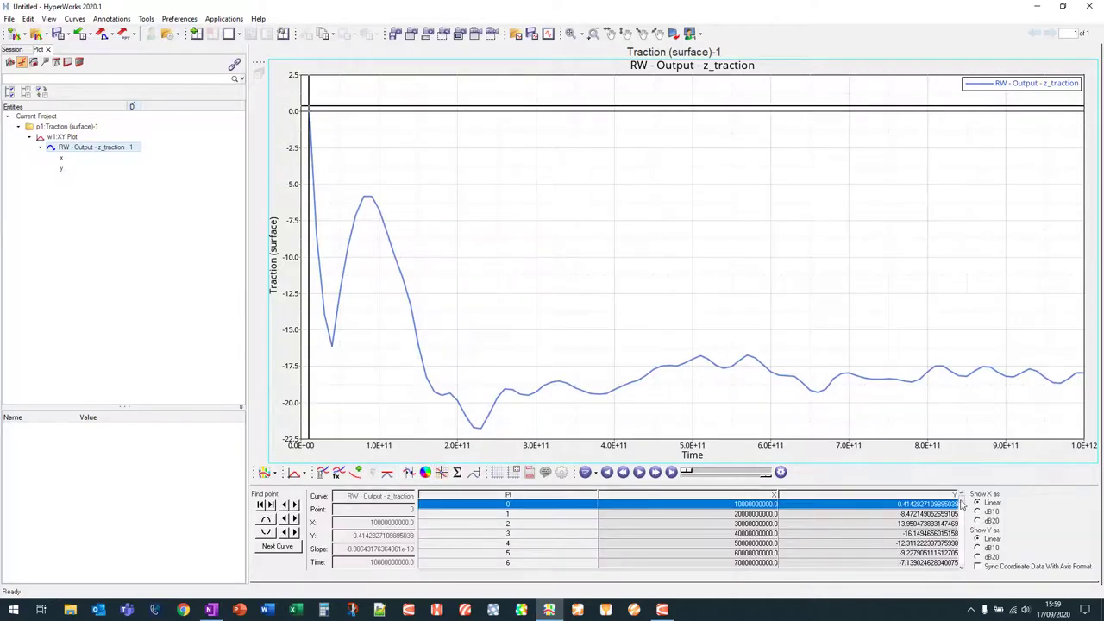
left_click_drag(960, 505, 962, 562)
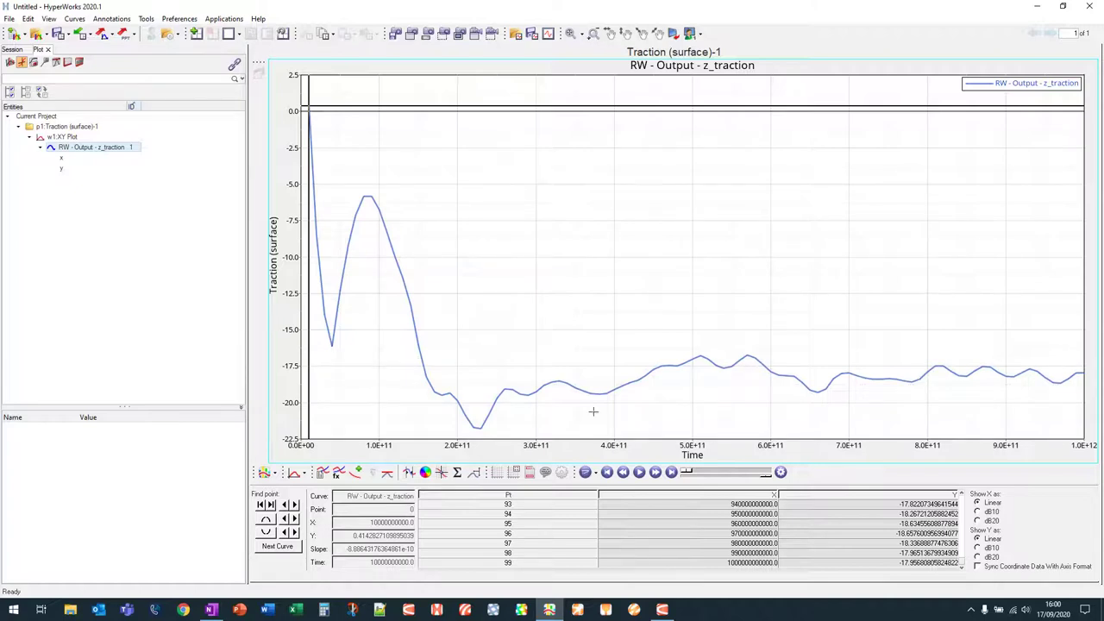
left_click(426, 473)
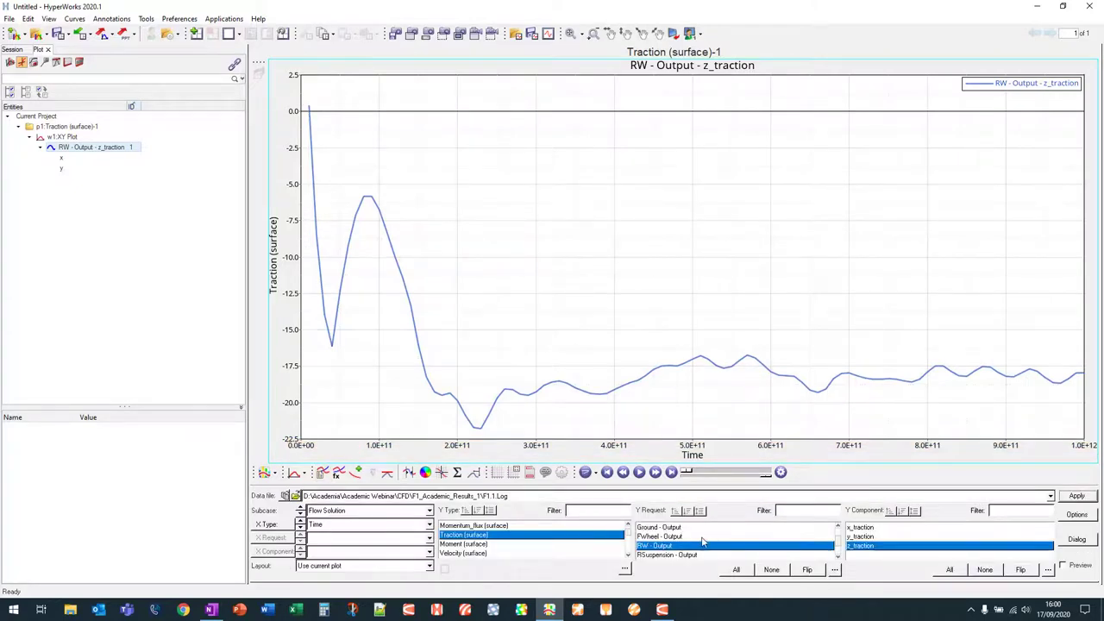
Step: Add the z_traction curve for FW - Output to the same traction plot
left_click(838, 558)
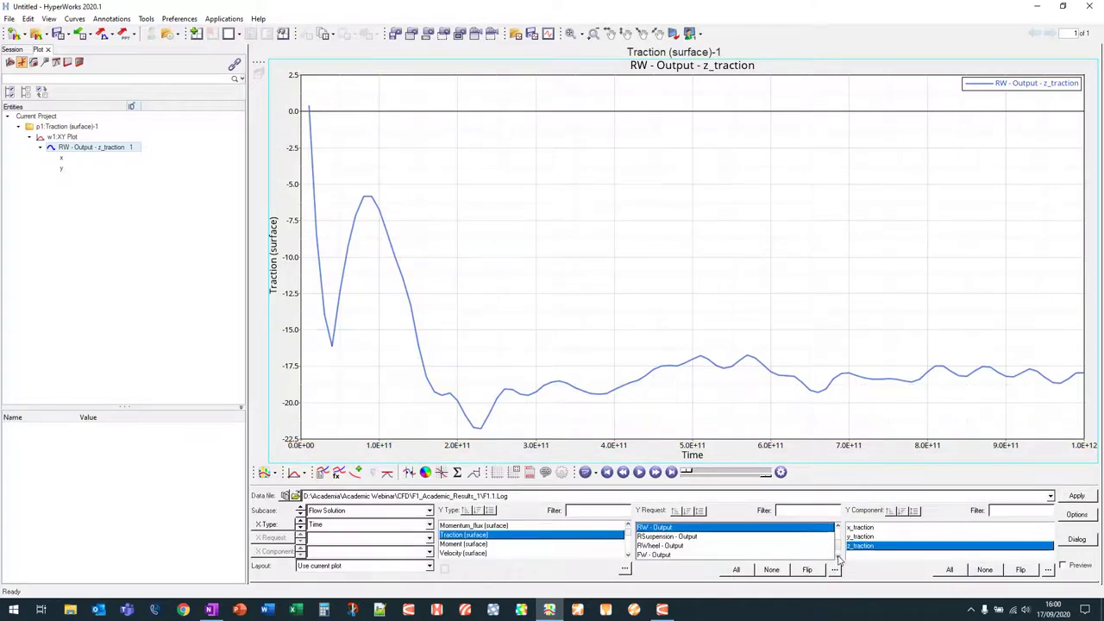
left_click(684, 546)
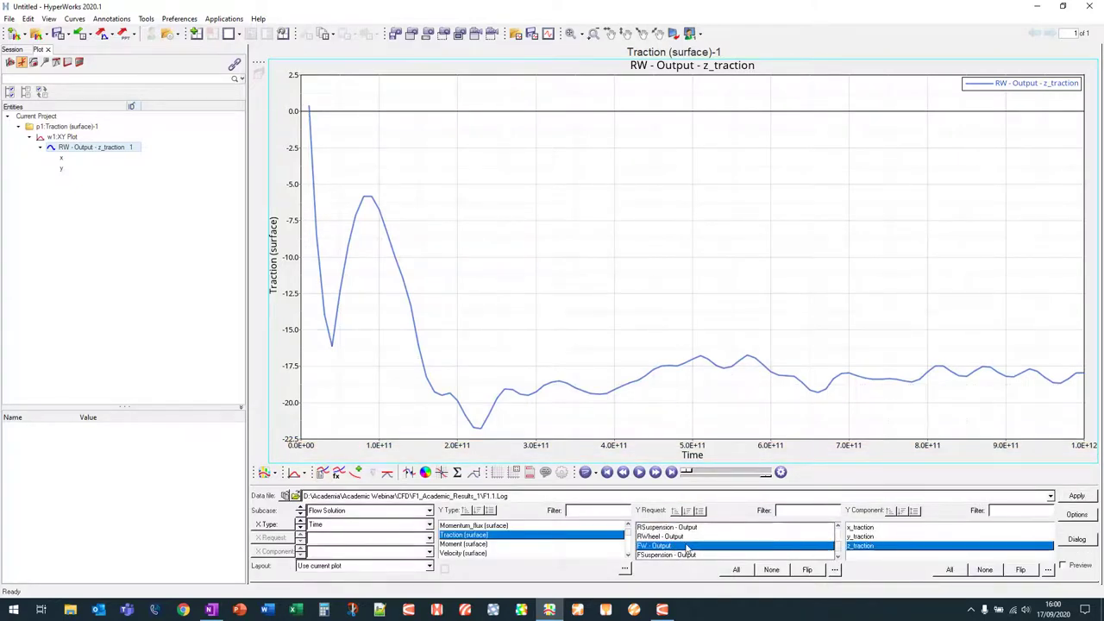
left_click(1077, 496)
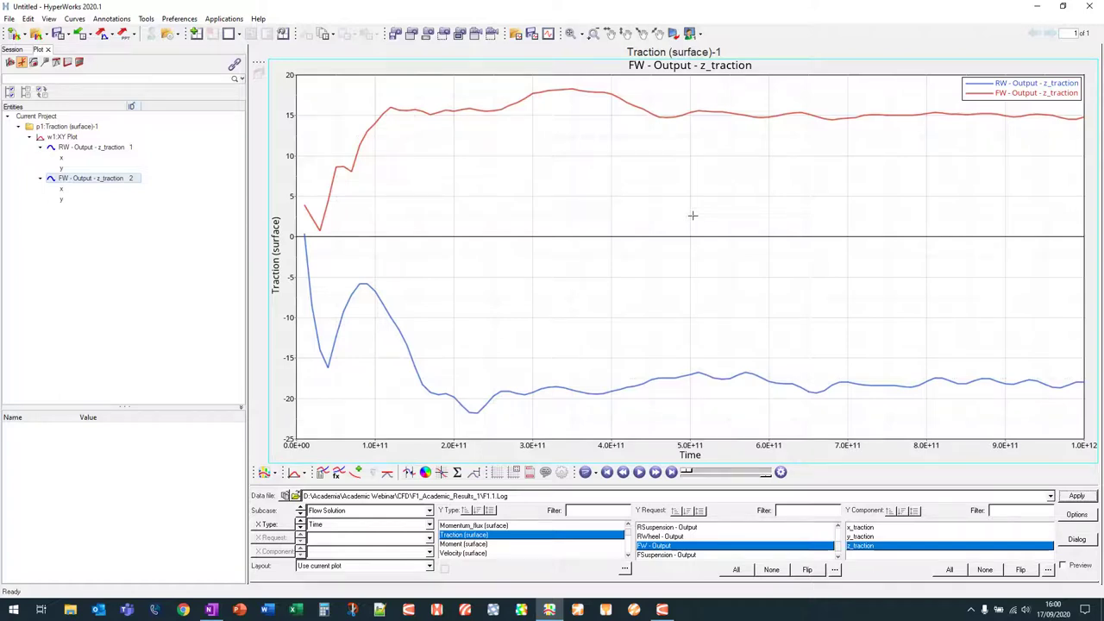
Step: Examine the point coordinates of the front wing z_traction curve down to the last time step
left_click(441, 471)
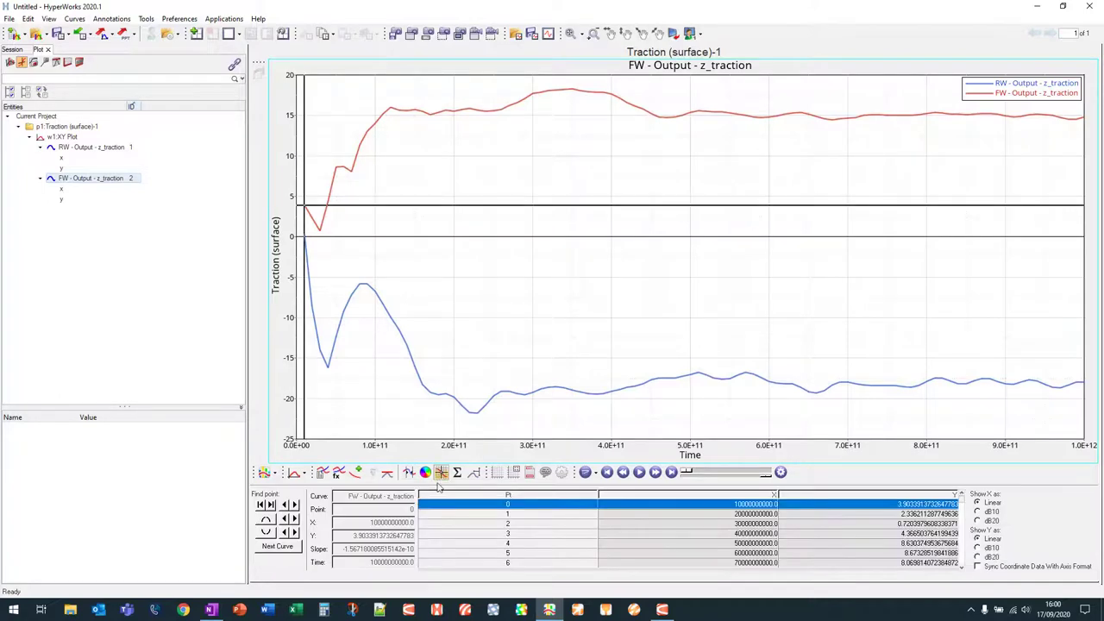
left_click(963, 515)
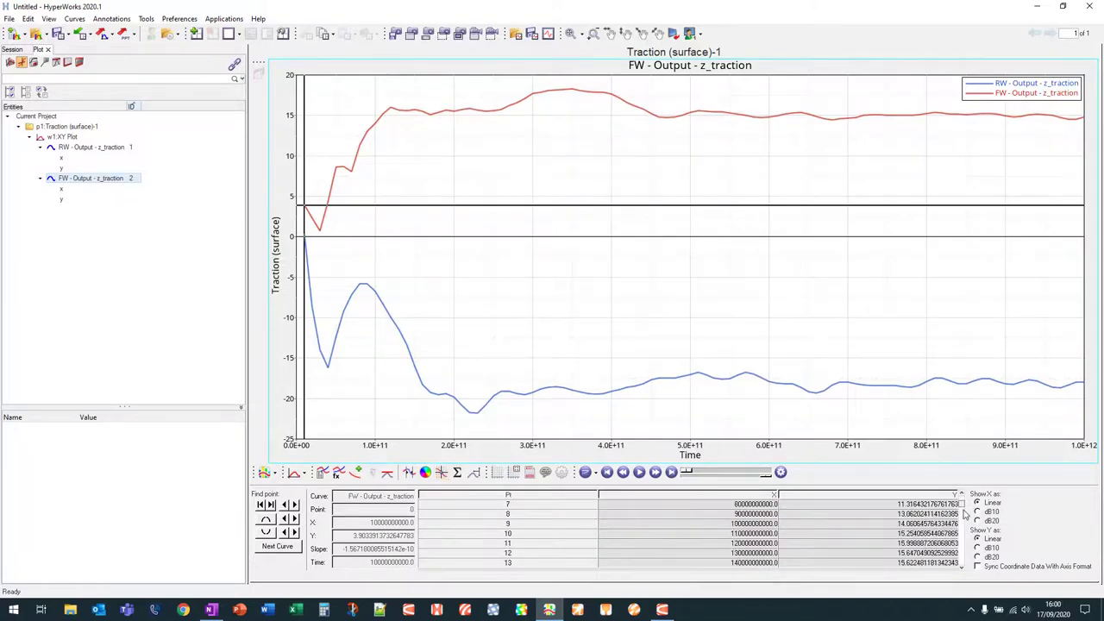
left_click_drag(963, 514, 976, 571)
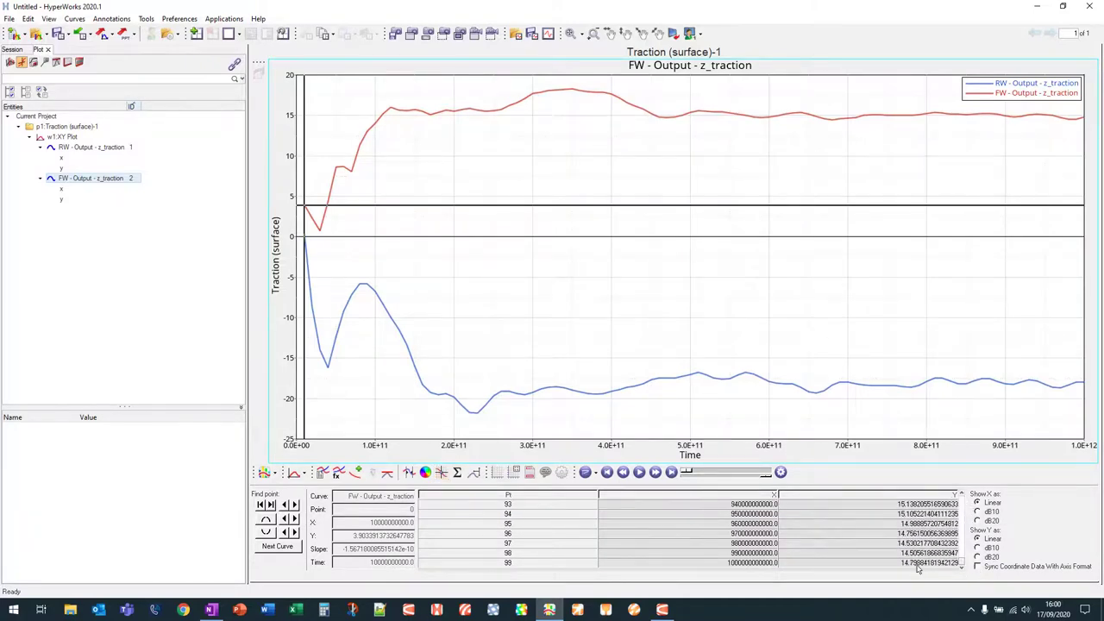
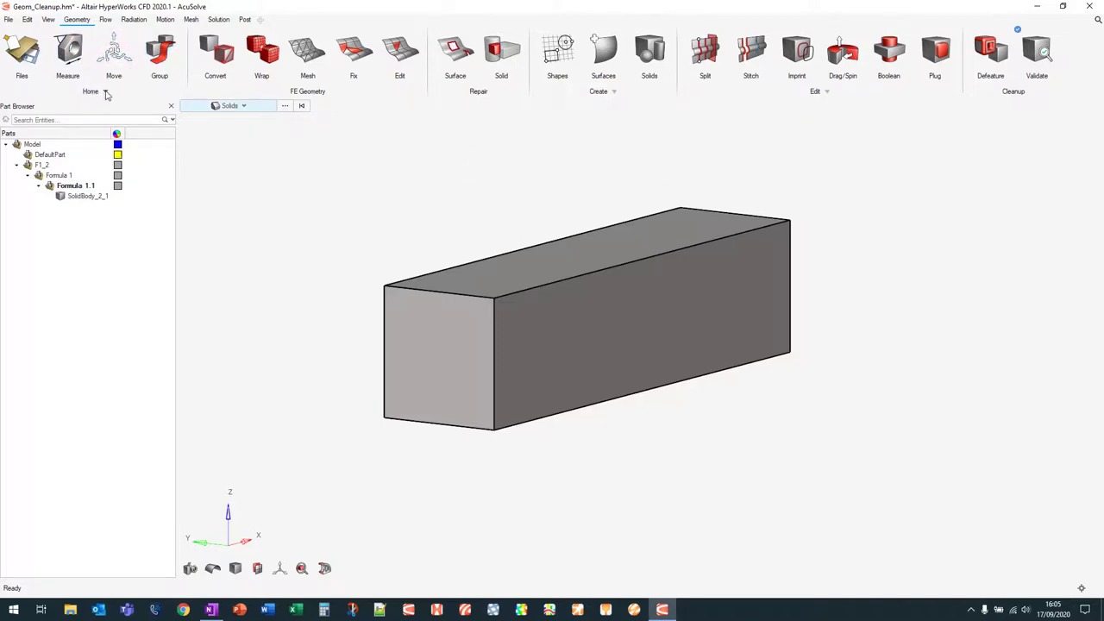
Step: In HyperWorks CFD, open the Template Manager, examine its Mesh Controls category and solver run option, and close it
left_click(104, 91)
left_click(104, 106)
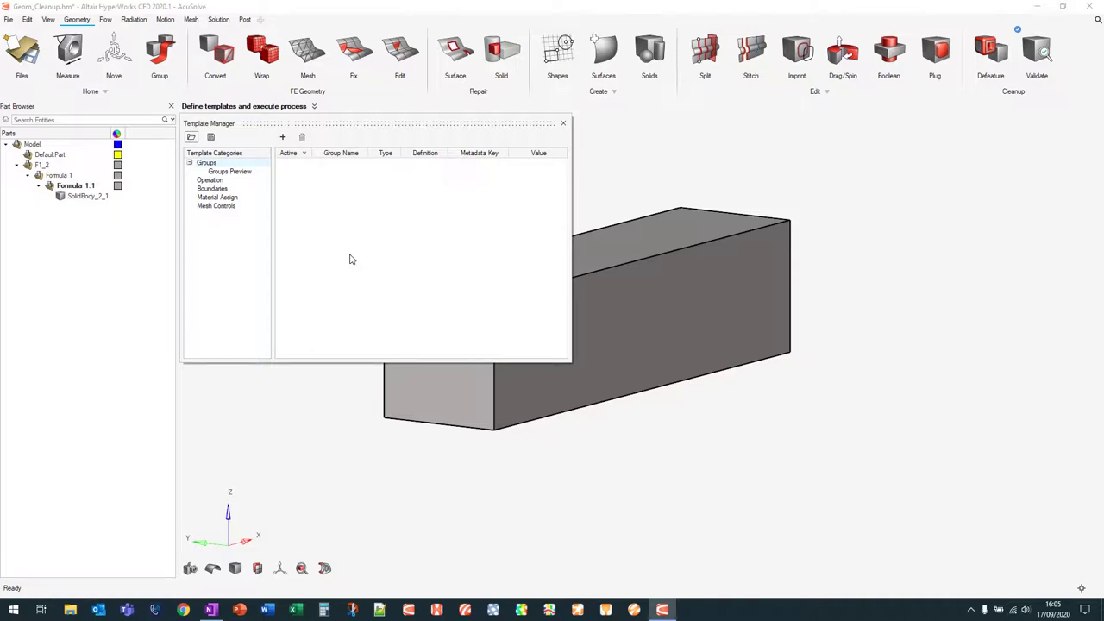
left_click(250, 207)
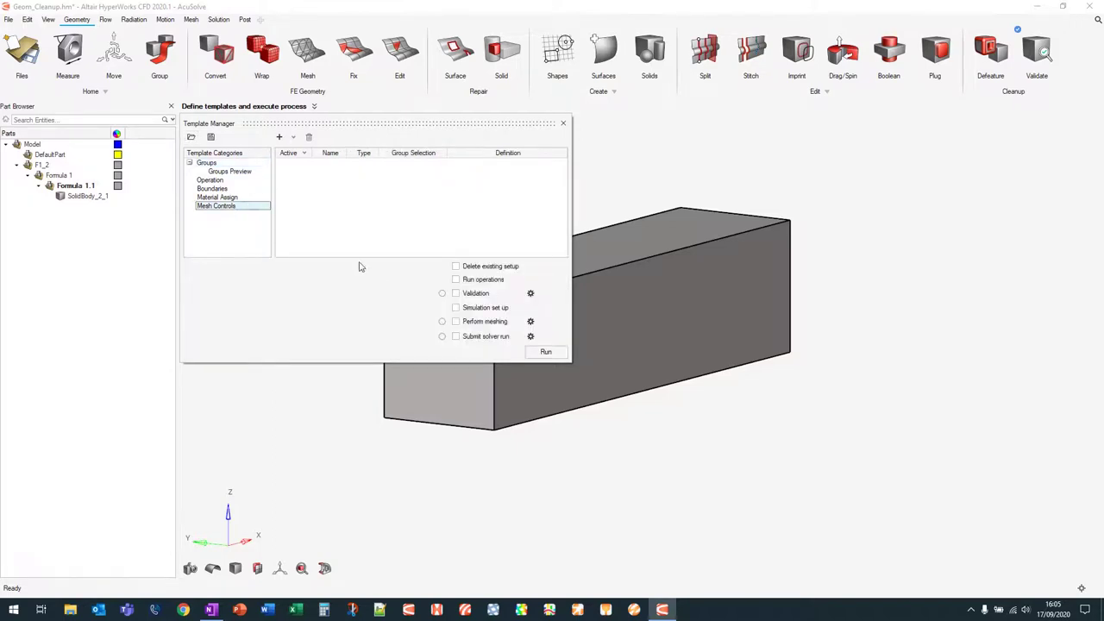
left_click(491, 338)
left_click(489, 337)
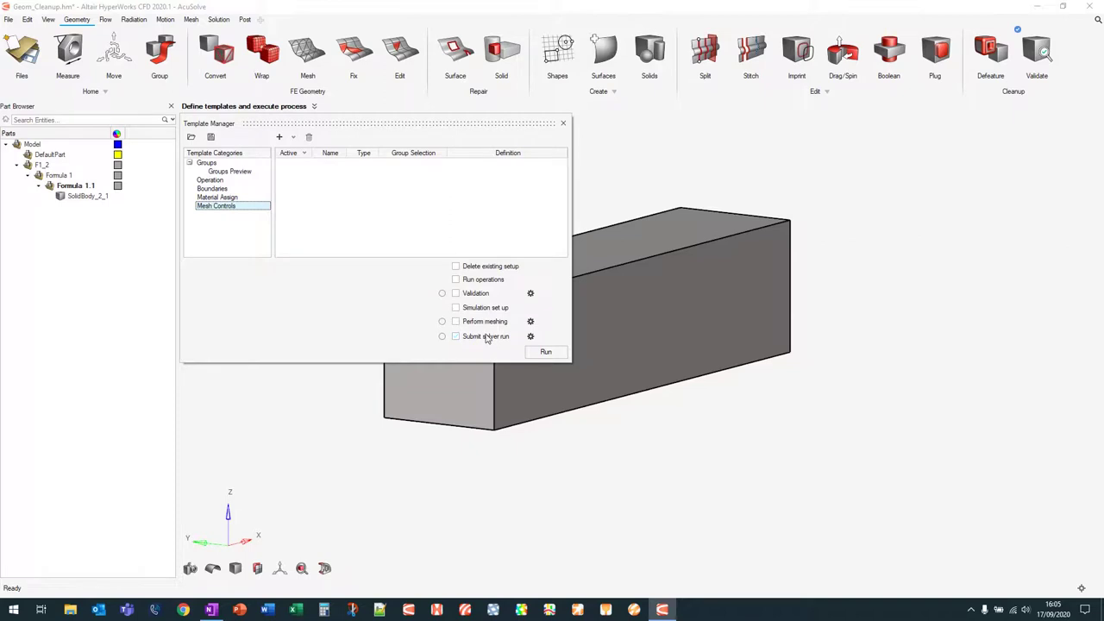
left_click(564, 125)
right_click_drag(582, 182, 462, 228)
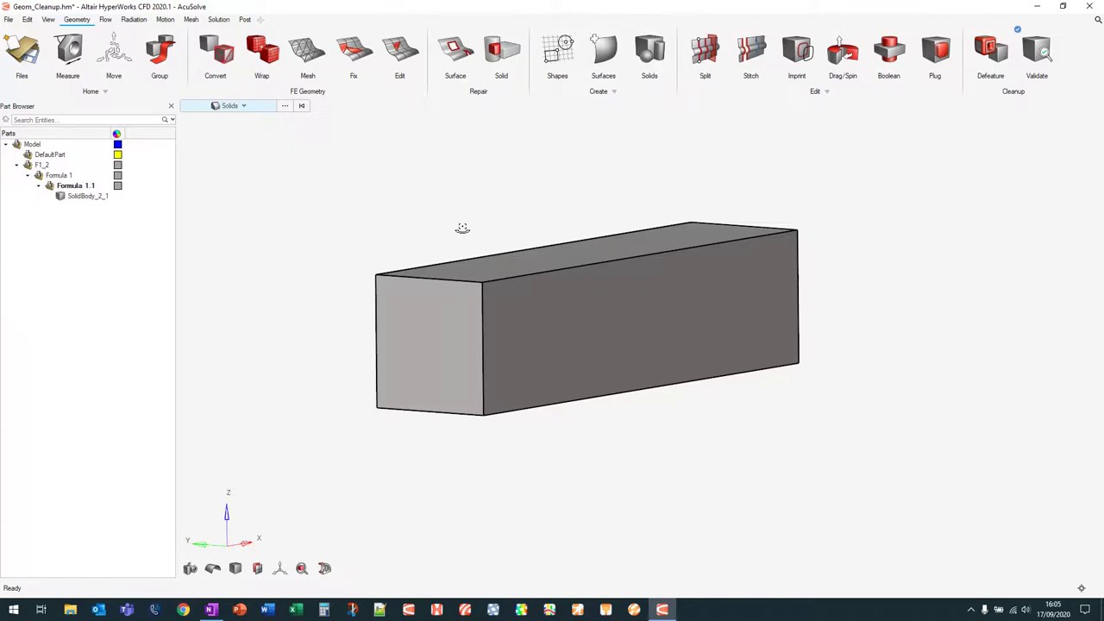
Step: Hide all surfaces of the wind tunnel box around the car, including the ground and the far end face
key("s")
left_click_drag(332, 254, 531, 326)
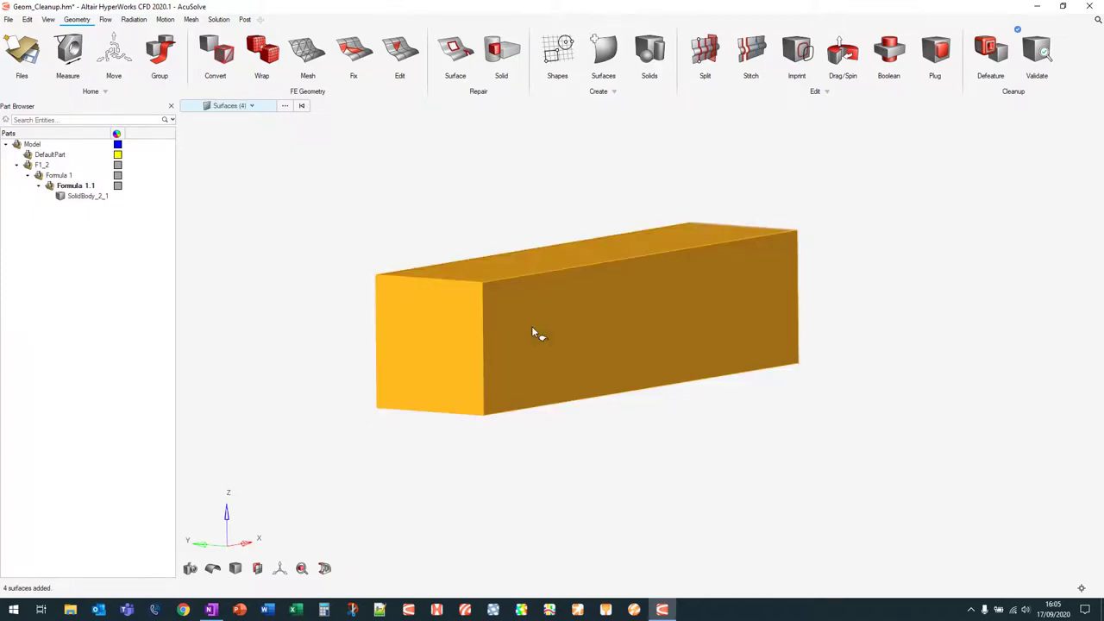
key("Delete")
left_click(725, 344)
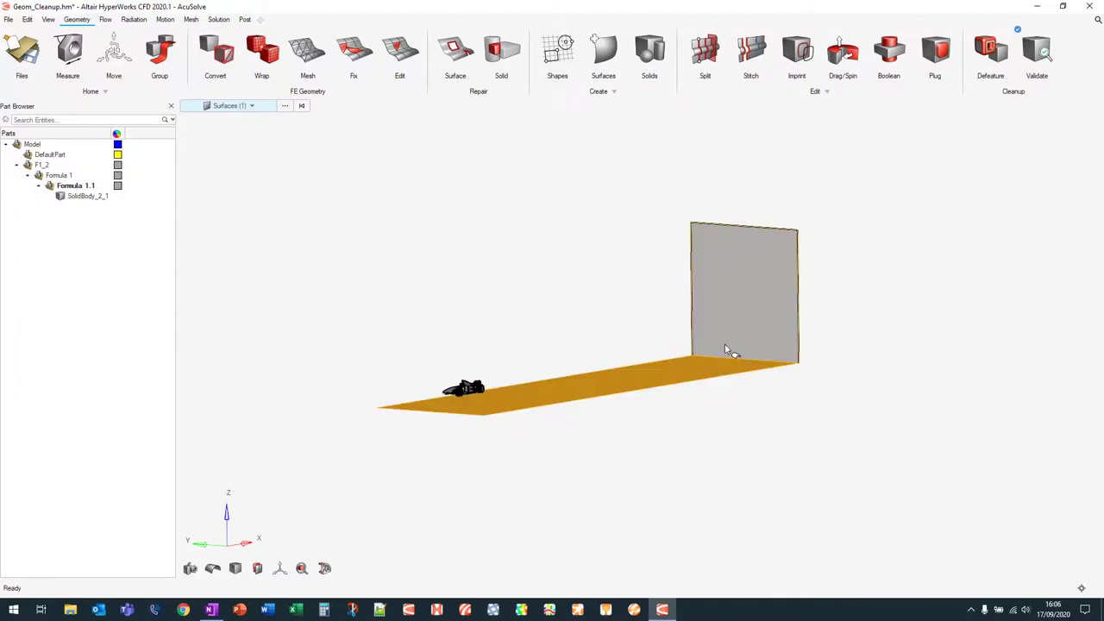
key("Delete")
left_click(745, 320)
key("Delete")
key("f")
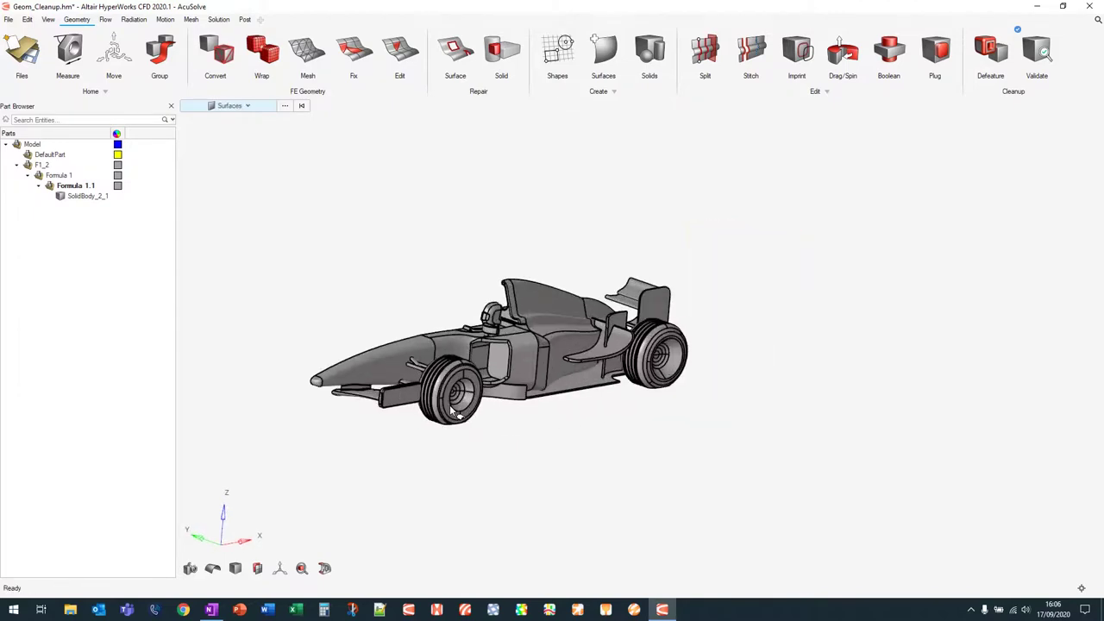
Step: From the car's left view, select all front wing surfaces, leaving out the nose, wheels and body
left_click(281, 568)
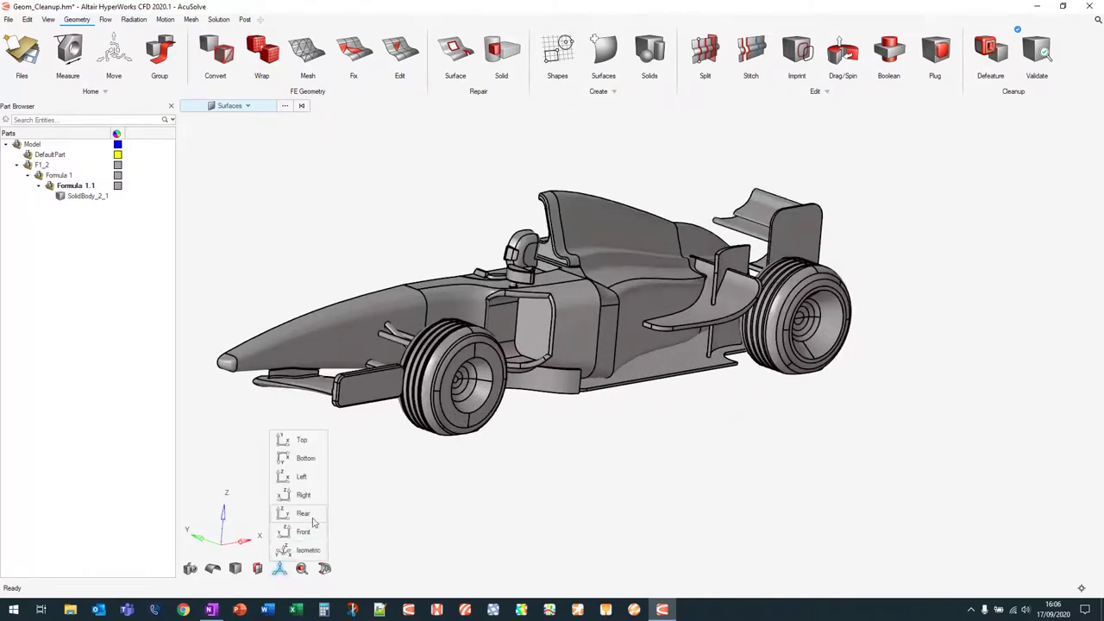
left_click(313, 477)
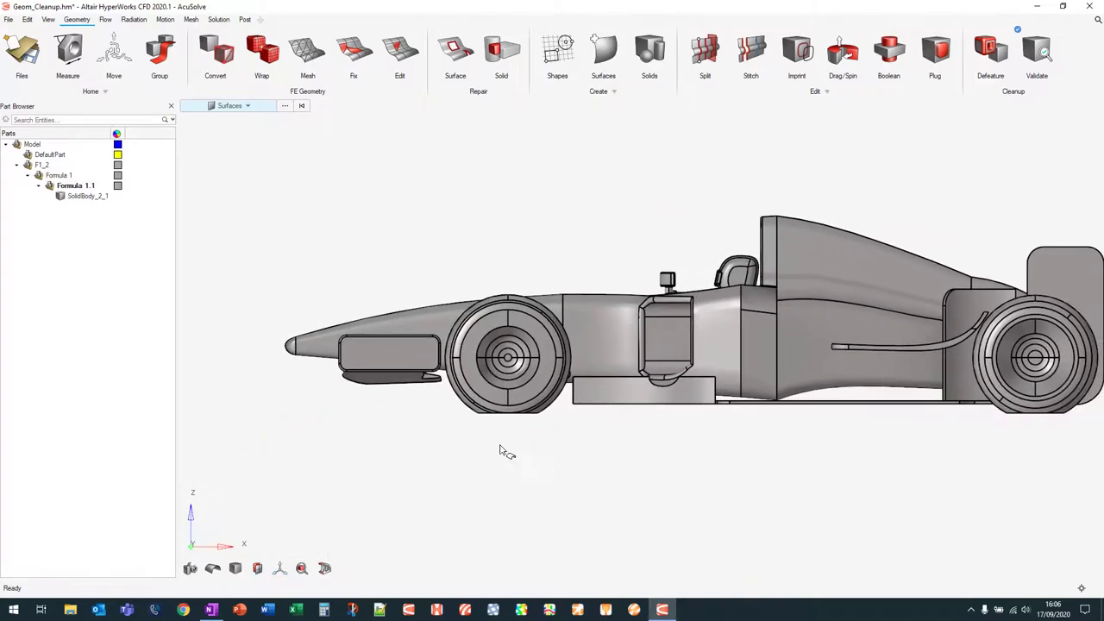
mouse_move(360, 427)
right_mouse_down()
mouse_move(380, 423)
mouse_move(371, 440)
right_mouse_up()
scroll(371, 440, "up", 5)
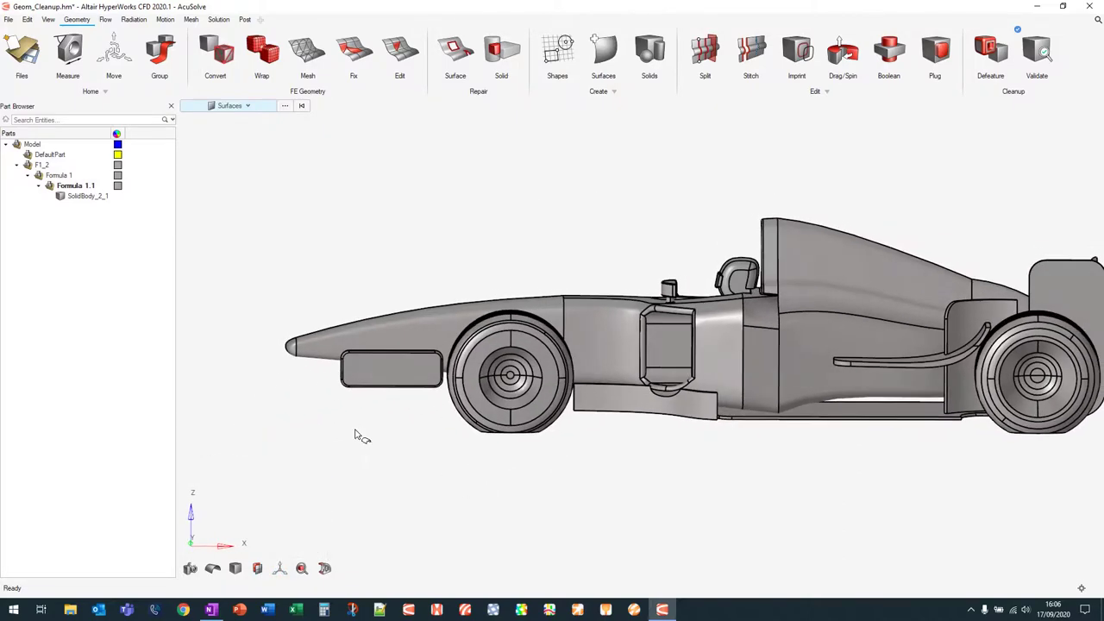
left_click_drag(292, 423, 536, 230)
left_click_drag(285, 208, 439, 247, "ctrl")
right_click_drag(381, 371, 452, 381)
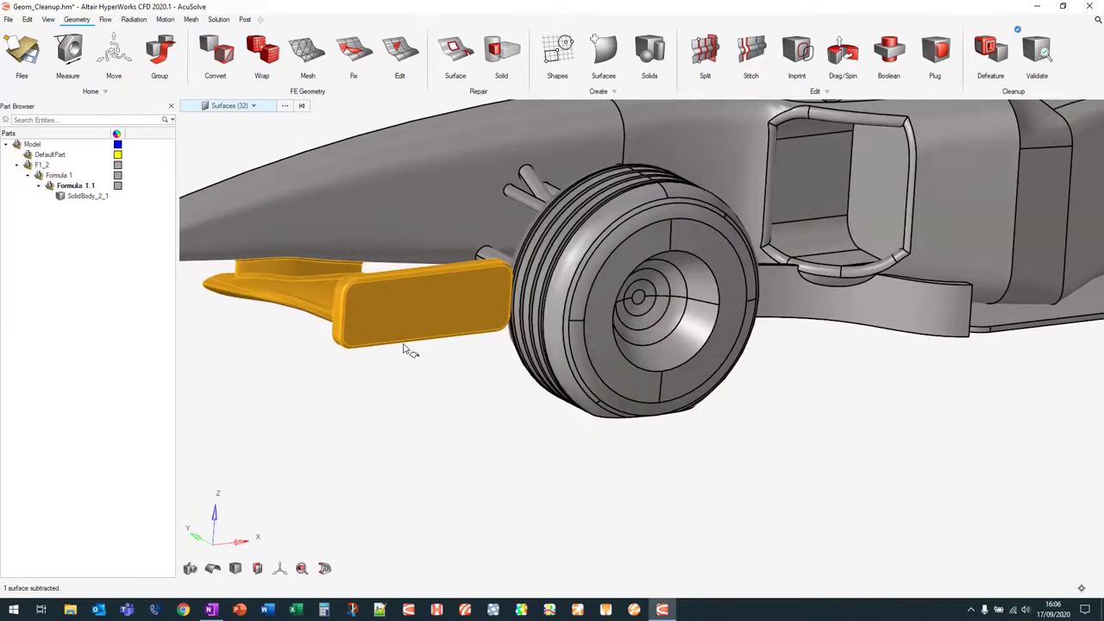
Step: Assign metadata with key TAG and value FW to the selected front wing surfaces
mouse_move(403, 316)
right_mouse_down()
mouse_move(393, 342)
mouse_move(403, 325)
right_mouse_up()
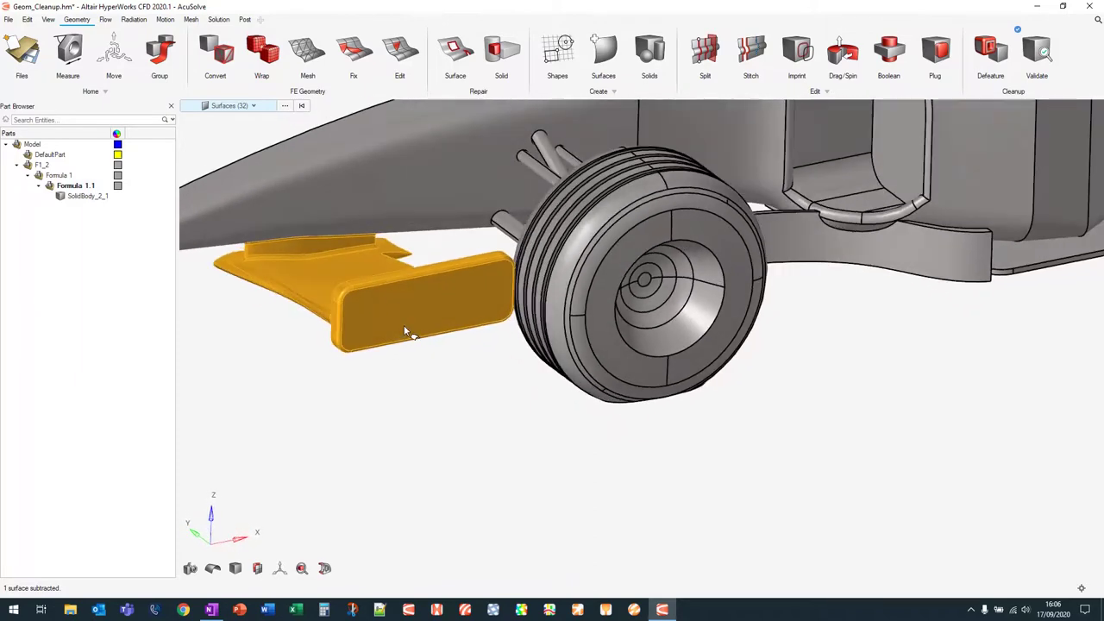
right_click(381, 300)
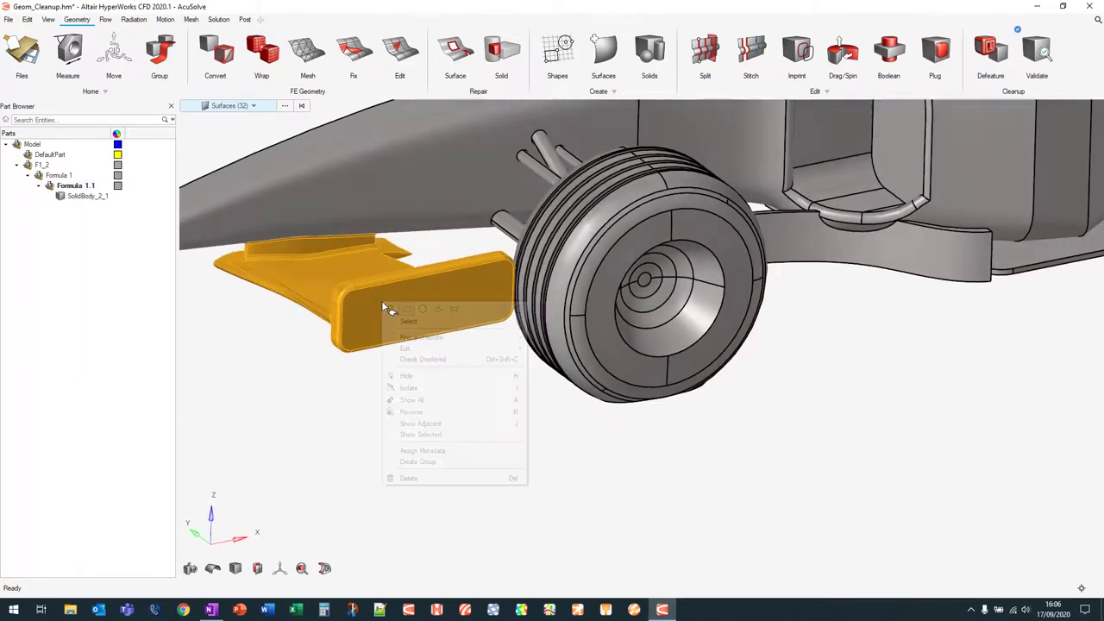
left_click(453, 450)
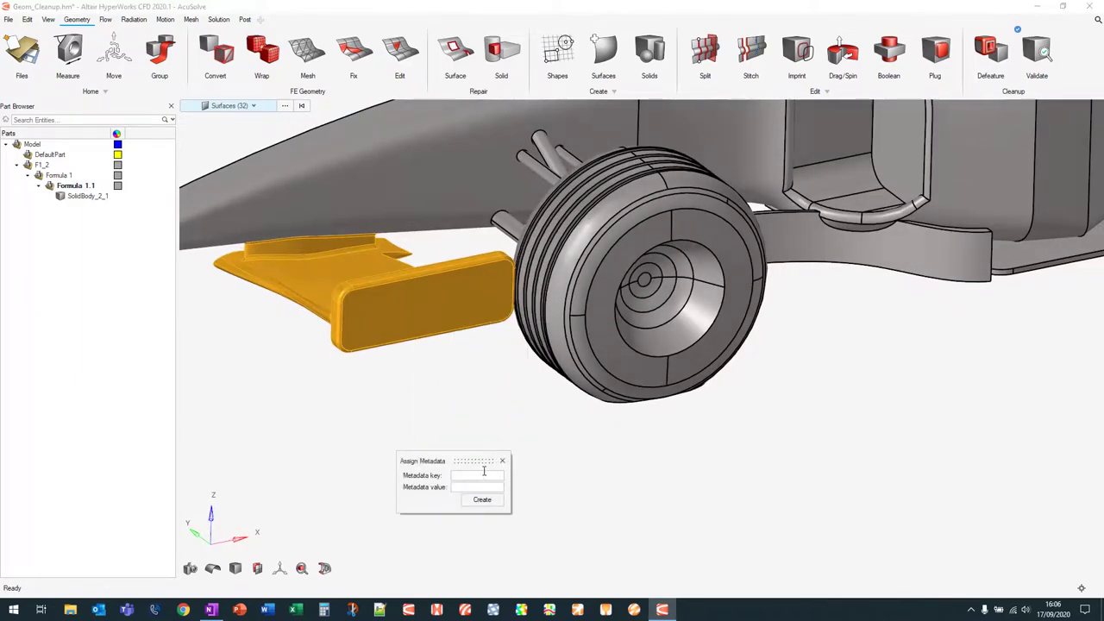
type("TAG")
key("Tab")
type("FW")
left_click(481, 500)
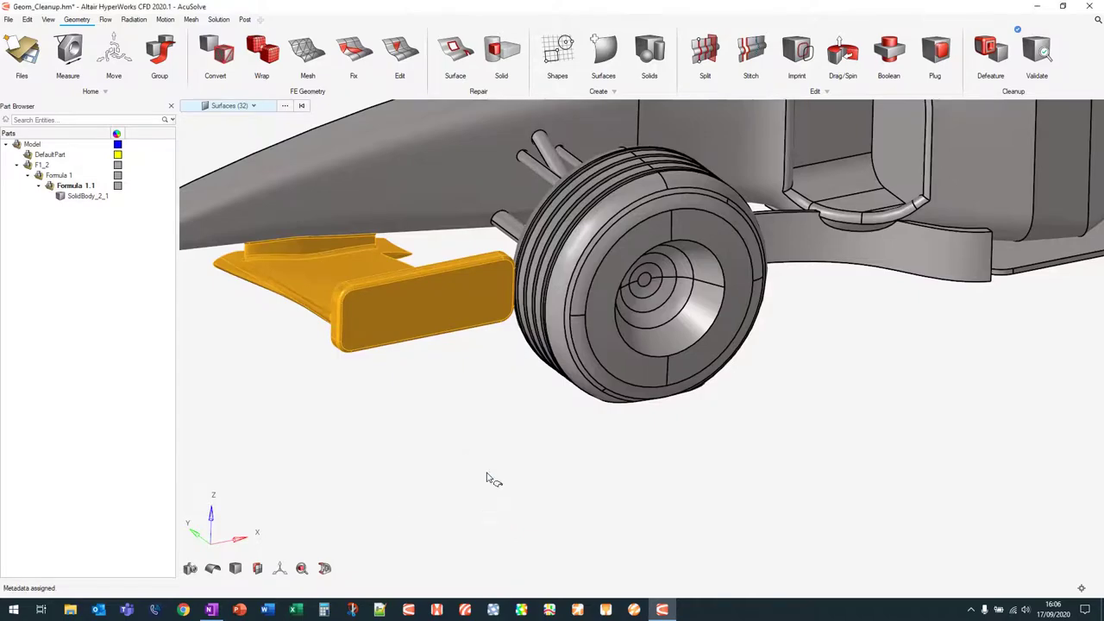
Step: Select the rear wing surfaces as a group and remove the engine cover and floor surfaces caught with them
scroll(440, 423, "down", 5)
scroll(758, 446, "up", 3)
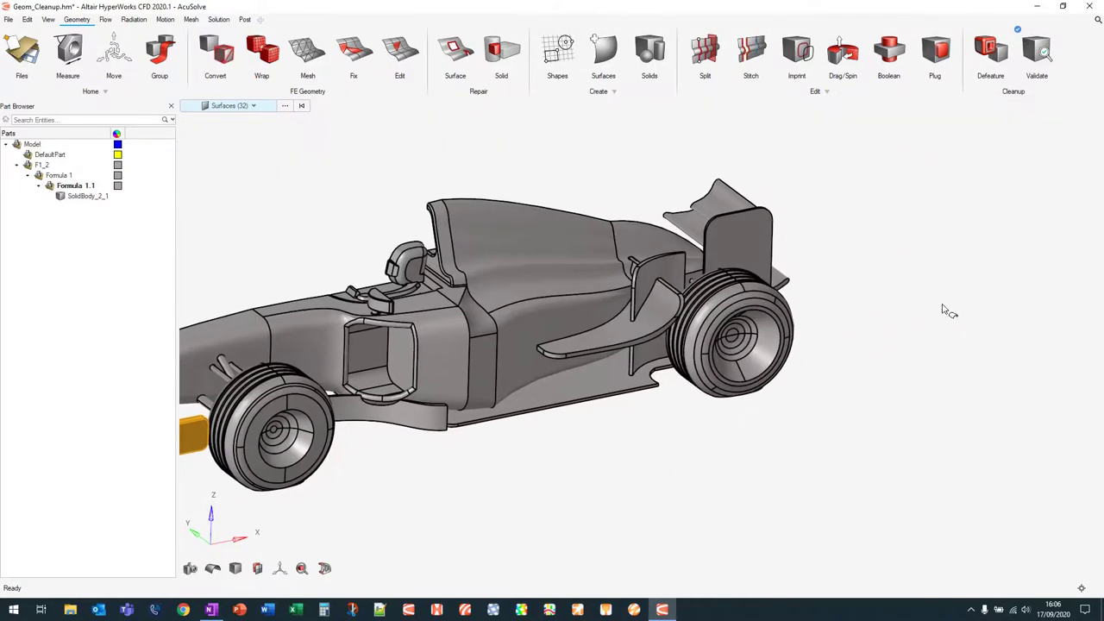
scroll(943, 310, "up", 3)
mouse_move(961, 340)
right_mouse_down()
mouse_move(840, 365)
mouse_move(897, 118)
mouse_move(900, 143)
mouse_move(924, 172)
mouse_move(653, 140)
mouse_move(669, 125)
mouse_move(724, 138)
right_mouse_up()
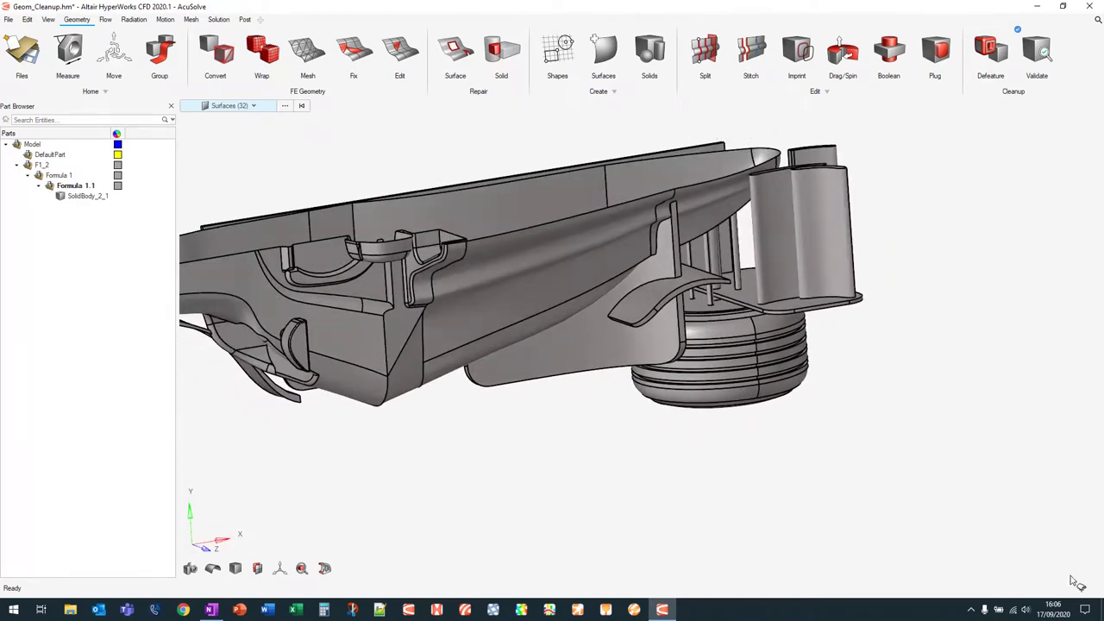
right_click_drag(966, 529, 781, 486)
right_click_drag(798, 303, 754, 148)
left_click_drag(685, 148, 908, 340)
right_click_drag(907, 340, 879, 271)
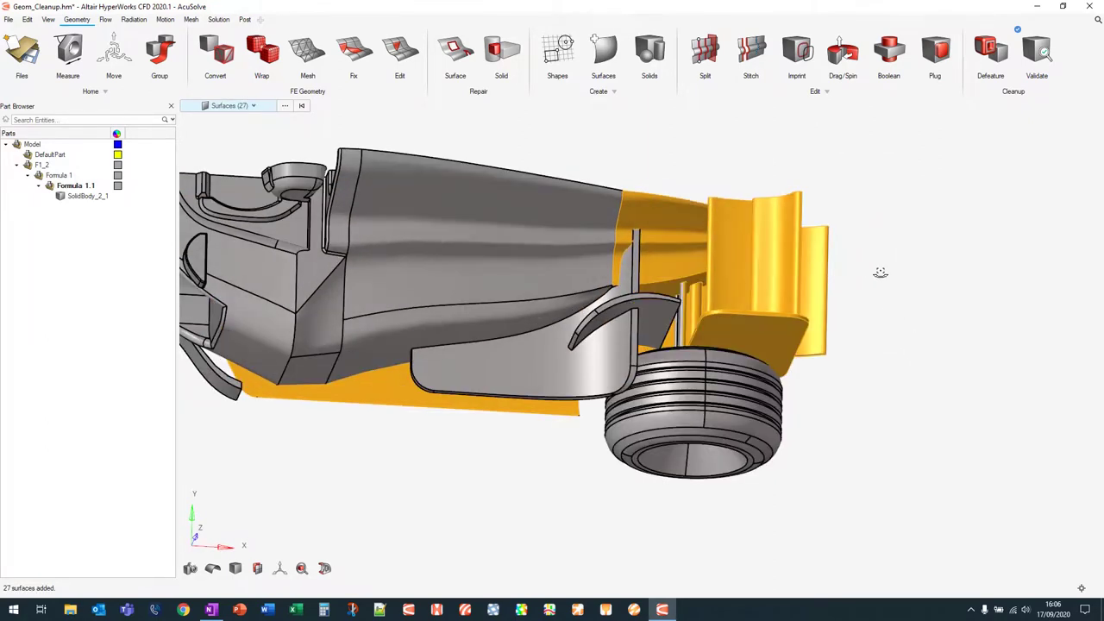
left_click_drag(671, 135, 257, 449)
Step: Remove the suspension rods and other non-wing surfaces beside the rear wing end plates from the selection
scroll(680, 289, "up", 10)
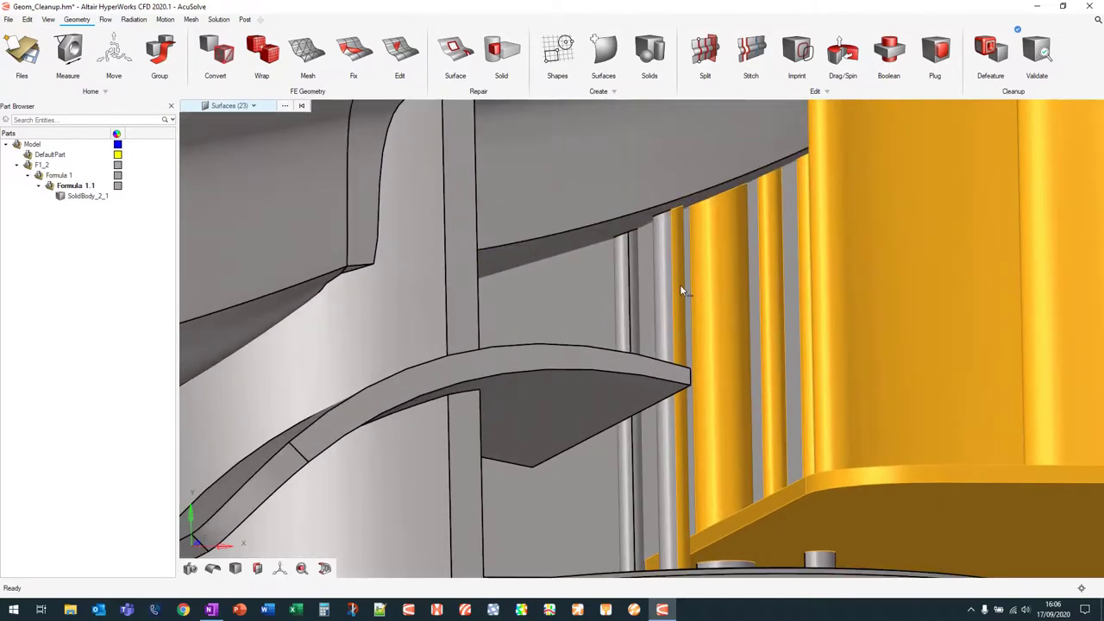
left_click(680, 289)
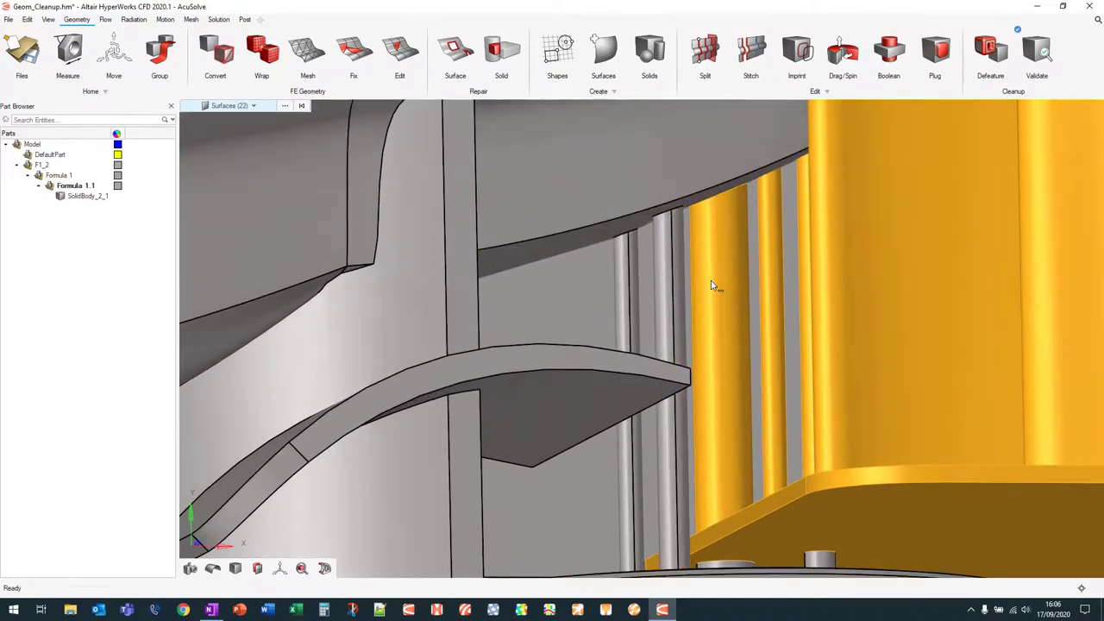
left_click(716, 287)
left_click(771, 264)
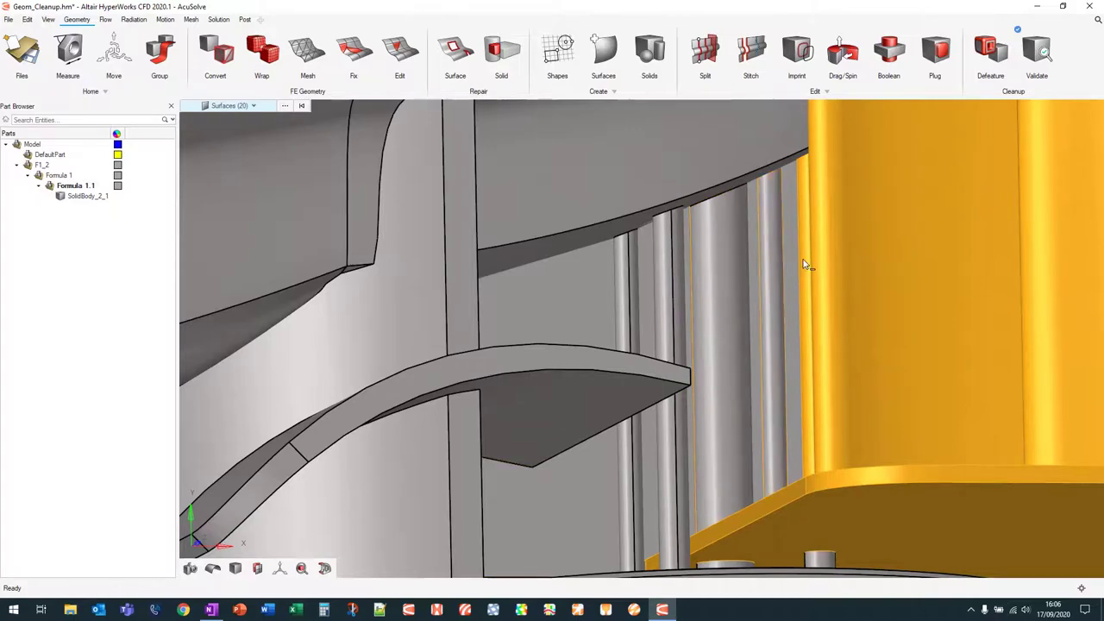
left_click(797, 259)
right_click_drag(774, 305, 730, 314)
left_click(765, 307)
left_click(677, 312)
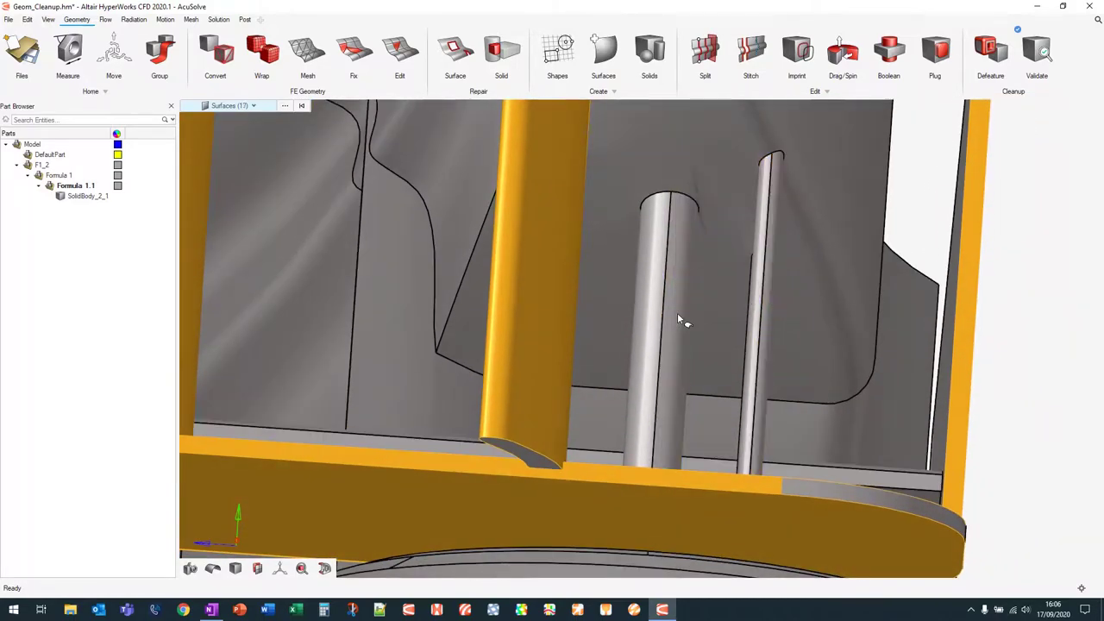
right_click_drag(1054, 356, 979, 371)
left_click(961, 362)
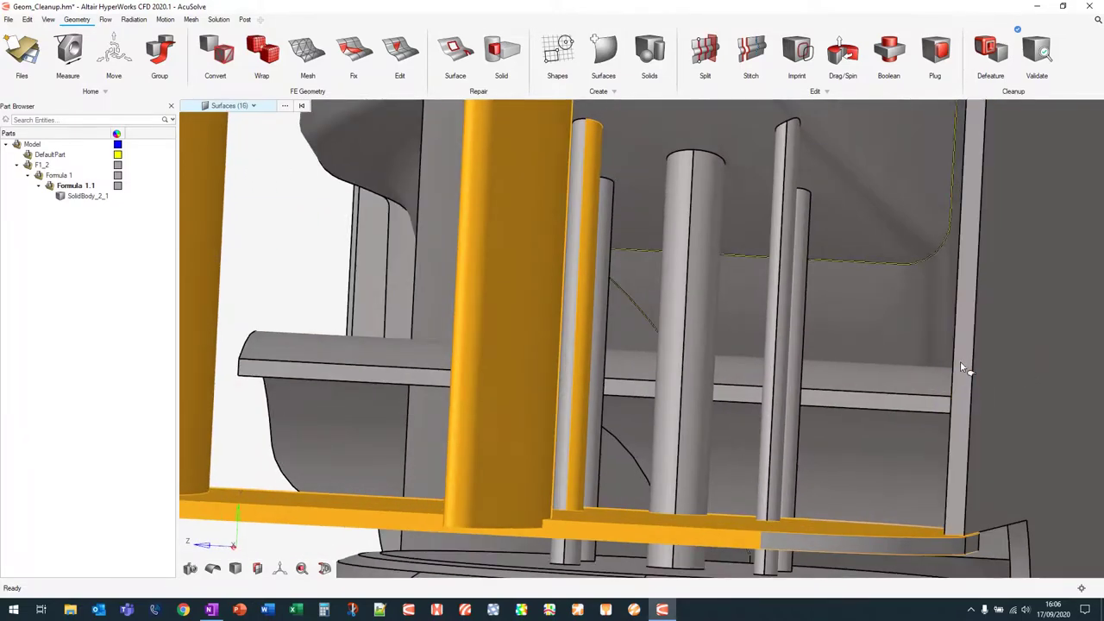
left_click(587, 333)
right_click_drag(652, 316, 690, 329)
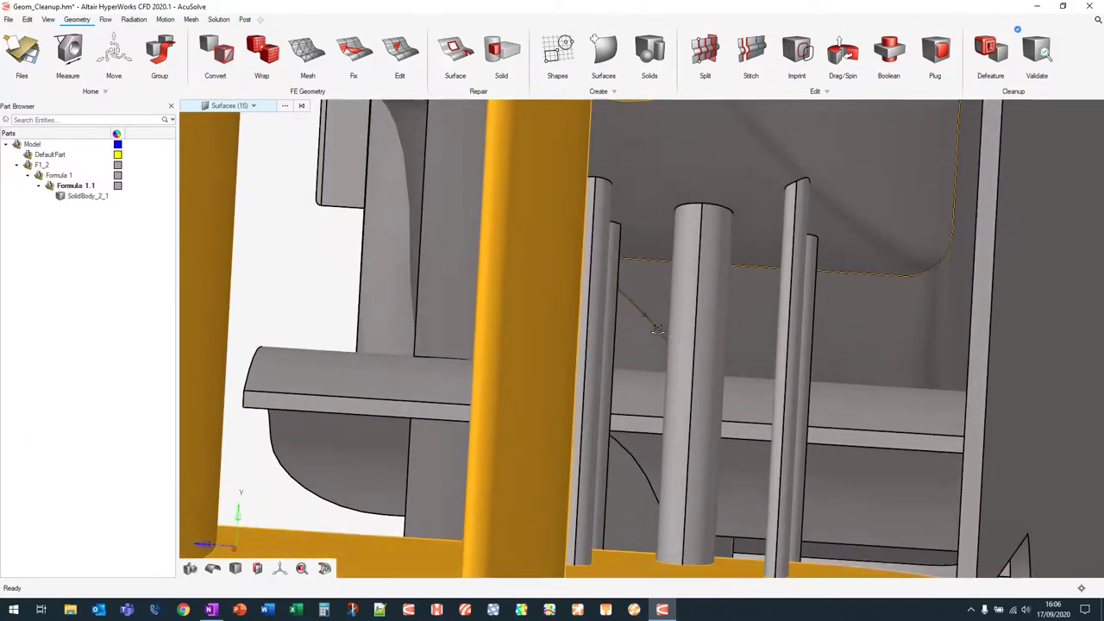
right_click_drag(826, 393, 723, 208)
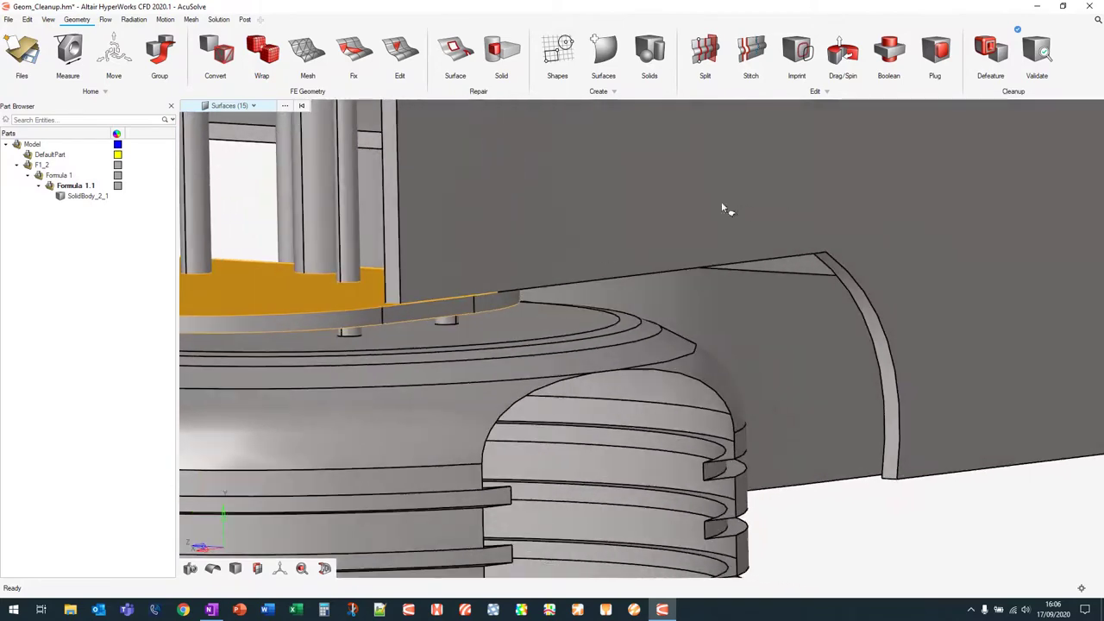
Step: Add the missing edge faces of the rear wing end plate to the selection and remove the body's tail surface
left_click(362, 321)
left_click(436, 314)
left_click(495, 302)
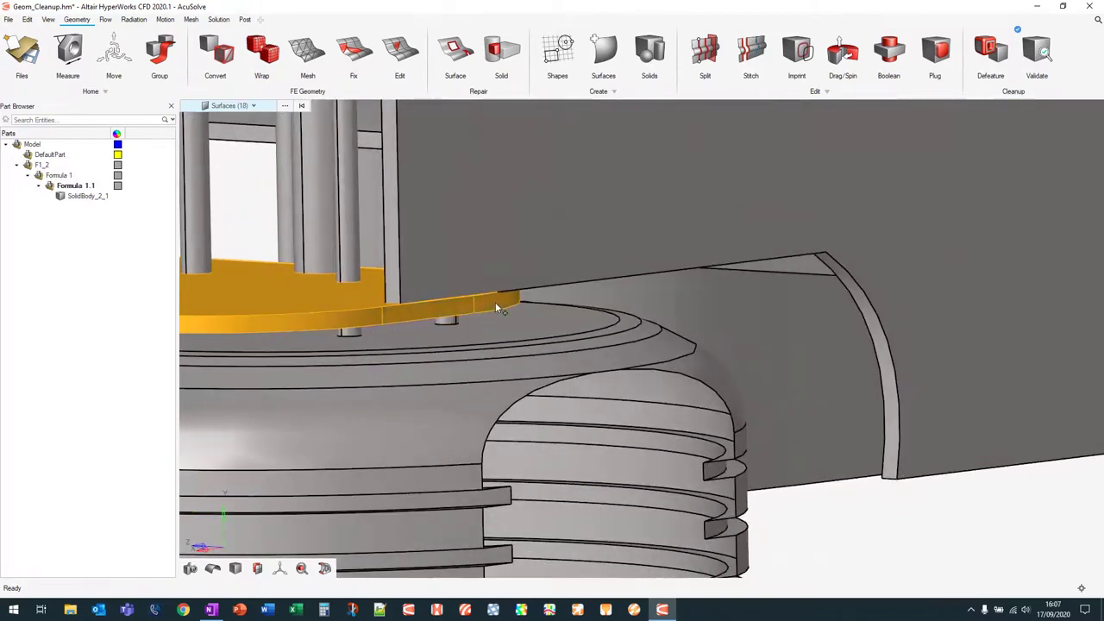
scroll(594, 328, "down", 5)
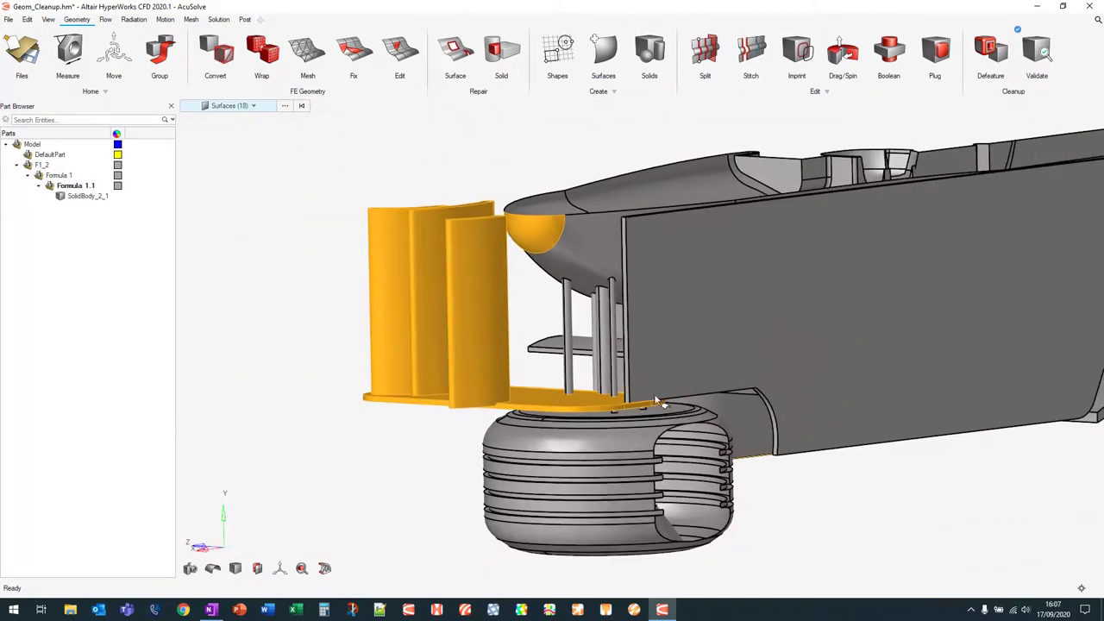
left_click(539, 231)
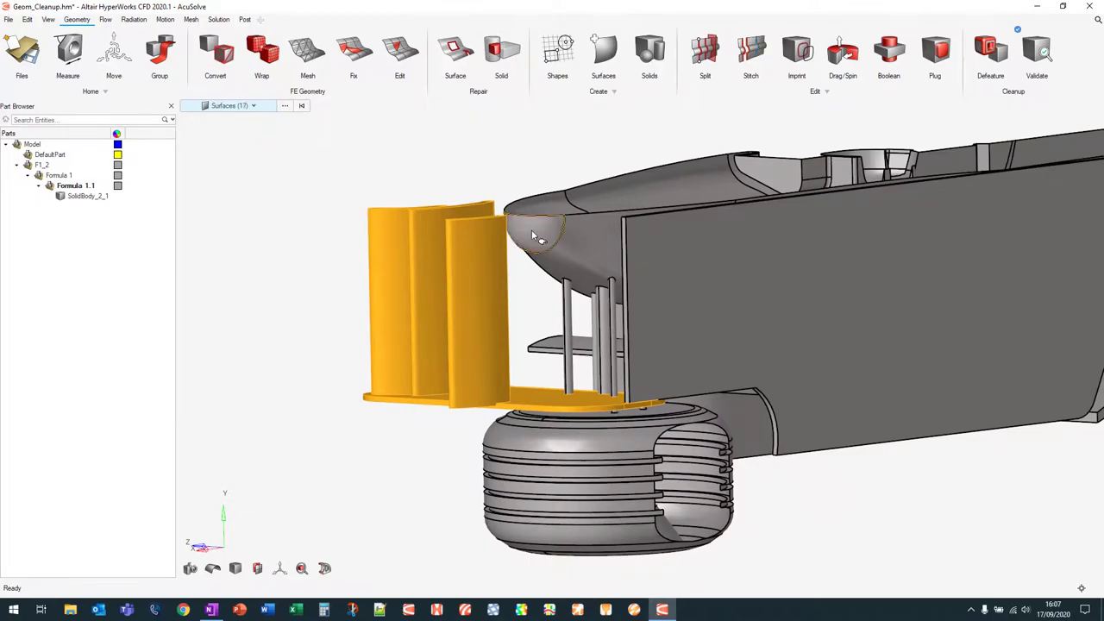
Step: Assign metadata with key TAG and value RW to the selected rear wing surfaces
mouse_move(539, 231)
right_mouse_down()
mouse_move(638, 245)
mouse_move(427, 250)
mouse_move(564, 202)
mouse_move(626, 202)
mouse_move(537, 232)
right_mouse_up()
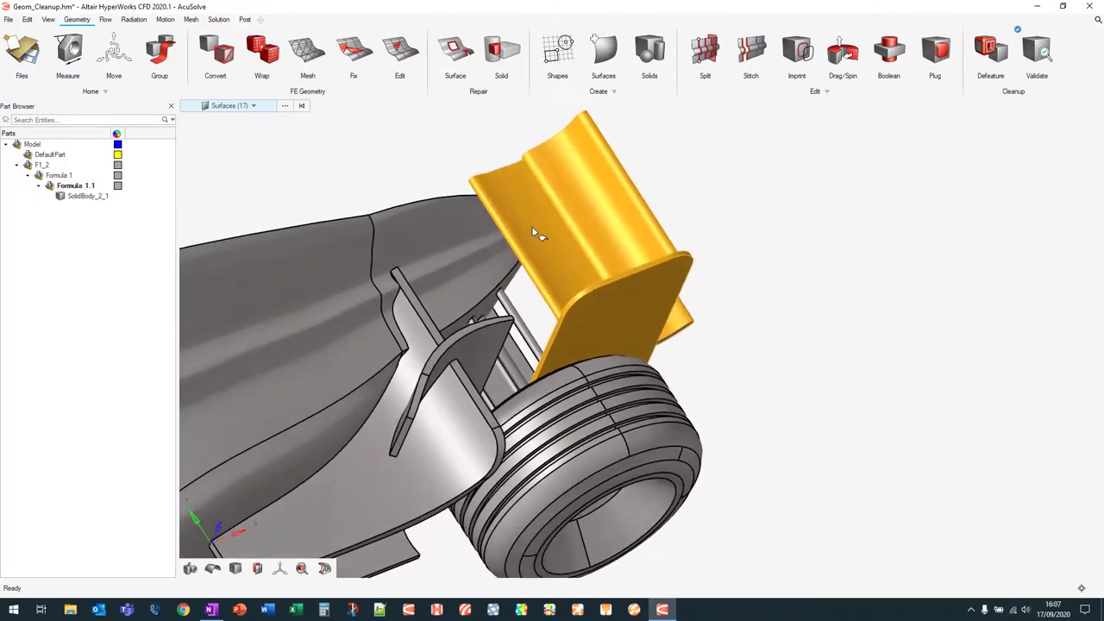
right_click(550, 227)
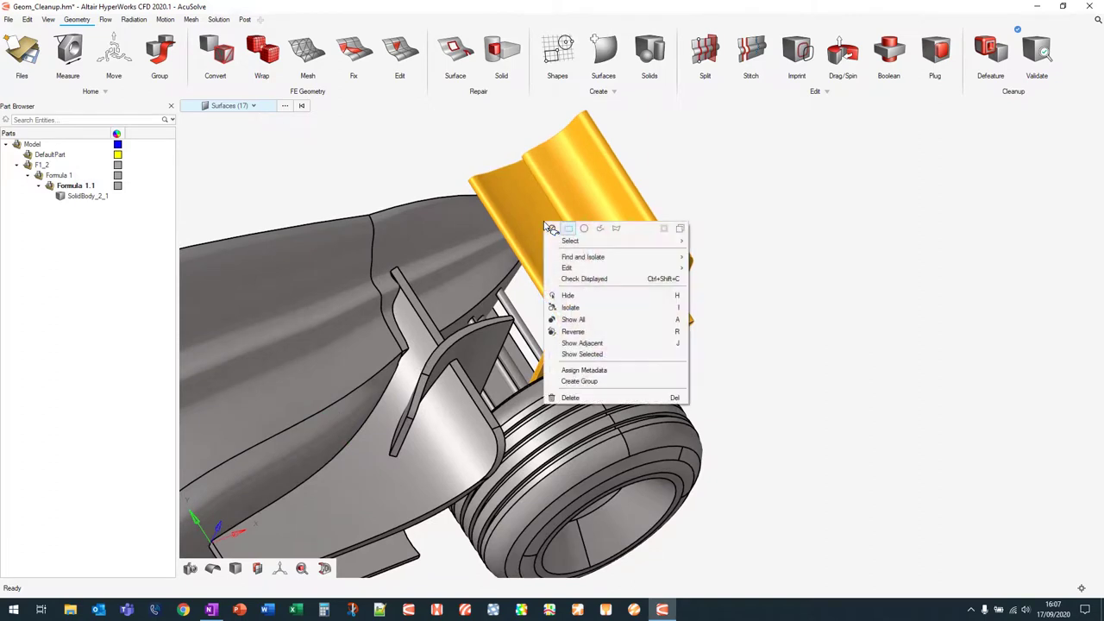
left_click(606, 370)
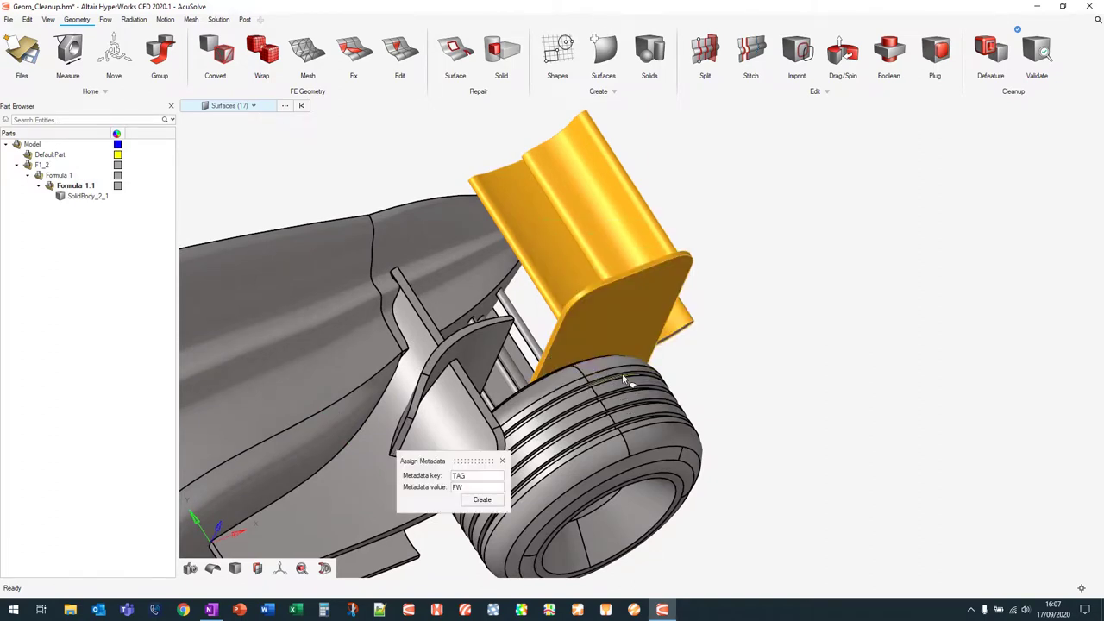
left_click(469, 487)
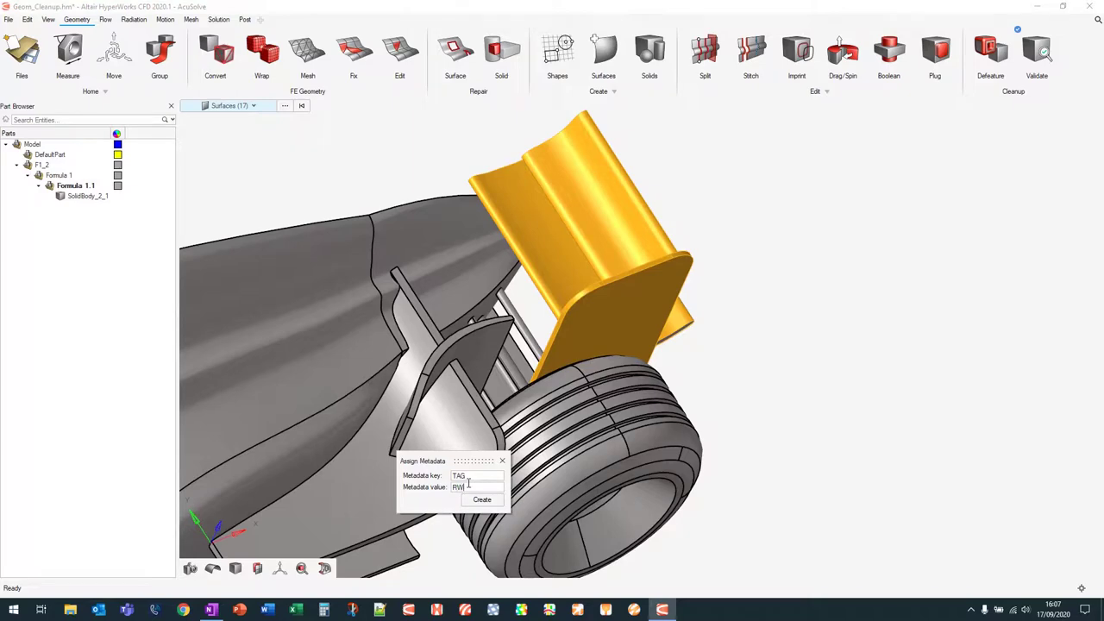
left_click(481, 499)
Step: Show all hidden wind tunnel surfaces around the car again
scroll(838, 369, "down", 6)
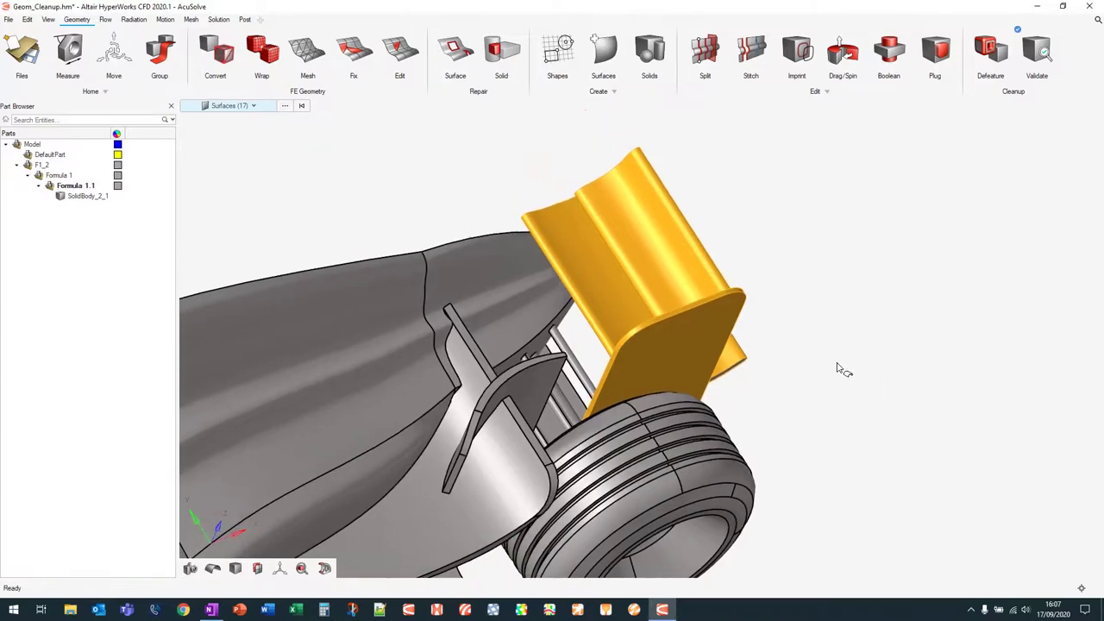
right_click_drag(843, 370, 825, 268)
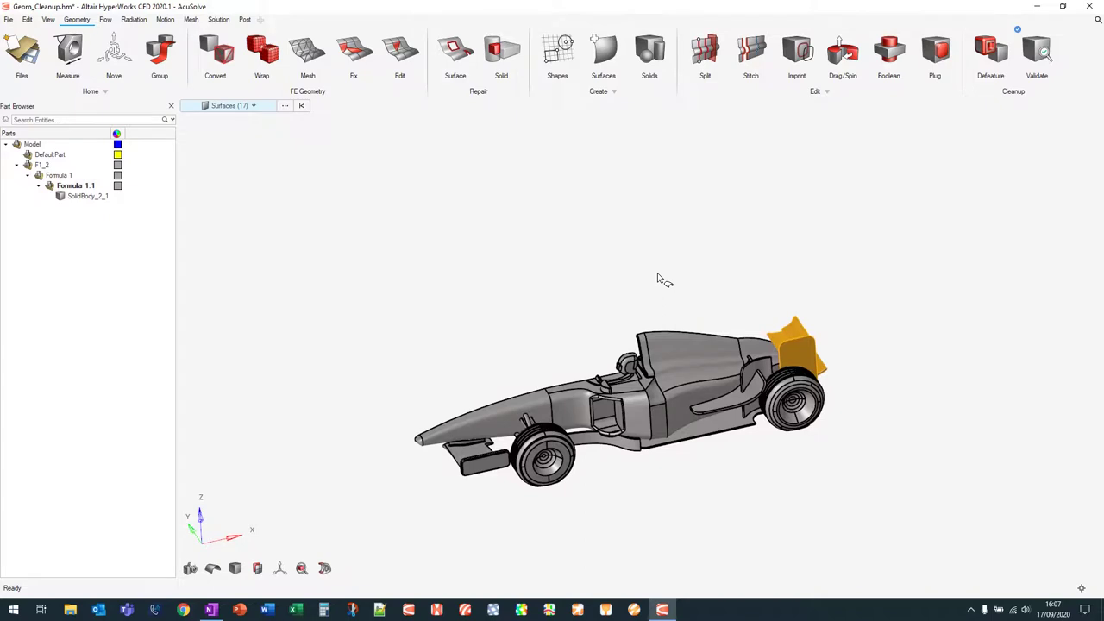
scroll(658, 274, "up", 5)
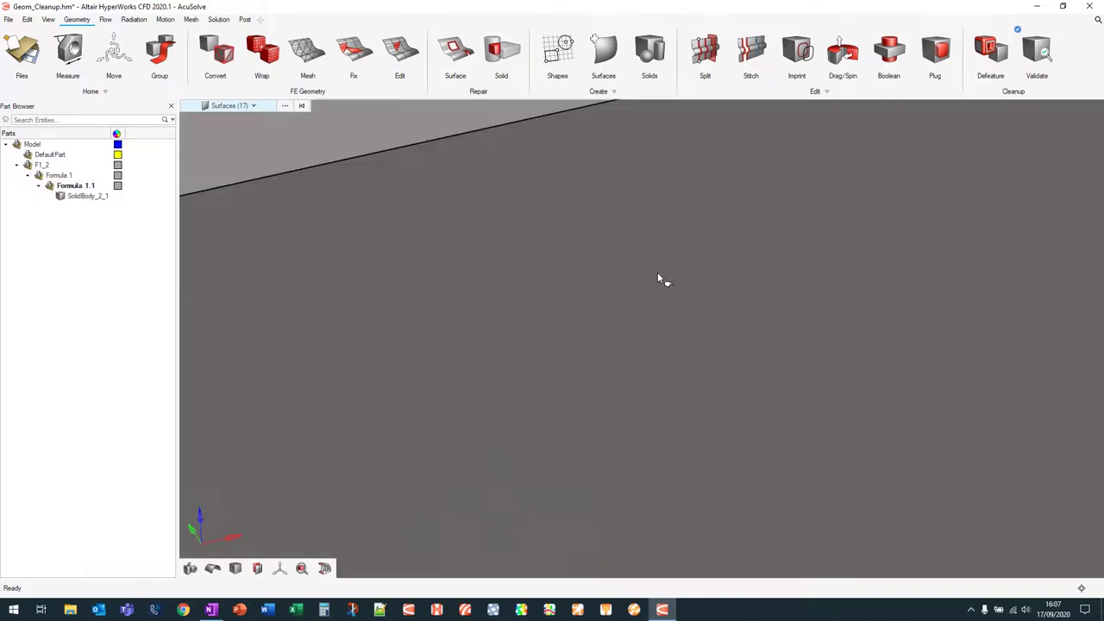
scroll(673, 250, "down", 2)
scroll(537, 374, "down", 3)
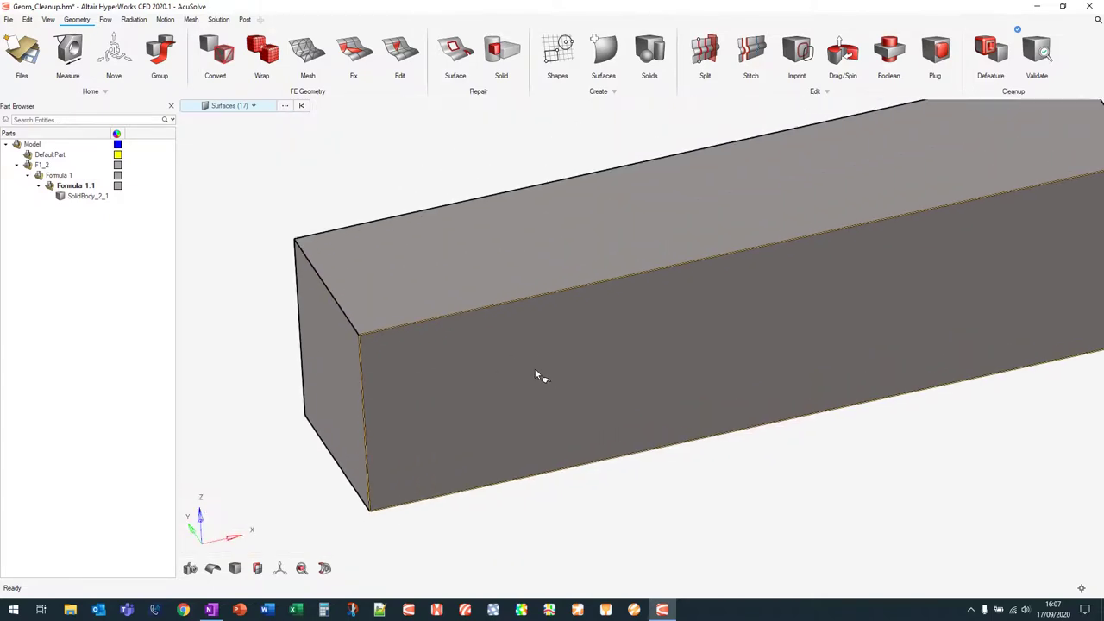
Step: Assign metadata with key TAG and value Inlet to the wind tunnel's end face at its low-X end
right_click_drag(538, 374, 722, 305)
left_click(323, 345)
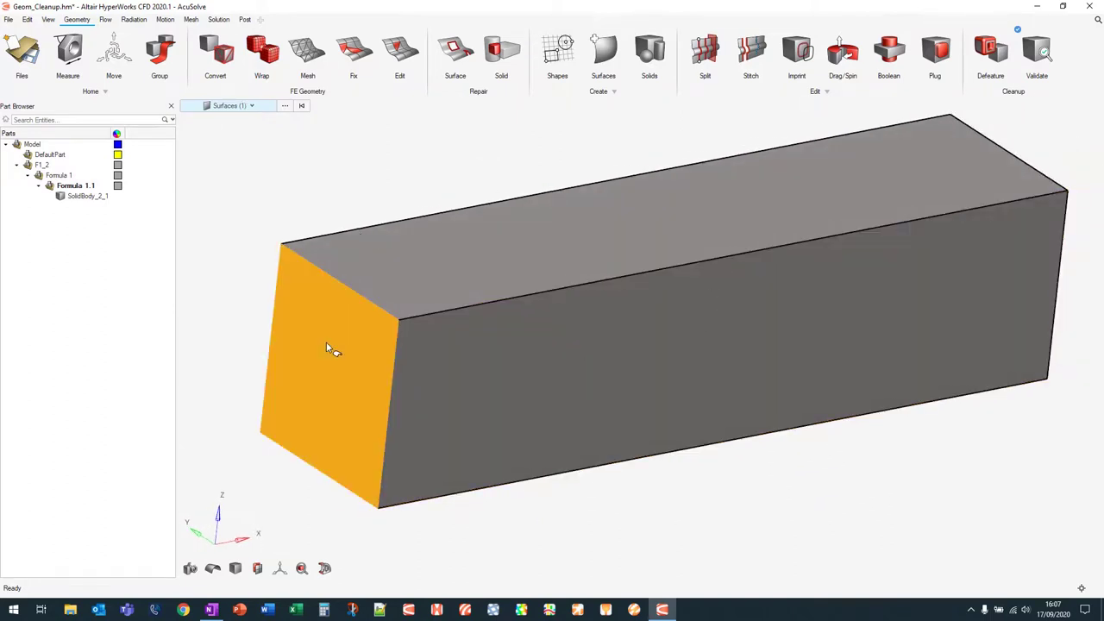
right_click(326, 342)
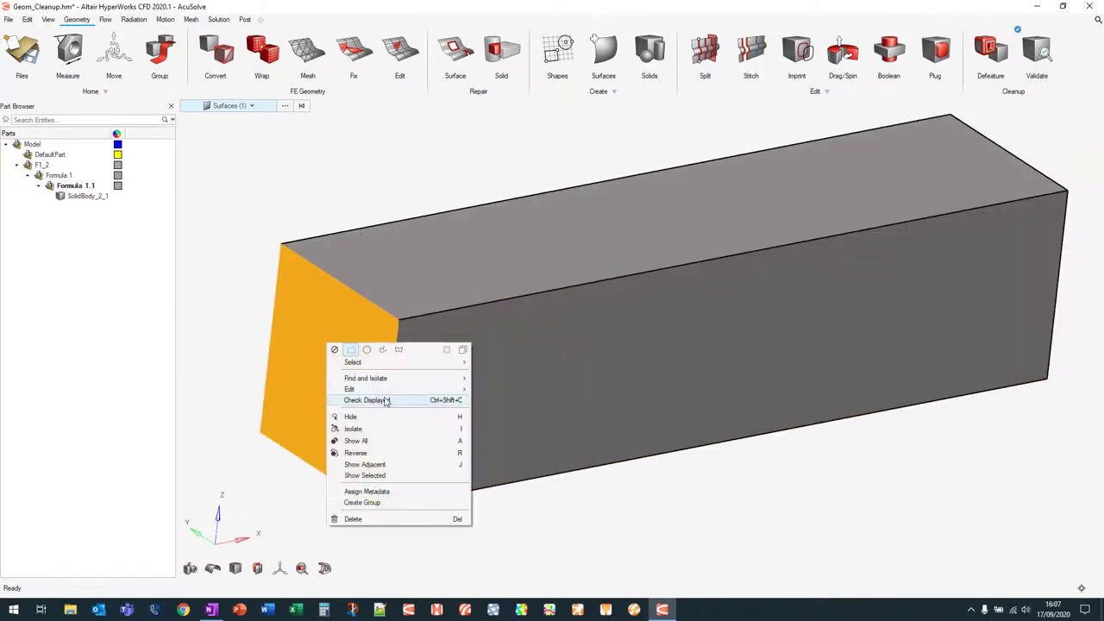
left_click(399, 492)
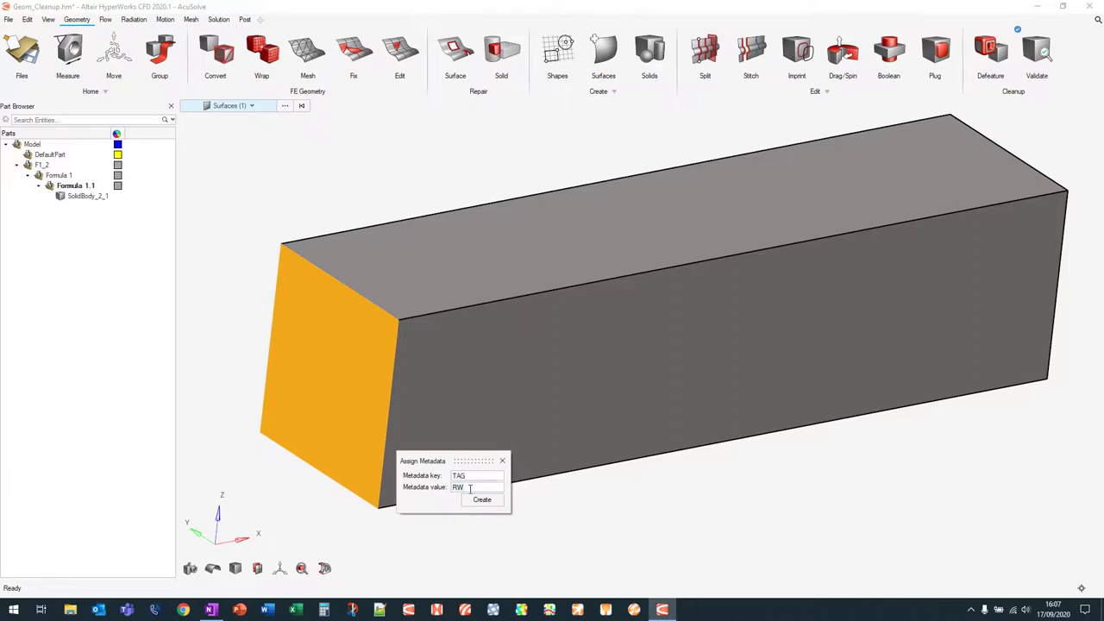
key("BackSpace")
key("BackSpace")
type("Inlet")
left_click(480, 500)
mouse_move(374, 181)
right_mouse_down()
mouse_move(379, 165)
mouse_move(357, 172)
right_mouse_up()
left_click(353, 182)
scroll(351, 216, "down", 3)
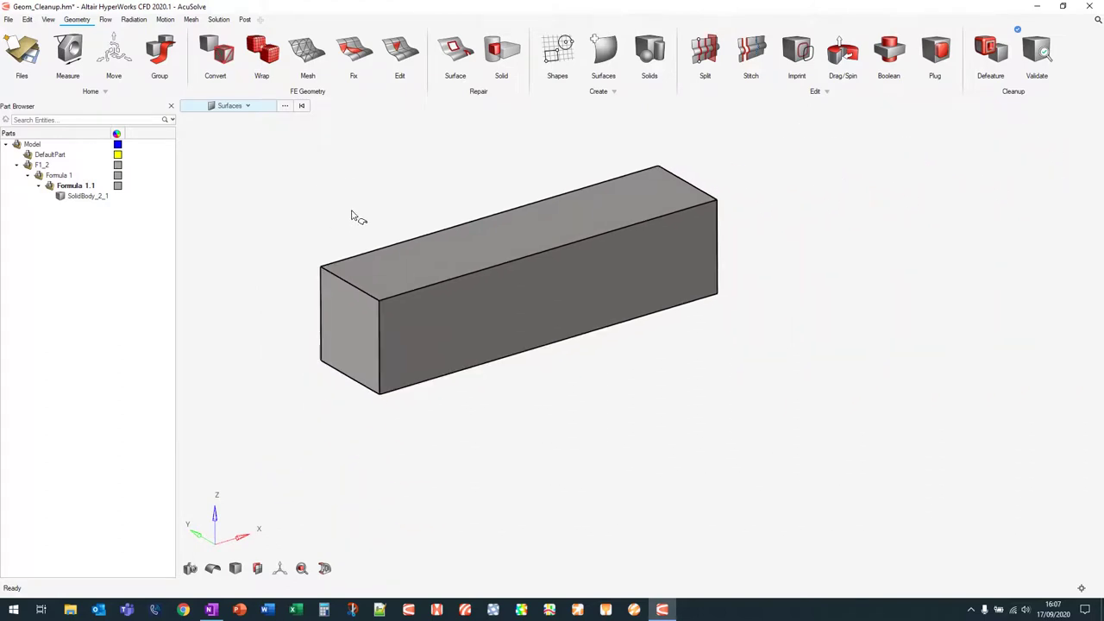
Step: Open the Template Manager and add a surface group named FW
left_click(112, 108)
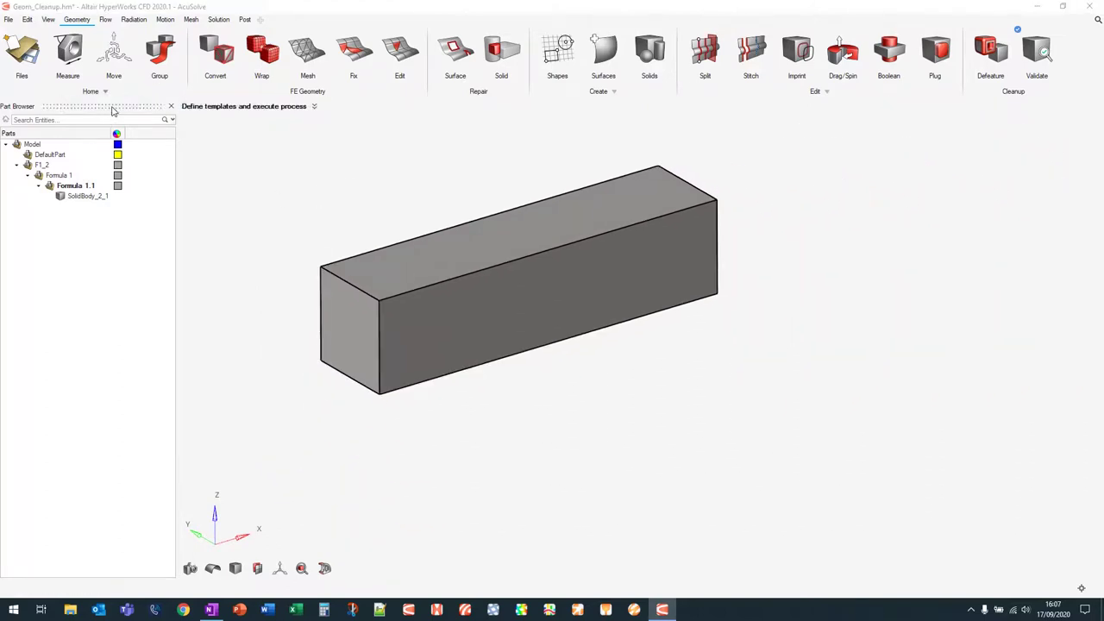
left_click(283, 139)
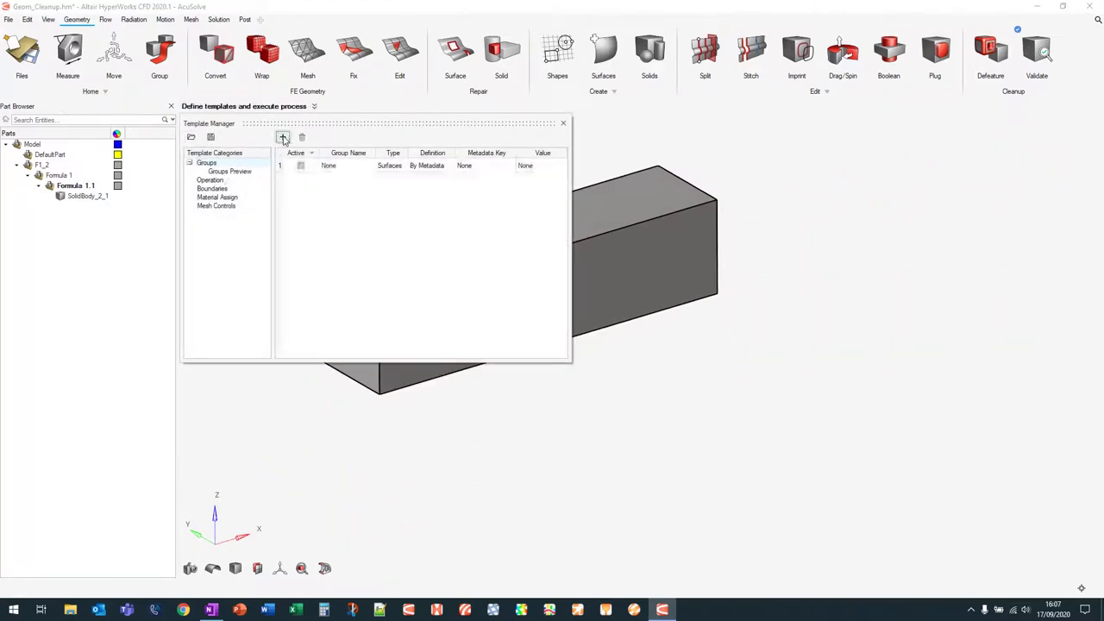
double_click(352, 165)
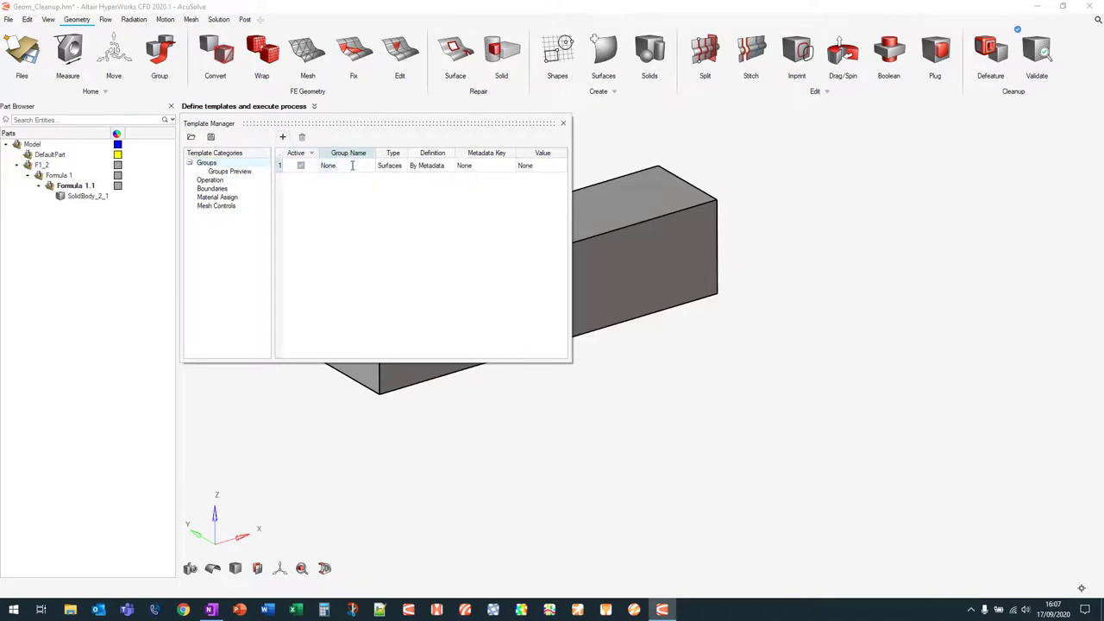
key("BackSpace")
key("BackSpace")
key("BackSpace")
key("BackSpace")
type("FW")
Step: Define the FW group by metadata key TAG and value FW
left_click(473, 167)
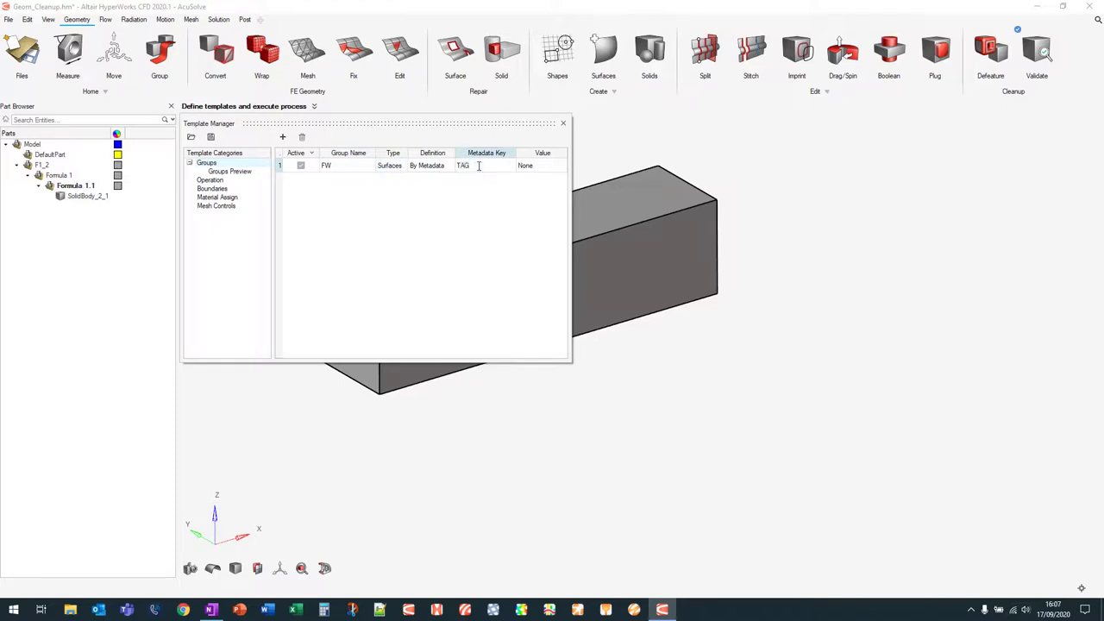
key("Tab")
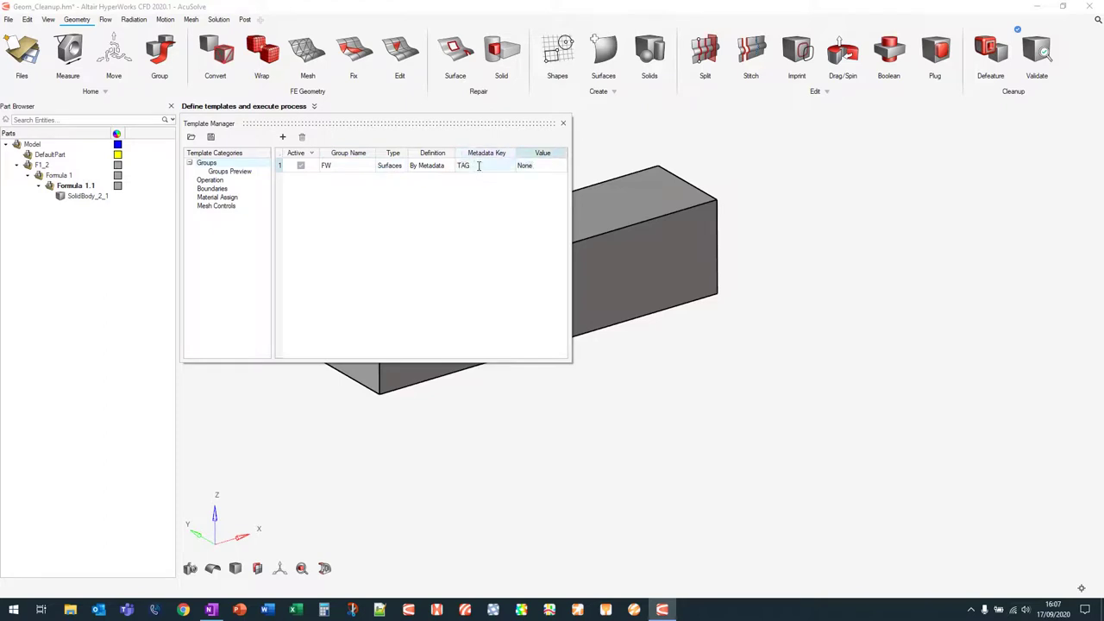
key("BackSpace")
key("BackSpace")
key("BackSpace")
key("BackSpace")
type("F")
Step: Add a surface group named RW, defined by metadata key TAG and value RW
left_click(282, 137)
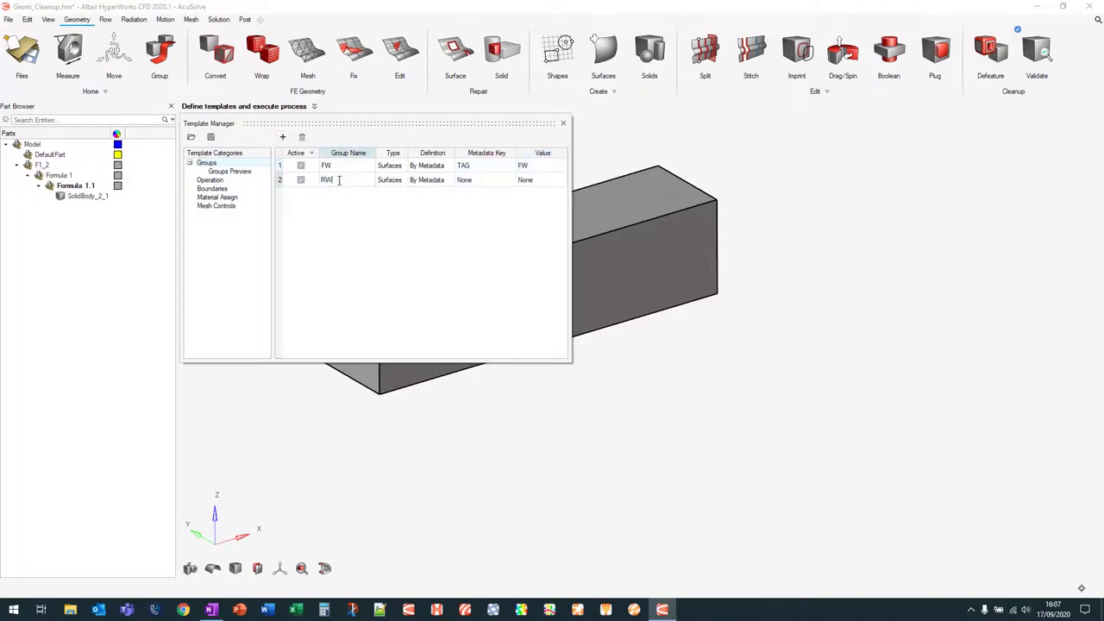
double_click(473, 181)
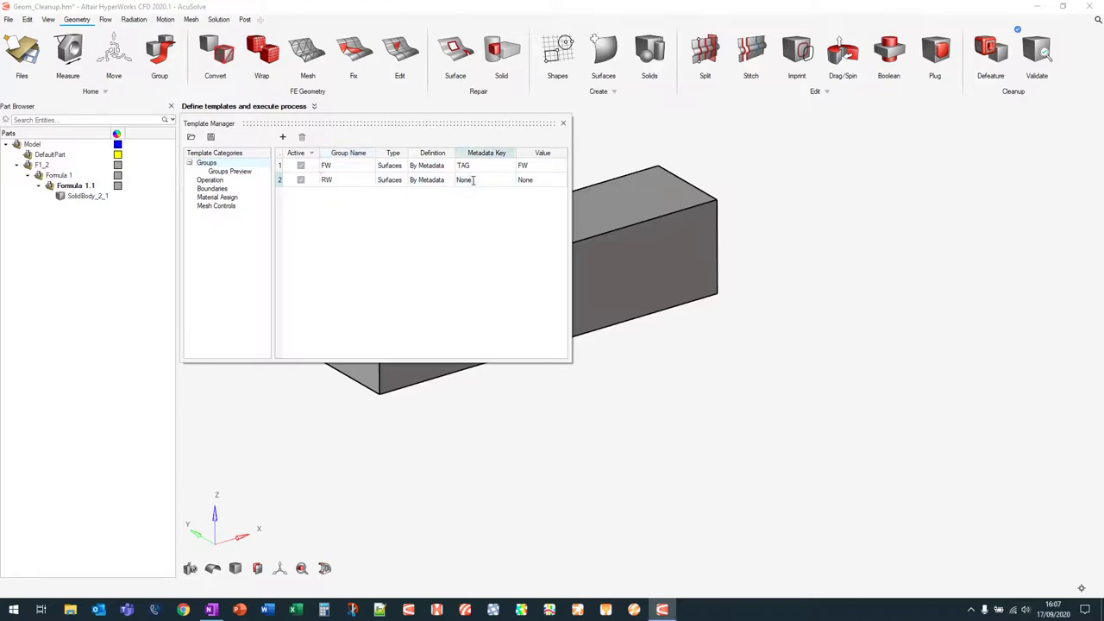
type("TAG")
key("Tab")
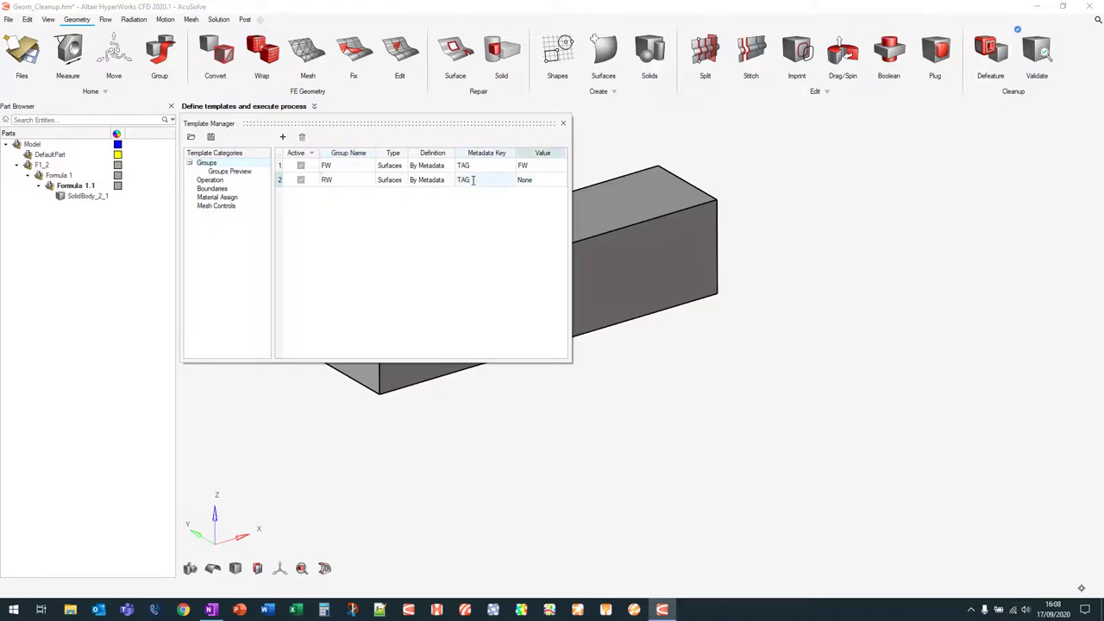
type("RW")
Step: Add a surface group named Inlet, defined by metadata key TAG and value Inlet
left_click(283, 138)
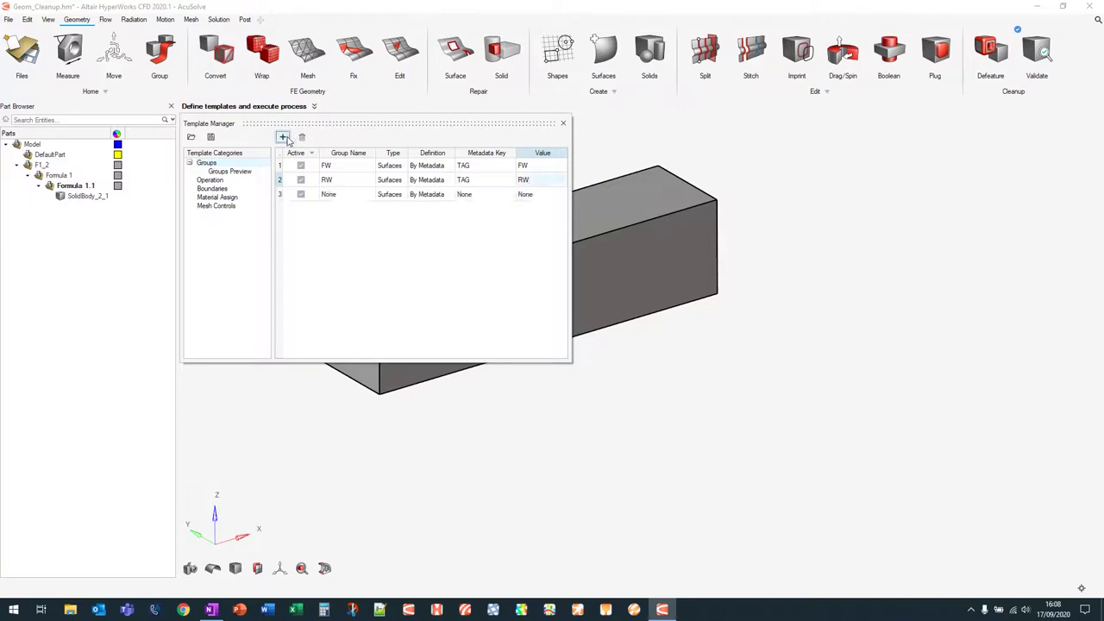
double_click(339, 194)
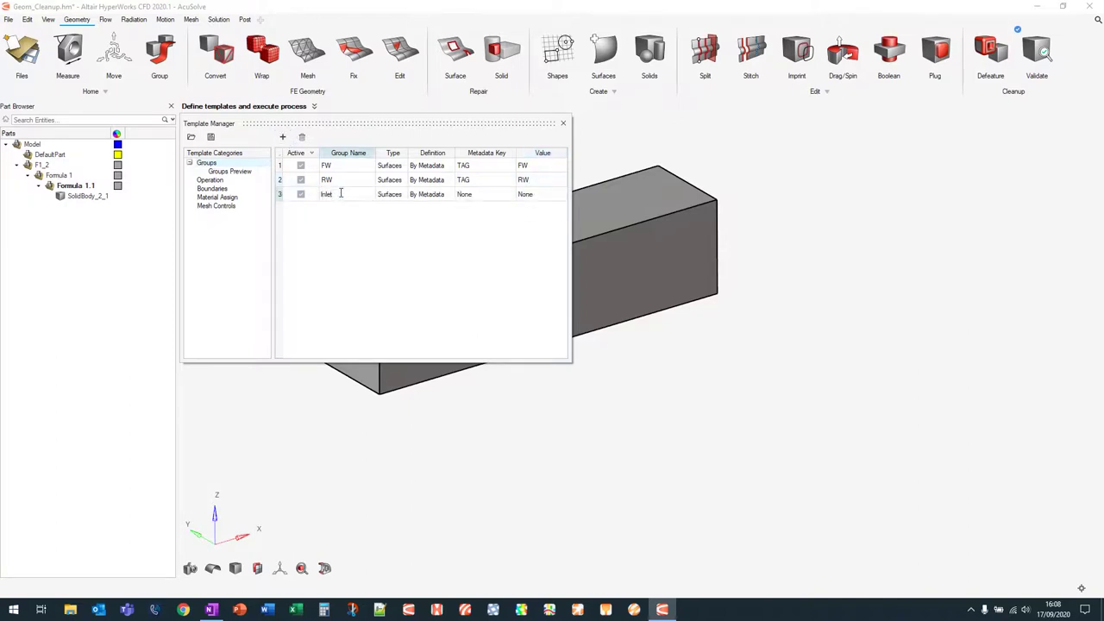
double_click(483, 194)
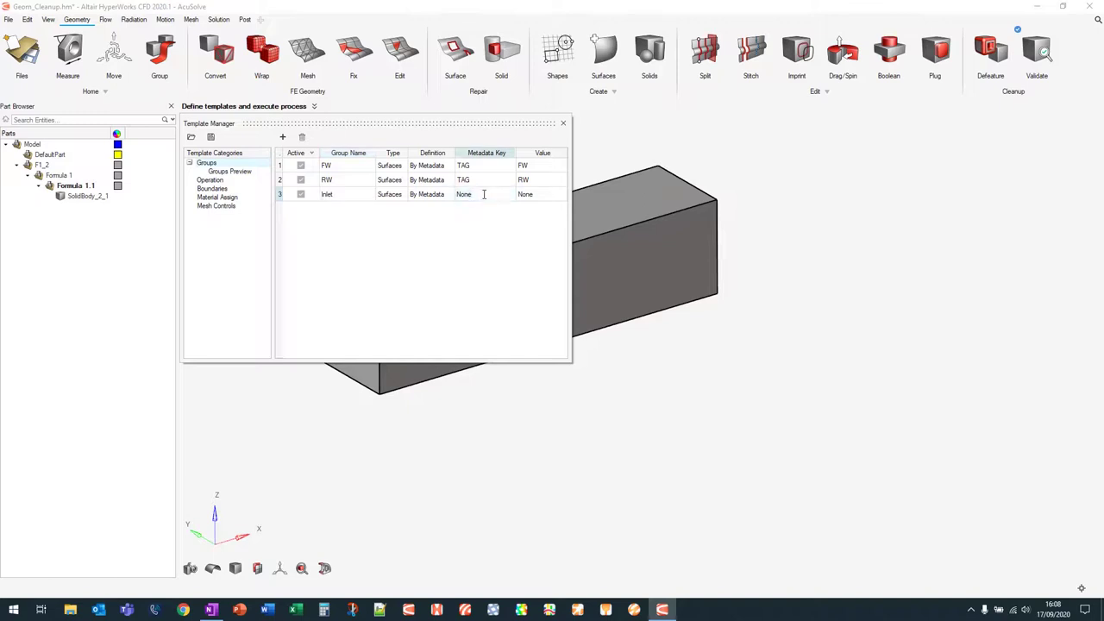
key("Tab")
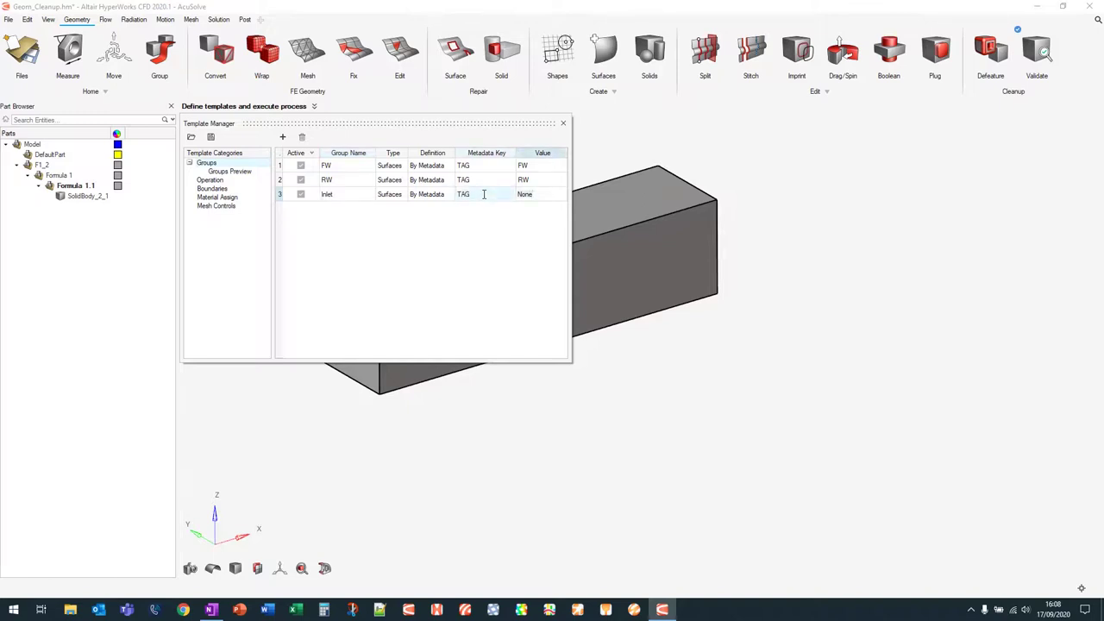
type("Inlet")
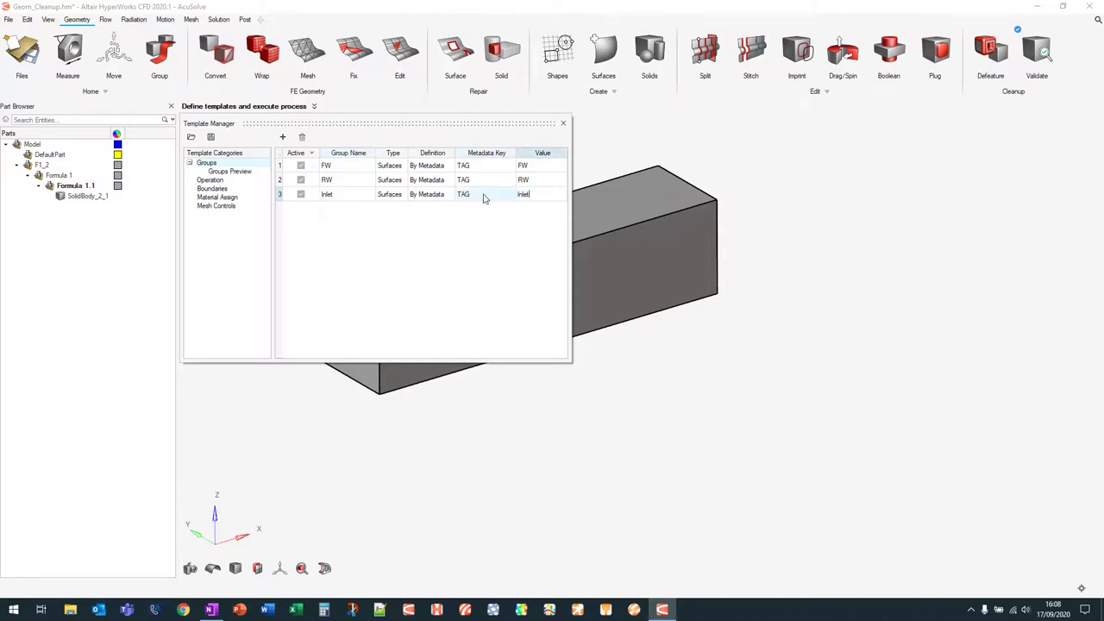
Step: Add a fourth group named Air and set its type to Solids
left_click(282, 138)
left_click(332, 214)
left_click(386, 211)
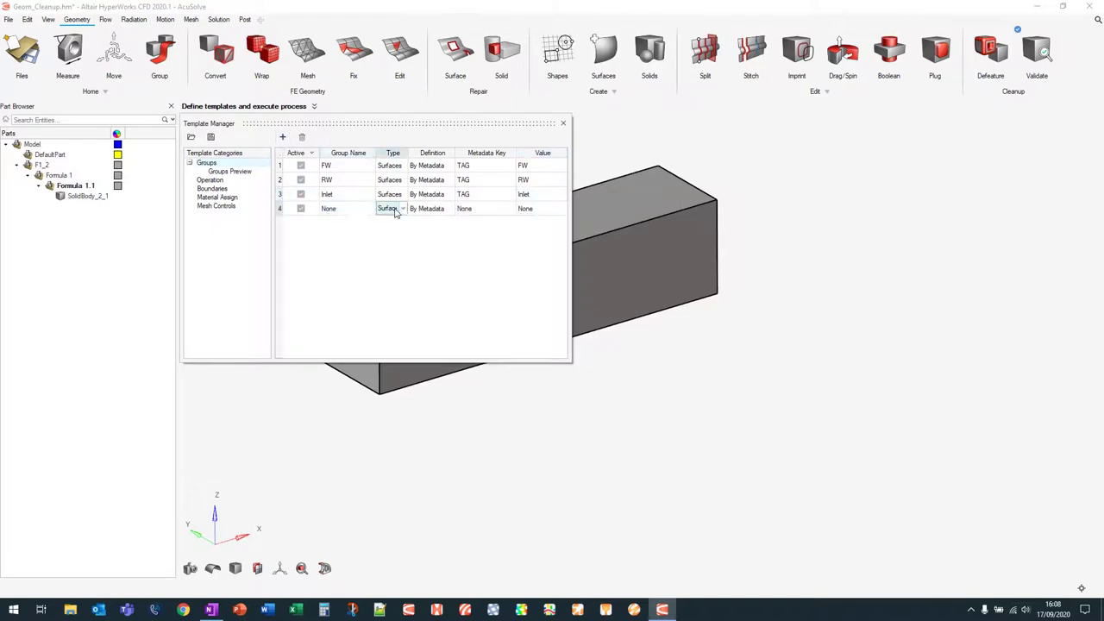
left_click(403, 209)
left_click(388, 227)
left_click(349, 210)
left_click(350, 209)
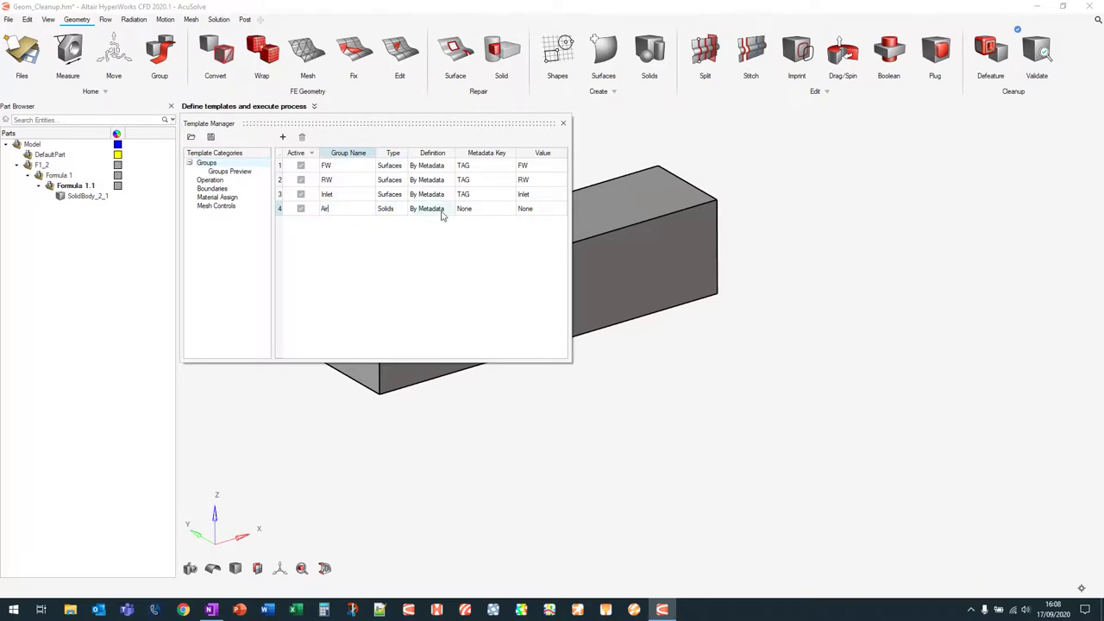
Step: Define the Air group by parts name with the value SolidBody_2_1
left_click(482, 208)
left_click(481, 209)
left_click(434, 209)
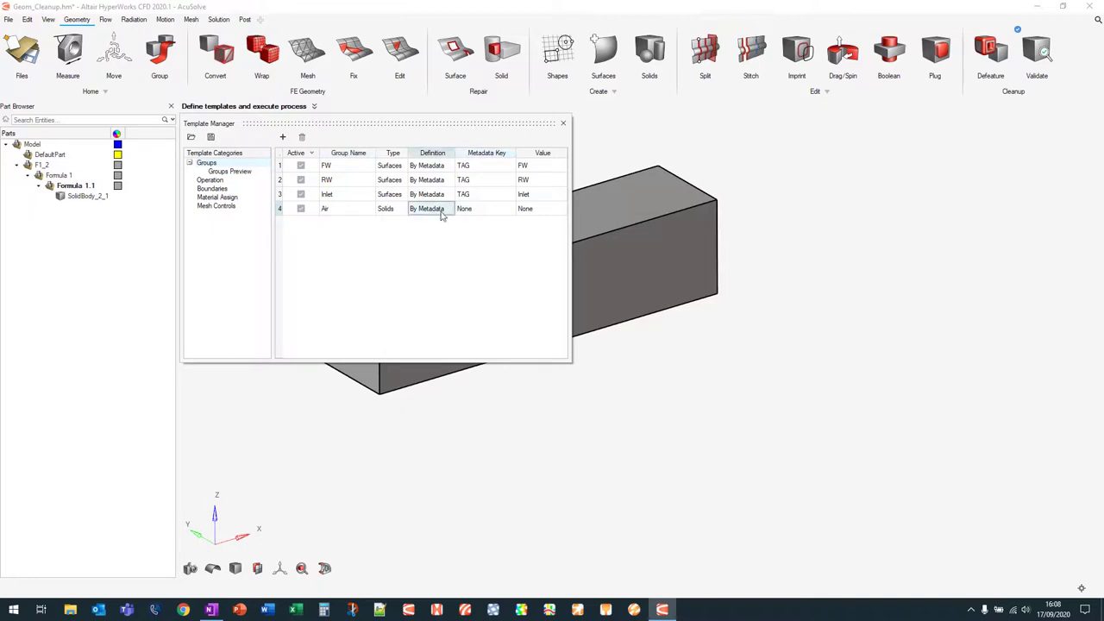
left_click(441, 210)
left_click(441, 220)
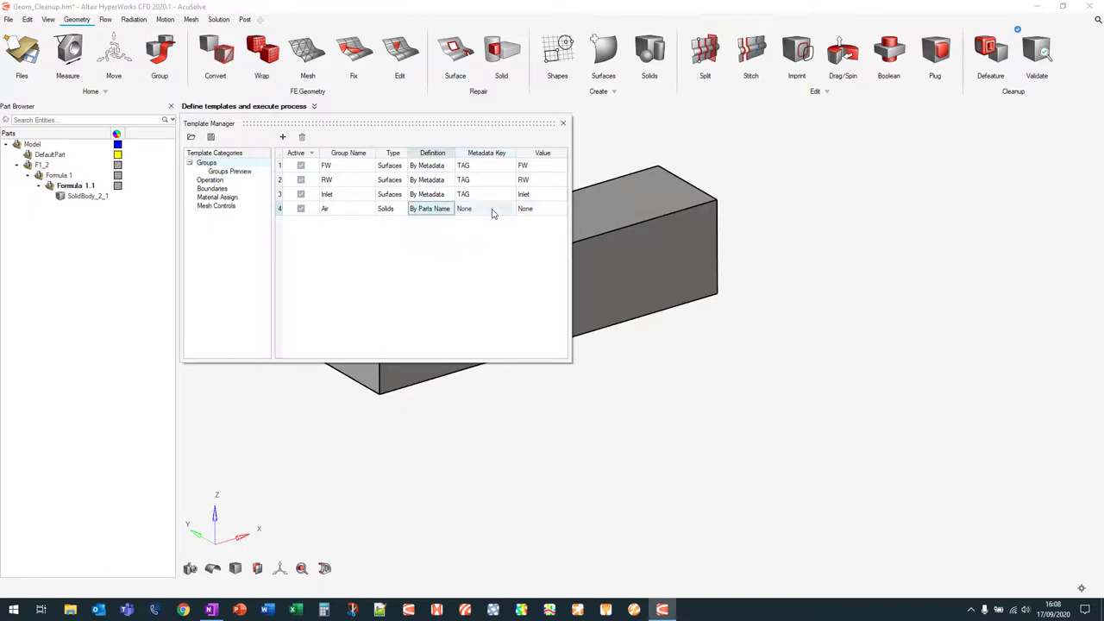
left_click(524, 208)
left_click(533, 209)
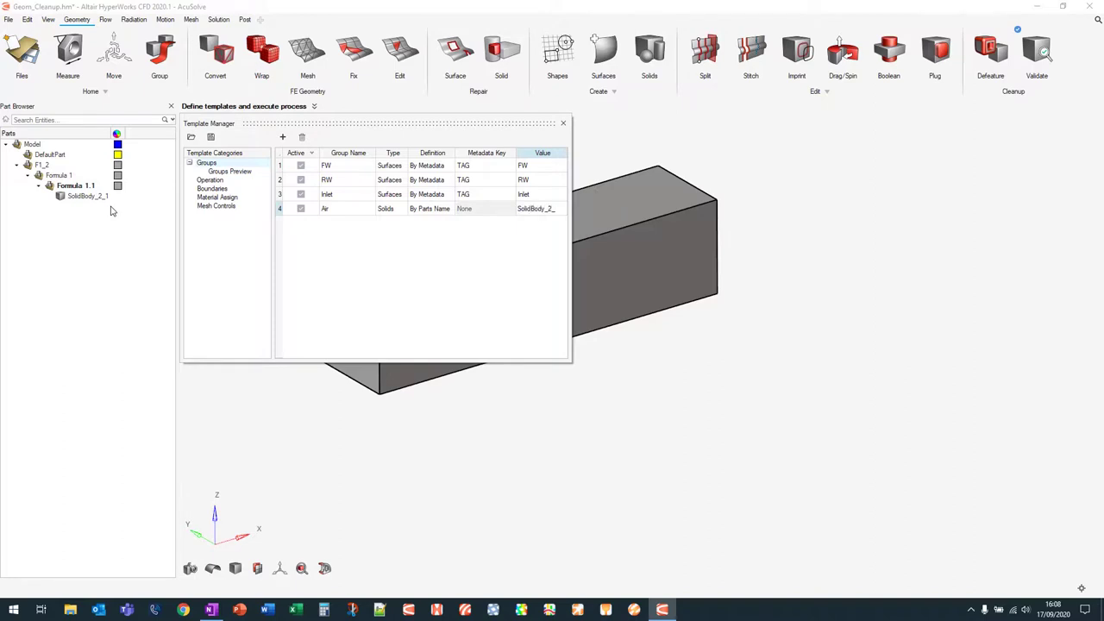
key("Return")
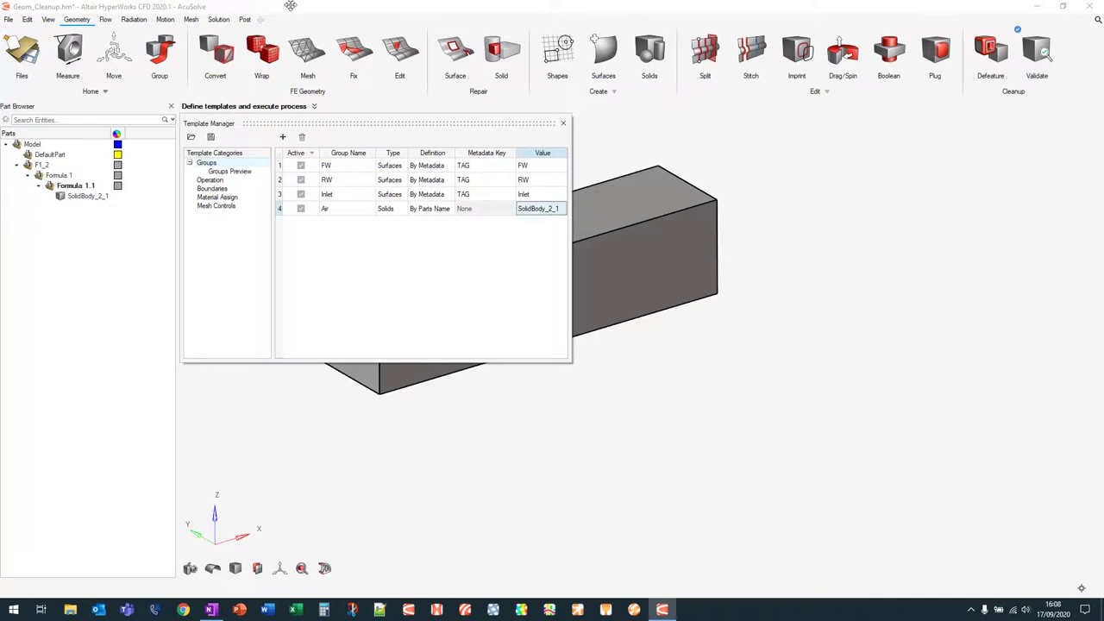
left_click(222, 180)
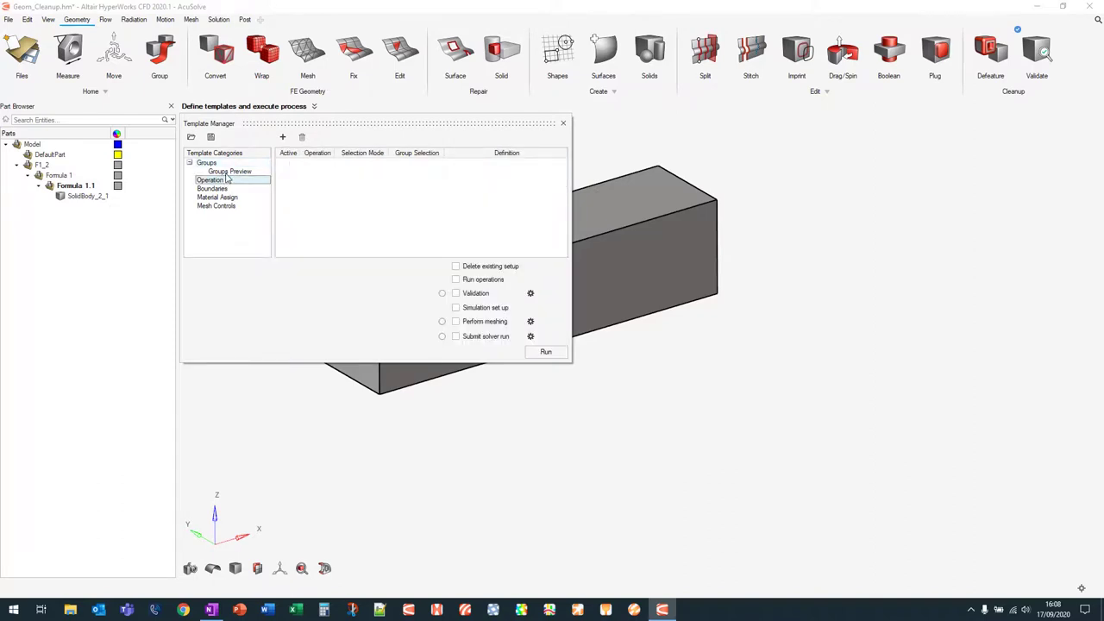
left_click(283, 136)
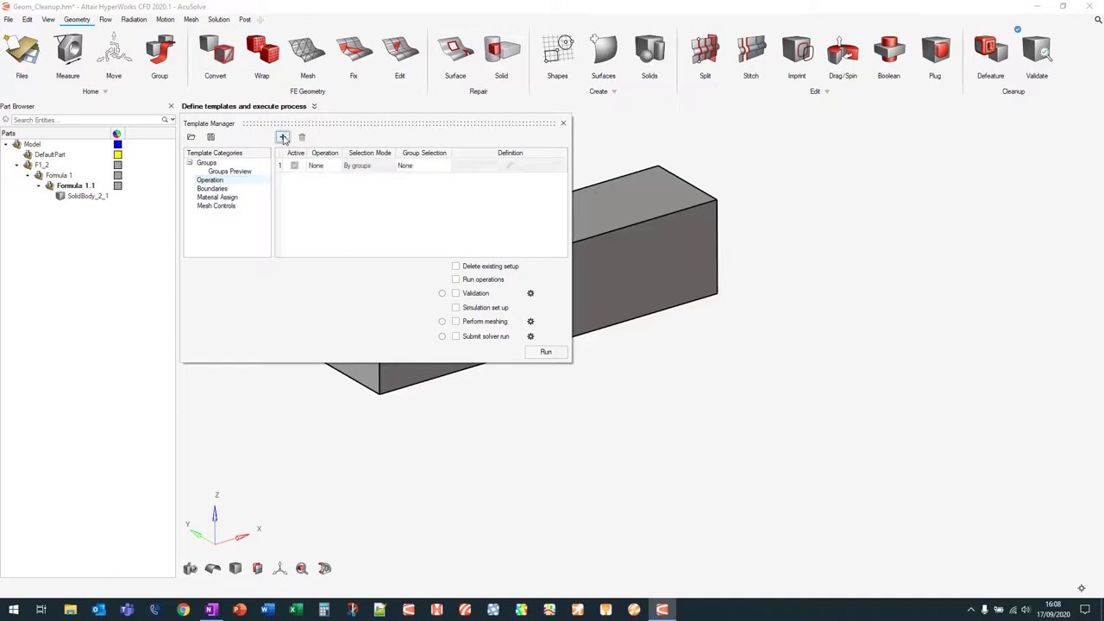
left_click(319, 168)
left_click(320, 167)
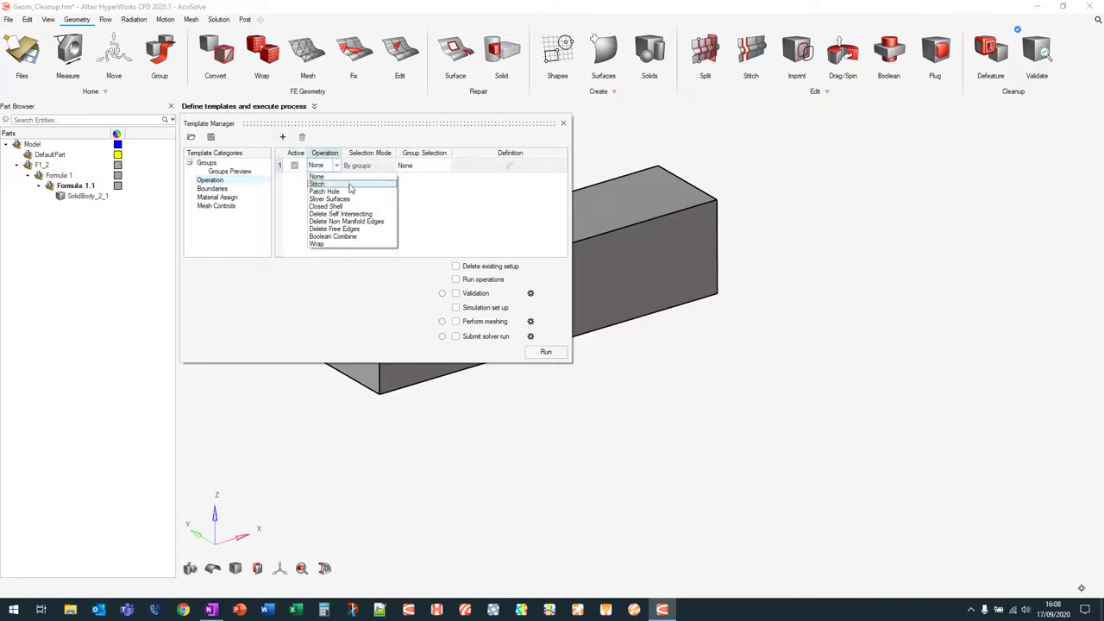
left_click(334, 168)
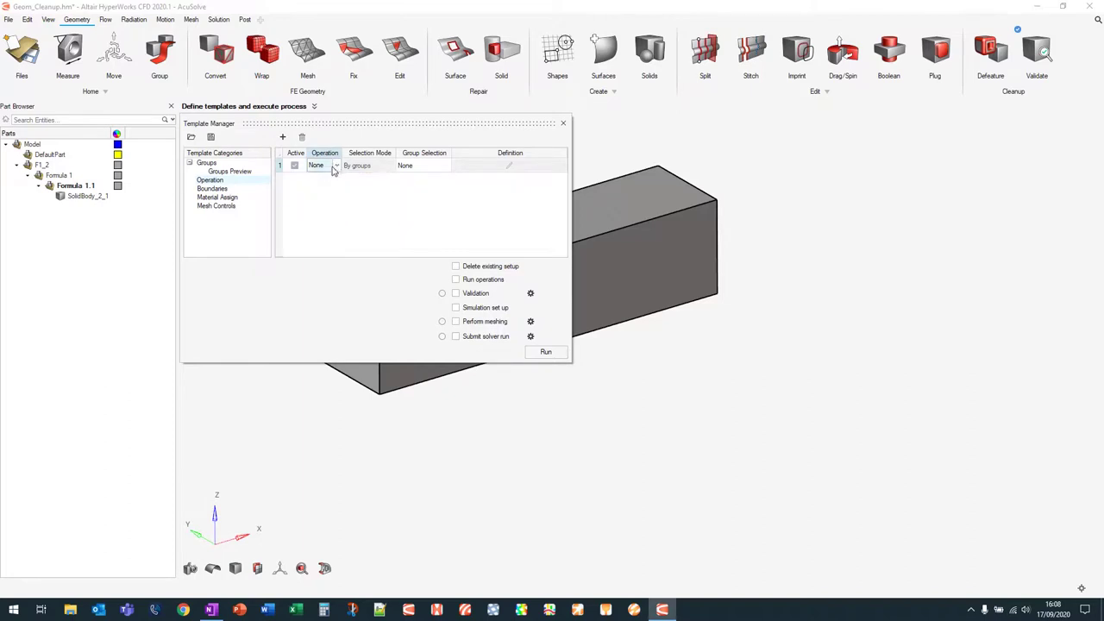
left_click(302, 137)
Step: Add a Constant boundary and a No Slip boundary to the template's boundaries
left_click(216, 190)
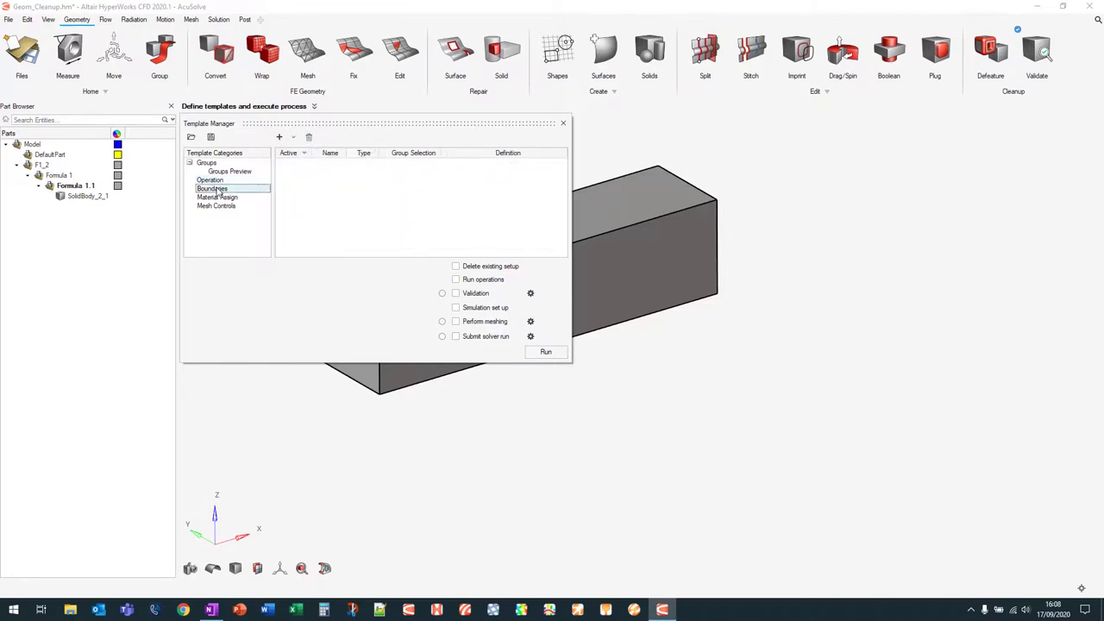
left_click(279, 137)
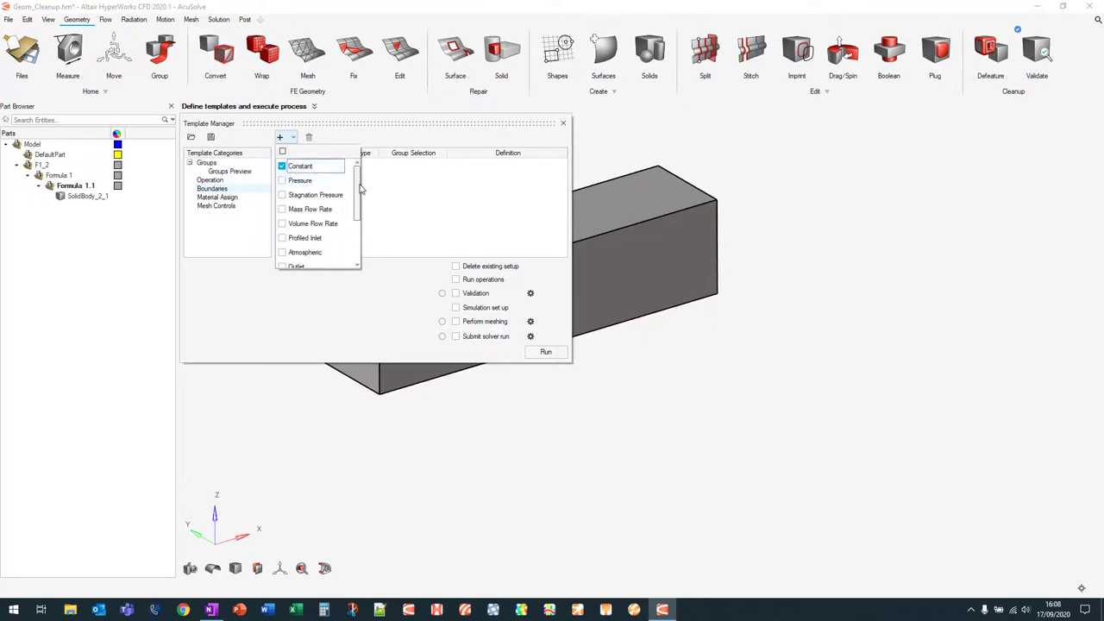
left_click_drag(359, 194, 358, 238)
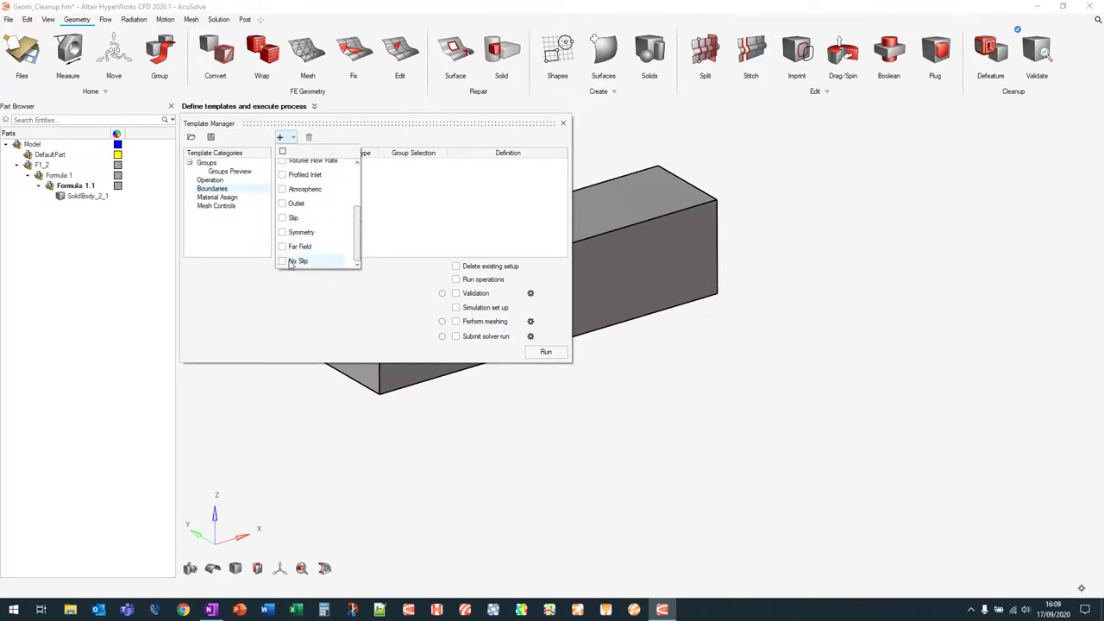
left_click(413, 218)
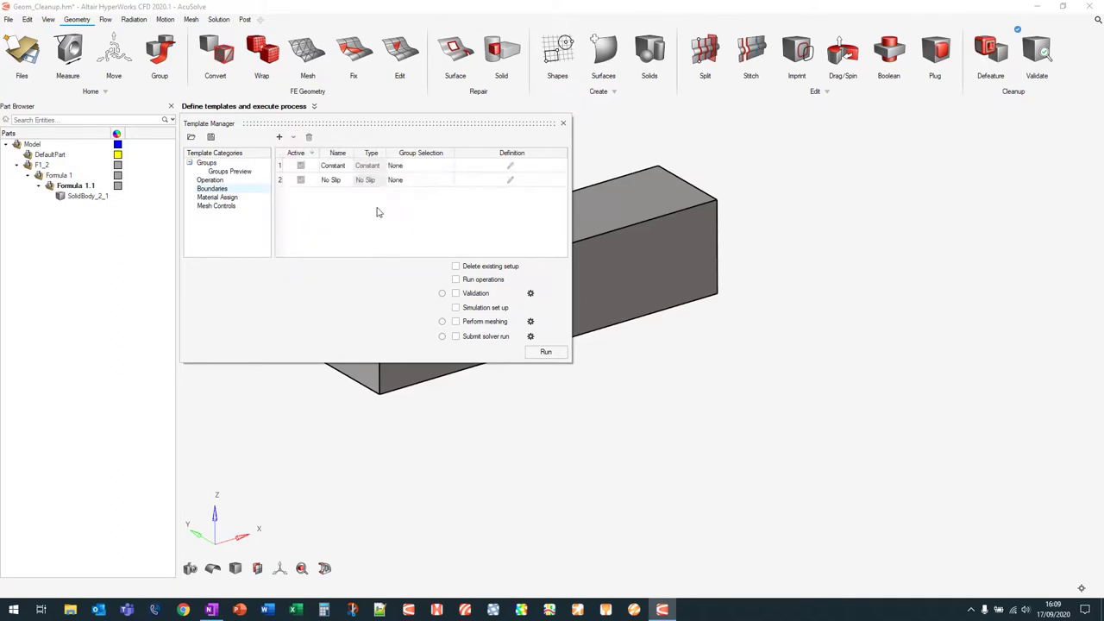
Step: Rename the Constant boundary to Inlet and assign it to the Inlet group
double_click(344, 165)
left_click(405, 168)
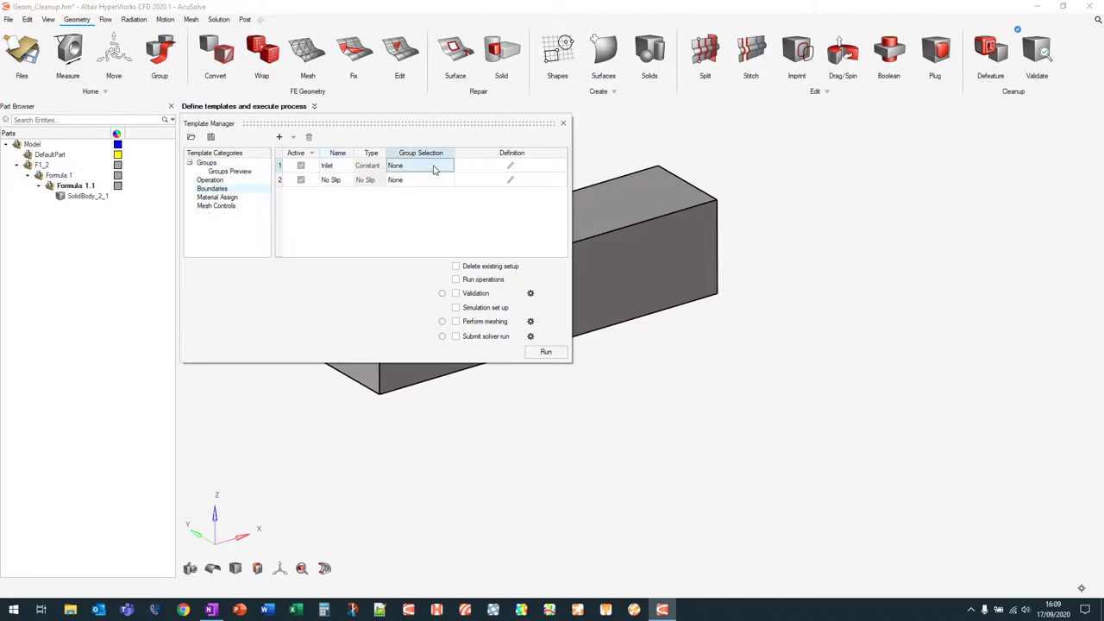
left_click(446, 168)
left_click(433, 170)
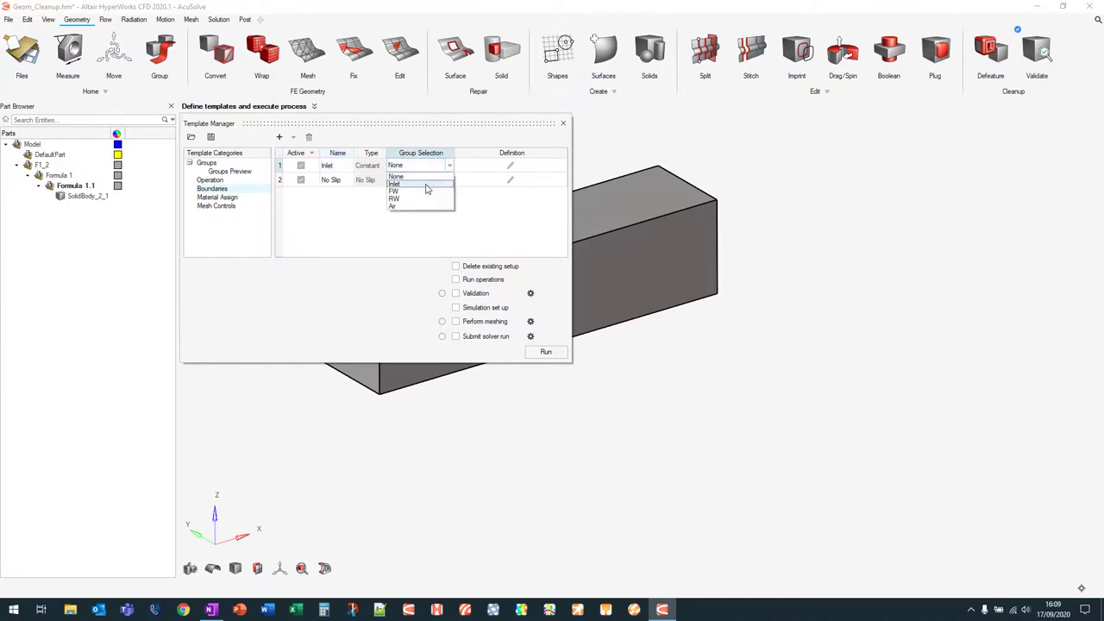
left_click(430, 184)
Step: Set the Inlet boundary's inflow velocity type to Normal with a normal velocity of 15
left_click(512, 167)
left_click(512, 168)
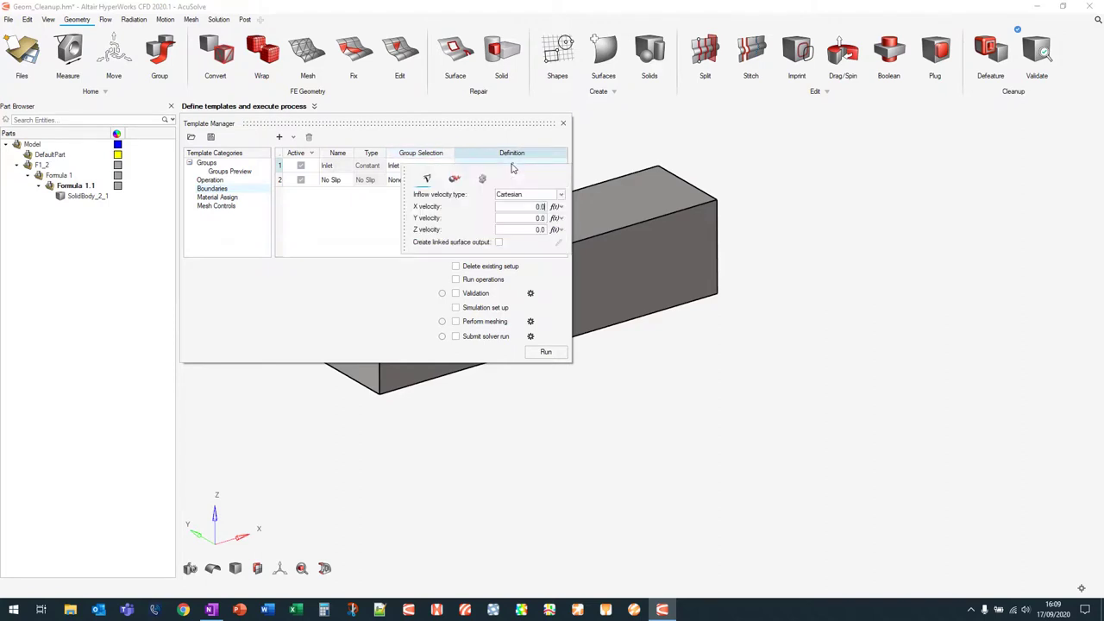
left_click(528, 194)
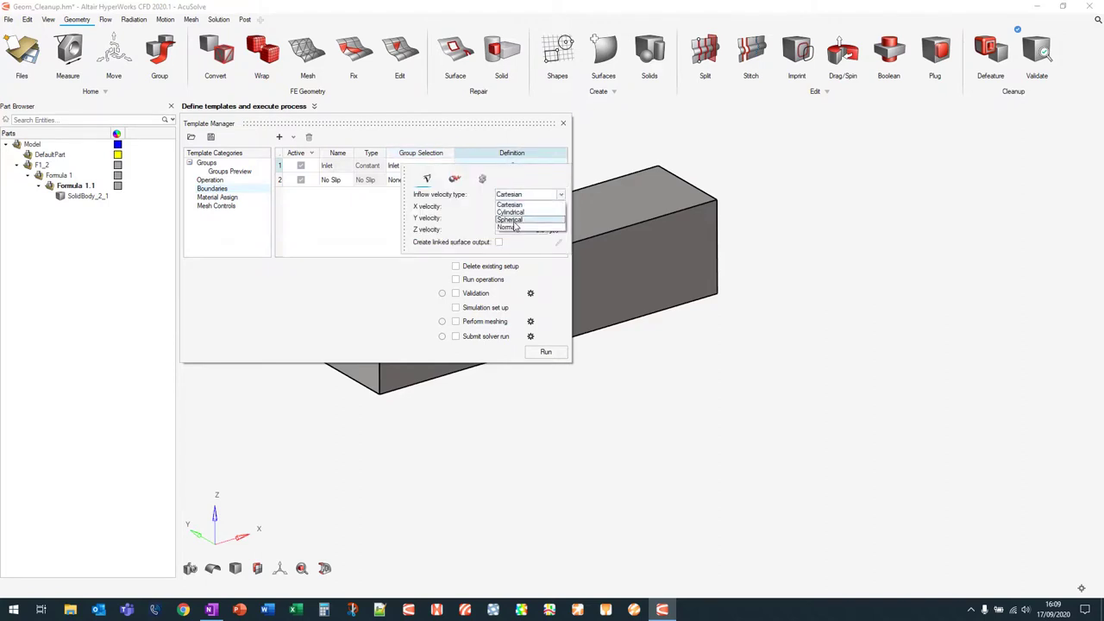
left_click(516, 222)
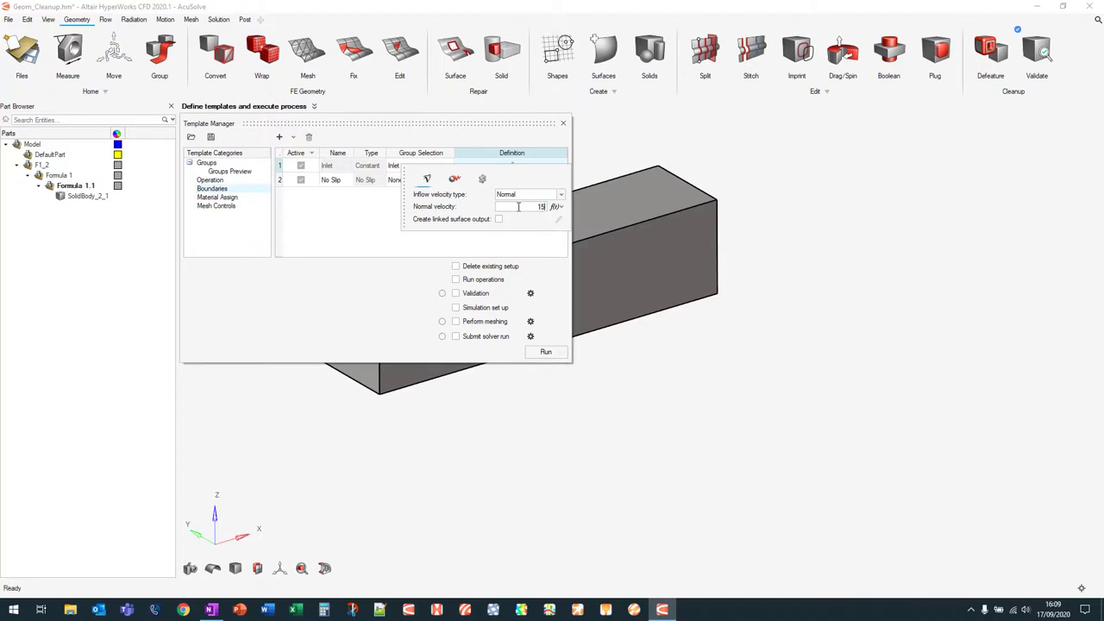
key("Return")
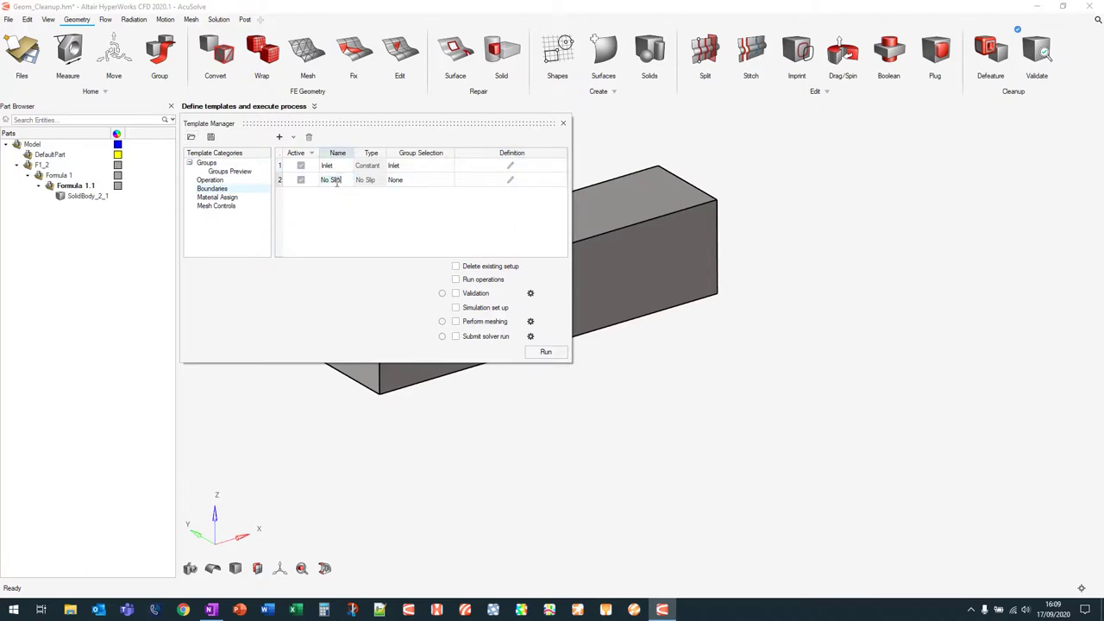
Step: Rename the No Slip boundary to FW, assign it to the FW group and check its wall definition
type("FW")
left_click(400, 183)
left_click(405, 180)
left_click(421, 179)
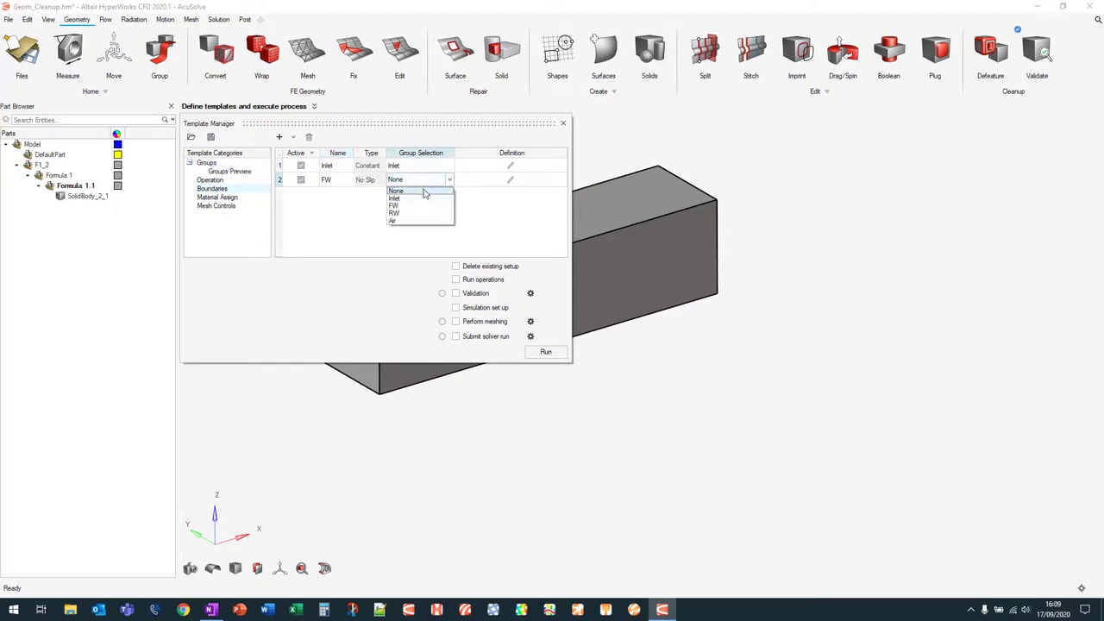
left_click(395, 205)
left_click(512, 180)
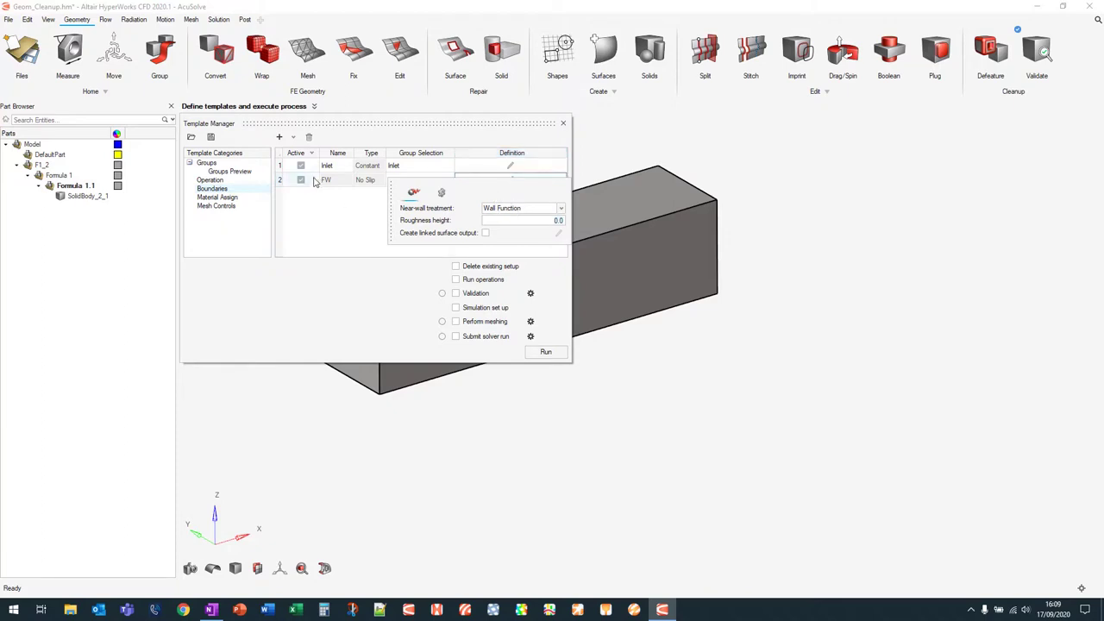
Step: Add another No Slip boundary named RW and assign it to the RW group
left_click(293, 137)
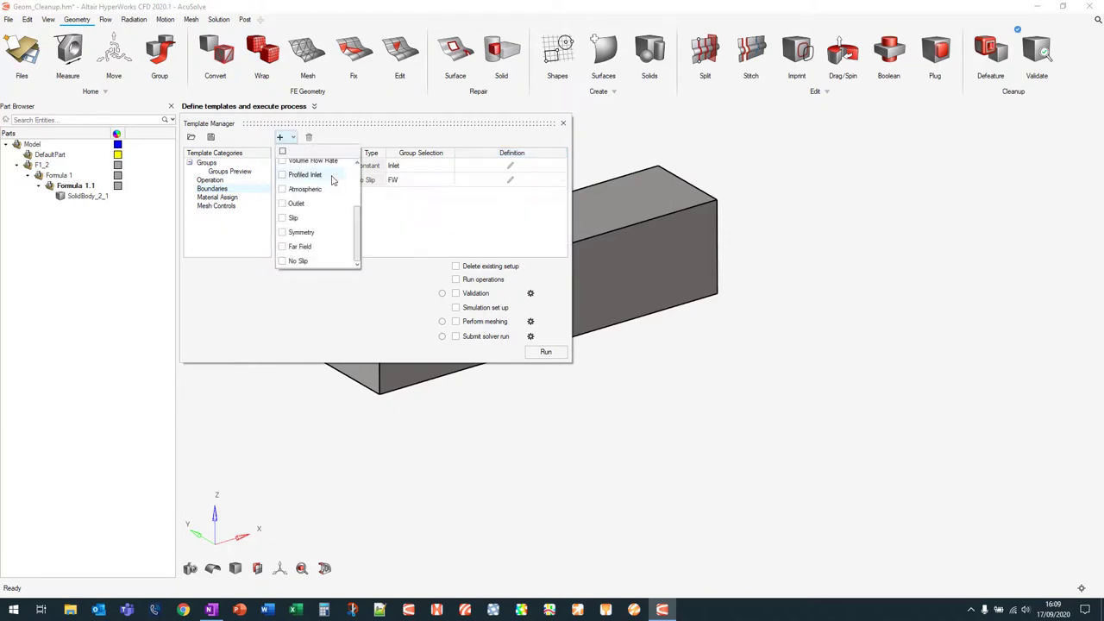
left_click(283, 261)
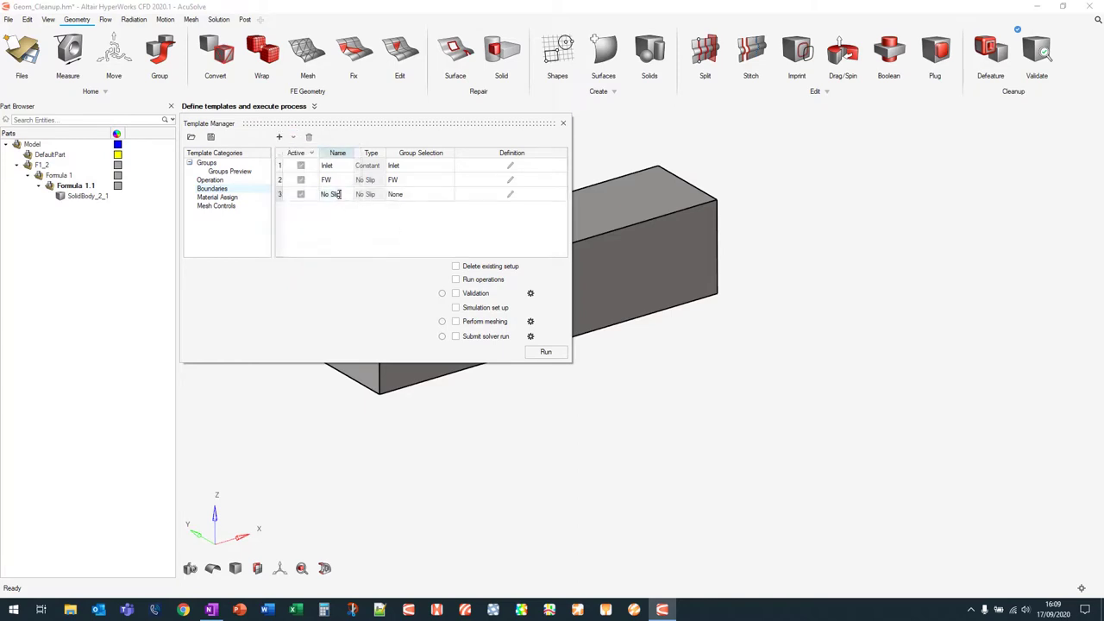
double_click(338, 194)
type("RW")
left_click(414, 194)
left_click(419, 194)
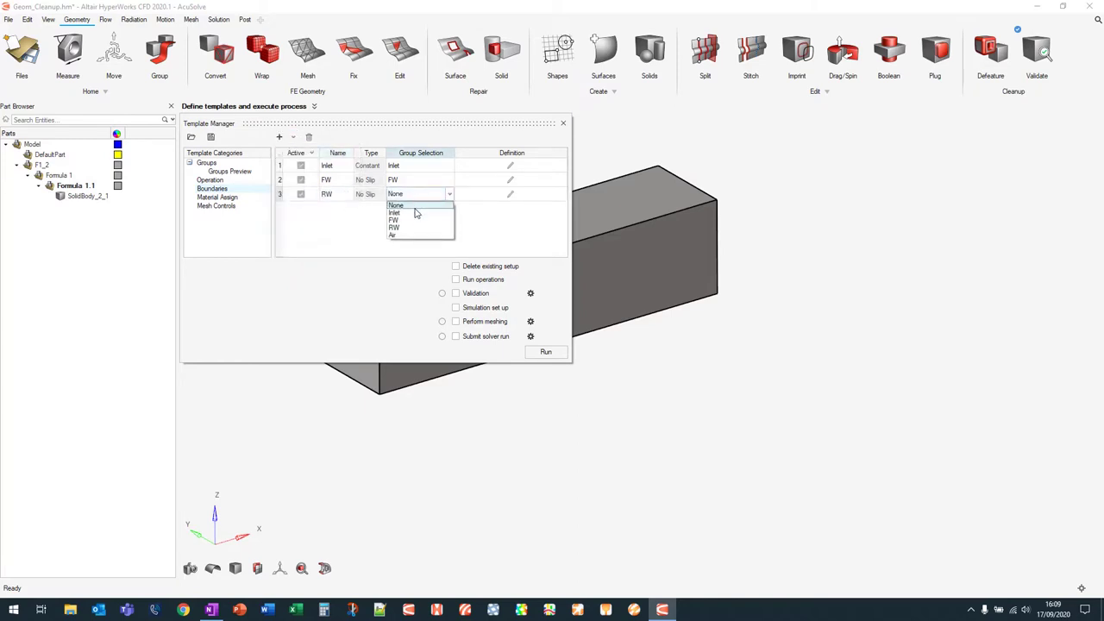
left_click(416, 227)
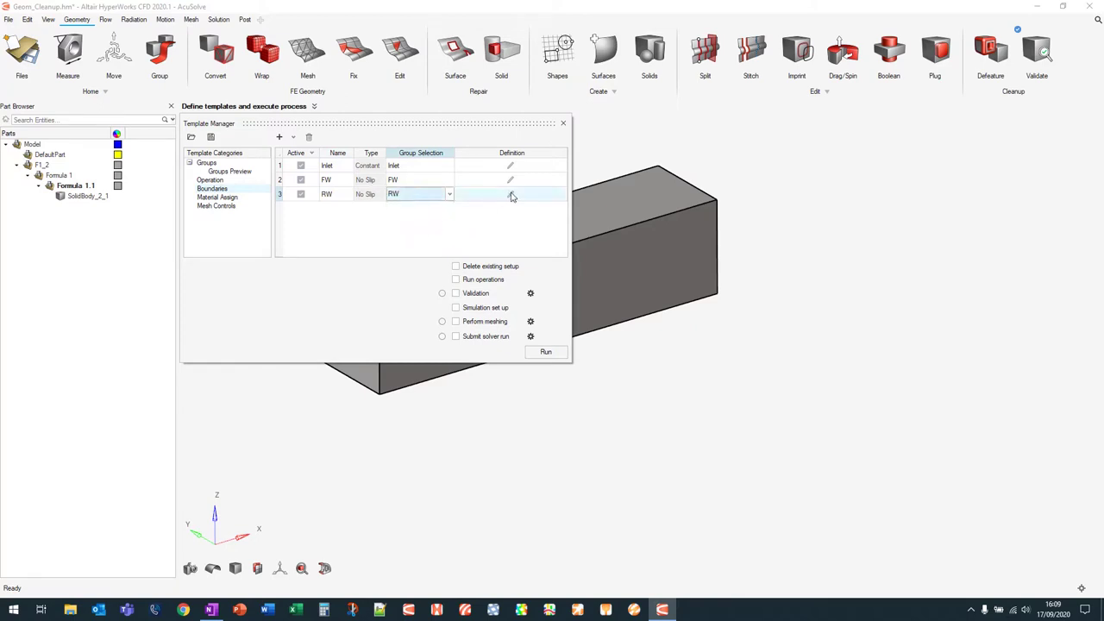
left_click(511, 195)
left_click(497, 230)
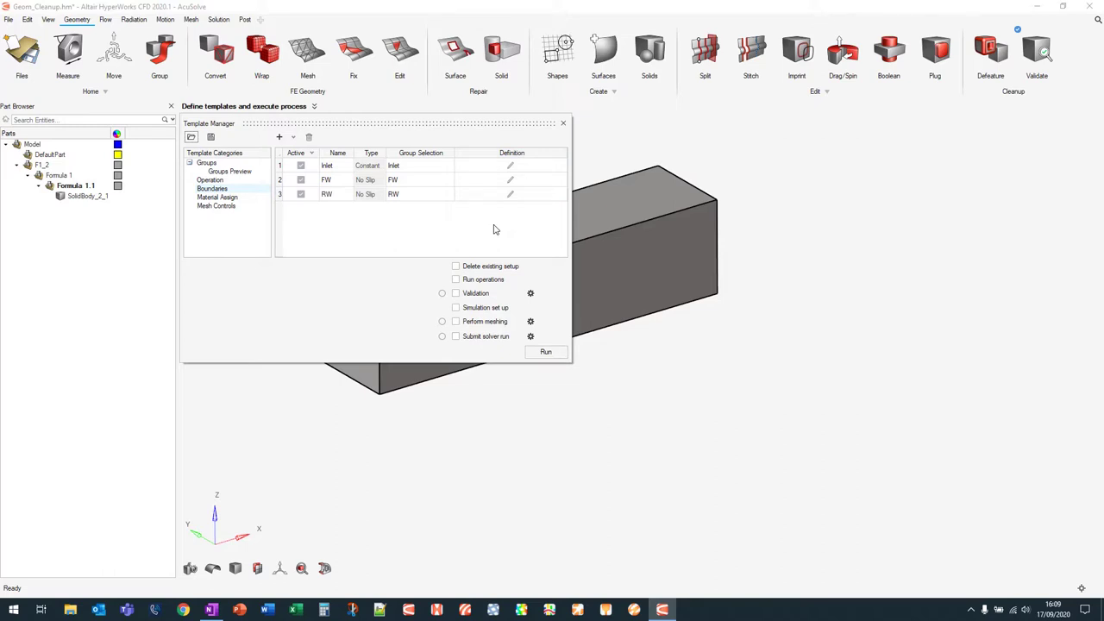
Step: Add a material assignment to the template that applies Air to the Air solid group
left_click(220, 196)
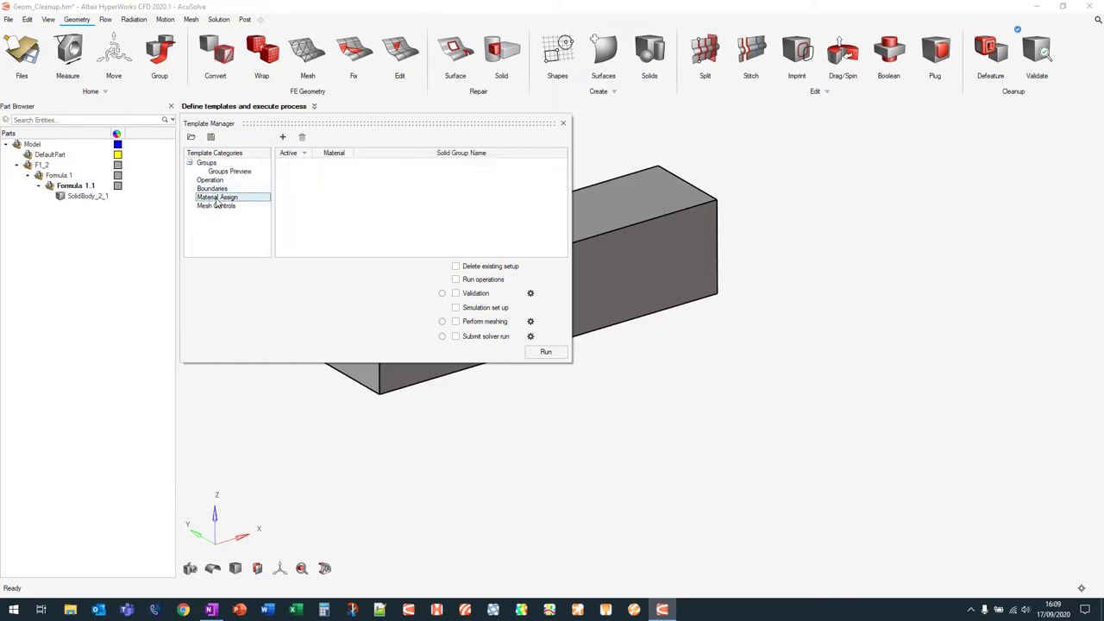
left_click(283, 137)
left_click(336, 164)
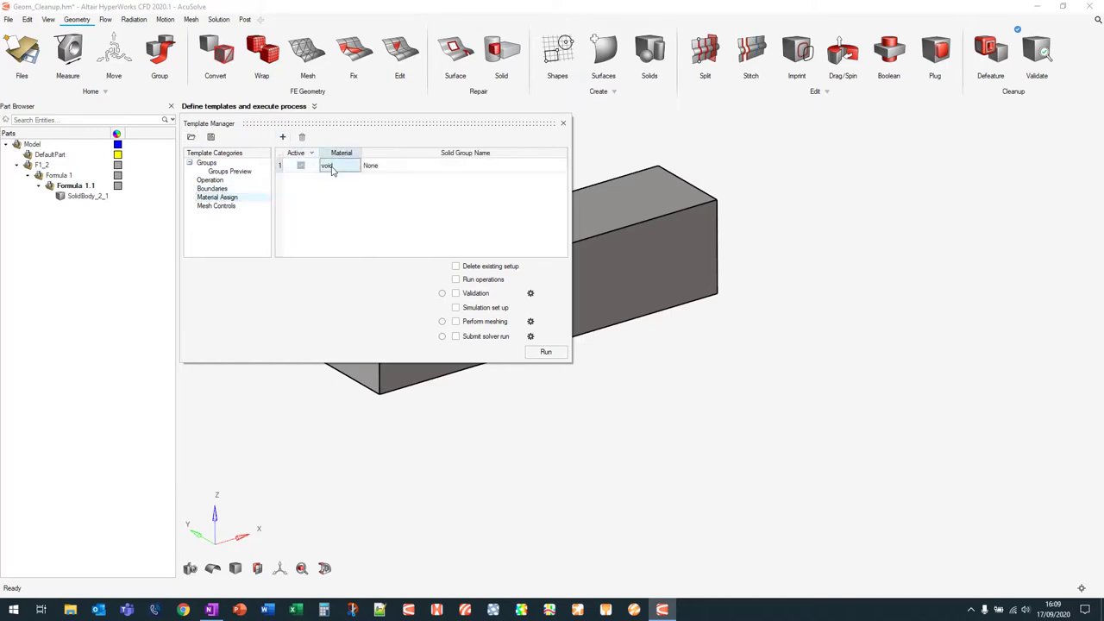
left_click(336, 165)
left_click(338, 168)
left_click(330, 183)
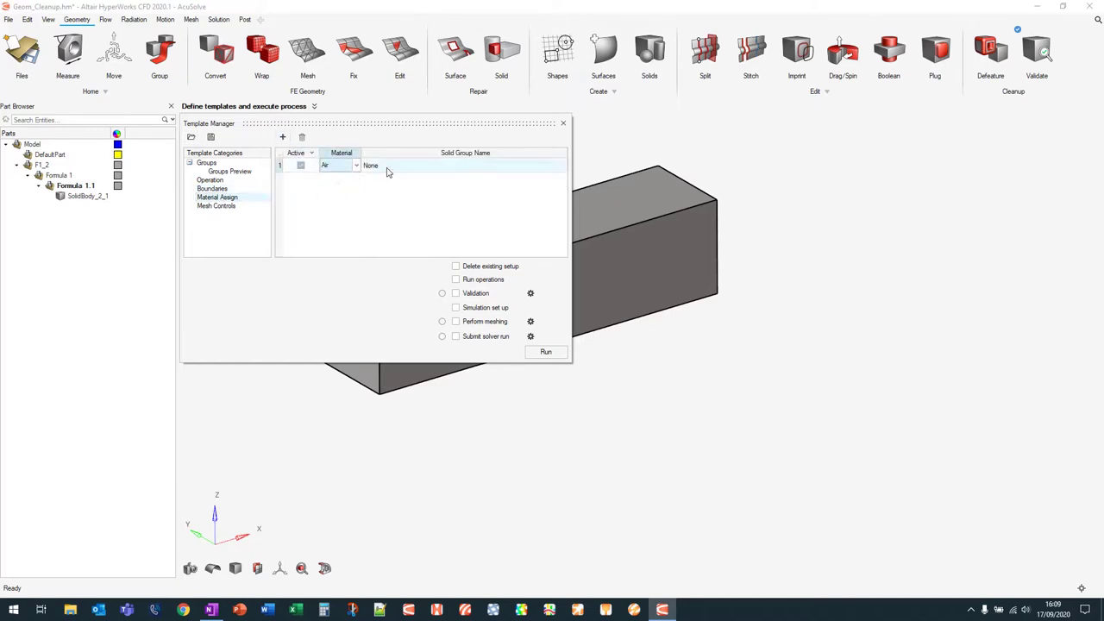
left_click(388, 167)
left_click(392, 168)
left_click(392, 185)
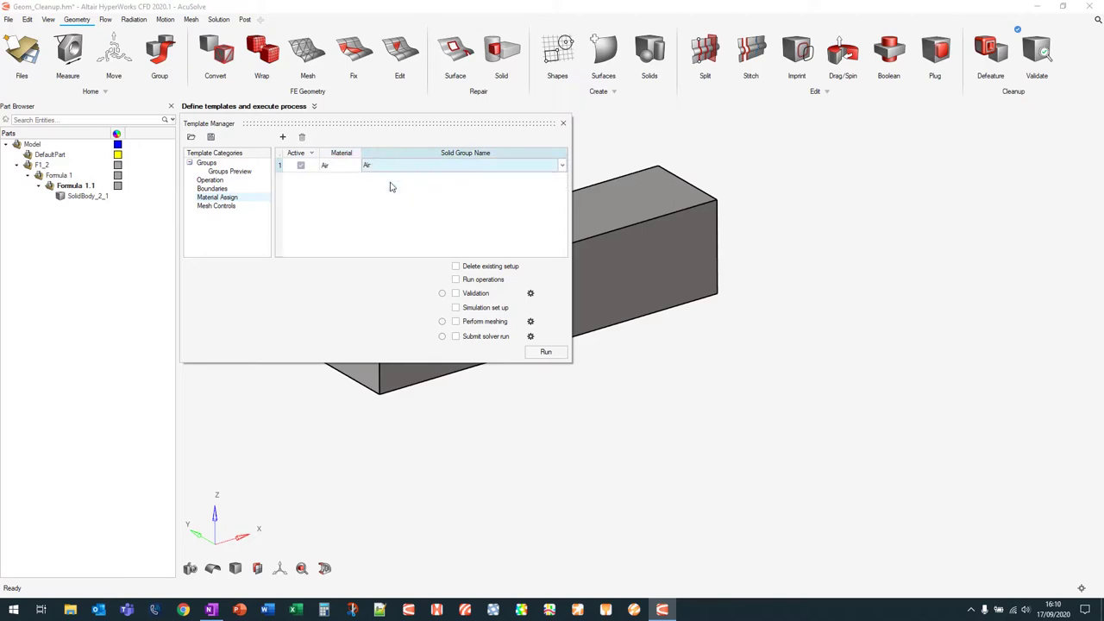
Step: Run the template with Validation and Simulation set up enabled, and close the Template Manager
left_click(239, 208)
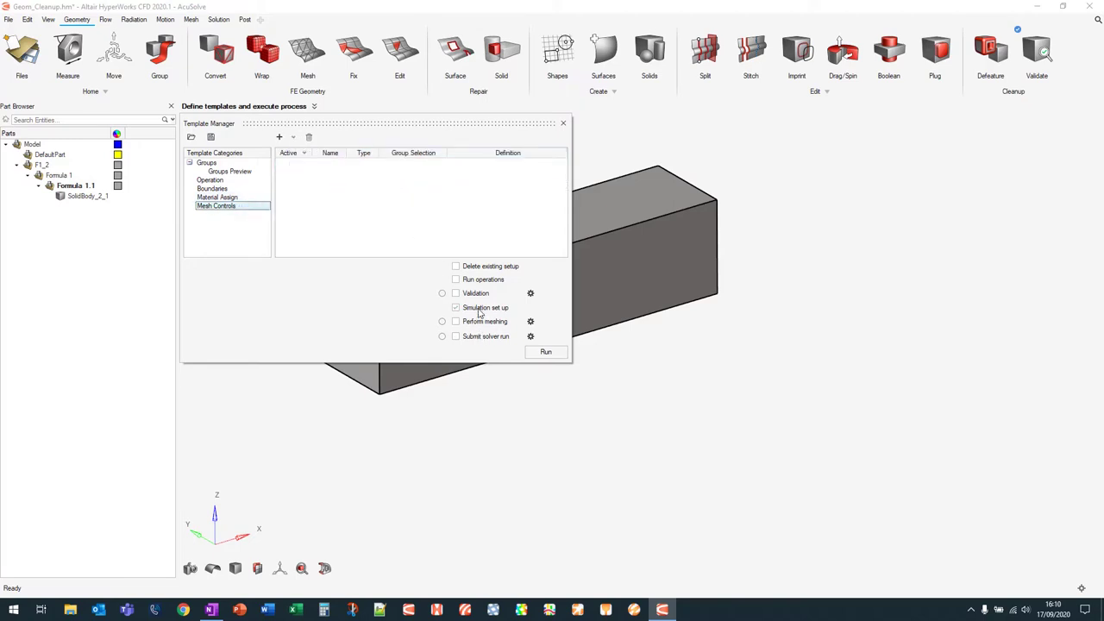
left_click(483, 268)
left_click(475, 294)
left_click(530, 293)
left_click(578, 372)
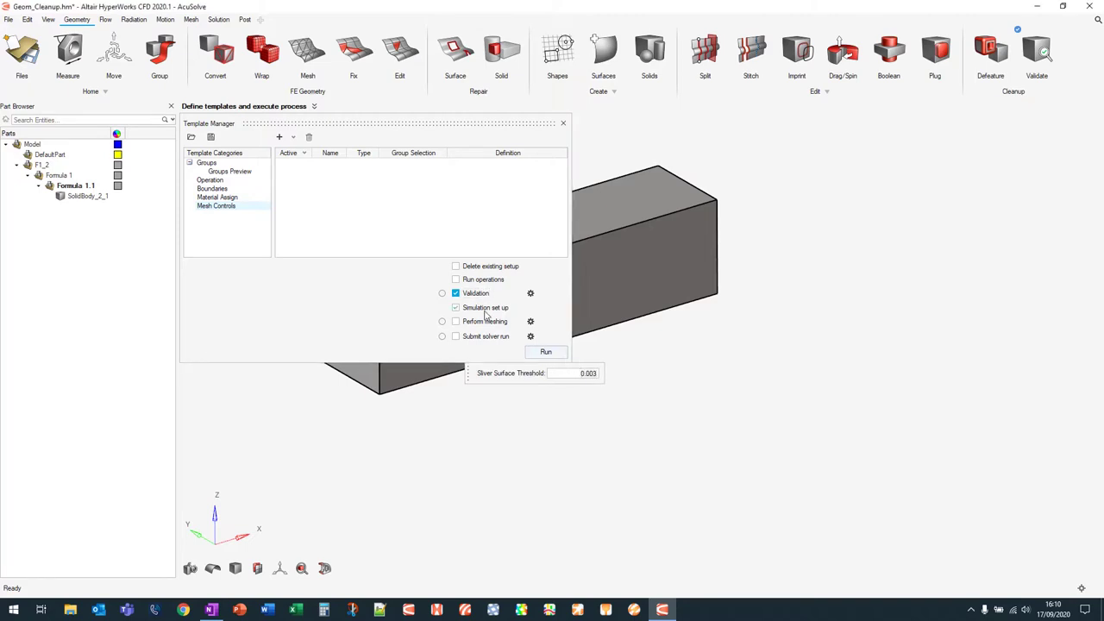
left_click(486, 310)
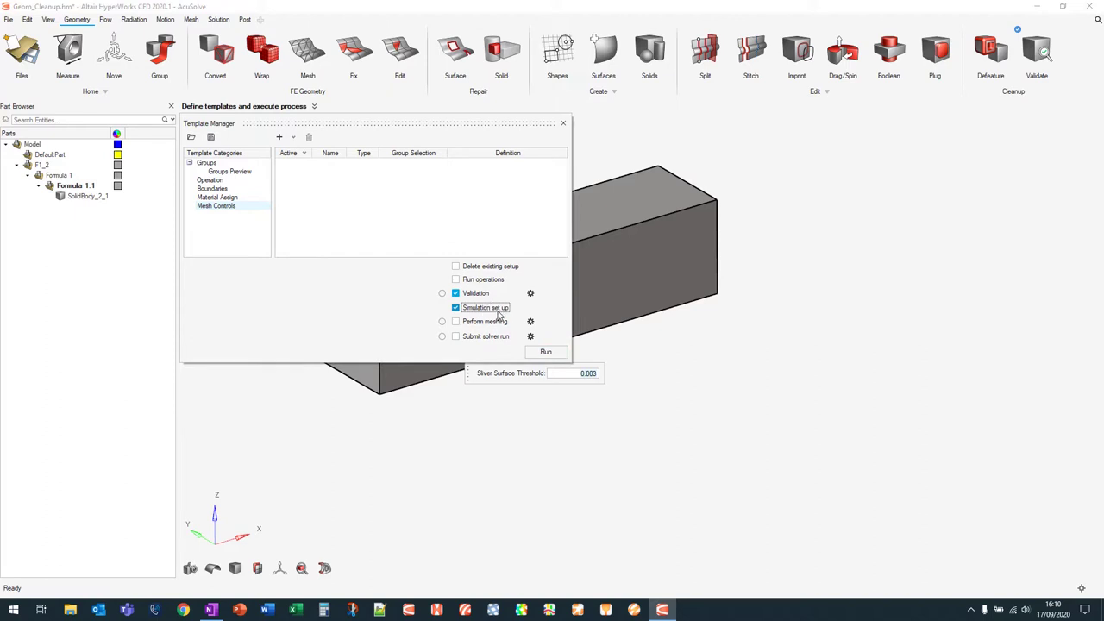
left_click(556, 355)
left_click(565, 123)
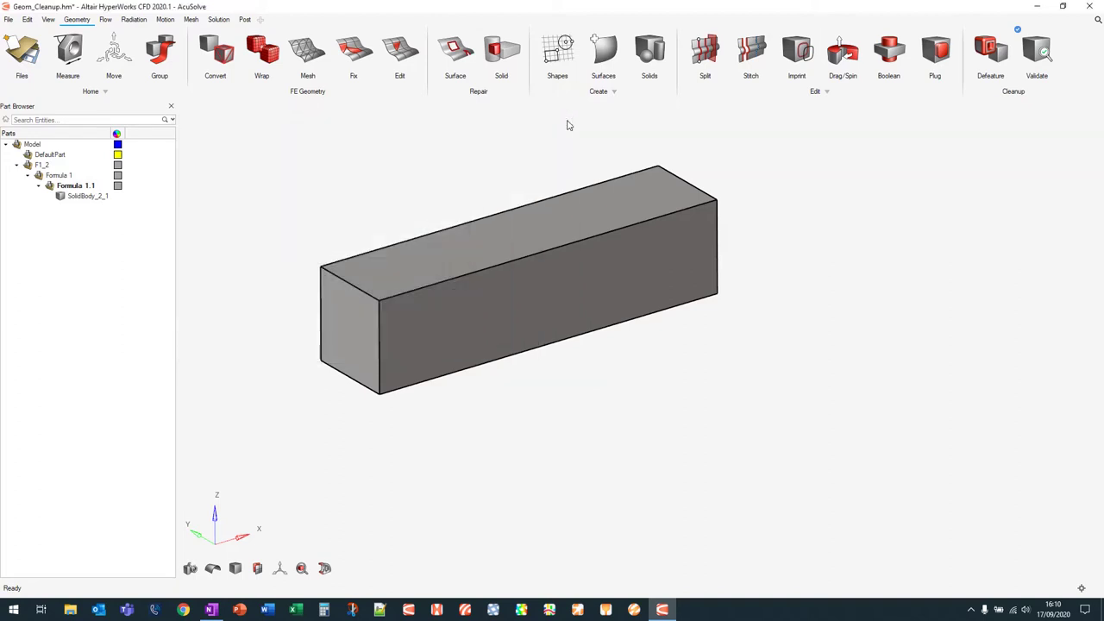
Step: Check the material assigned to the tunnel solid and the Inlet boundary's velocity definition in the flow setup
left_click(106, 20)
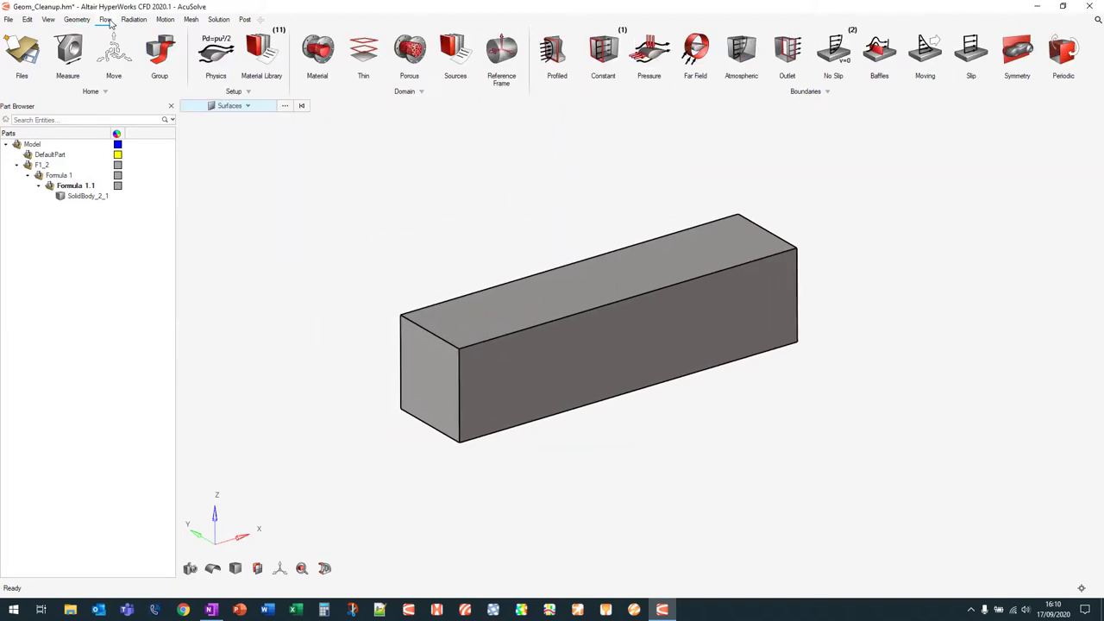
left_click(320, 47)
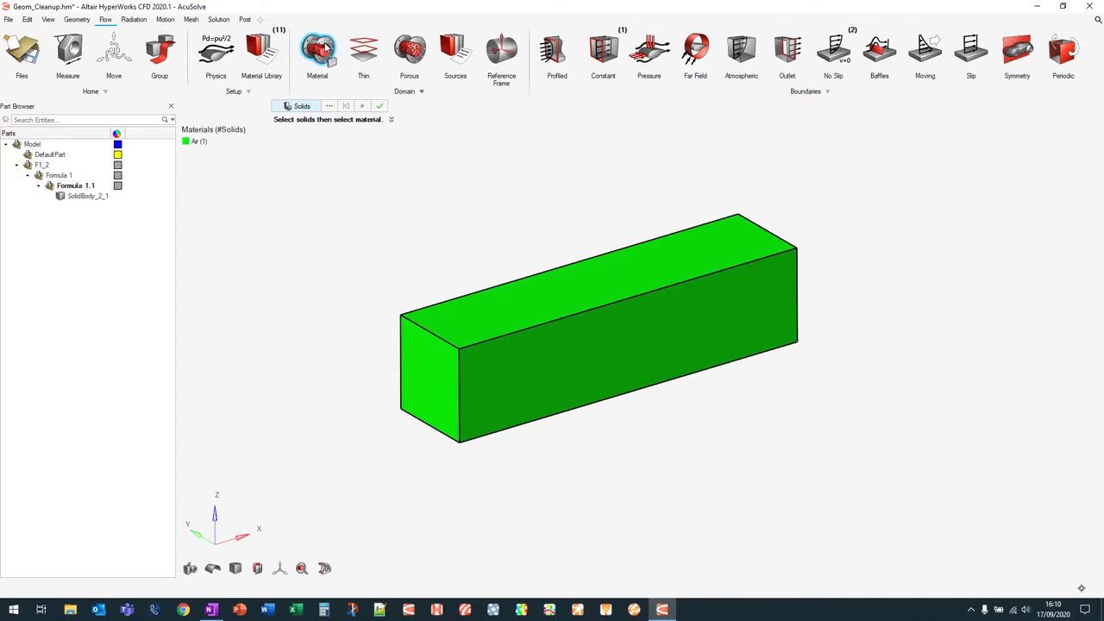
left_click(317, 49)
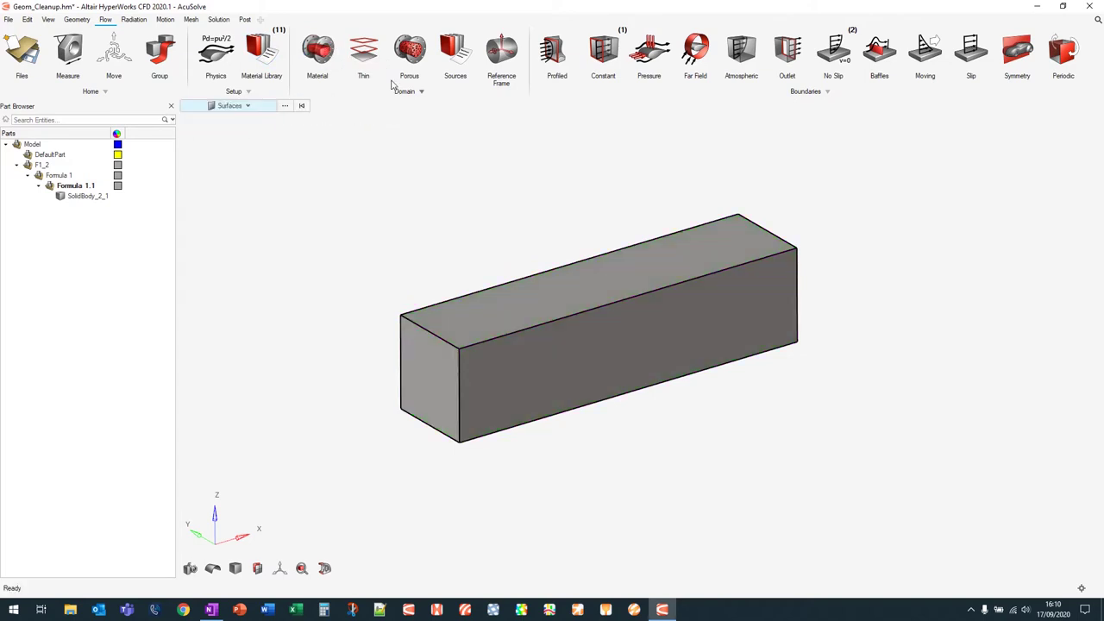
left_click(603, 49)
right_click(231, 152)
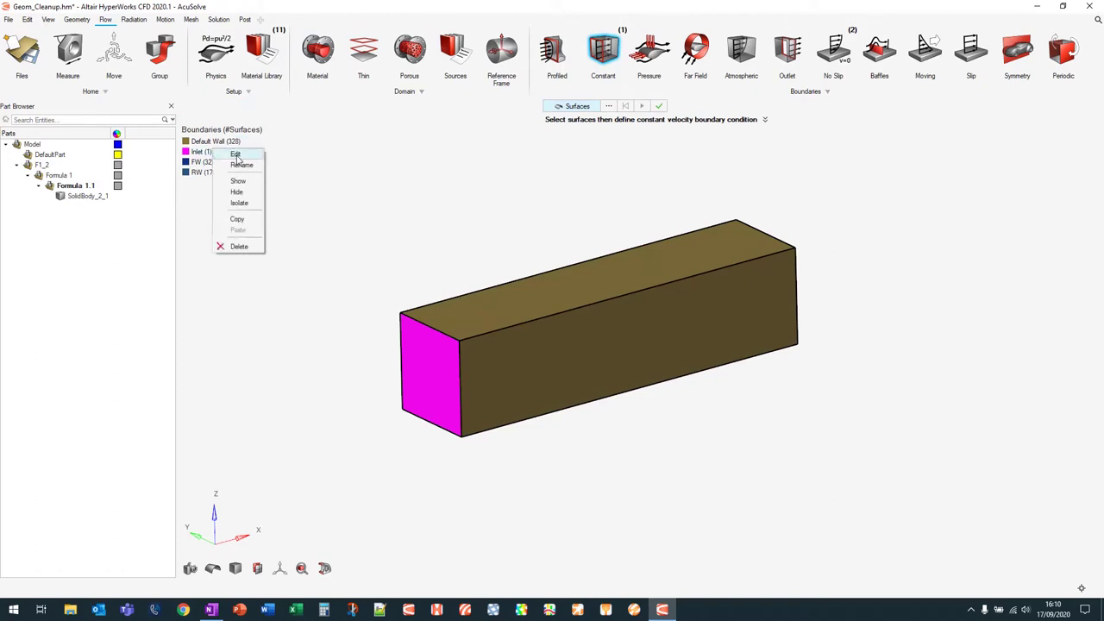
left_click(238, 161)
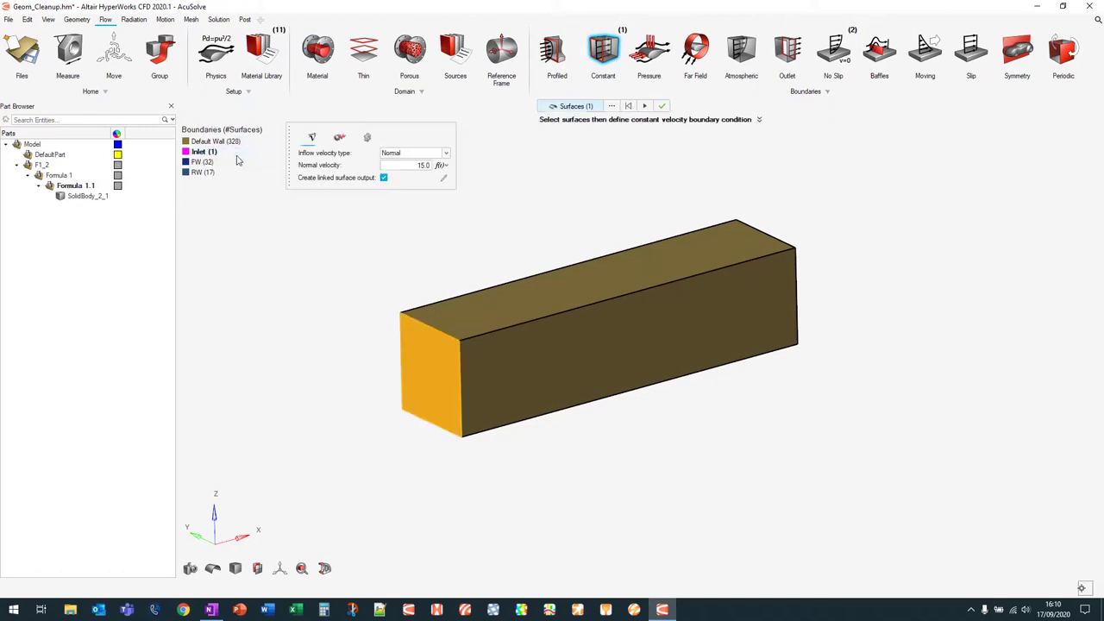
left_click(603, 50)
Step: Isolate the FW surfaces among the no-slip boundaries, inspect them and leave the No Slip tool
left_click(834, 49)
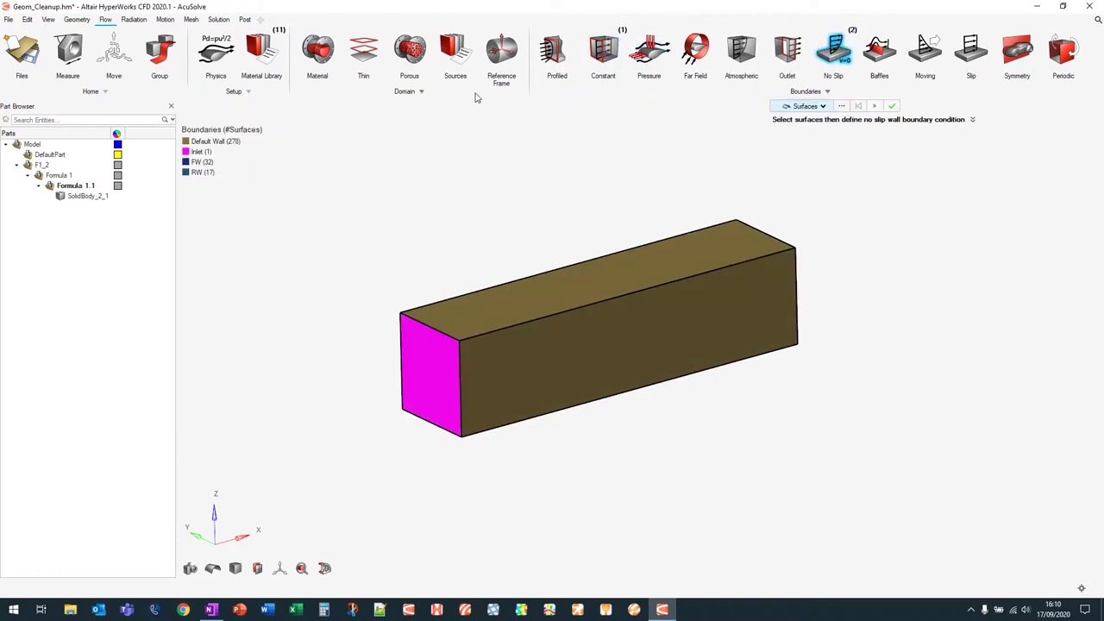
right_click(227, 171)
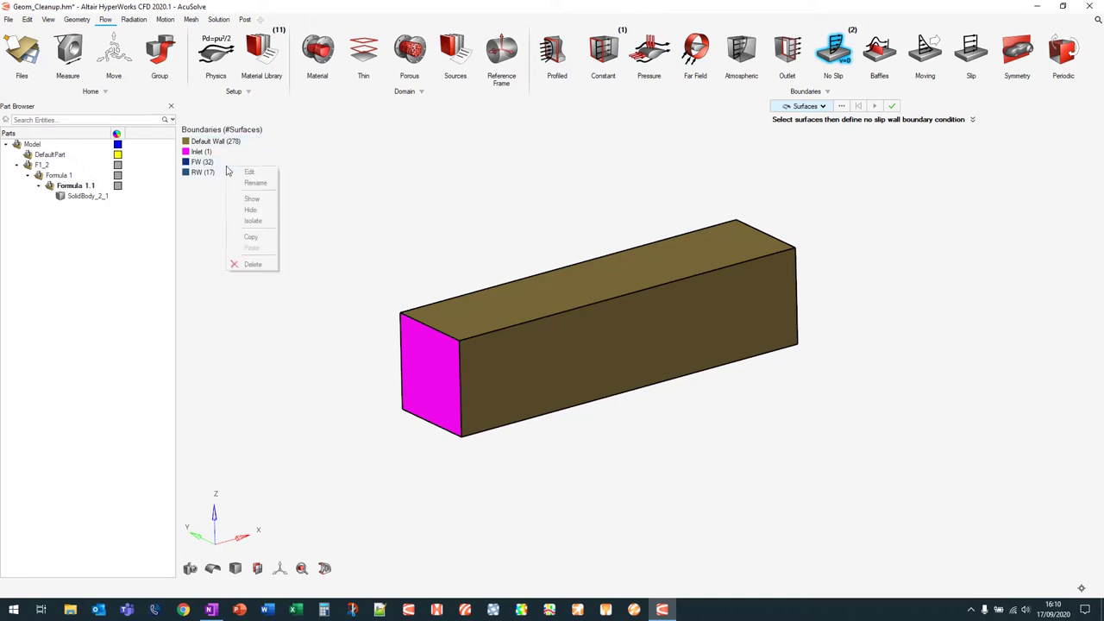
left_click(256, 220)
scroll(517, 353, "up", 10)
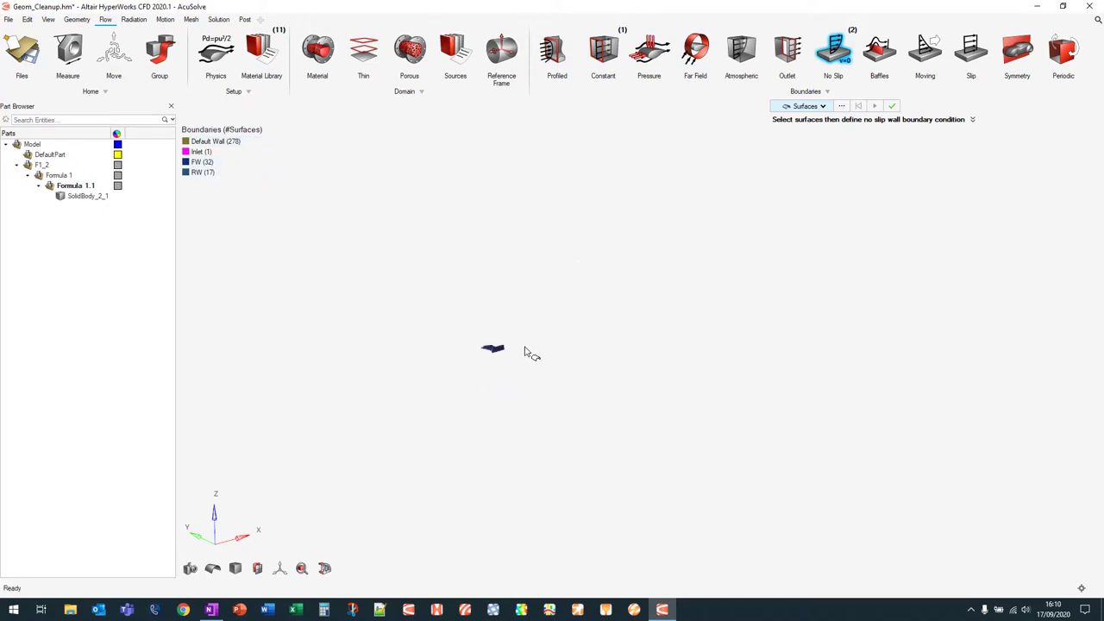
scroll(505, 339, "down", 10)
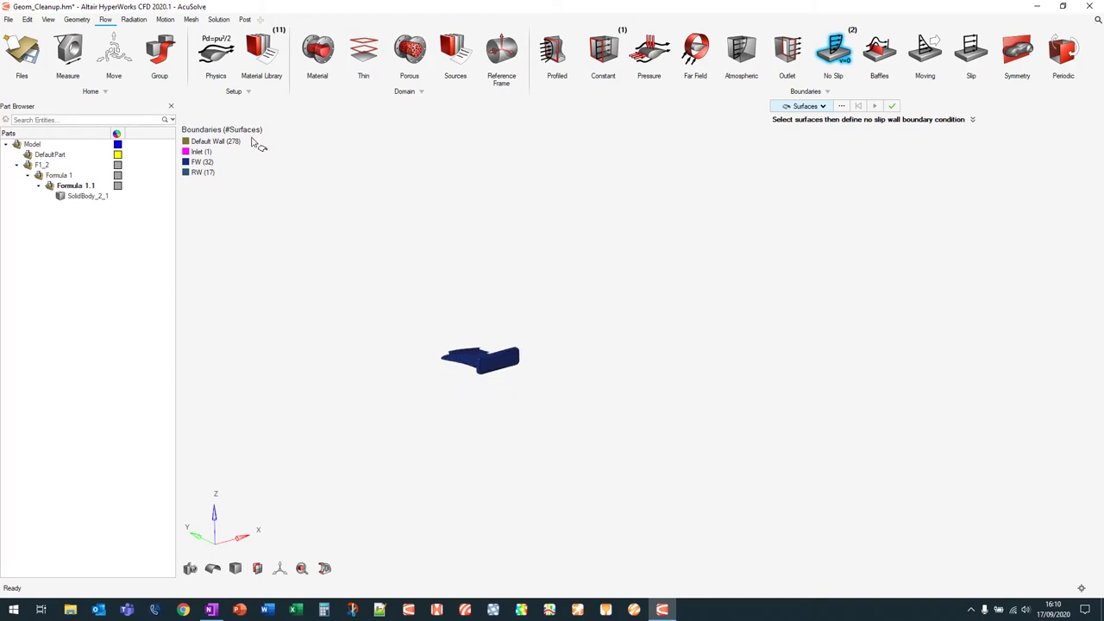
left_click(830, 48)
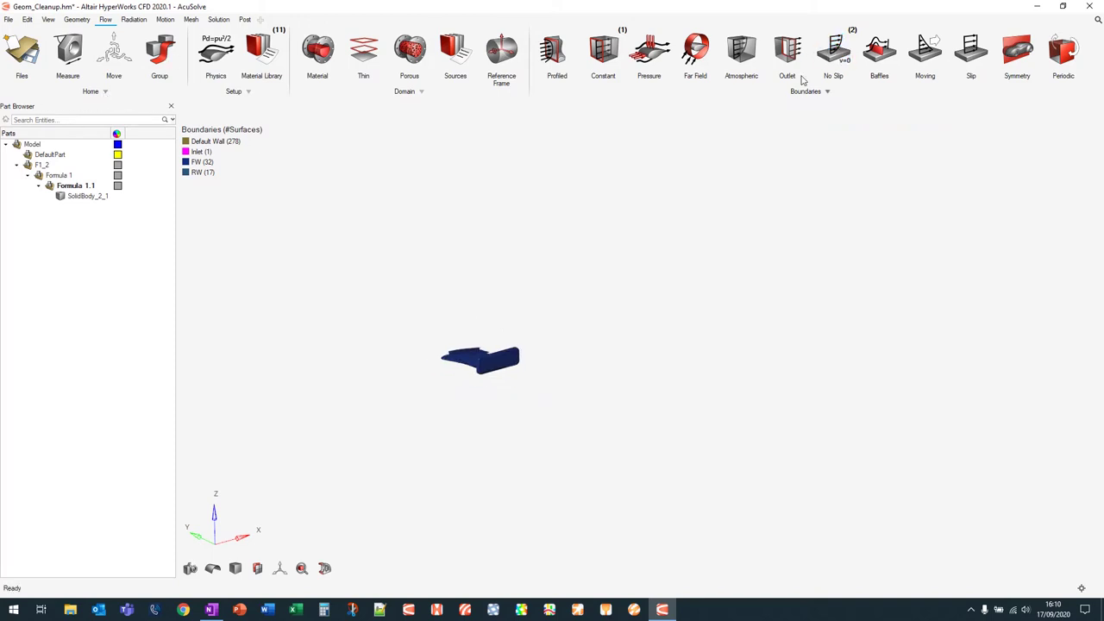
scroll(615, 197, "up", 10)
scroll(562, 211, "down", 5)
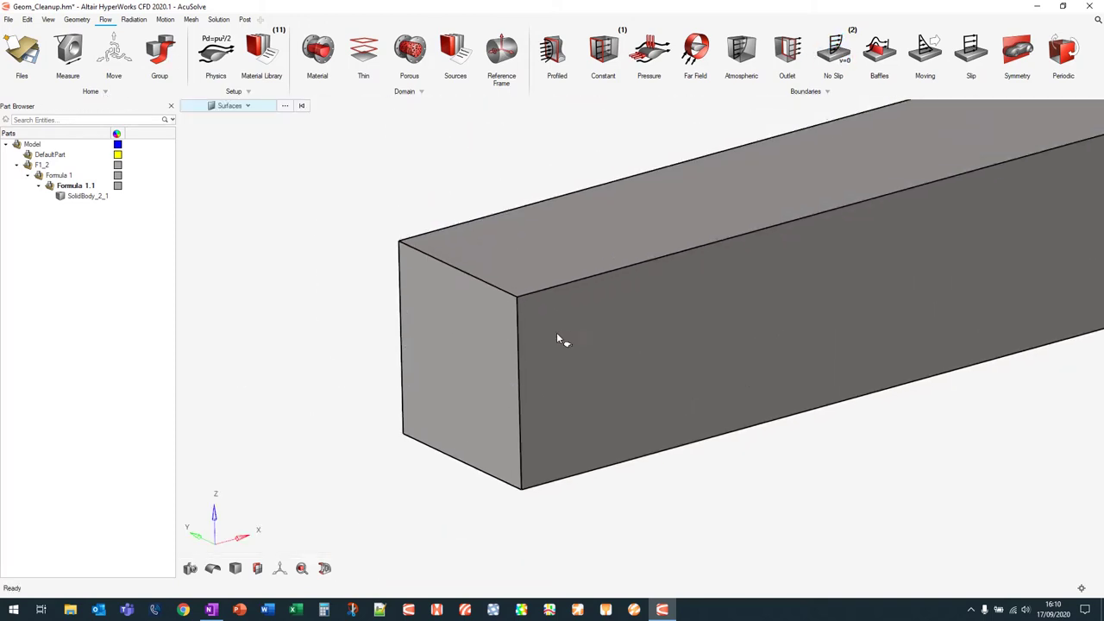
Step: Reopen the Template Manager and review the template's mesh controls, meshing options and solver run settings
left_click(107, 92)
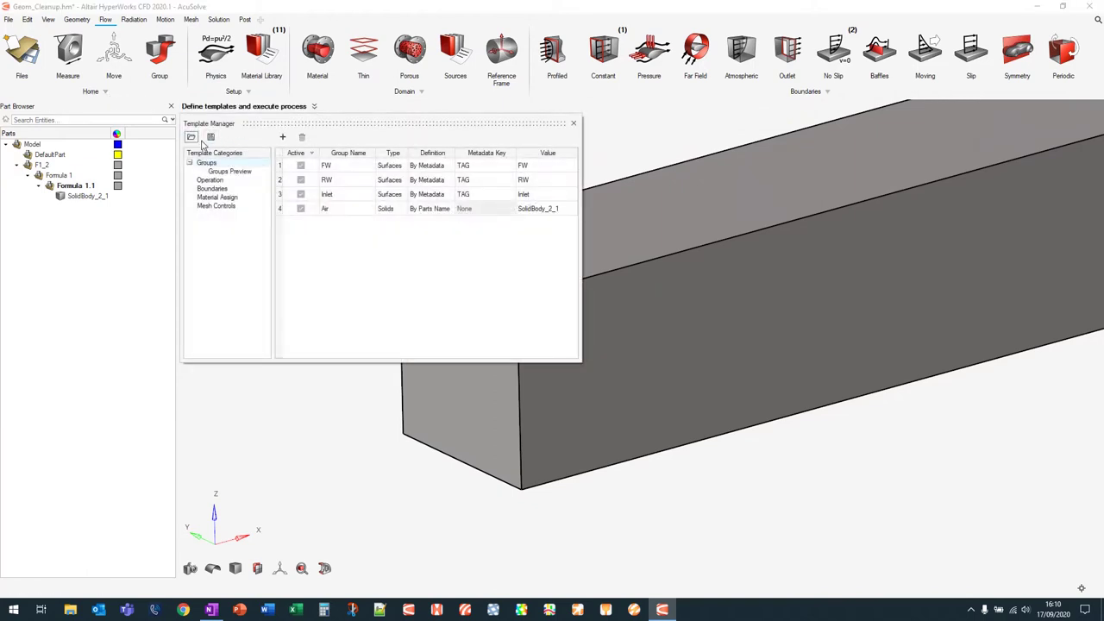
left_click(229, 198)
left_click(230, 207)
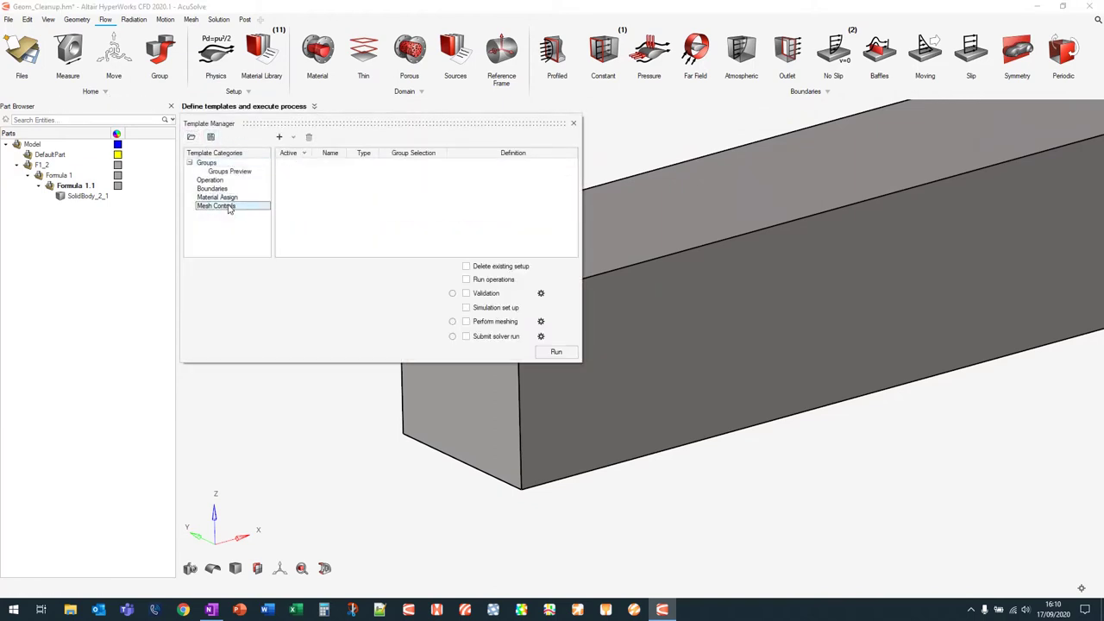
left_click(541, 322)
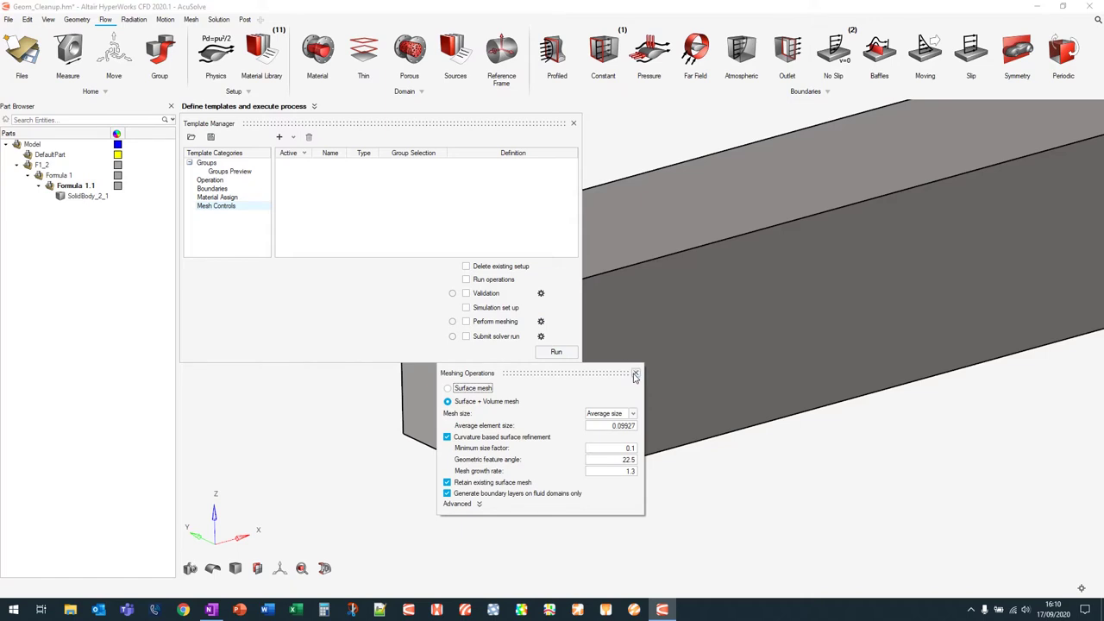
left_click(636, 371)
left_click(542, 336)
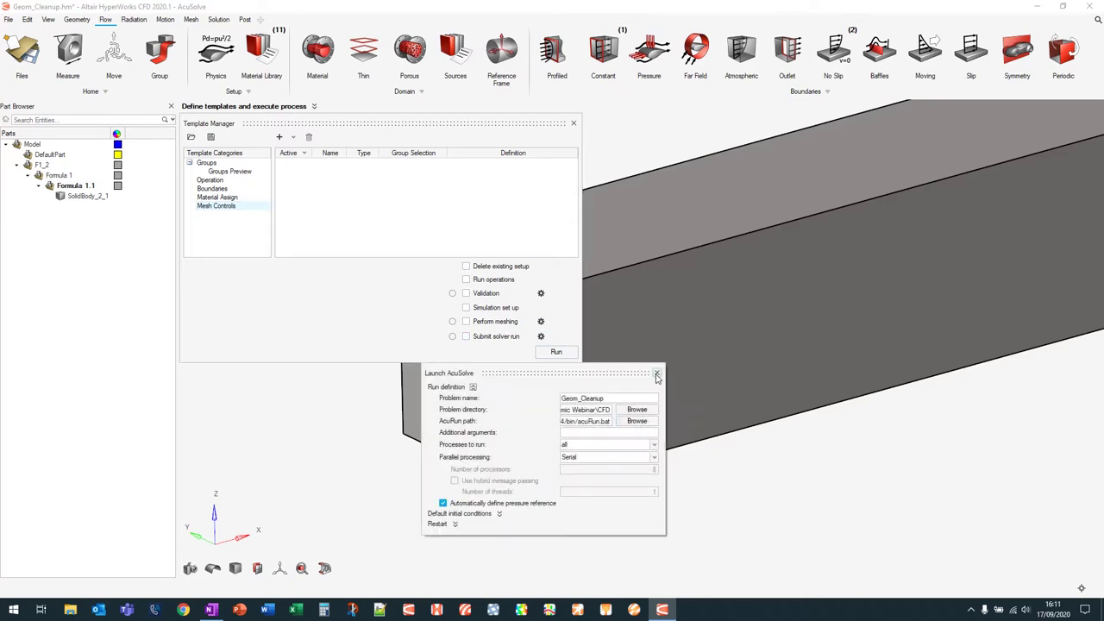
left_click(658, 374)
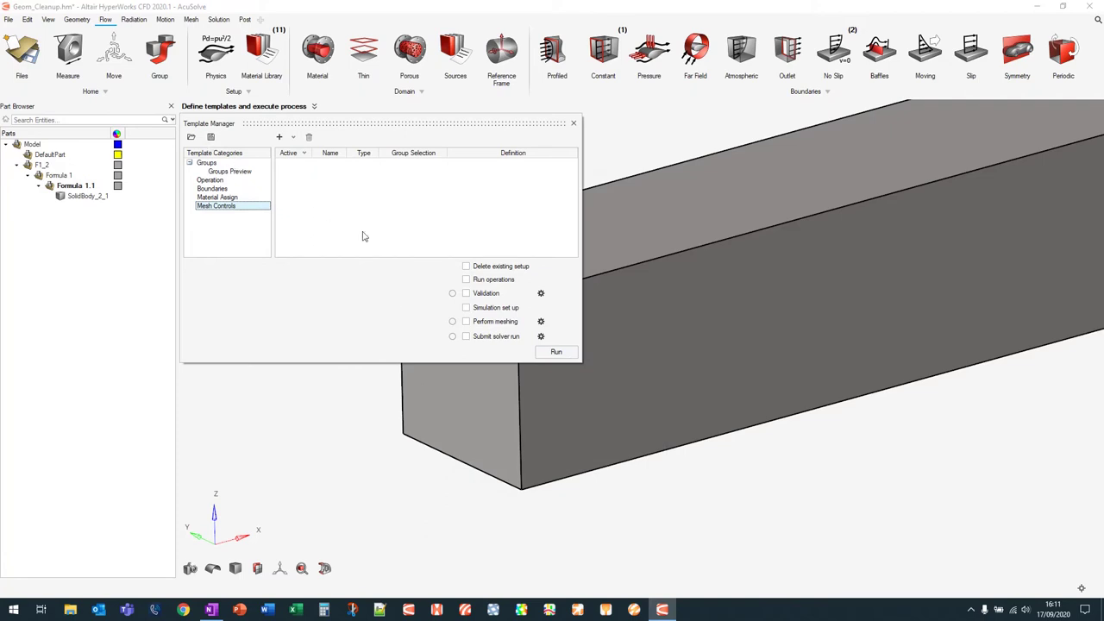